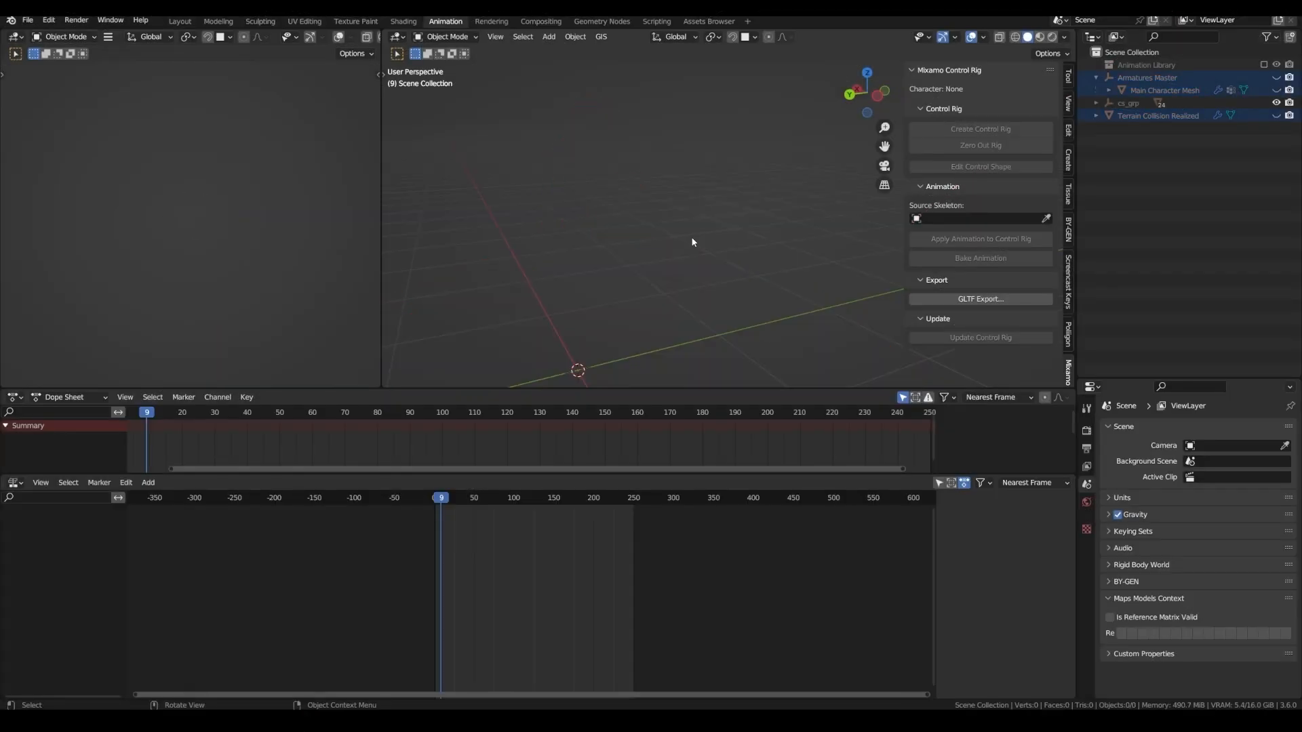
Add a plane to the scene and rename it "01 Terrain"
key(shift+a)
click(671, 107)
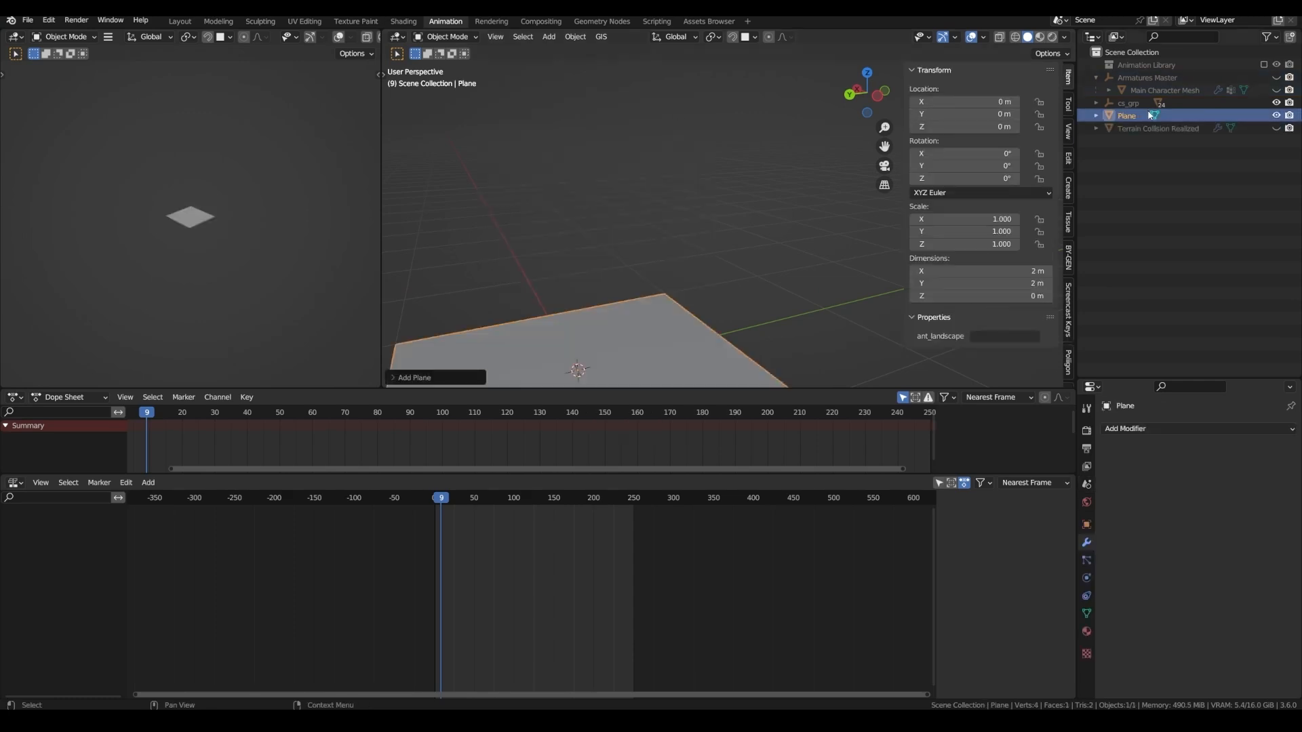
double_click(1127, 115)
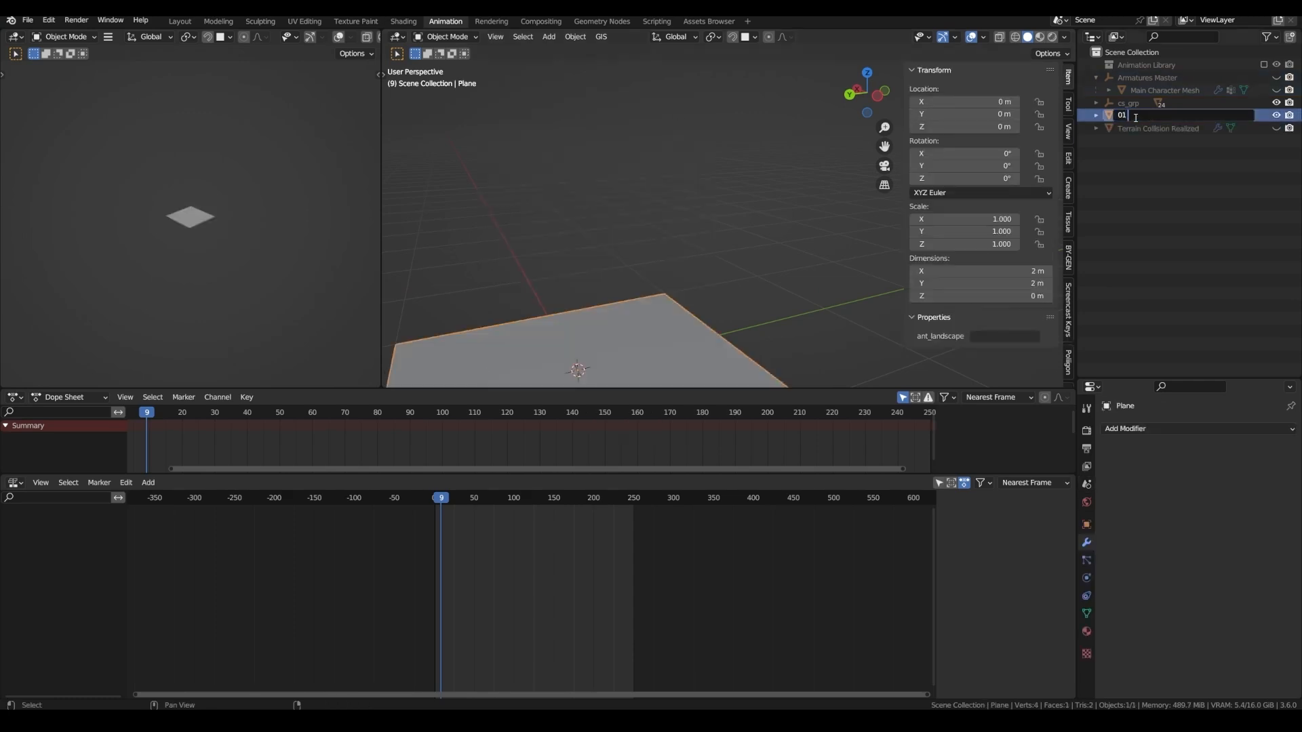
text(01 Terrain)
key(Return)
Move the 01 Terrain plane into a new collection named "Simulation"
shift+middle_drag(624, 362, 629, 257)
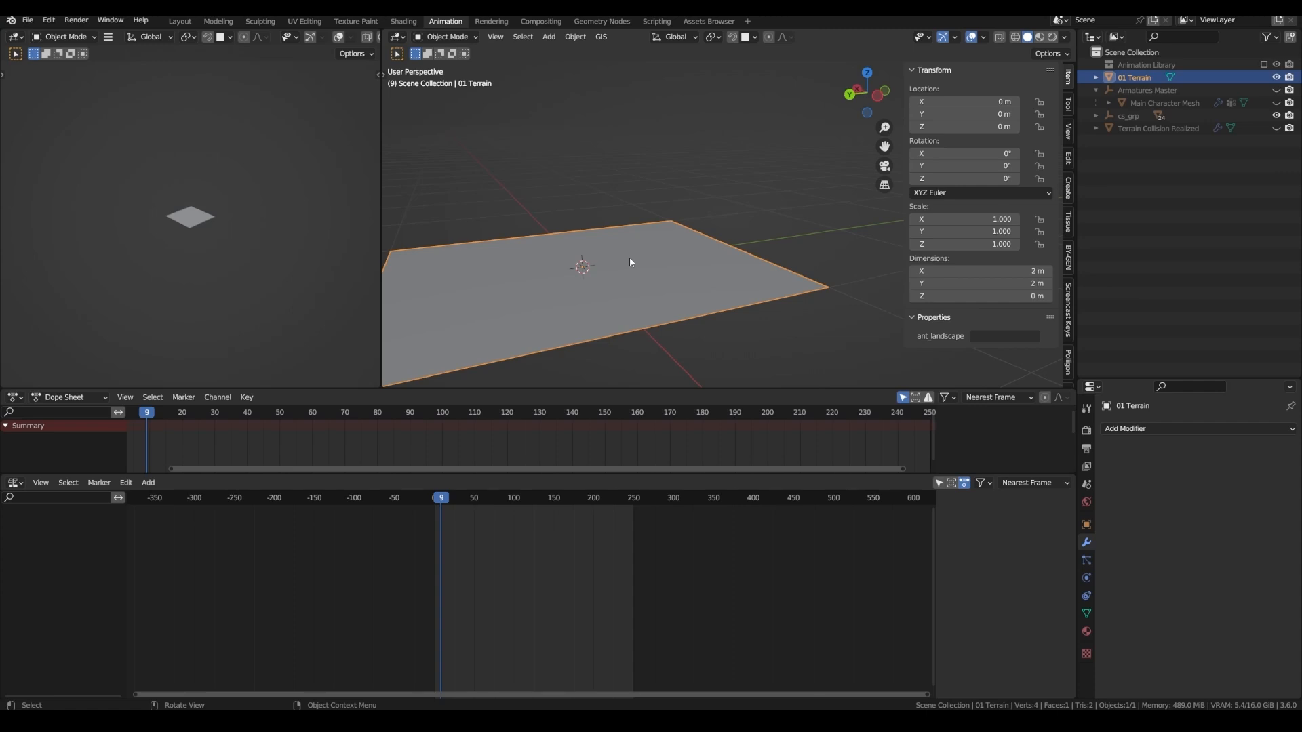
key(m)
click(559, 217)
text(Simulation)
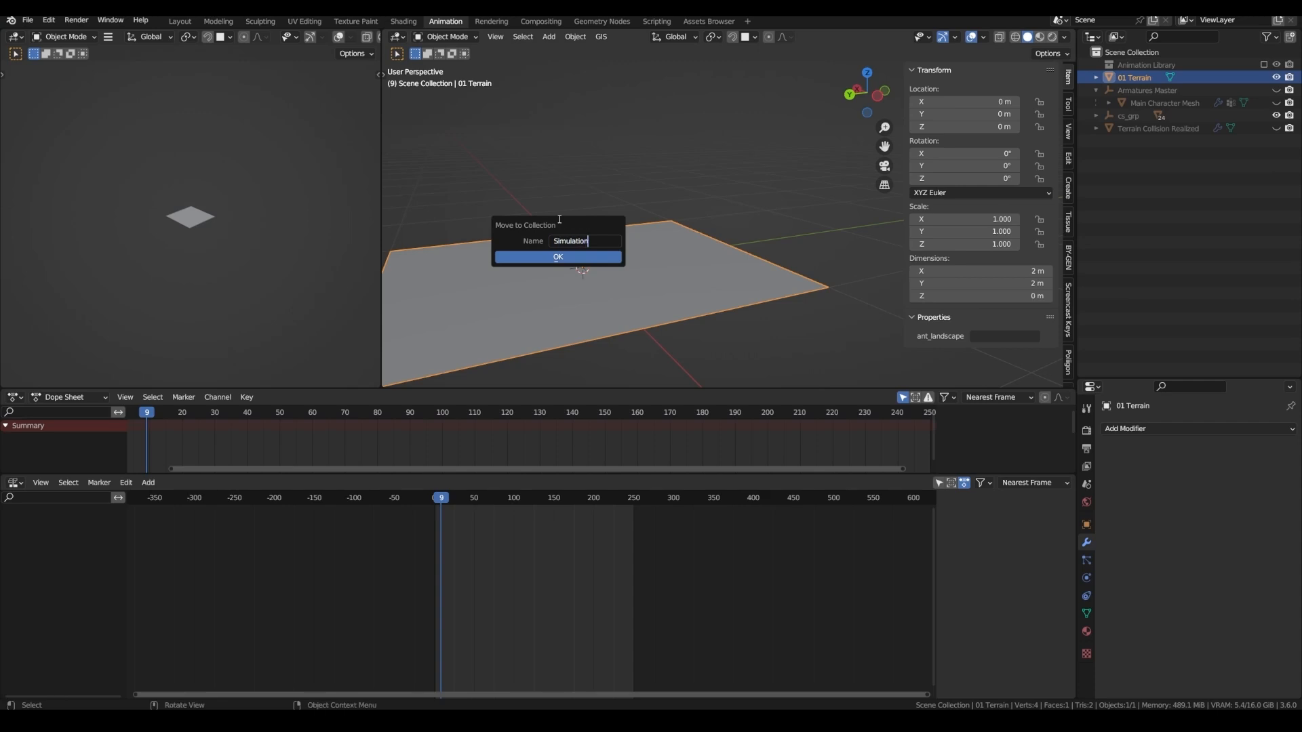
key(Return)
Switch to the Geometry Nodes workspace and create a node tree named "Terrain Generation" on the plane
click(602, 21)
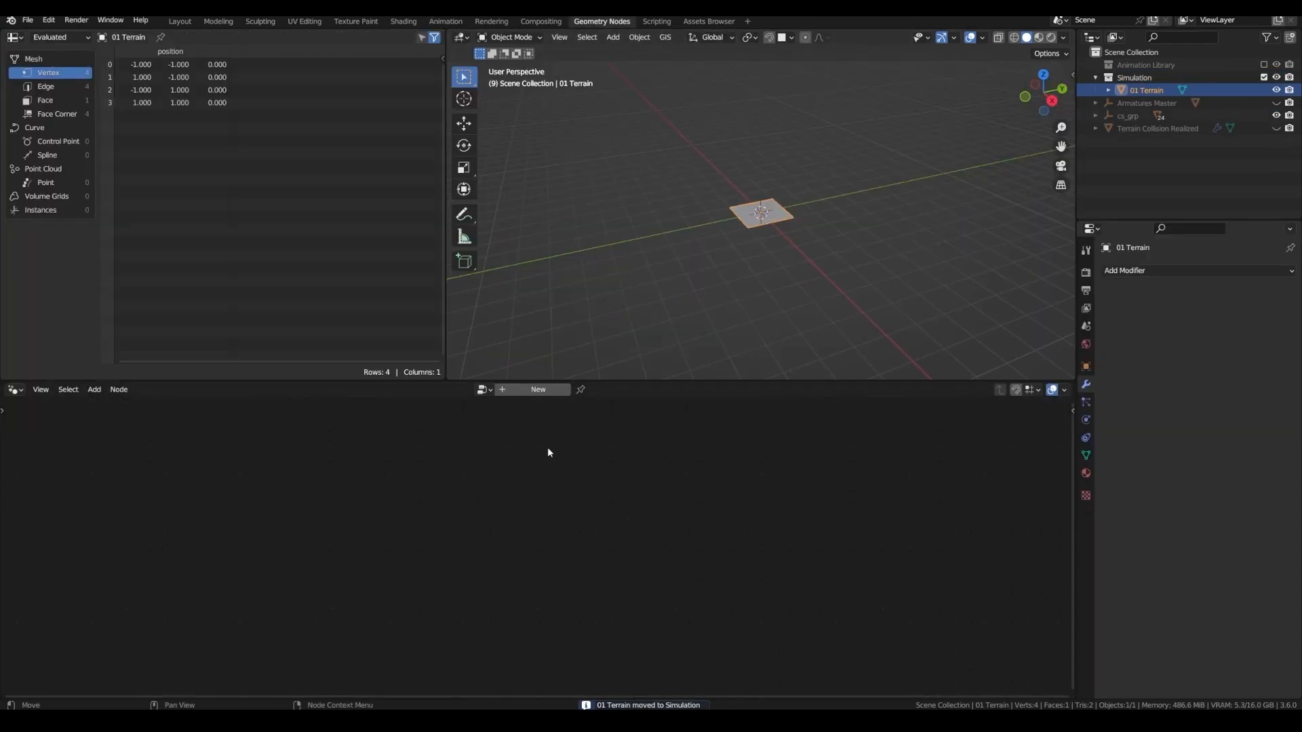
click(519, 389)
double_click(521, 390)
text(Terrain G)
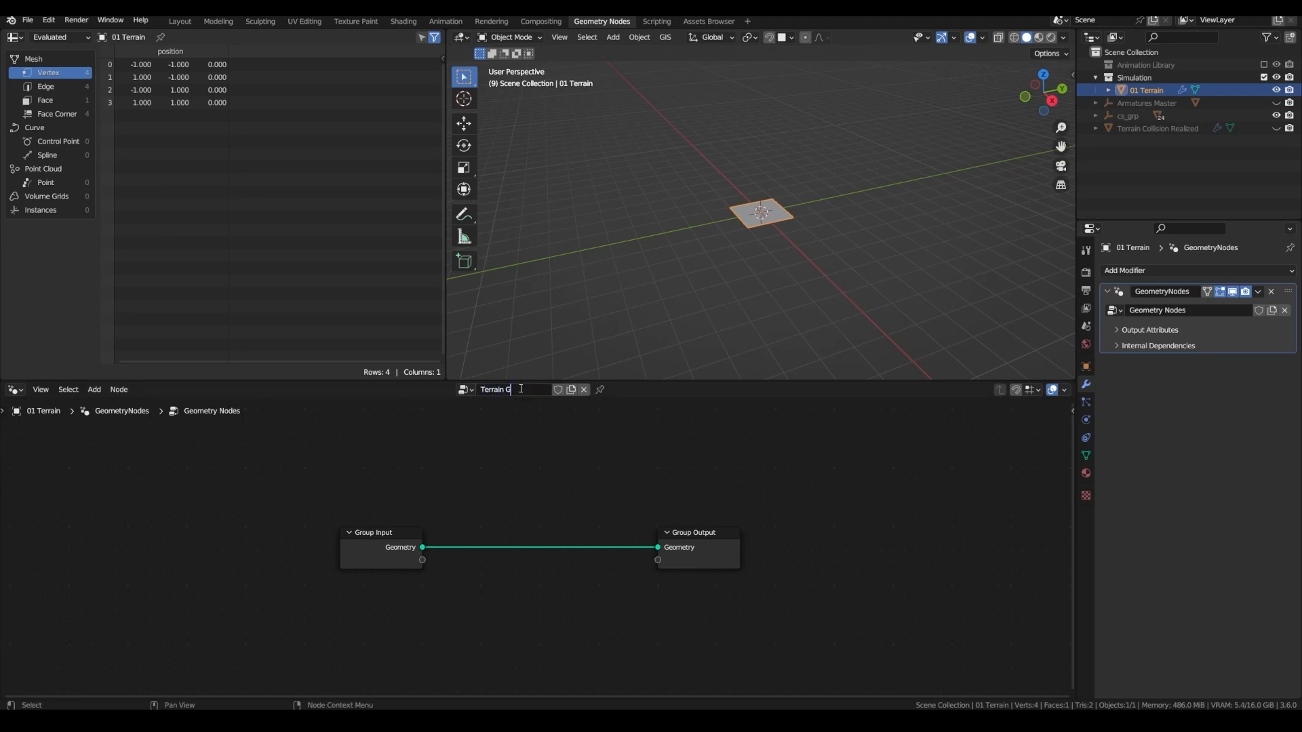
text(eneration)
key(Return)
Add a Grid node and connect its Mesh output to the Group Output geometry in place of the original plane
key(shift+a)
click(264, 398)
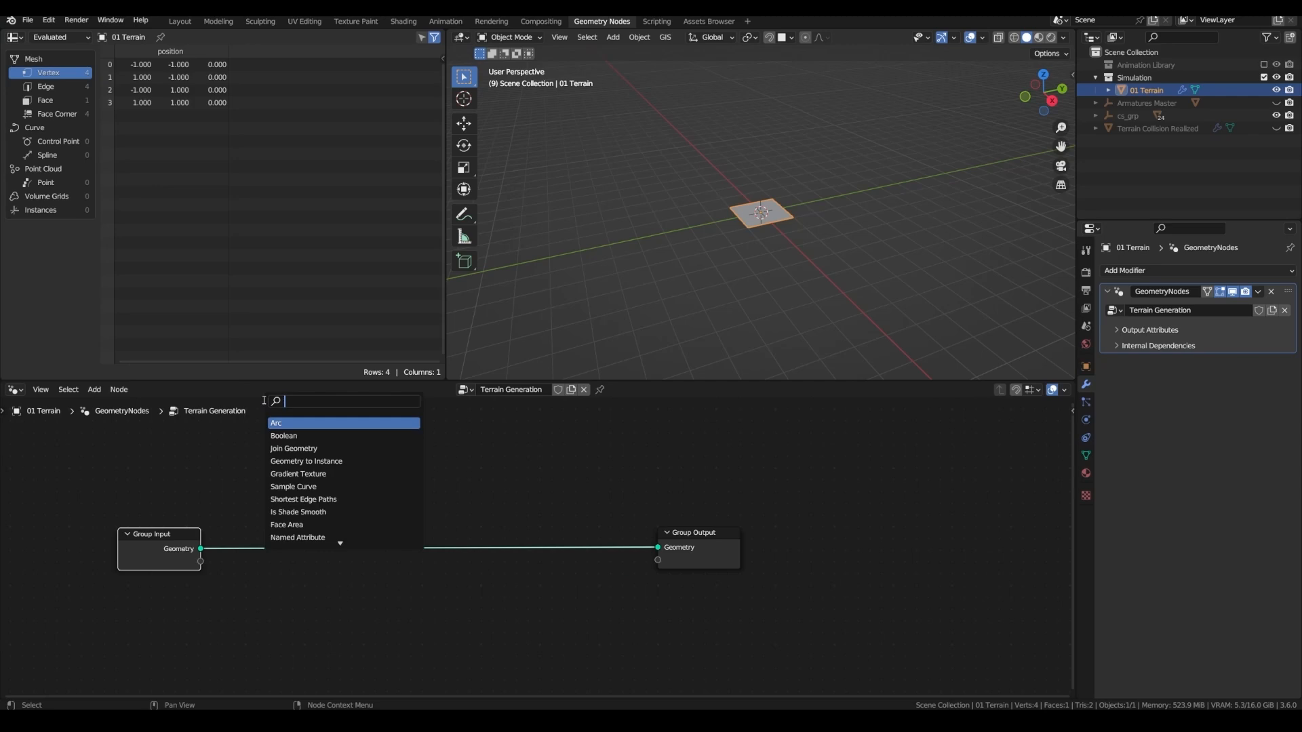
text(grid)
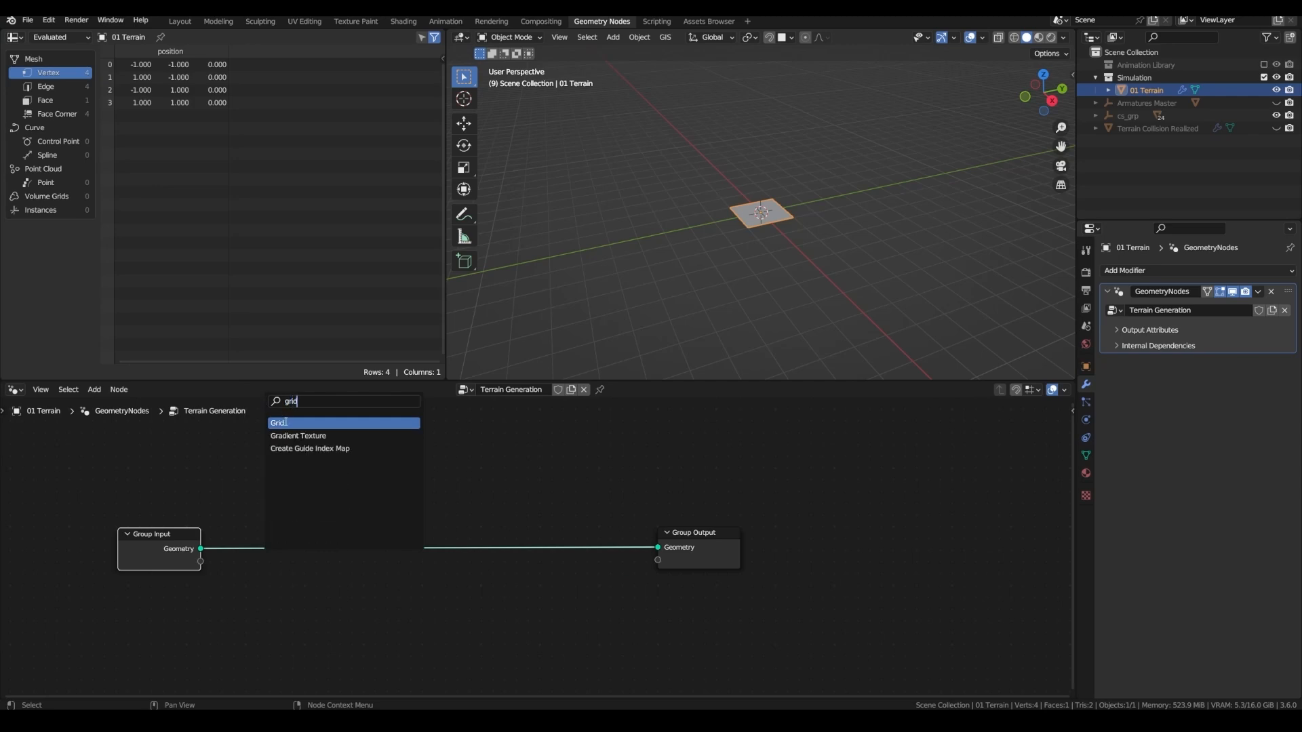
click(285, 423)
drag(405, 454, 659, 548)
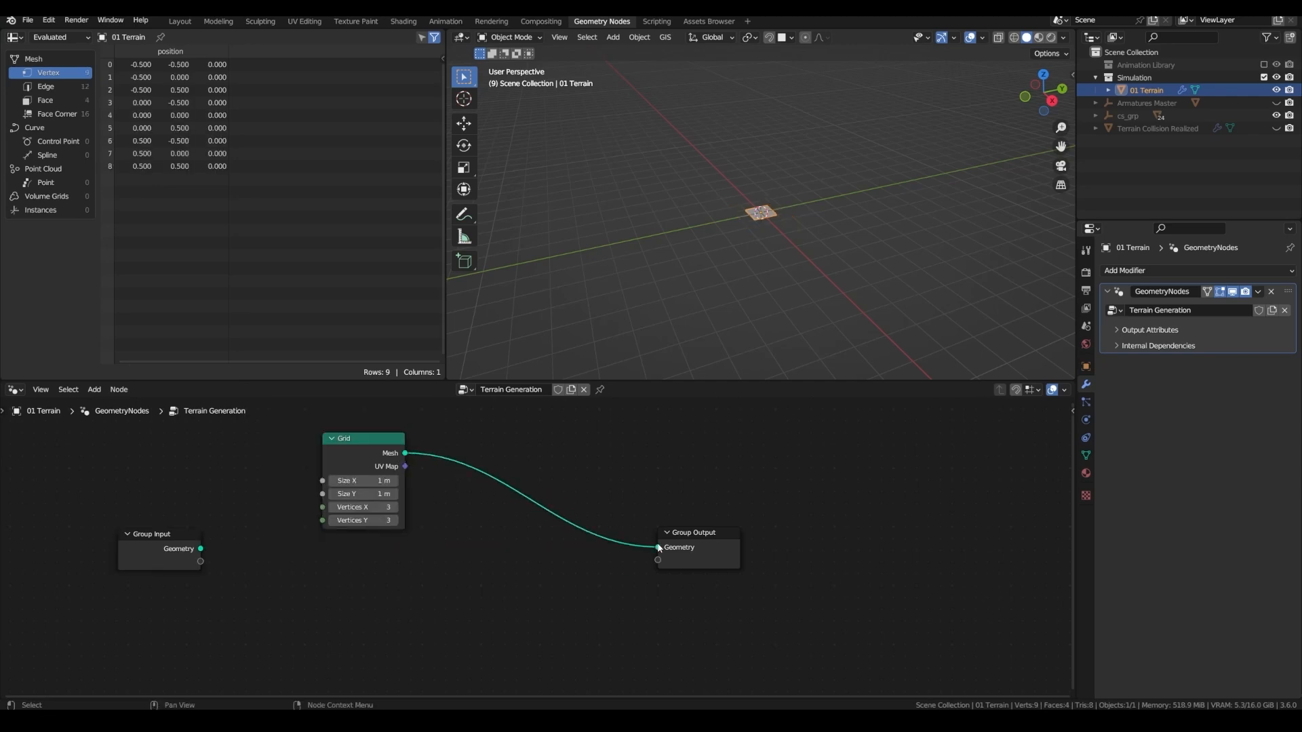
drag(366, 439, 355, 479)
Expose the Grid's size and vertex count as two group inputs, each driving both X and Y, with reroutes on the links
drag(201, 561, 254, 556)
drag(313, 522, 311, 522)
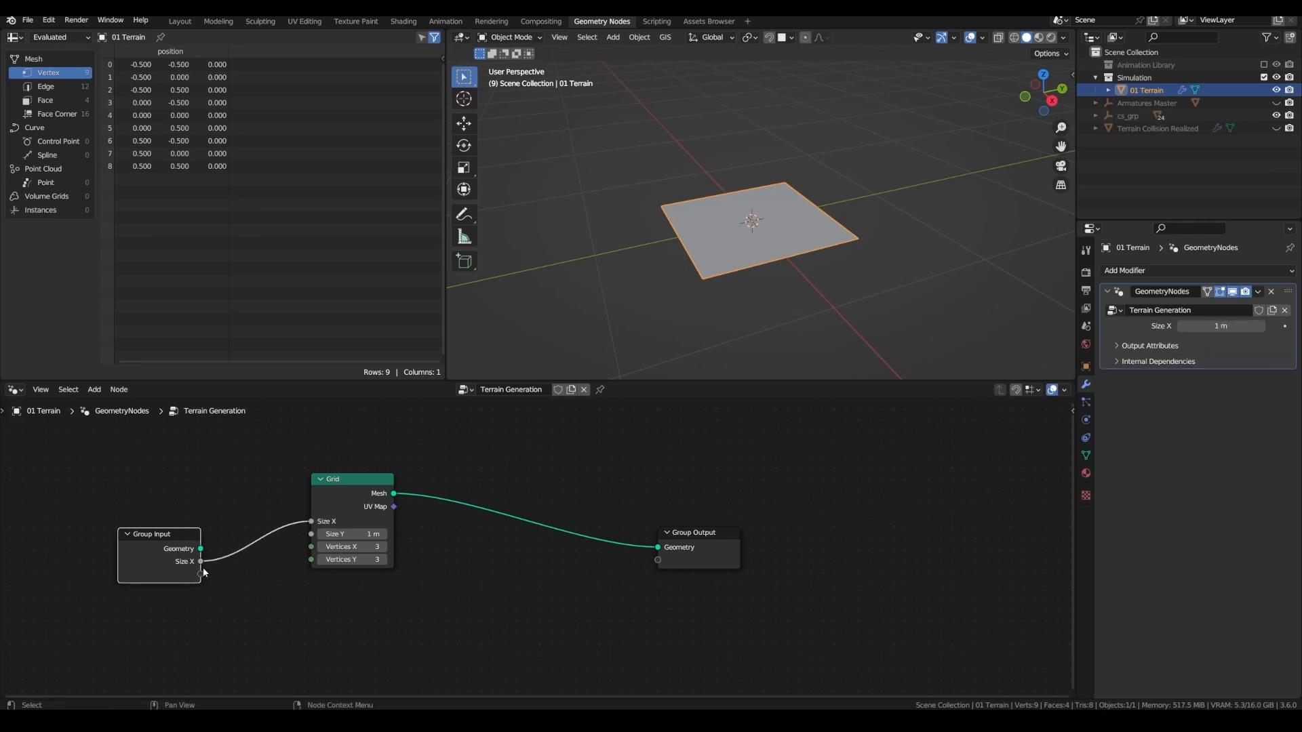
mouse_move(200, 563)
mouse_down()
mouse_move(312, 535)
mouse_move(203, 564)
mouse_up()
drag(309, 538, 312, 534)
drag(201, 574, 311, 559)
shift+right_drag(252, 535, 252, 557)
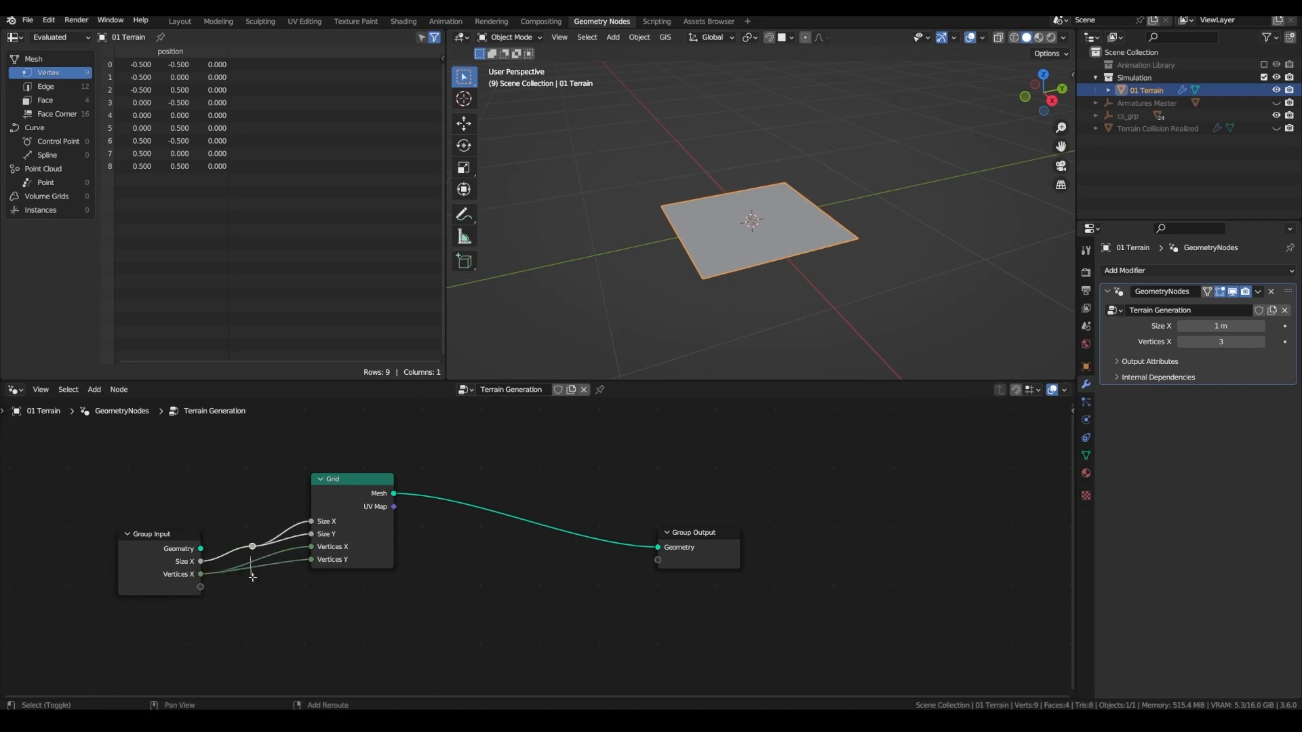
Rename the group inputs Size X and Vertices X to "Chunk Size" and "Collision Mesh Resolution"
key(n)
key(Home)
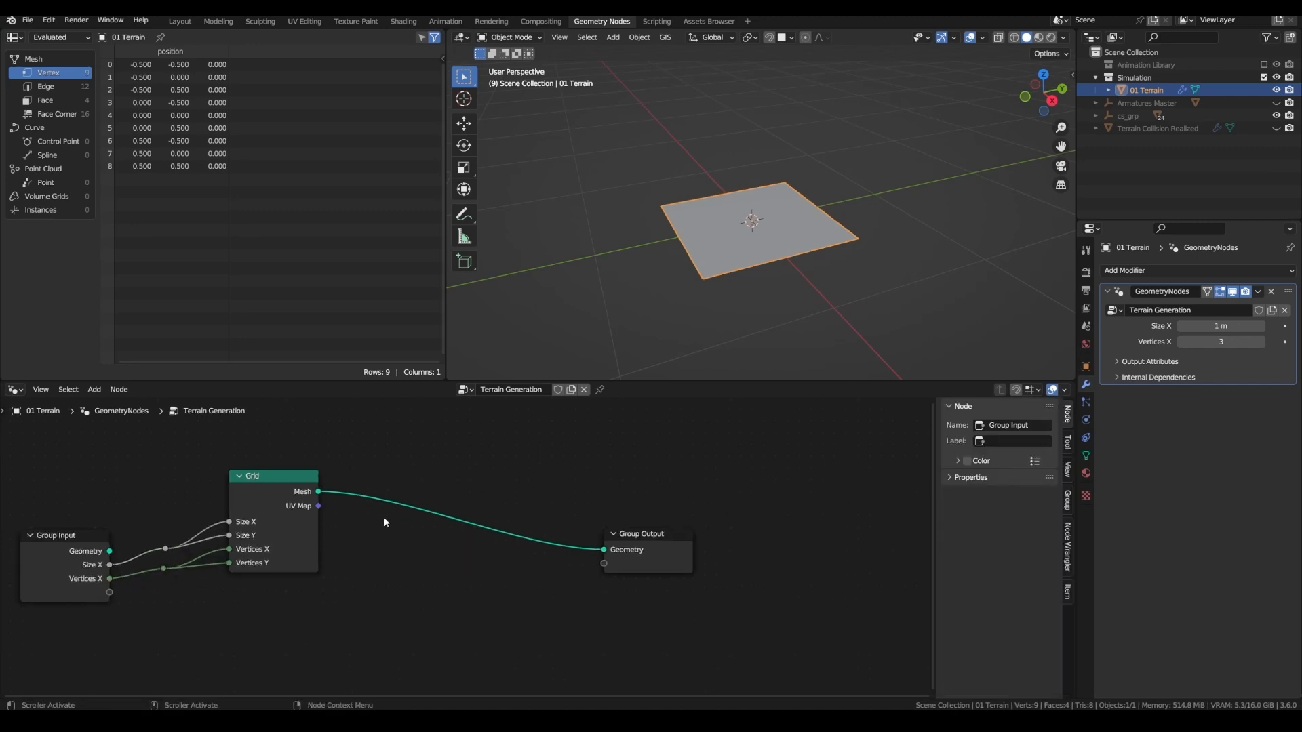
click(1069, 501)
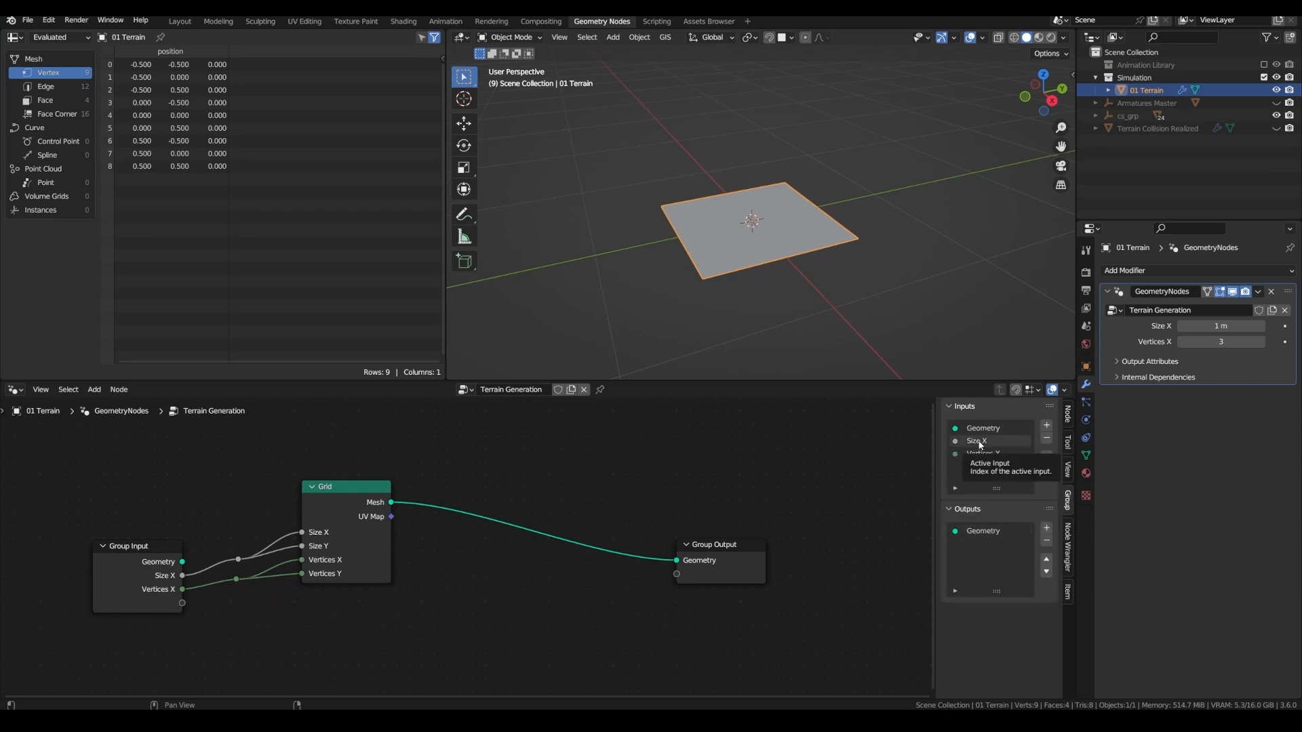
double_click(980, 442)
text(Chunk Size)
key(Tab)
text(Co)
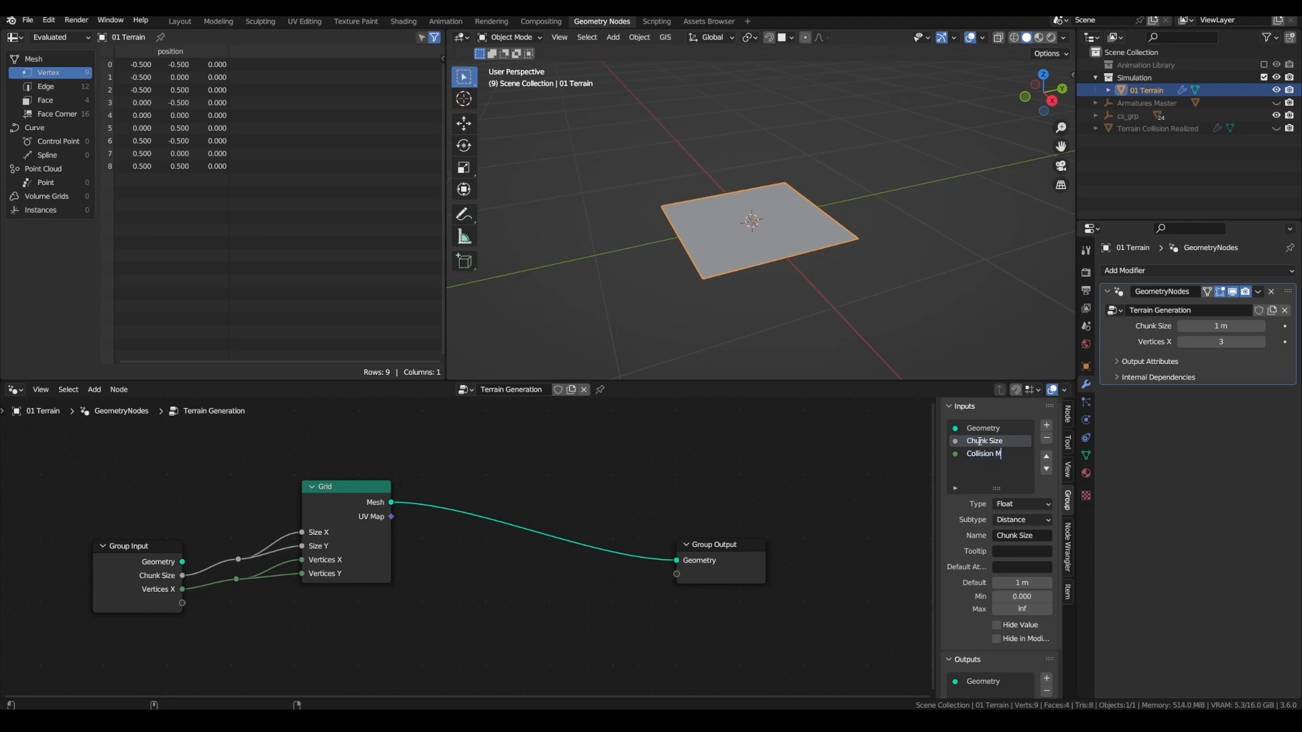
text(llision Mesh Resolution)
key(Return)
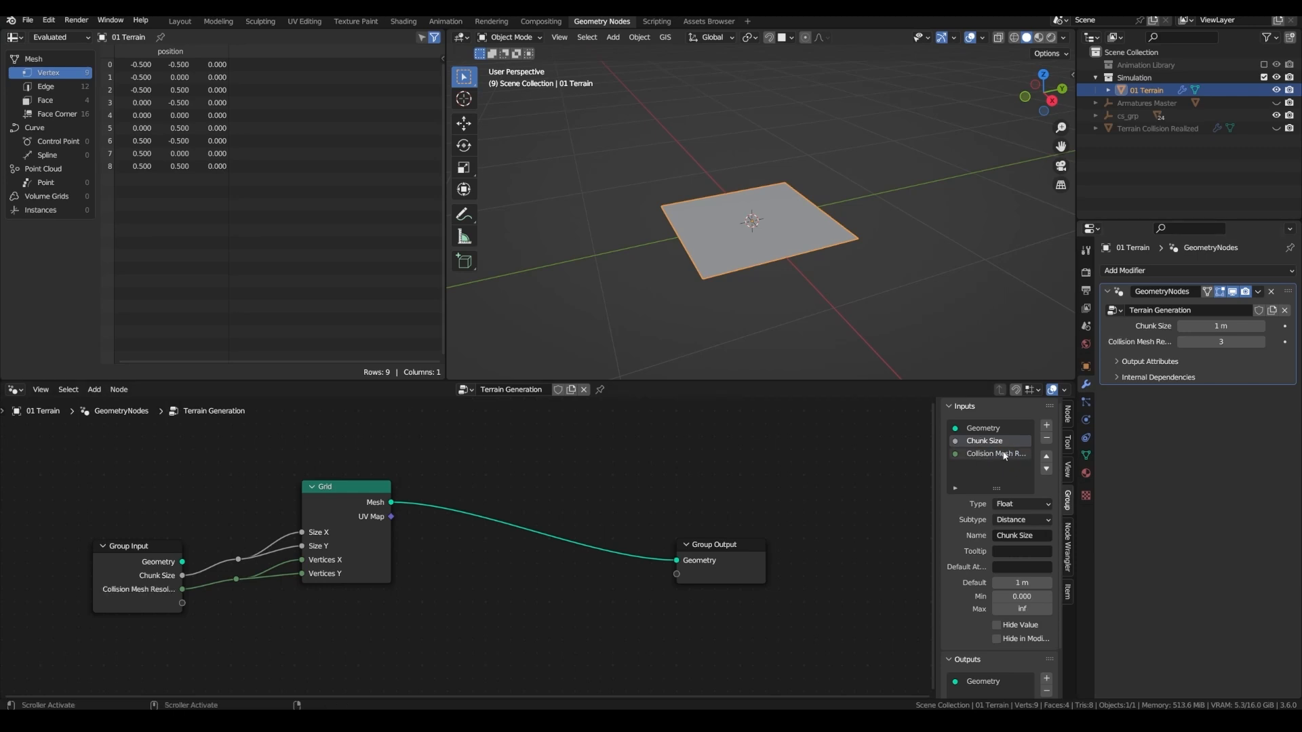
Add an integer group input named "Chunks Number" with a default of 3 and a minimum of 1
click(1004, 454)
click(1046, 426)
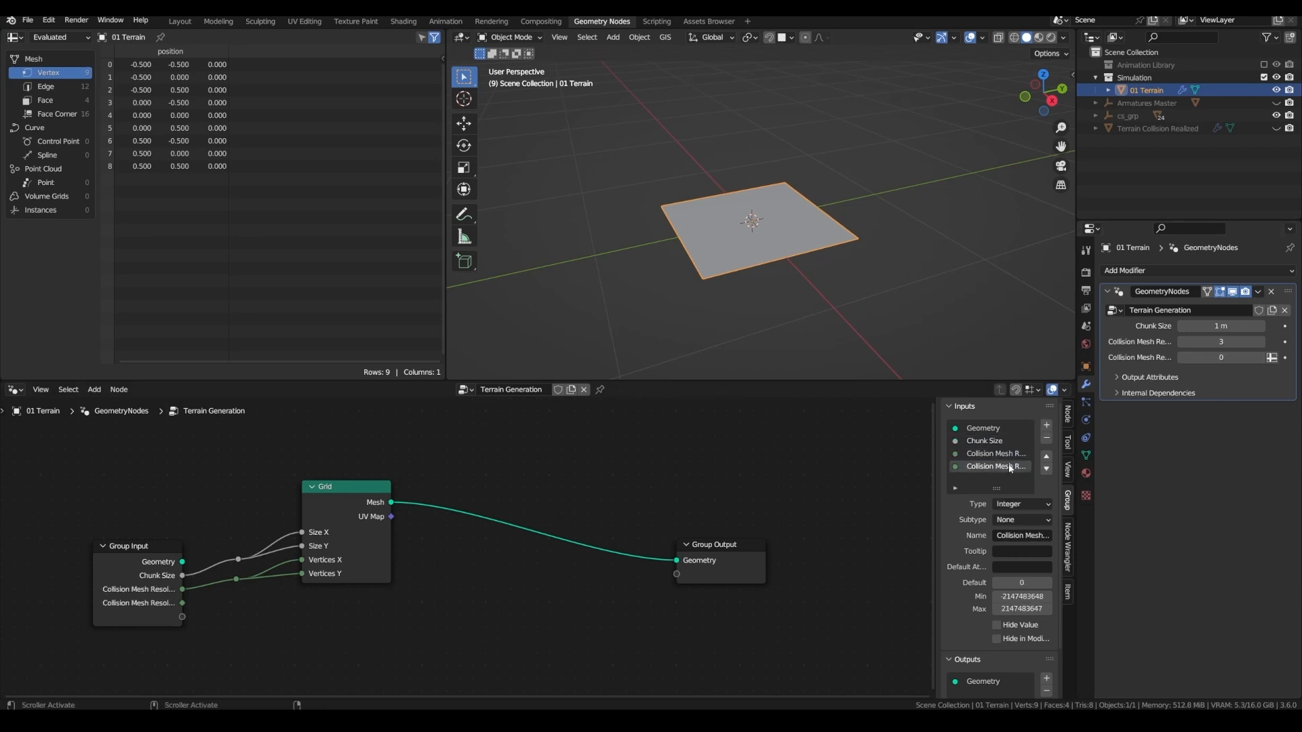
double_click(1010, 467)
text(Chunks Number)
key(Return)
click(1022, 582)
text(1)
key(BackSpace)
text(3)
key(Return)
click(1020, 594)
text(1)
key(Return)
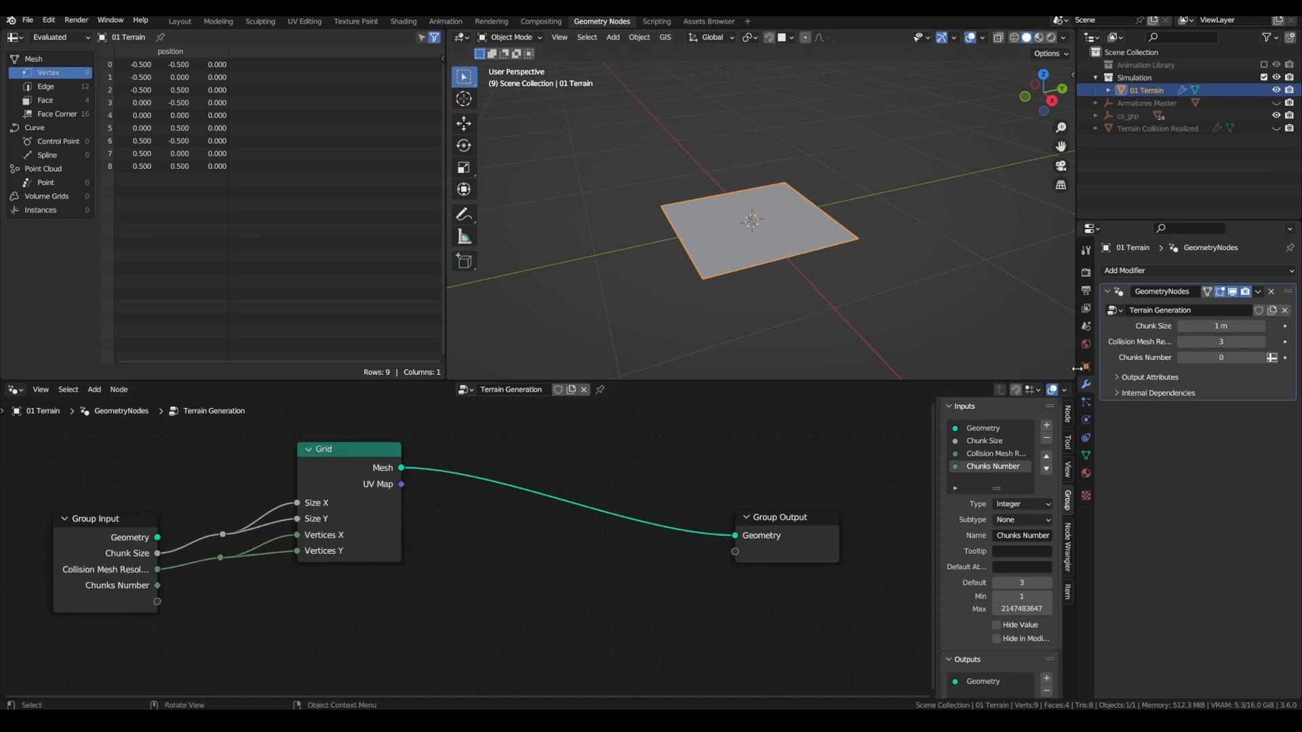
Set the modifier's Chunk Size to 2 m, Collision Mesh Resolution to 16 and Chunks Number to 3
click(1212, 327)
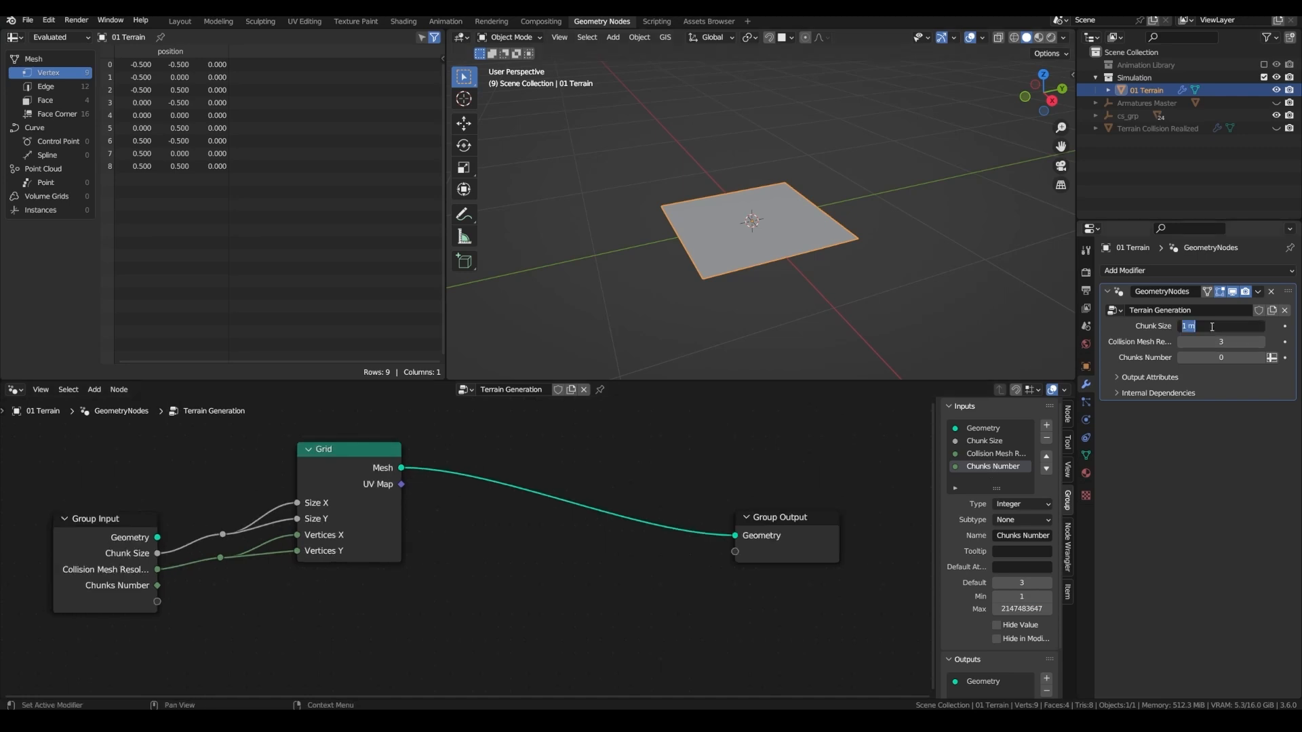
key(Return)
click(1212, 341)
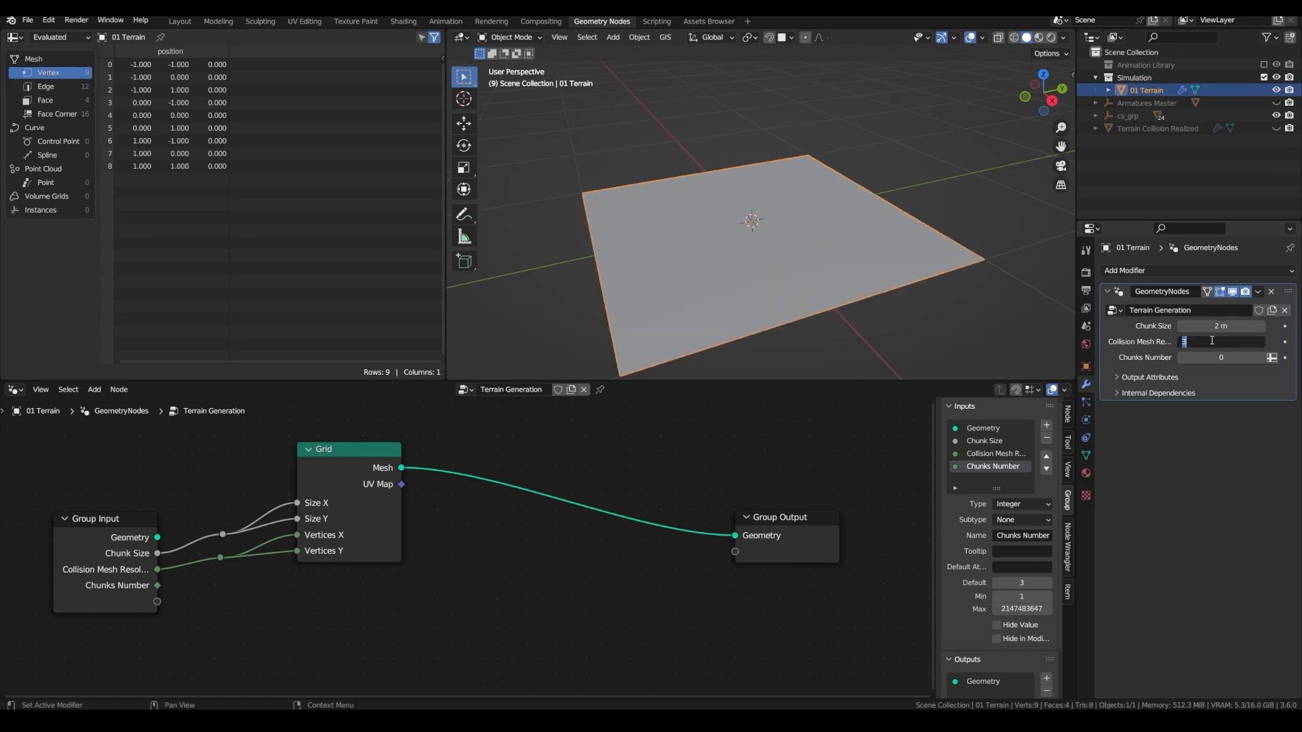
key(Return)
click(1214, 359)
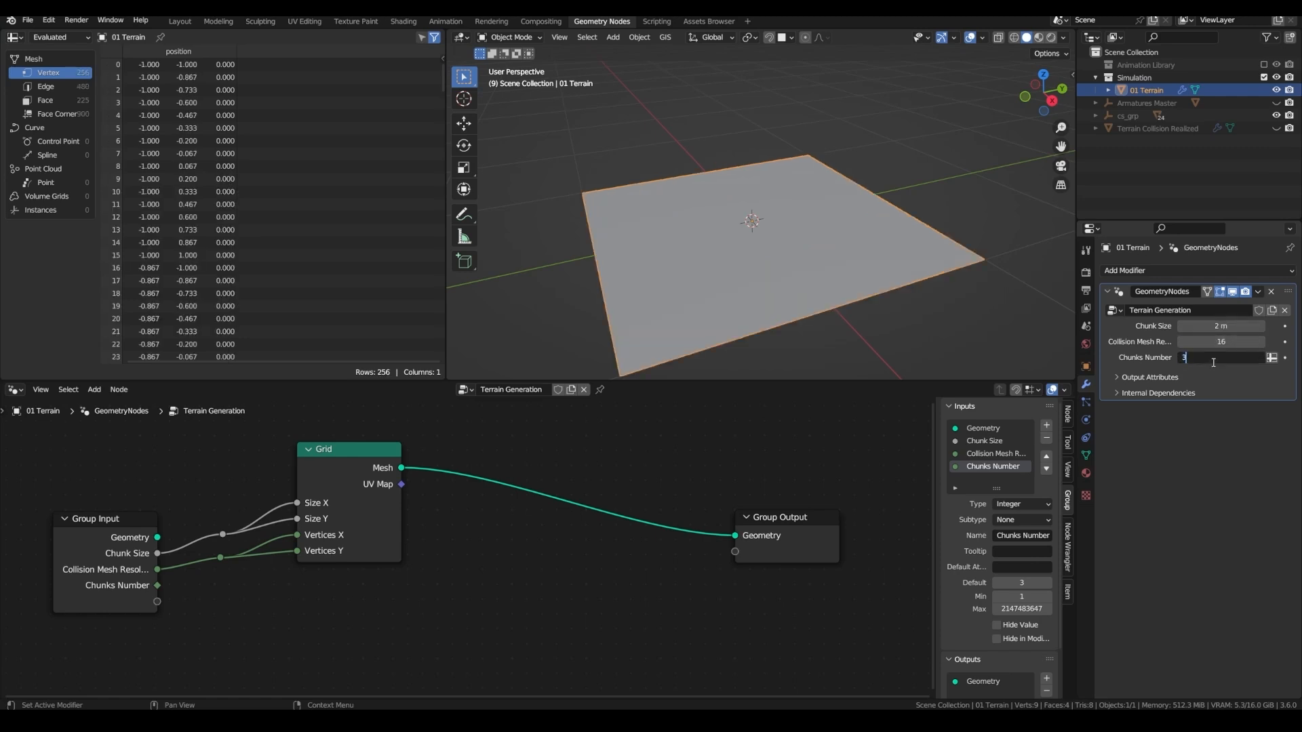
key(Return)
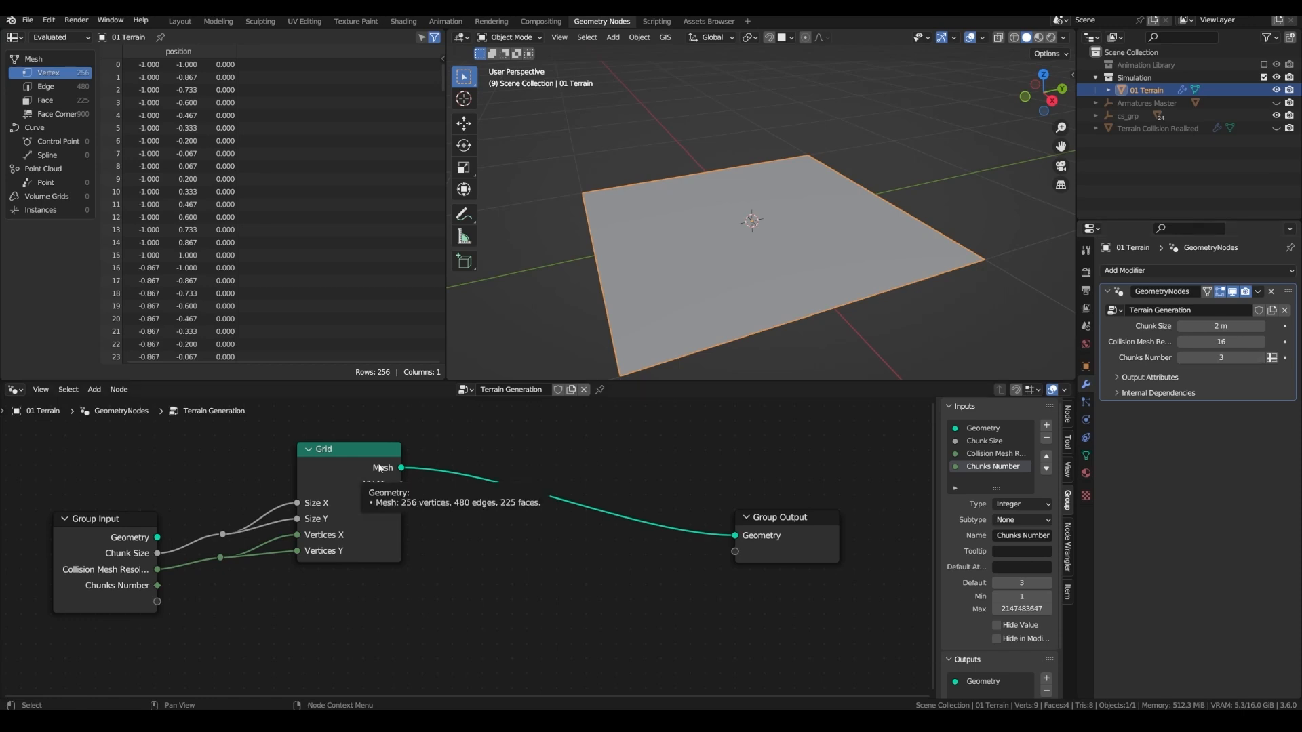
Add a Mesh Line node below the Grid and drive its Count with Chunks Number
mouse_move(399, 450)
mouse_down()
mouse_move(385, 454)
mouse_move(399, 460)
mouse_up()
middle_drag(385, 470, 417, 427)
key(shift+a)
click(417, 428)
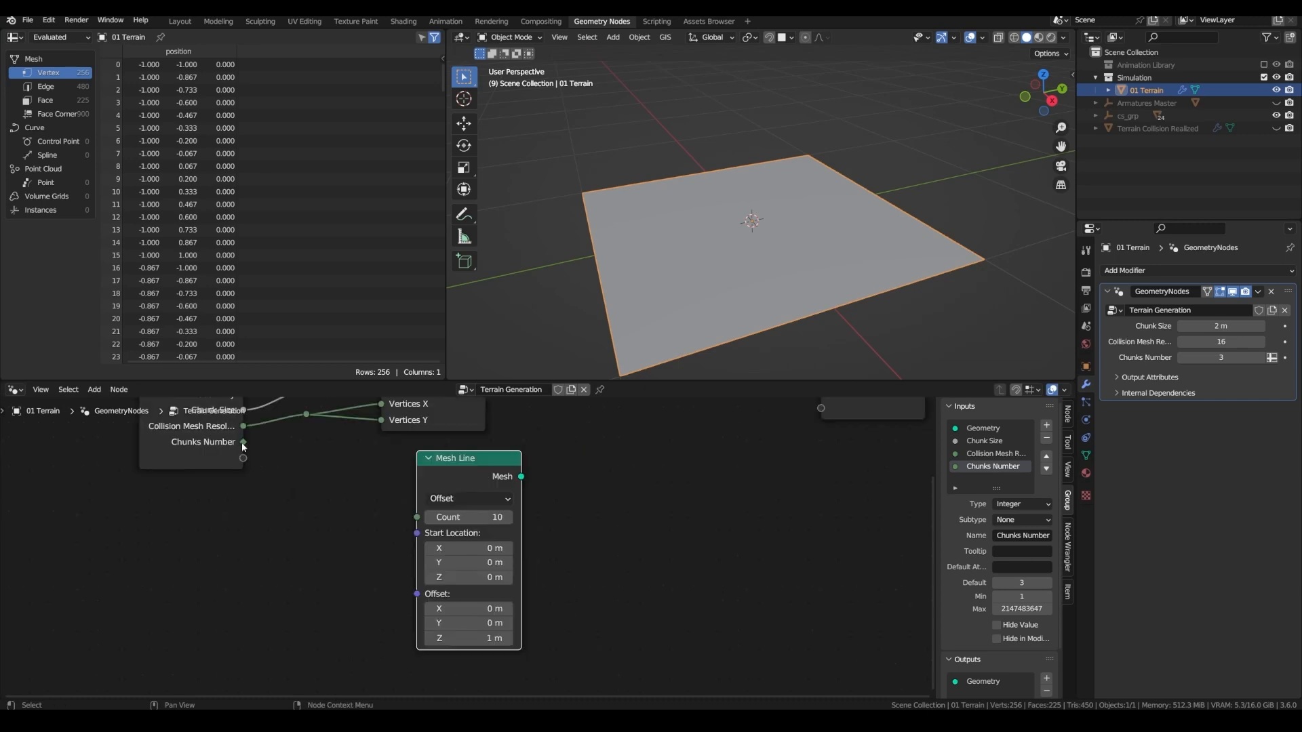
drag(243, 442, 417, 517)
Insert an Instance on Points node that instances the Grid on the Mesh Line's points and feeds the Group Output
middle_drag(507, 459, 356, 519)
scroll(444, 491, down, 2)
key(shift+a)
text(a)
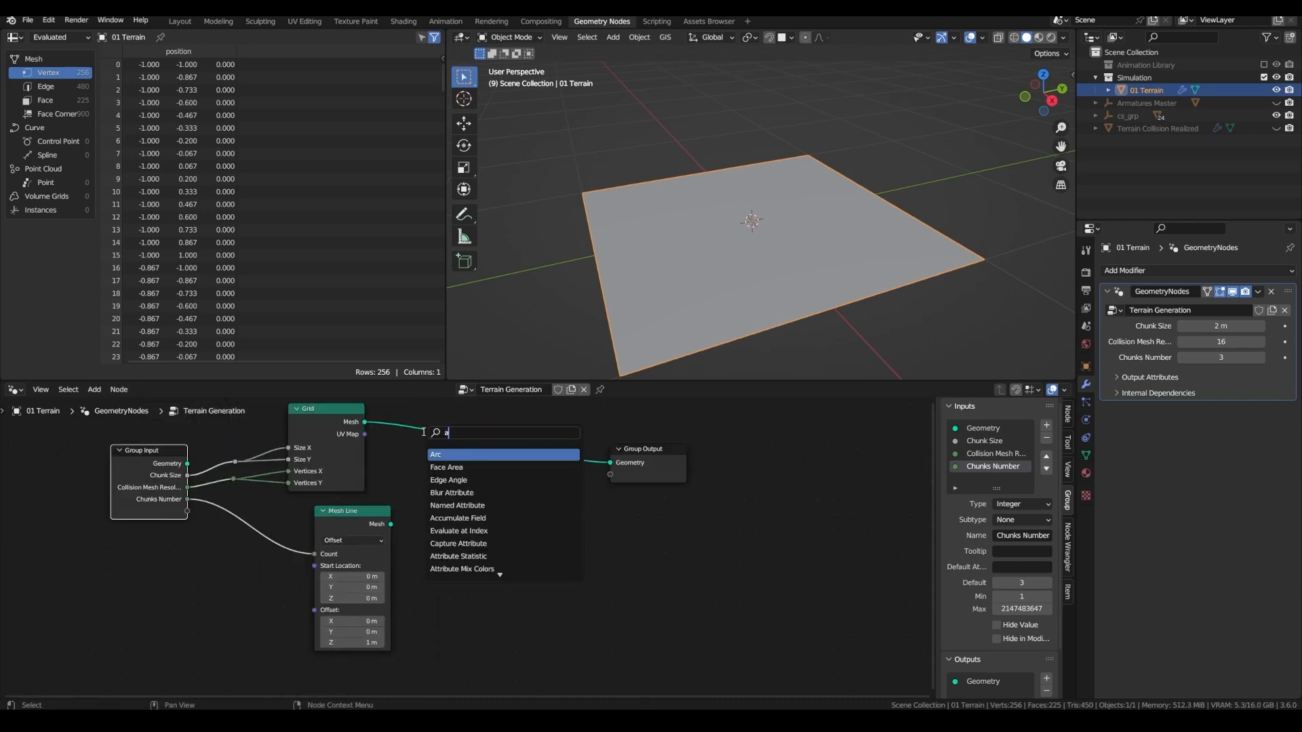
key(BackSpace)
text(instan)
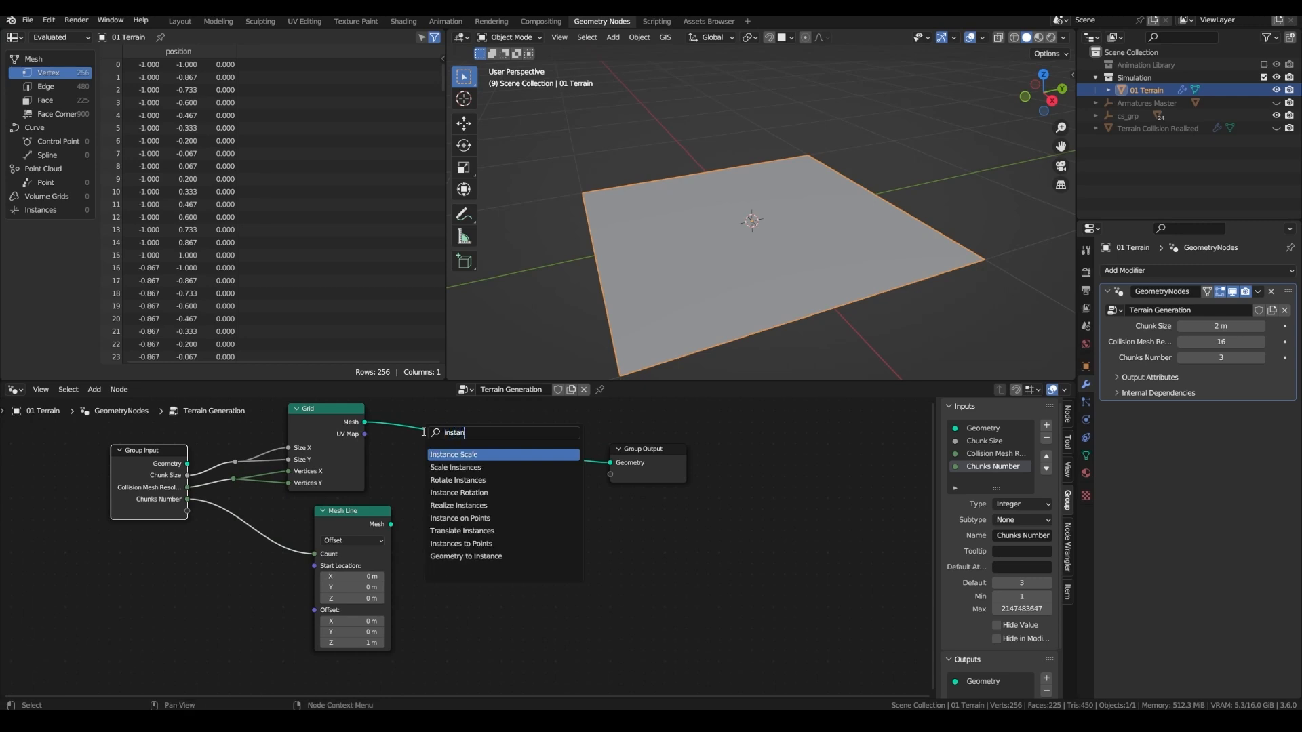
click(451, 517)
click(461, 411)
drag(391, 524, 354, 508)
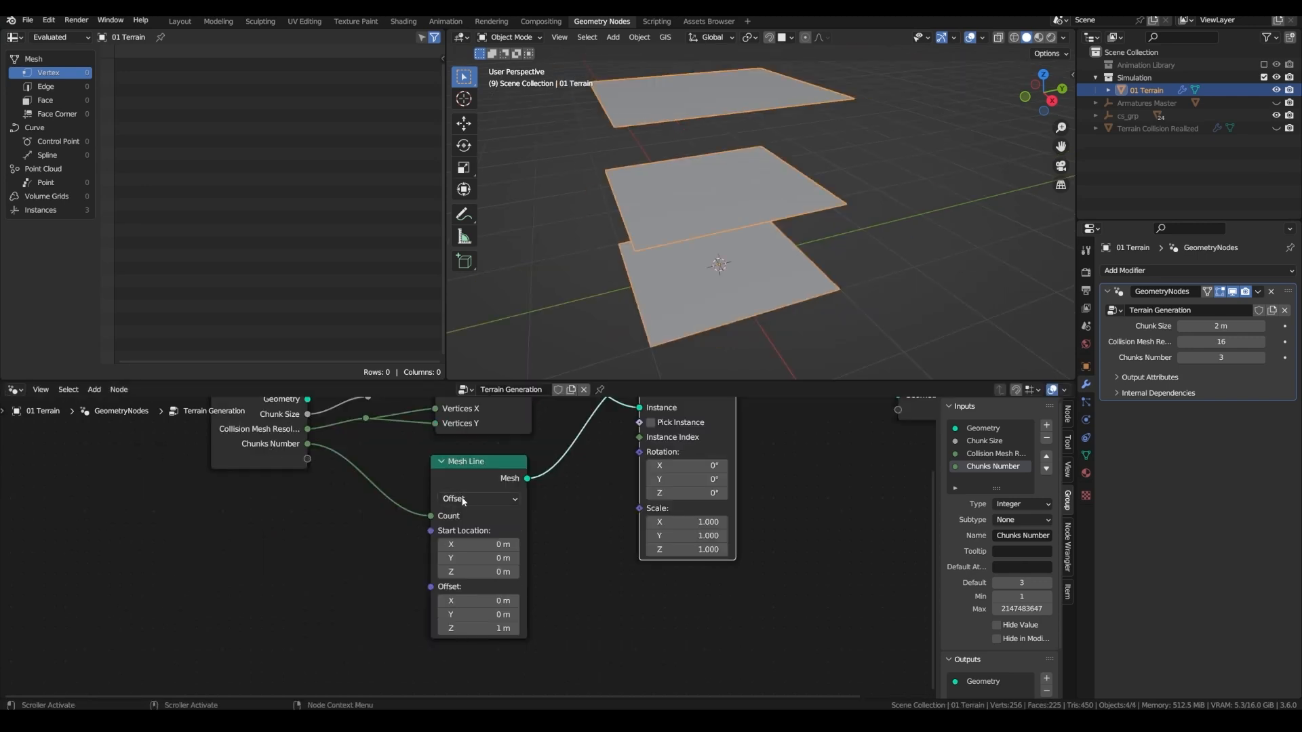
Switch the Mesh Line node to End Points mode, keeping the Count option
click(463, 501)
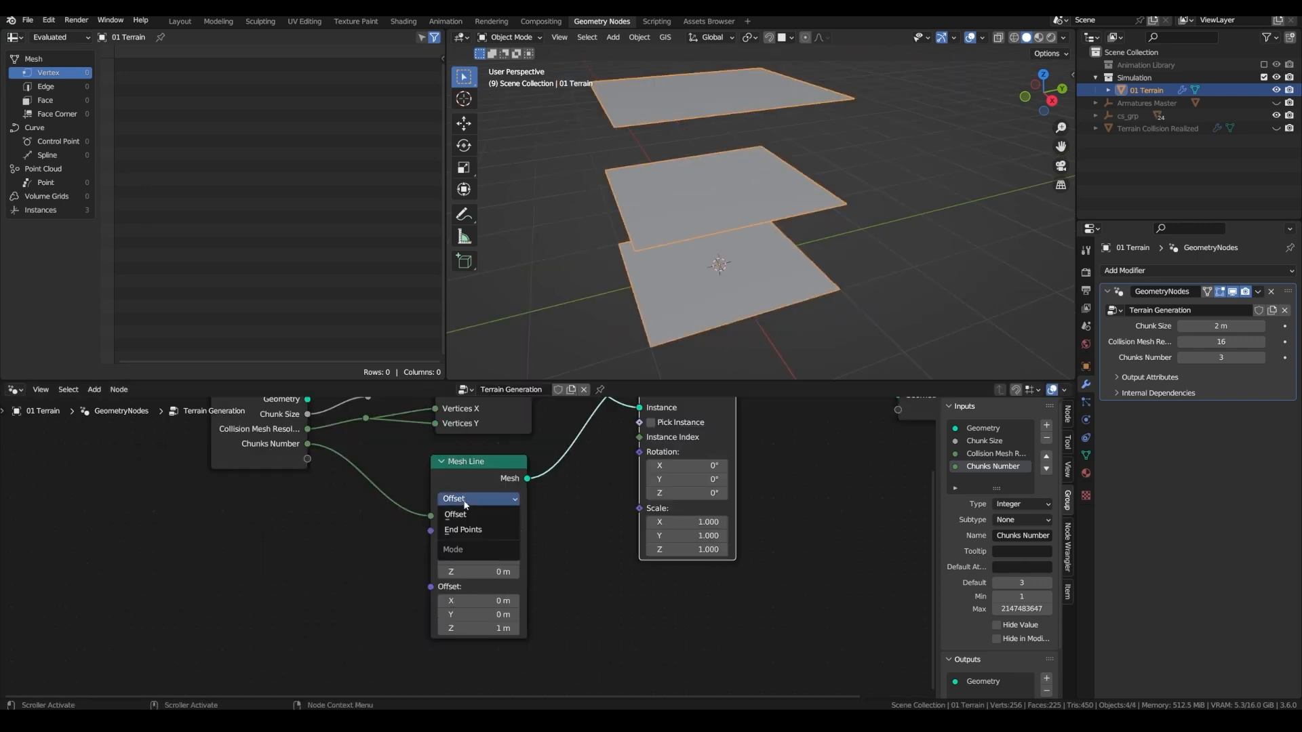
click(468, 532)
click(509, 504)
click(541, 521)
click(465, 518)
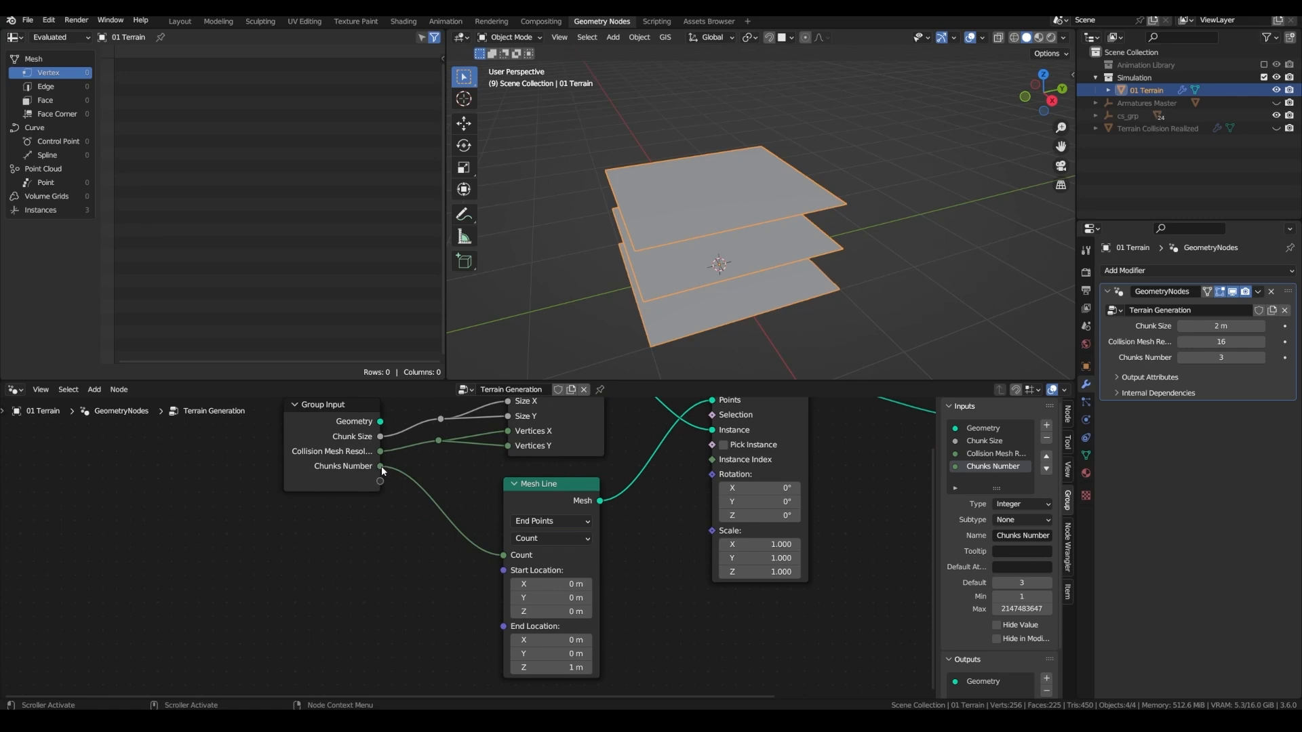
Add a Subtract math node linked from the Group Input and set its second value to 1
drag(381, 466, 388, 597)
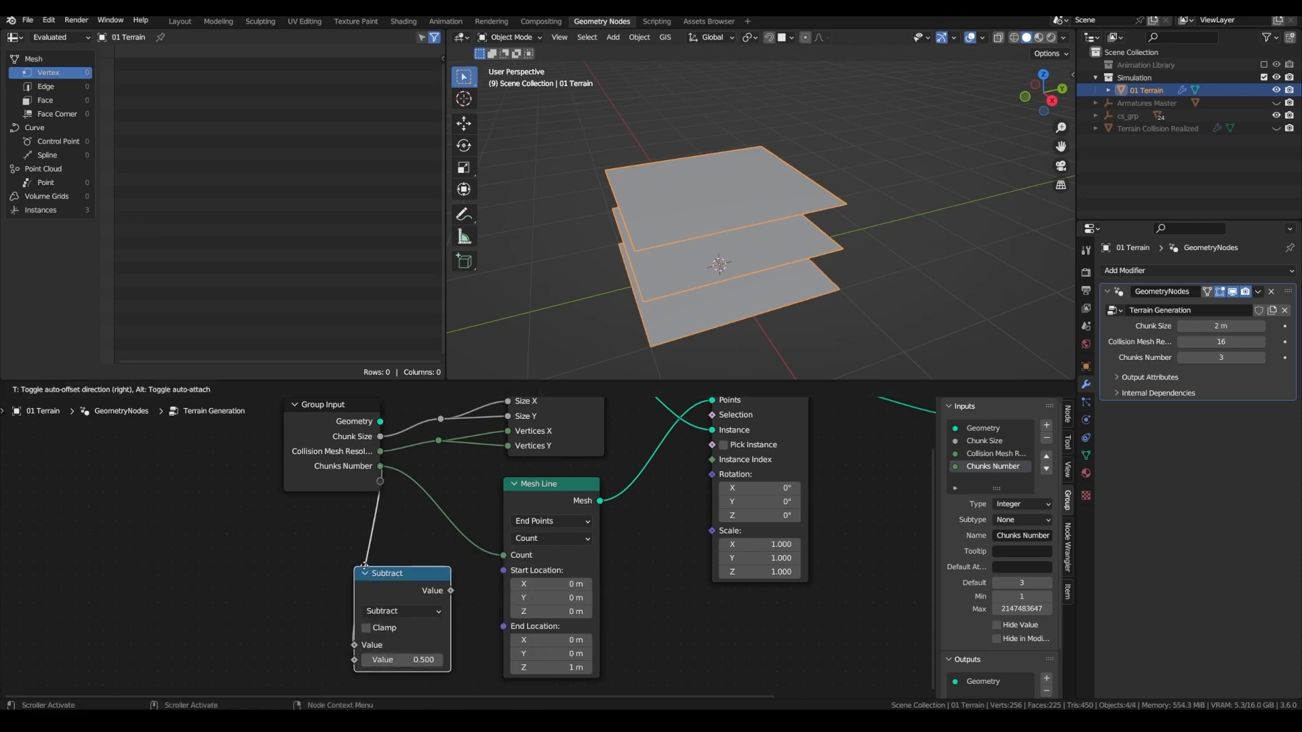
click(383, 596)
click(393, 660)
text(1)
key(Return)
Add a Multiply math node after Subtract and connect Chunk Size to its second value
drag(331, 466, 188, 466)
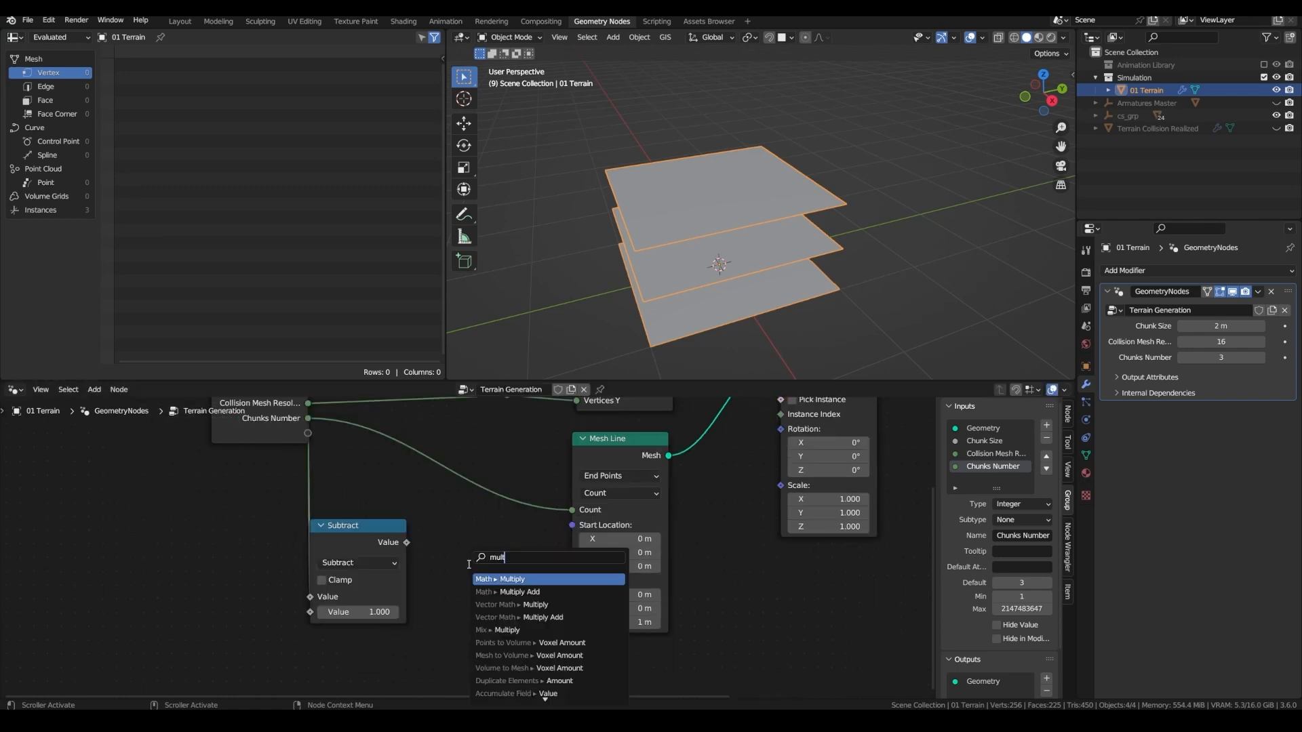
key(Return)
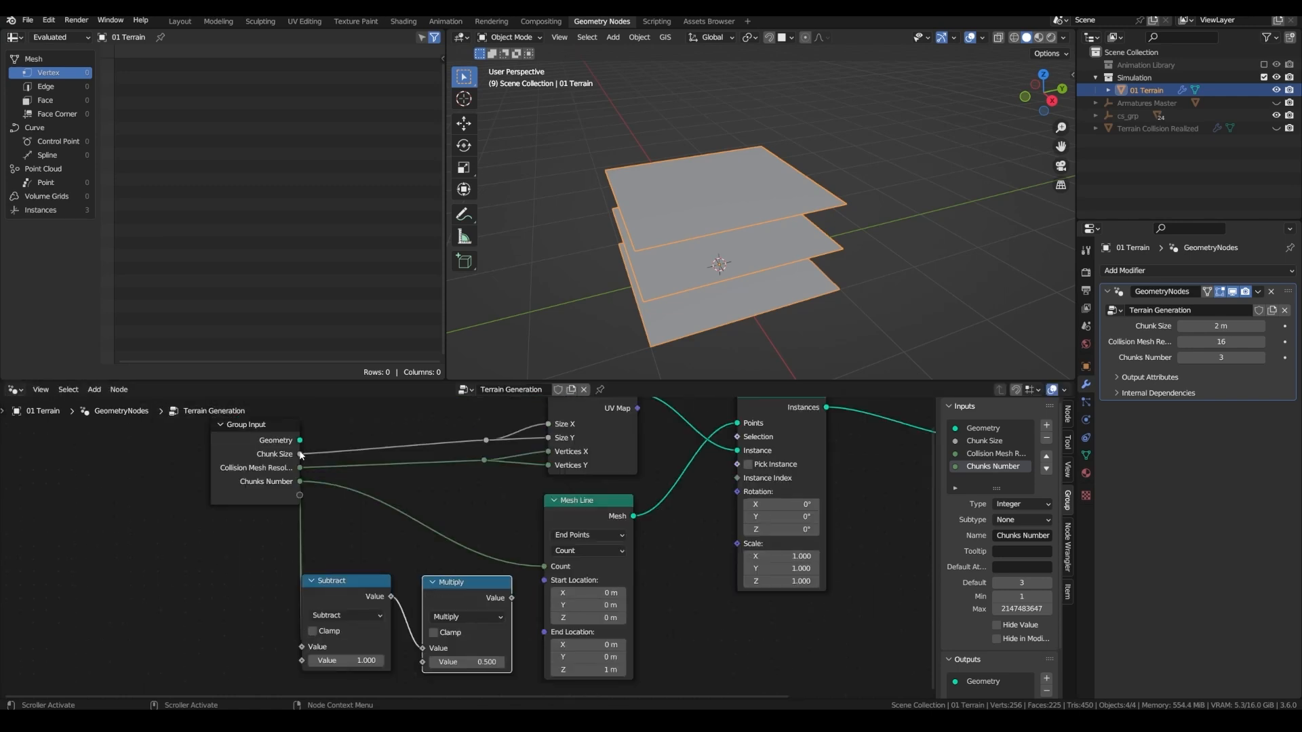
drag(299, 453, 424, 649)
drag(425, 649, 423, 661)
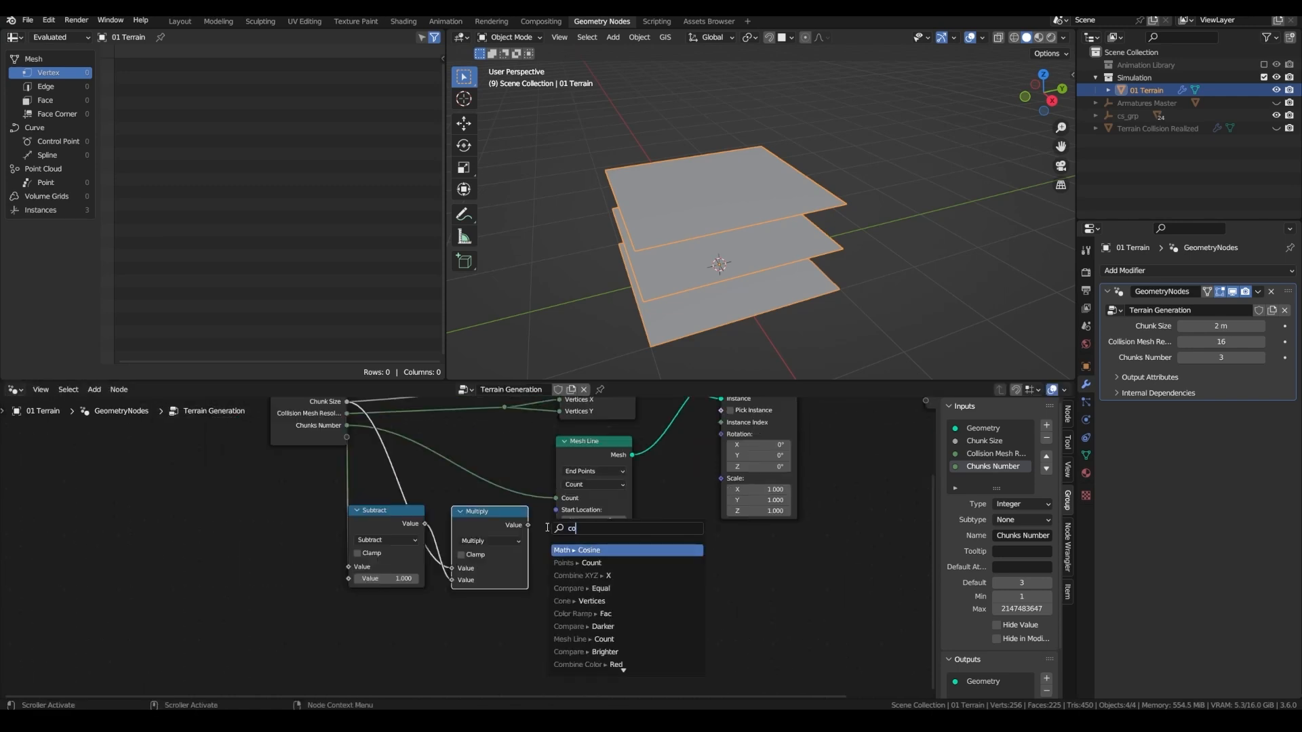
Add a Combine XYZ node with the Multiply result feeding its Y component
text(combin)
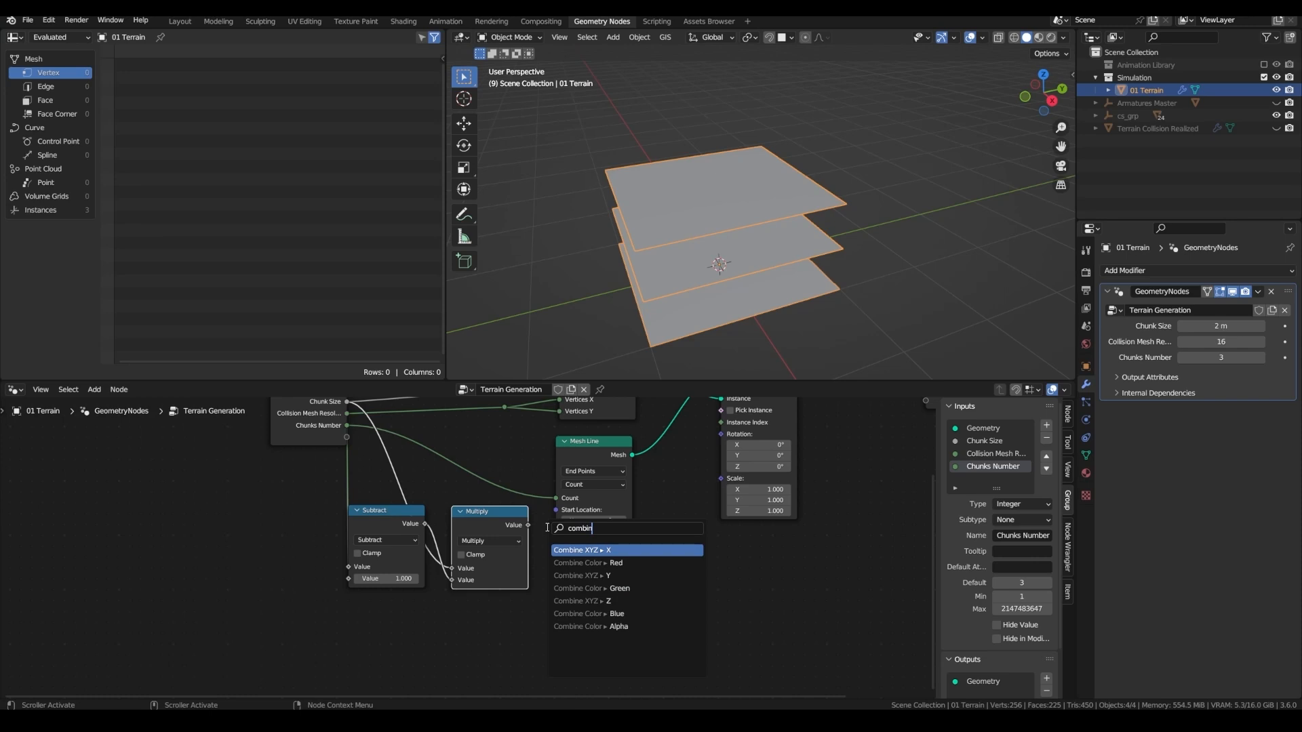
click(582, 576)
click(588, 545)
Scale the combined vector by 0.5 with a vector Scale node and connect it to the Mesh Line's Start Location
drag(493, 534, 516, 551)
text(scale)
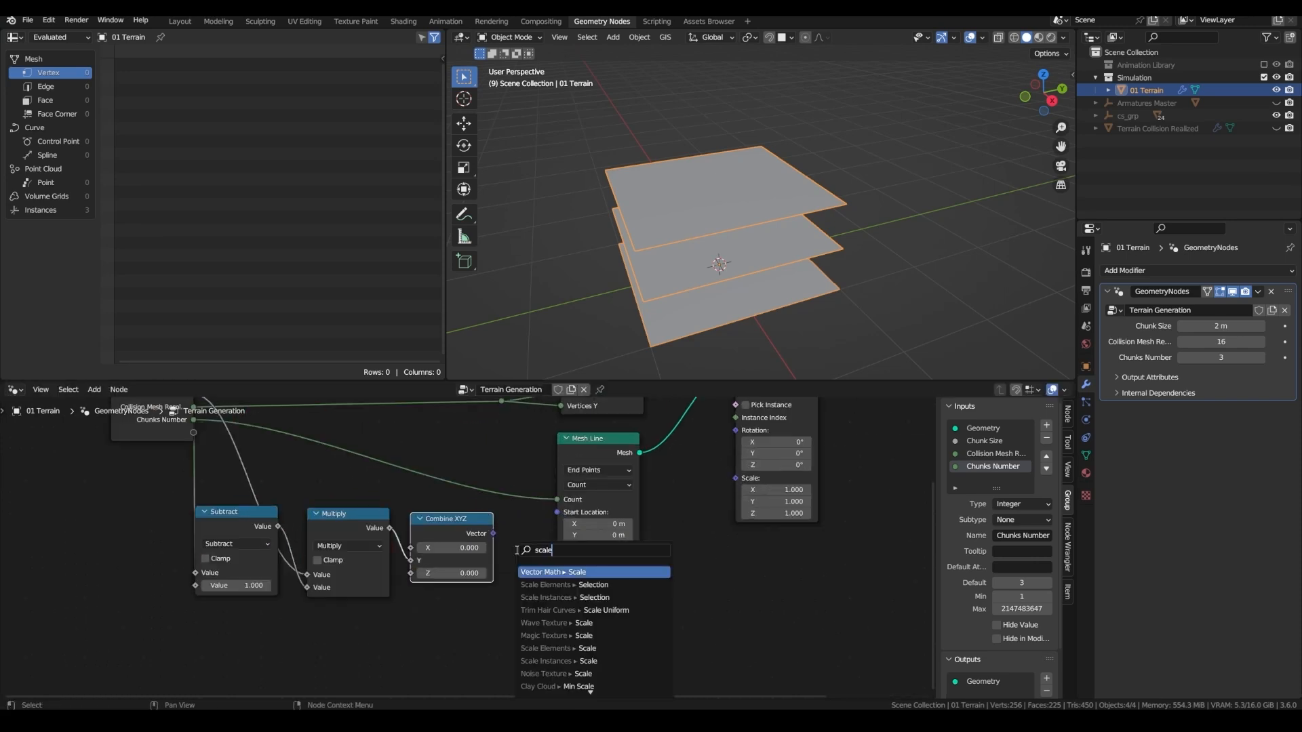
key(Return)
click(543, 578)
text(0.5)
key(Return)
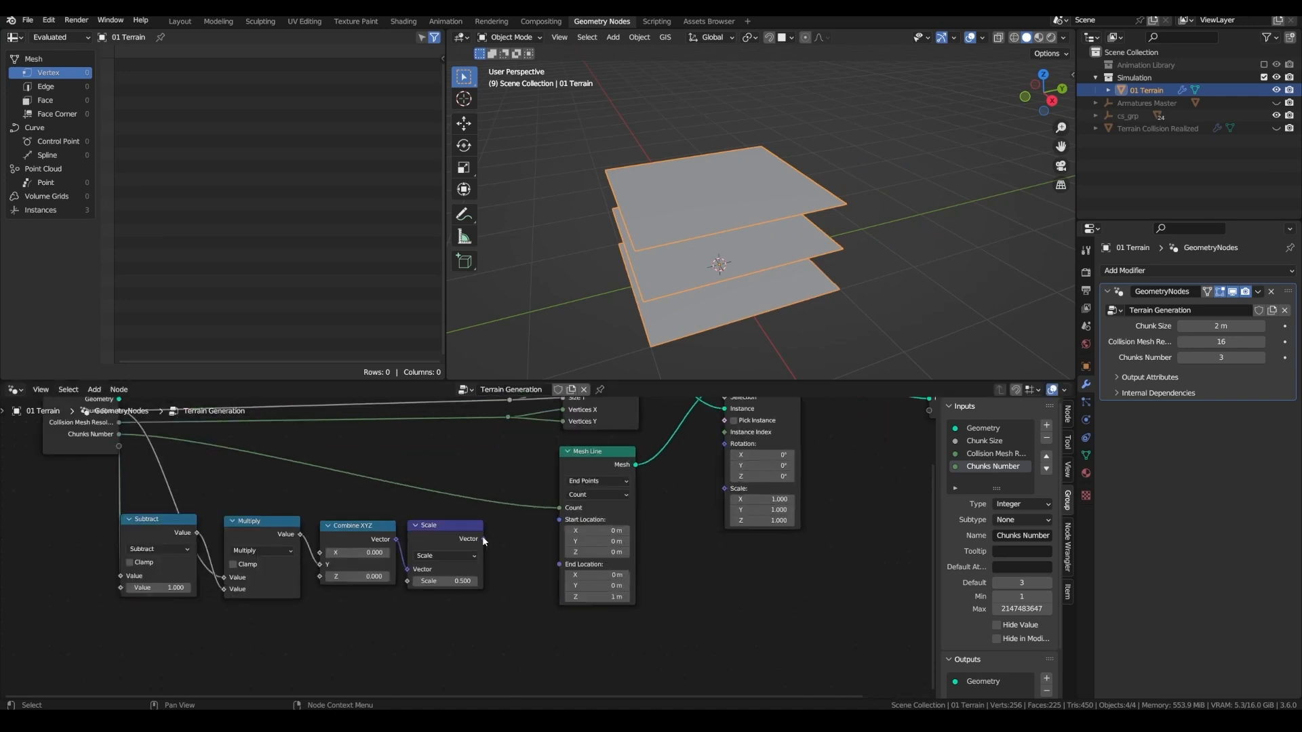
drag(483, 540, 558, 519)
middle_drag(555, 519, 592, 495)
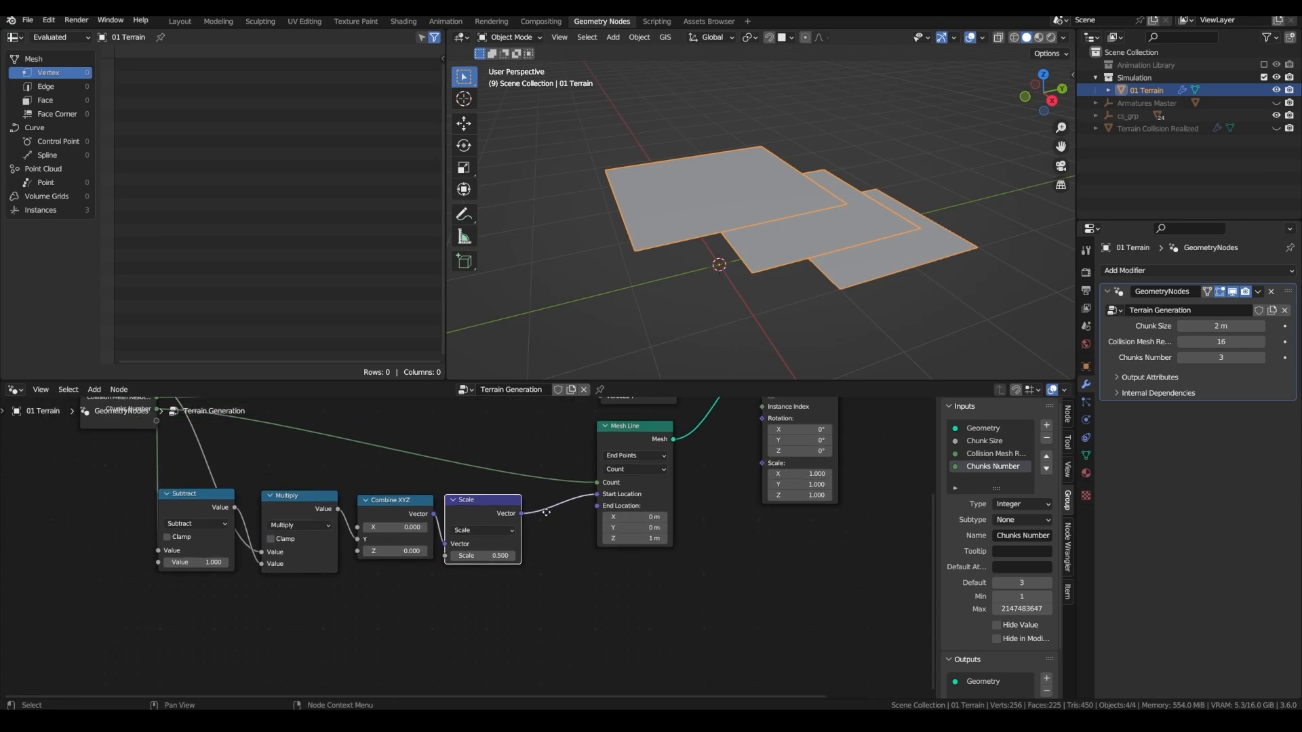
Feed the Mesh Line's End Location from a duplicate Scale node set to -0.5, with a reroute on the shared input link
drag(500, 520, 515, 512)
key(ctrl+shift+d)
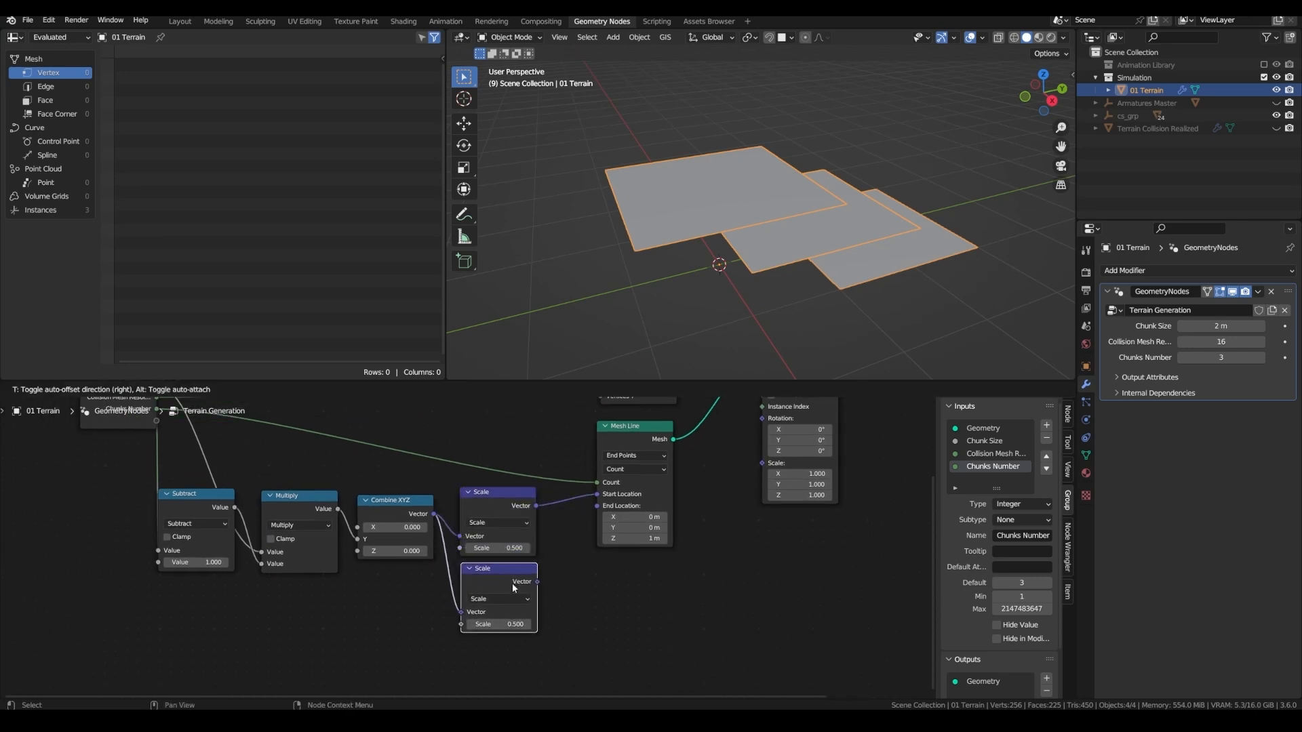
click(515, 588)
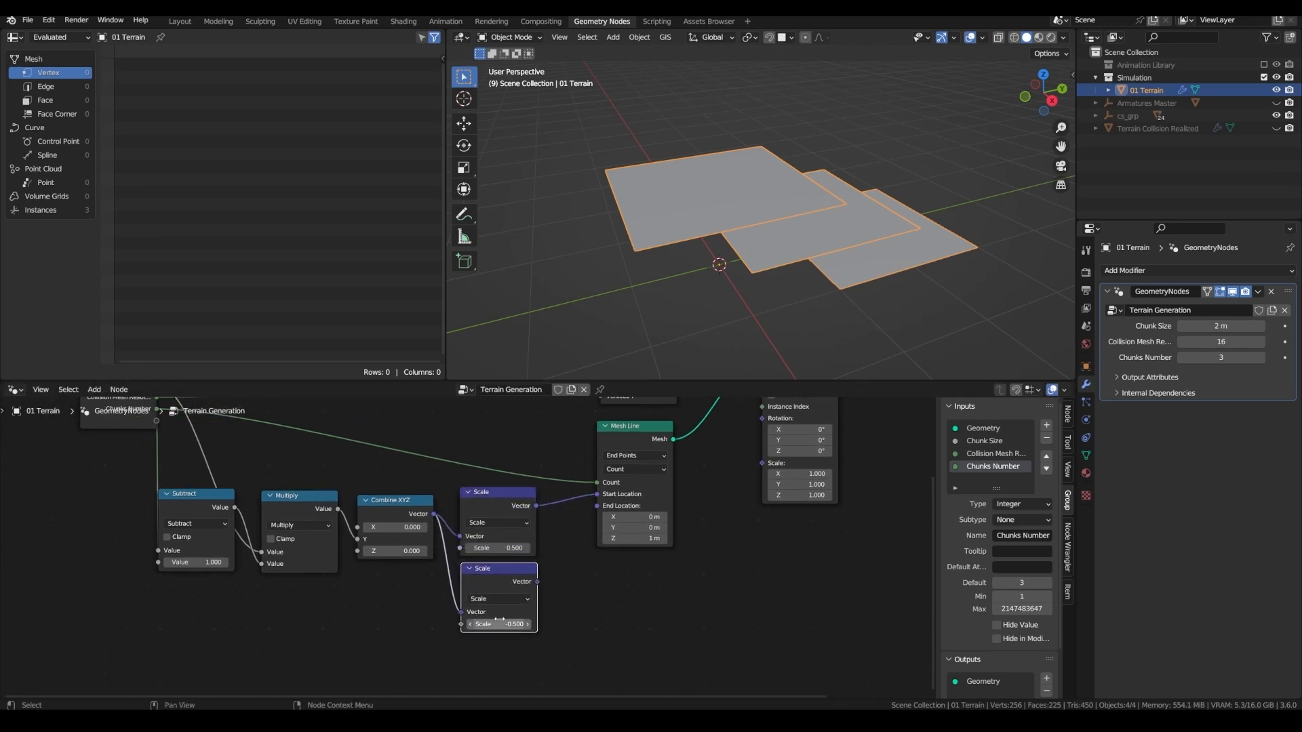
drag(537, 581, 596, 507)
shift+right_drag(442, 533, 440, 545)
Move the Group Input node closer to the Grid and place a duplicate of it before the Subtract node
middle_drag(267, 479, 474, 527)
drag(327, 474, 272, 479)
middle_drag(272, 478, 234, 498)
scroll(236, 496, down, 3)
scroll(235, 482, up, 2)
drag(232, 479, 608, 463)
key(shift+d)
click(259, 571)
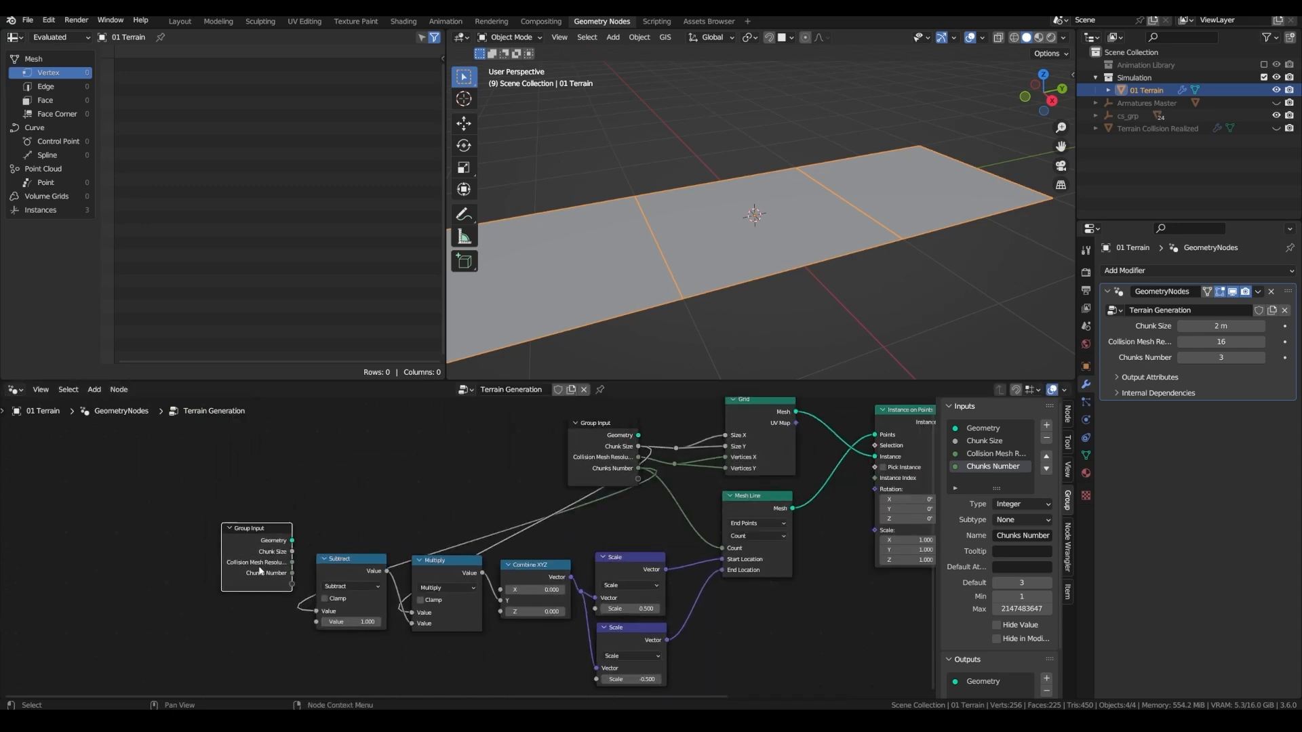
Link the duplicated Group Input's Chunk Size to Multiply and its Chunks Number to Subtract, and arrange these nodes compactly
drag(292, 552, 316, 611)
scroll(316, 612, up, 1)
middle_drag(316, 612, 215, 633)
drag(190, 594, 216, 633)
drag(190, 570, 319, 635)
drag(190, 582, 160, 625)
drag(254, 601, 270, 668)
Test the chunk layout by varying Chunk Size, undo the change, and check the chunks from another angle
drag(1224, 326, 1217, 326)
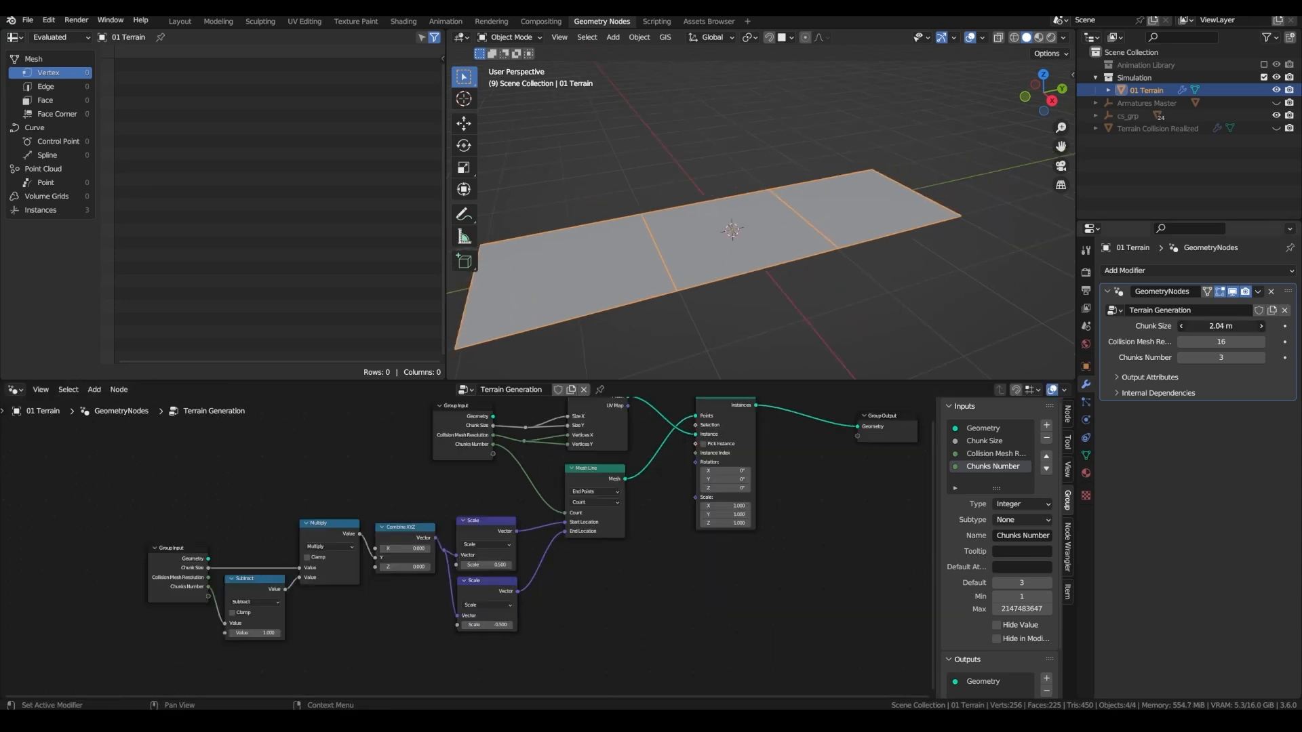
key(ctrl+z)
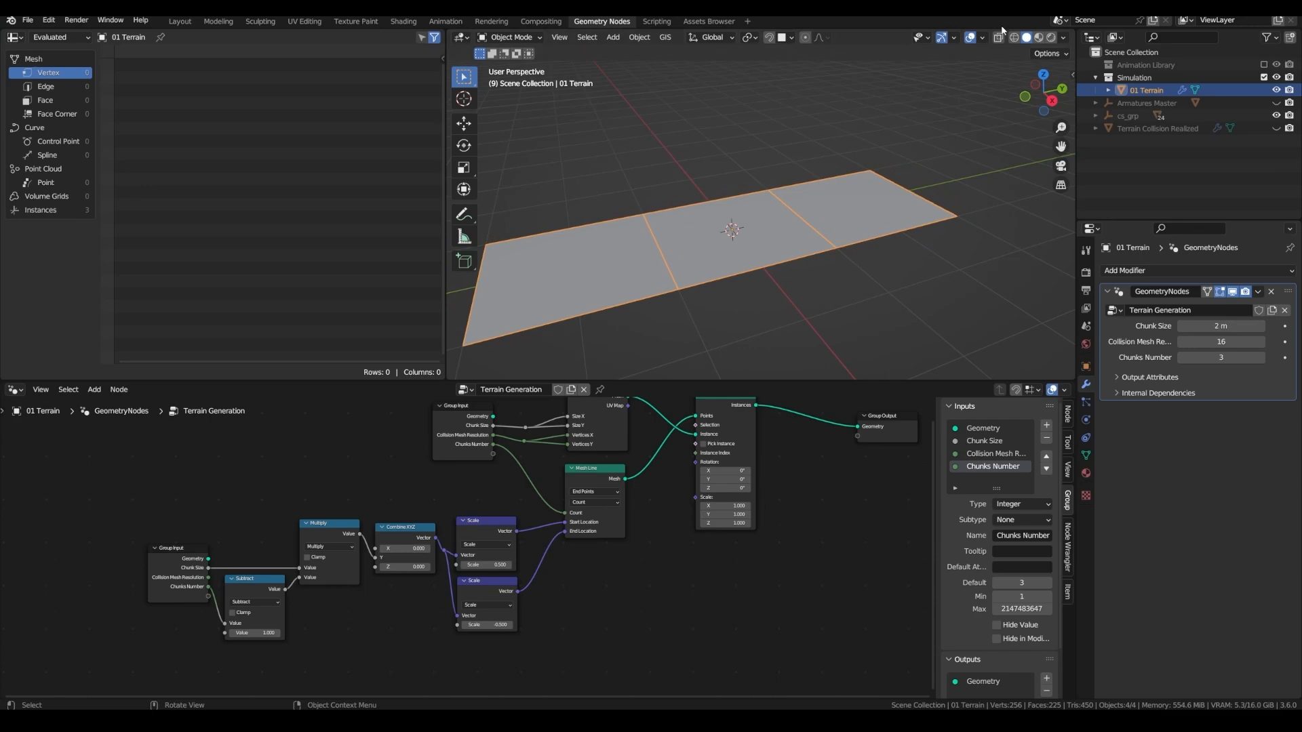
key(shift+z)
mouse_move(670, 261)
middle_down()
mouse_move(703, 317)
mouse_move(619, 293)
middle_up()
click(1026, 37)
Move all nodes except the Group Output together to make room between Instance on Points and the Group Output
drag(136, 628, 586, 425)
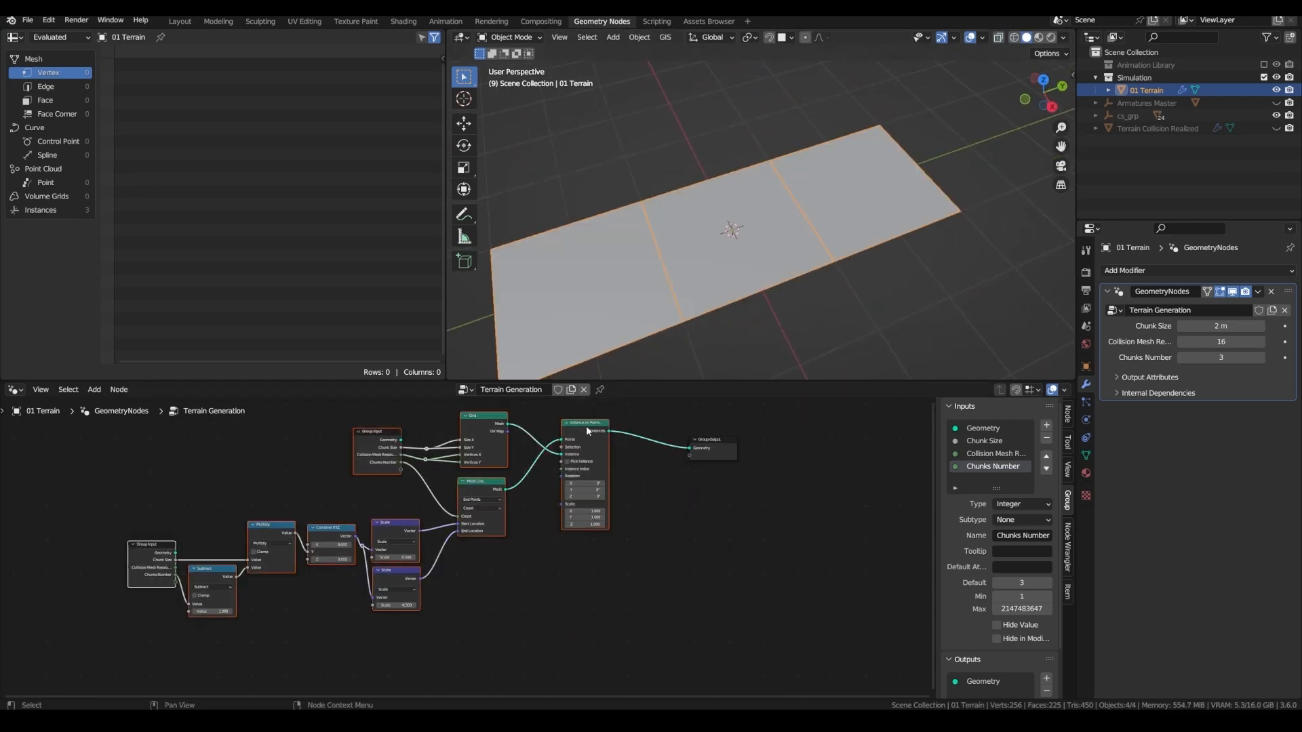
key(g)
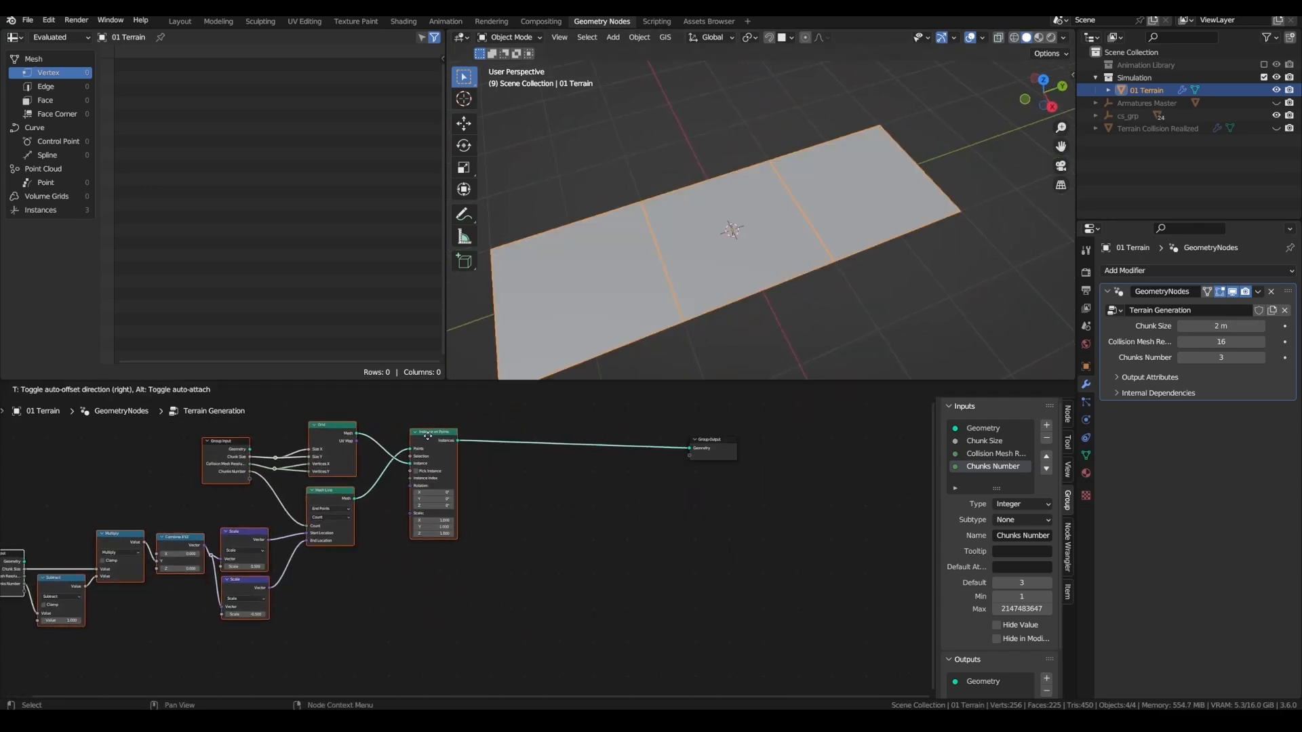
click(411, 438)
scroll(499, 436, up, 2)
middle_drag(501, 431, 435, 474)
middle_drag(731, 239, 720, 327)
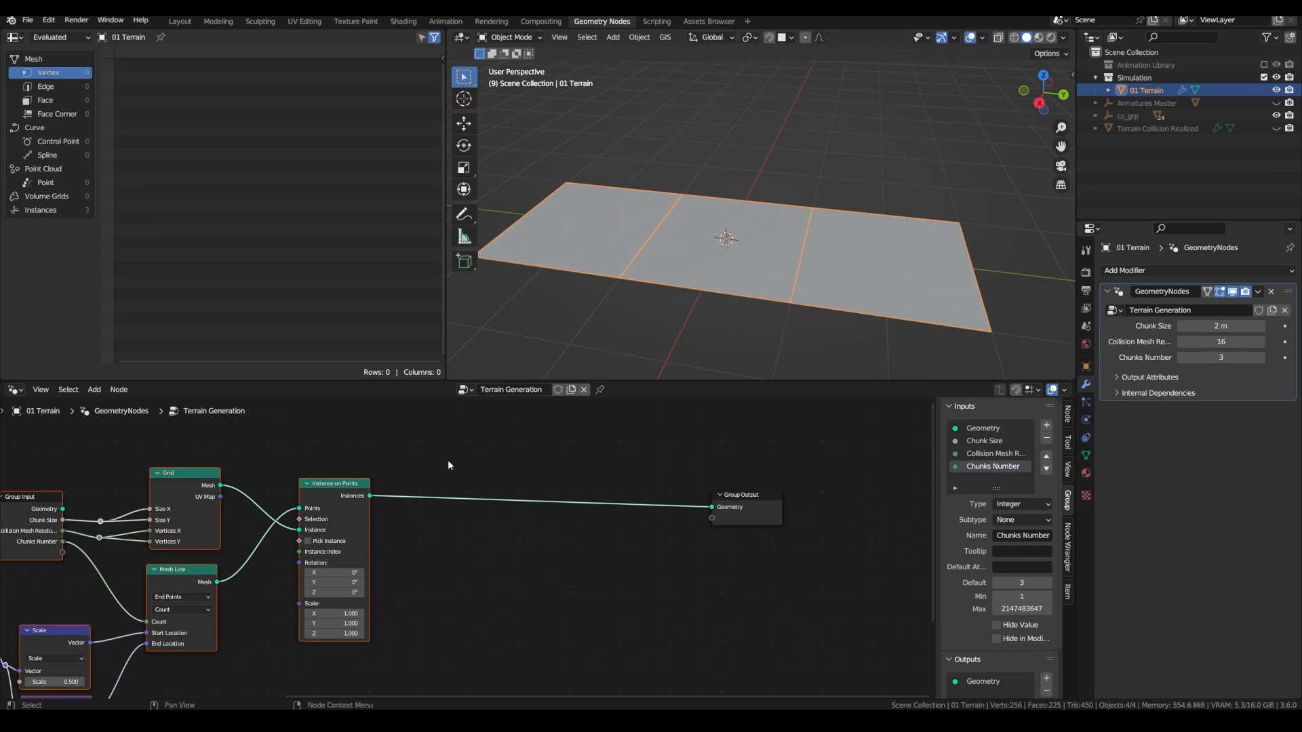
Insert Realize Instances after Instance on Points, followed by a simulation zone containing a Set Position node
drag(468, 486, 521, 471)
text(si)
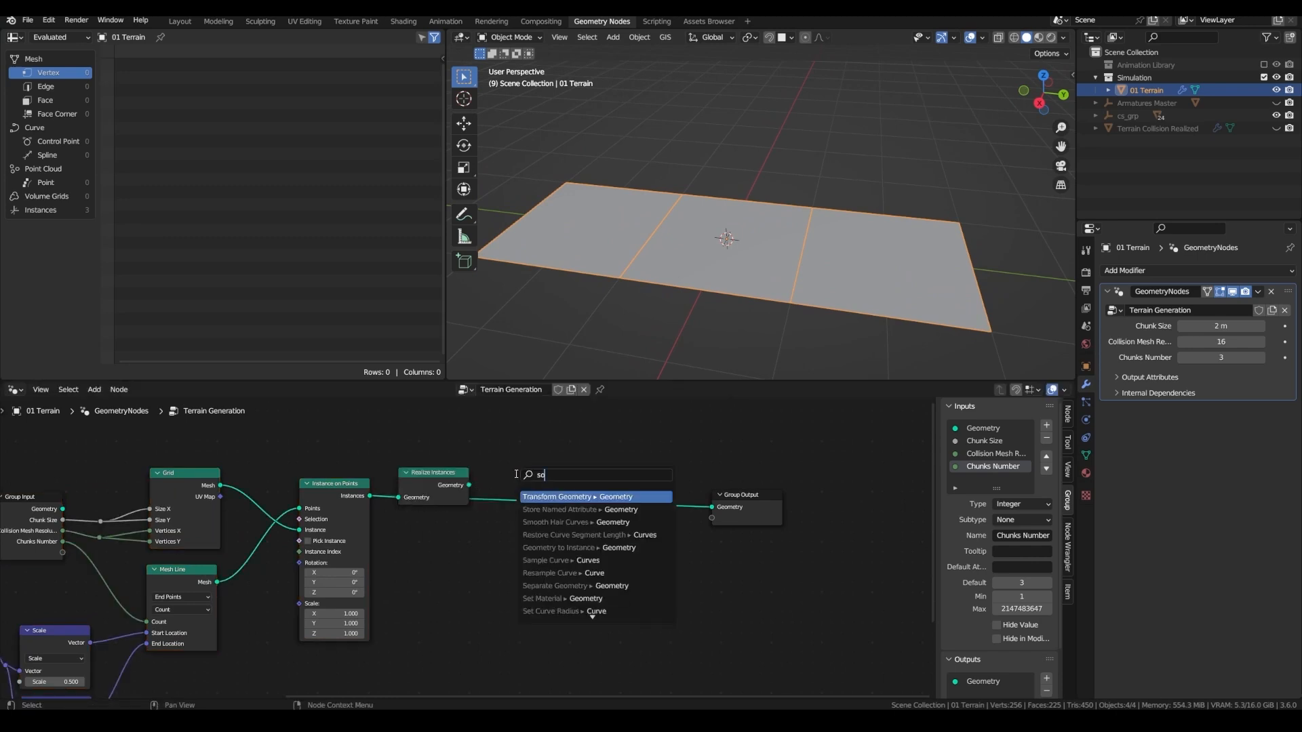
key(Escape)
key(shift+a)
text(ssim)
key(Return)
click(540, 454)
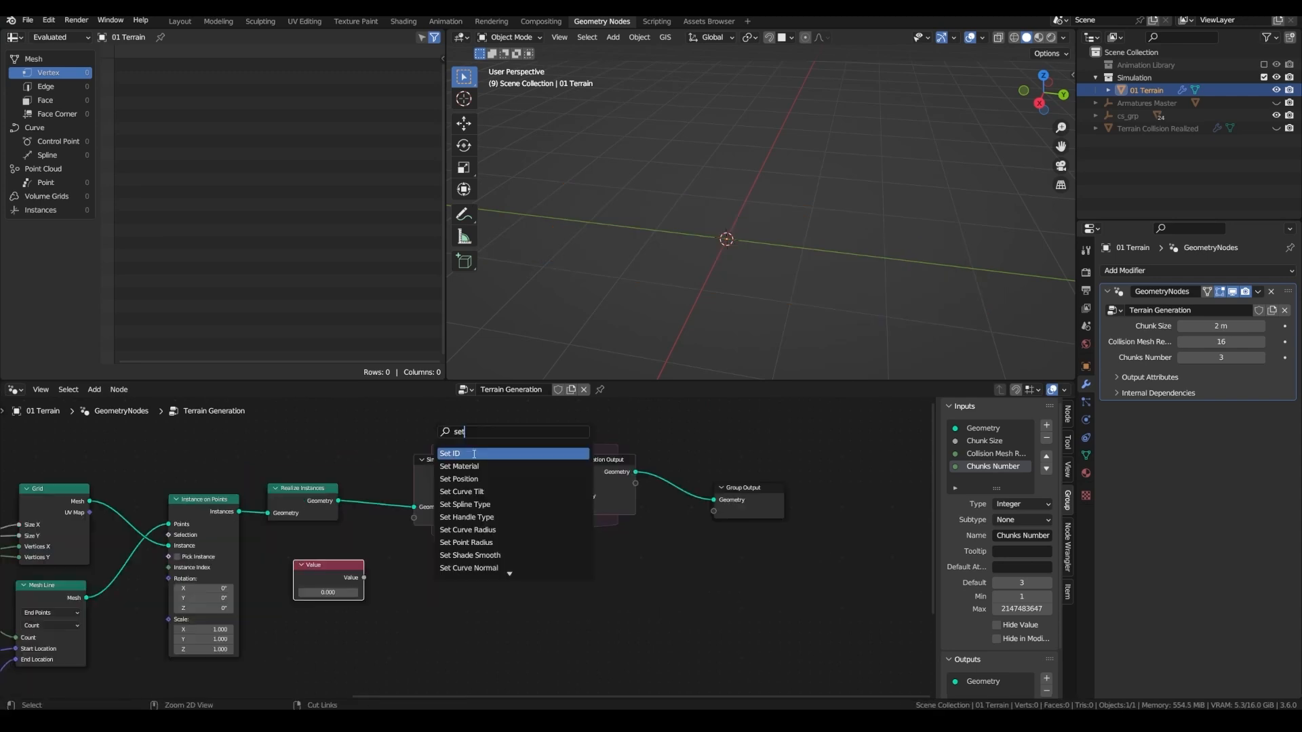
text(po)
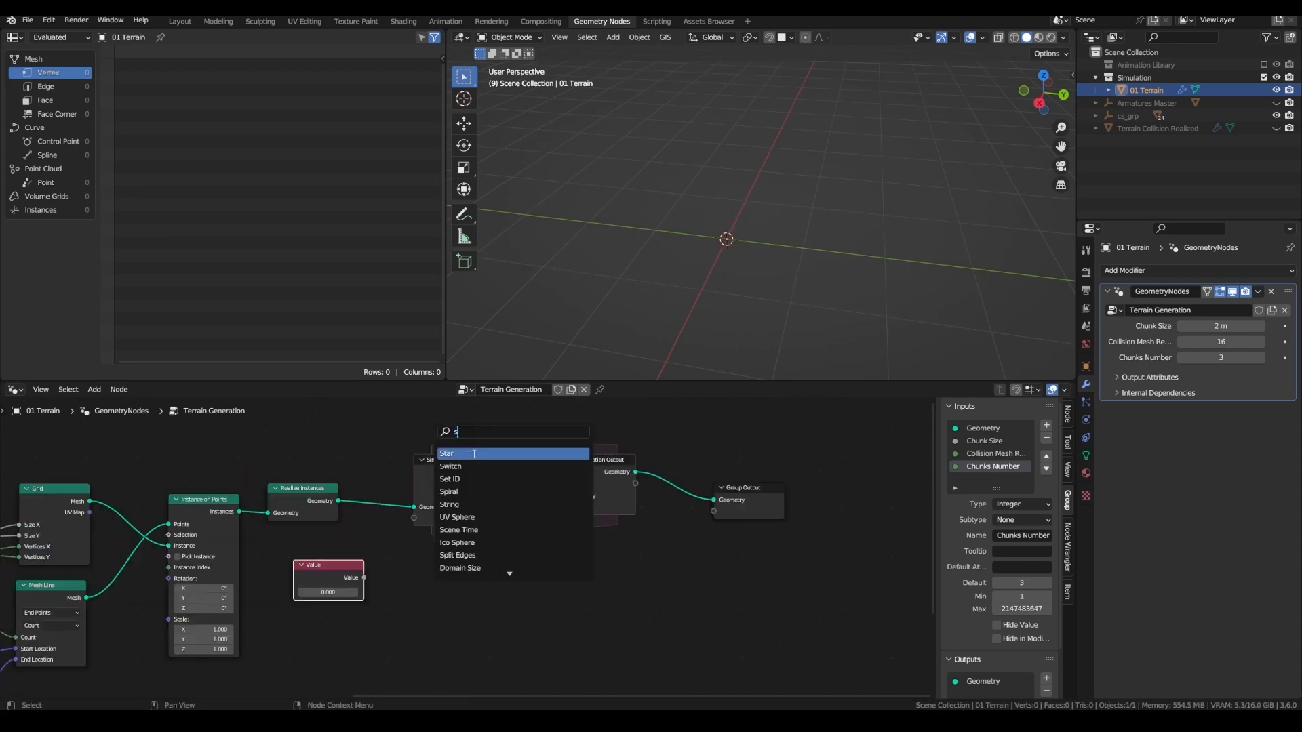
click(474, 453)
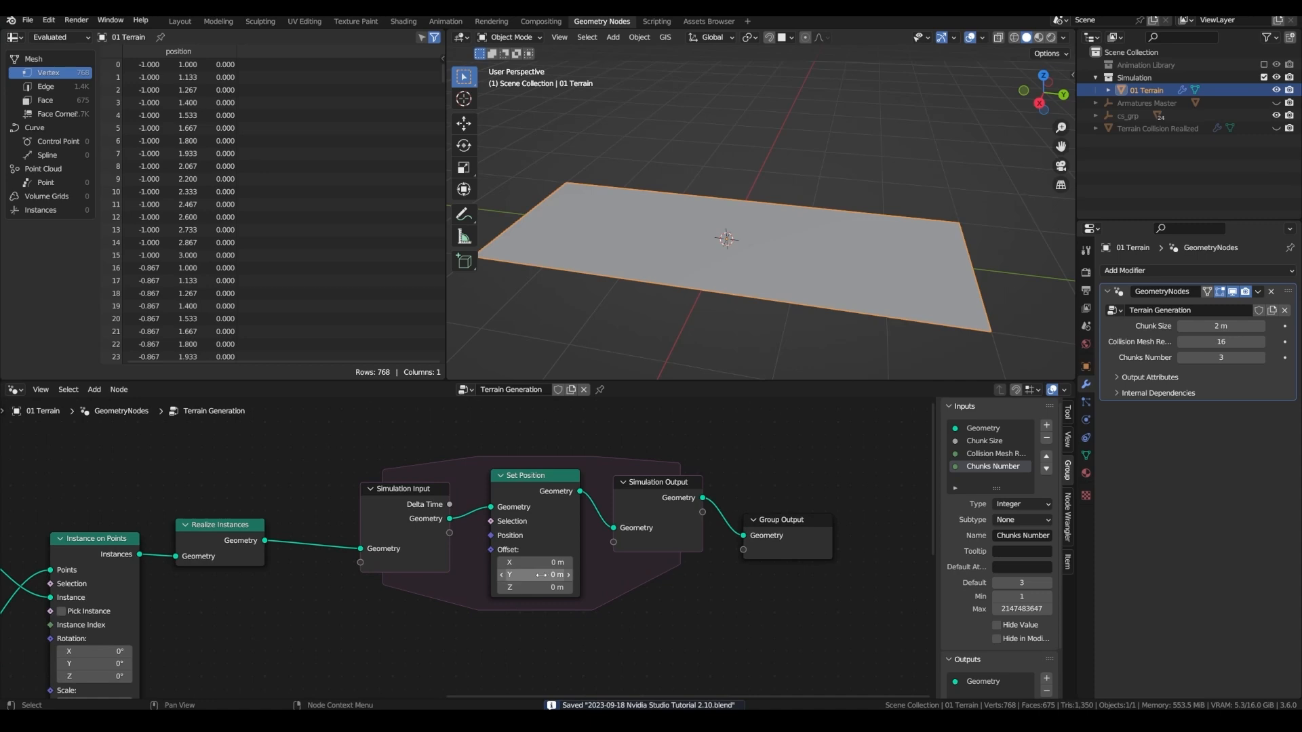
Test the simulation by setting Set Position's Y offset to -0.06 m, playing the animation, and resetting the offset
mouse_move(541, 575)
shift+mouse_down()
mouse_move(589, 575)
mouse_move(533, 575)
mouse_move(556, 576)
shift+mouse_up()
key(space)
key(space)
key(shift+Left)
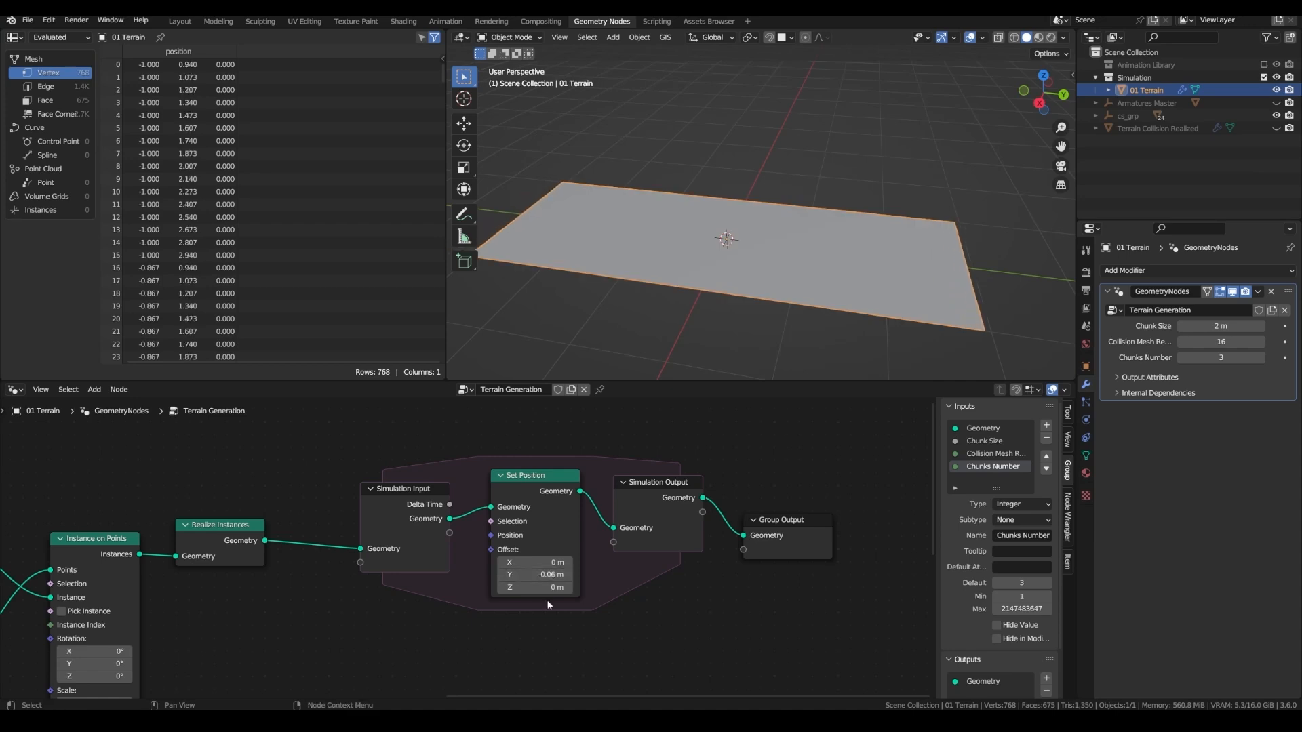
key(space)
Save the file and preview a new Position node on the Set Position geometry with a Viewer node
key(ctrl+s)
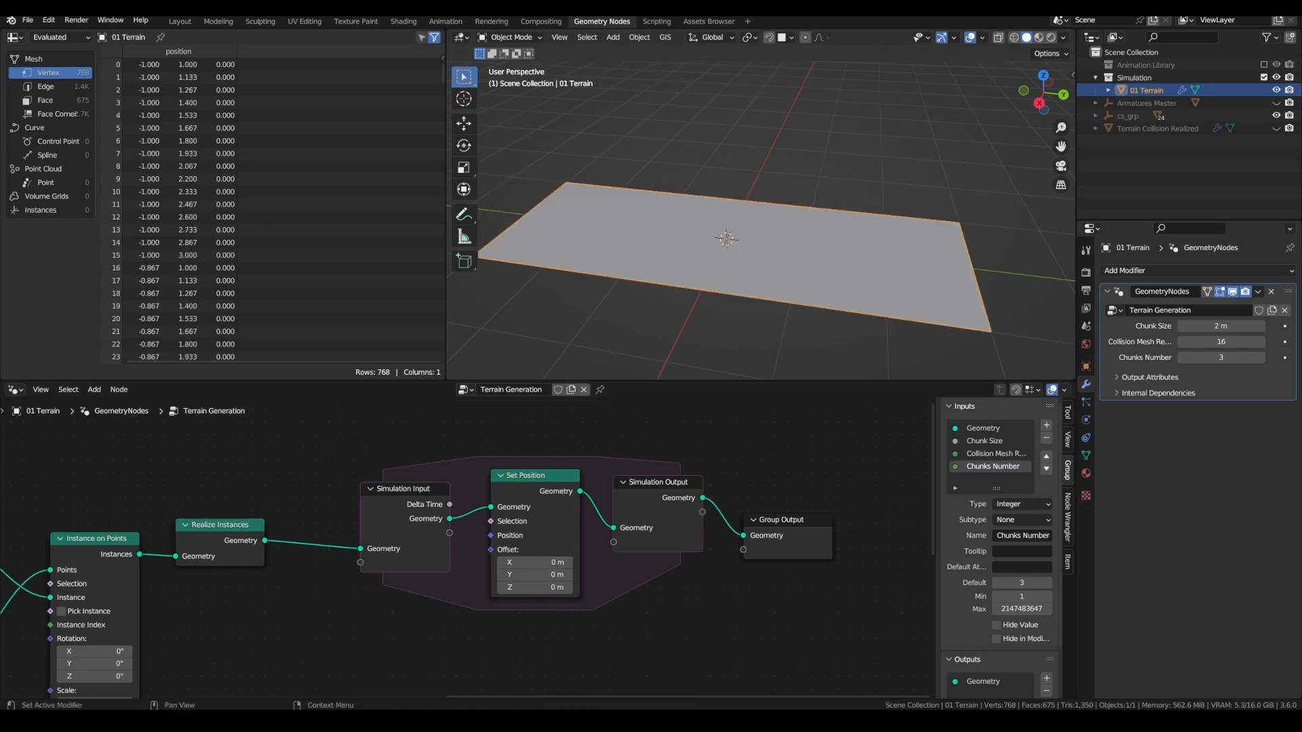
scroll(400, 440, down, 2)
middle_drag(400, 441, 446, 478)
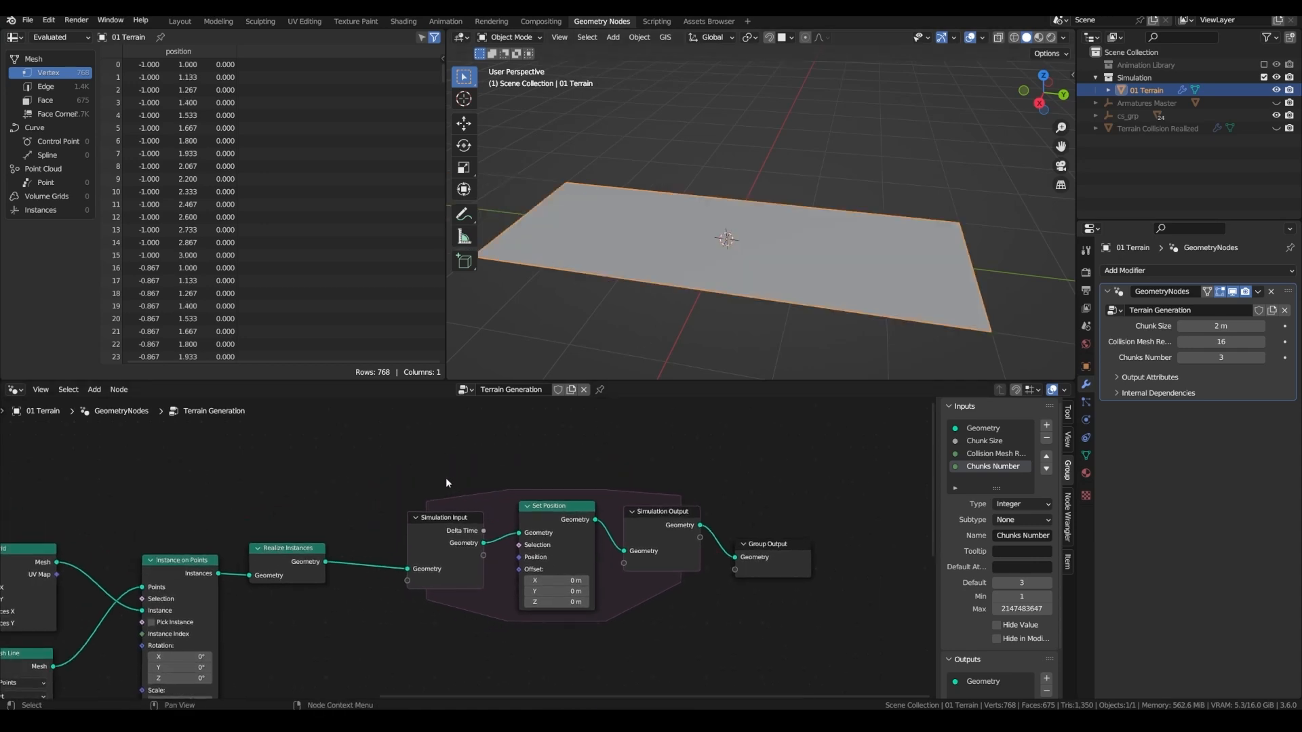
key(shift+a)
text(pos)
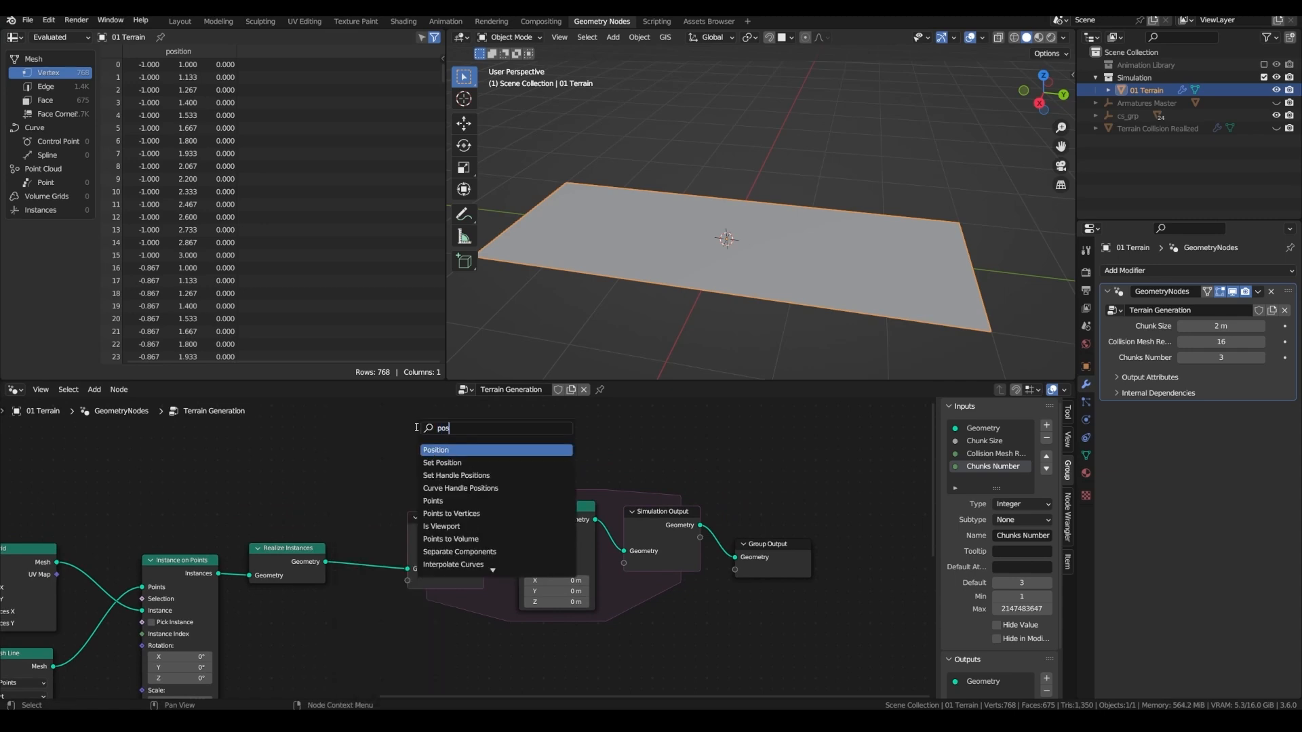
click(427, 450)
click(470, 429)
ctrl+shift+click(471, 431)
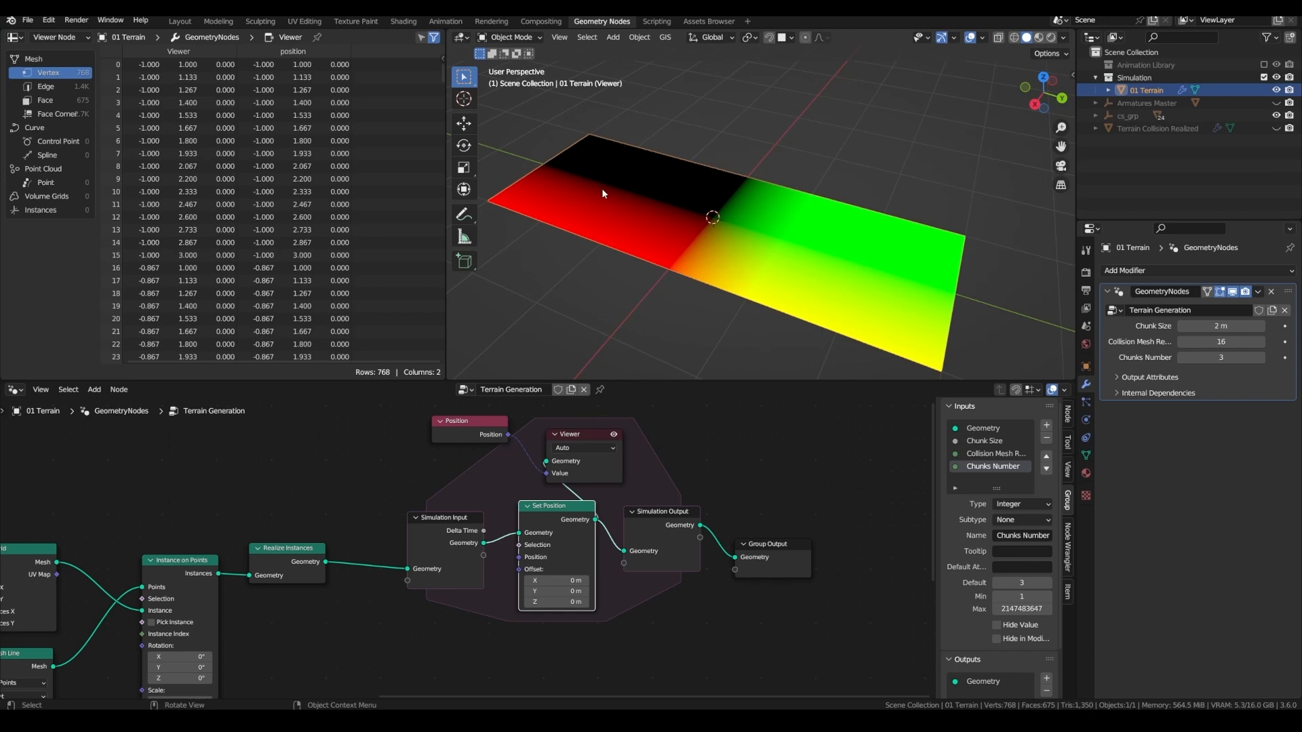
Move the nodes up to Realize Instances away from the simulation zone to make room between them
key(Home)
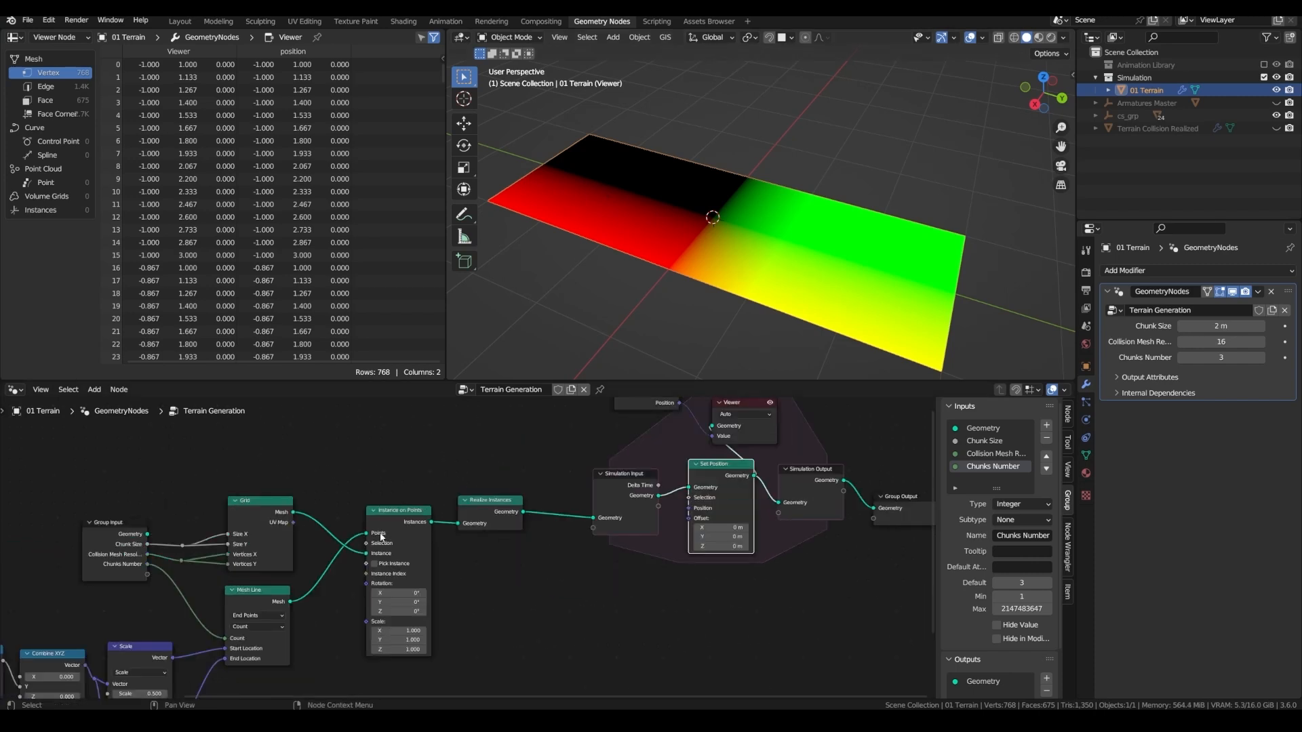
scroll(392, 521, down, 4)
middle_drag(350, 588, 491, 533)
scroll(491, 533, down, 2)
drag(128, 644, 590, 456)
drag(578, 468, 423, 468)
scroll(529, 485, up, 3)
middle_drag(529, 485, 397, 562)
scroll(439, 531, up, 2)
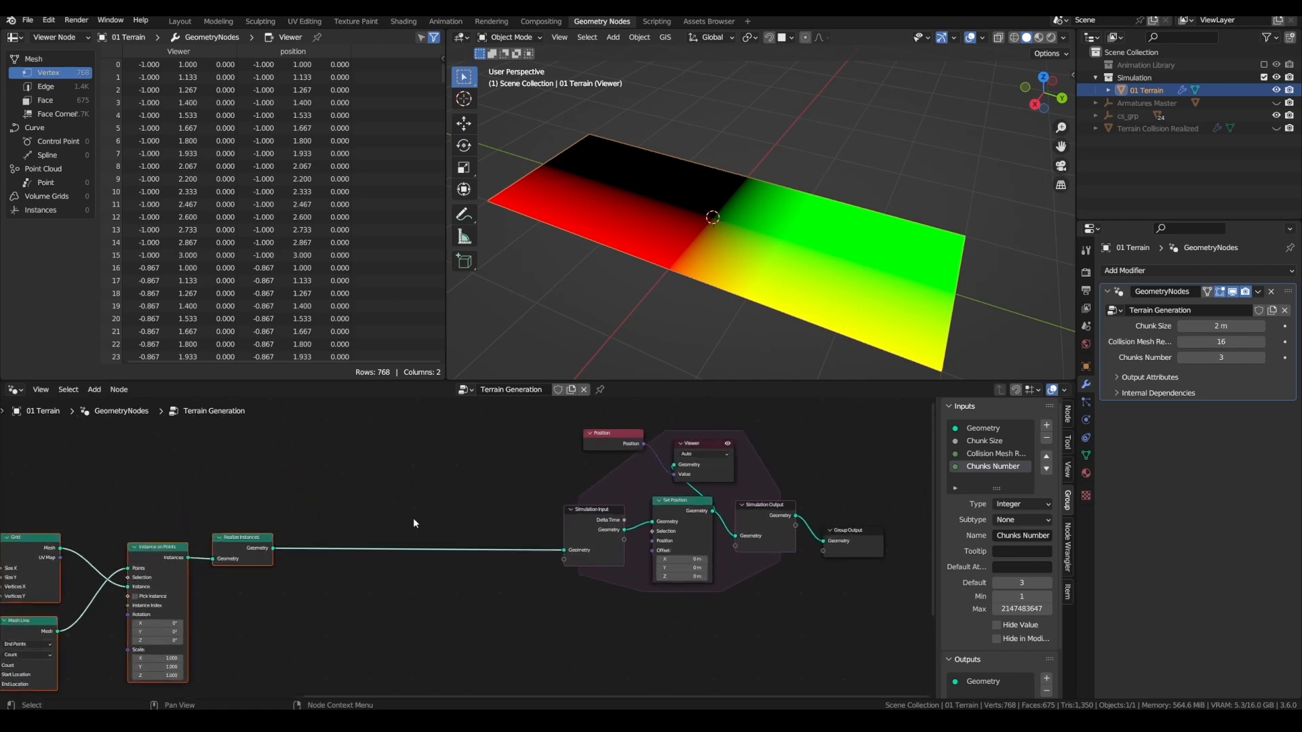
Insert a Vector Store Named Attribute node named local_position between Realize Instances and the Simulation Input
key(shift+a)
text(sto)
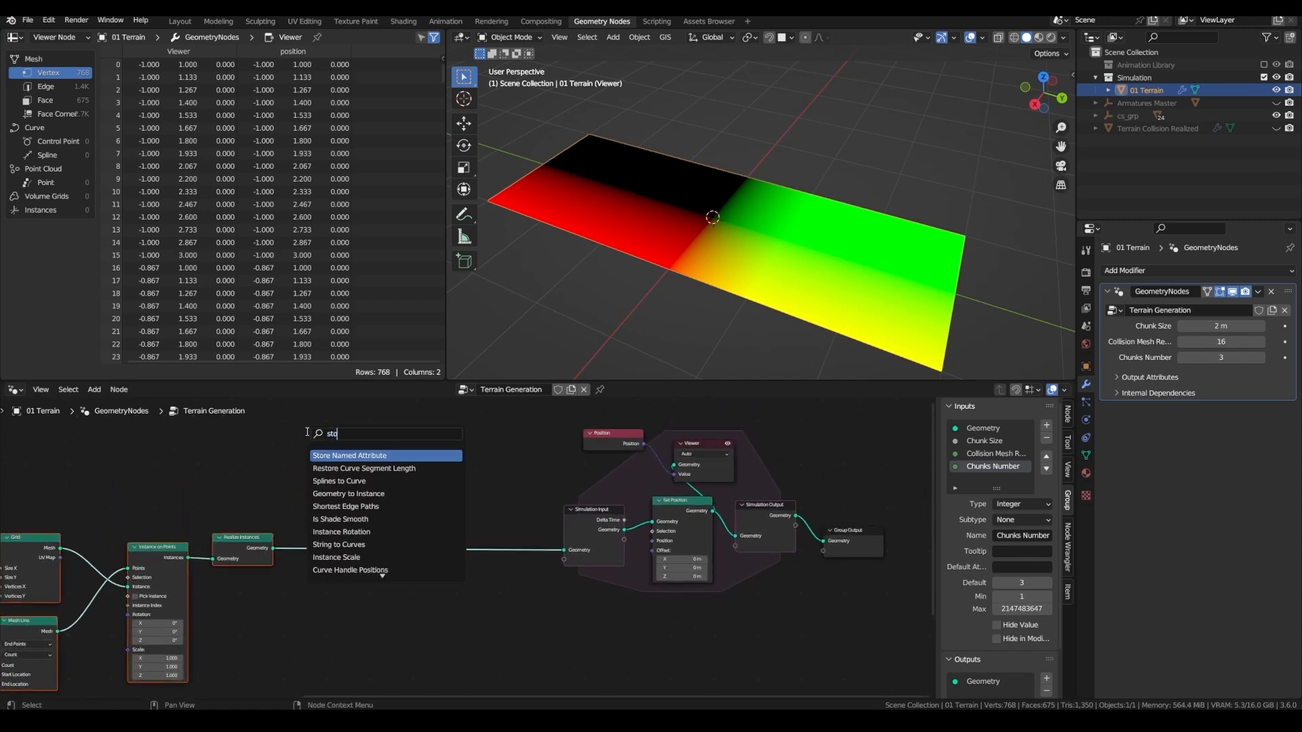
key(Return)
click(367, 536)
scroll(367, 535, up, 5)
key(g)
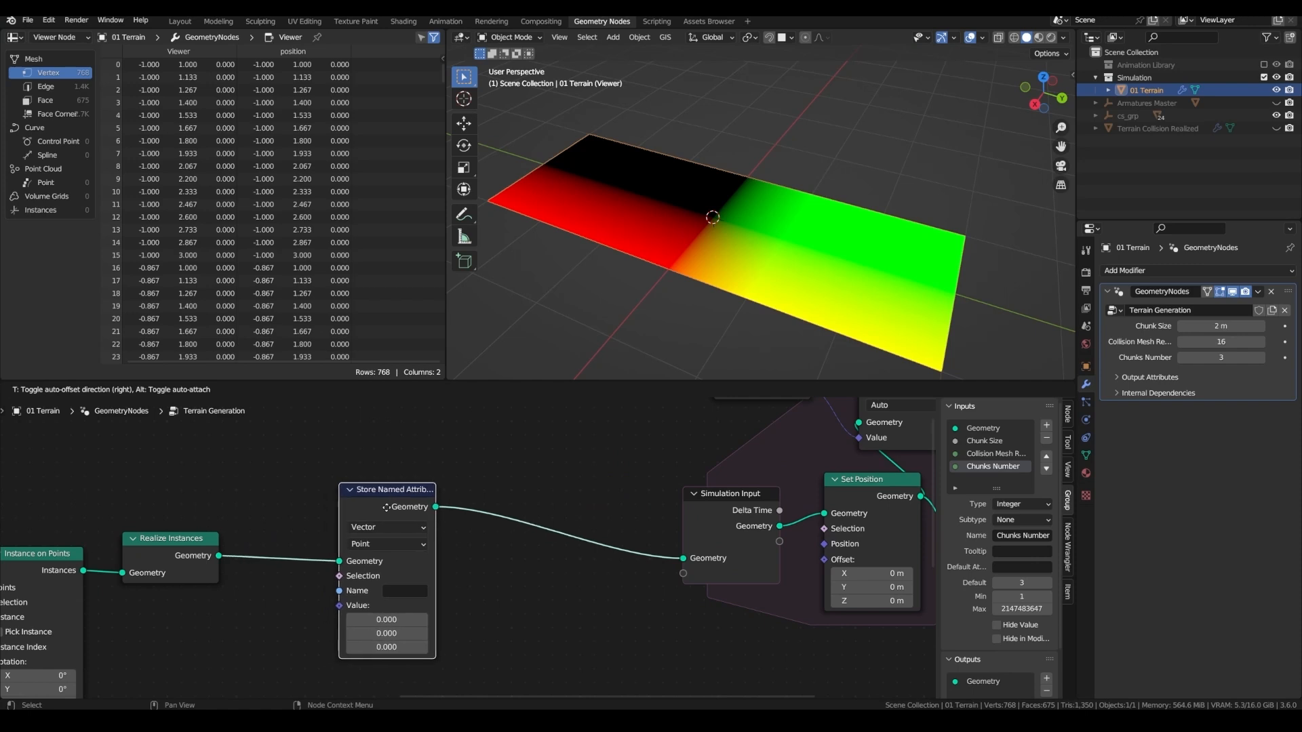
click(562, 535)
click(570, 593)
text(local_position)
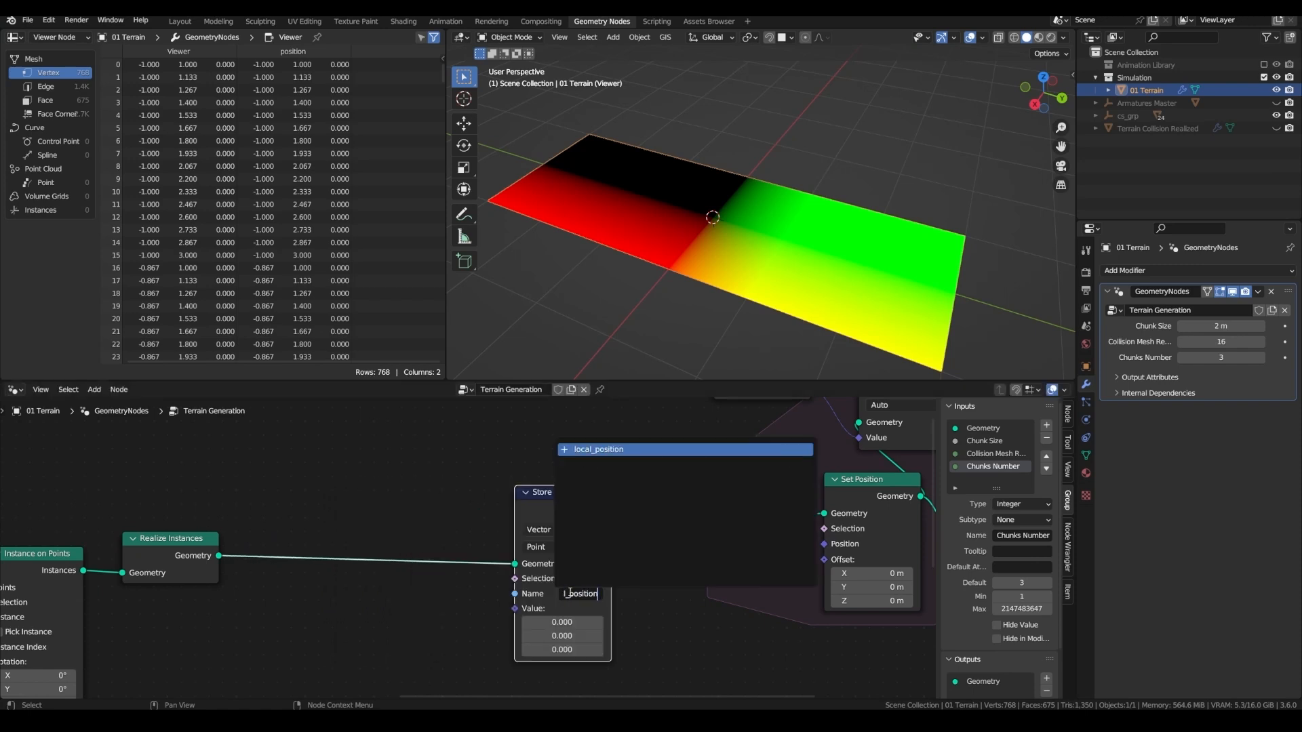
key(Return)
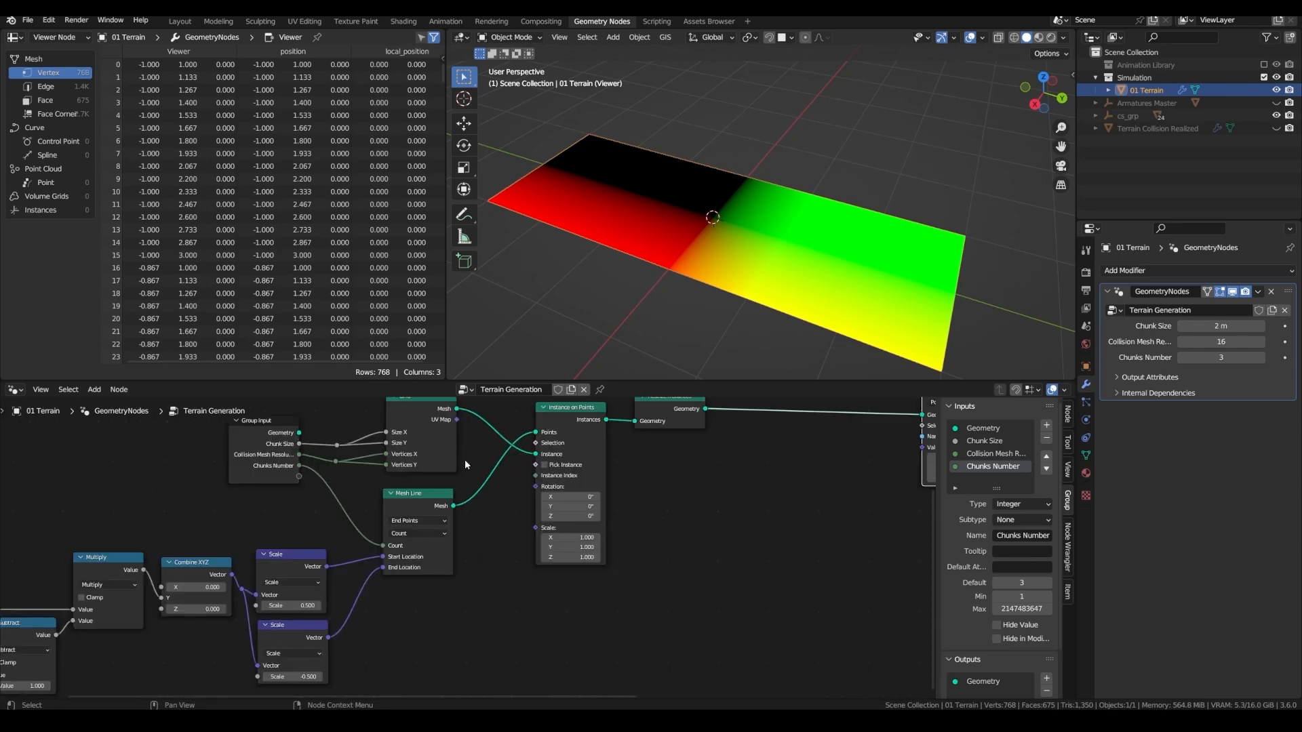
Insert a Float Store Named Attribute node after the Mesh Line, naming it for the chunk's Y offset, starting with chunk_y_off
drag(454, 506, 459, 430)
text(mes)
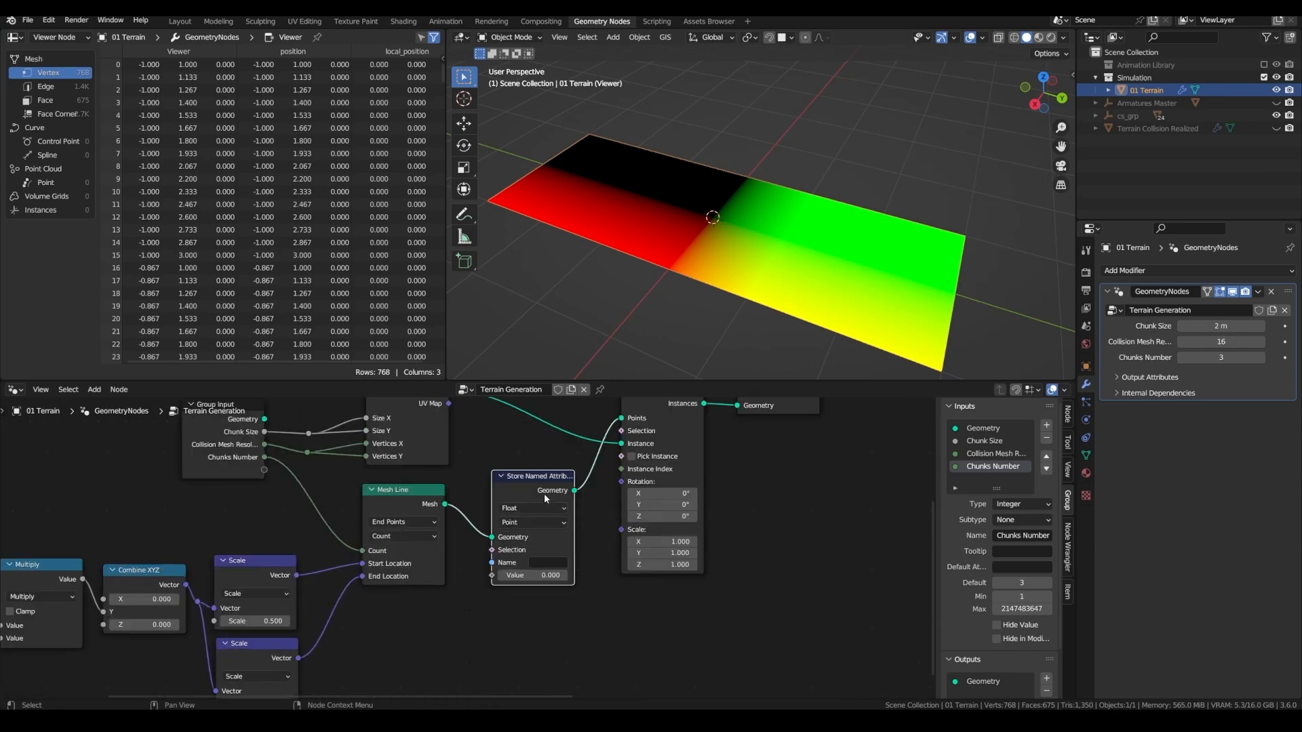
middle_drag(543, 493, 568, 475)
click(549, 552)
text(chu)
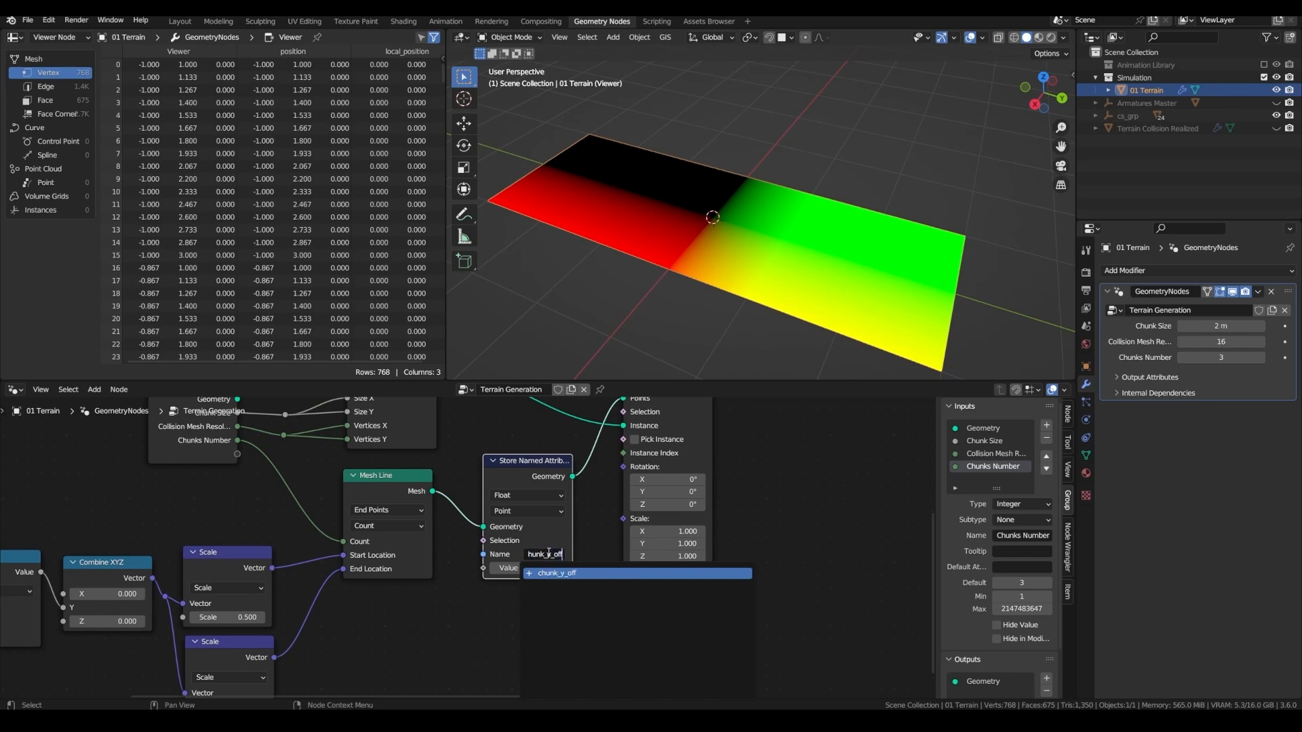
key(Return)
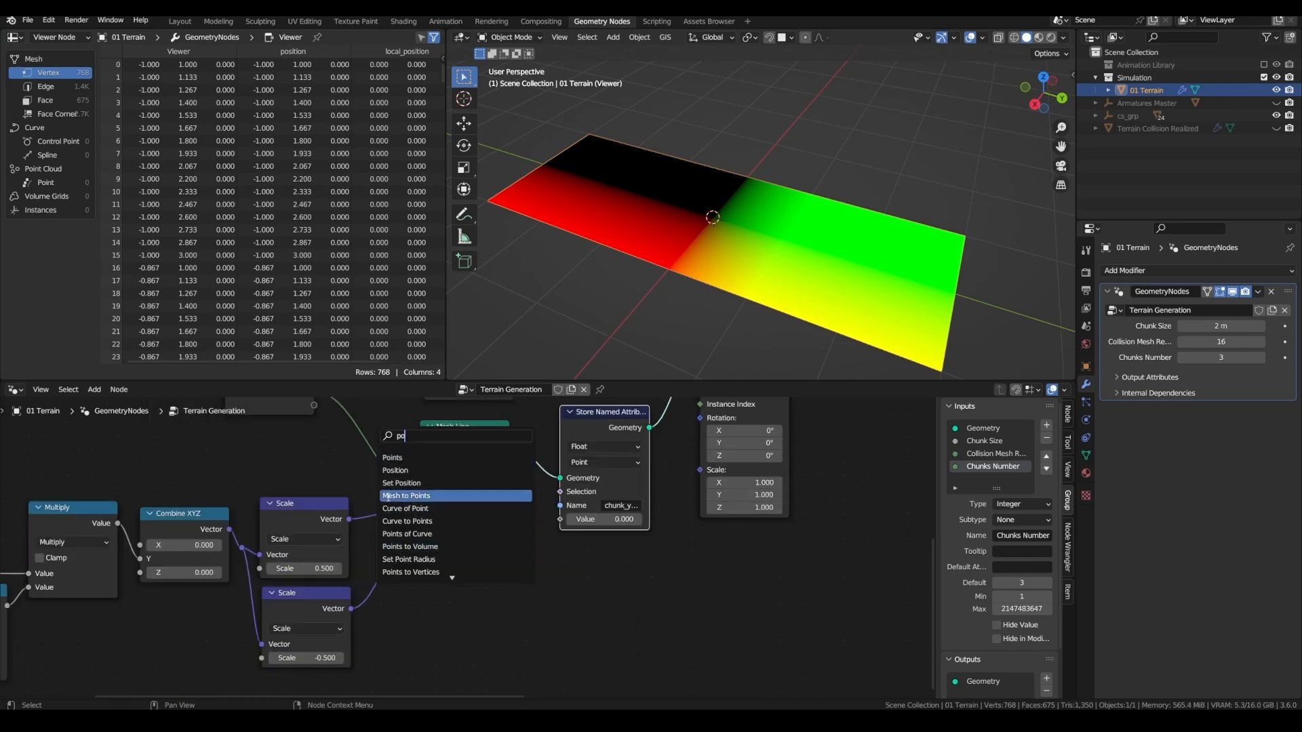
Add a Position node with Separate XYZ and connect its Y to the Value of the chunk offset attribute
click(395, 471)
click(434, 631)
key(shift+a)
text(sept)
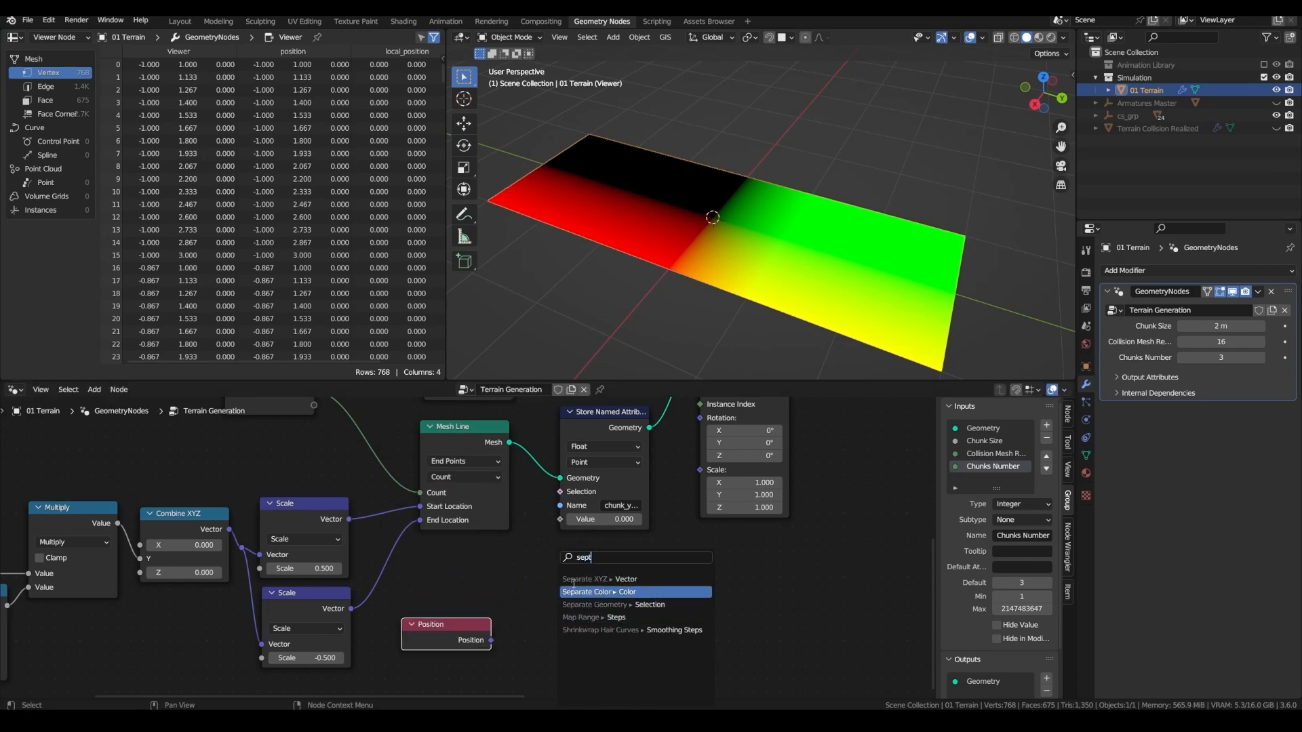
key(Return)
click(537, 548)
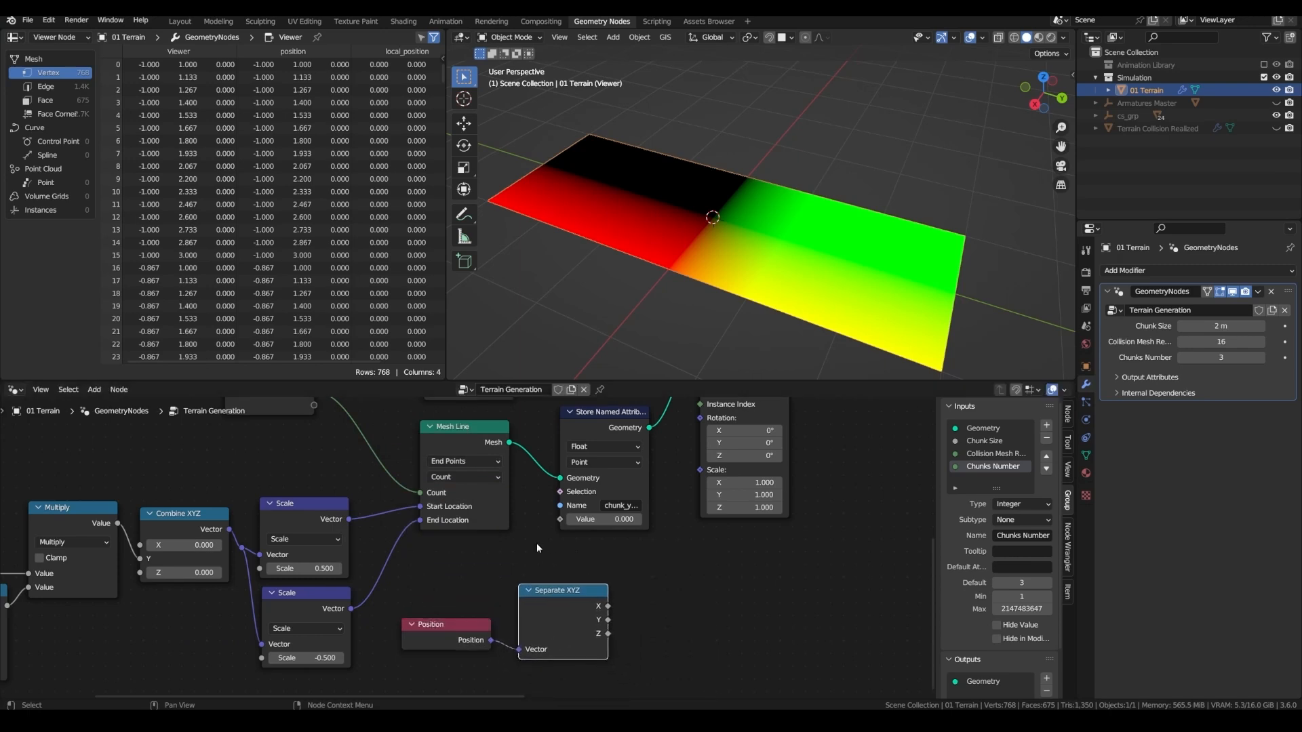
drag(608, 619, 558, 524)
Add a Position node feeding a vector Subtract node beside the local_position Store Named Attribute node
scroll(557, 532, down, 2)
middle_drag(497, 574, 533, 565)
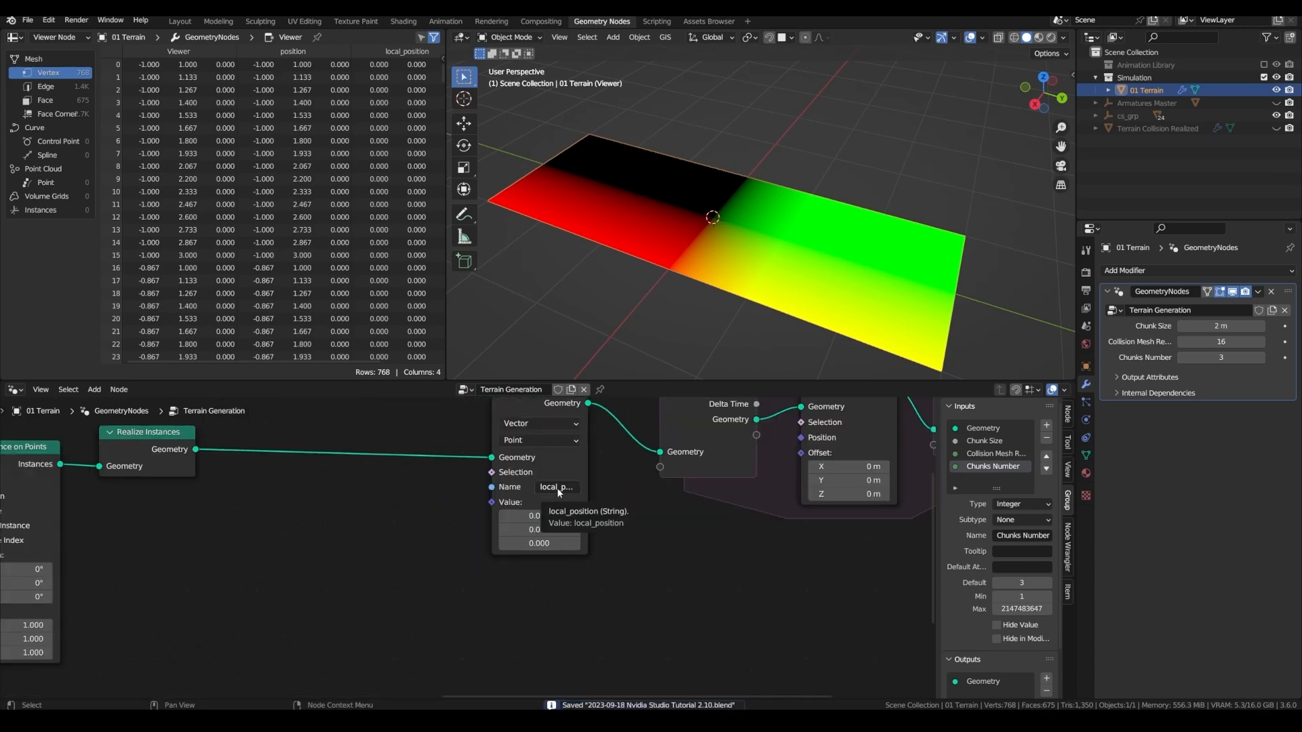
scroll(285, 488, up, 1)
middle_drag(285, 488, 346, 441)
key(shift+a)
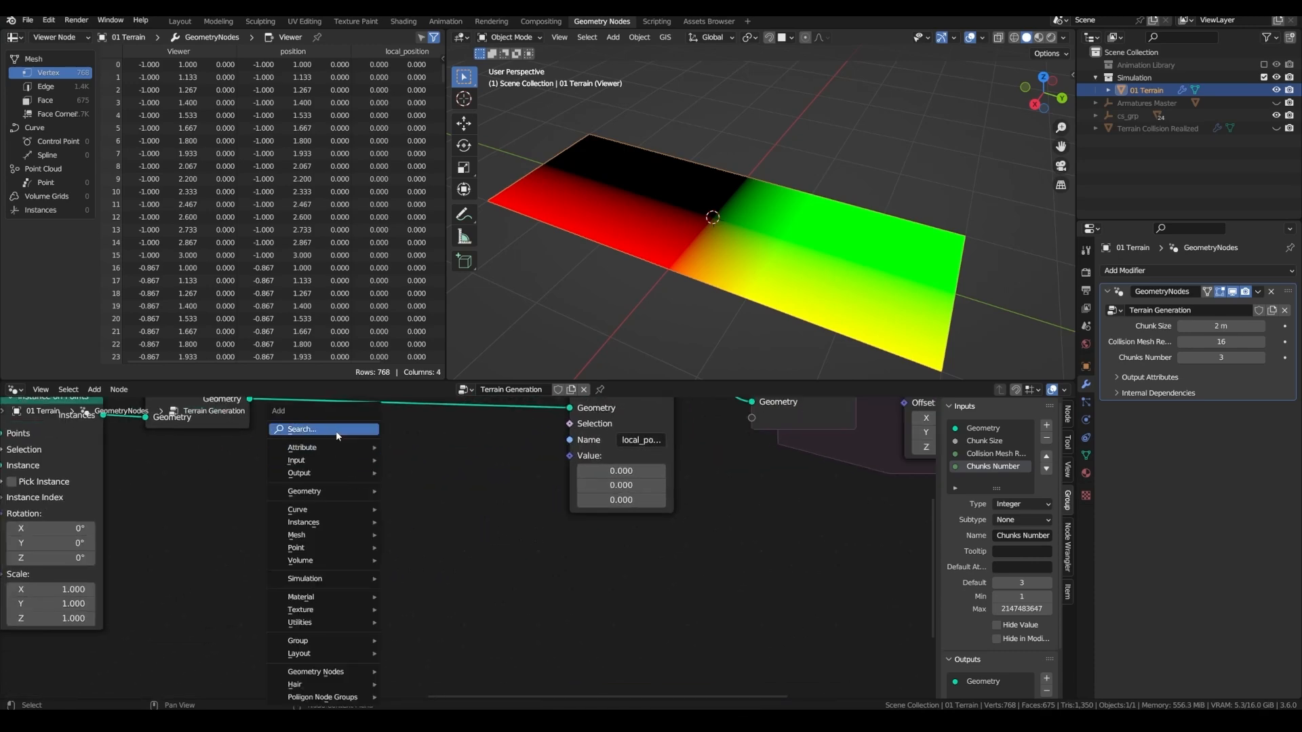
click(337, 433)
text(po)
click(357, 468)
click(326, 532)
text(sub)
drag(407, 503, 392, 584)
key(Return)
click(445, 486)
Add a Float Named Attribute node that reads the stored chunk Y offset attribute
text(name)
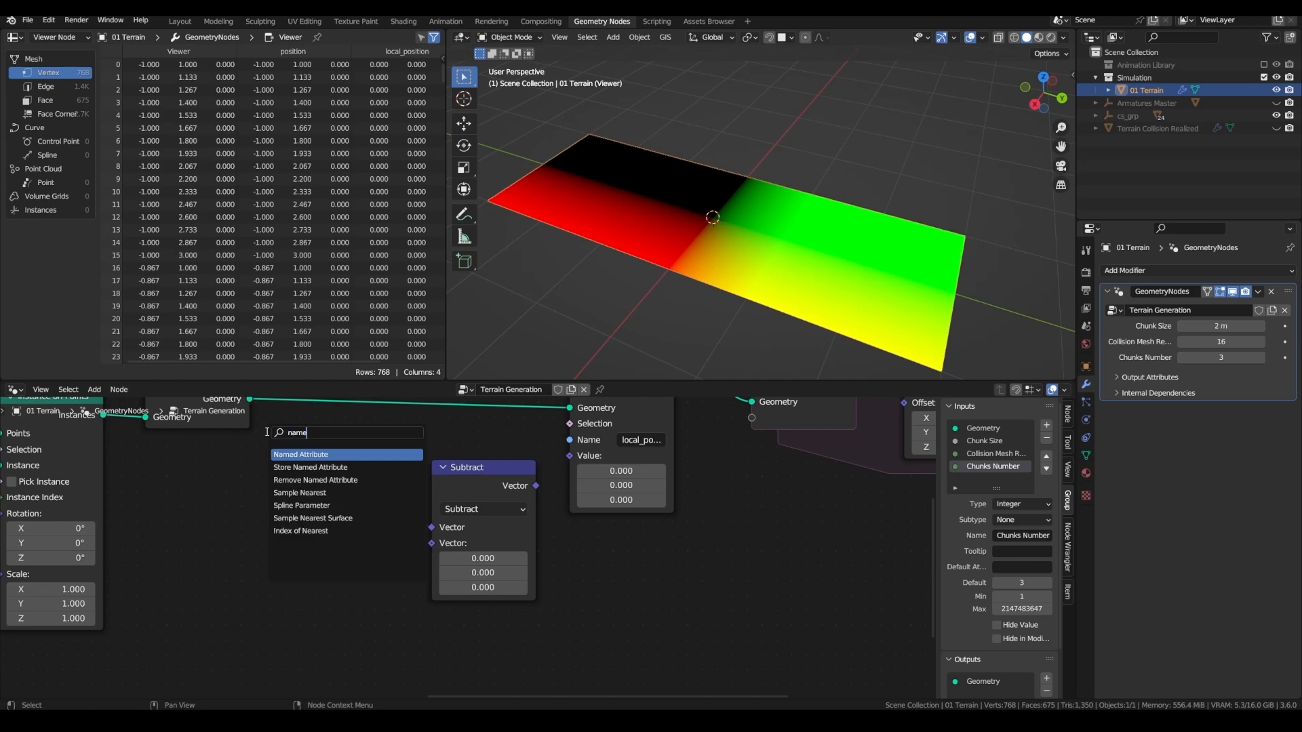
key(Return)
click(281, 603)
middle_drag(281, 603, 354, 544)
scroll(354, 544, up, 1)
click(378, 592)
click(410, 454)
Feed the attribute through a Combine XYZ node's Y into Subtract's second vector, and connect the result to local_position's Value
mouse_move(391, 540)
mouse_down()
mouse_move(310, 542)
mouse_move(388, 550)
mouse_up()
text(comb)
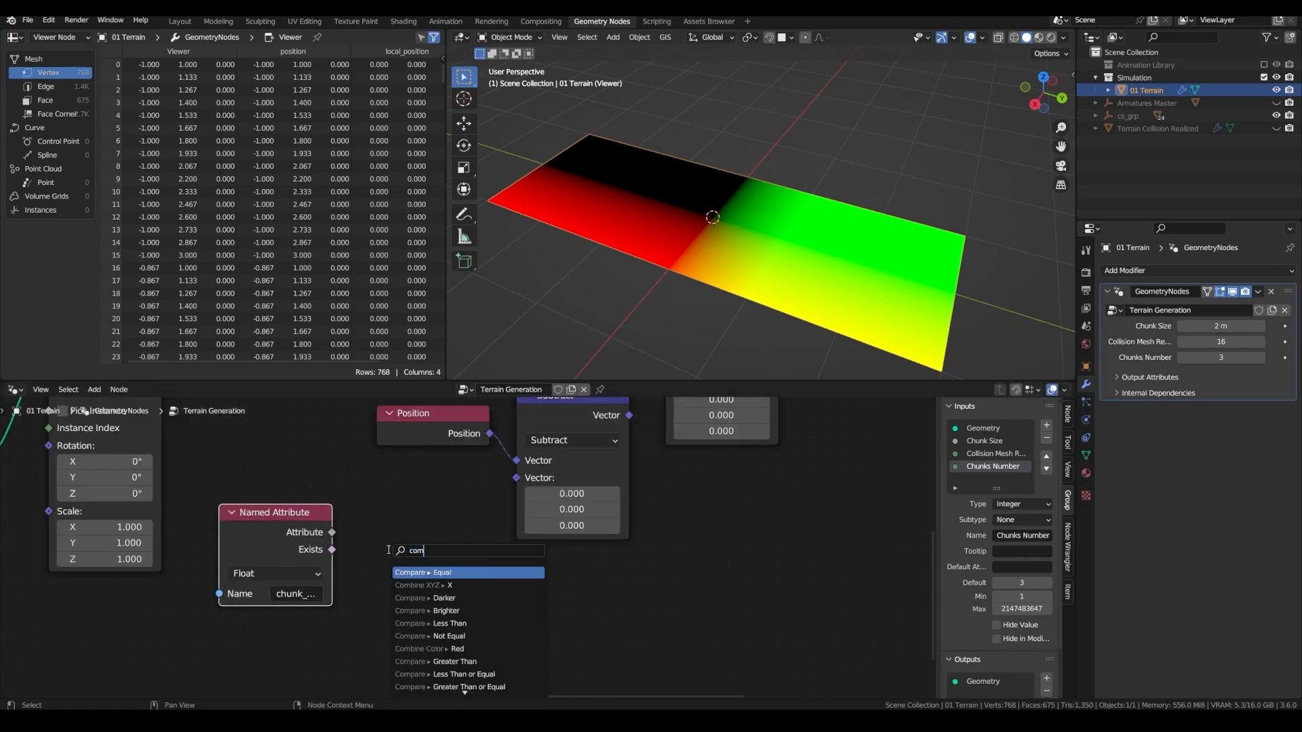
click(402, 598)
click(373, 560)
drag(475, 525, 522, 484)
drag(445, 507, 466, 494)
drag(290, 531, 308, 528)
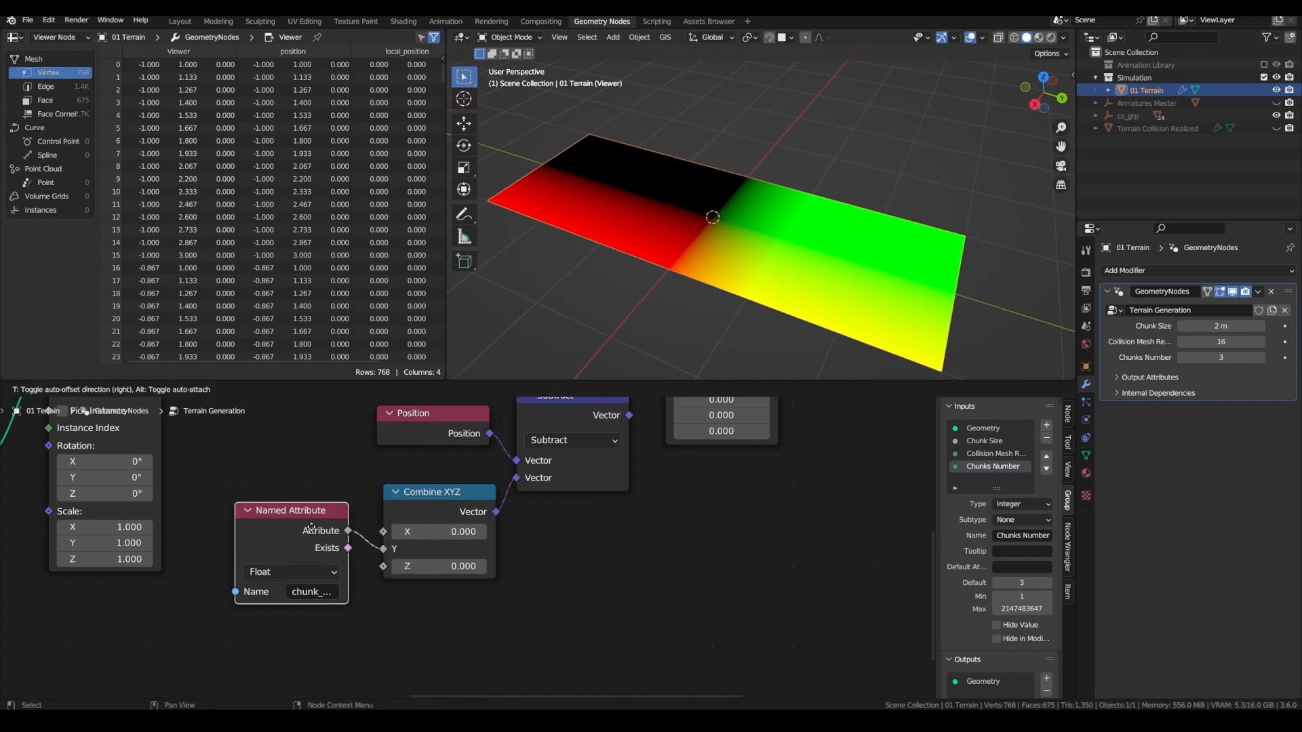
Add a Vector Named Attribute node reading local_position and preview it in the Viewer in place of Position
drag(573, 446, 651, 446)
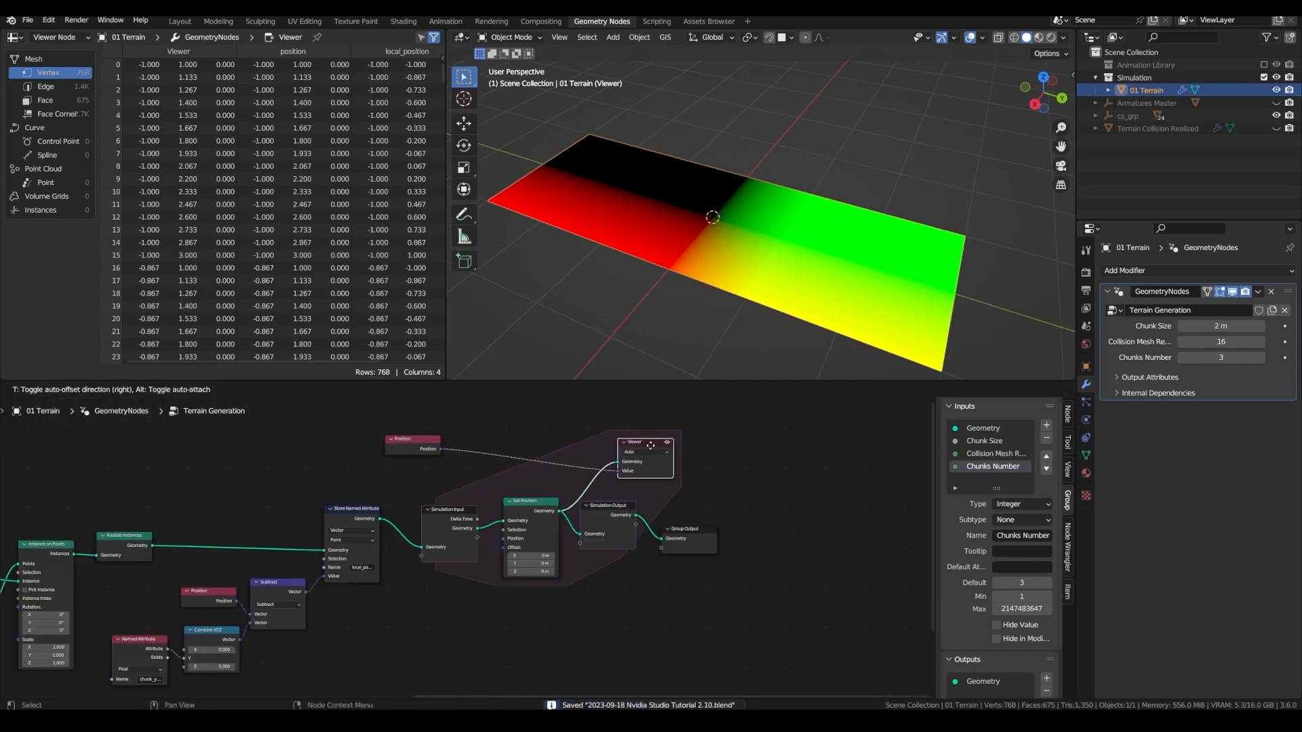
scroll(551, 462, up, 1)
key(shift+a)
text(name)
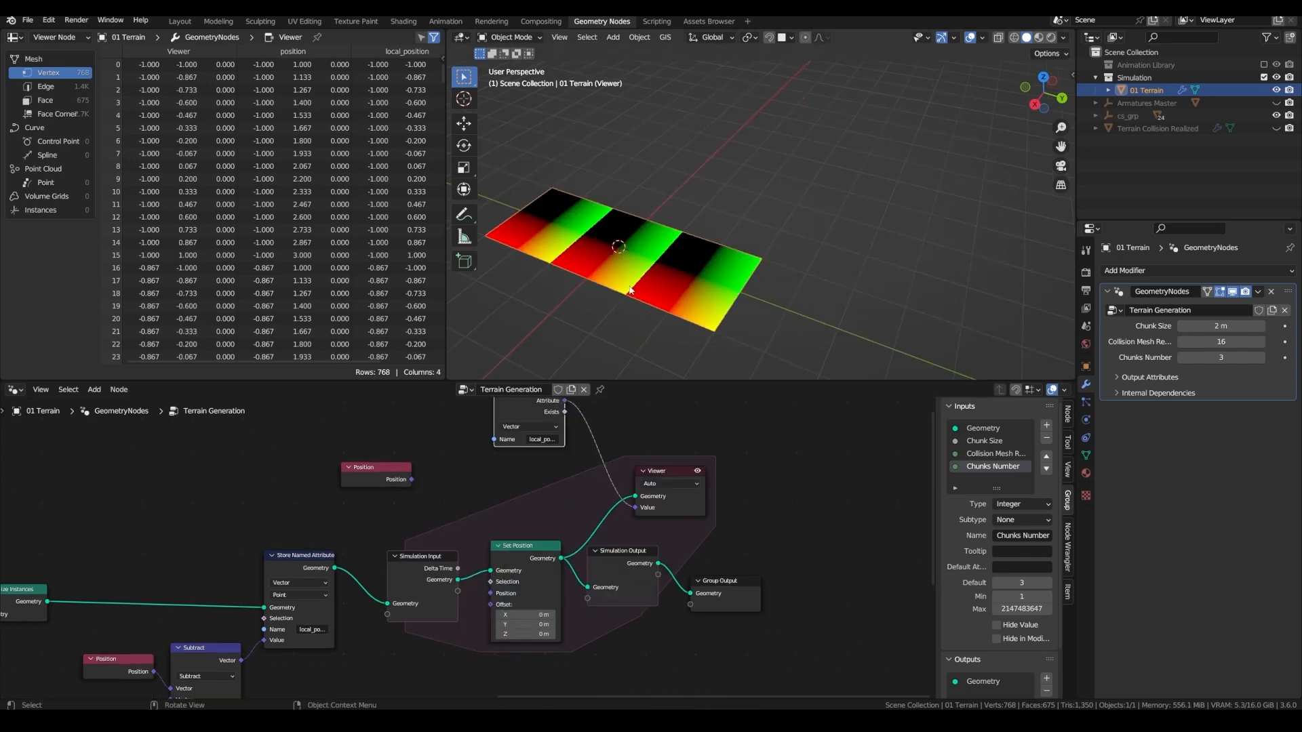
Examine the local_position color preview on the terrain chunks from another angle
middle_drag(629, 290, 621, 383)
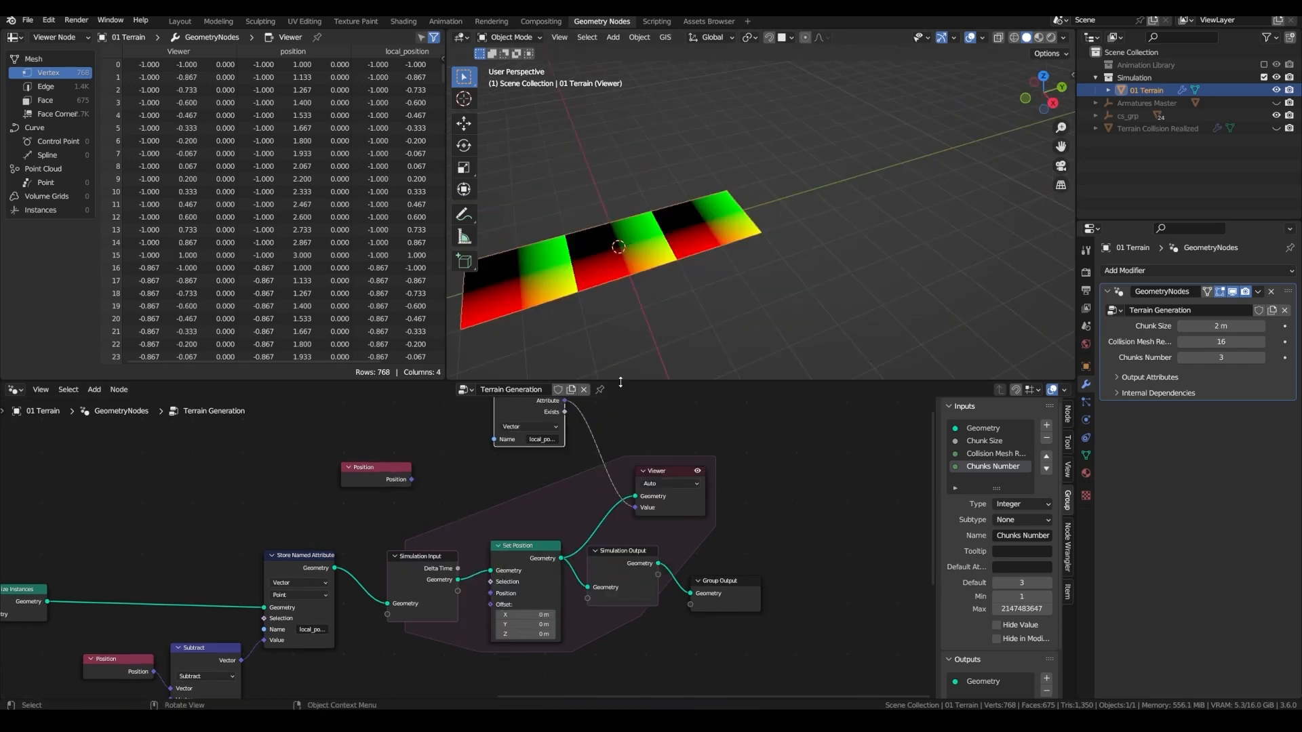
click(543, 440)
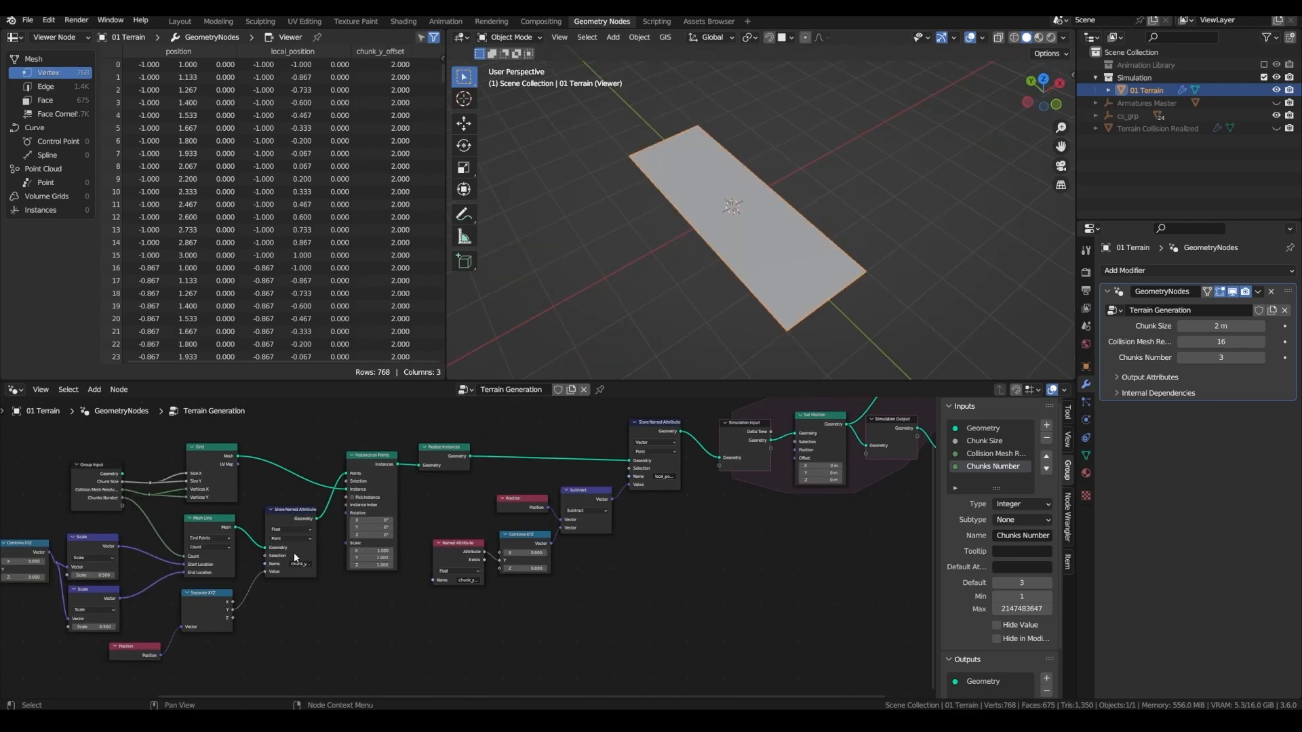
Duplicate the chunk_y_offset Store Named Attribute node before Instance on Points, name its attribute chunk_y_base and feed it Separate XYZ's Y
middle_drag(453, 495, 380, 529)
scroll(373, 531, up, 2)
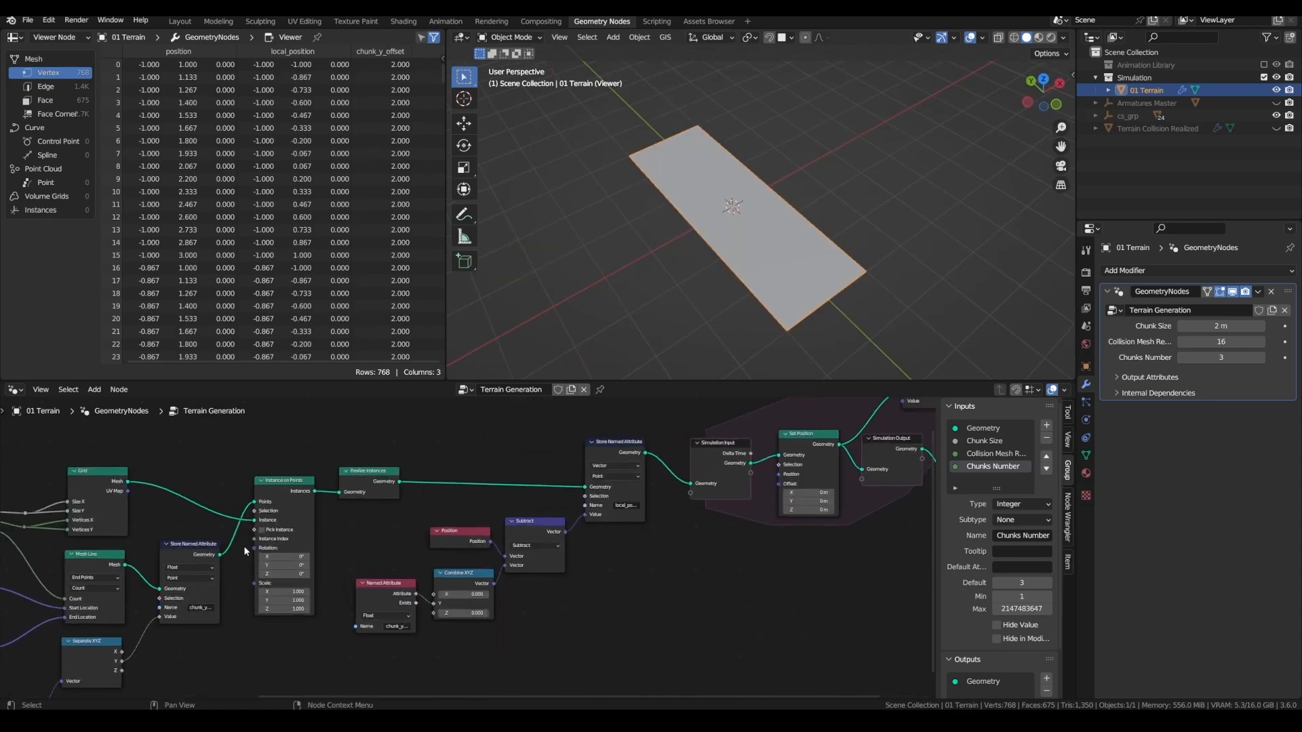
click(188, 558)
middle_drag(187, 558, 415, 486)
scroll(415, 486, up, 1)
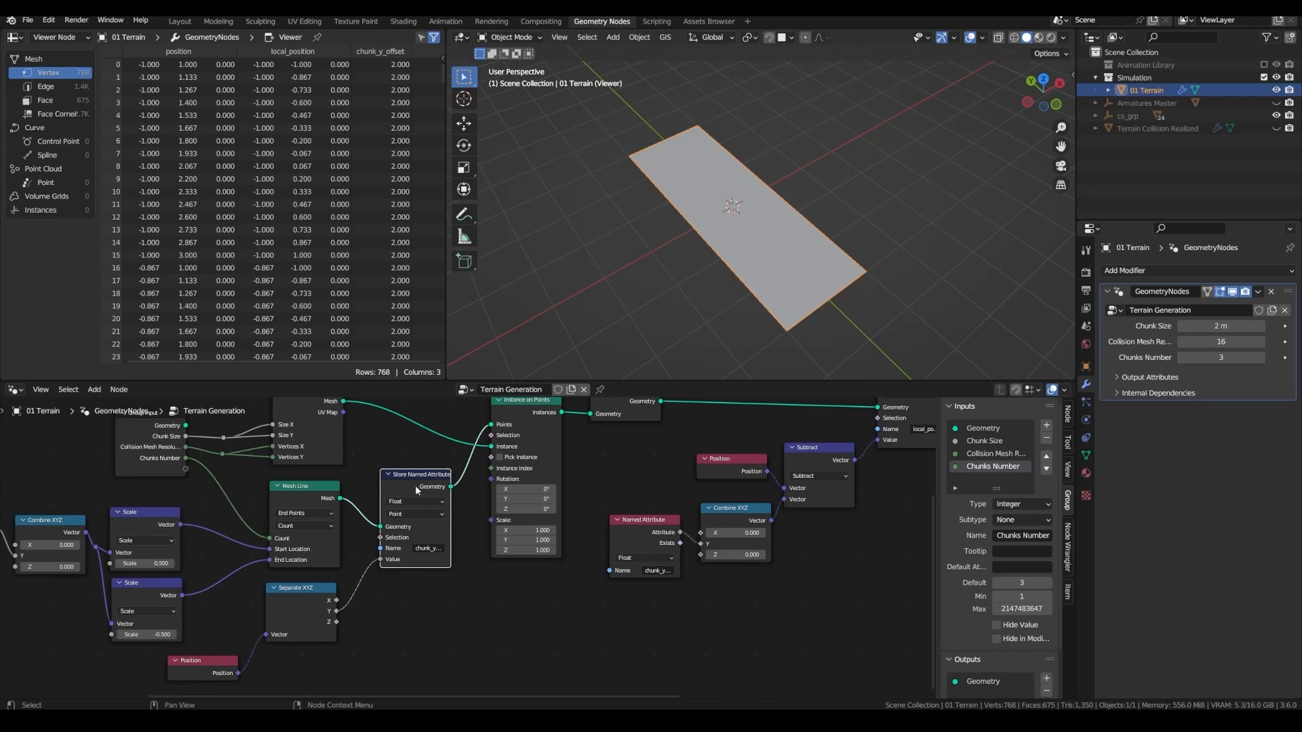
key(shift+d)
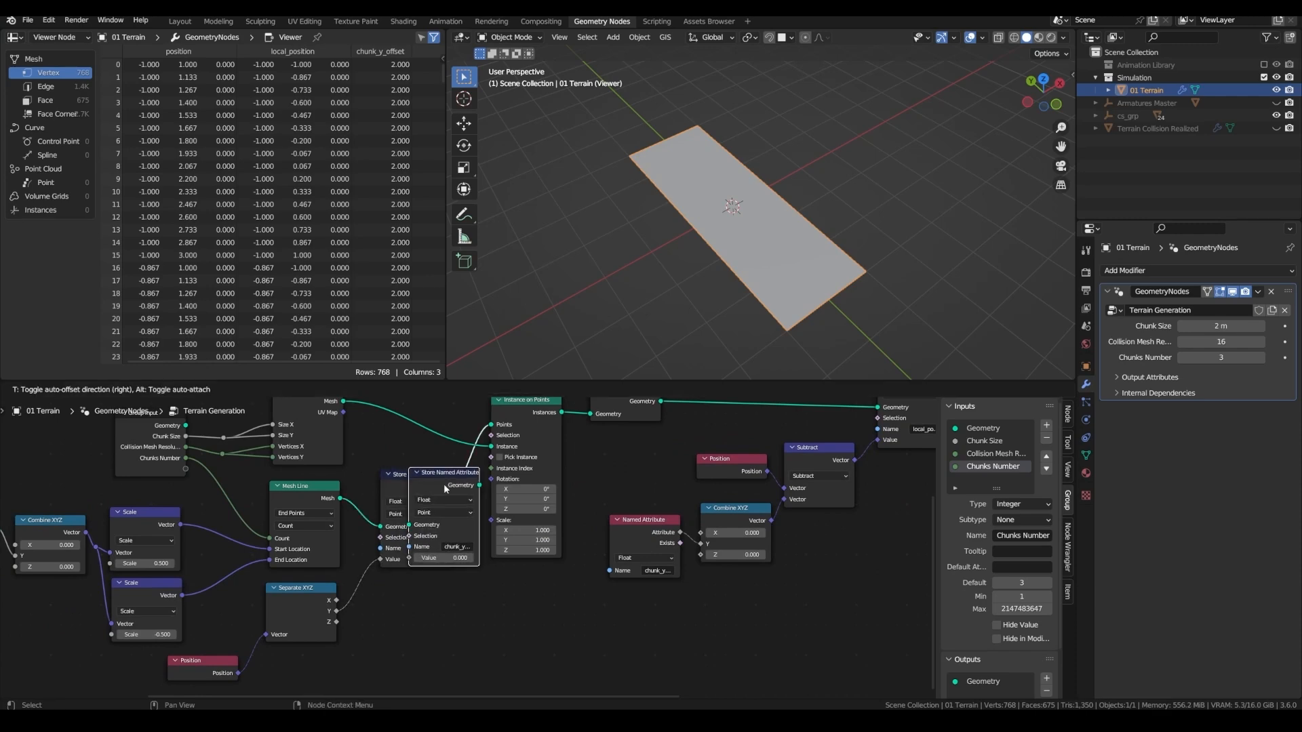
click(474, 494)
scroll(532, 552, up, 1)
click(535, 548)
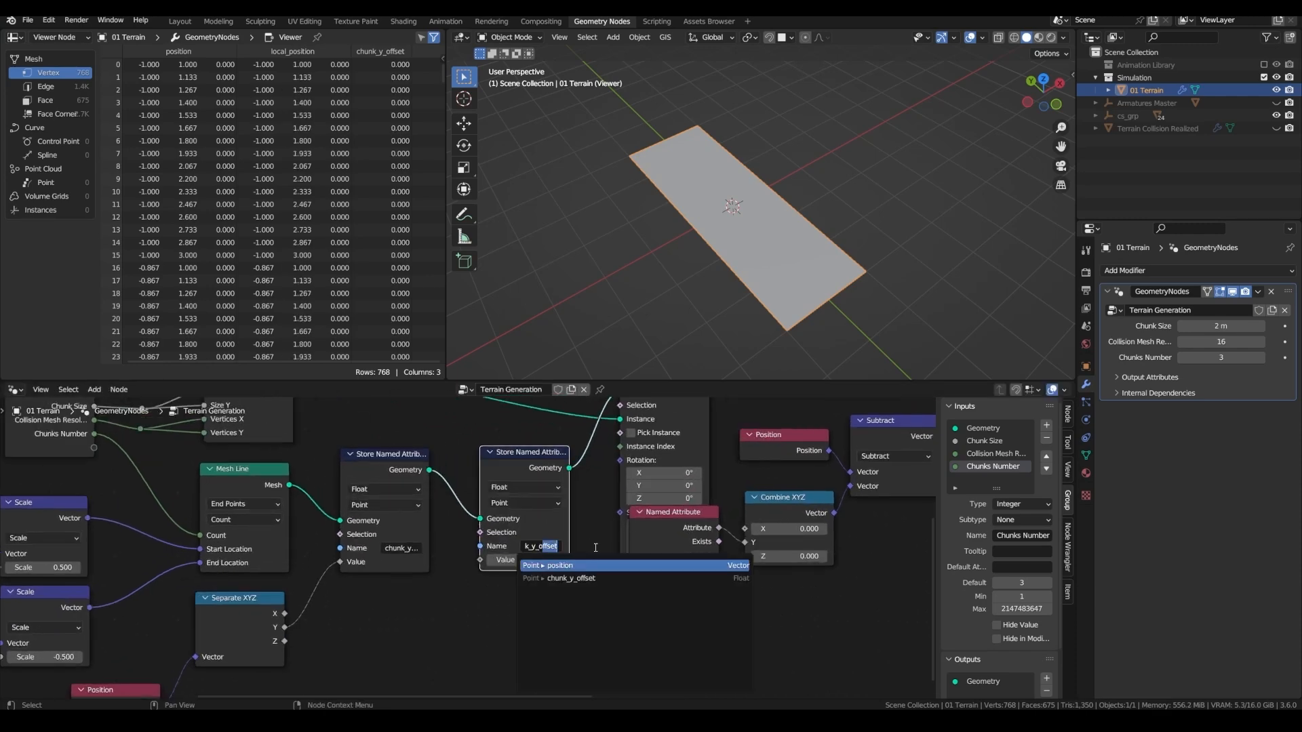
text(o)
text(ase)
key(Return)
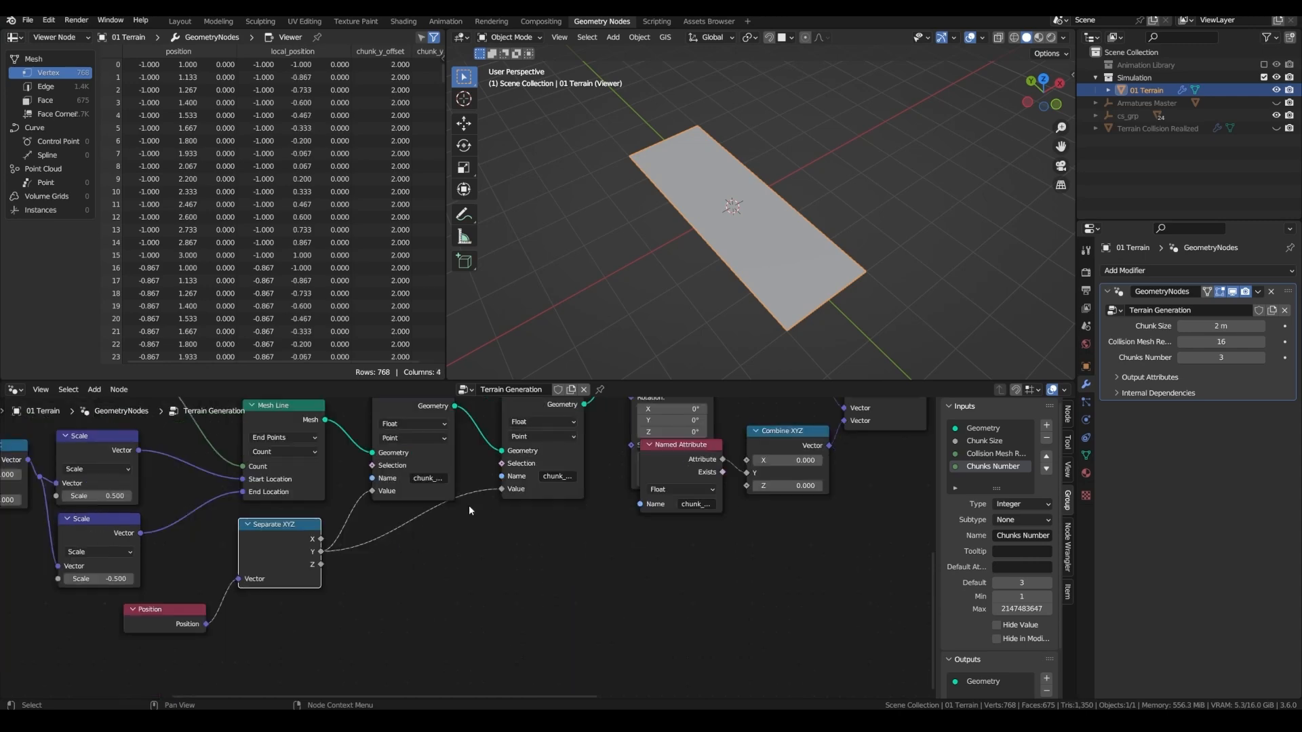
Add a reroute on Separate XYZ's Y links and group the mesh line and chunk attribute nodes in a frame
scroll(469, 509, up, 3)
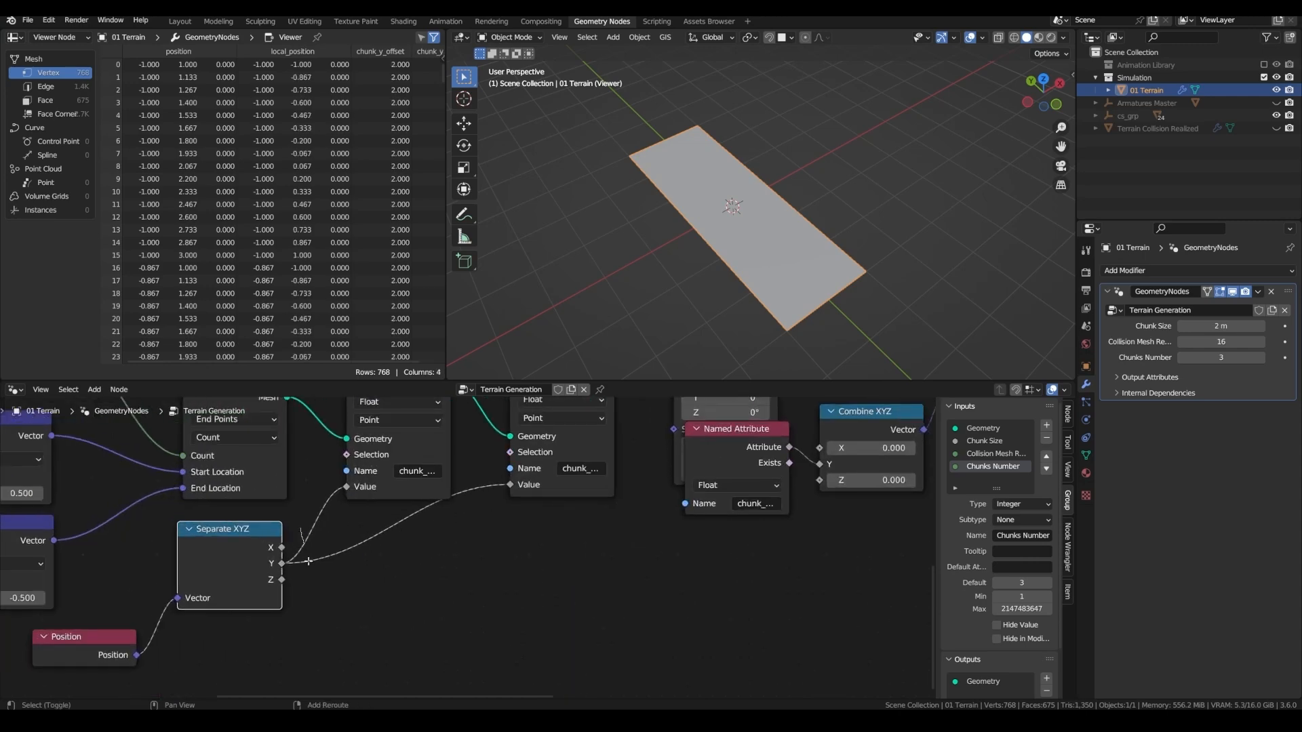
scroll(308, 566, down, 5)
drag(137, 587, 590, 454)
key(ctrl+j)
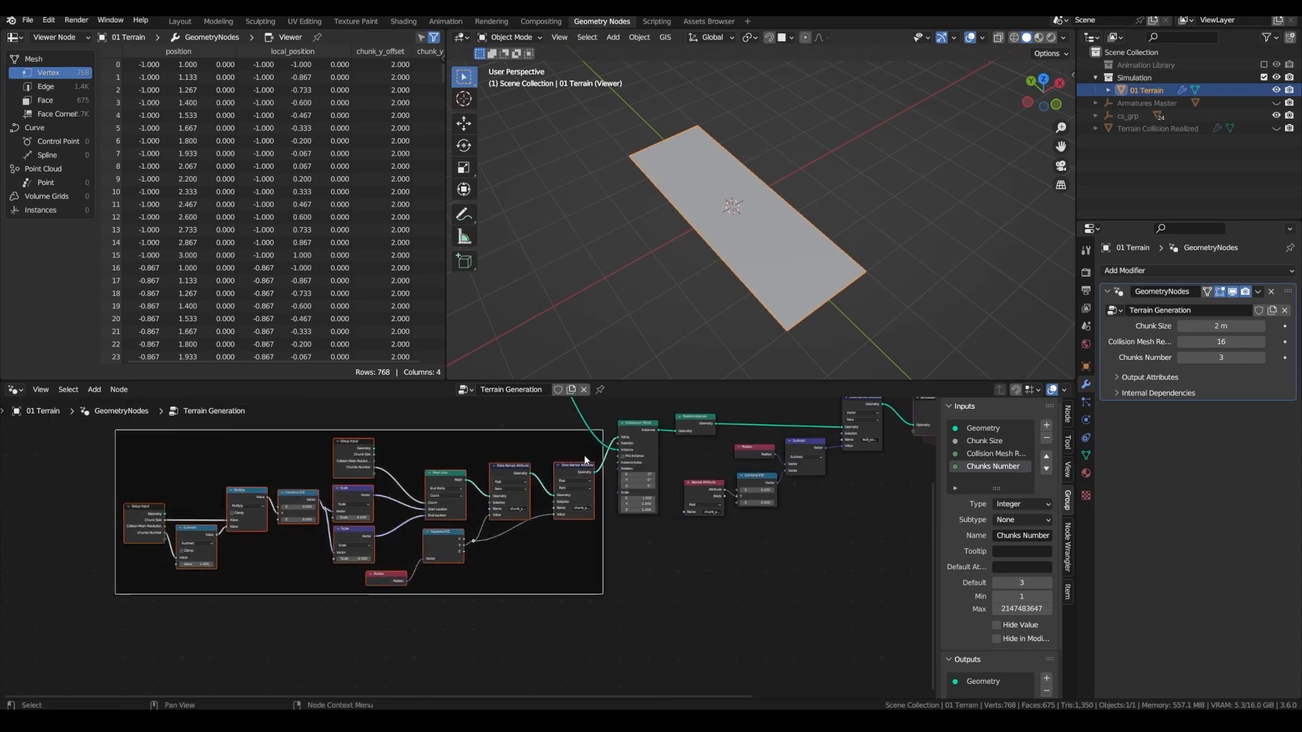
click(1068, 419)
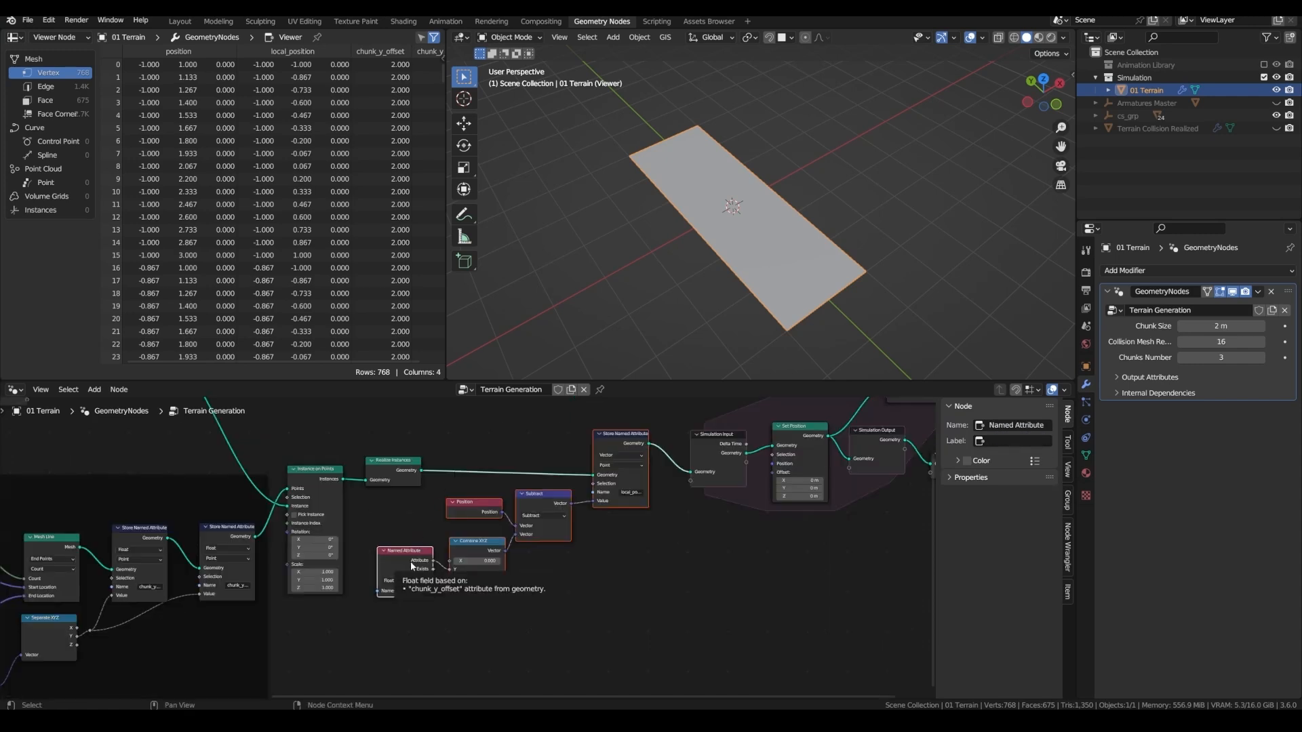
Frame the local_position nodes together with Realize Instances and label the frame STORE POSITION ATTRIBUTES
key(ctrl+j)
click(523, 430)
click(991, 465)
text(STORE POSITION)
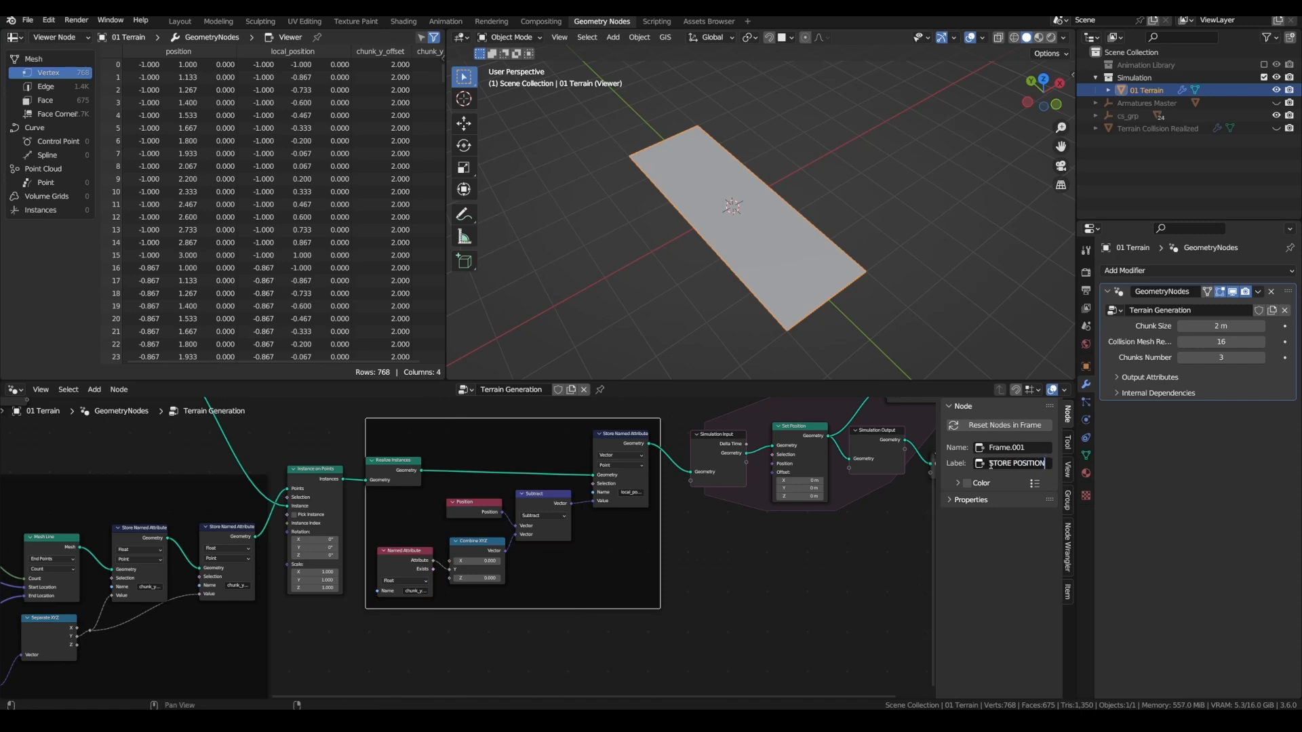
text( ATT)
text(RIBUTES)
key(Return)
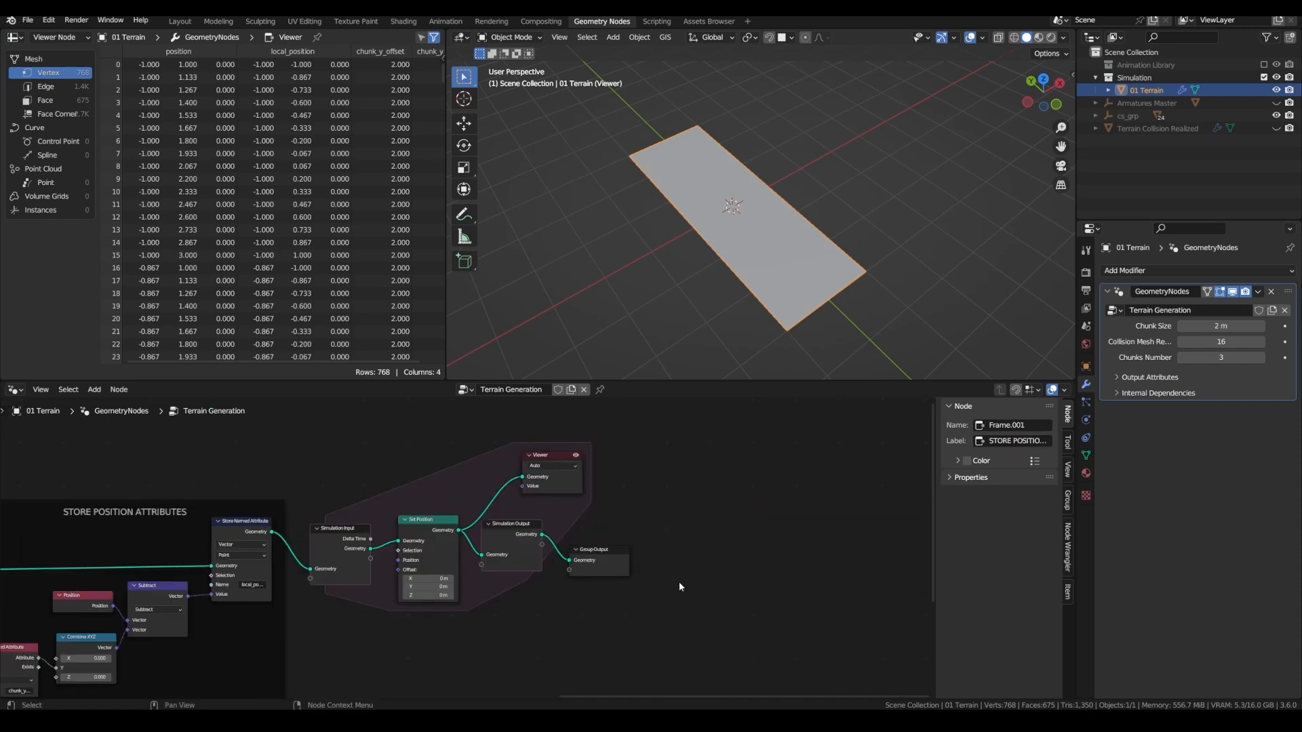
Make room in the simulation zone and insert a Store Named Attribute node writing chunk_y_offset before Set Position
drag(675, 601, 503, 418)
drag(537, 457, 665, 442)
drag(406, 528, 507, 518)
middle_drag(508, 517, 549, 507)
key(shift+a)
click(461, 428)
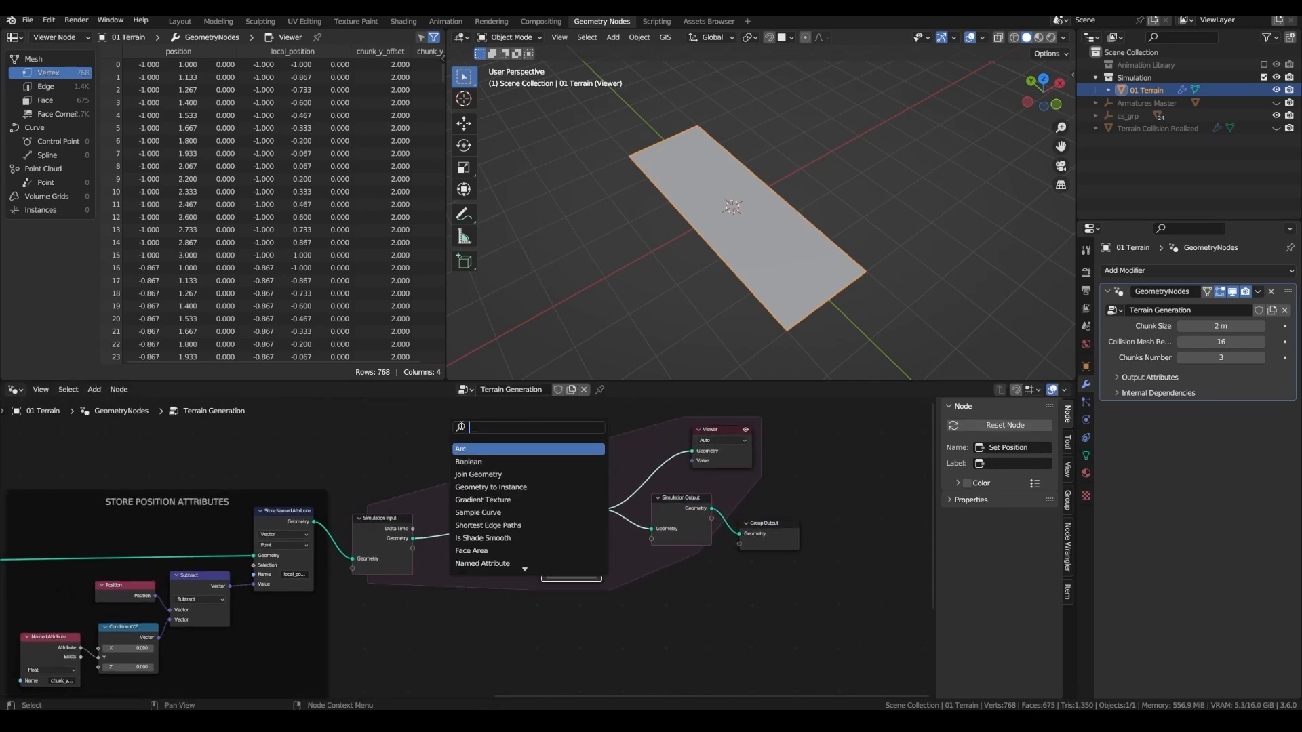
text(stare)
click(492, 449)
click(515, 569)
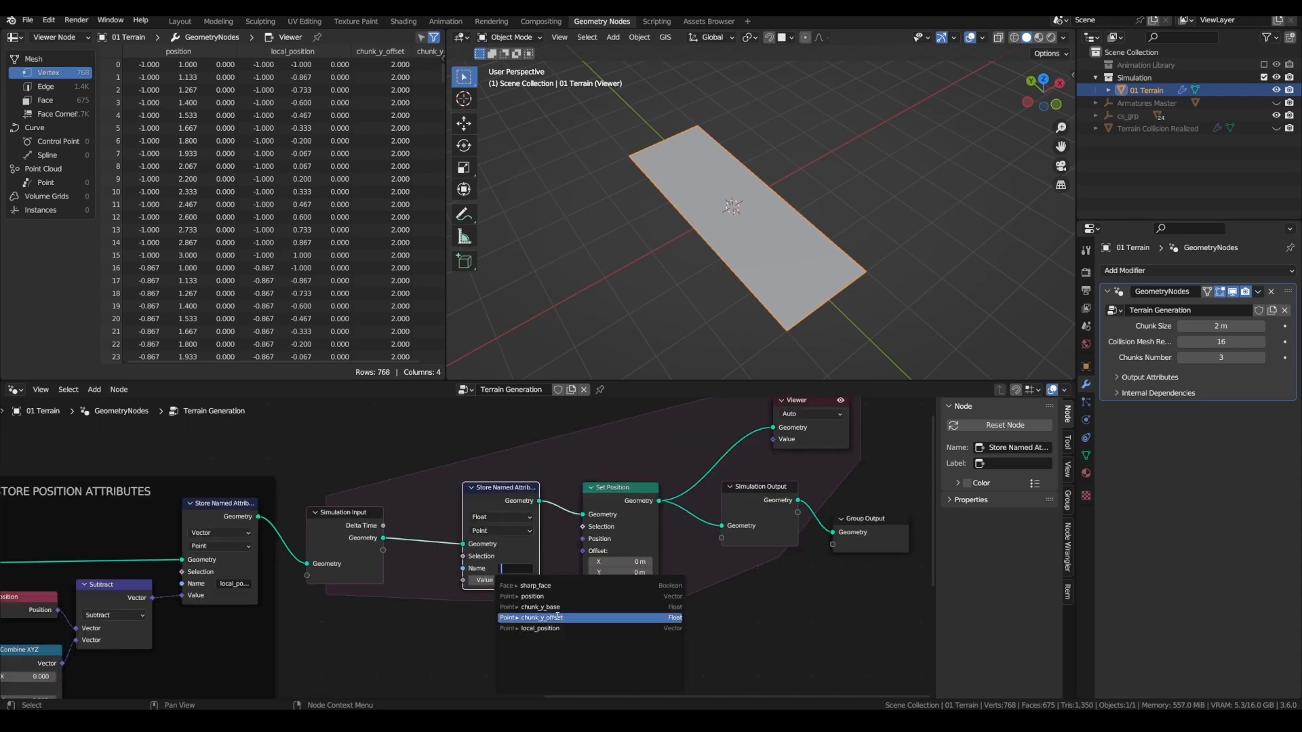
click(559, 617)
Add a Float Named Attribute node reading chunk_y_offset below the Simulation Input and feed it into an Add math node
middle_drag(508, 555, 541, 523)
middle_drag(540, 523, 544, 520)
scroll(539, 521, up, 1)
key(shift+a)
click(386, 437)
text(named)
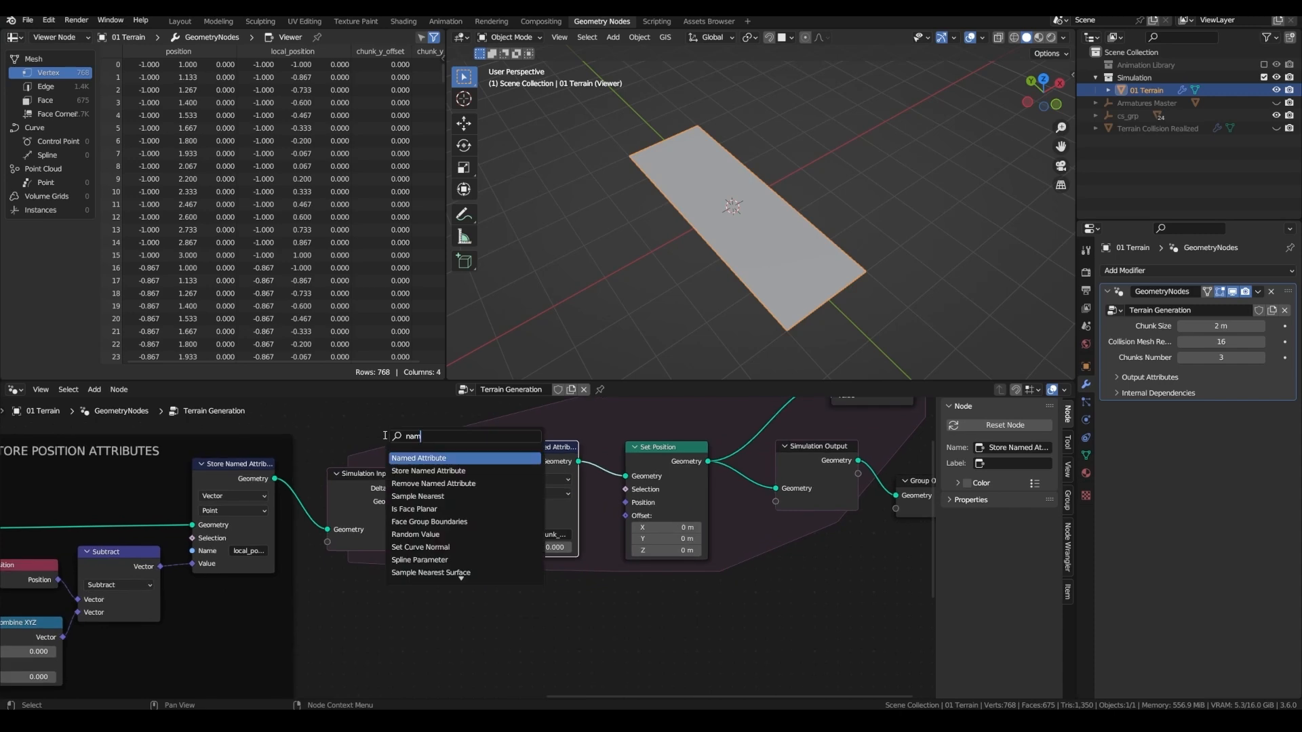
click(414, 459)
click(390, 635)
click(393, 645)
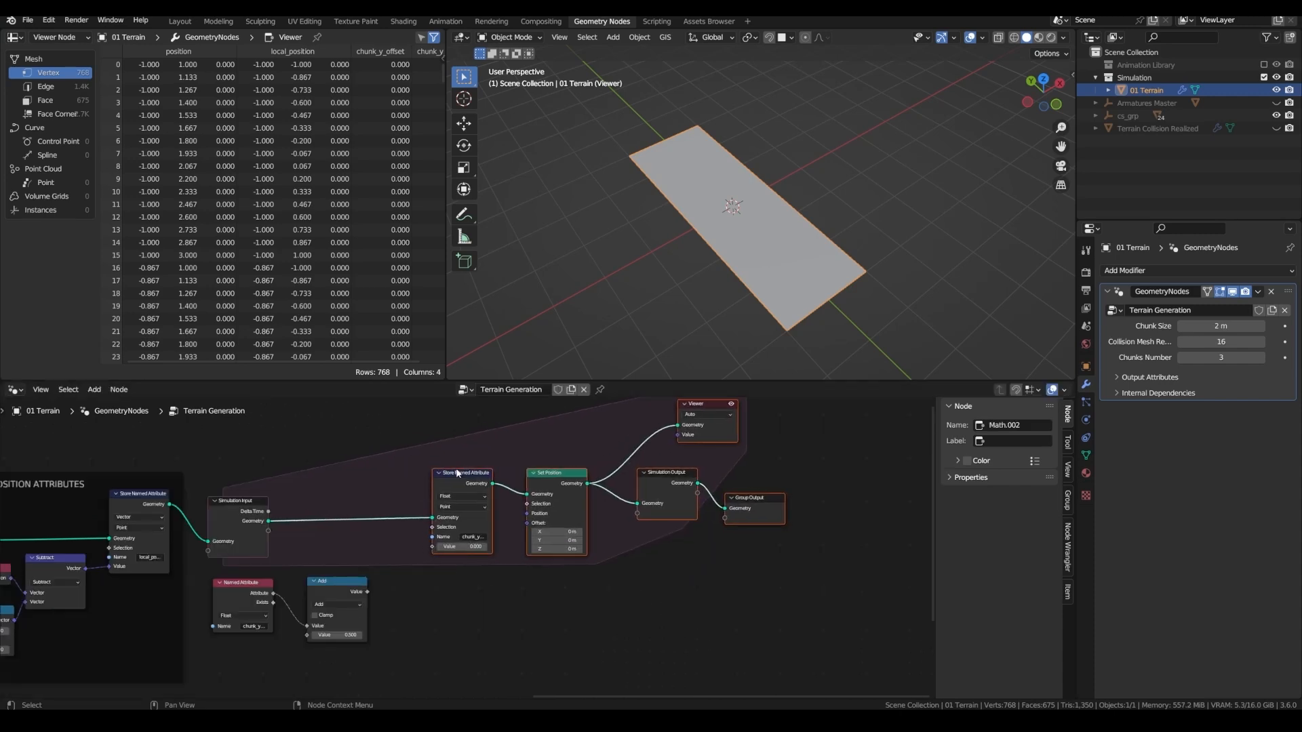
Set Add's second value to -0.040, connect its result to the stored chunk_y_offset's Value, and move Set Position and the output nodes farther along
scroll(458, 575, up, 6)
shift+drag(468, 625, 393, 625)
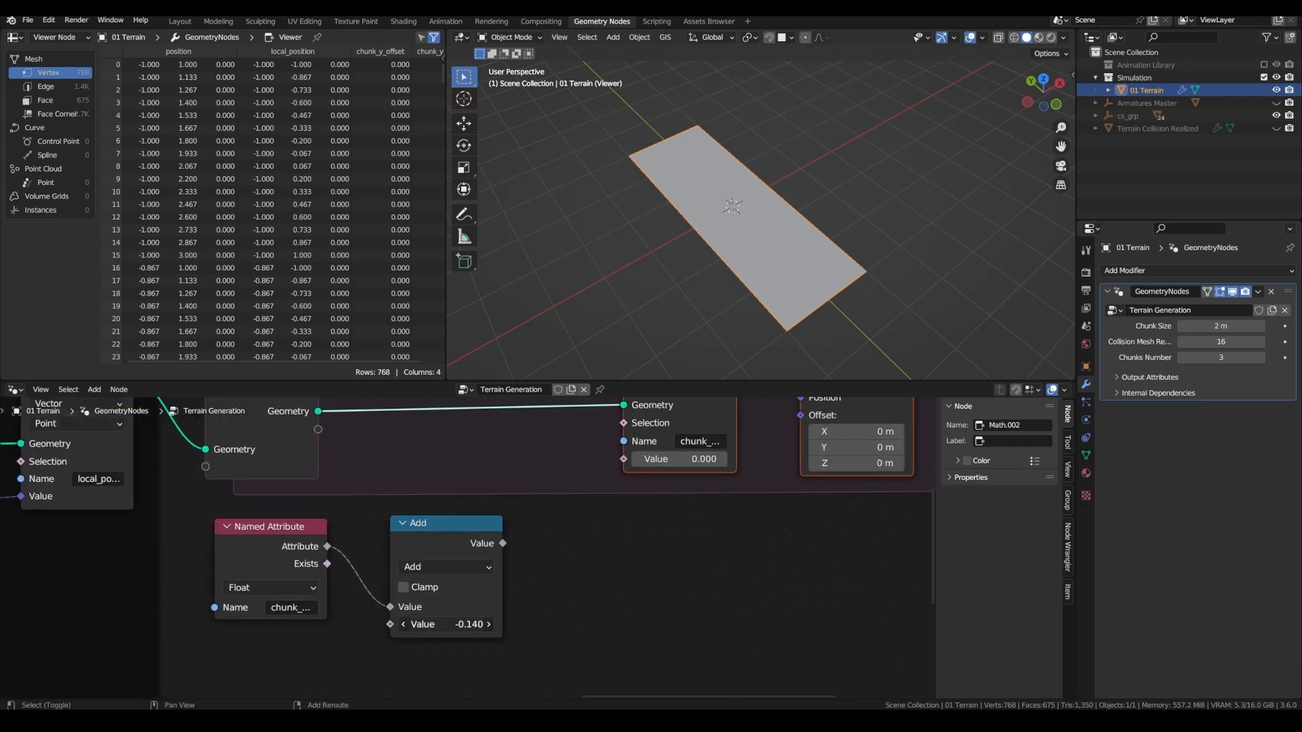
drag(502, 544, 623, 459)
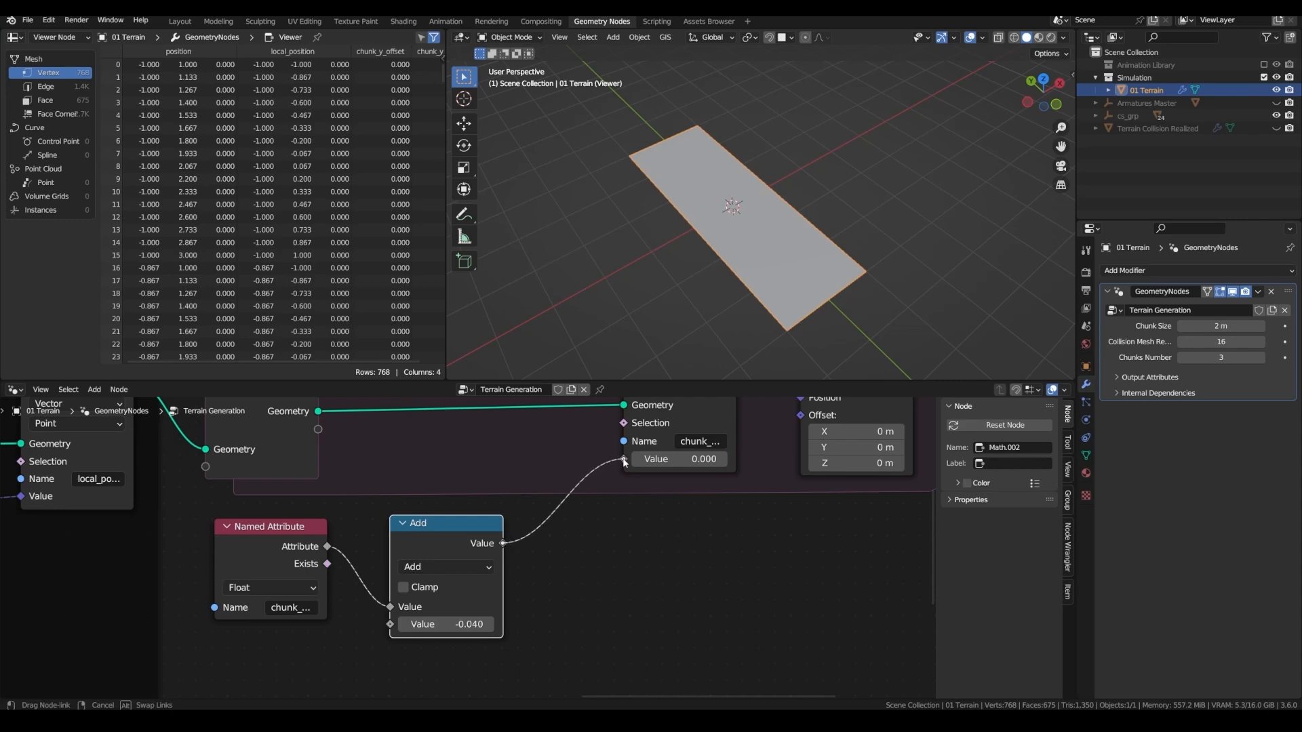
scroll(584, 498, down, 8)
middle_drag(584, 497, 330, 559)
drag(700, 542, 465, 463)
key(g)
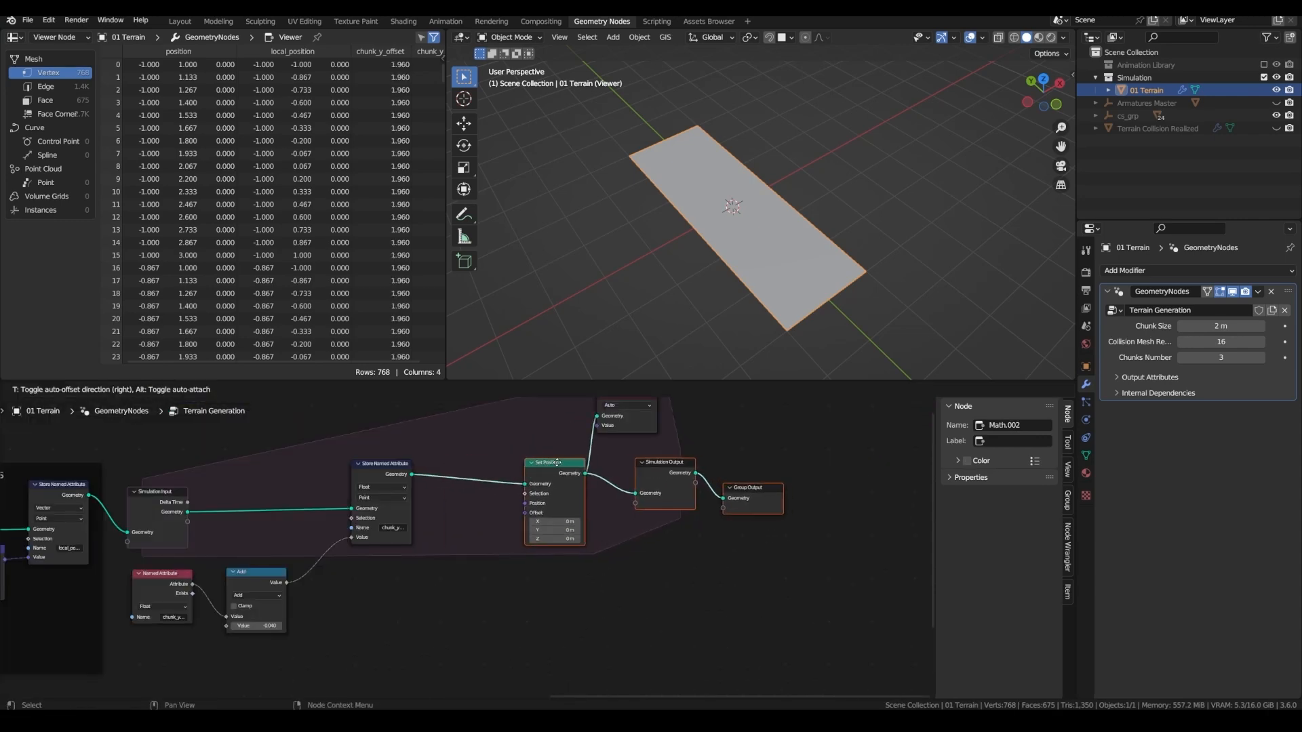
click(544, 462)
Duplicate the chunk_y_offset Named Attribute node and connect the copy to the Y of a new Combine XYZ node
middle_drag(440, 506, 526, 437)
scroll(309, 522, up, 2)
click(221, 524)
middle_drag(221, 524, 231, 477)
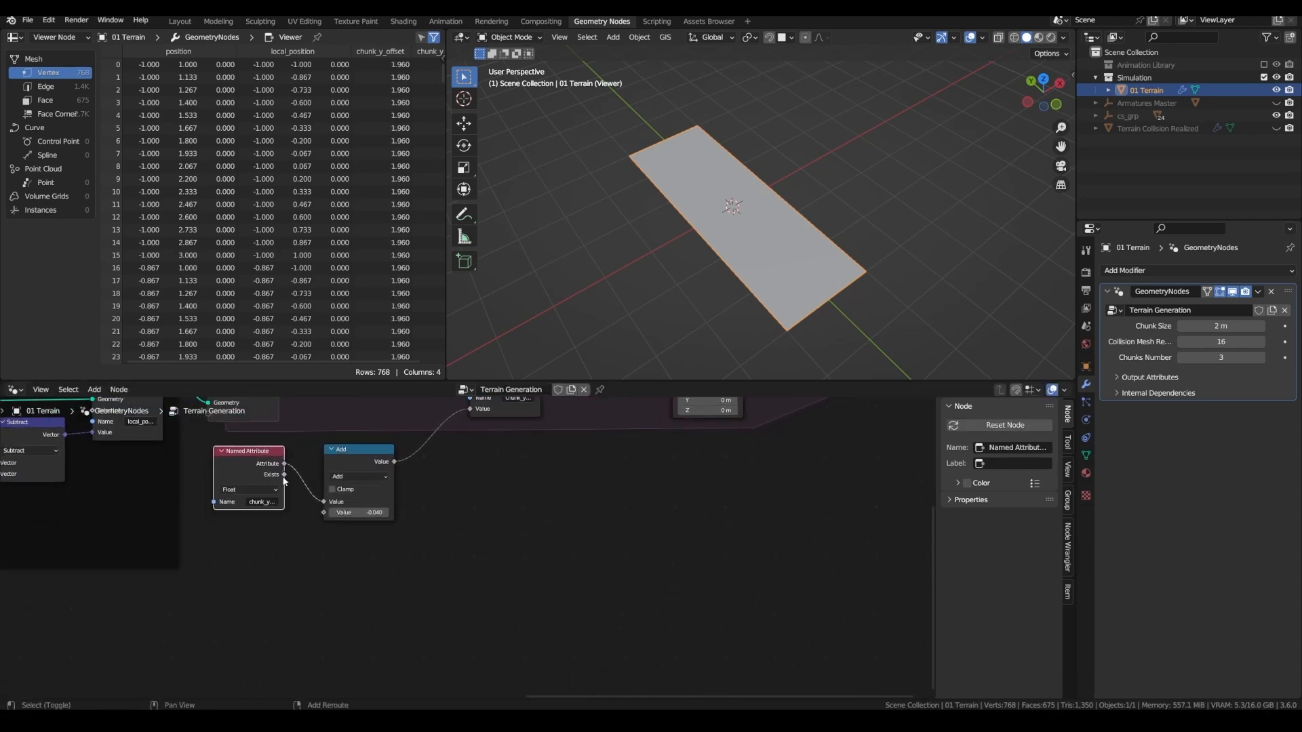
key(shift+d)
click(406, 582)
scroll(433, 581, up, 2)
drag(402, 563, 480, 562)
text(combin)
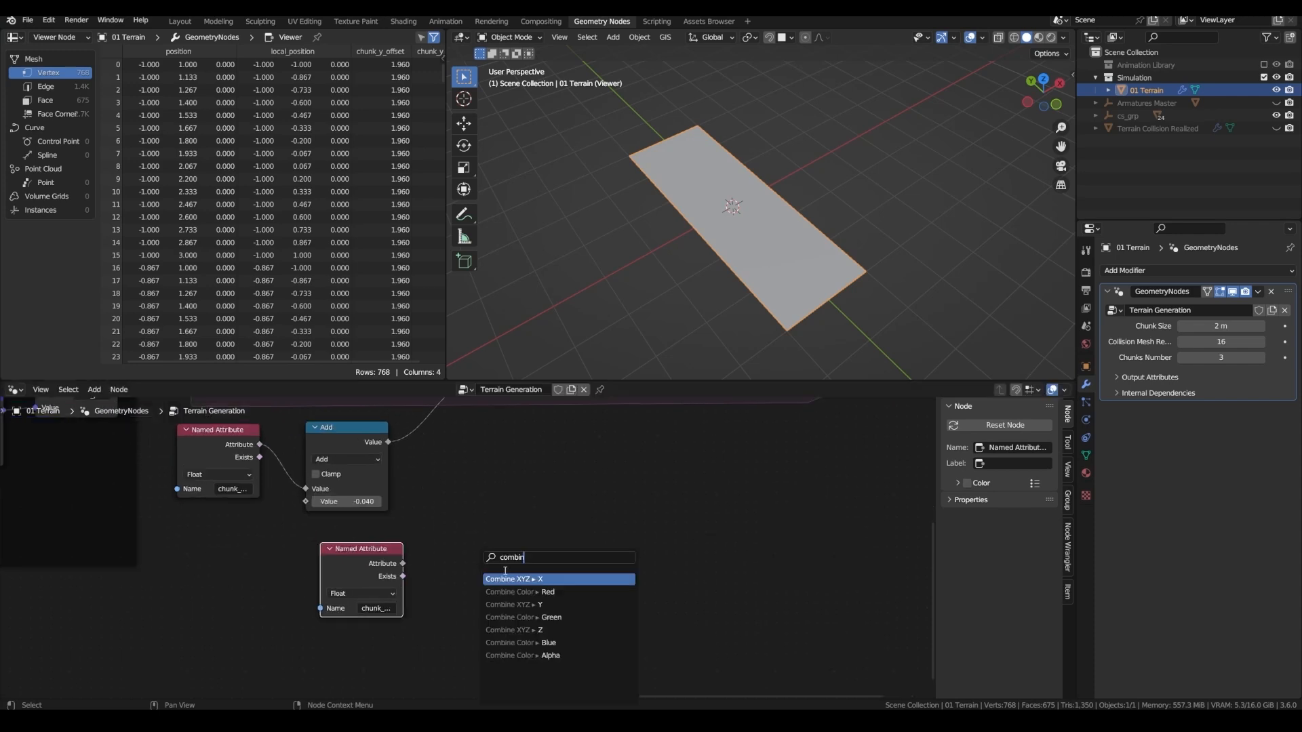
click(515, 604)
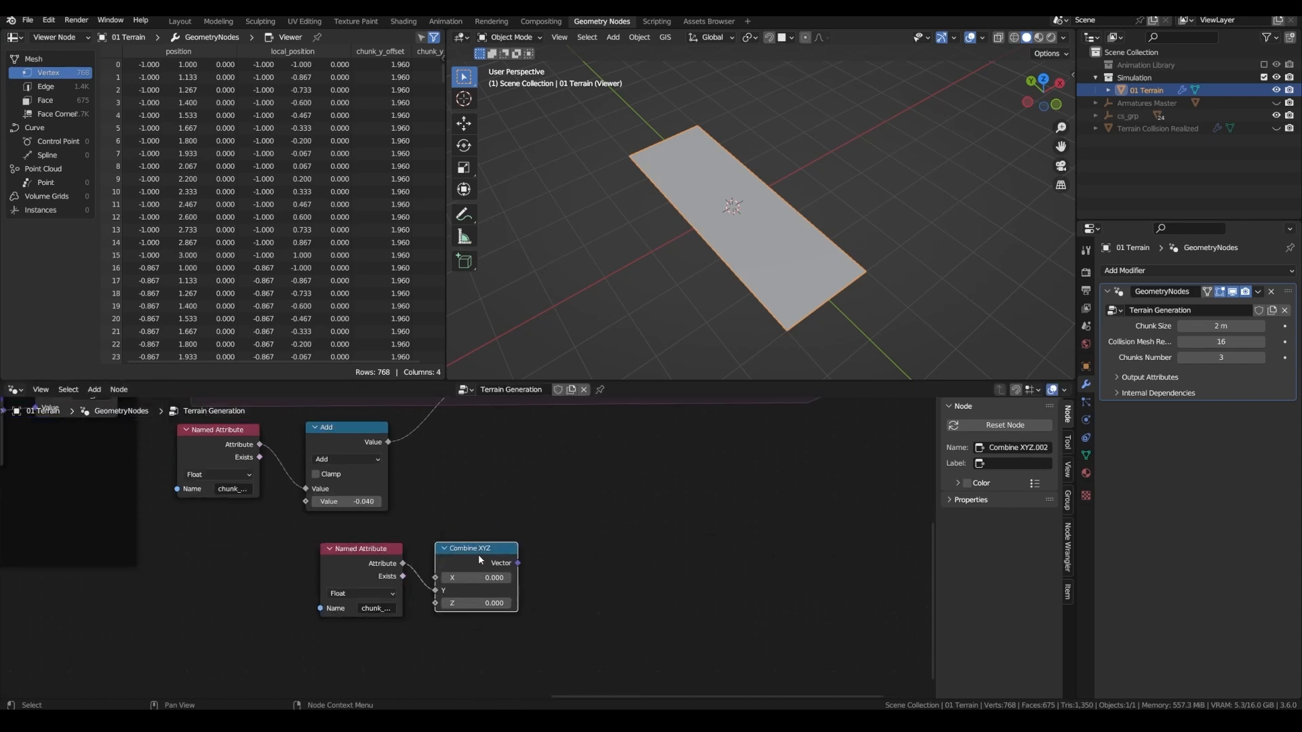
Connect the Combine XYZ vector to a new vector Add node
middle_drag(541, 536, 413, 559)
drag(389, 586, 449, 573)
text(add)
click(474, 578)
click(457, 548)
Duplicate a Named Attribute node as a Vector reading local_position into Add's second vector, and connect Add to Set Position's Position
middle_drag(457, 548, 502, 497)
click(293, 557)
key(shift+d)
click(406, 635)
click(406, 654)
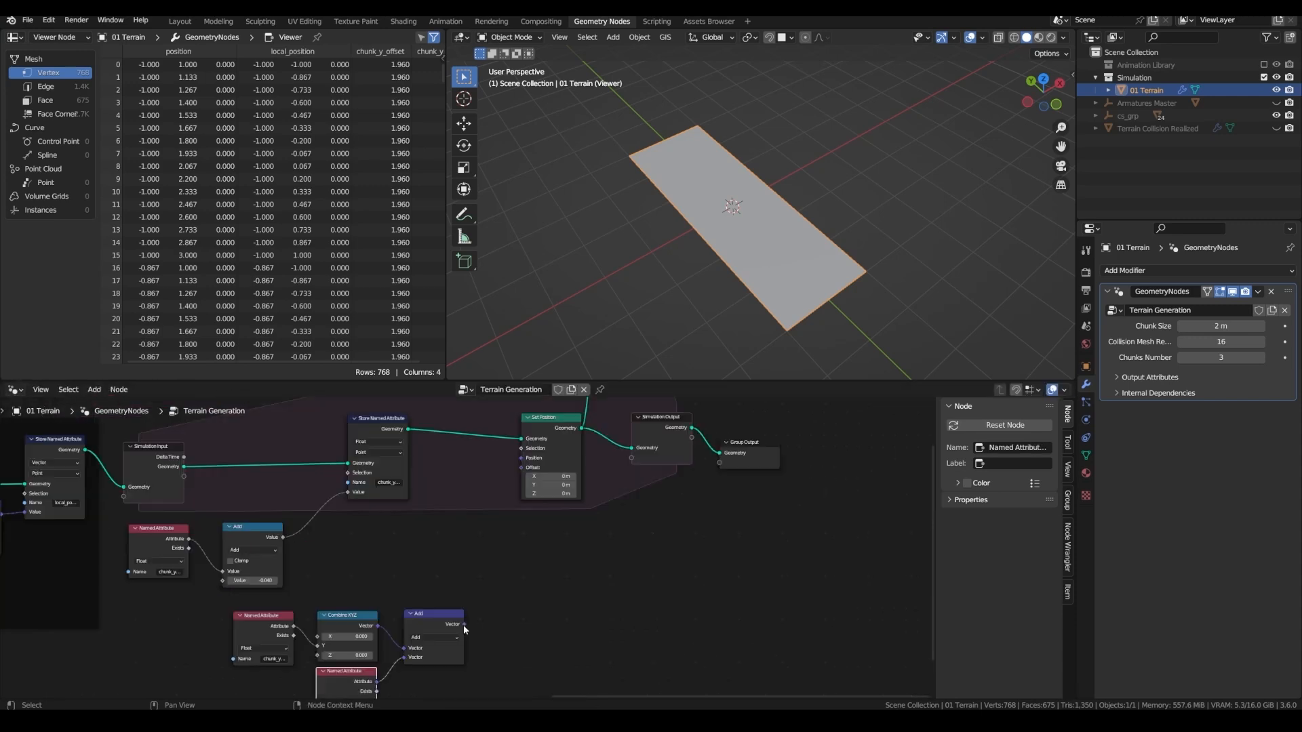
drag(464, 625, 526, 458)
Play the simulation and observe the terrain's movement in the viewport
key(space)
middle_drag(575, 279, 712, 232)
scroll(660, 266, up, 2)
key(Escape)
Add a Wrap math node between the chunk_y_offset Named Attribute and Combine XYZ's Y
middle_drag(336, 569, 568, 479)
scroll(569, 479, up, 1)
drag(476, 531, 445, 534)
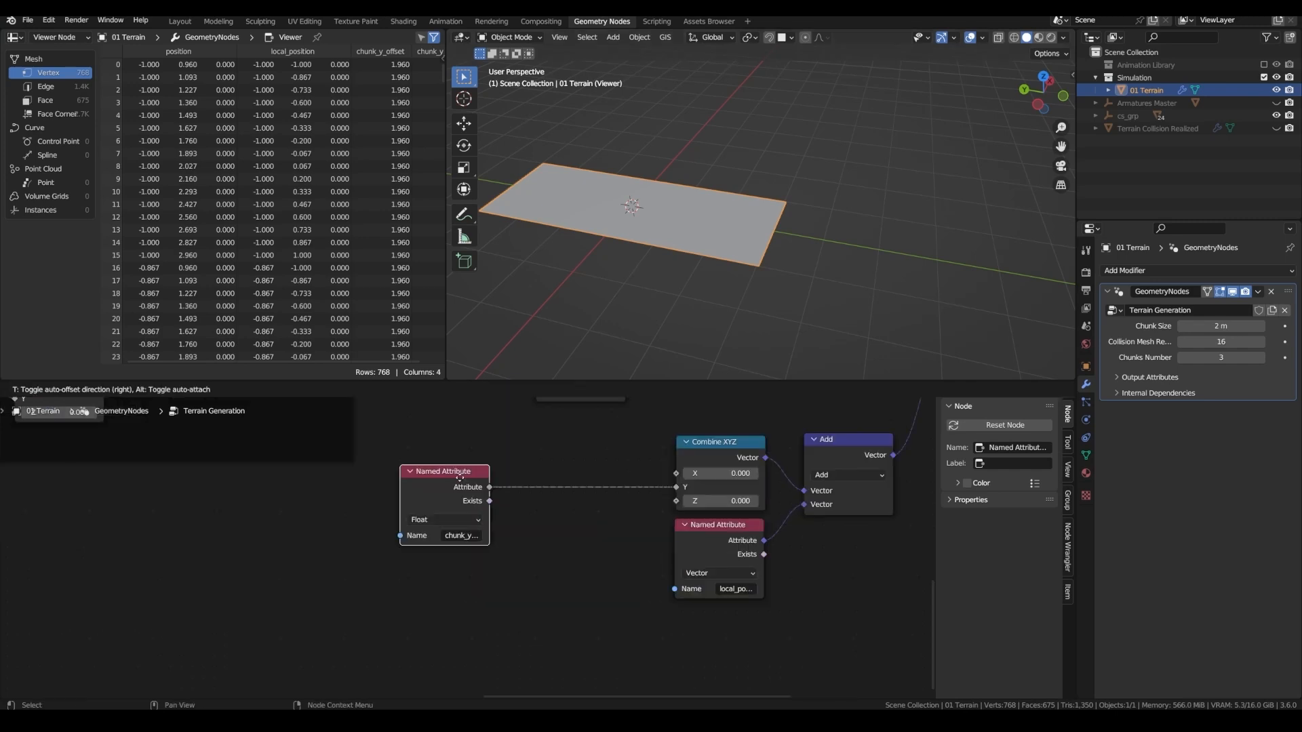
drag(459, 472, 522, 519)
text(wrap)
click(546, 541)
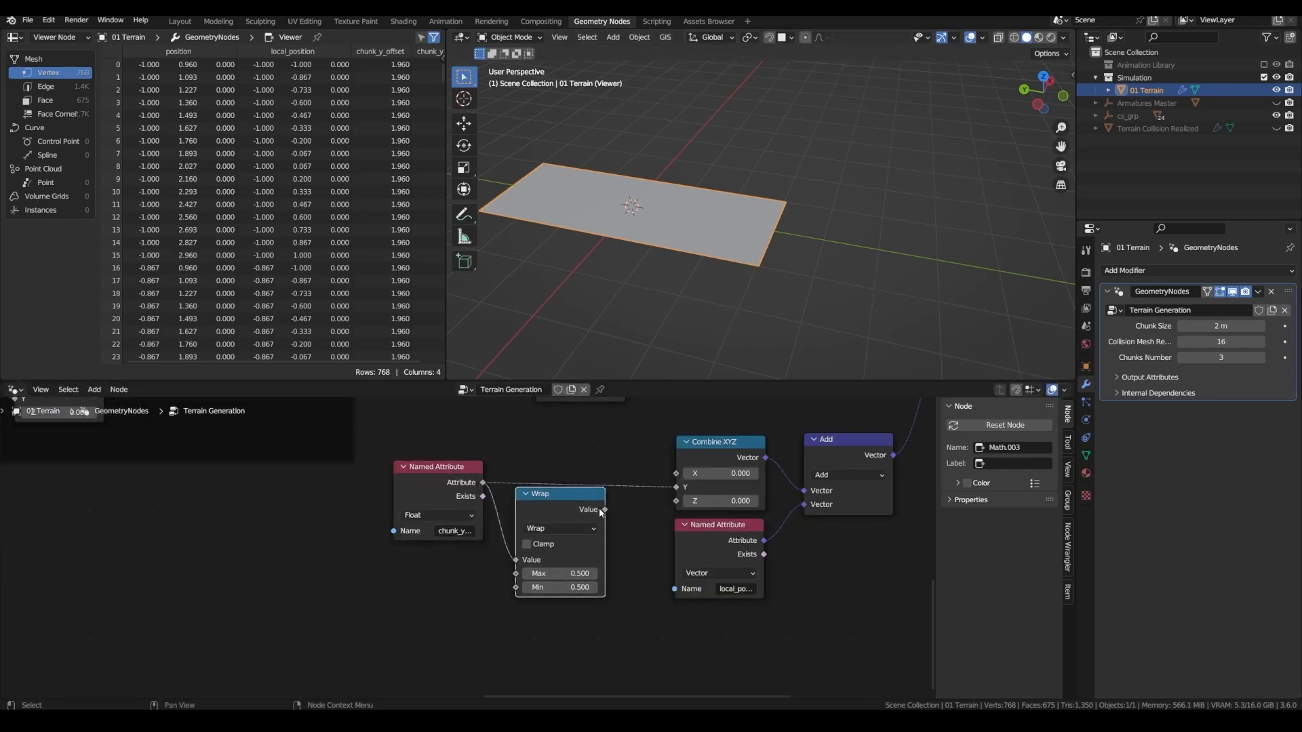
drag(605, 510, 668, 493)
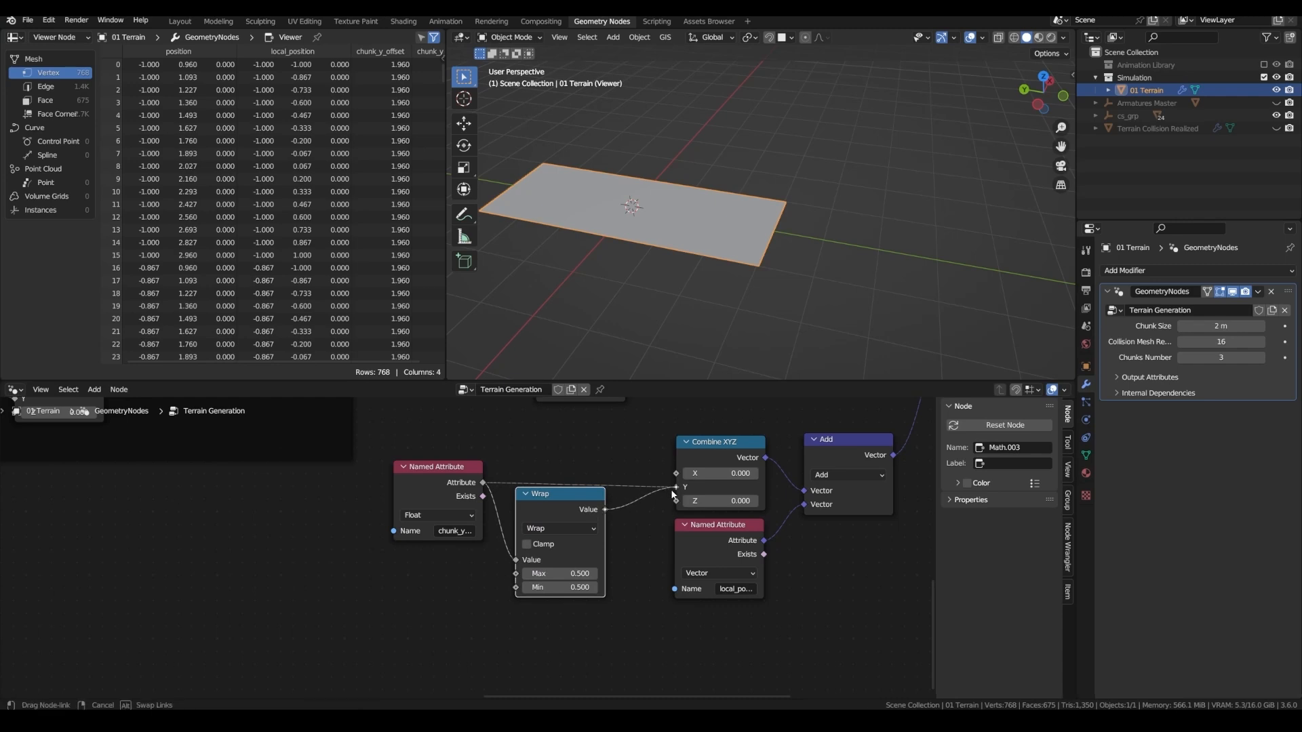
drag(672, 491, 674, 490)
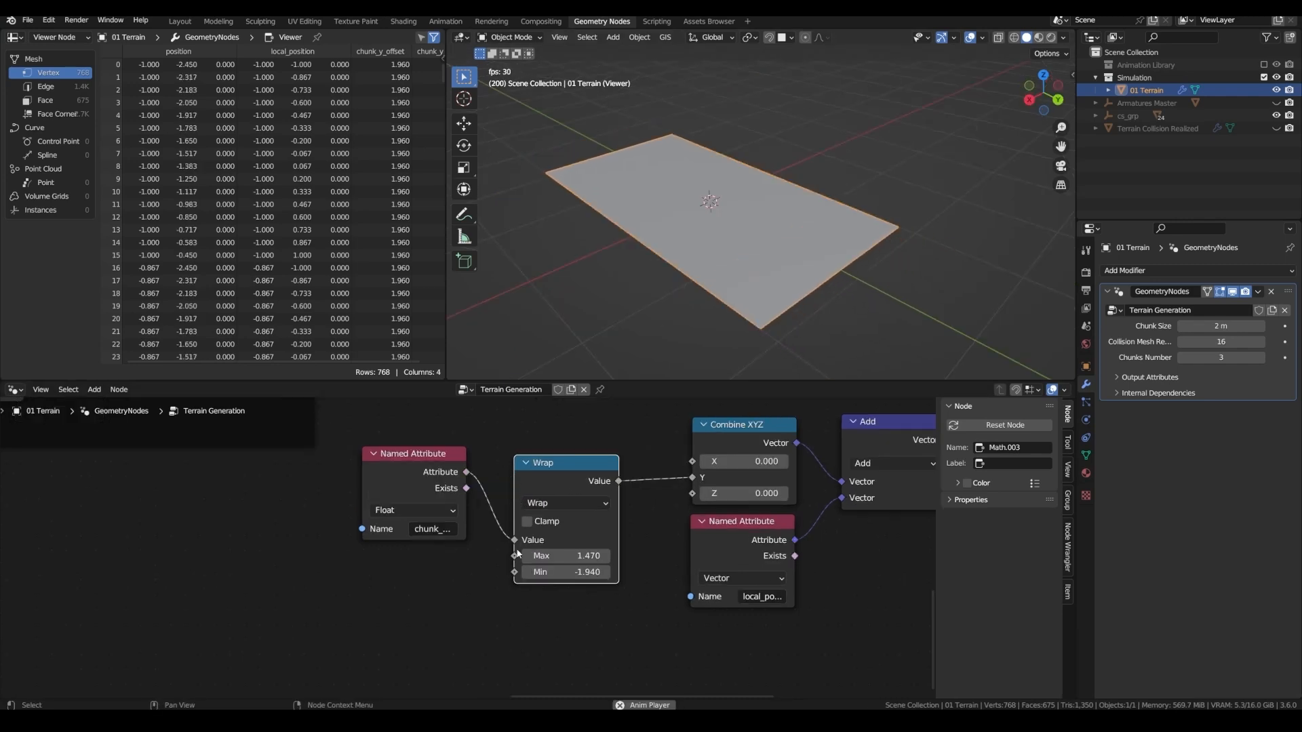
Switch the viewport to wireframe shading to show the terrain's grid
middle_drag(514, 556, 625, 533)
scroll(625, 534, down, 2)
click(1014, 38)
mouse_move(790, 251)
middle_down()
mouse_move(764, 311)
mouse_move(726, 249)
middle_up()
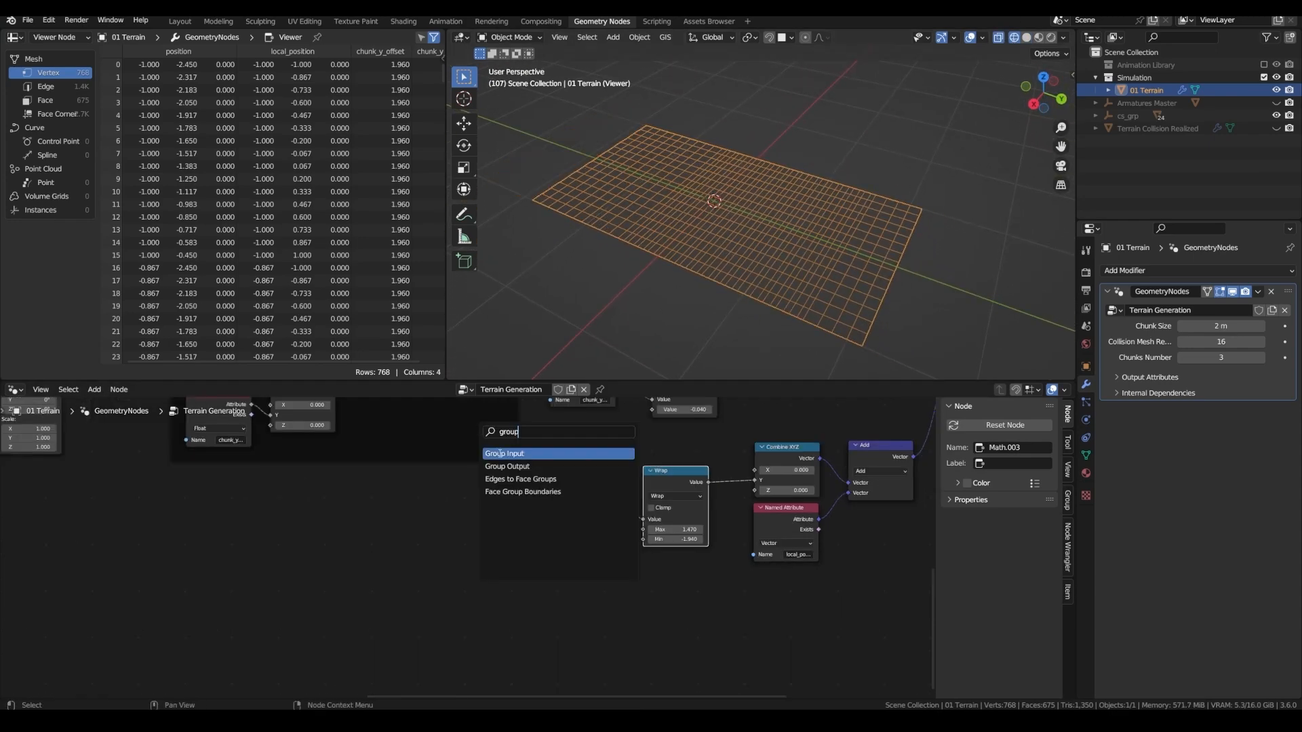
Add a Group Input node near Wrap and feed its Chunk Size into a new Multiply node
key(Return)
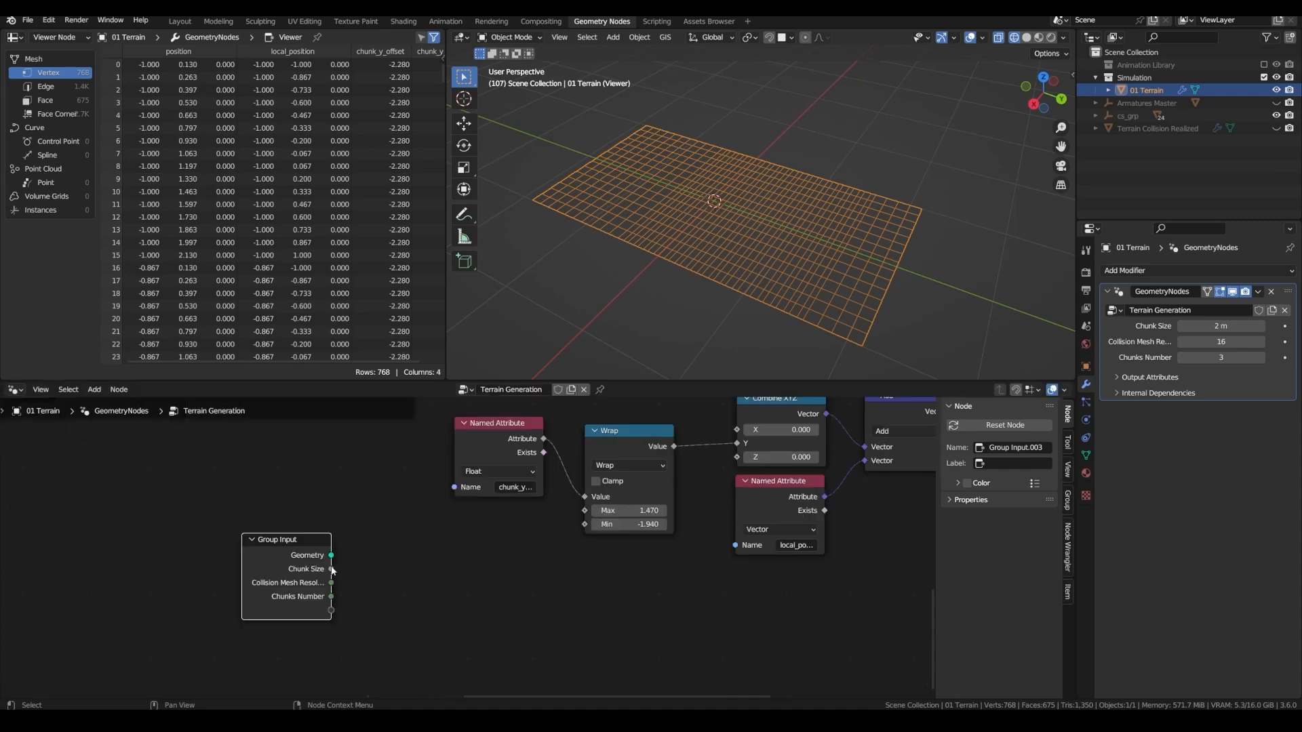
drag(332, 569, 387, 567)
text(mult)
key(Return)
Divide Chunks Number by 2 with a Divide node, feed it into Multiply's second value, and connect Multiply to Wrap's Max
drag(329, 597, 373, 628)
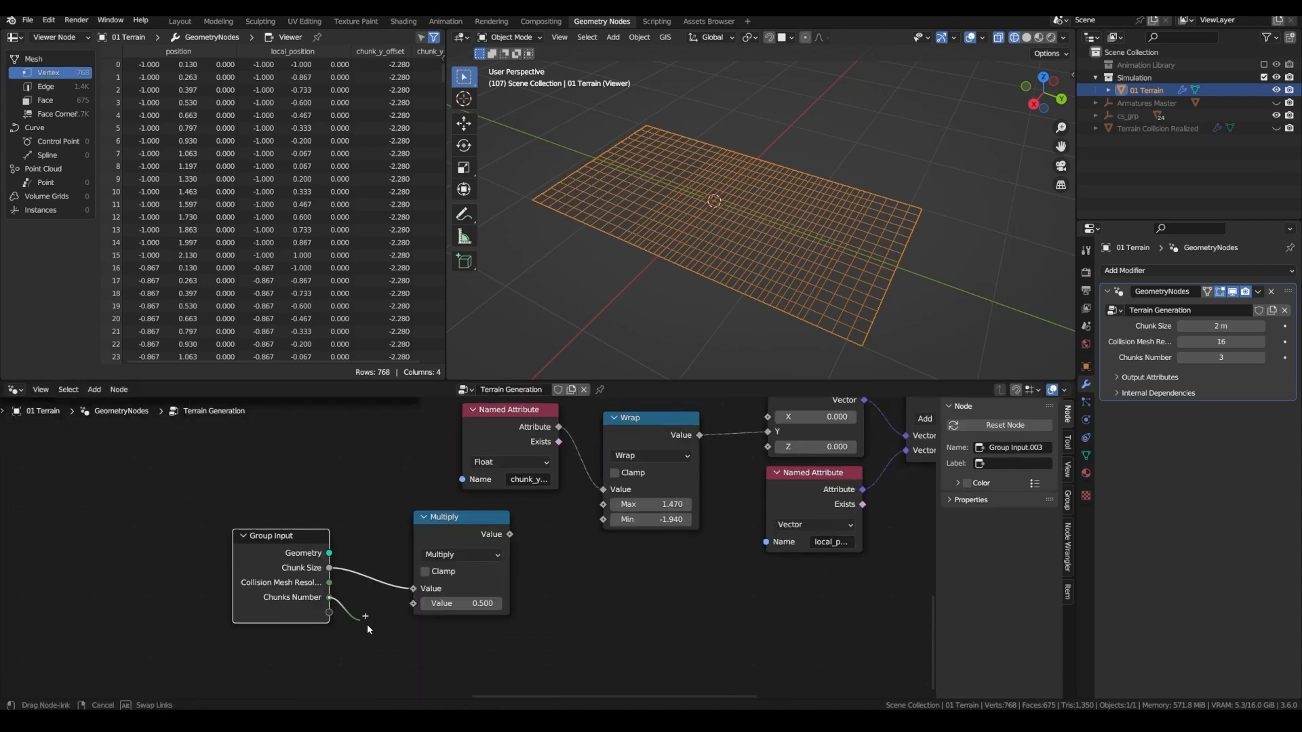
text(d)
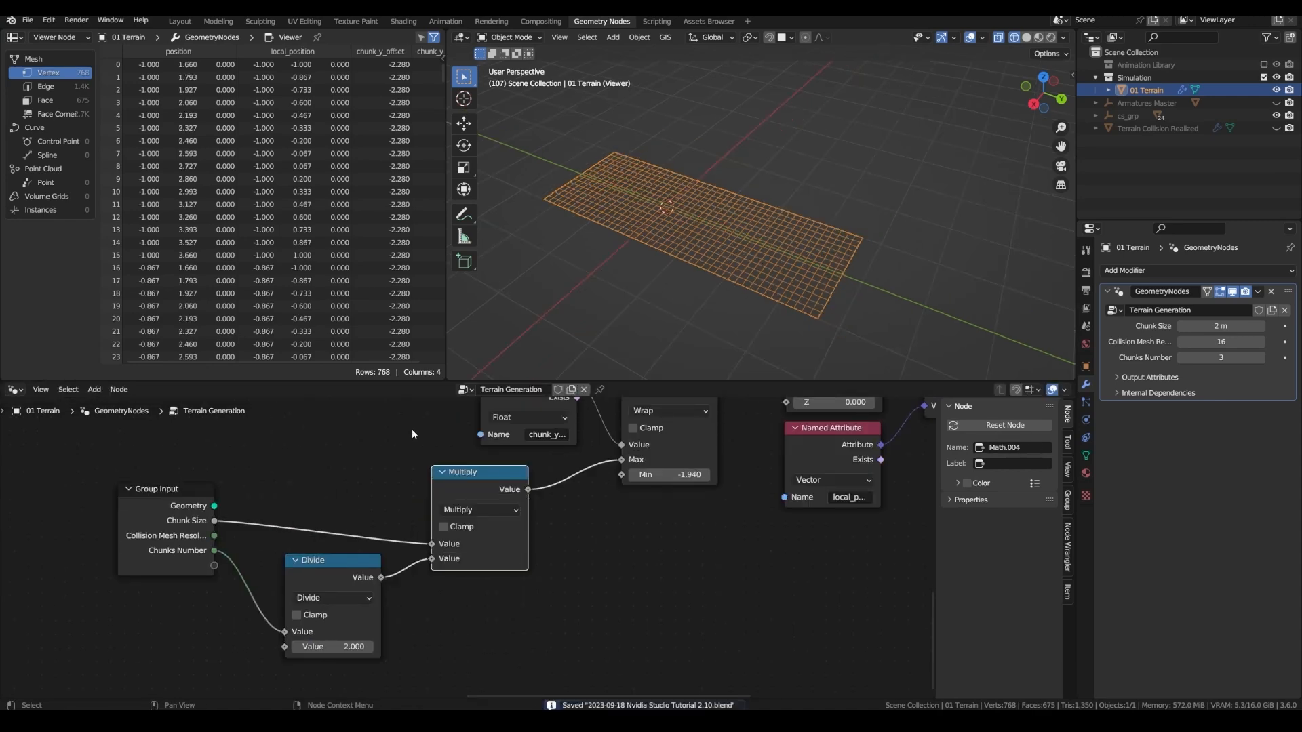
drag(314, 578, 315, 568)
drag(172, 533, 176, 546)
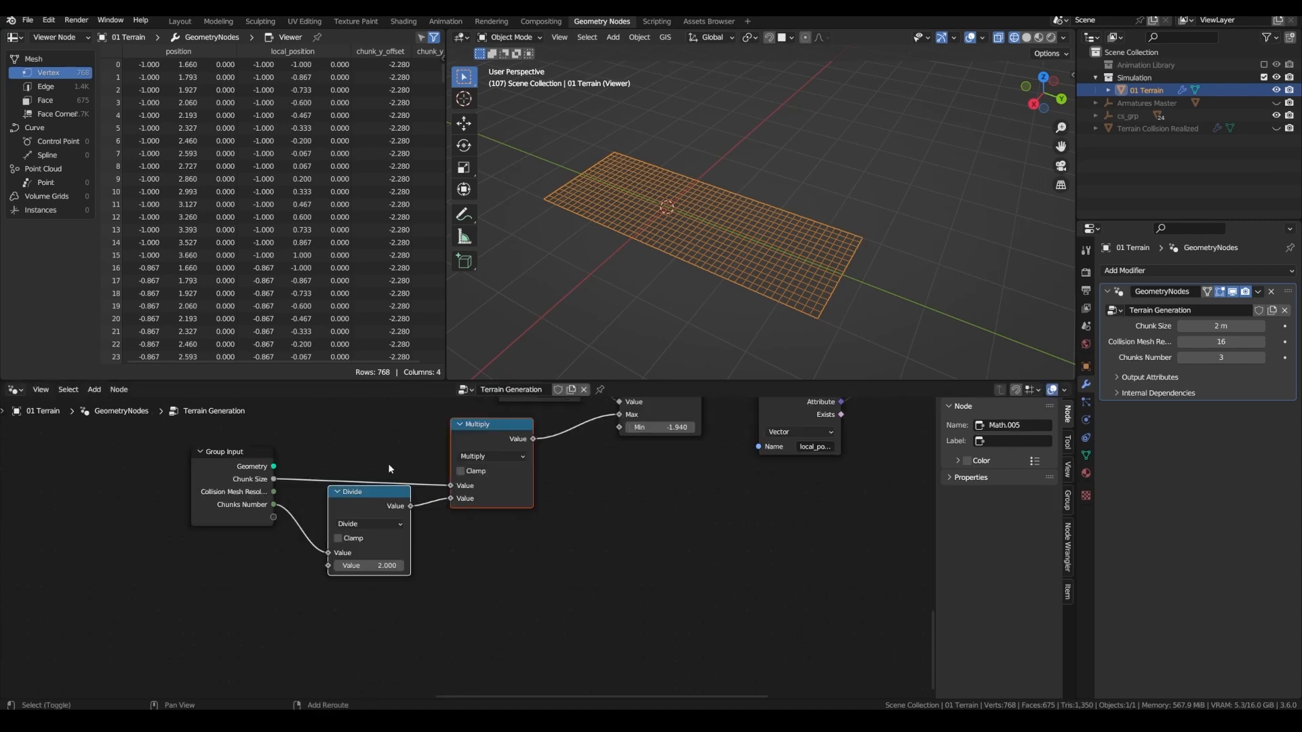
Duplicate the Multiply and Divide nodes with their inputs, set the copied divisor to -2, and connect the new Multiply to Wrap's Min
key(shift+d)
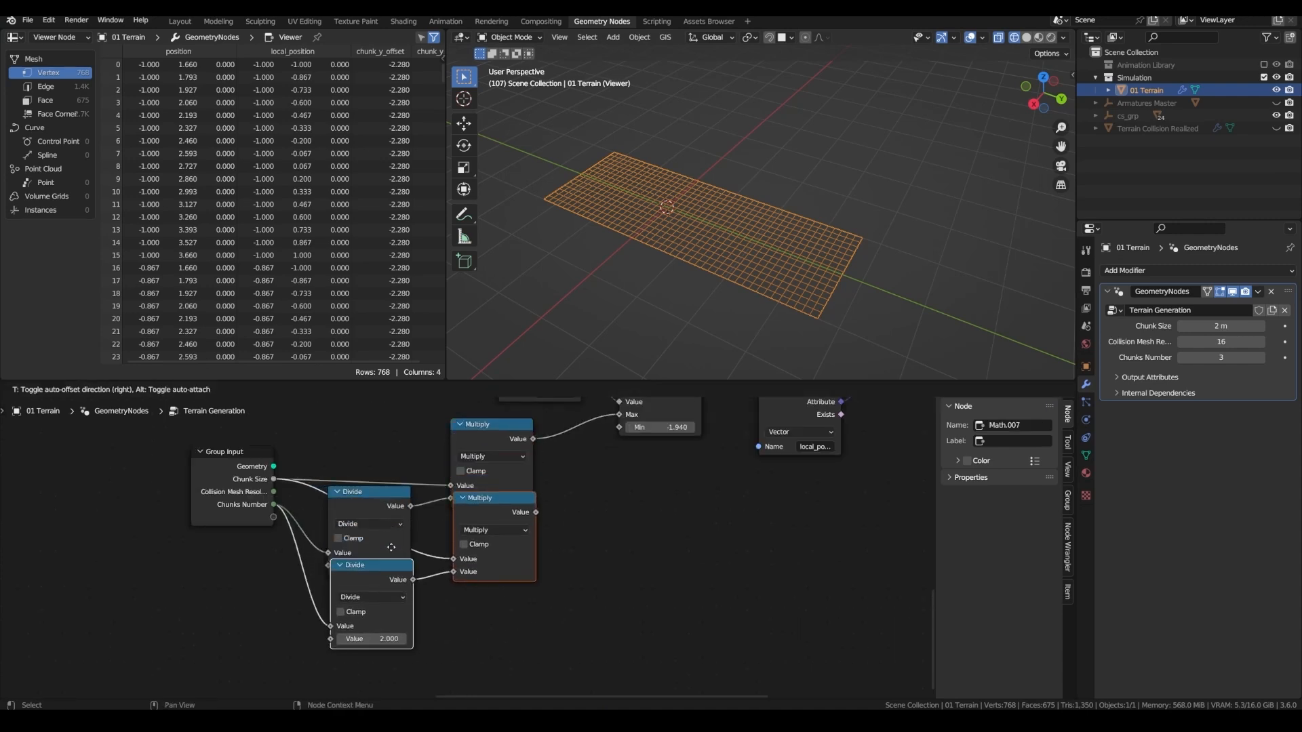
click(388, 591)
click(372, 664)
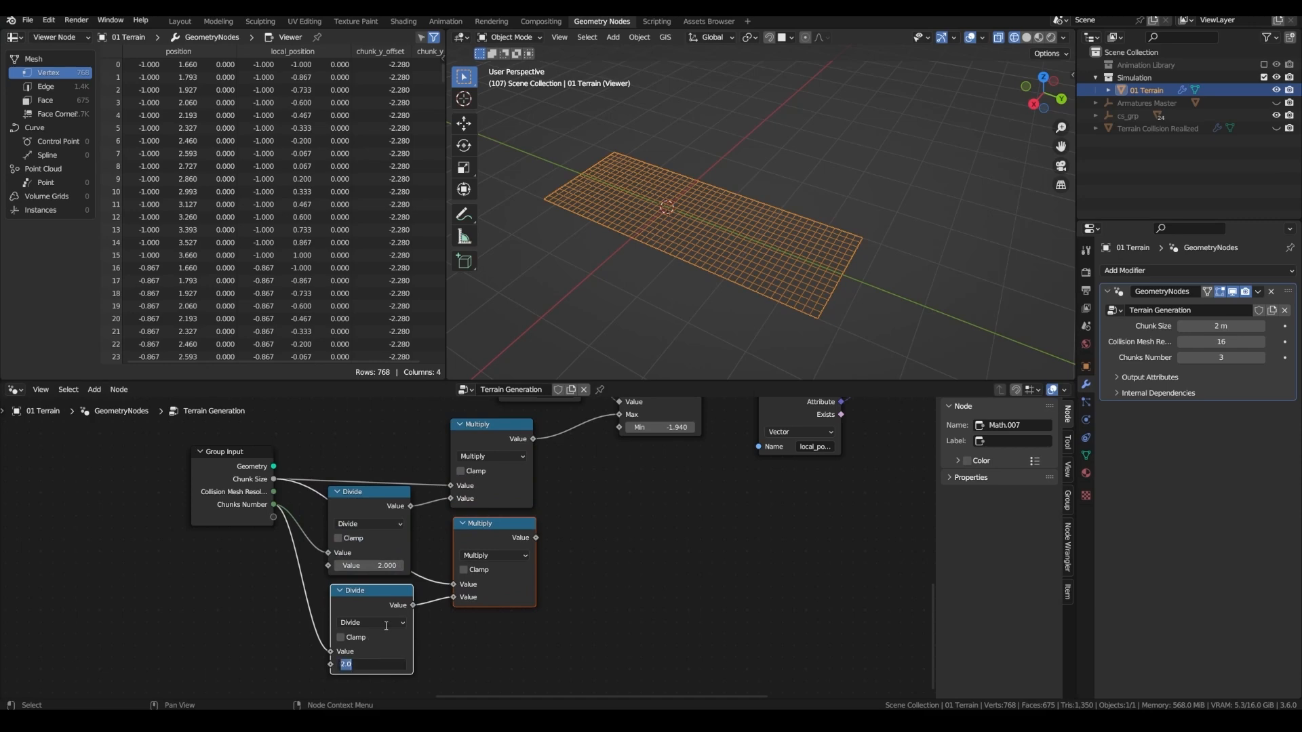
text(-)
key(Return)
drag(536, 537, 619, 427)
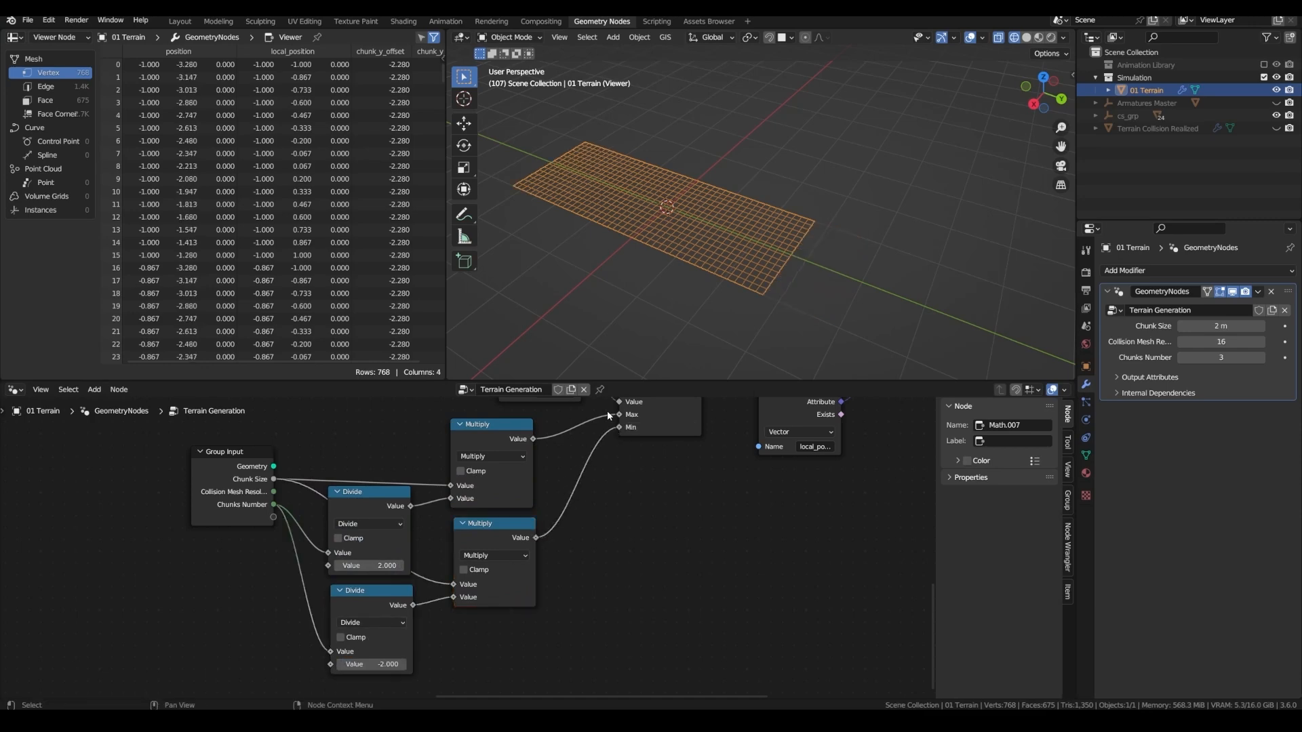
Save the file and play the animation to check the chunks wrapping around
key(ctrl+s)
middle_drag(672, 319, 706, 291)
key(space)
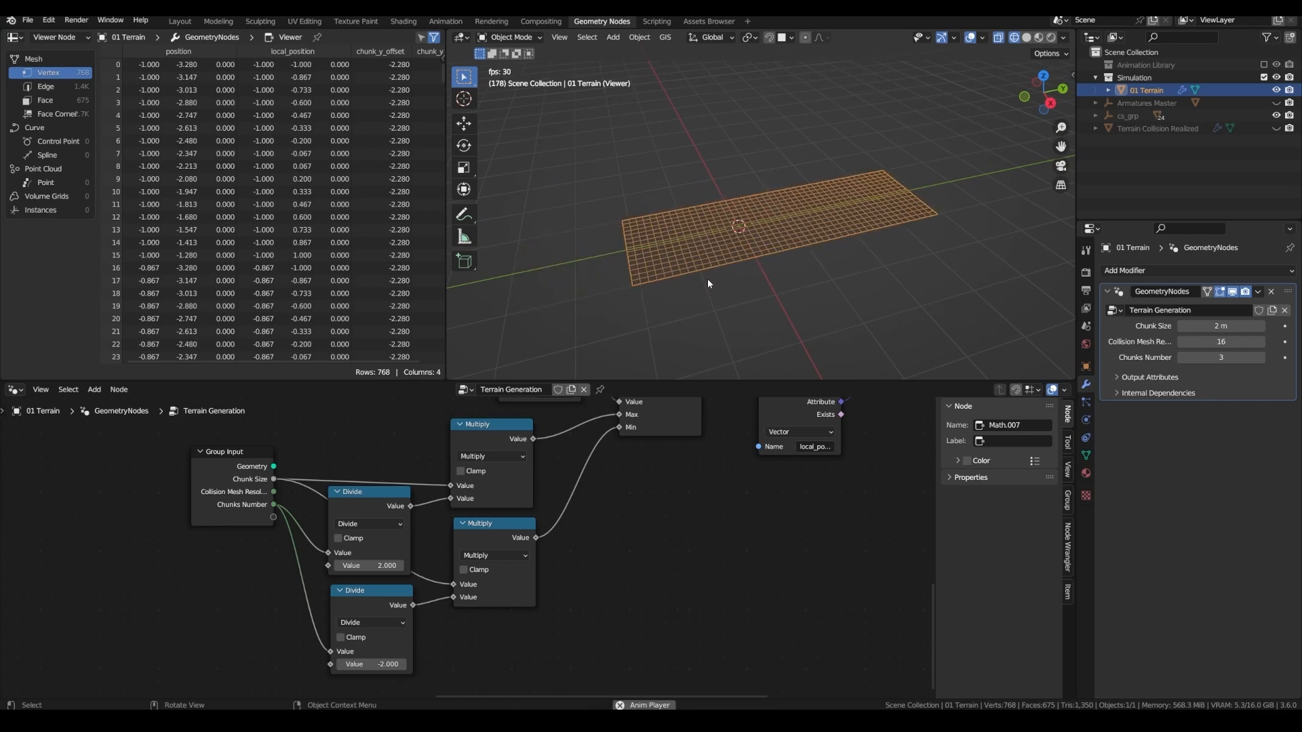
Group the wrap and position nodes in a frame labelled COMPUTE CHUNKS POSITION
drag(625, 654, 364, 539)
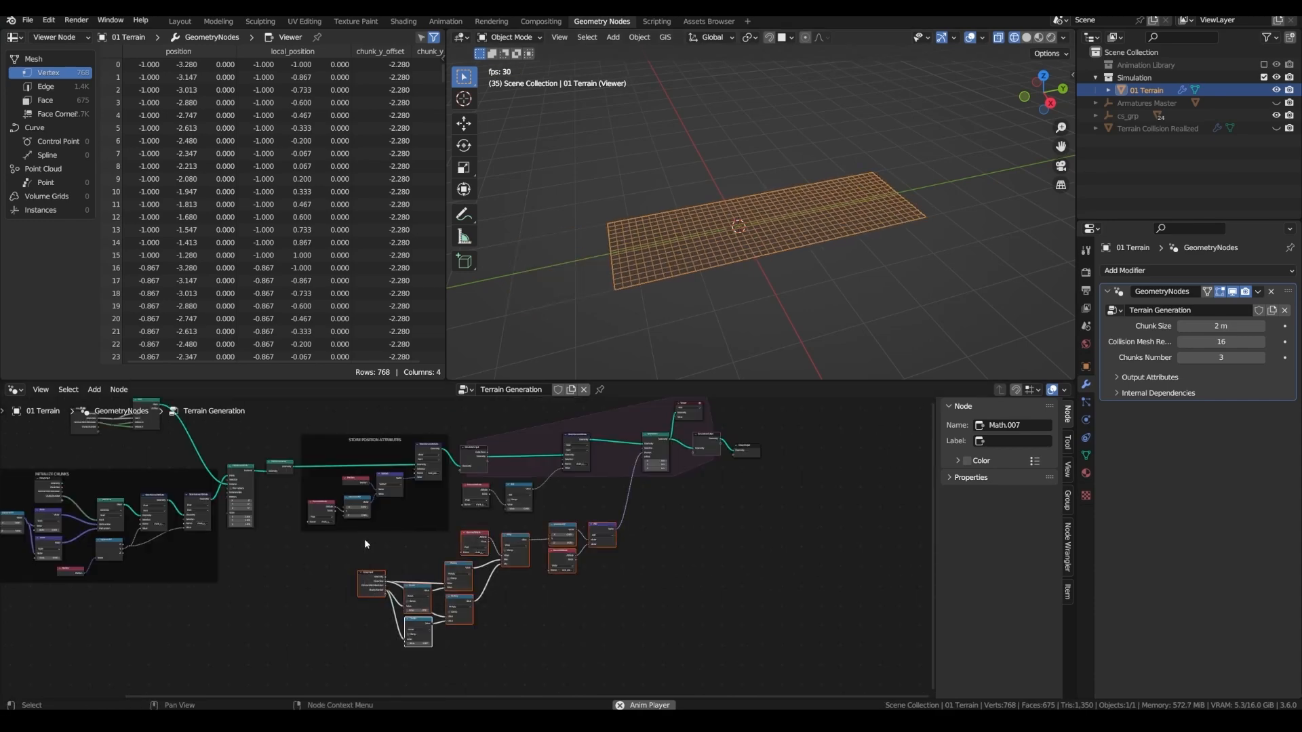
key(ctrl+j)
scroll(364, 538, up, 1)
click(1012, 464)
text(COMPUTE CHUNKS POSITION)
key(Return)
Set the increment of the Add node after the chunk_y_offset Named Attribute to 0.05
scroll(556, 499, up, 3)
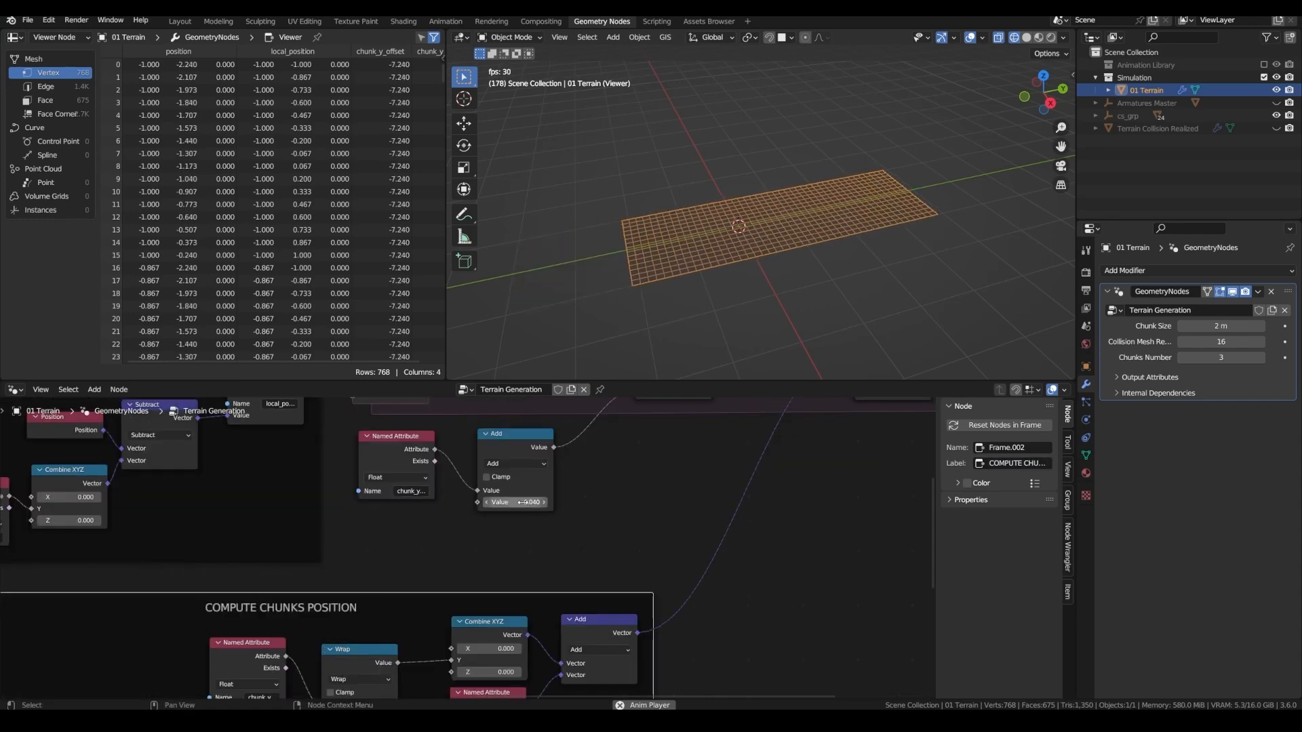
drag(520, 503, 452, 503)
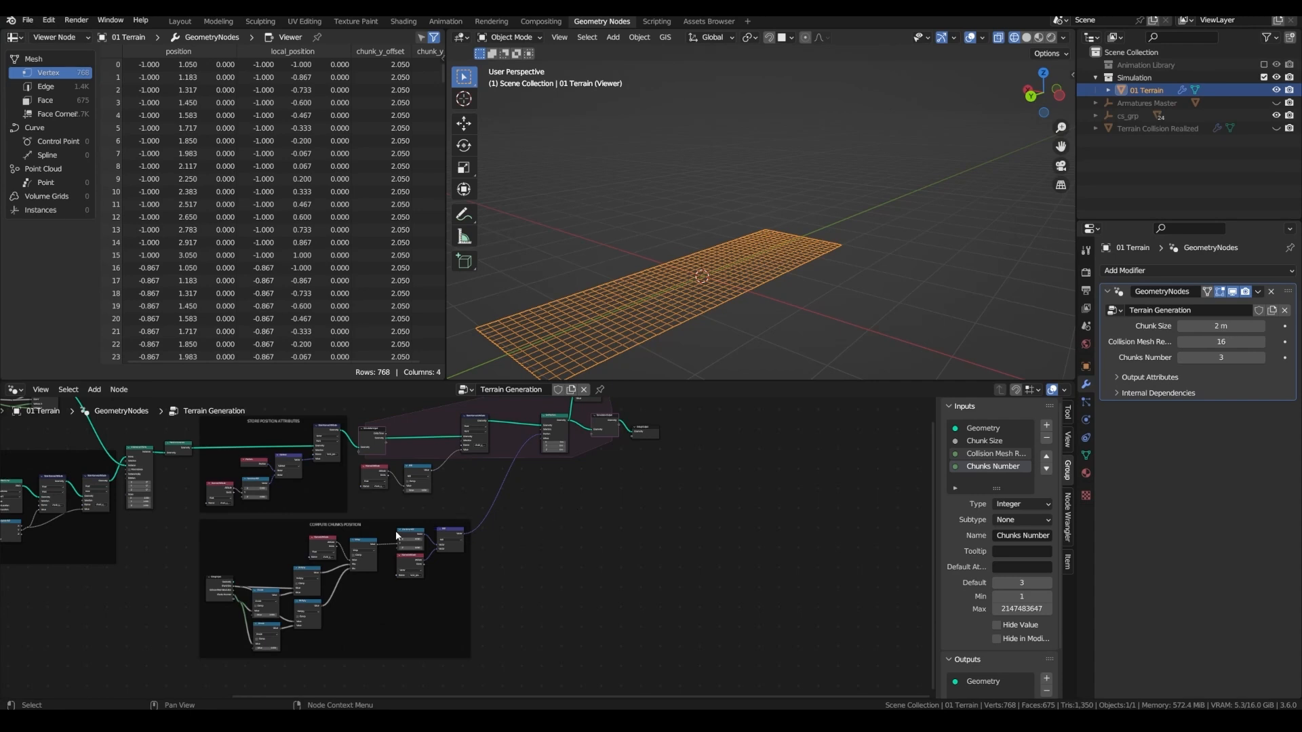
Add a Noise Texture beside the COMPUTE CHUNKS POSITION frame and feed its Fac into the Z input of a new Combine XYZ
scroll(463, 491, up, 4)
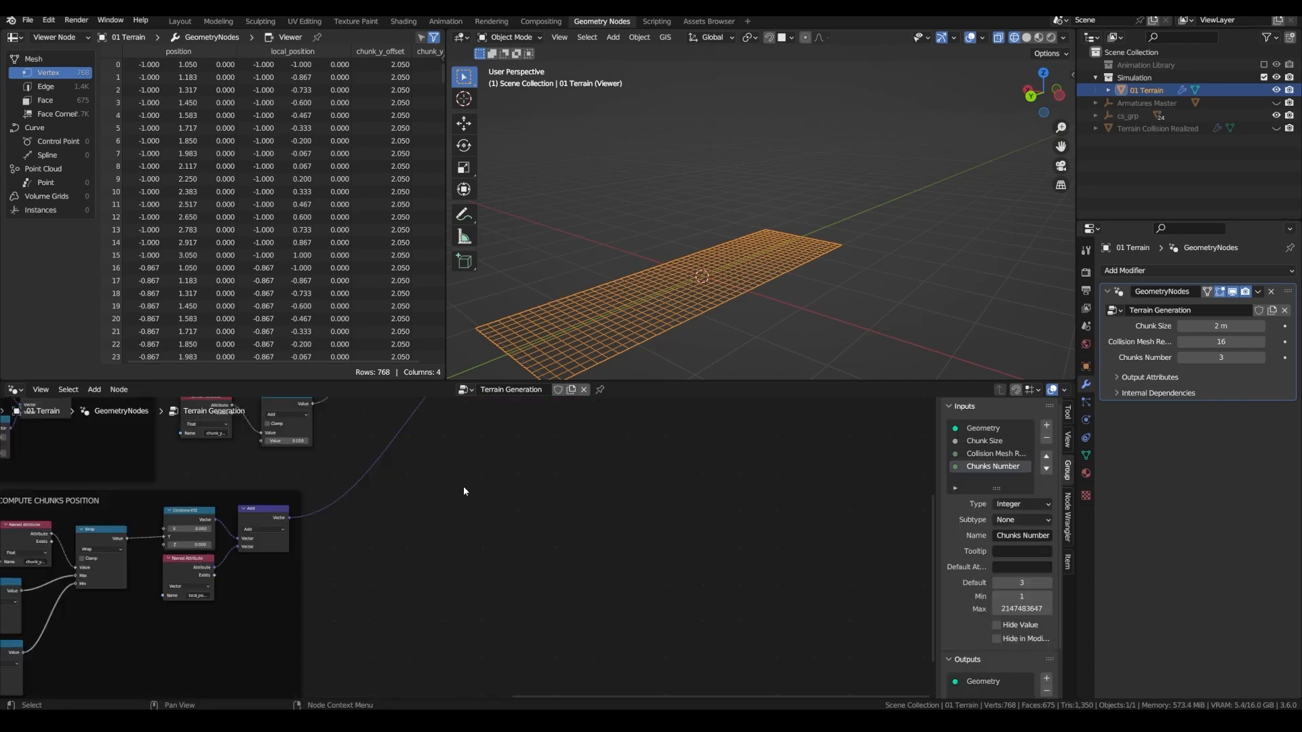
key(shift+a)
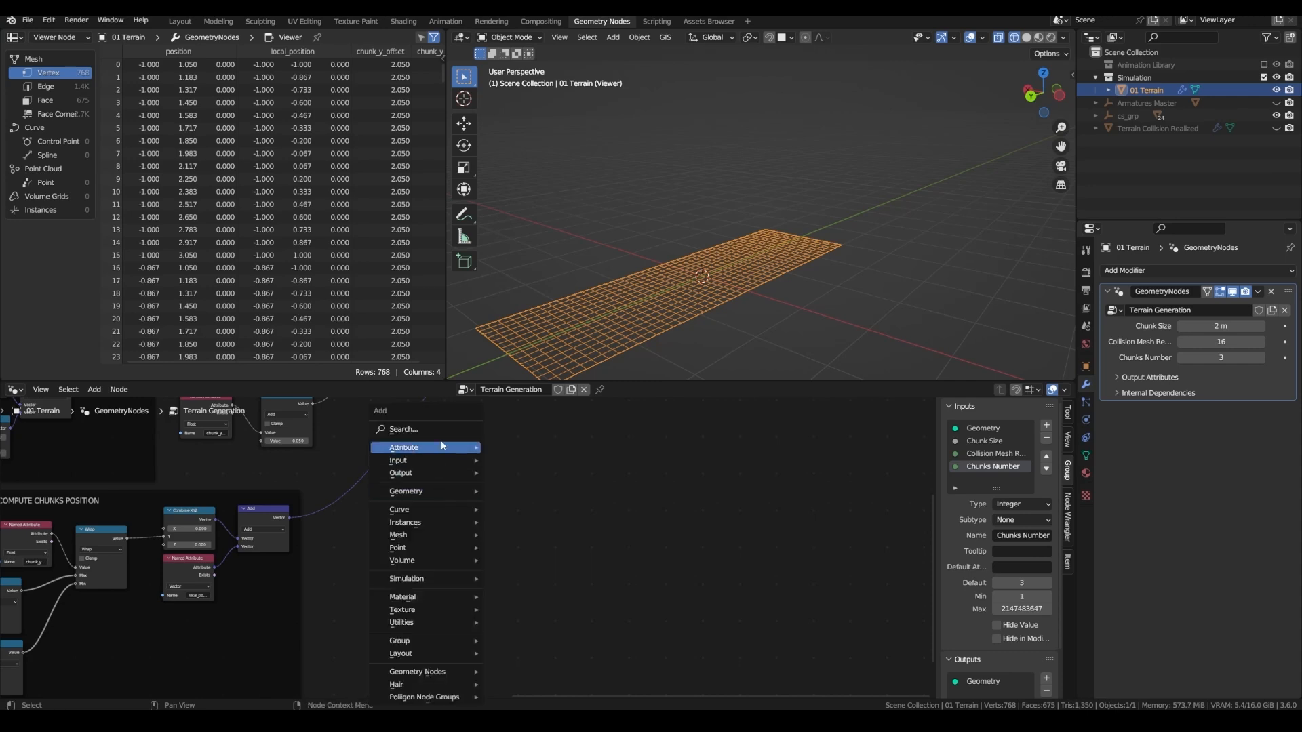
text(nois)
key(Return)
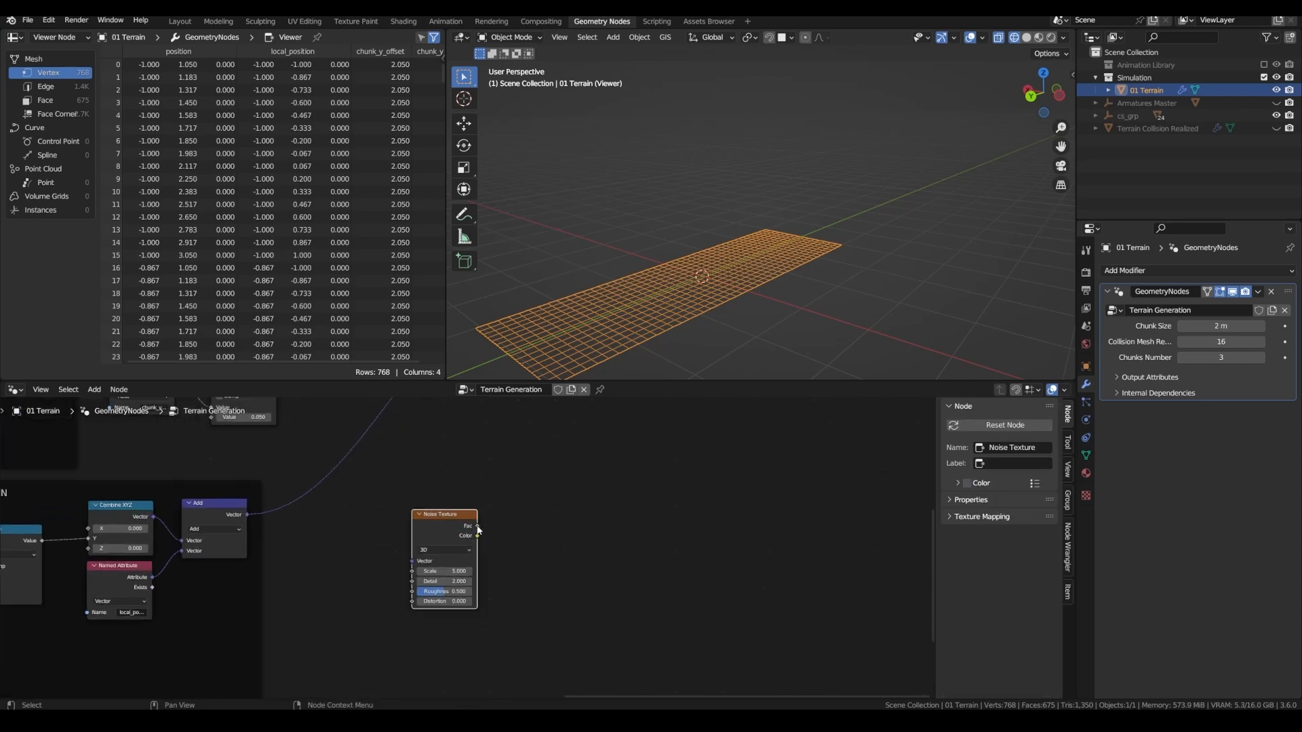
drag(477, 527, 501, 516)
text(combin)
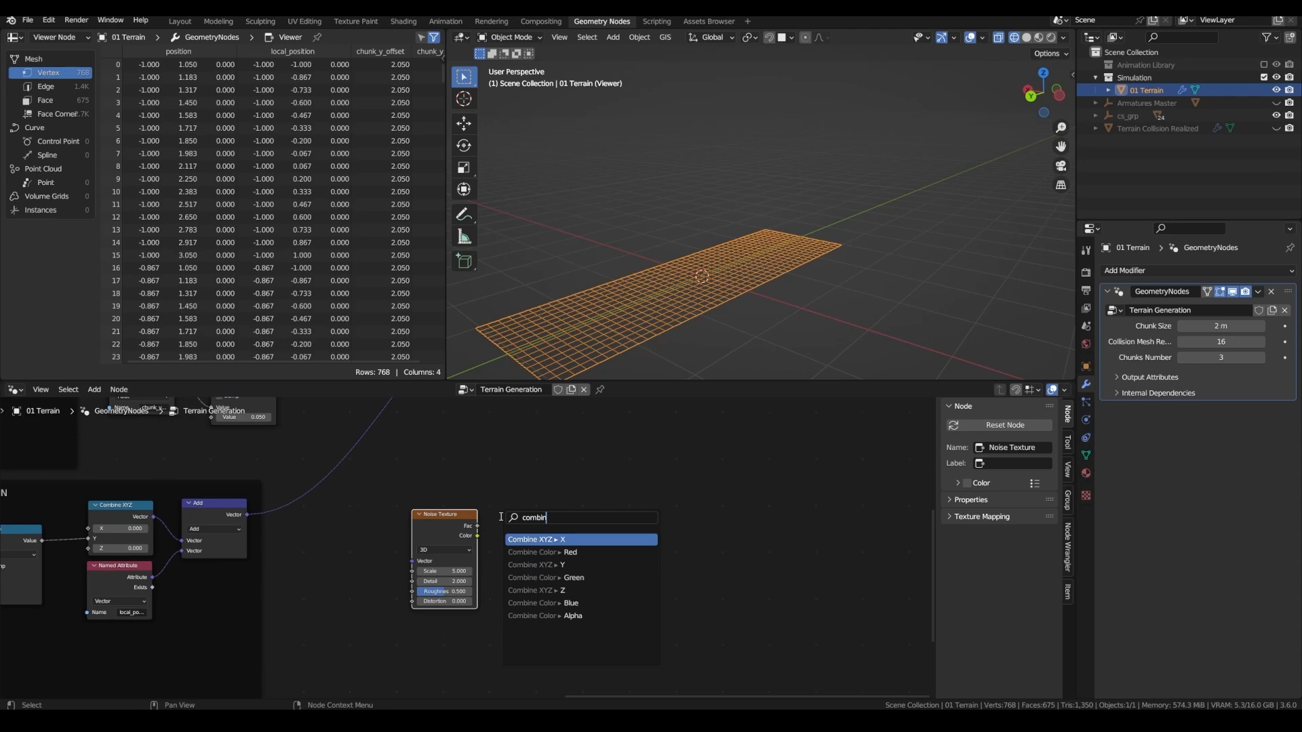
click(555, 590)
click(546, 563)
Connect the new Combine XYZ vector to the Set Position node's Offset
middle_drag(554, 508, 508, 583)
scroll(507, 583, down, 3)
drag(506, 576, 488, 442)
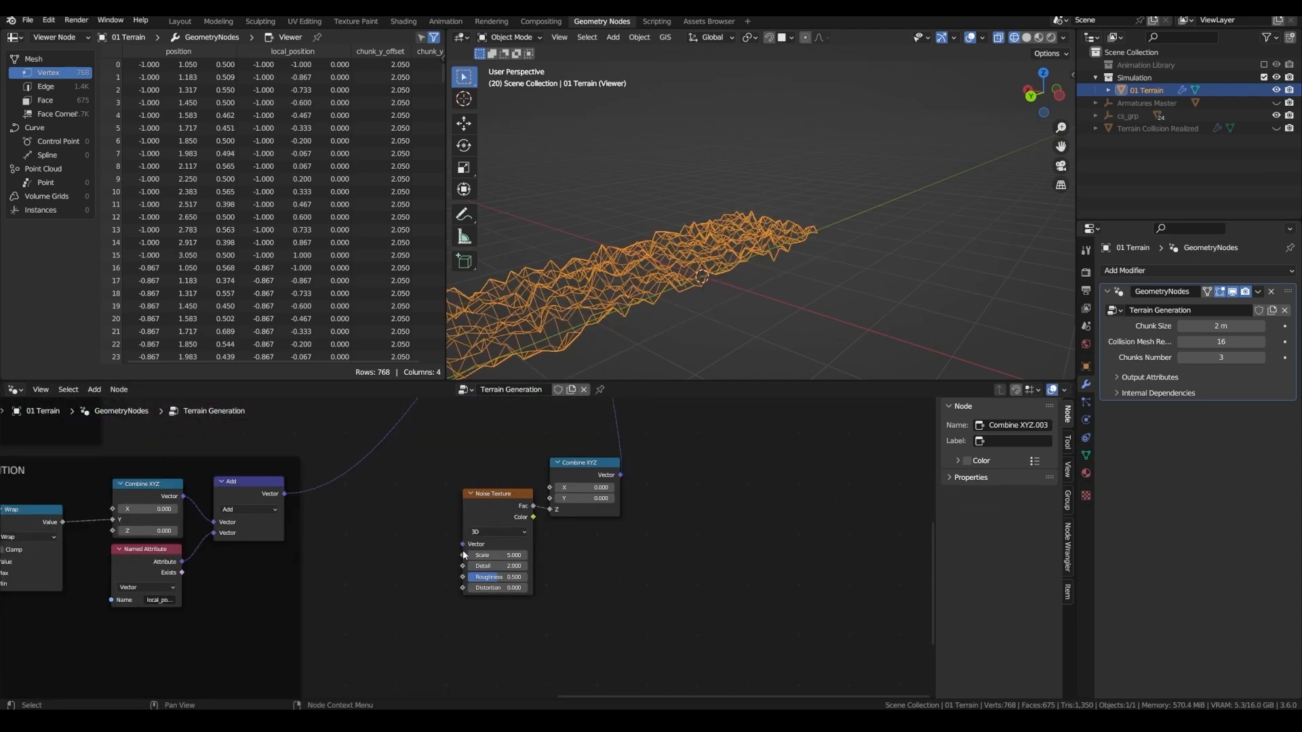
Add a Position node and use it as the Noise Texture's Vector input
drag(463, 544, 408, 543)
text(posi)
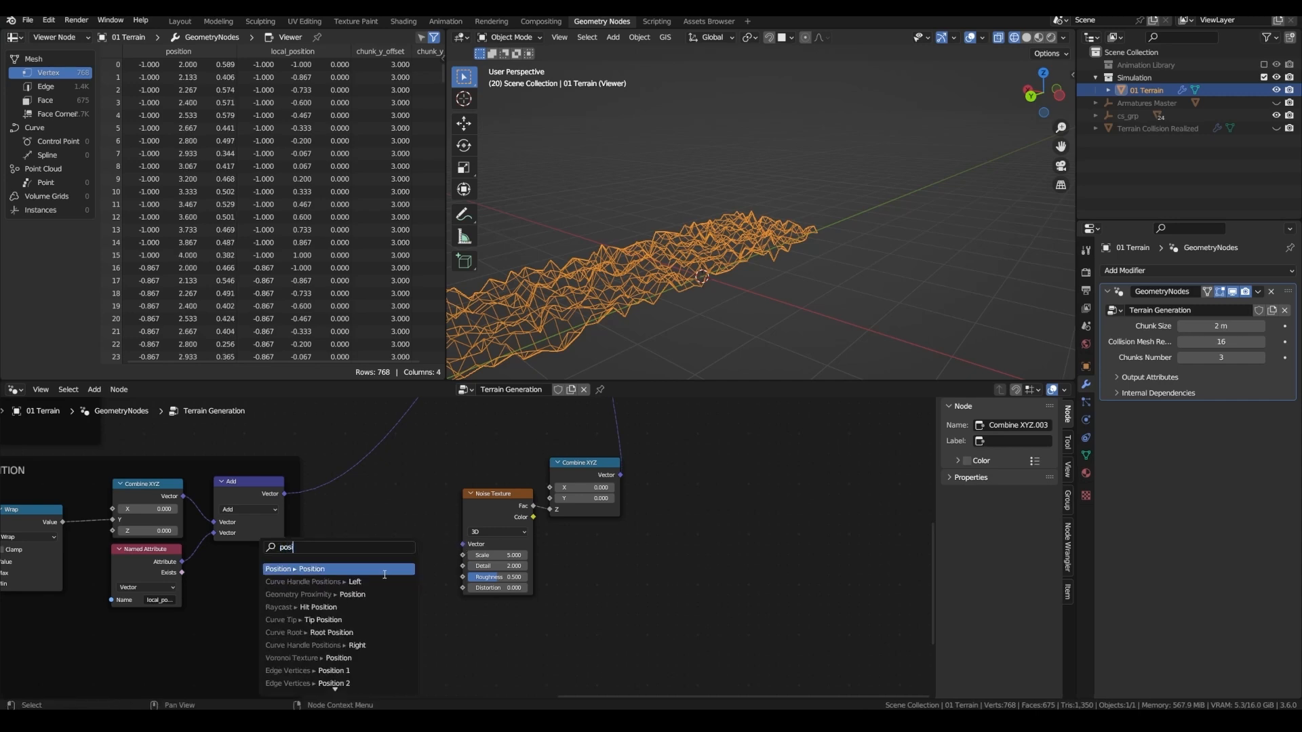
click(385, 569)
click(409, 569)
Play the animation and set the Noise Texture's Scale to 0.7
key(space)
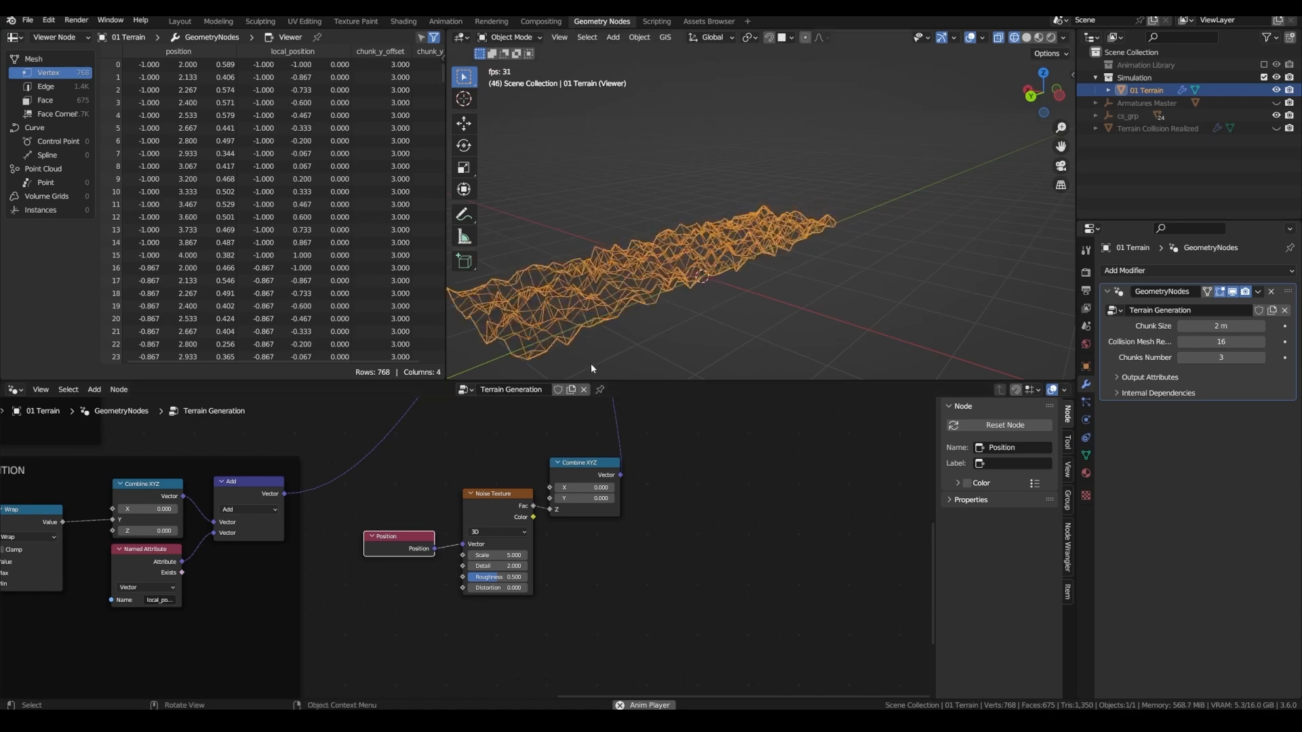
key(space)
middle_drag(565, 299, 609, 339)
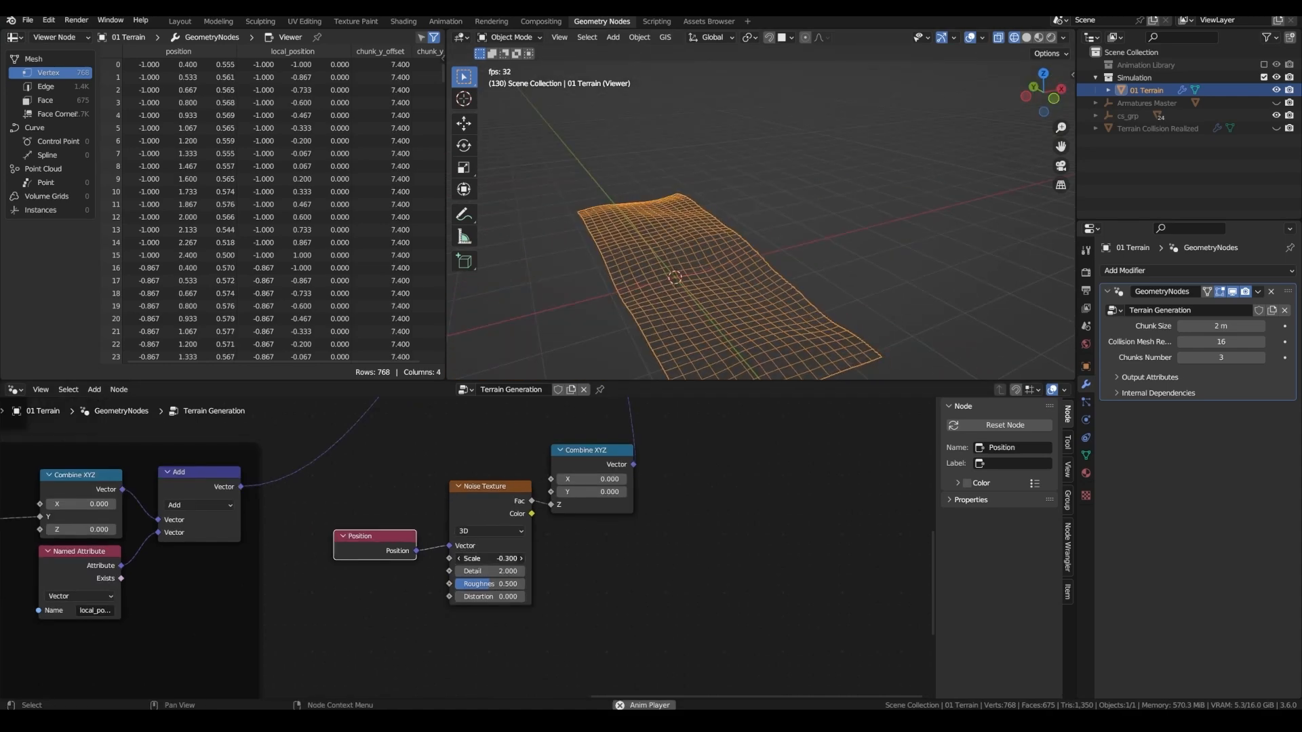
drag(490, 559, 497, 559)
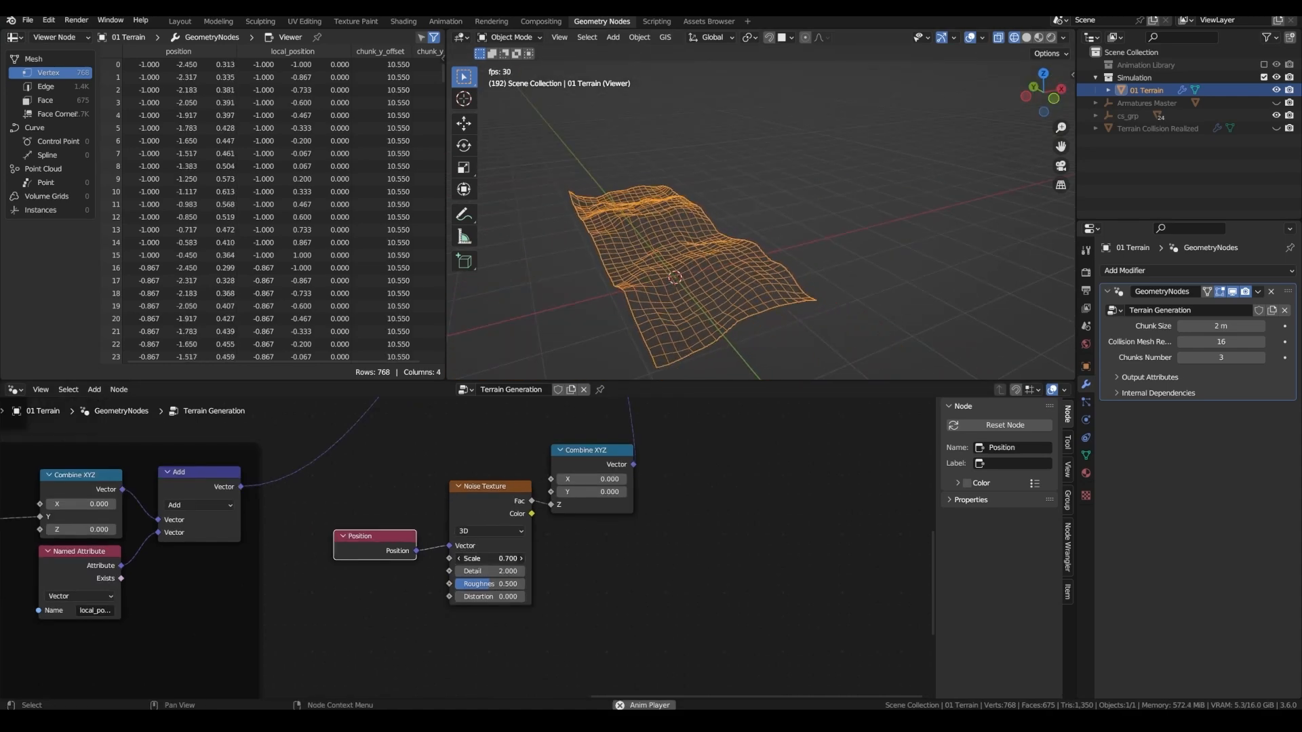
middle_drag(678, 278, 703, 241)
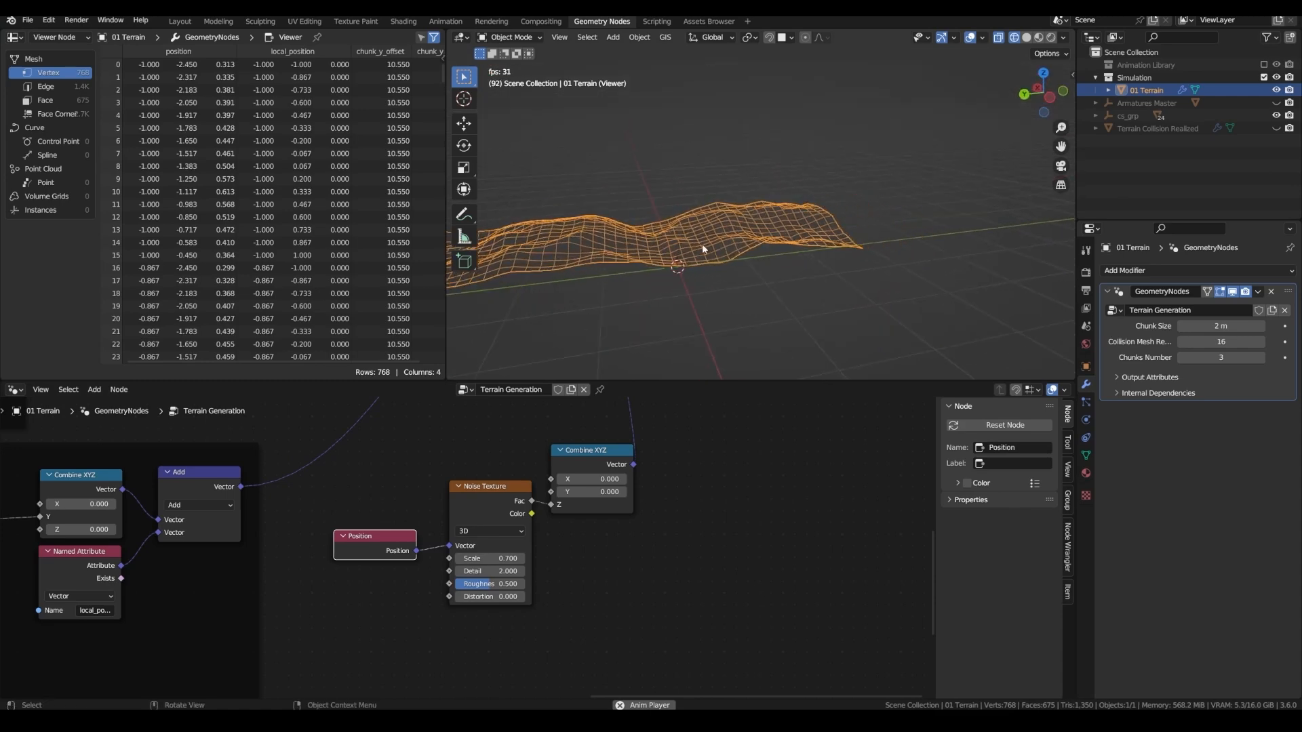
Duplicate the chunk_y_offset Named Attribute node and place the copy below the Noise Texture, outside the frame
middle_drag(381, 532, 449, 515)
mouse_move(453, 515)
mouse_down()
mouse_move(429, 509)
mouse_move(484, 493)
mouse_move(437, 517)
mouse_move(462, 519)
mouse_up()
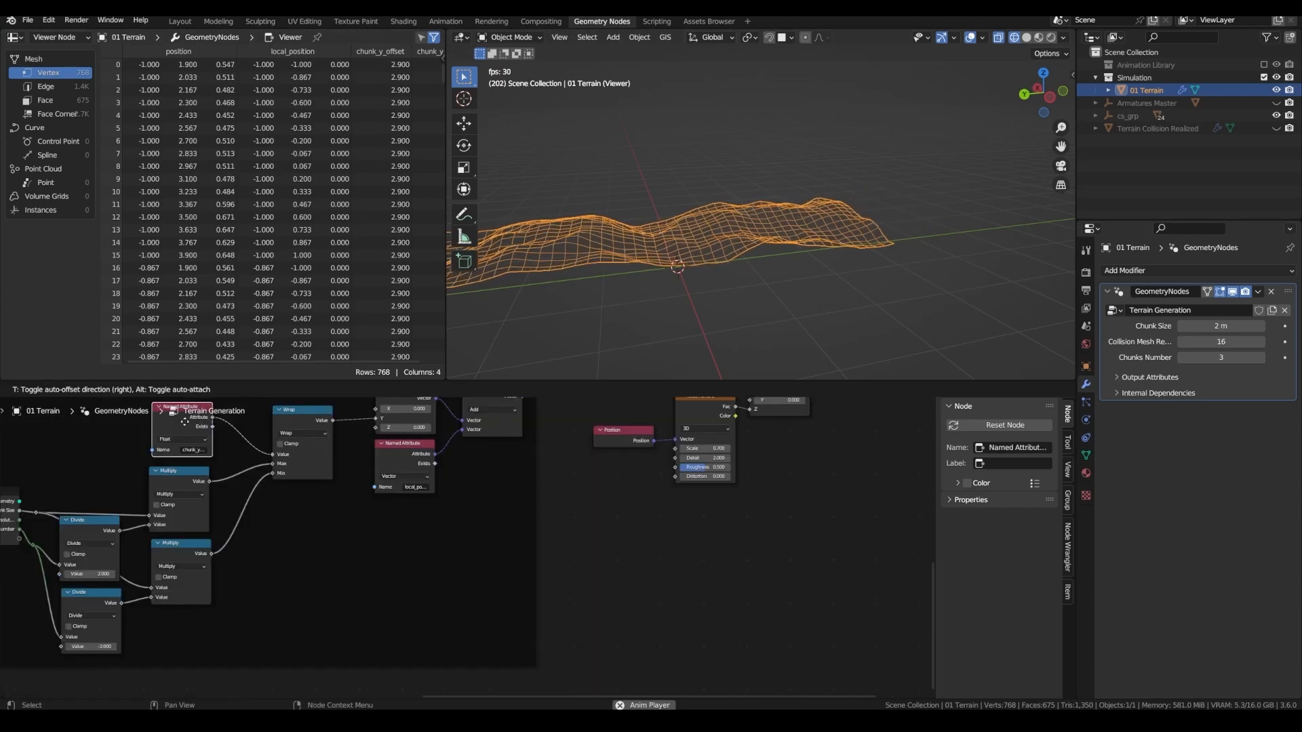
click(184, 421)
key(shift+d)
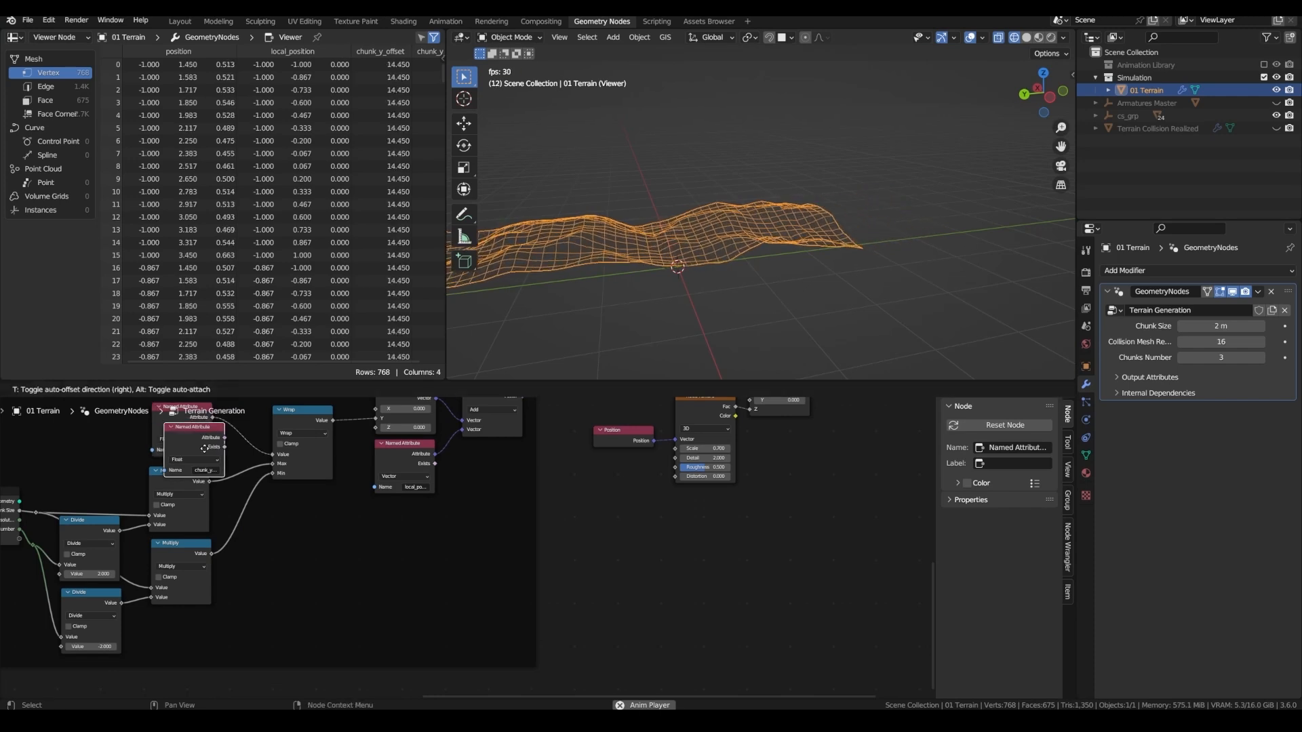
click(545, 572)
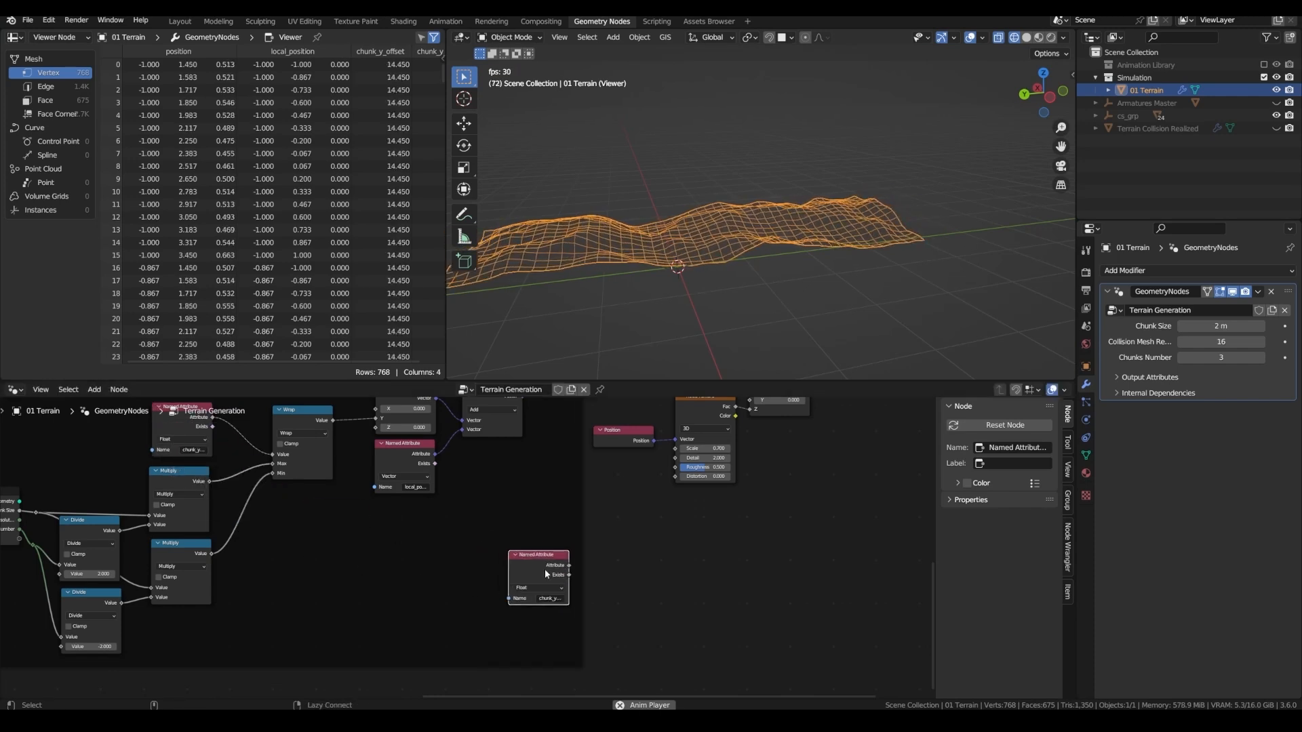
drag(545, 575, 599, 567)
Add a Subtract node that takes the Wrap output away from the copied chunk_y_offset attribute
middle_drag(599, 567, 585, 572)
drag(318, 426, 609, 631)
text(subt)
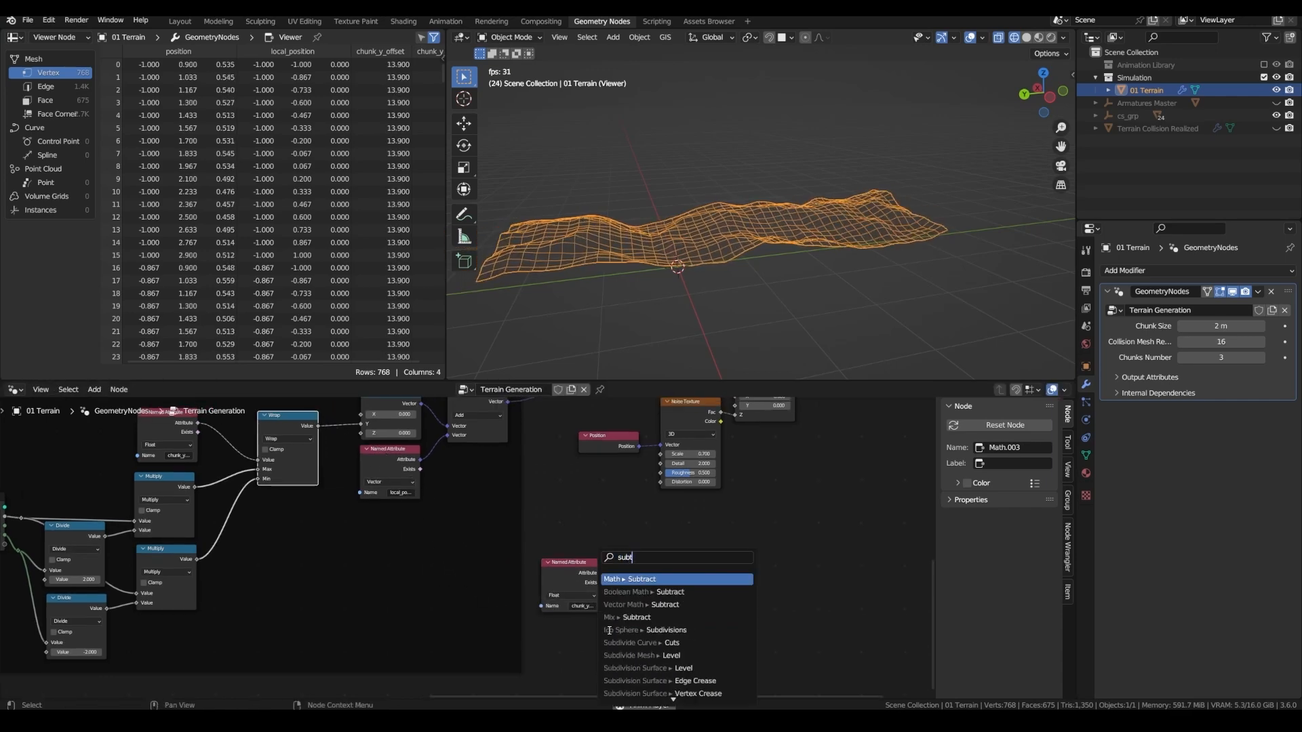
click(614, 580)
scroll(614, 582, up, 2)
drag(590, 560, 624, 635)
scroll(499, 557, down, 2)
drag(270, 412, 590, 624)
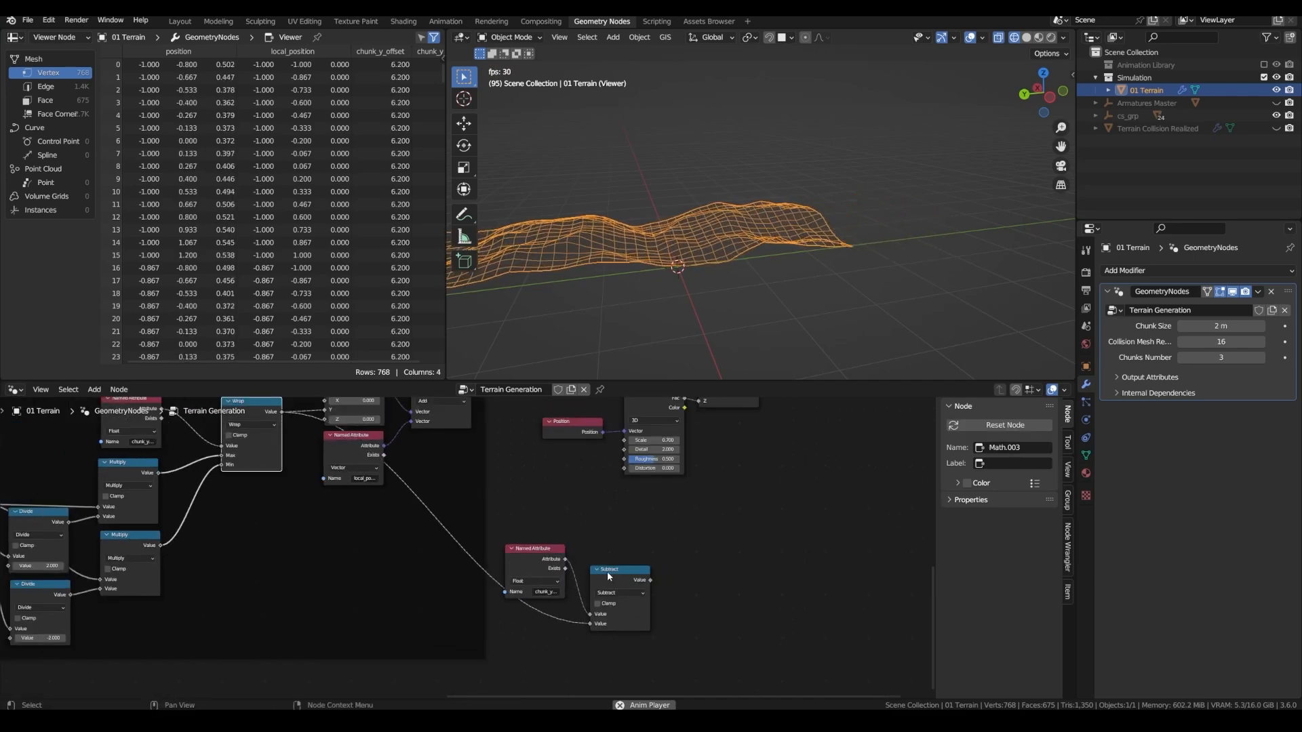
drag(607, 571, 599, 556)
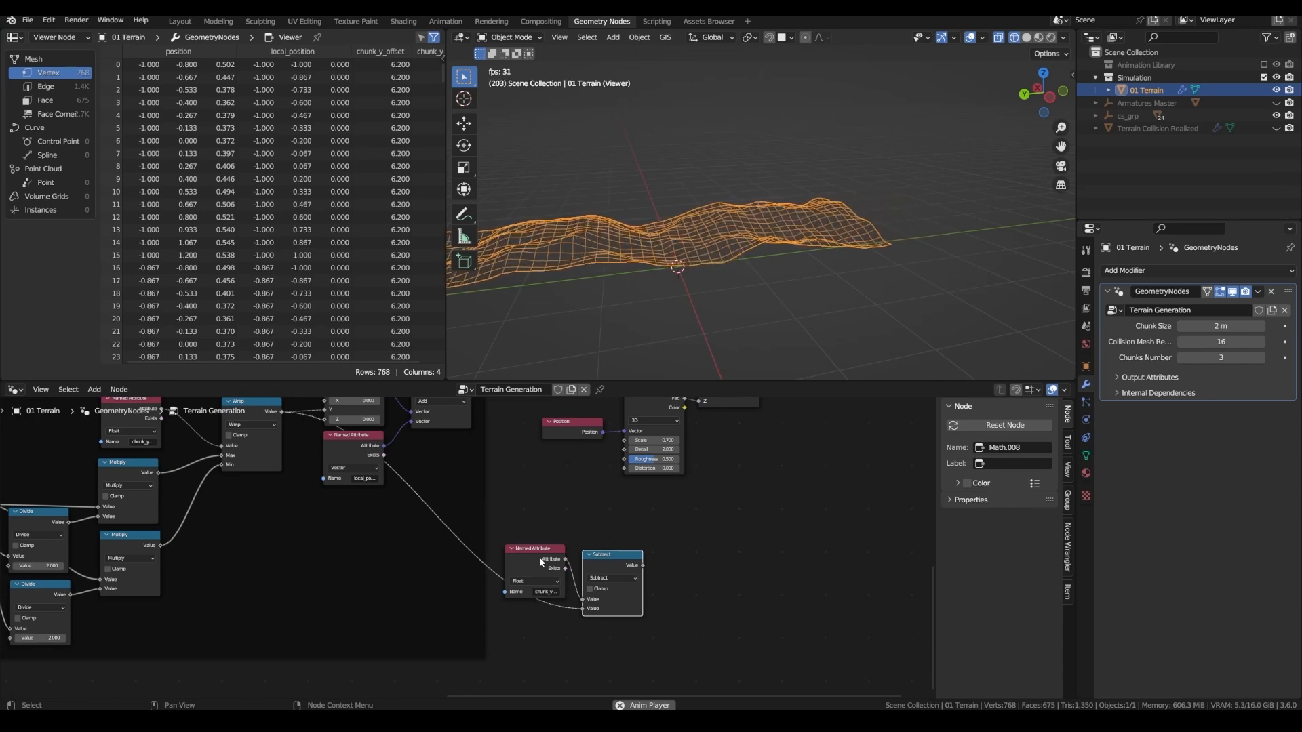
Add a second Subtract node fed by the first Subtract's result
middle_drag(602, 536, 564, 511)
middle_drag(567, 531, 487, 514)
drag(525, 525, 556, 541)
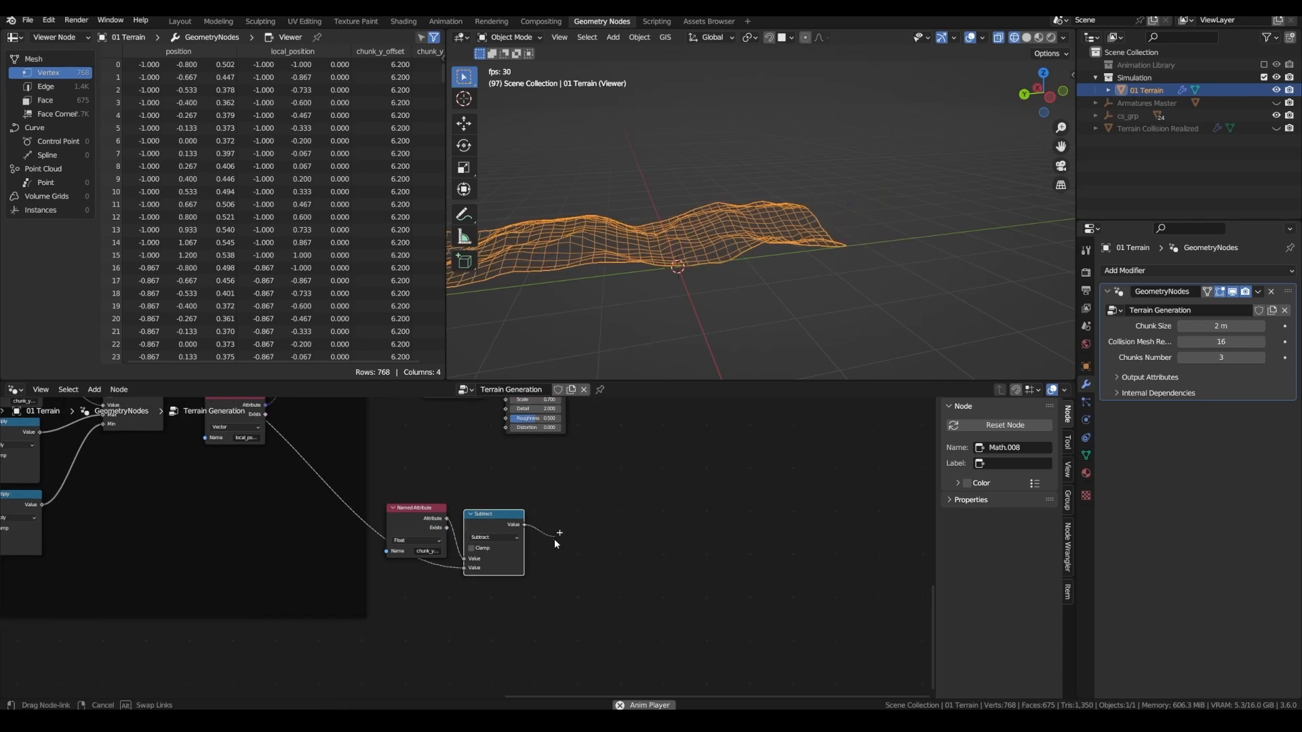
text(subtr)
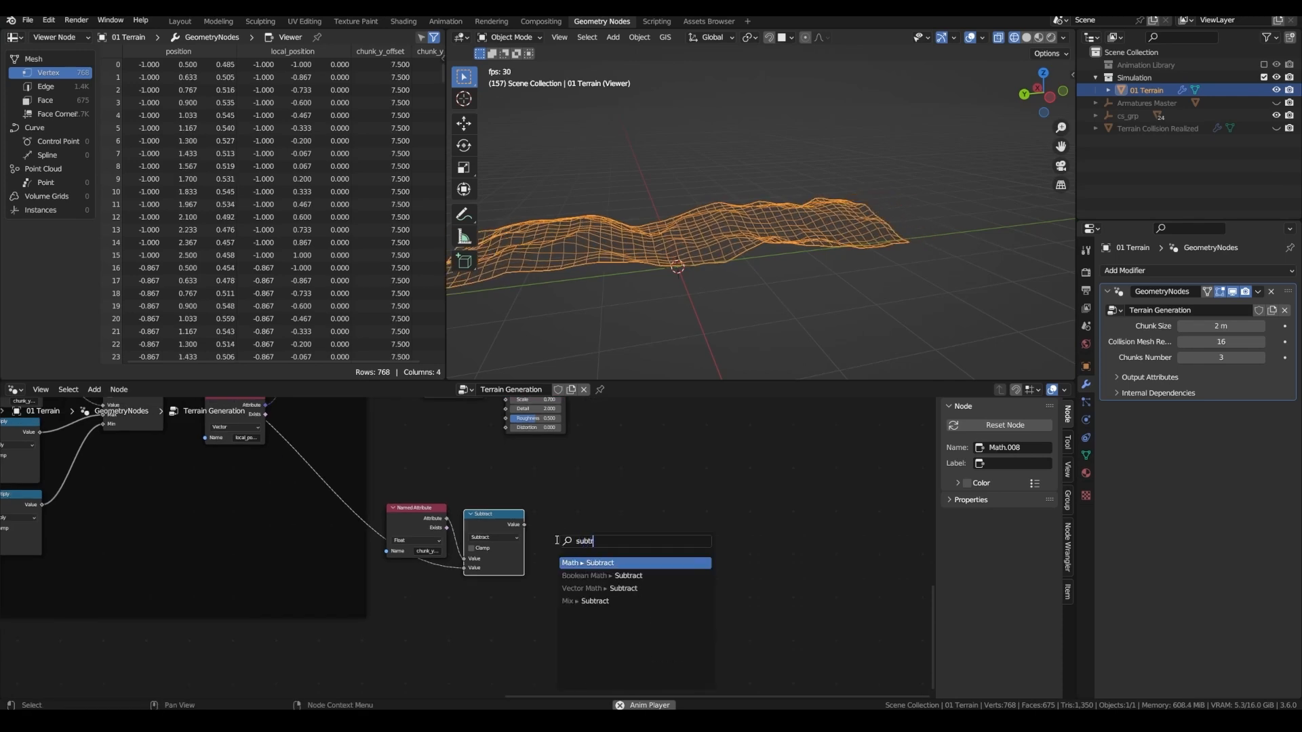
key(Return)
scroll(567, 521, up, 2)
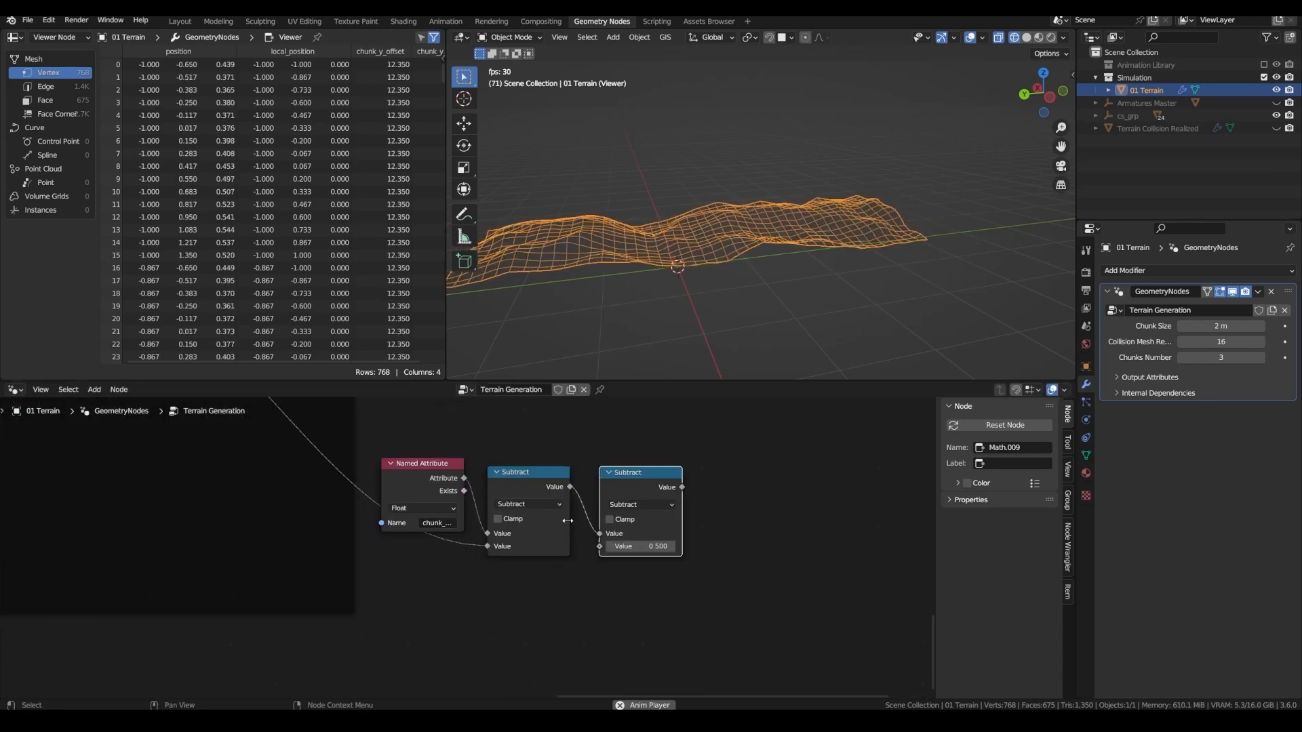
Duplicate the Named Attribute node, set it to the other stored chunk_y attribute, and connect it to the second Subtract's second value
click(441, 483)
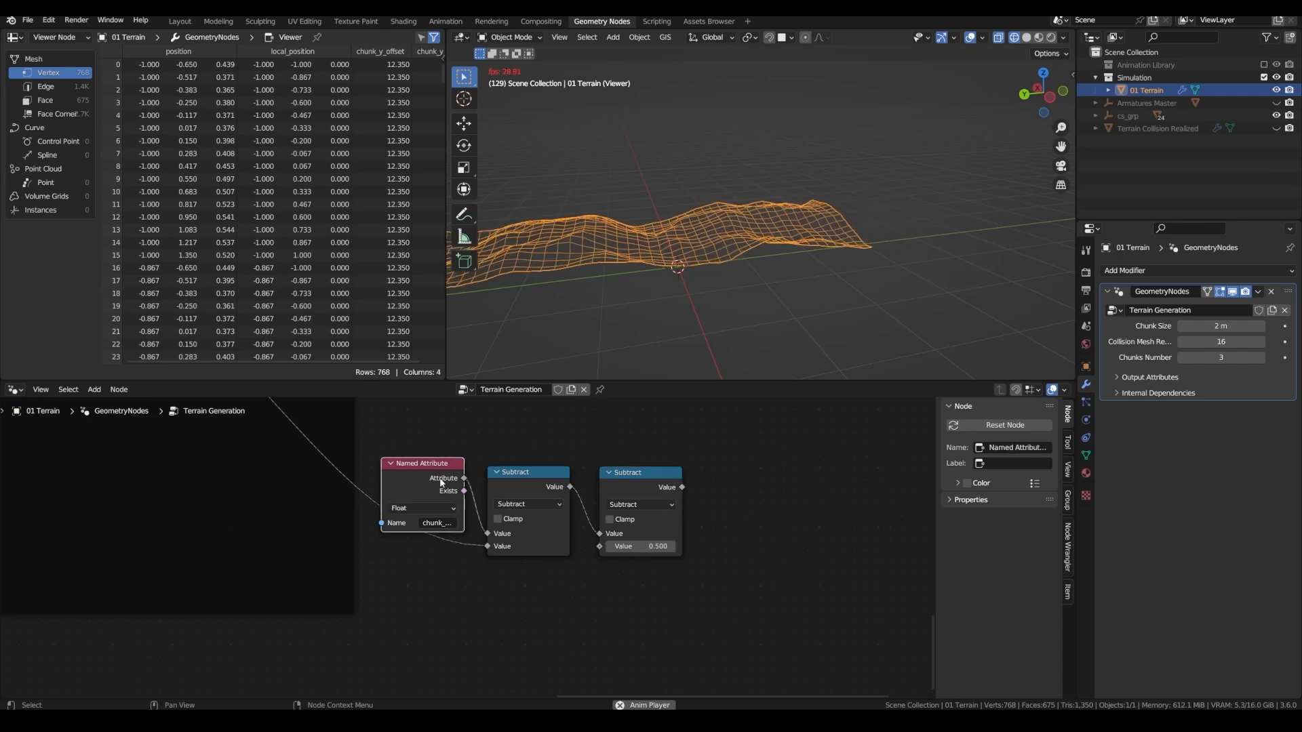
key(shift+d)
click(526, 596)
click(526, 635)
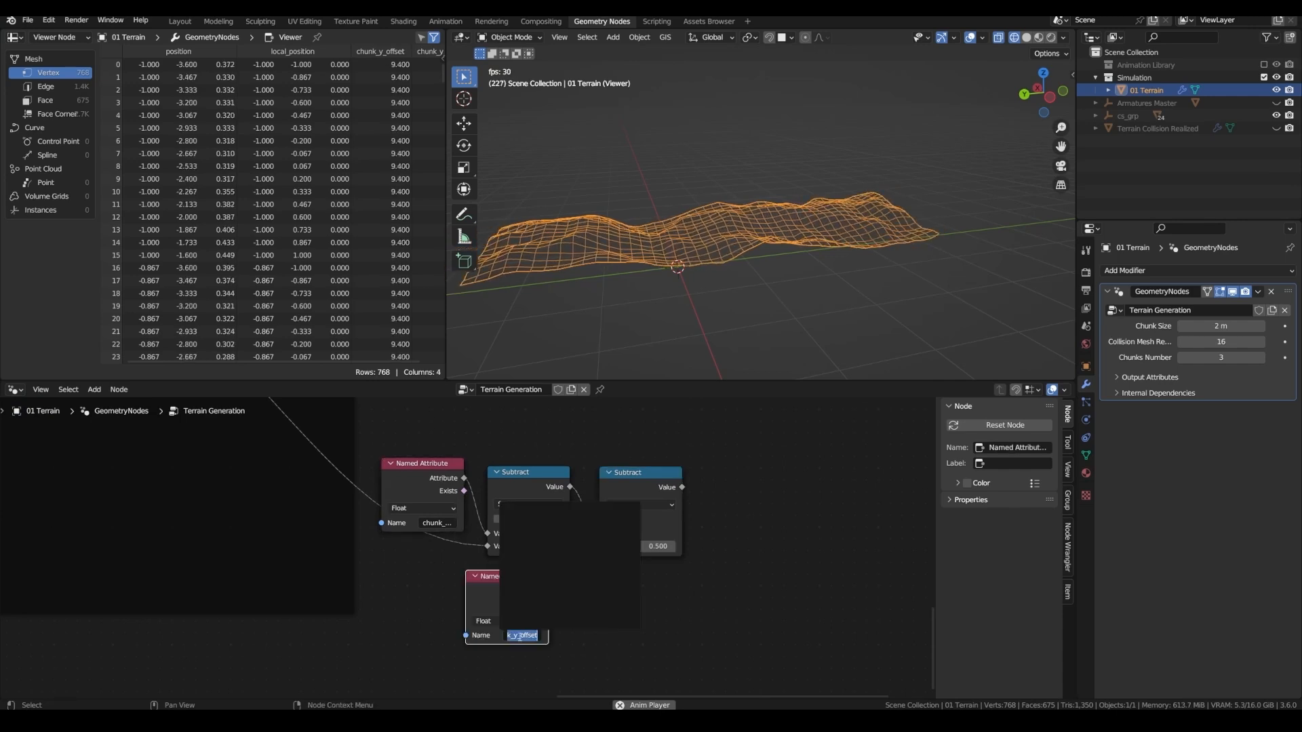
text(chunk)
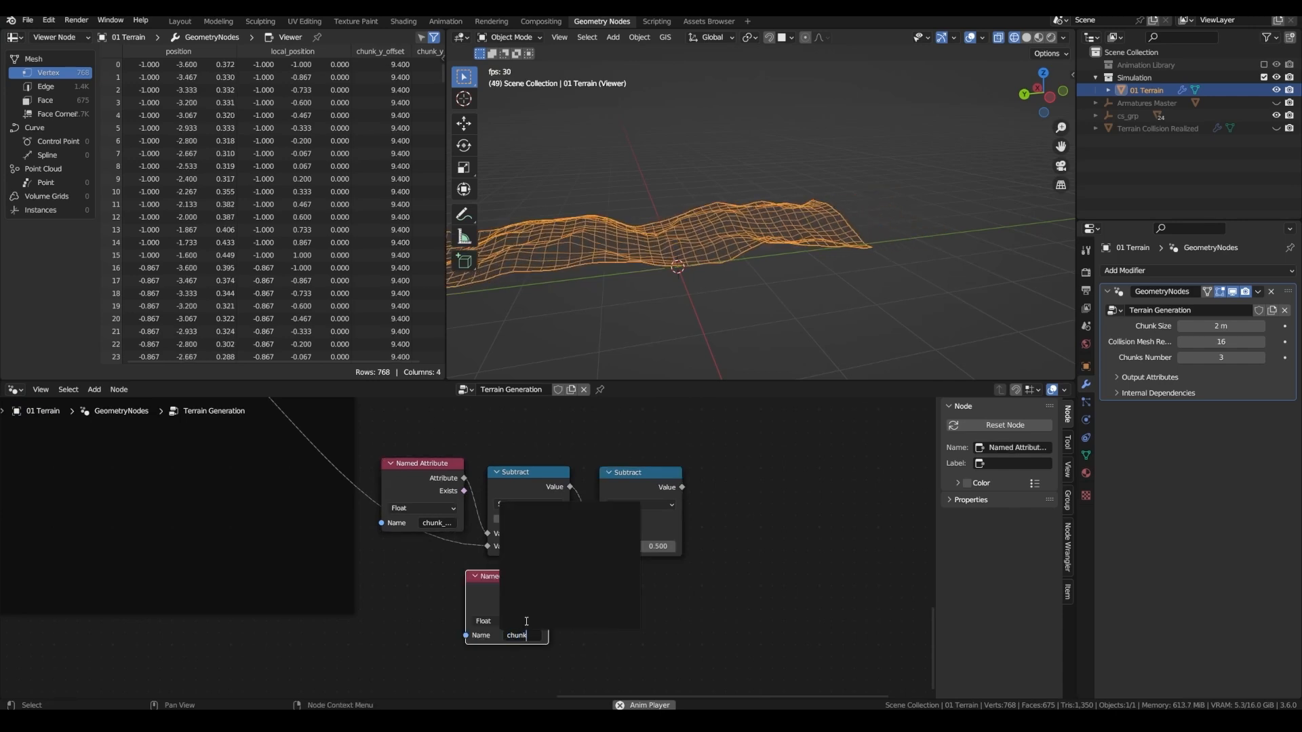
text(_)
text(y...)
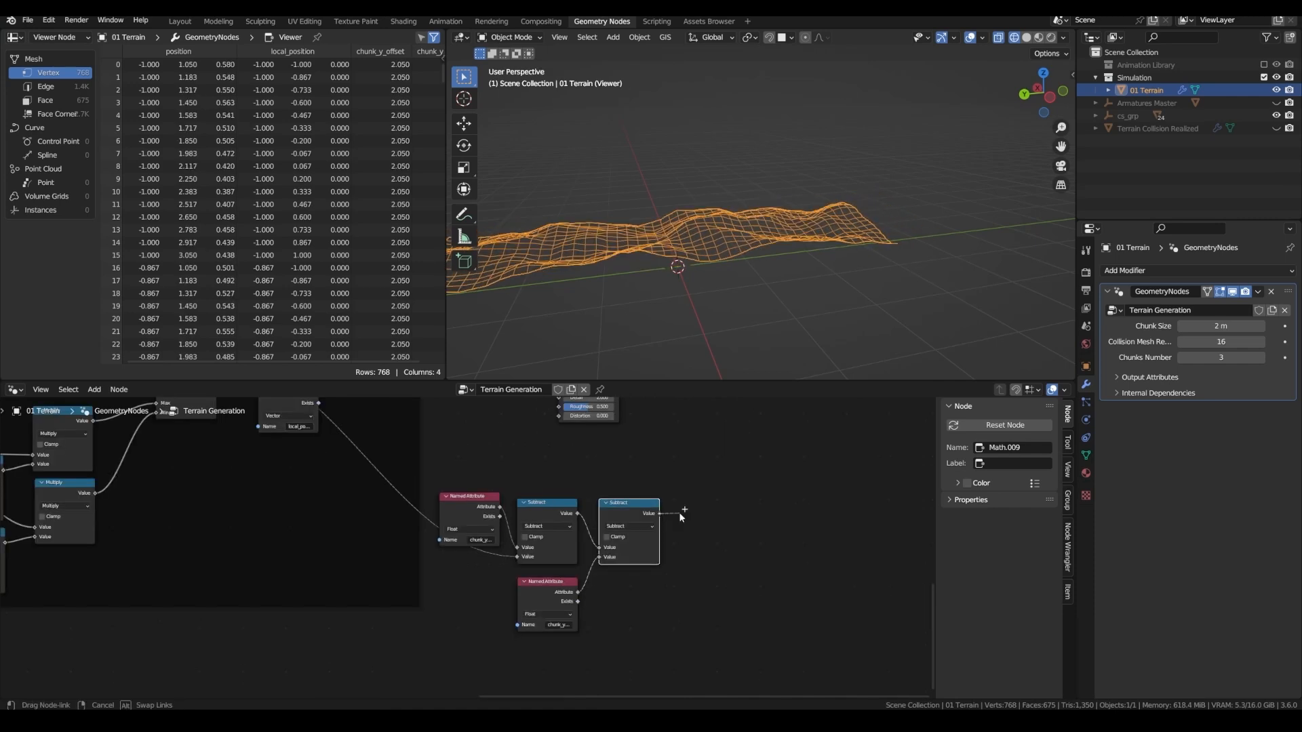
Feed the second Subtract's result into the Y input of a new Combine XYZ node
drag(659, 513, 680, 514)
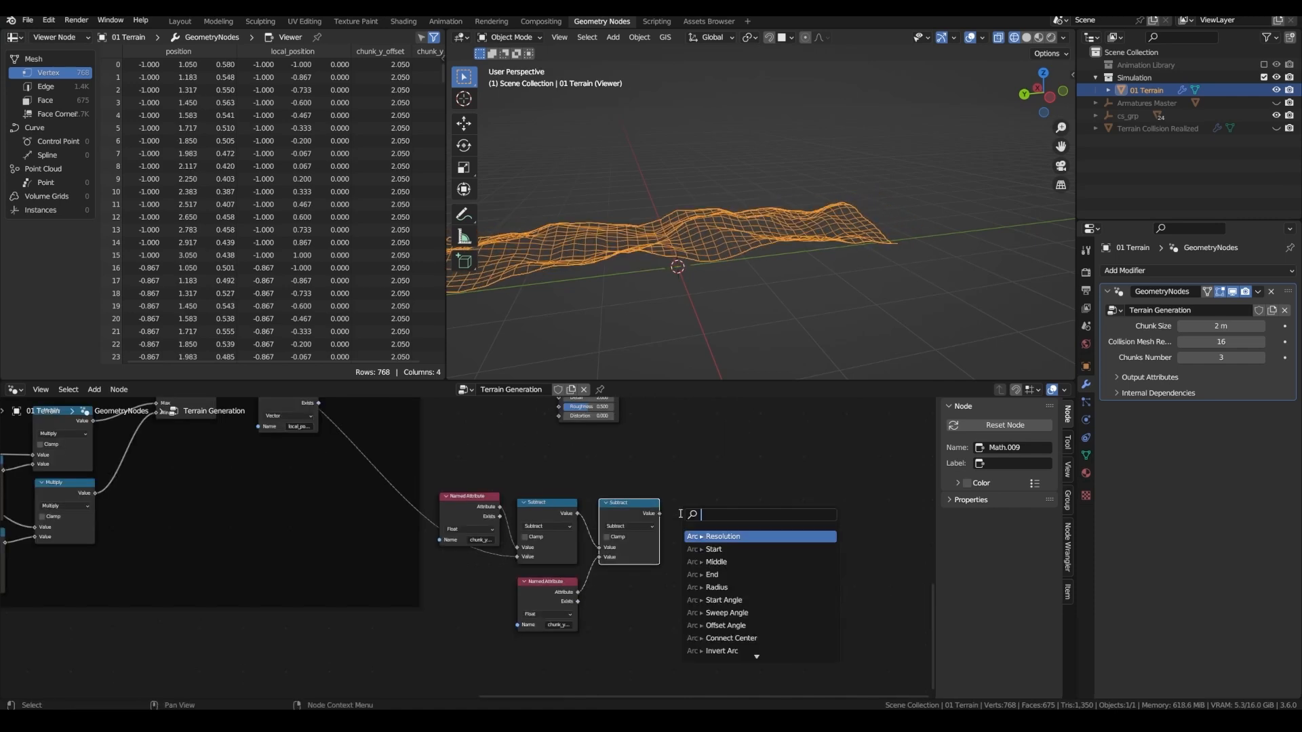
text(com)
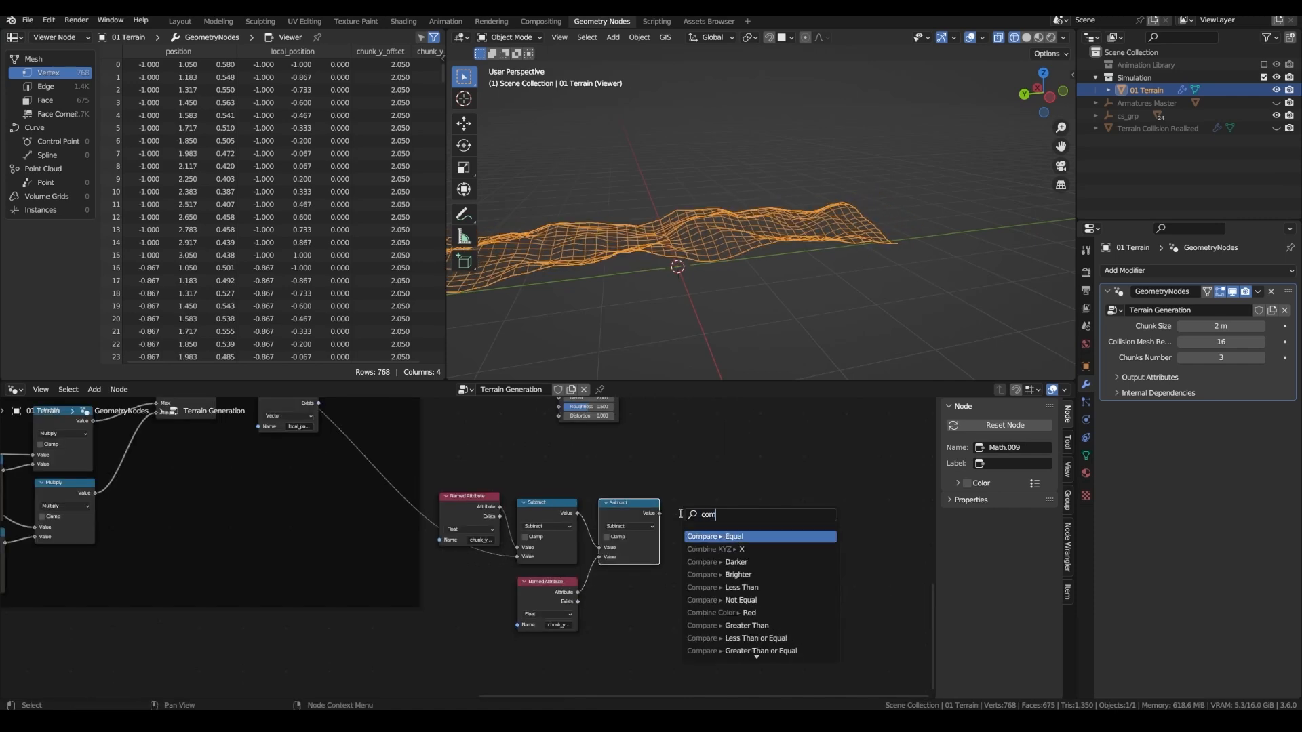
text(bi)
key(Down)
key(Down)
key(Return)
click(680, 514)
middle_drag(685, 514, 624, 576)
Connect the Combine XYZ vector to the Noise Texture's Vector and play the animation to check the chunk heights
drag(679, 575, 686, 567)
drag(510, 461, 506, 445)
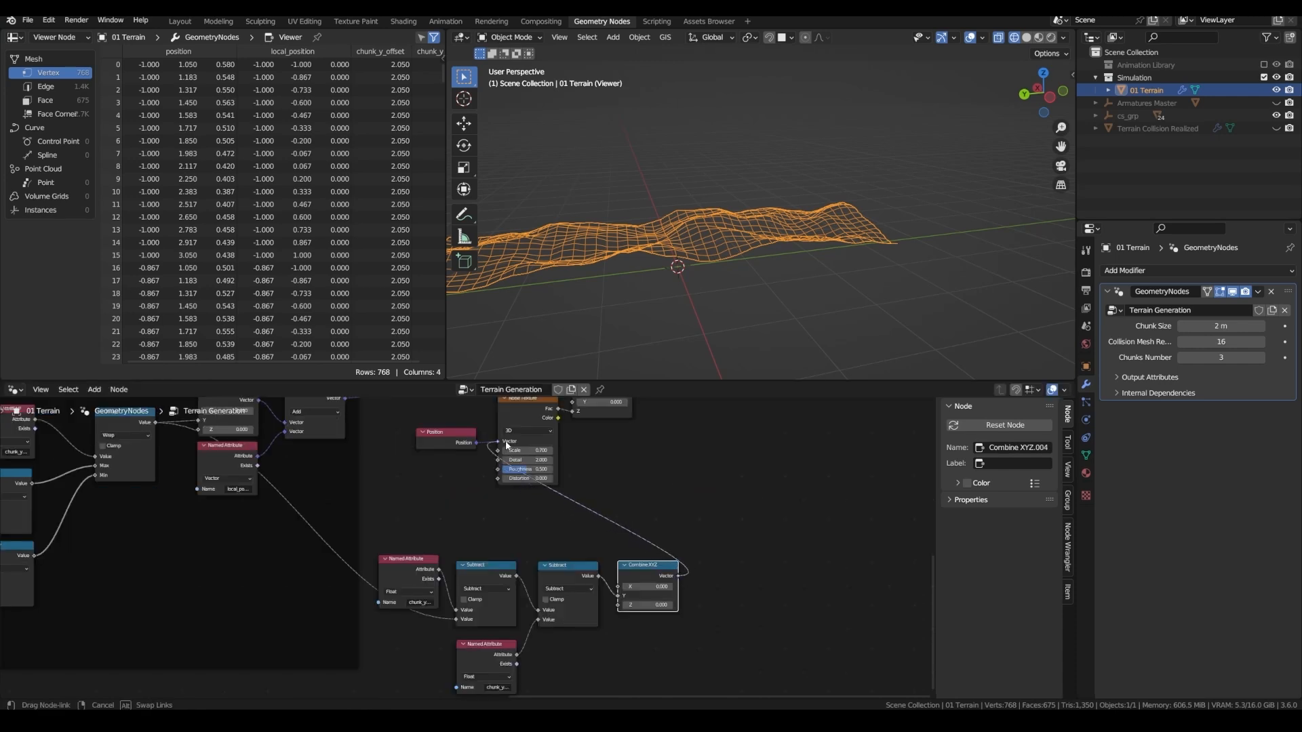
drag(507, 445, 506, 445)
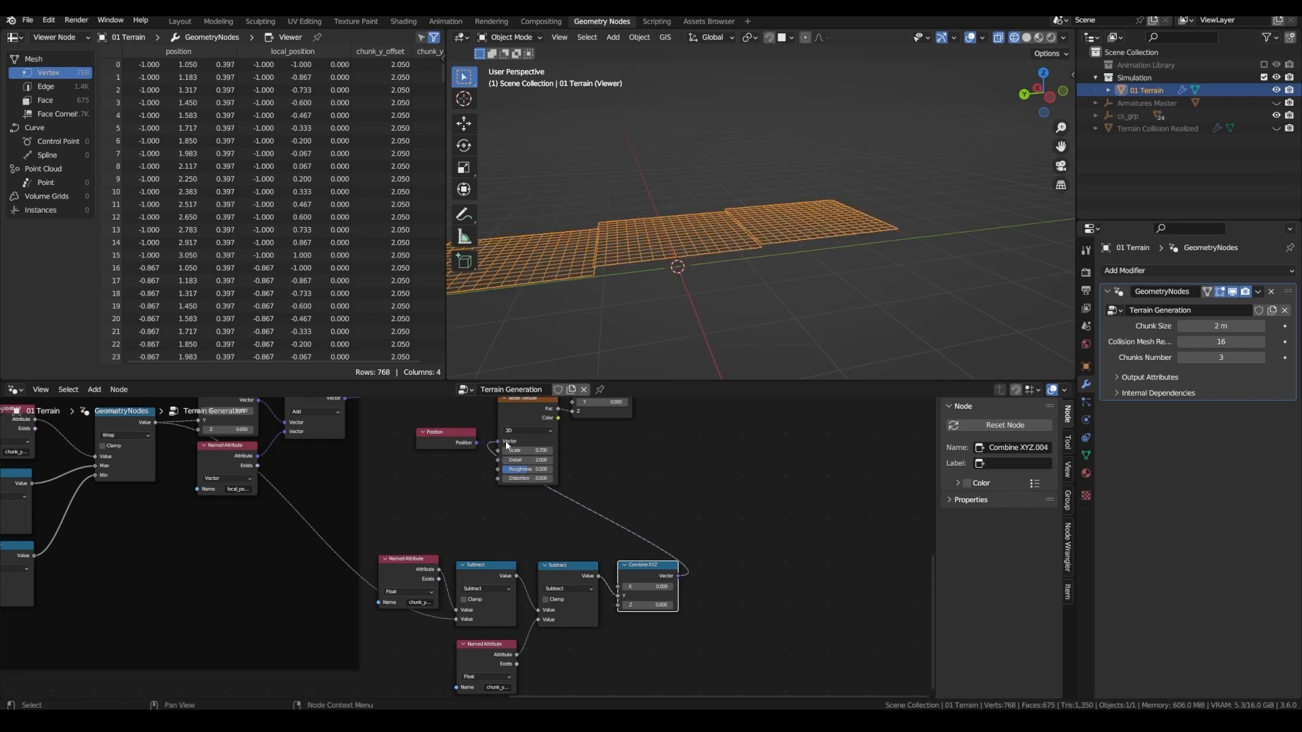
key(space)
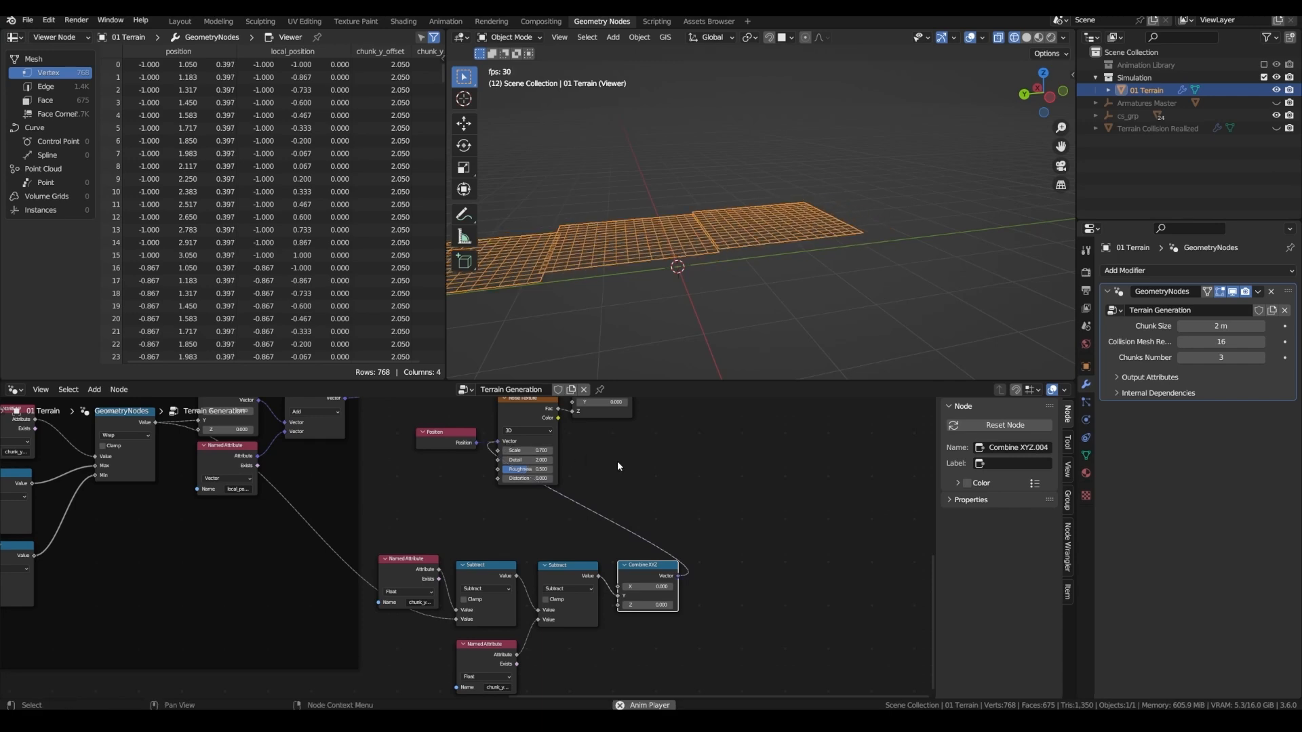
key(space)
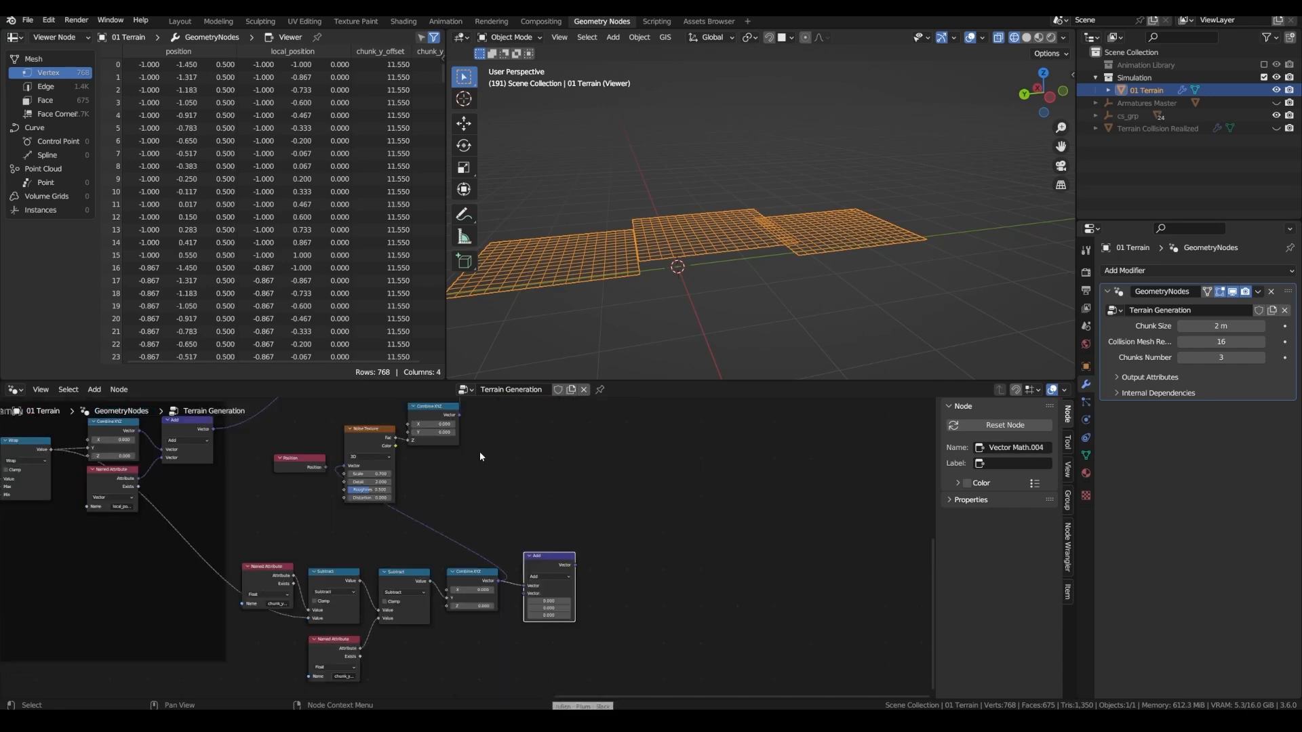
Duplicate the local_position Named Attribute and feed it into the vector Add node between Combine XYZ and Noise Texture
middle_drag(258, 470, 358, 421)
scroll(356, 424, up, 3)
click(184, 430)
key(shift+d)
click(494, 518)
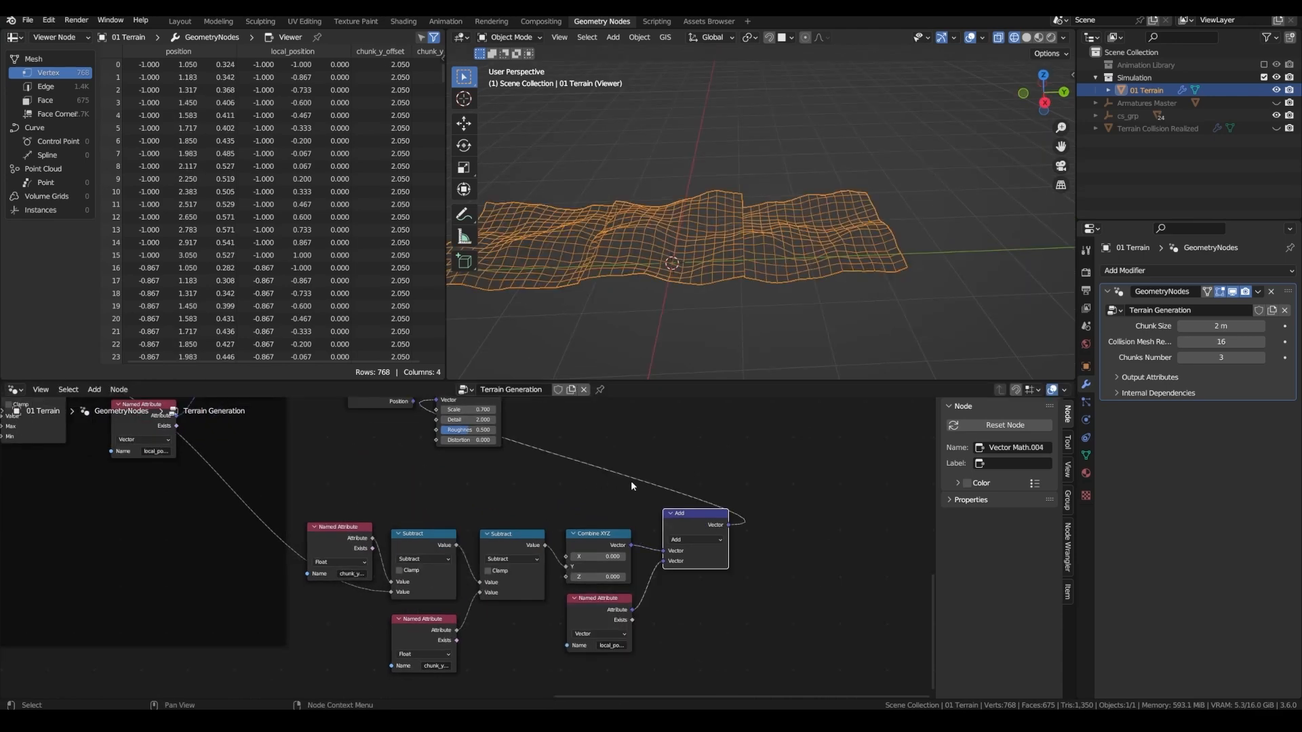
Change the vector Add node's operation to Subtract and play the animation to check that the noise stays continuous across chunks
middle_drag(637, 266, 611, 314)
click(705, 544)
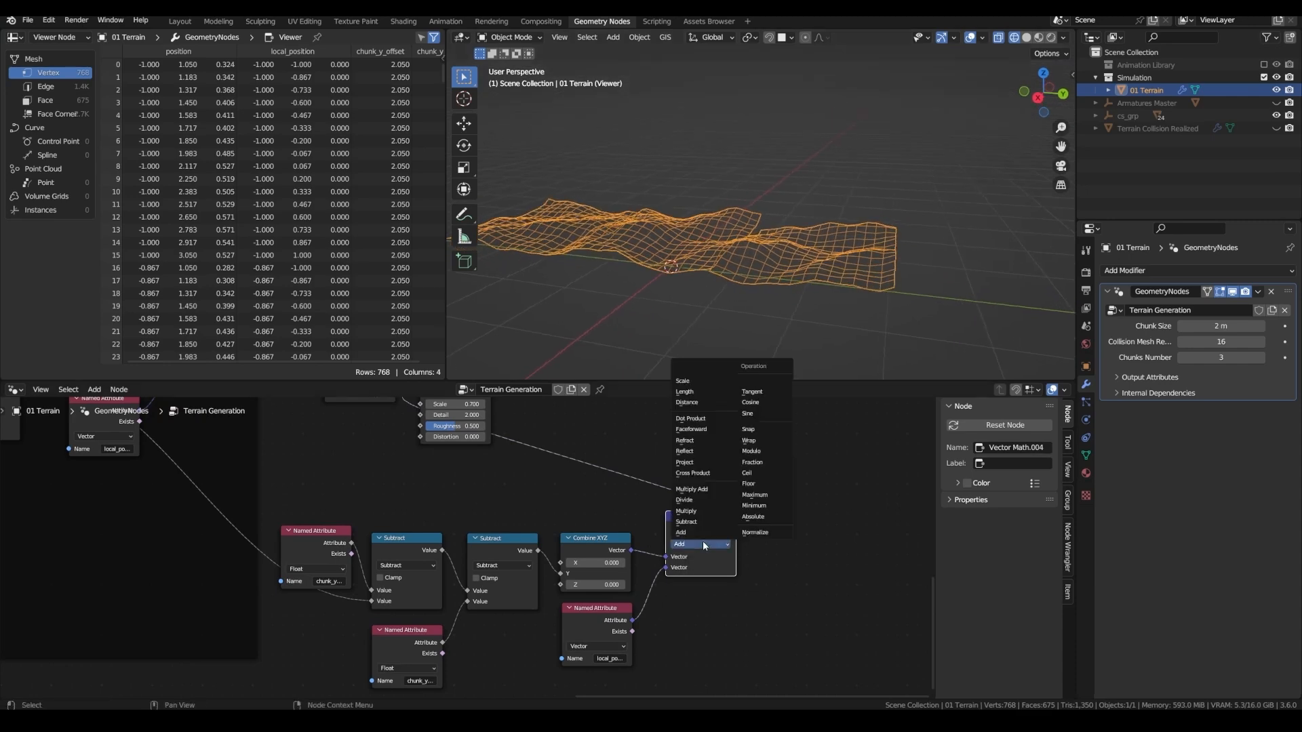
click(691, 522)
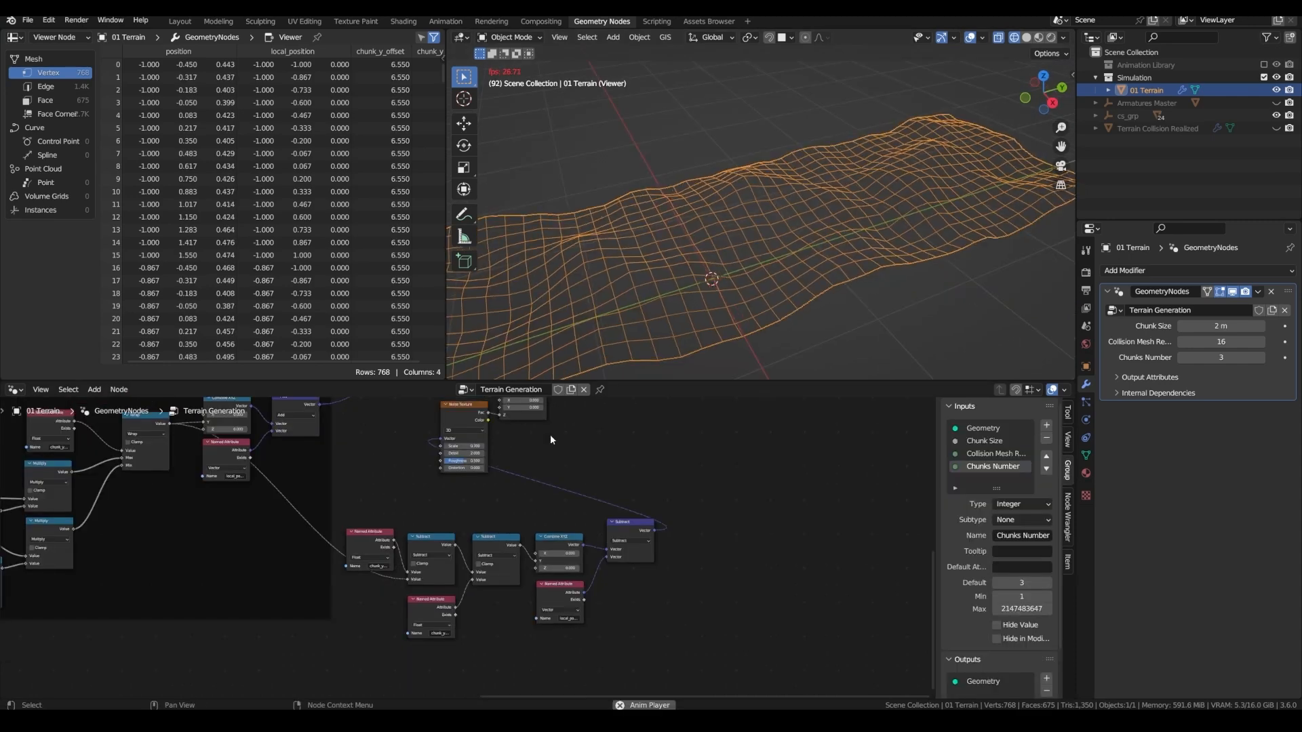
mouse_move(650, 253)
middle_down()
mouse_move(691, 234)
mouse_move(806, 238)
mouse_move(670, 239)
middle_up()
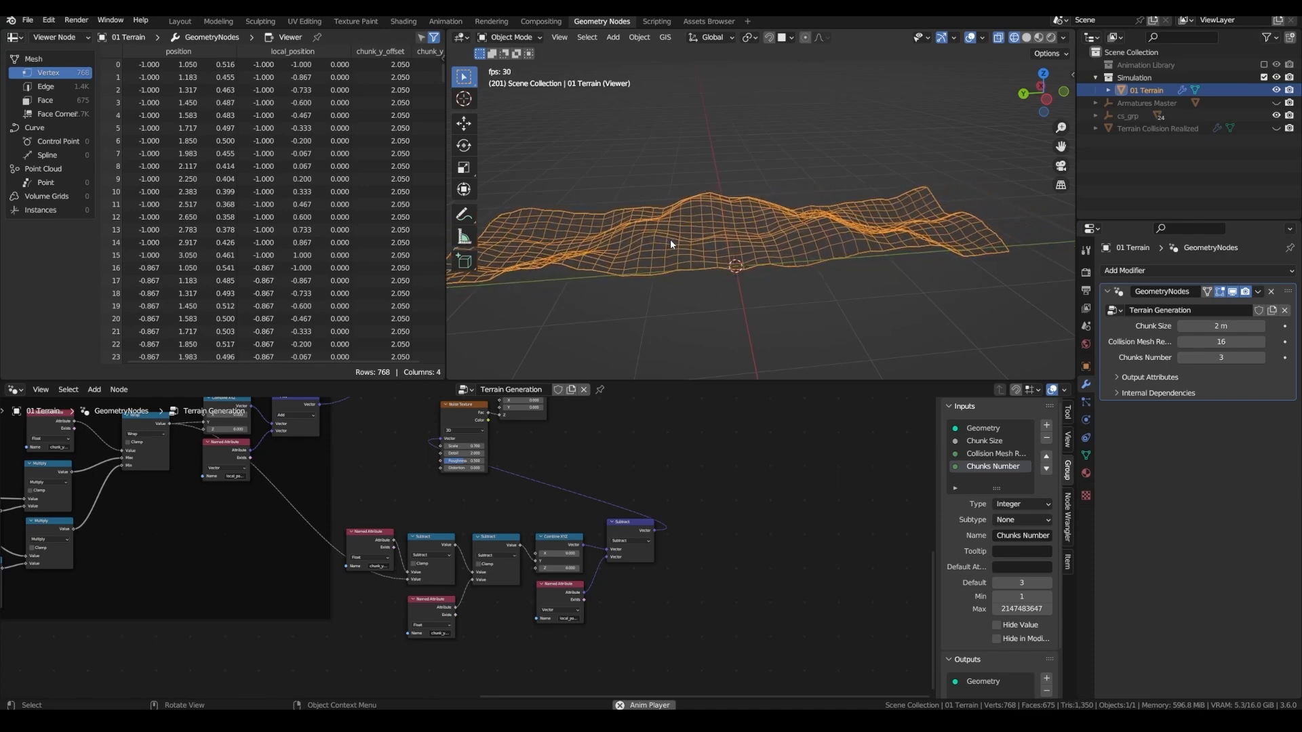
click(1085, 272)
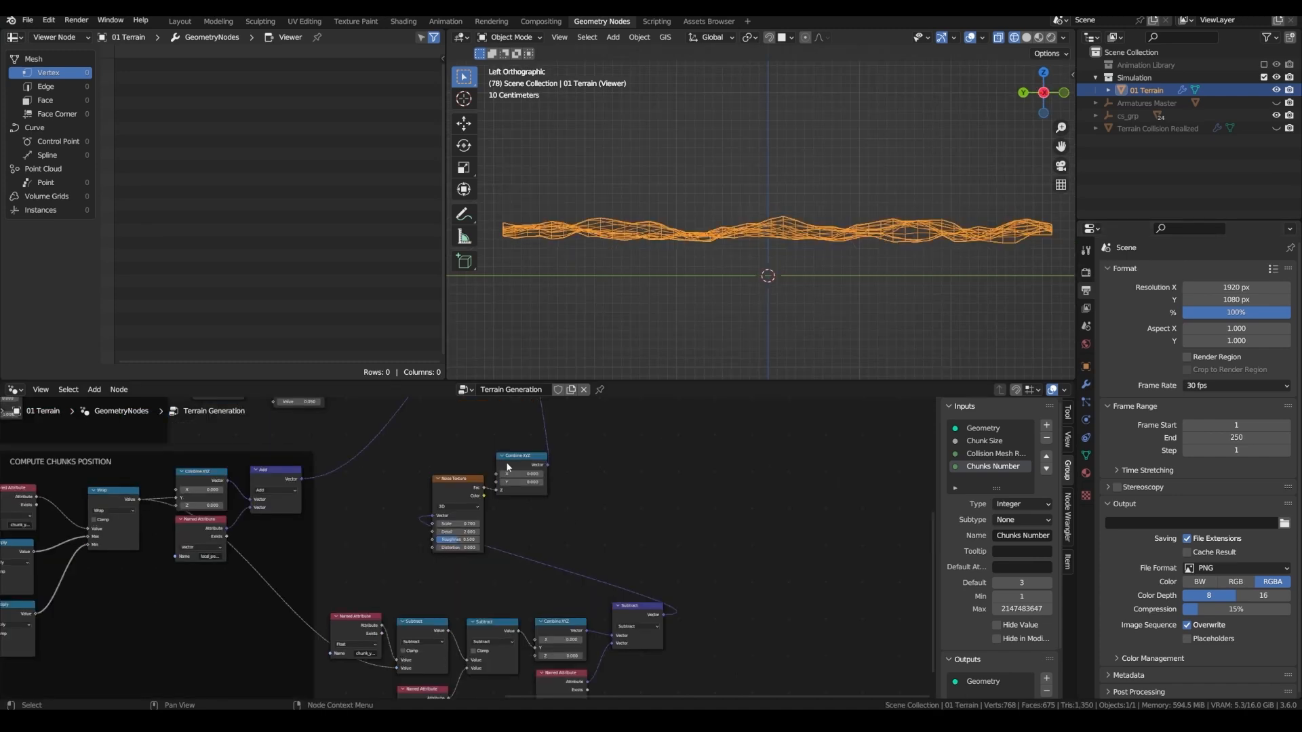
Insert a math Subtract node with value 0.5 between the Noise Texture's Fac output and the Combine XYZ node's Z input
scroll(508, 465, up, 3)
drag(509, 464, 556, 466)
scroll(507, 492, up, 3)
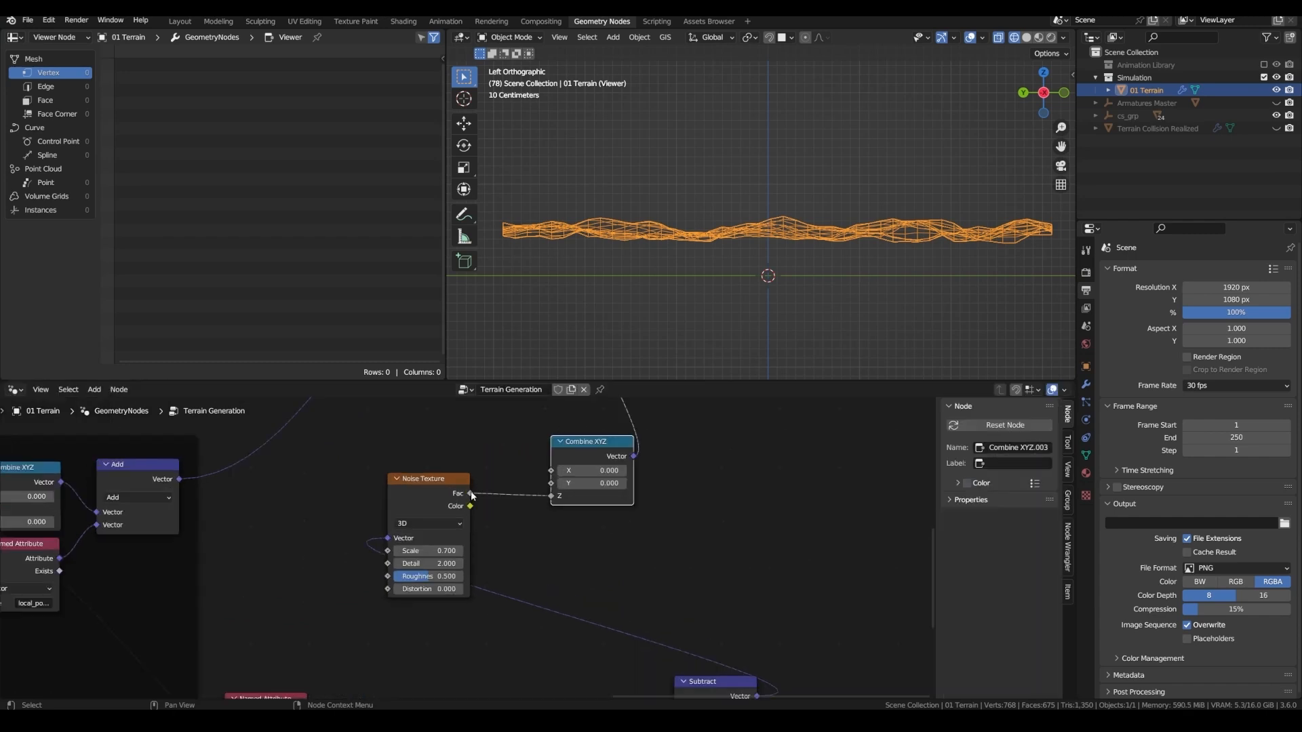
mouse_move(472, 496)
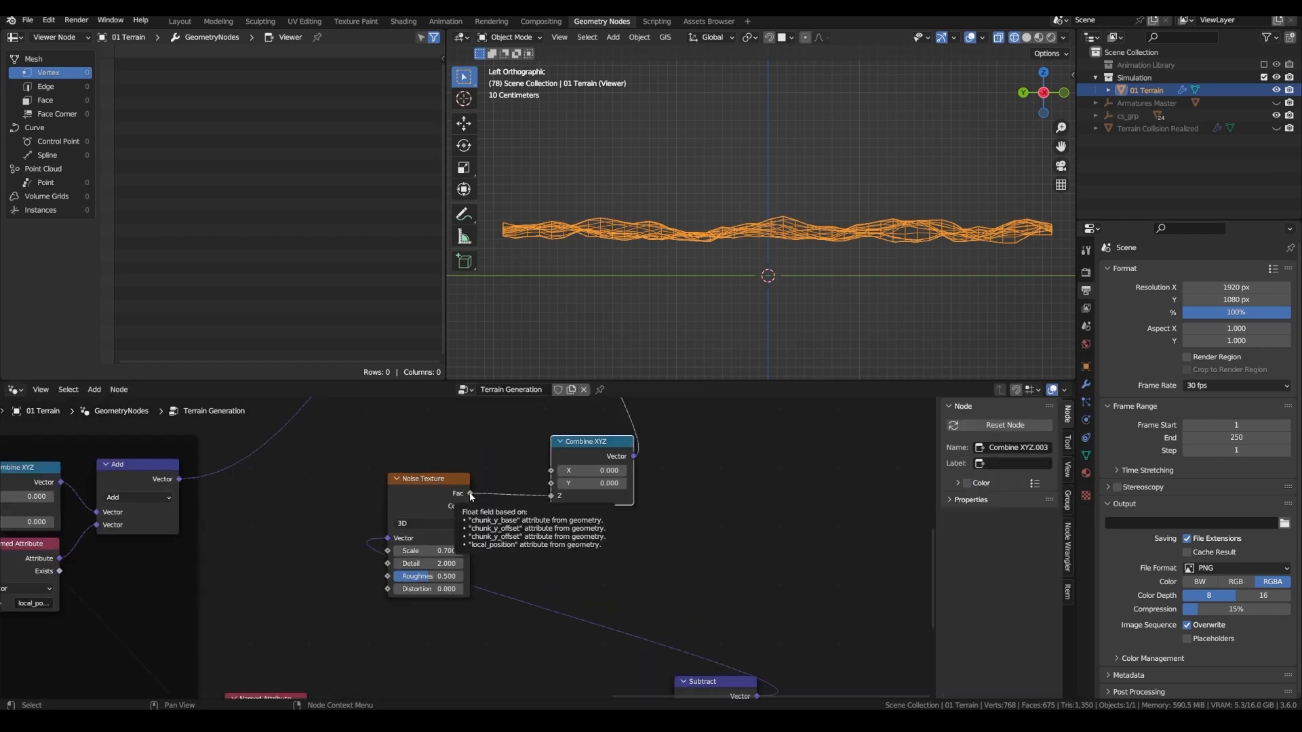
drag(471, 495, 505, 518)
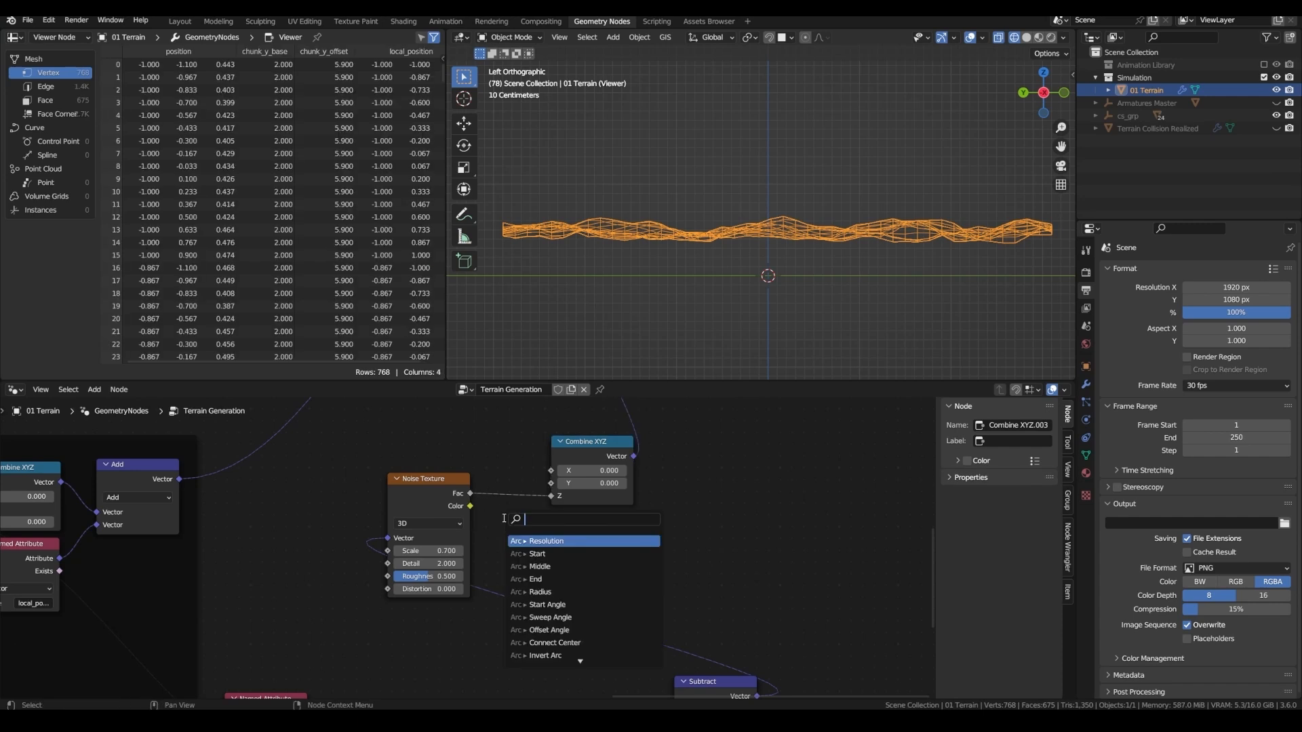
text(sub)
key(Return)
click(526, 495)
drag(600, 441, 664, 450)
mouse_move(581, 493)
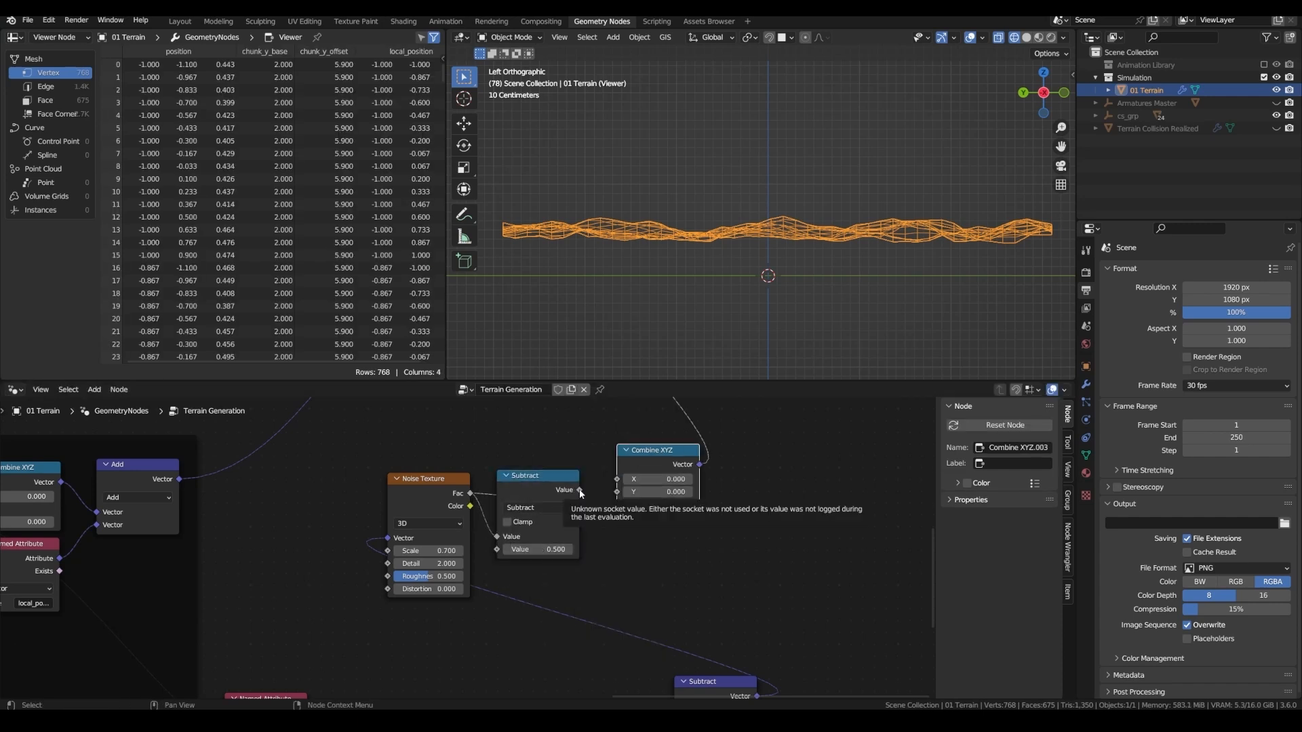
drag(580, 493, 617, 506)
drag(579, 496, 709, 462)
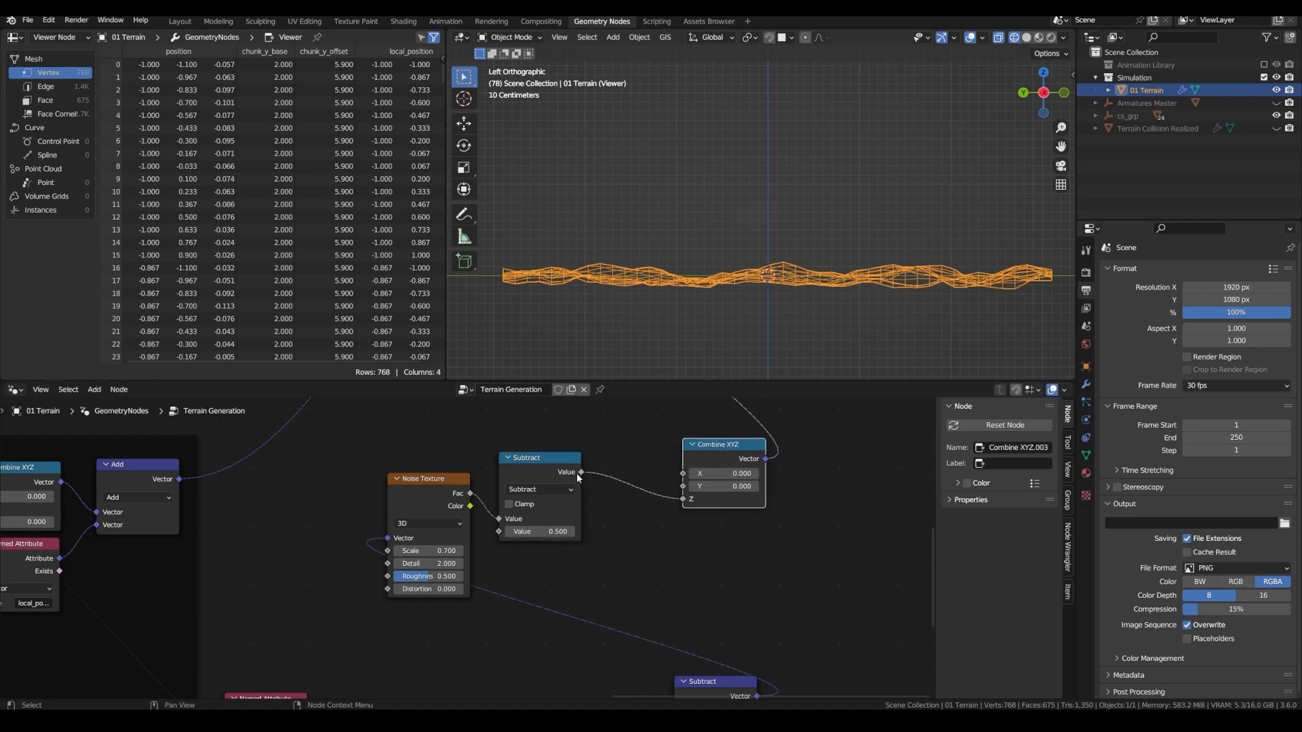
Insert a math Multiply node between Subtract and Combine XYZ and set its value to 2.5
drag(579, 473, 648, 495)
text(mult)
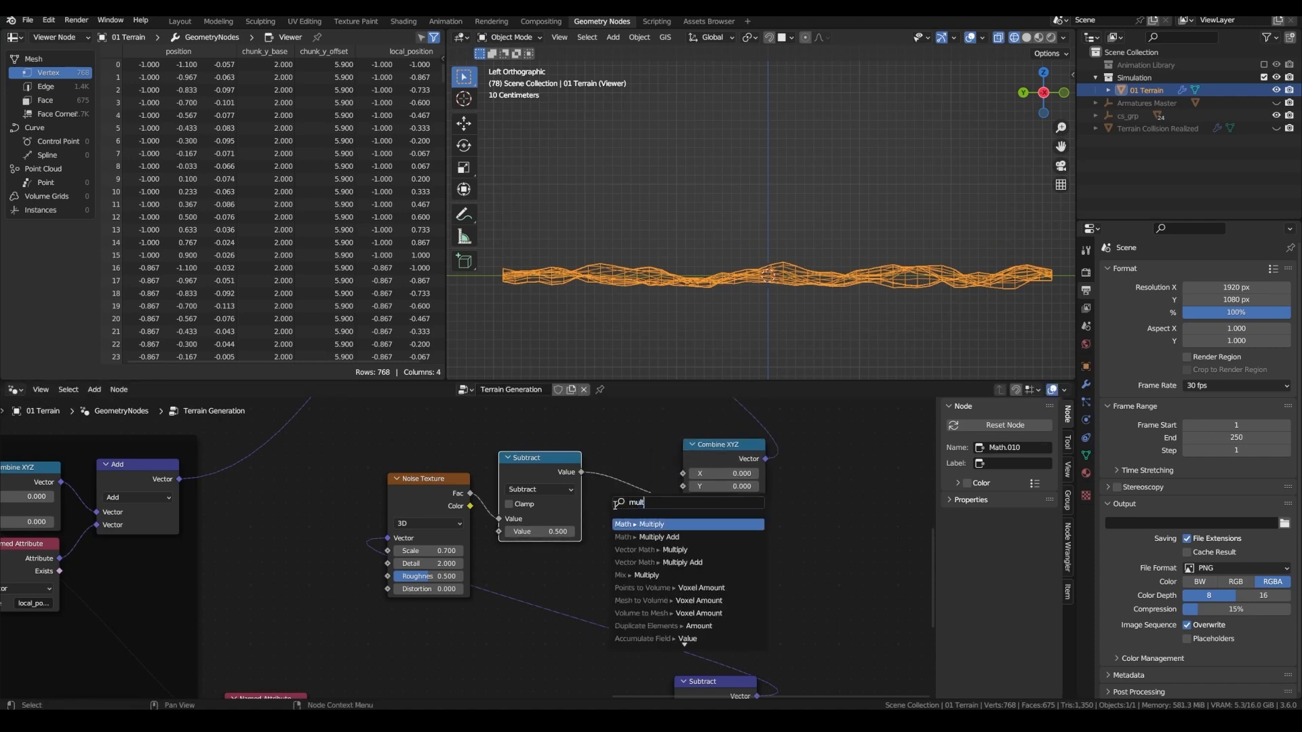
key(Return)
click(673, 457)
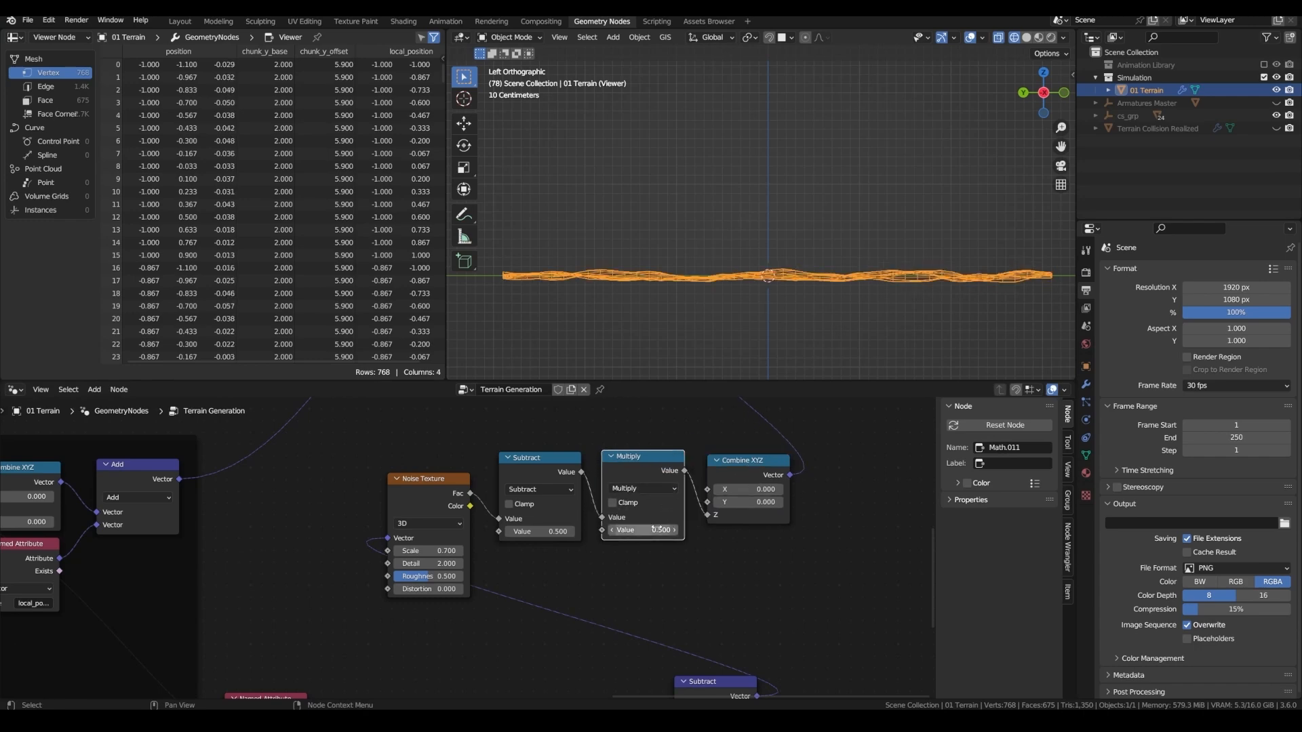
drag(655, 530, 723, 530)
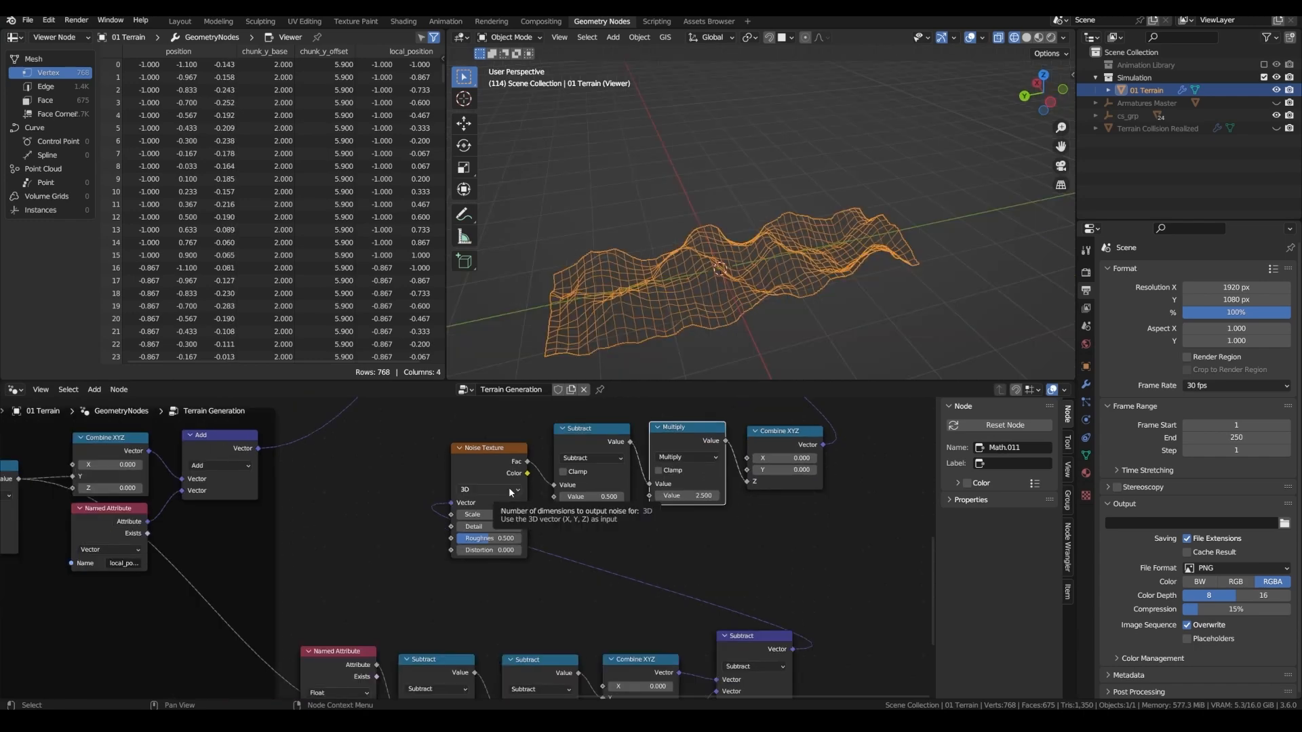
Switch the Noise Texture to 4D and set its W value to -3.25
click(512, 491)
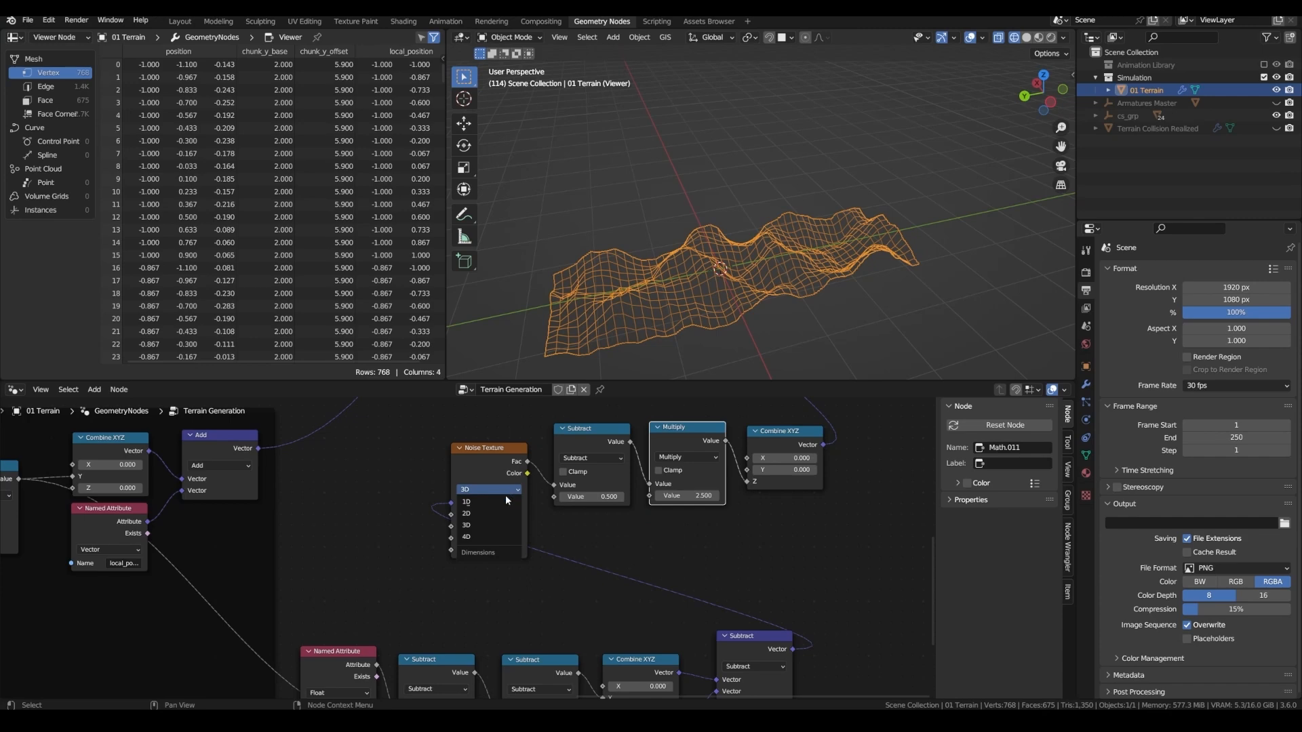
click(480, 539)
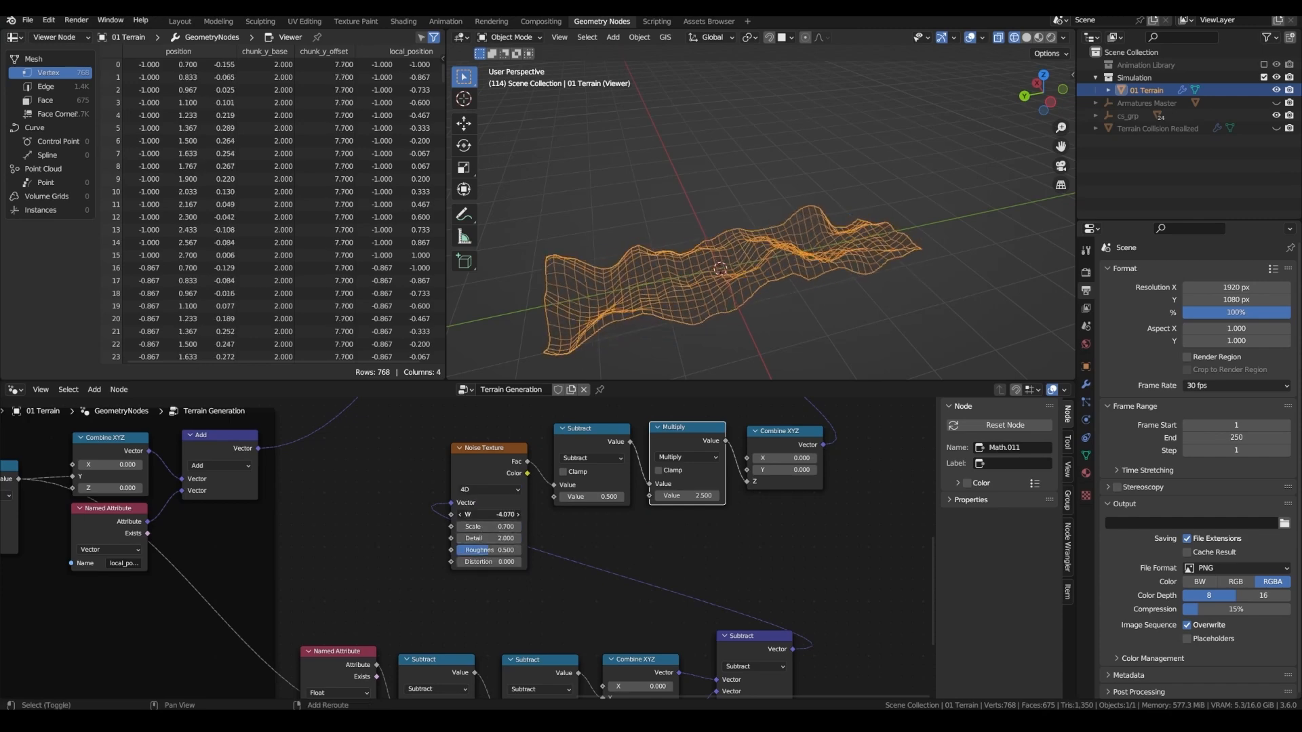
drag(488, 515, 549, 514)
Group the Noise Texture, Subtract and Multiply nodes and expose the noise settings and Multiply value through Group Input nodes
drag(316, 480, 503, 606)
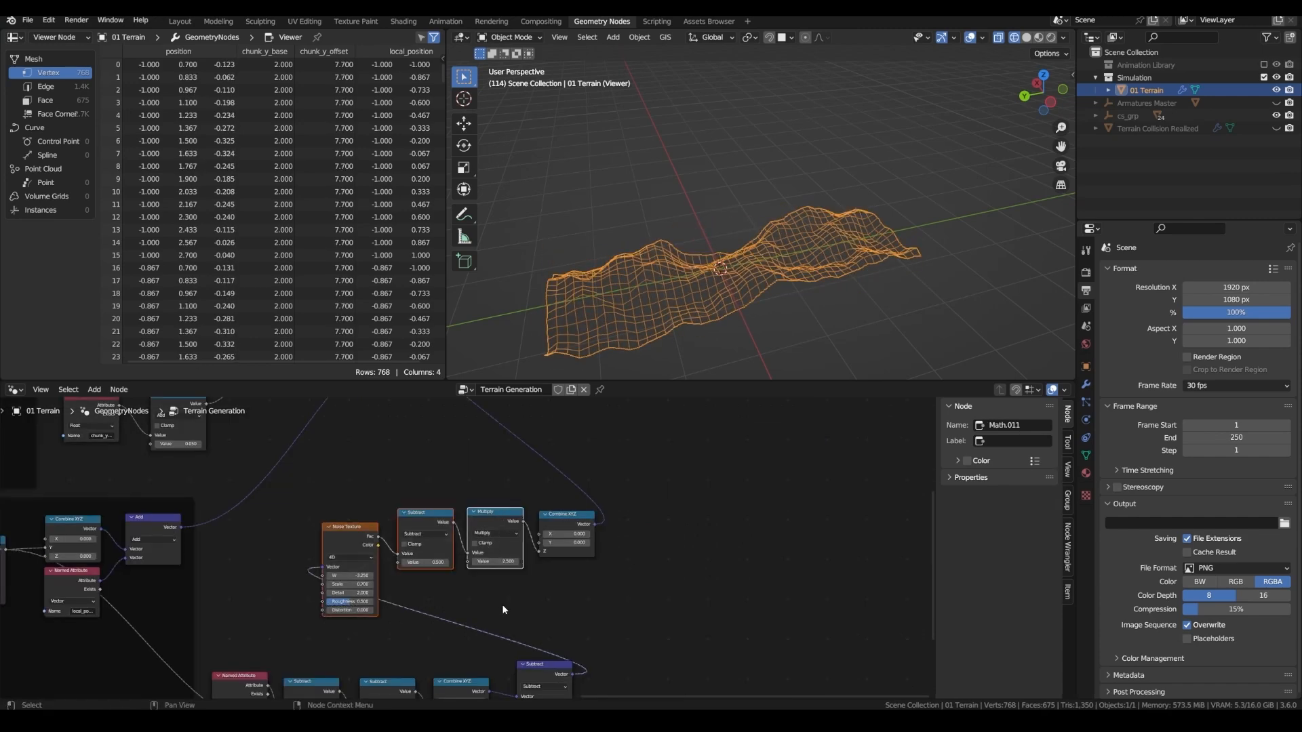
key(ctrl+g)
drag(377, 500, 411, 563)
drag(377, 523, 381, 529)
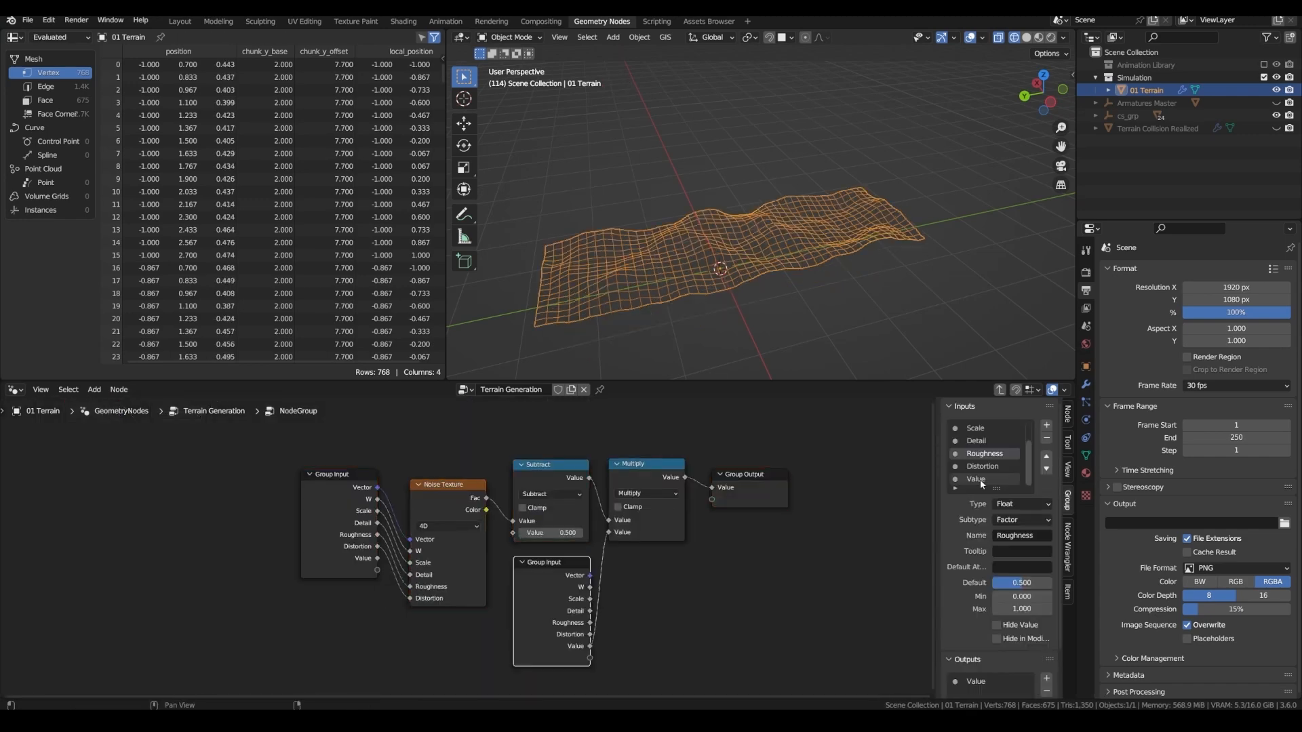
Rename the group's Value input to Height and name the node group Noise Centered
double_click(977, 479)
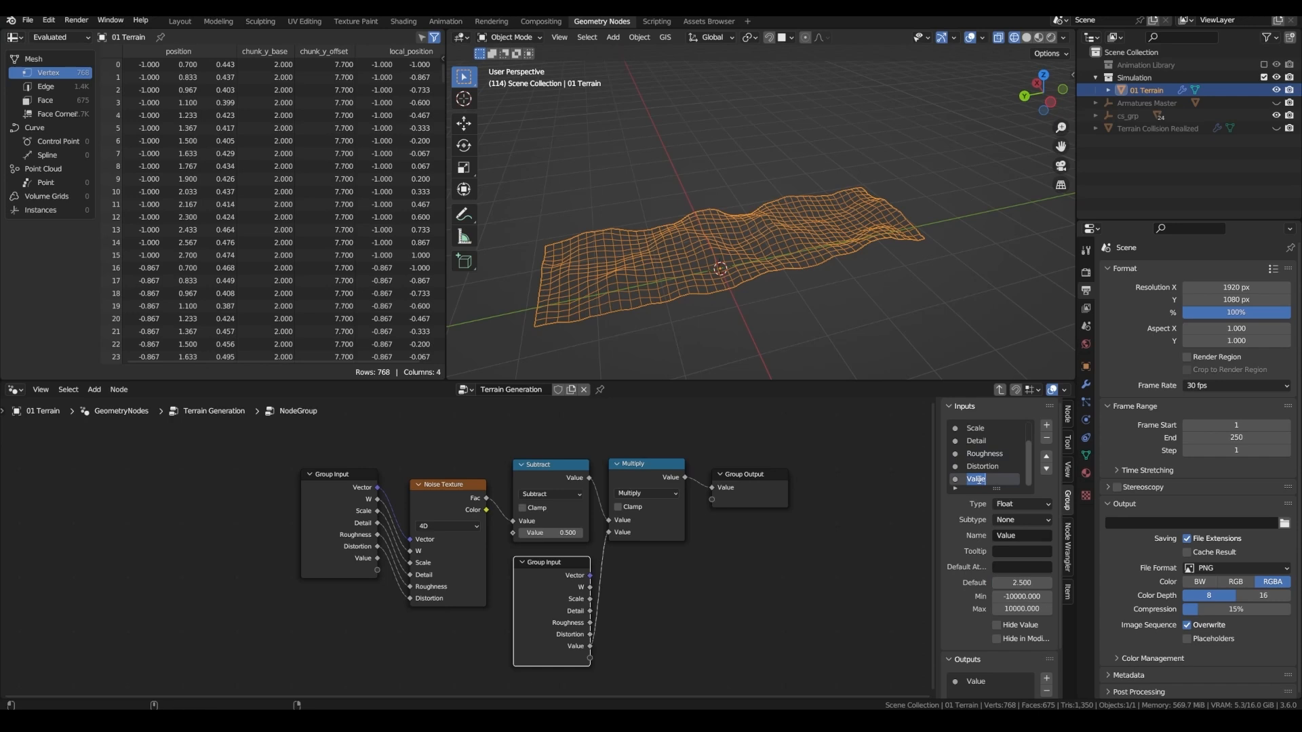
key(Tab)
double_click(447, 547)
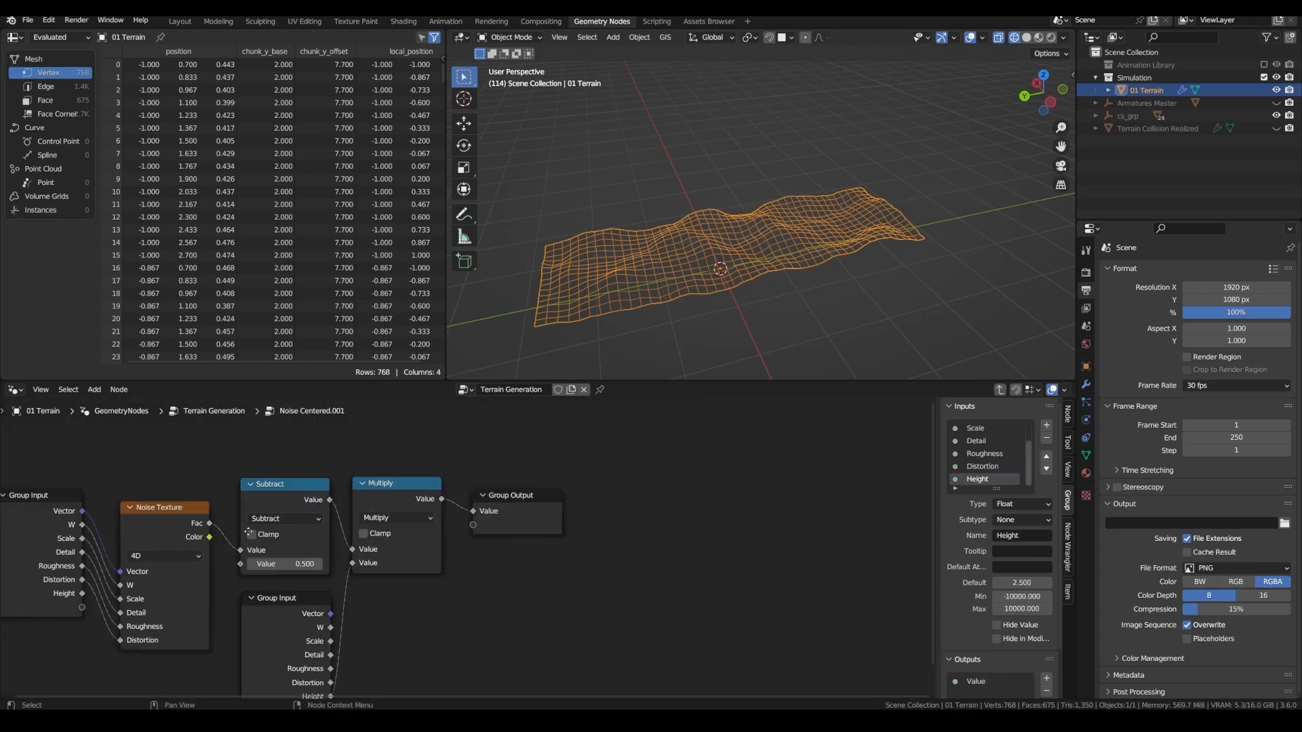
Inside the noise group, run the Noise Texture's Color through vector Subtract and Multiply nodes for a Vector output
middle_drag(247, 539, 286, 612)
drag(248, 613, 257, 595)
drag(275, 448, 274, 445)
text(subtr)
key(Return)
click(318, 496)
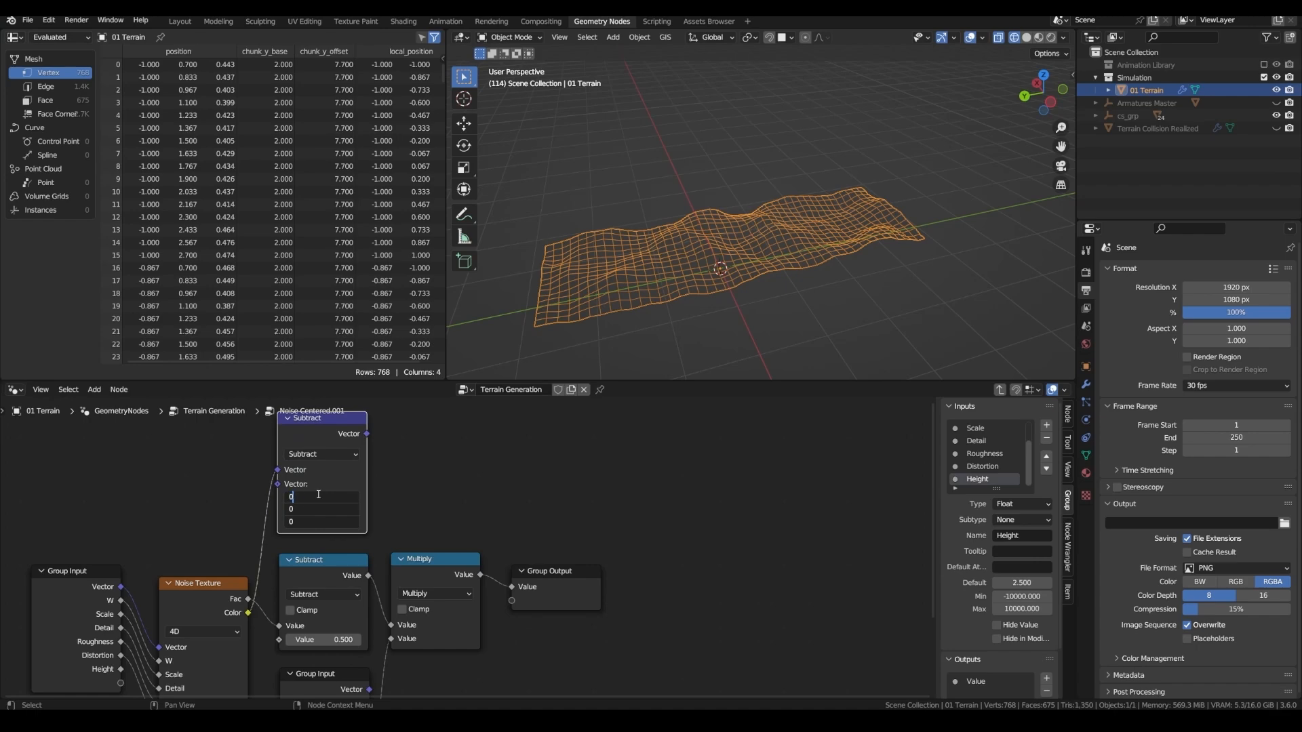
key(Return)
drag(367, 434, 401, 459)
text(mult)
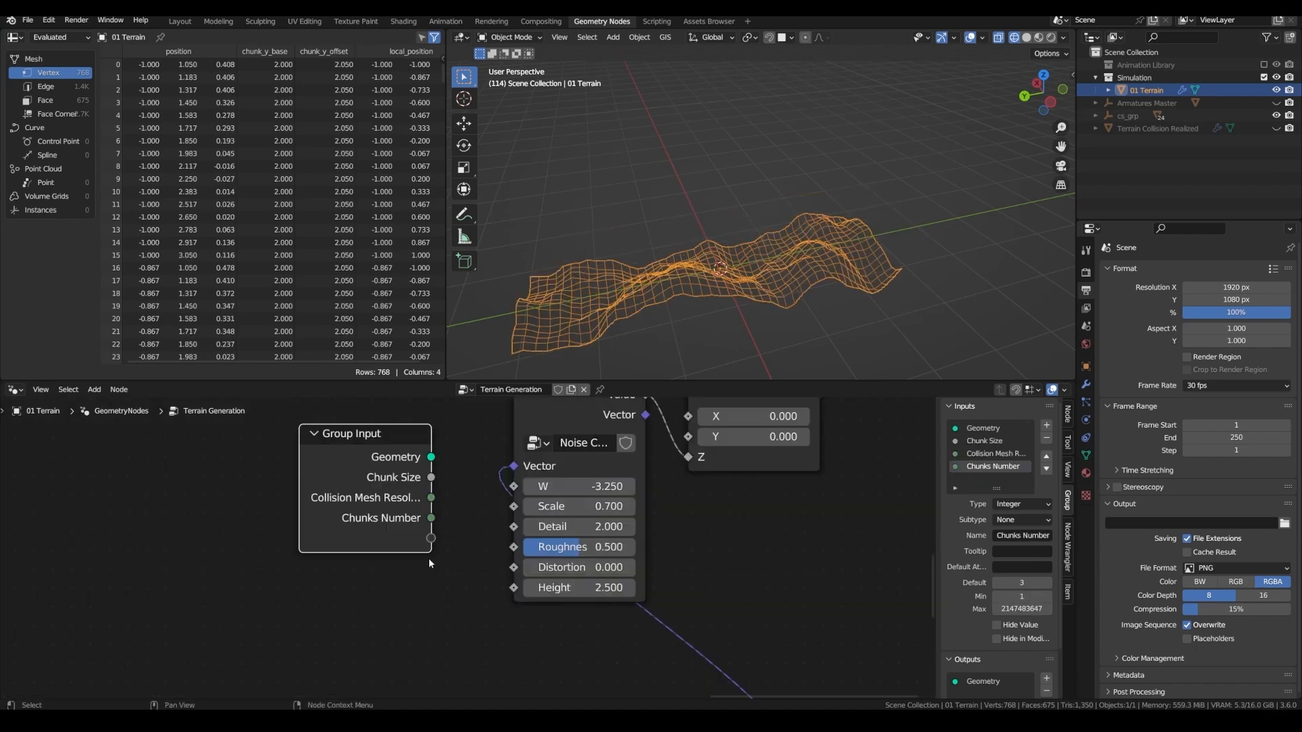
Expose the noise group's W, Scale, Detail, Roughness, Distortion and Height as modifier inputs through a Group Input node
drag(430, 539, 510, 507)
drag(431, 578, 513, 547)
drag(431, 618, 515, 584)
scroll(556, 568, down, 1)
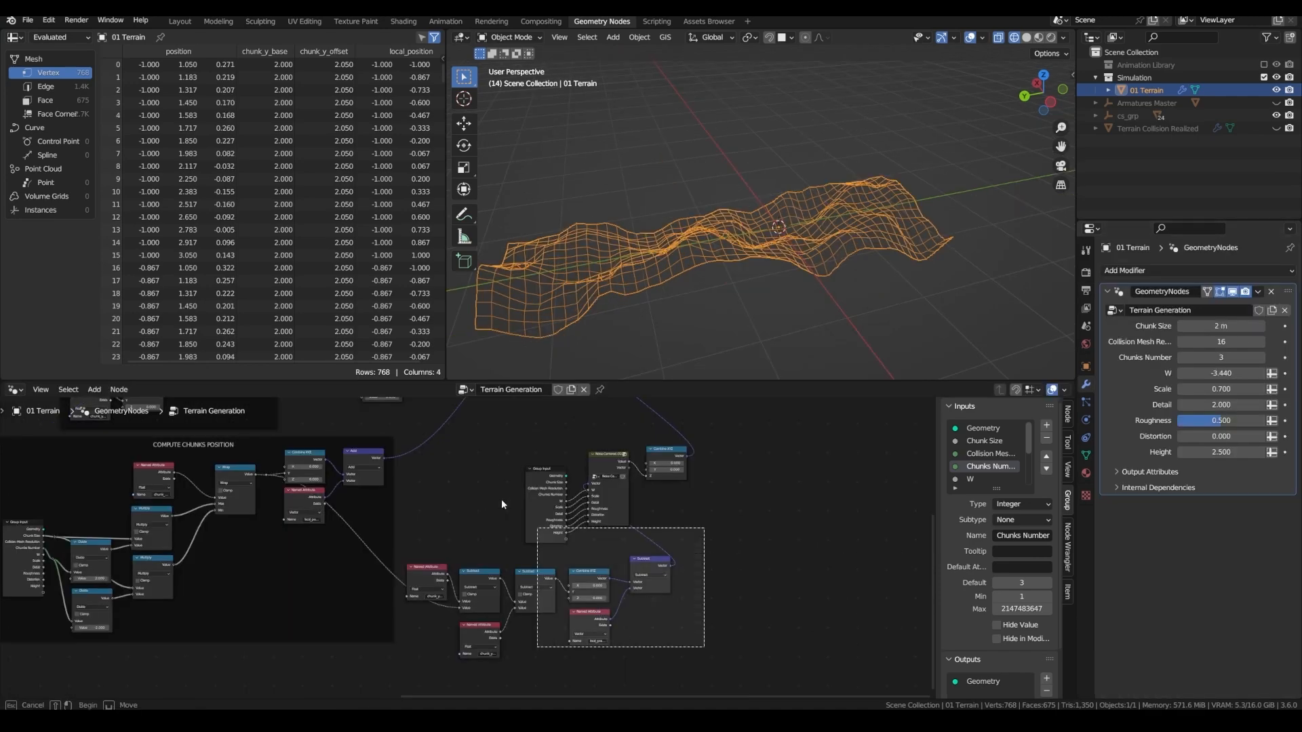
Join the noise height nodes in a frame labelled COMPUTE TERRAIN HEIGHT
drag(502, 504, 442, 446)
key(ctrl+j)
click(1067, 415)
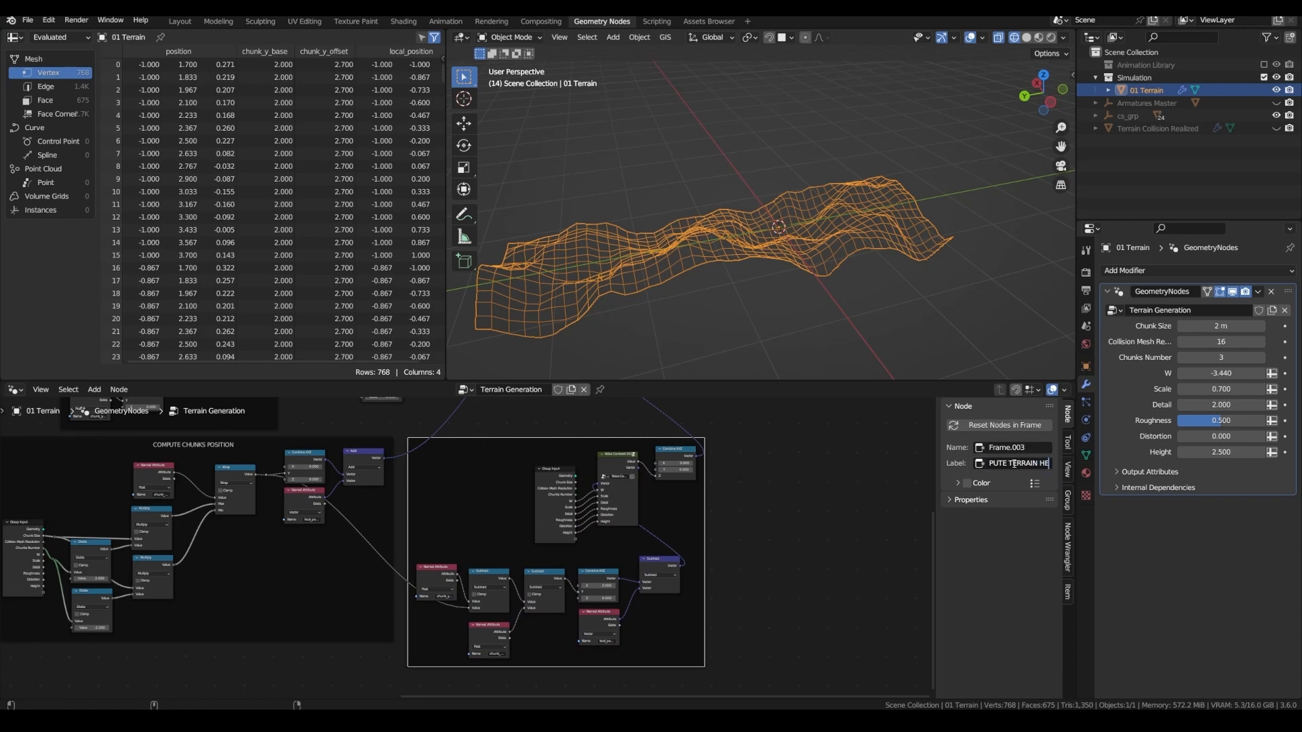
Rearrange the noise group, its Group Input and the final Combine XYZ in a row after the vector Subtract node
drag(383, 602, 578, 502)
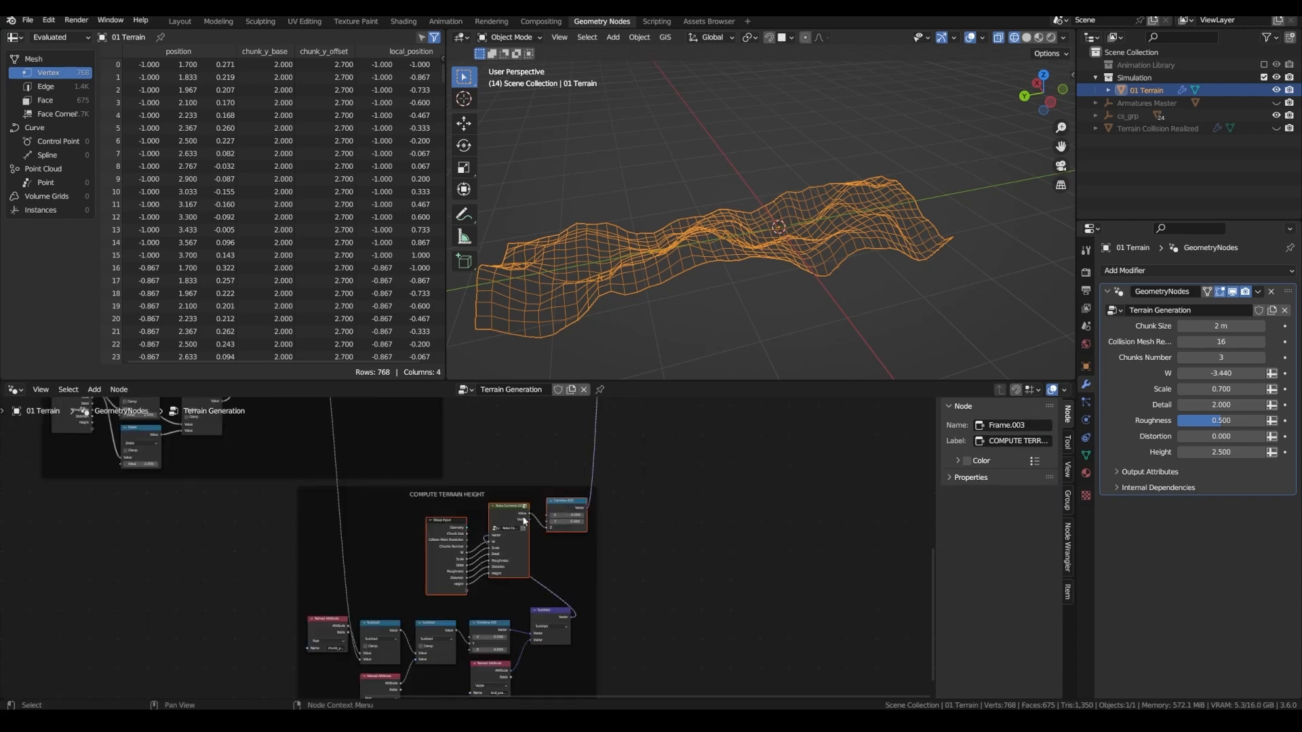
key(g)
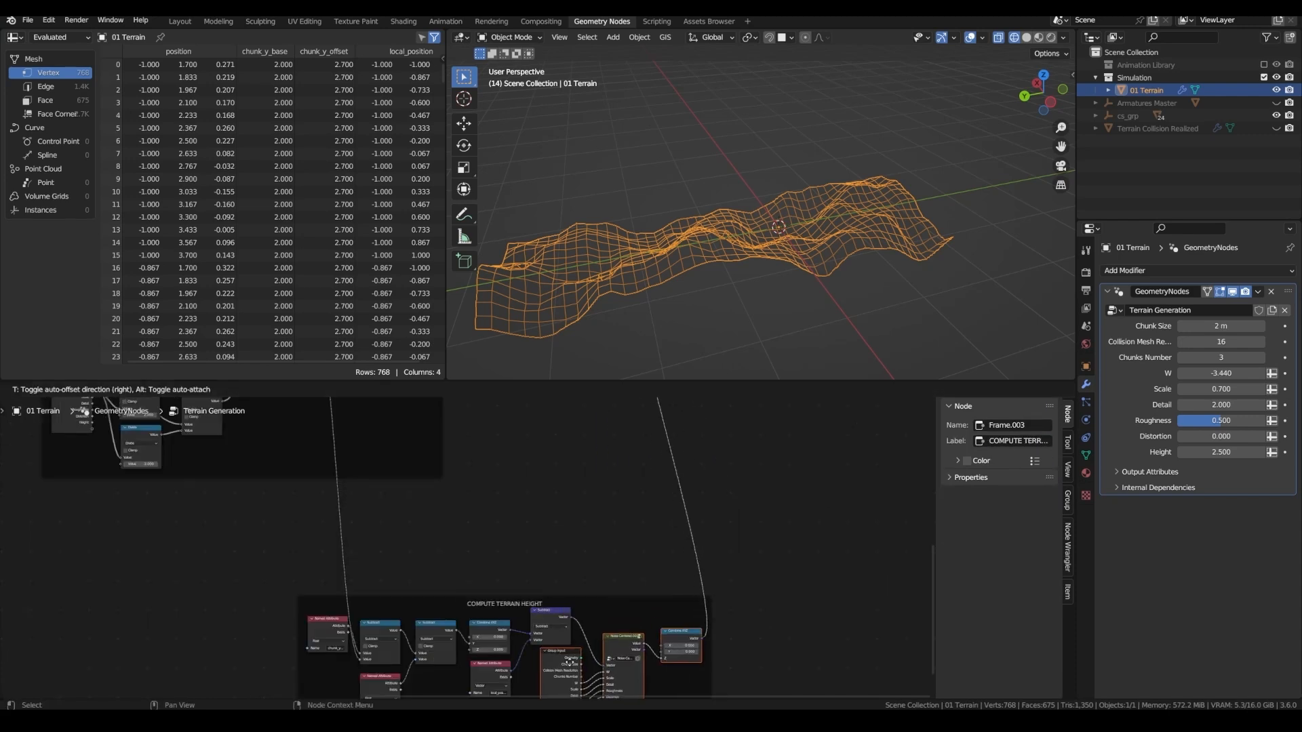
click(570, 662)
scroll(529, 583, down, 4)
key(g)
click(542, 501)
scroll(482, 522, up, 2)
key(g)
click(483, 542)
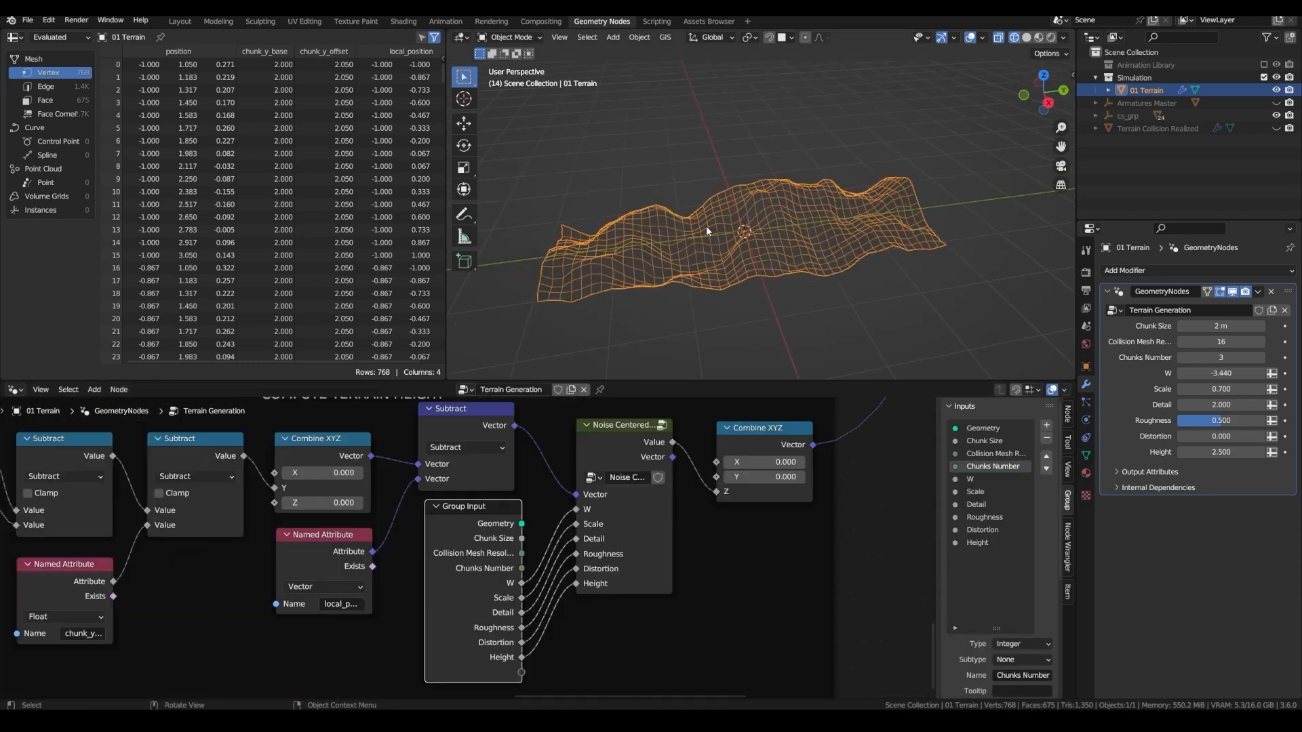
Add a new float input to the Terrain Generation group and name it X Compression
middle_drag(706, 226, 780, 261)
scroll(984, 503, down, 2)
click(985, 503)
scroll(1022, 478, up, 2)
click(1046, 429)
double_click(988, 553)
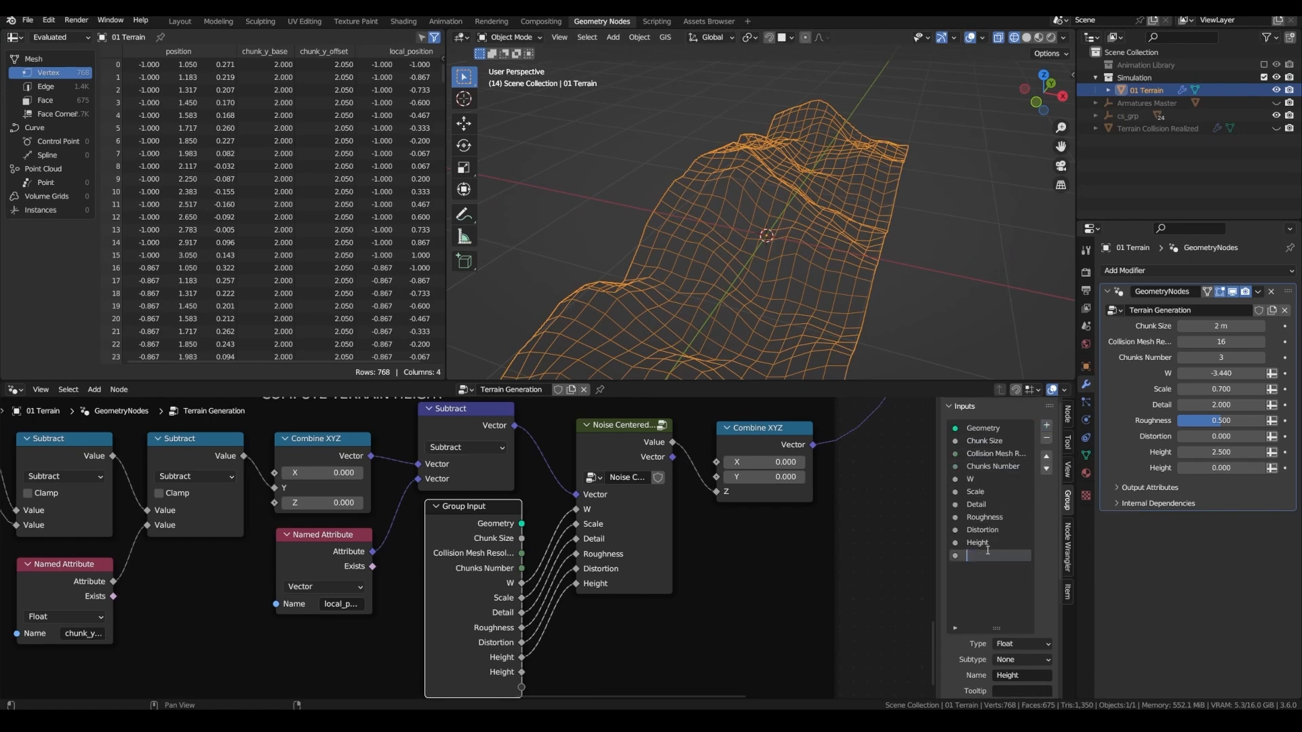
text(X Compression)
key(Return)
Move the X Compression input up the list to sit between Chunks Number and W
click(1046, 457)
click(1046, 457)
click(1046, 457)
click(1046, 457)
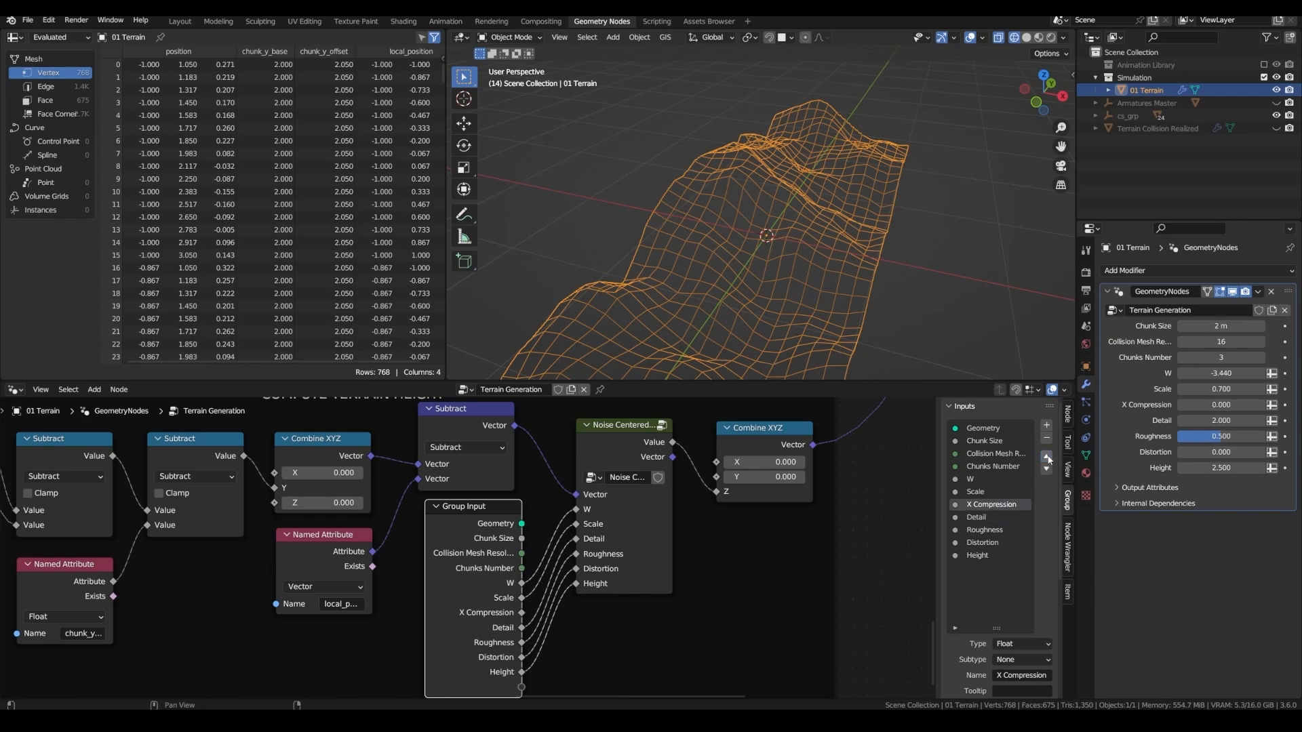
click(1046, 457)
click(1046, 457)
Add a Combine XYZ node with X Compression as its X input and Y and Z set to 1
scroll(510, 579, down, 1)
key(shift+a)
text(comc)
key(BackSpace)
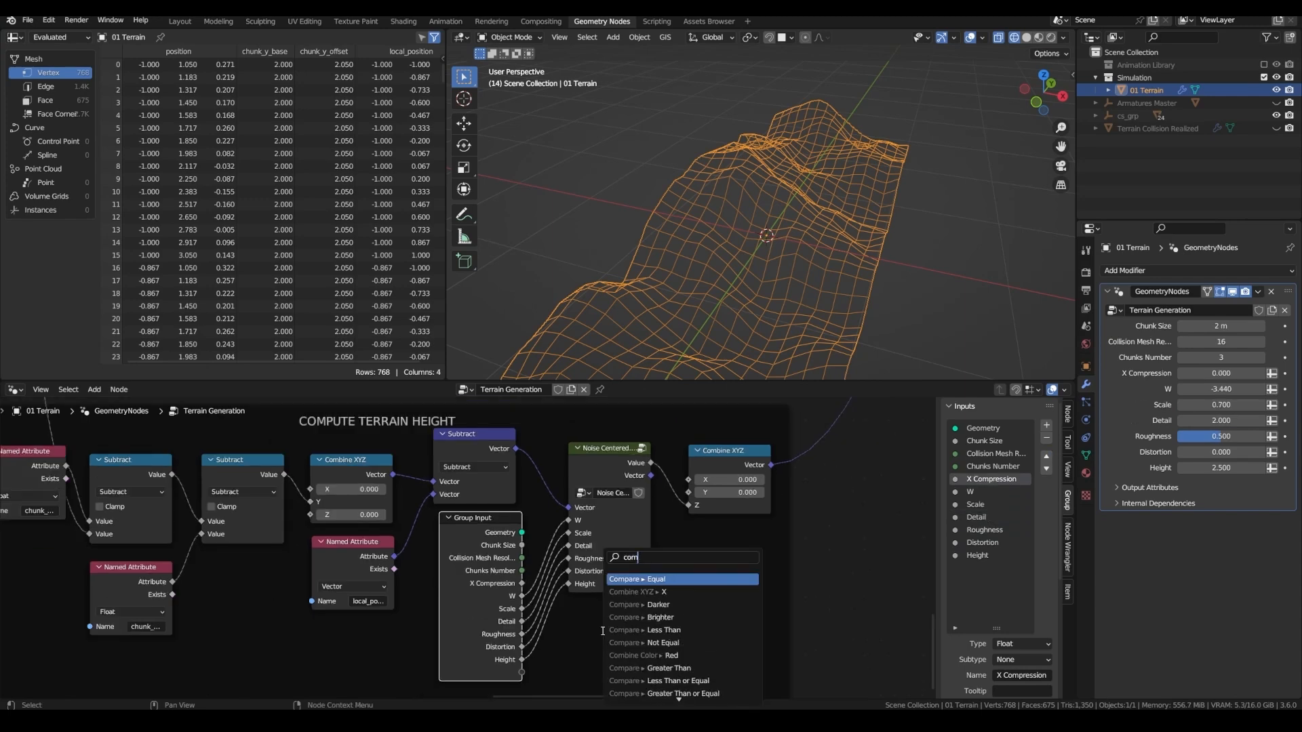
click(622, 593)
click(603, 586)
middle_drag(604, 586, 586, 539)
click(612, 610)
text(1)
click(608, 619)
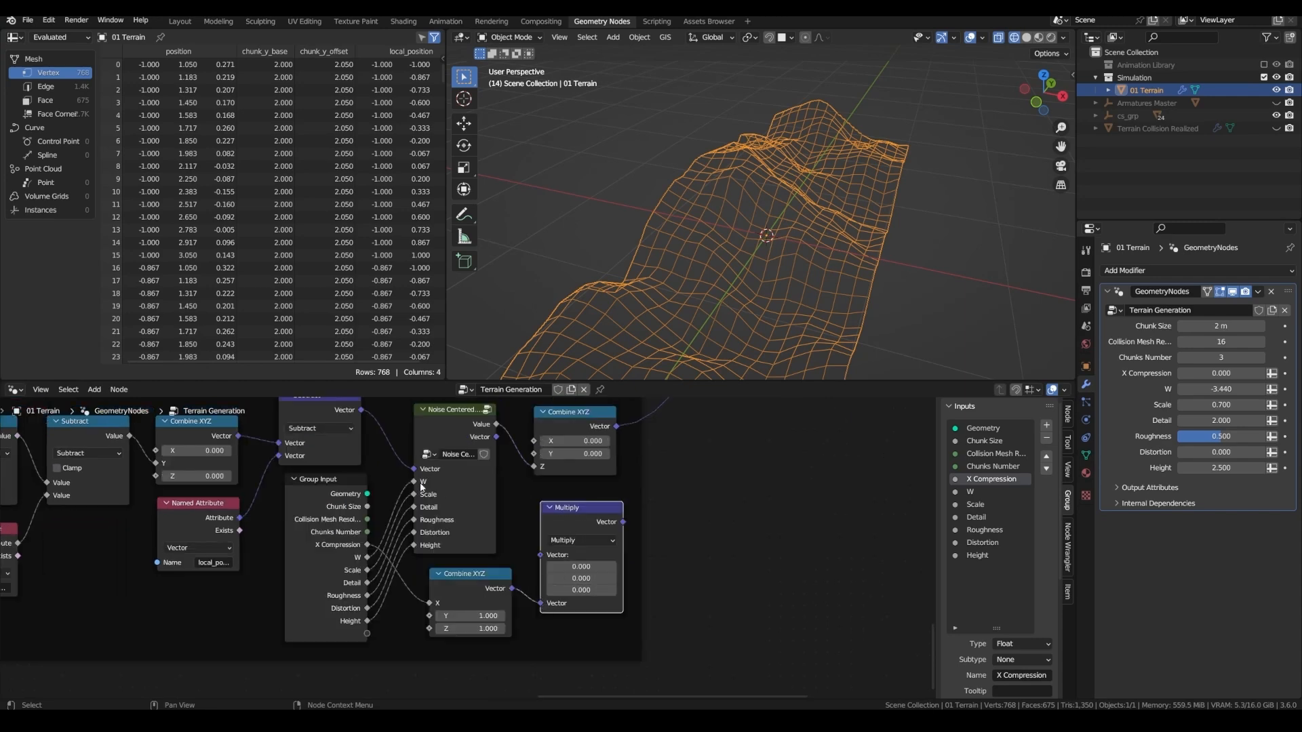
Multiply the vector Subtract result by the compression vector and feed the product into the noise group's Vector input
middle_drag(376, 422, 384, 453)
drag(369, 442, 518, 568)
click(614, 573)
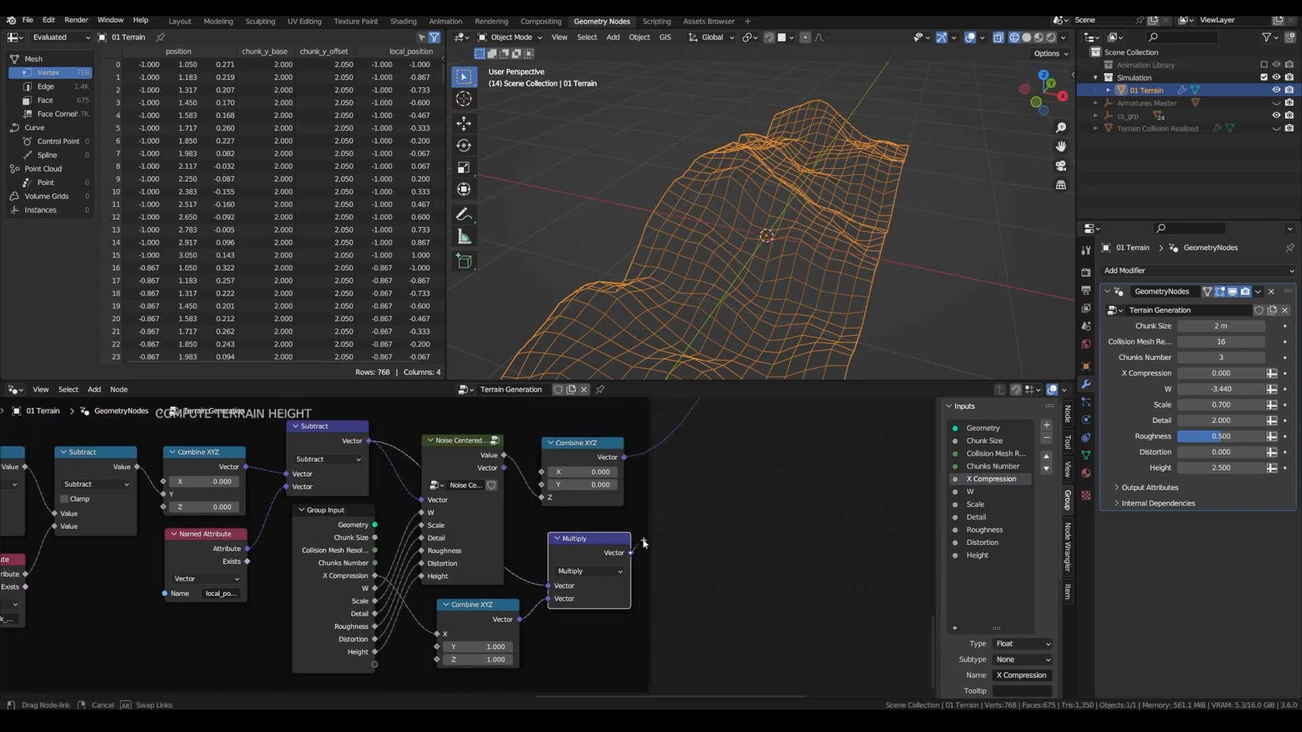
scroll(416, 502, down, 2)
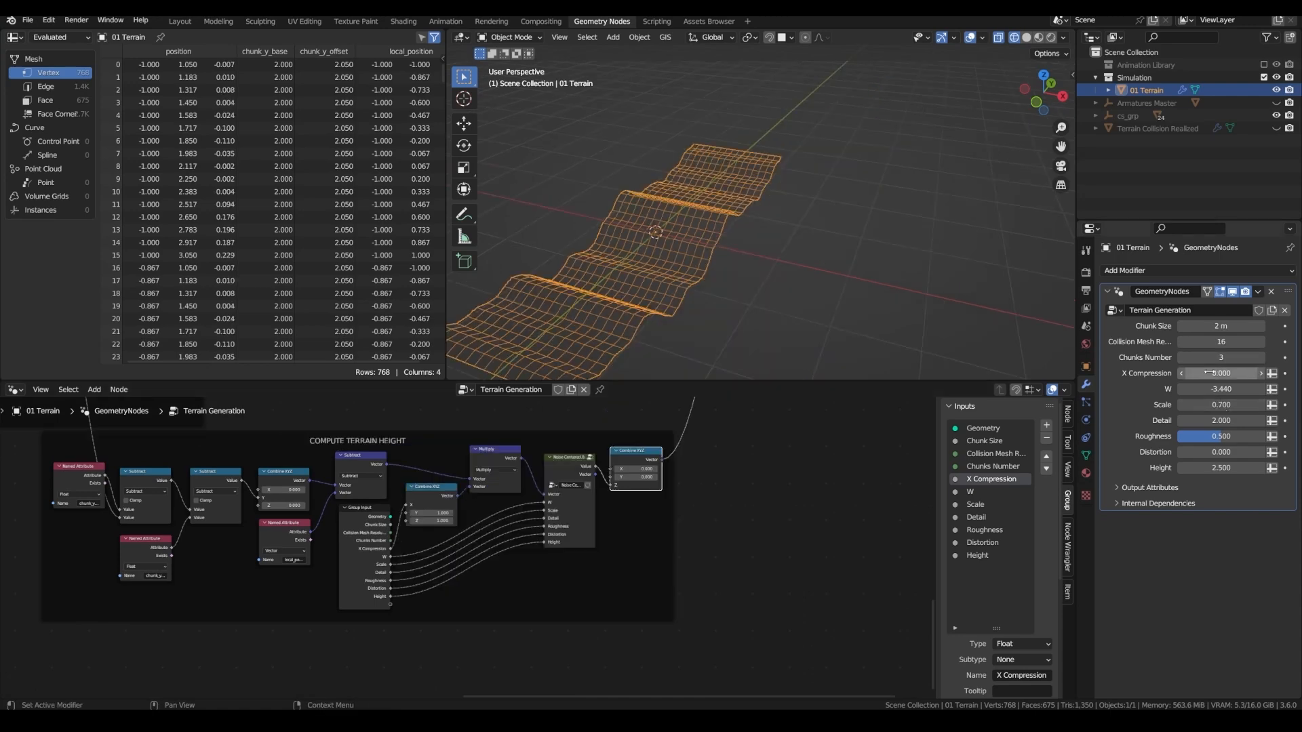
Set X Compression to 0.402, Scale to 0.2, Detail to 2.9 and Height to 6.46, and play the animation to inspect the terrain
drag(1211, 373, 1241, 372)
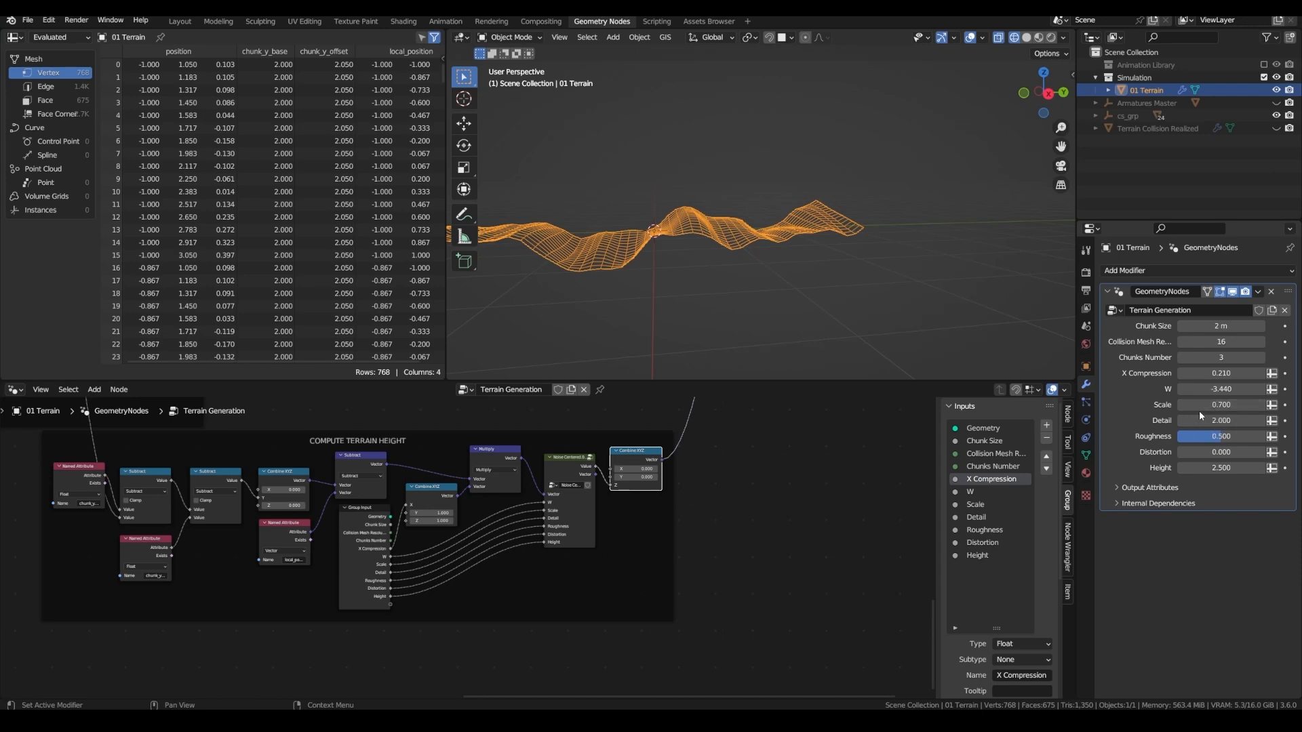
middle_drag(514, 273, 505, 280)
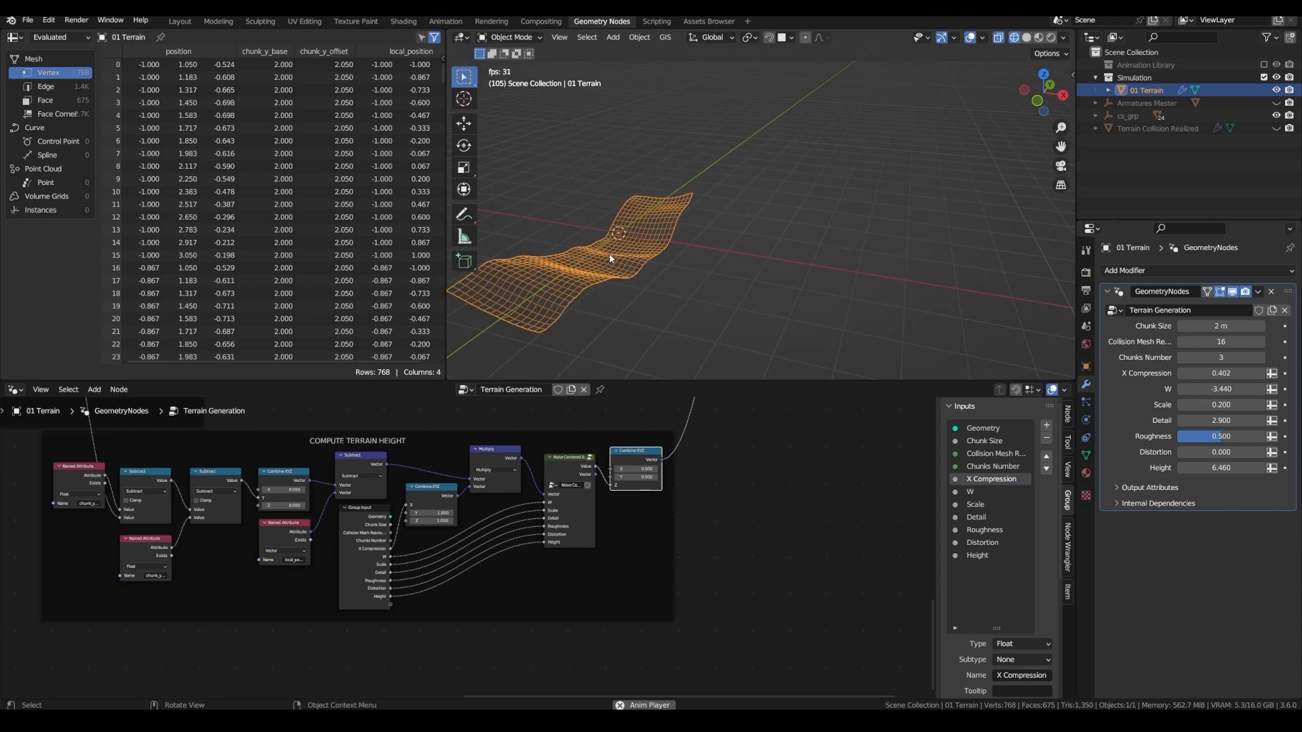
middle_drag(640, 228, 719, 247)
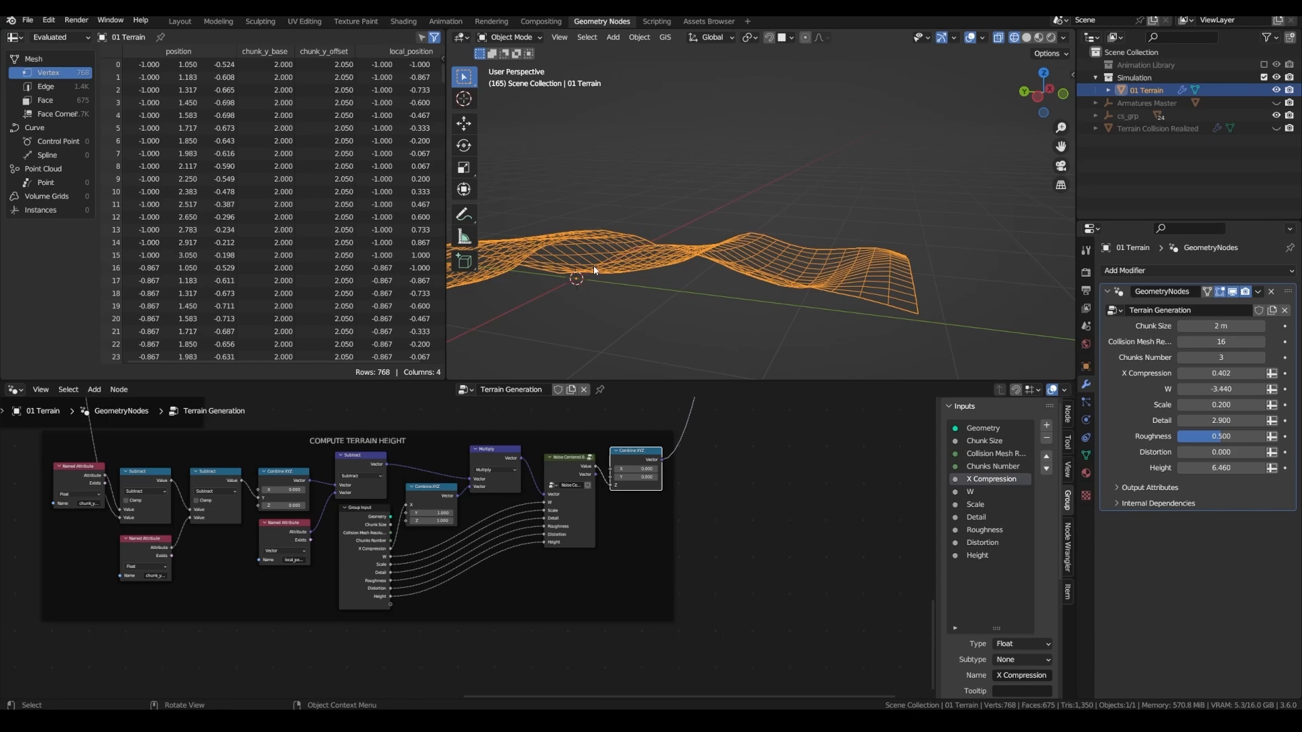
middle_drag(576, 298, 581, 270)
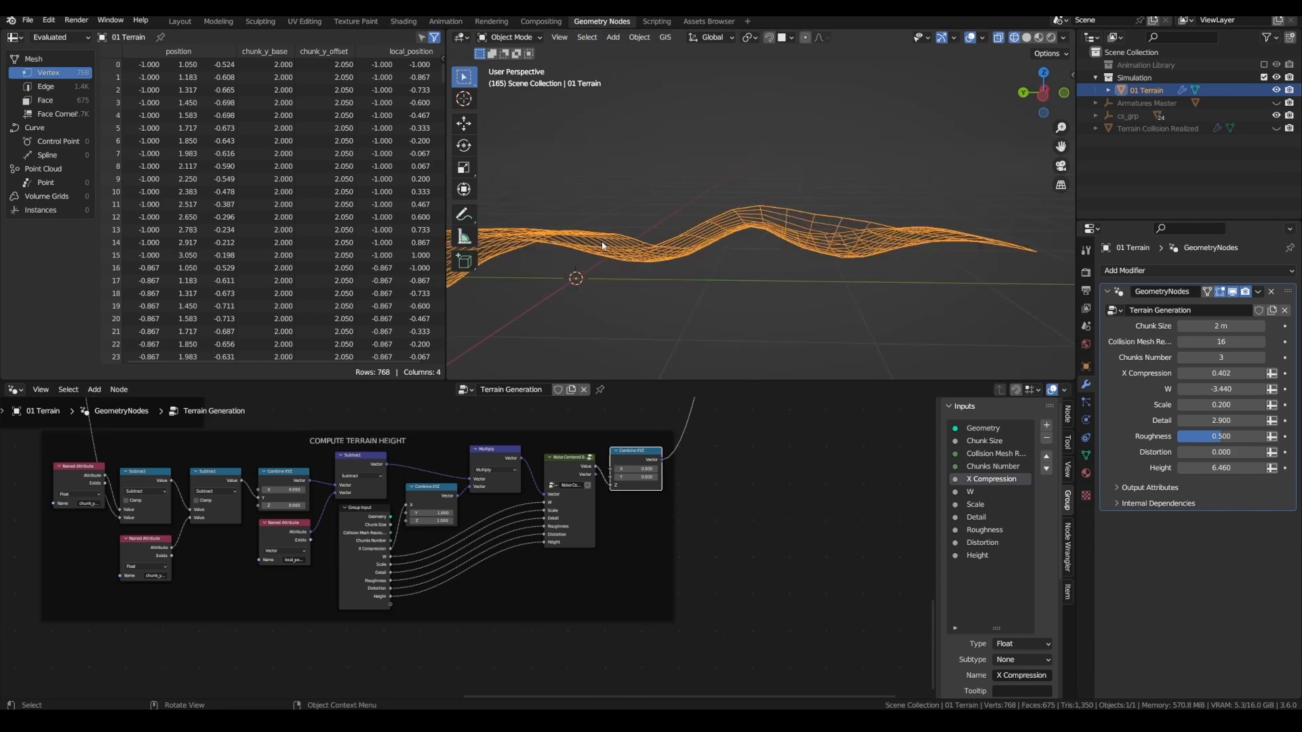
Play the animation to inspect the terrain and move the Group Output node farther away from the Simulation Output
key(ctrl+shift+space)
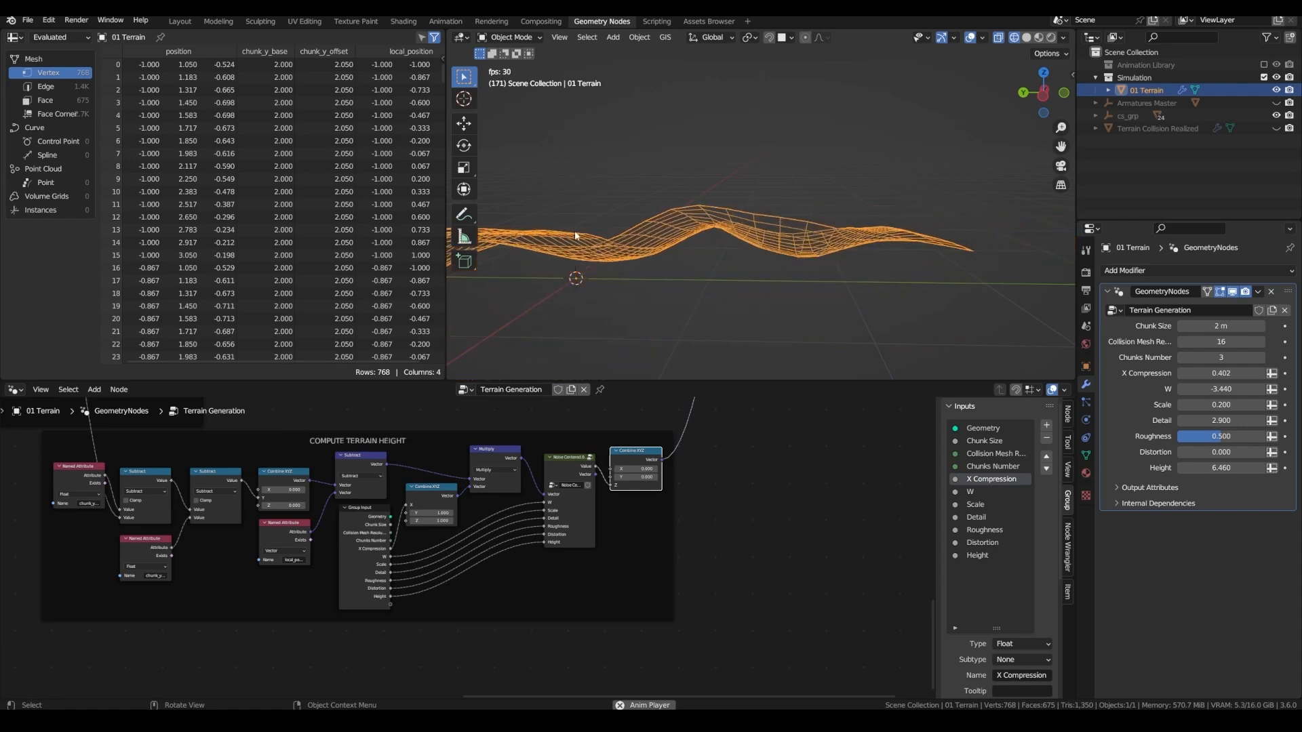
key(space)
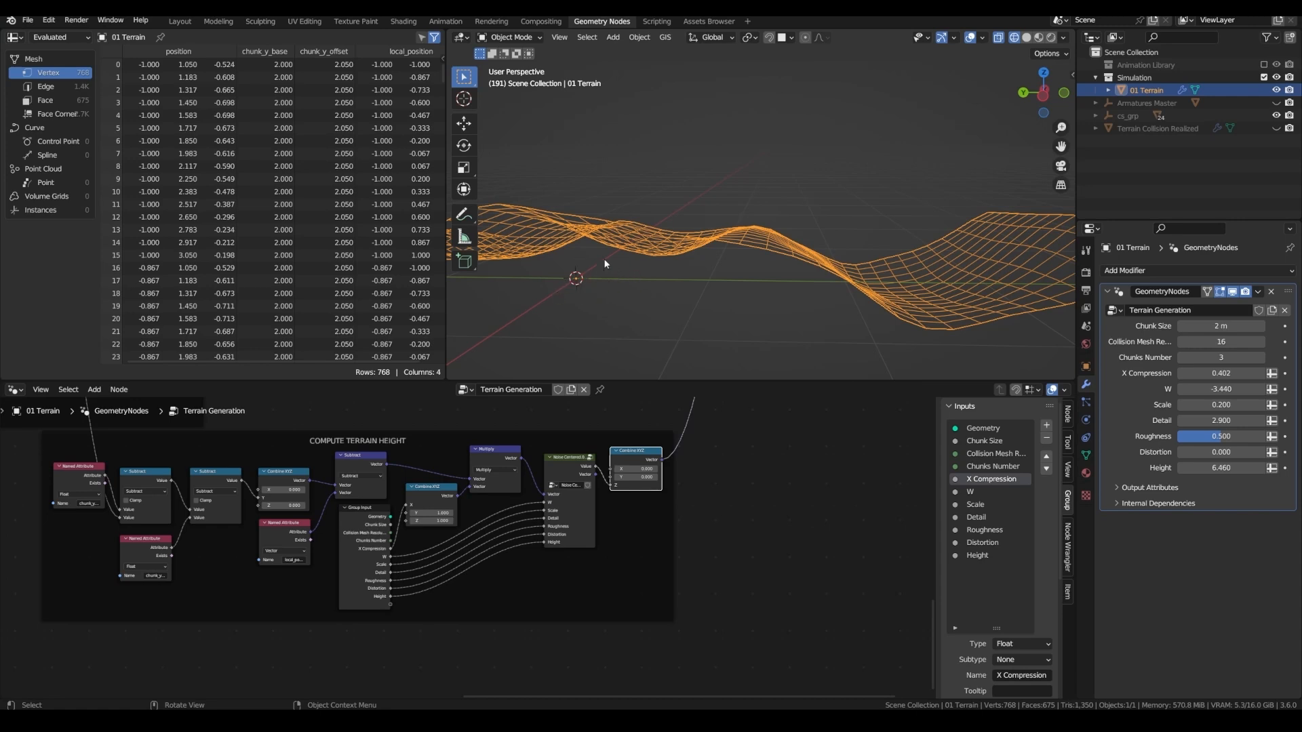
scroll(471, 518, down, 9)
middle_drag(559, 459, 468, 555)
middle_drag(456, 496, 390, 584)
scroll(576, 453, up, 5)
drag(568, 437, 735, 429)
middle_drag(659, 441, 434, 511)
drag(505, 498, 577, 497)
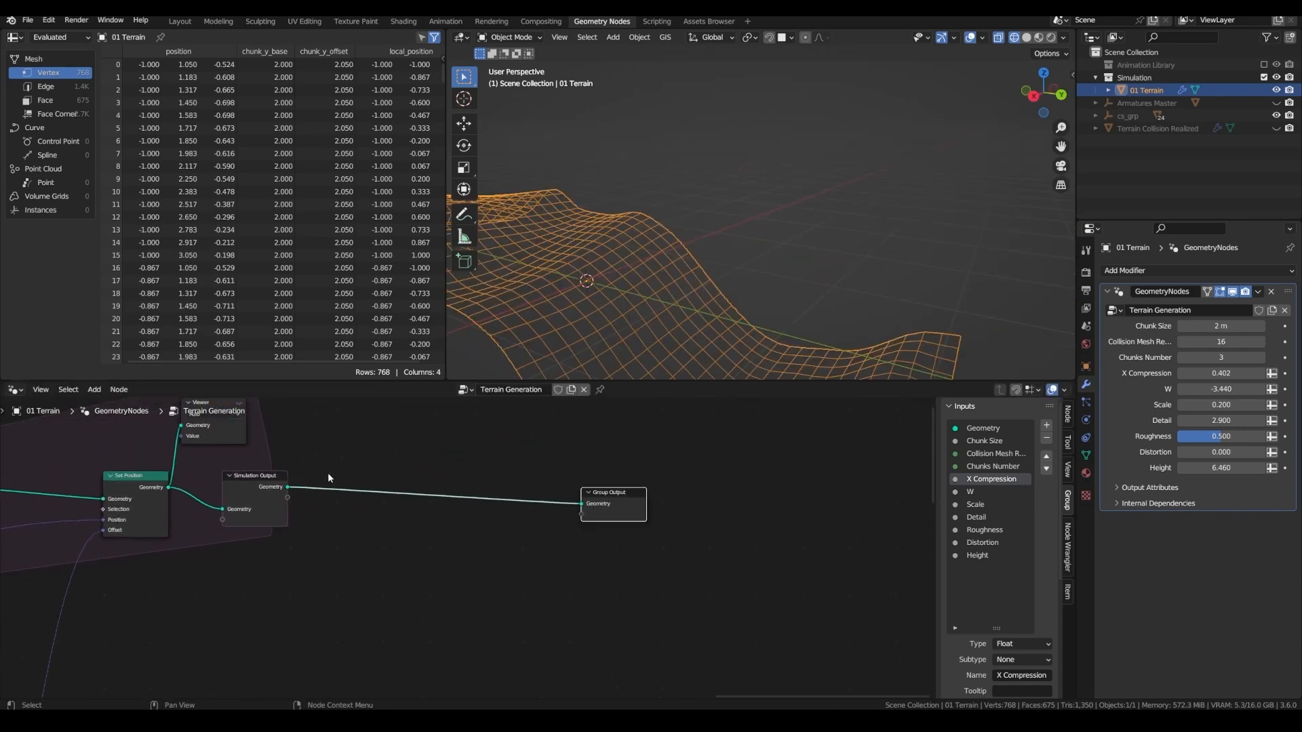
Add a Raycast node in the free area between the Simulation Output and the Group Output
scroll(328, 473, up, 2)
middle_drag(388, 440, 472, 417)
key(shift+a)
click(436, 417)
text(rayc)
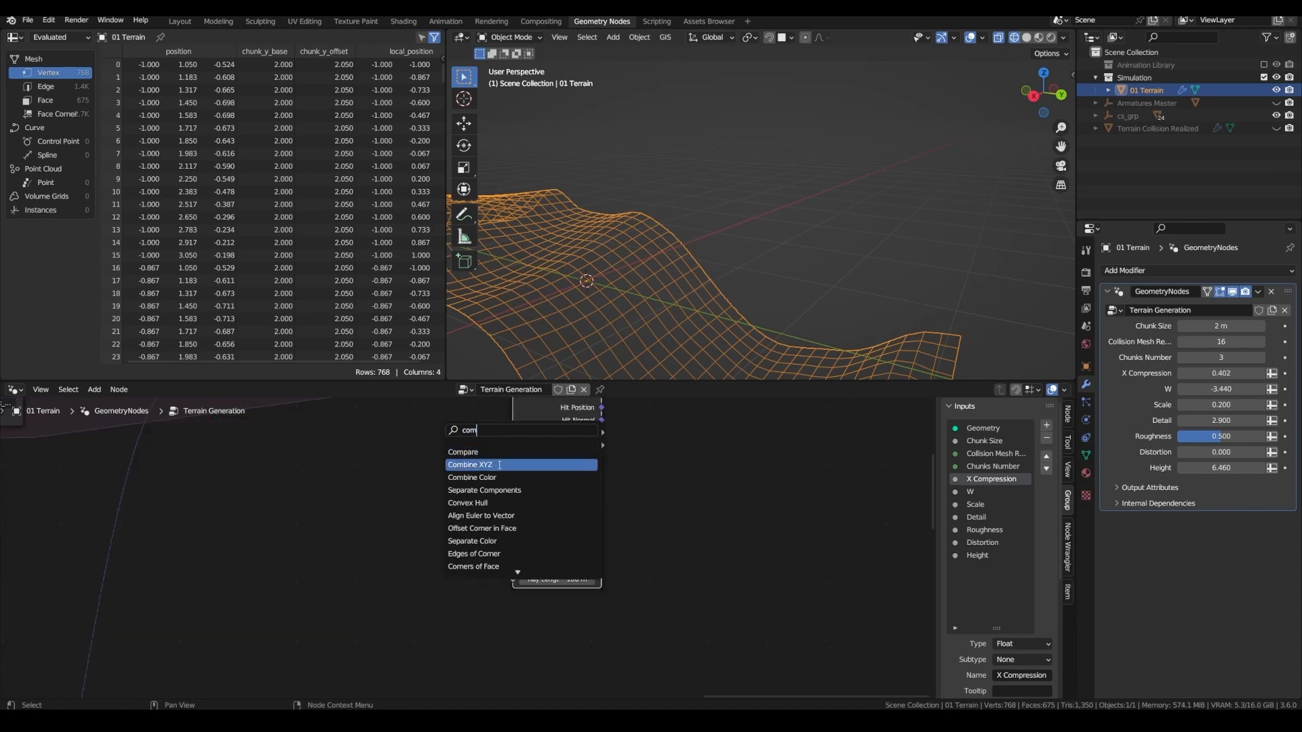
Add a Combine XYZ node driving the Raycast's Source Position, with the group input Height feeding its Z
click(492, 464)
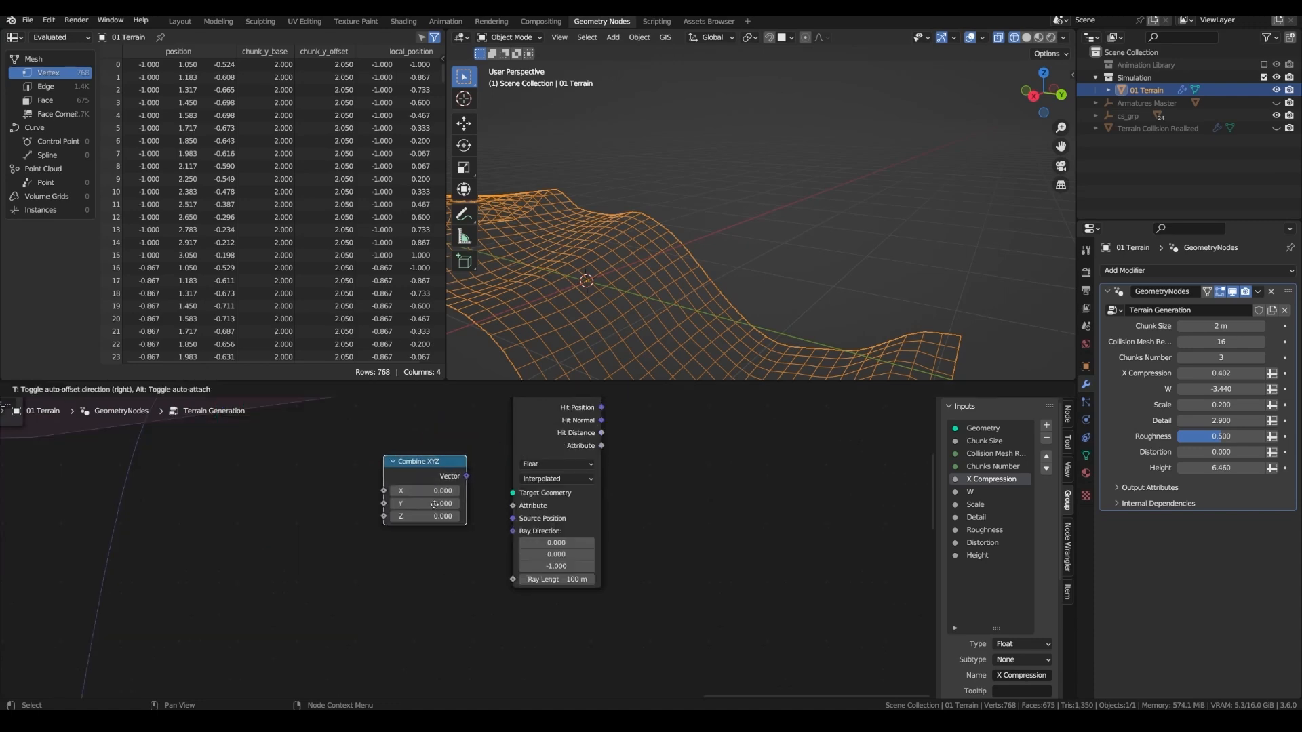
click(454, 532)
middle_drag(453, 533, 506, 506)
drag(458, 517, 395, 517)
text(grou)
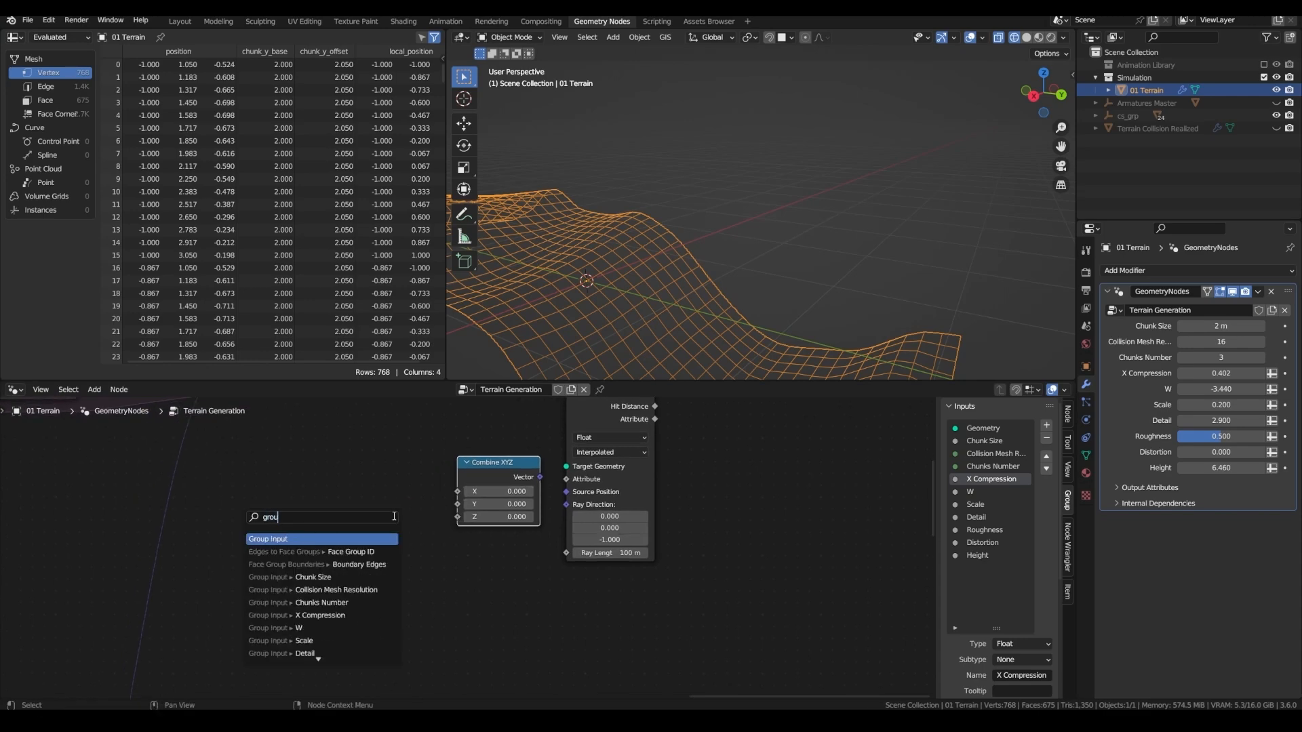
click(337, 537)
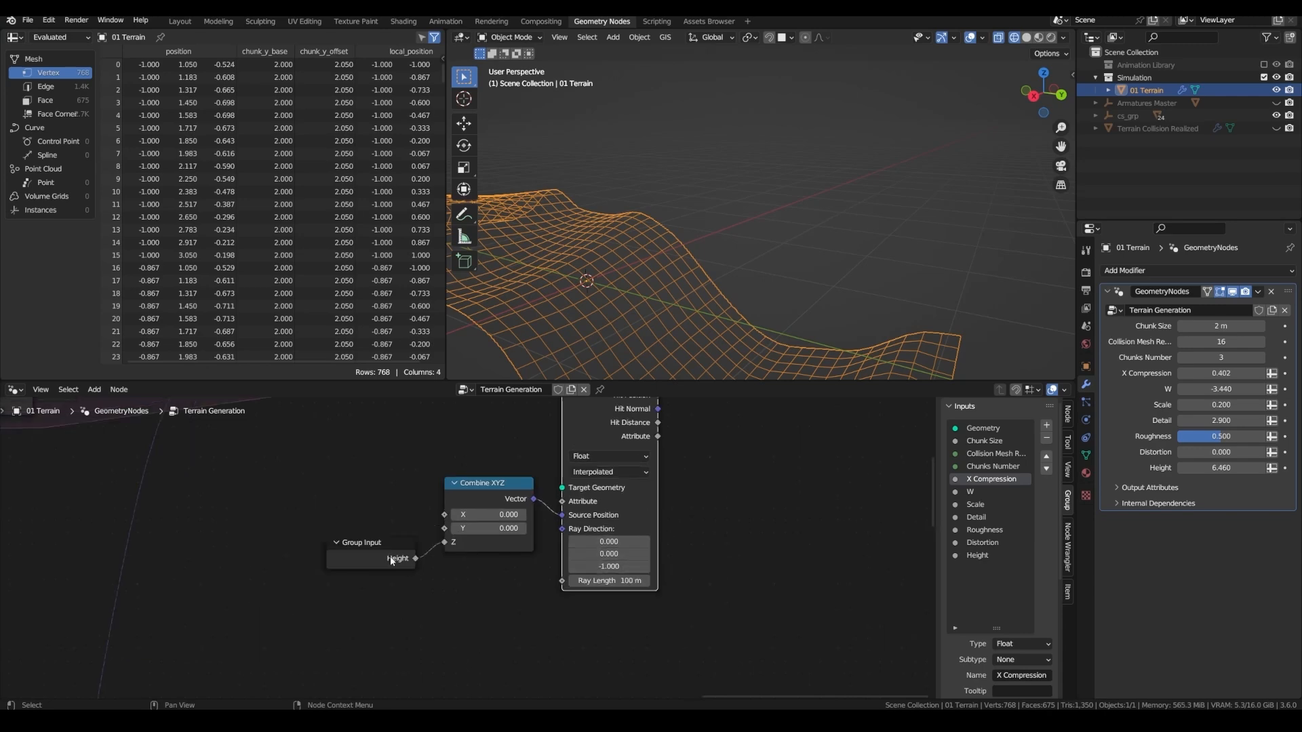
Multiply Height by 2 for the Raycast's Ray Length and connect the Simulation Output geometry as its Target Geometry
drag(397, 562, 426, 597)
text(mul)
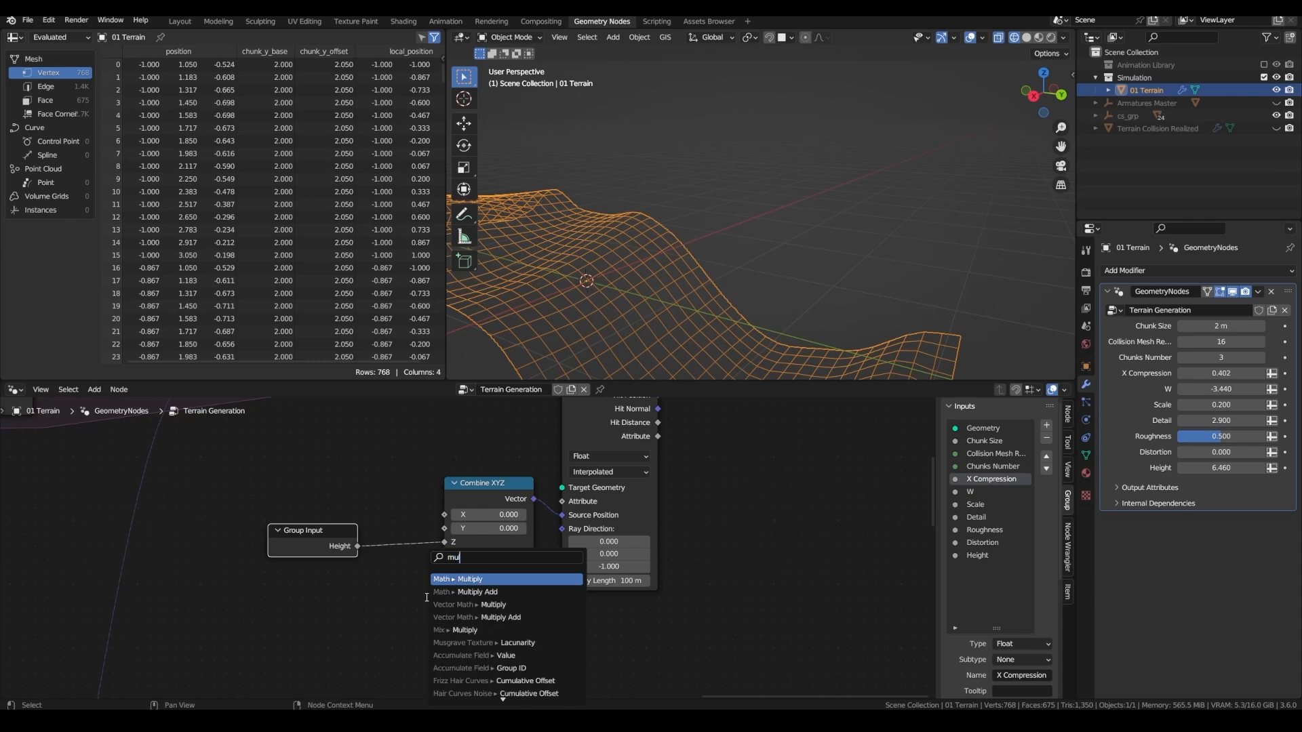
key(Return)
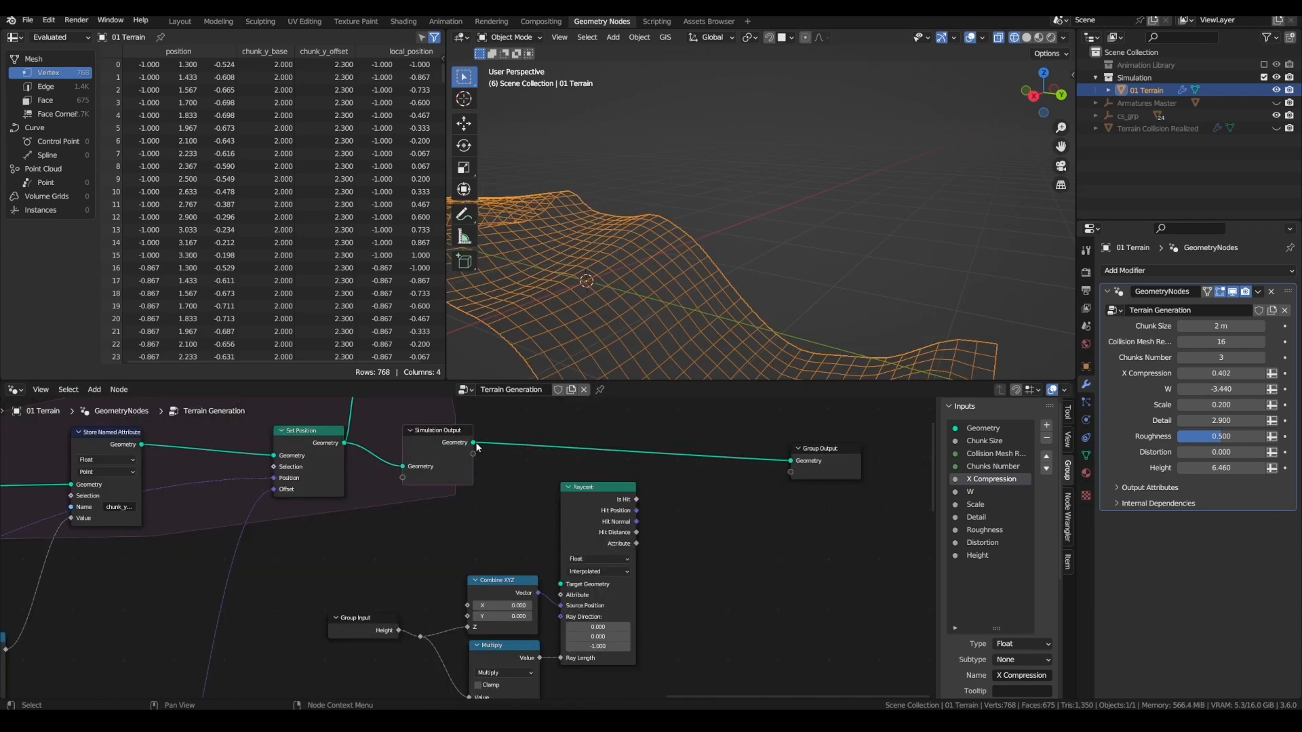
drag(473, 442, 567, 589)
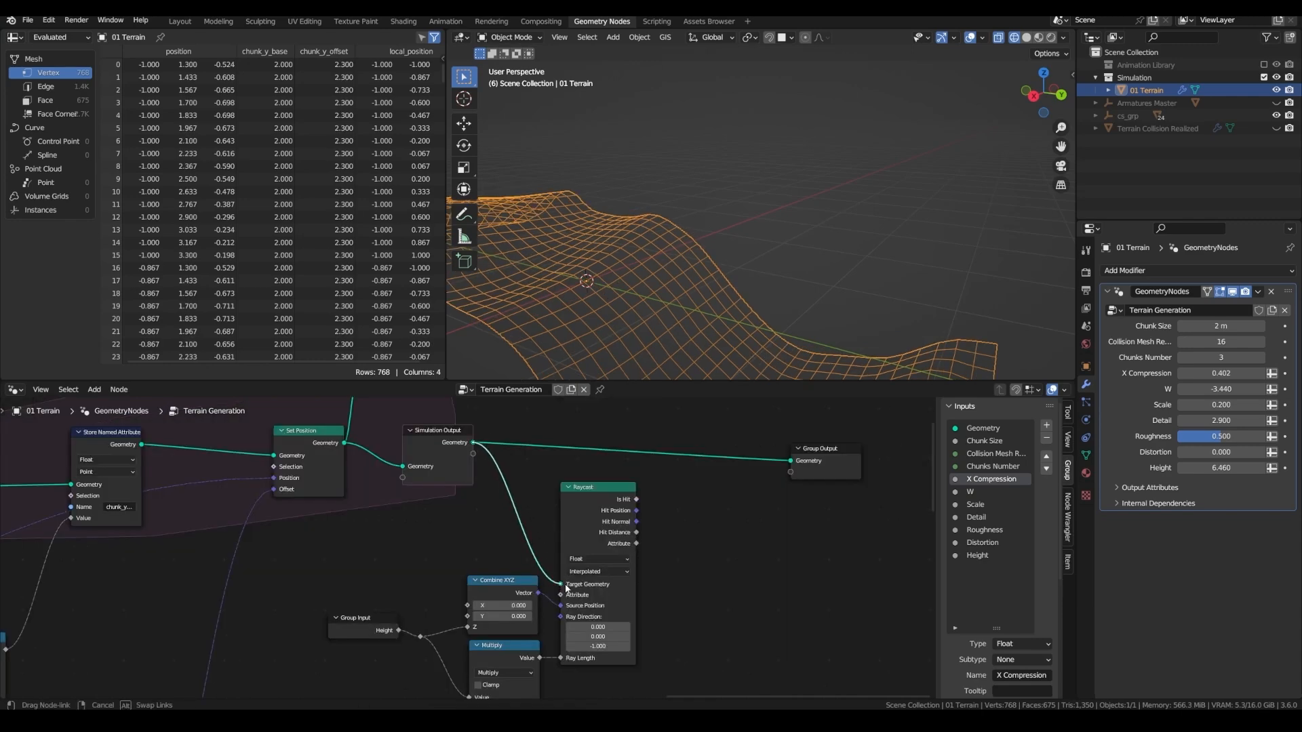
Insert a Transform Geometry node before the Group Output and connect the Raycast's Hit Position to its Translation
key(shift+a)
text(s)
text(trans)
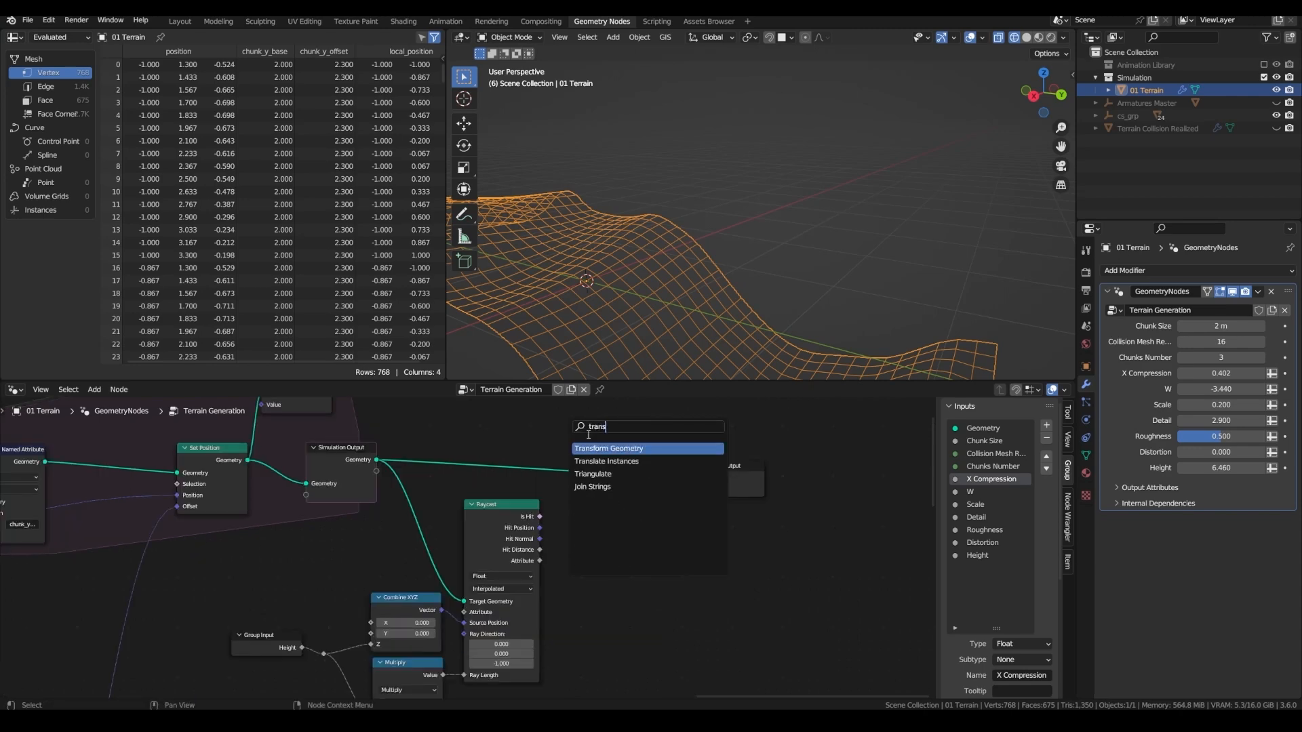
key(Return)
click(601, 422)
scroll(547, 512, up, 3)
drag(537, 532, 573, 493)
drag(582, 448, 592, 422)
Scale the Hit Position by -1 with a vector Scale node feeding the Transform Geometry's Translation, and tidy the nodes
drag(537, 573, 583, 571)
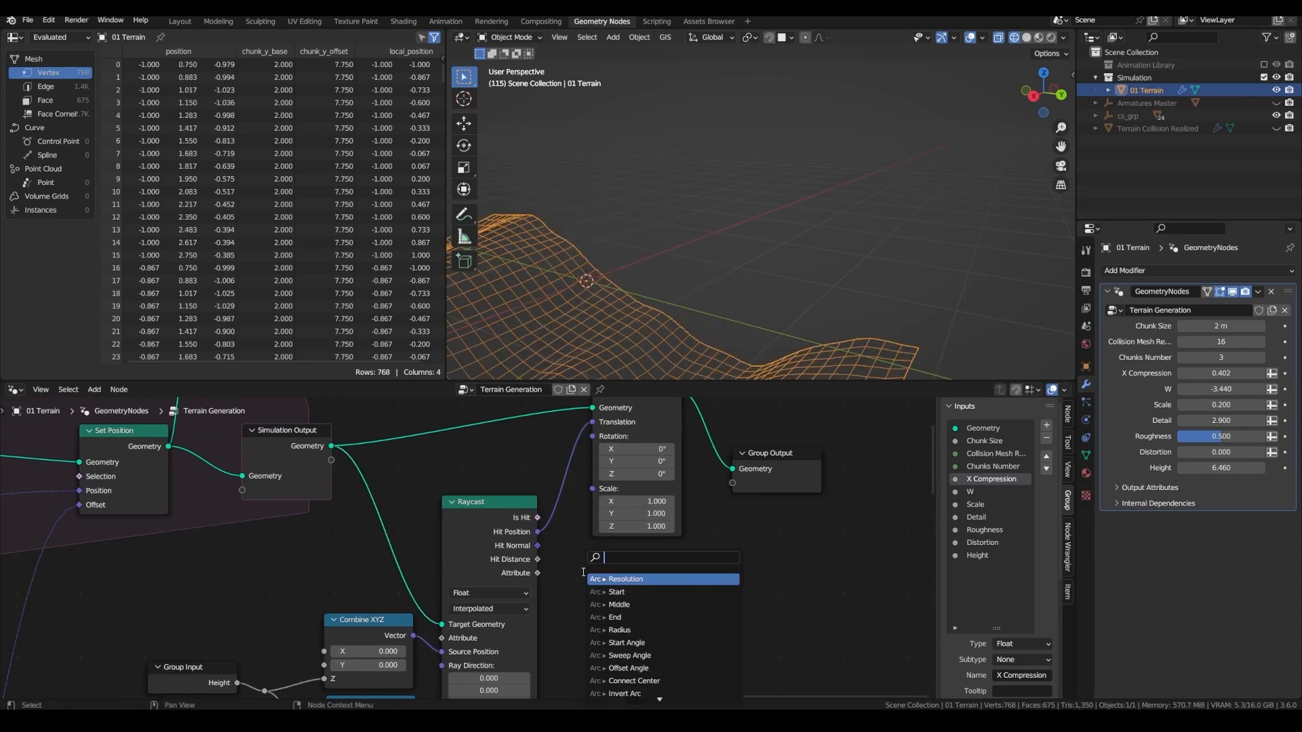
text(scale)
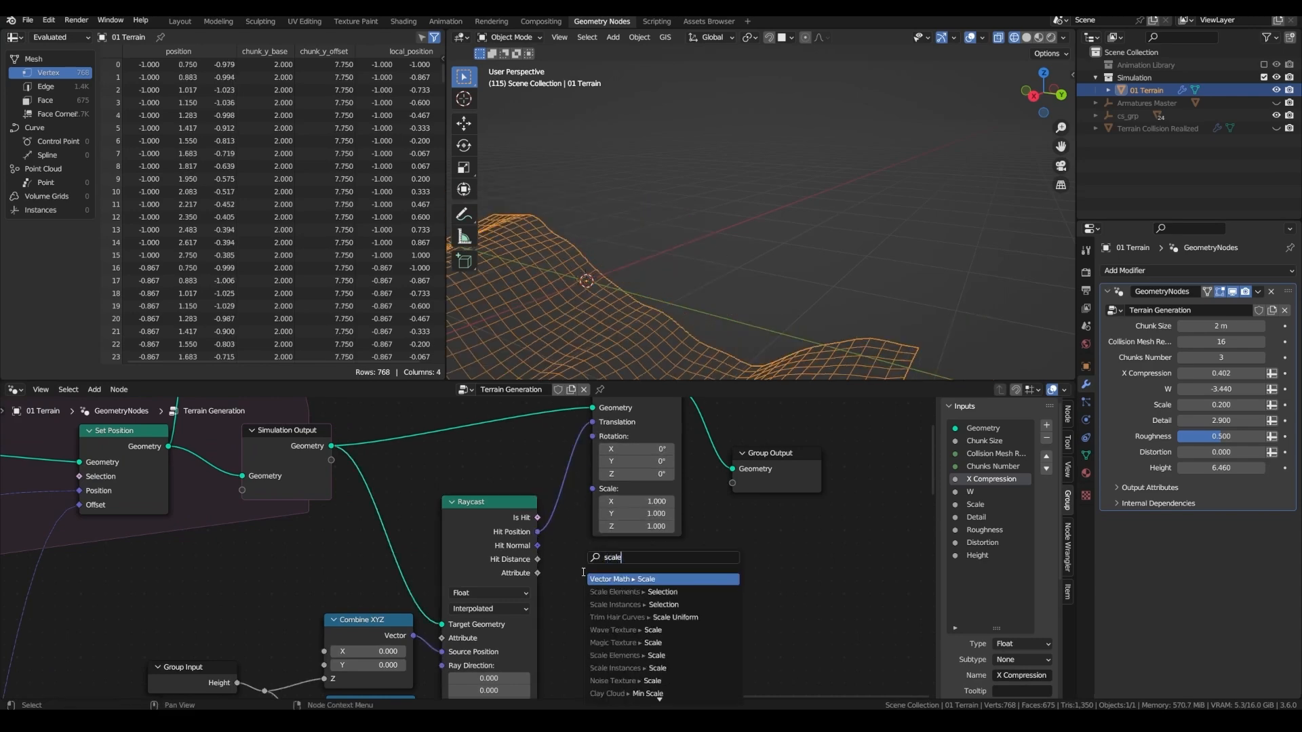
click(603, 577)
click(612, 624)
text(-1)
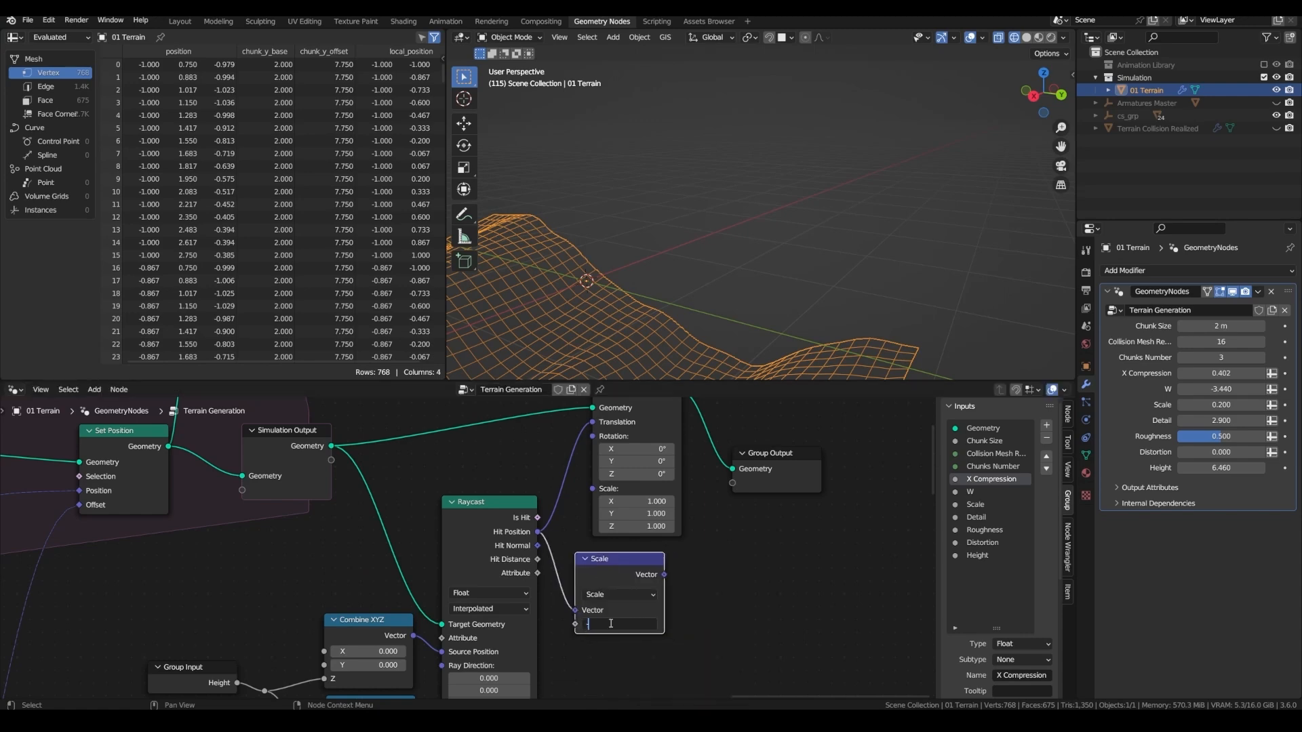
key(Return)
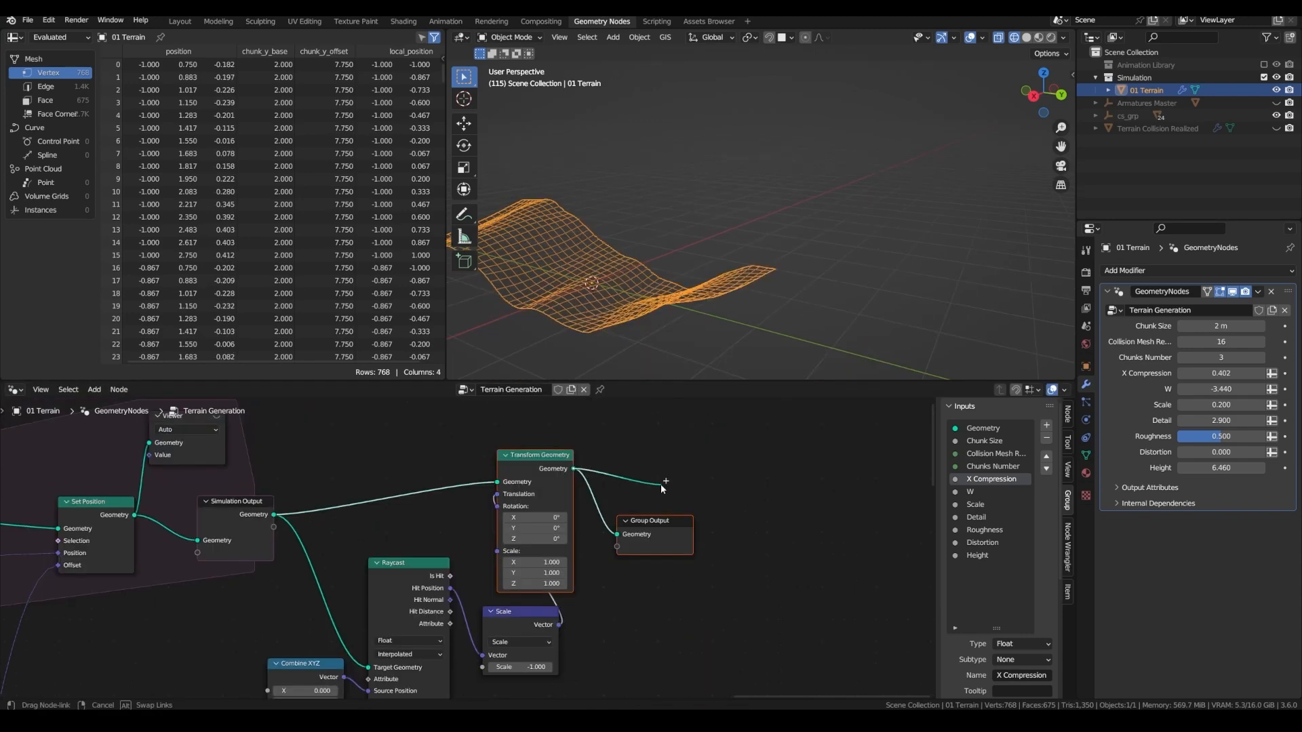
drag(663, 486, 613, 535)
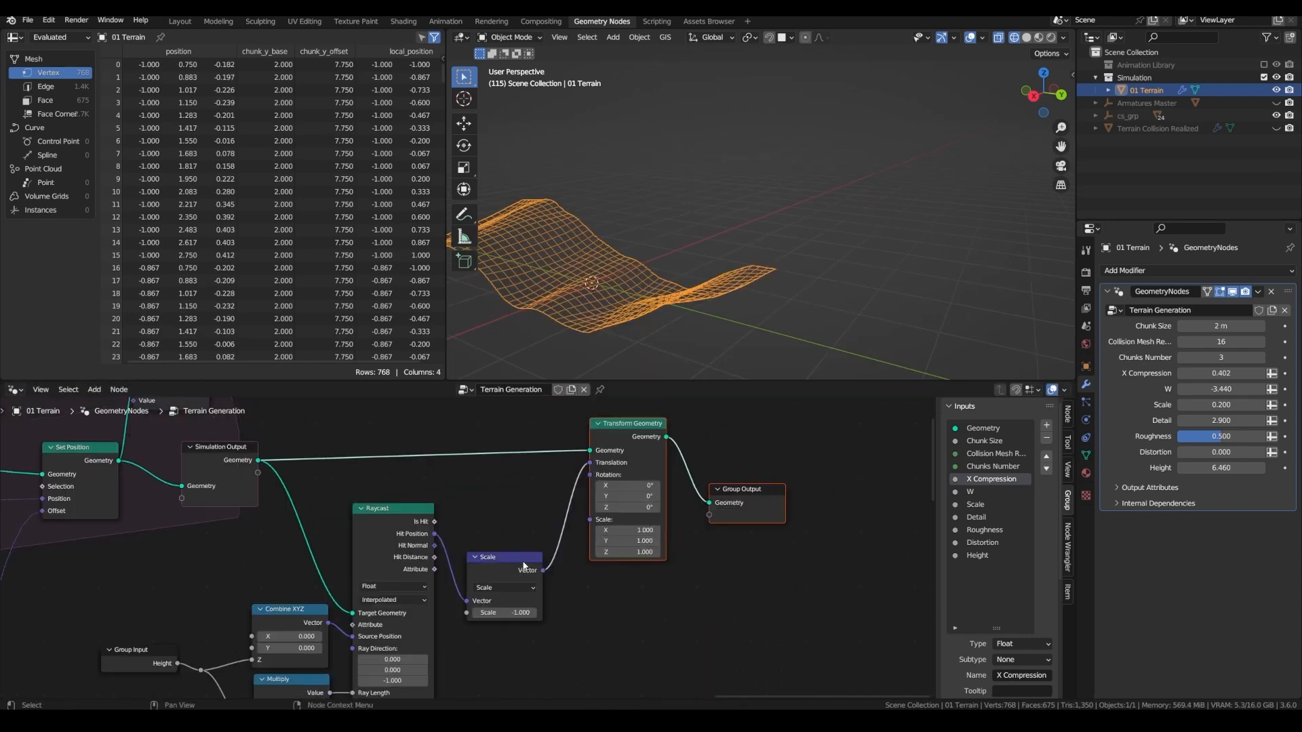
drag(525, 565, 529, 501)
Play the animation from a side view to check the terrain's height at the origin
key(space)
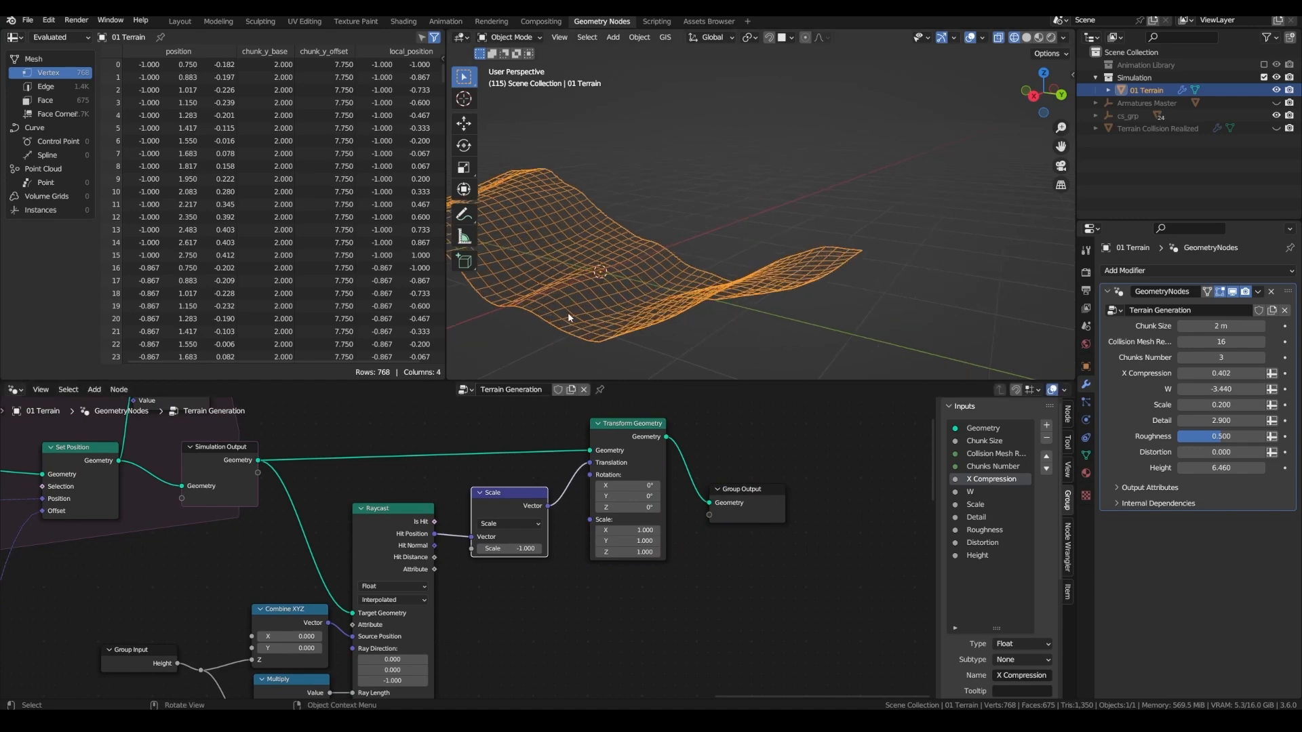
middle_drag(568, 312, 626, 280)
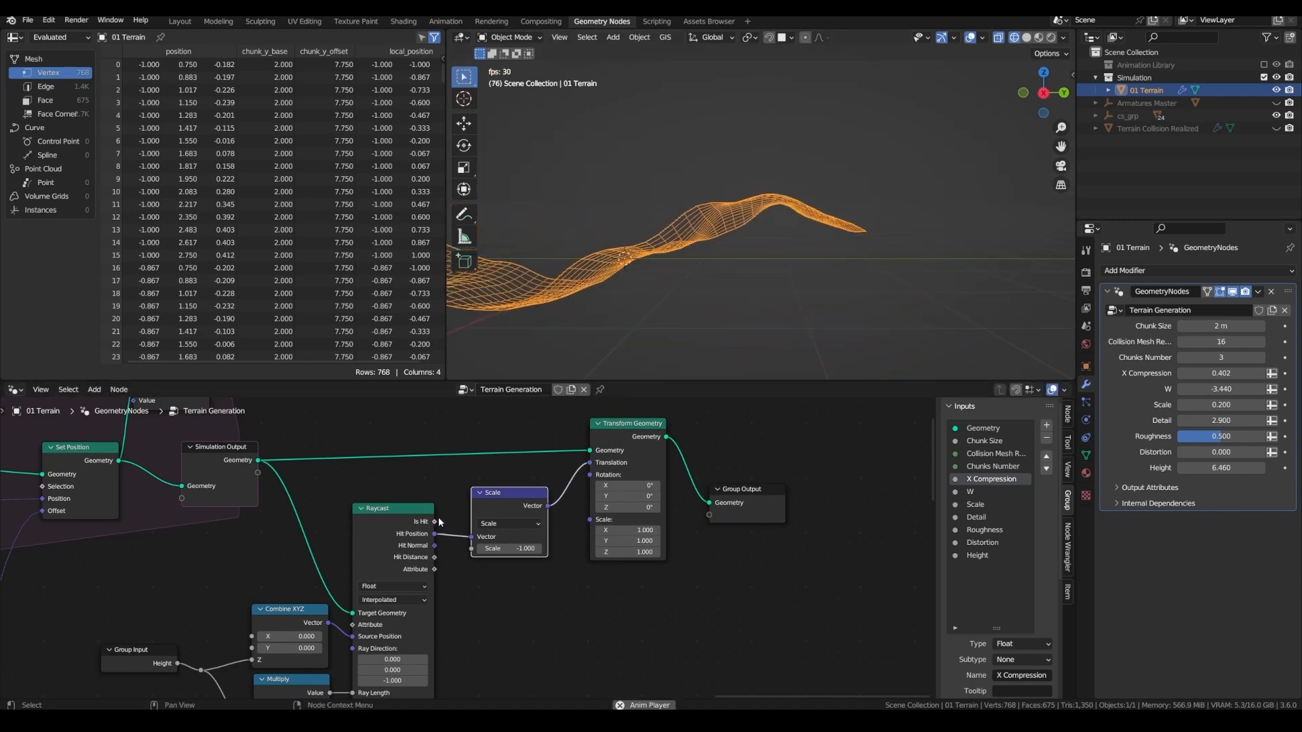
scroll(439, 522, down, 2)
key(space)
Enclose the Raycast, Scale and Transform Geometry nodes with their inputs in a frame labelled FIX Z OFFSET
shift+drag(620, 655, 345, 425)
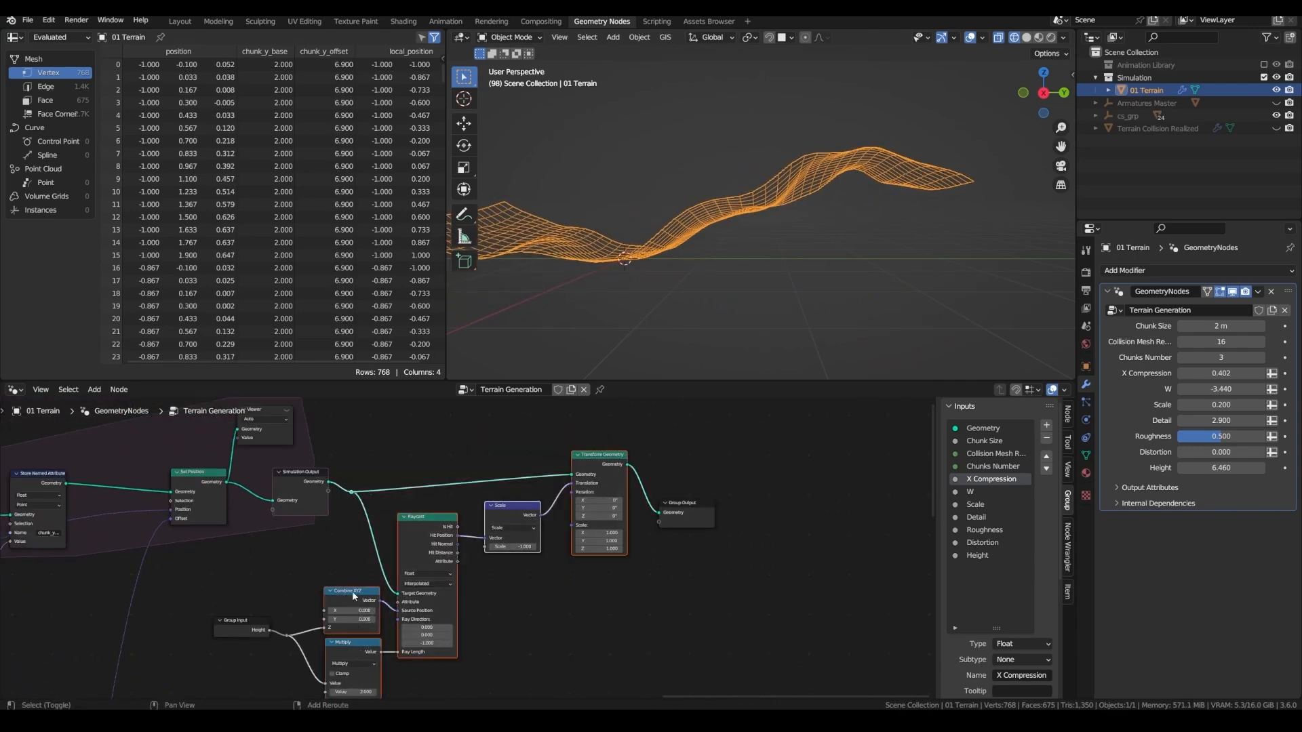
key(ctrl+j)
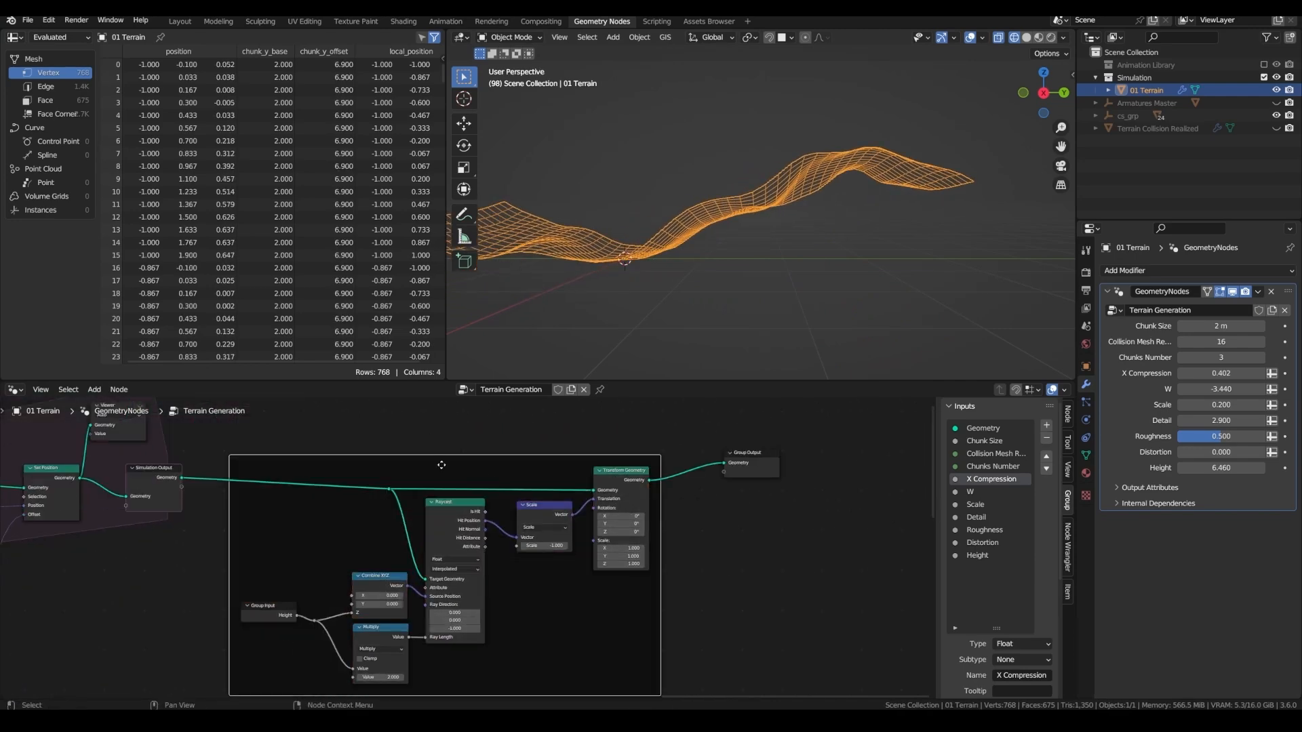
click(1069, 417)
click(1068, 469)
click(1066, 437)
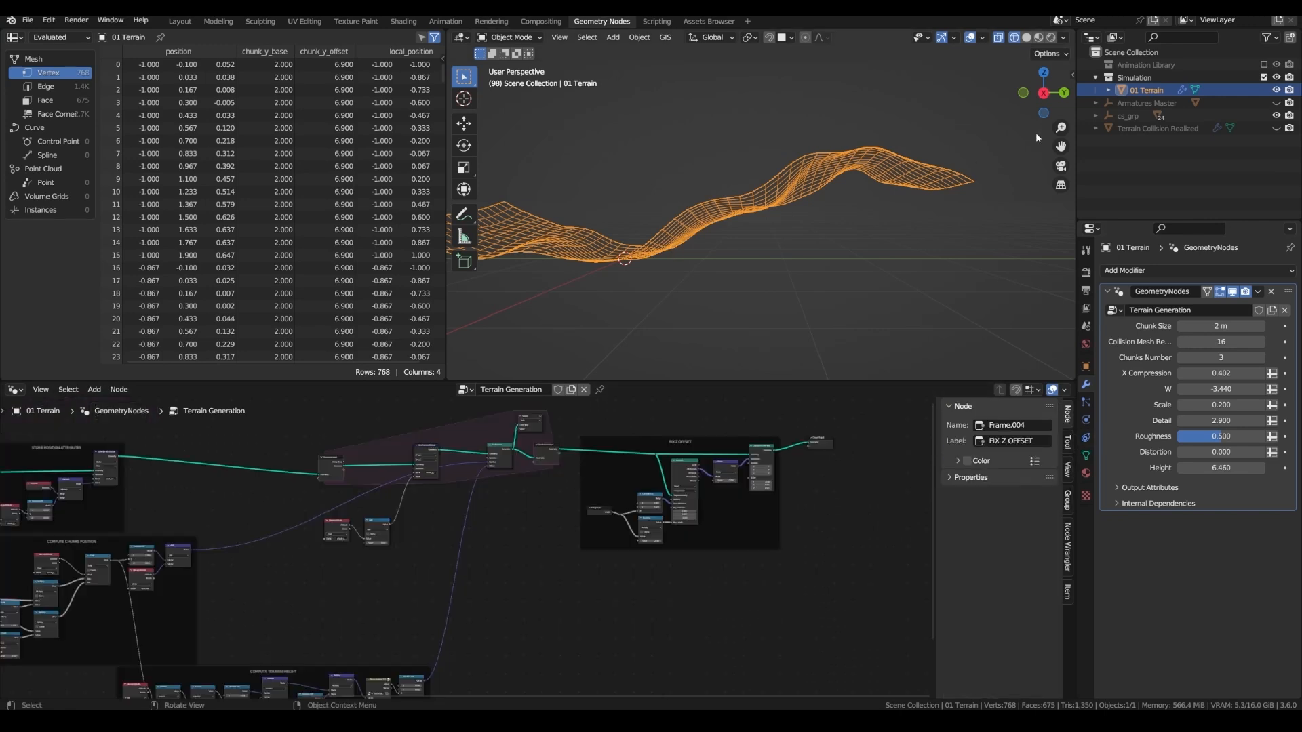
Unhide the Main Character Mesh and play the animation to see the character run over the terrain
click(1095, 103)
click(1277, 116)
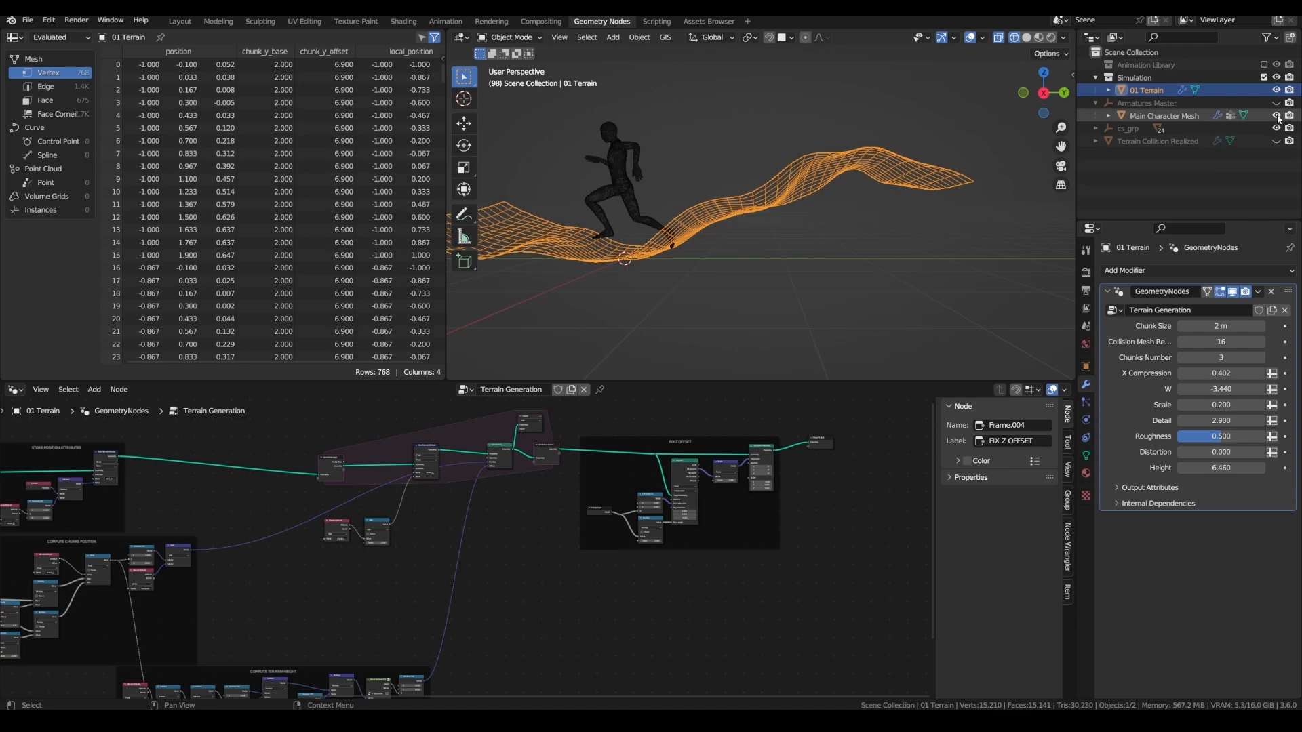
middle_drag(681, 224, 685, 210)
key(space)
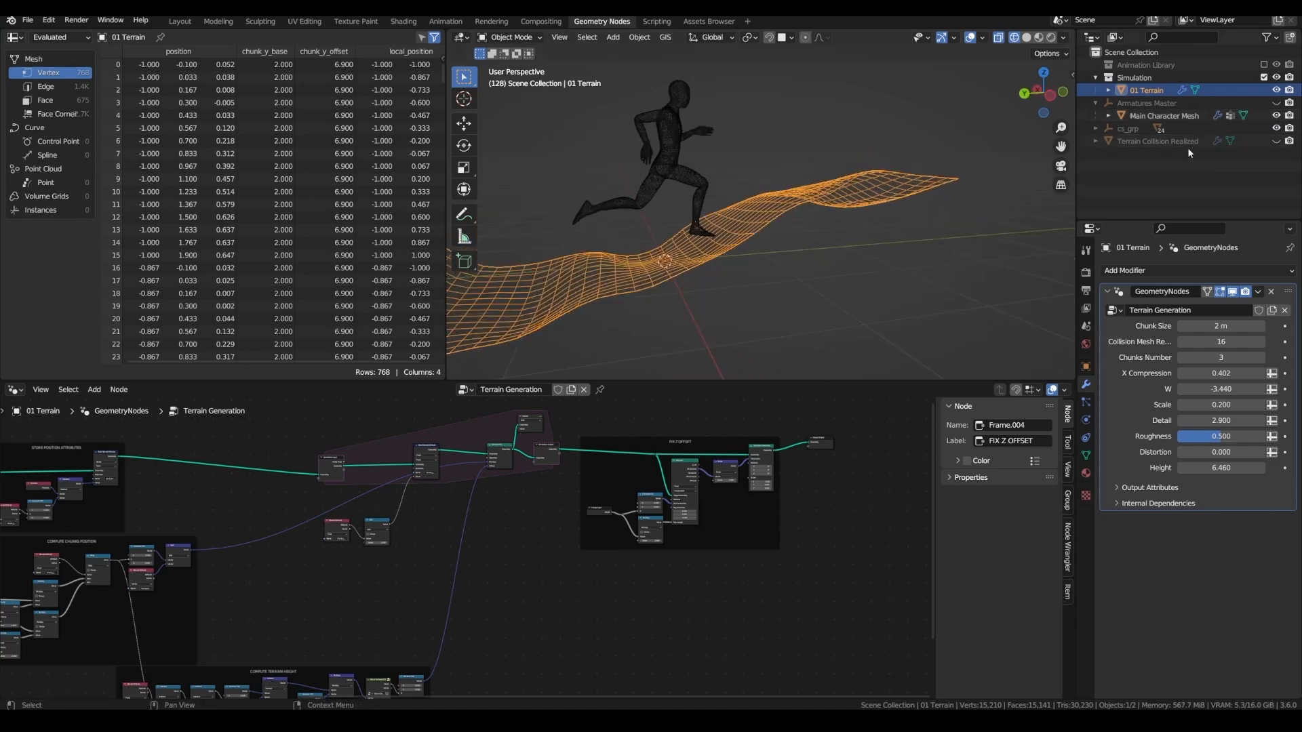
Unhide and select the Terrain Collision Realized object, and play the animation to compare it with the terrain
click(1277, 141)
click(1157, 141)
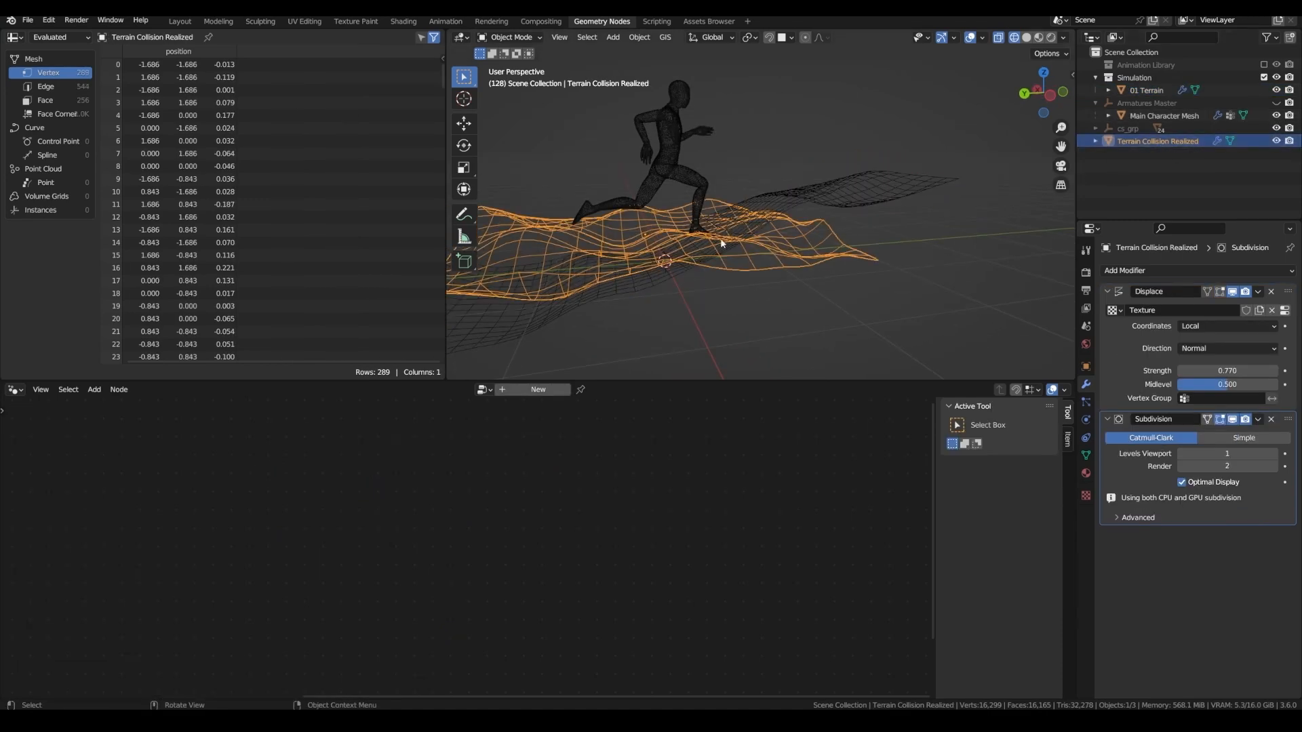
scroll(708, 246, up, 2)
key(space)
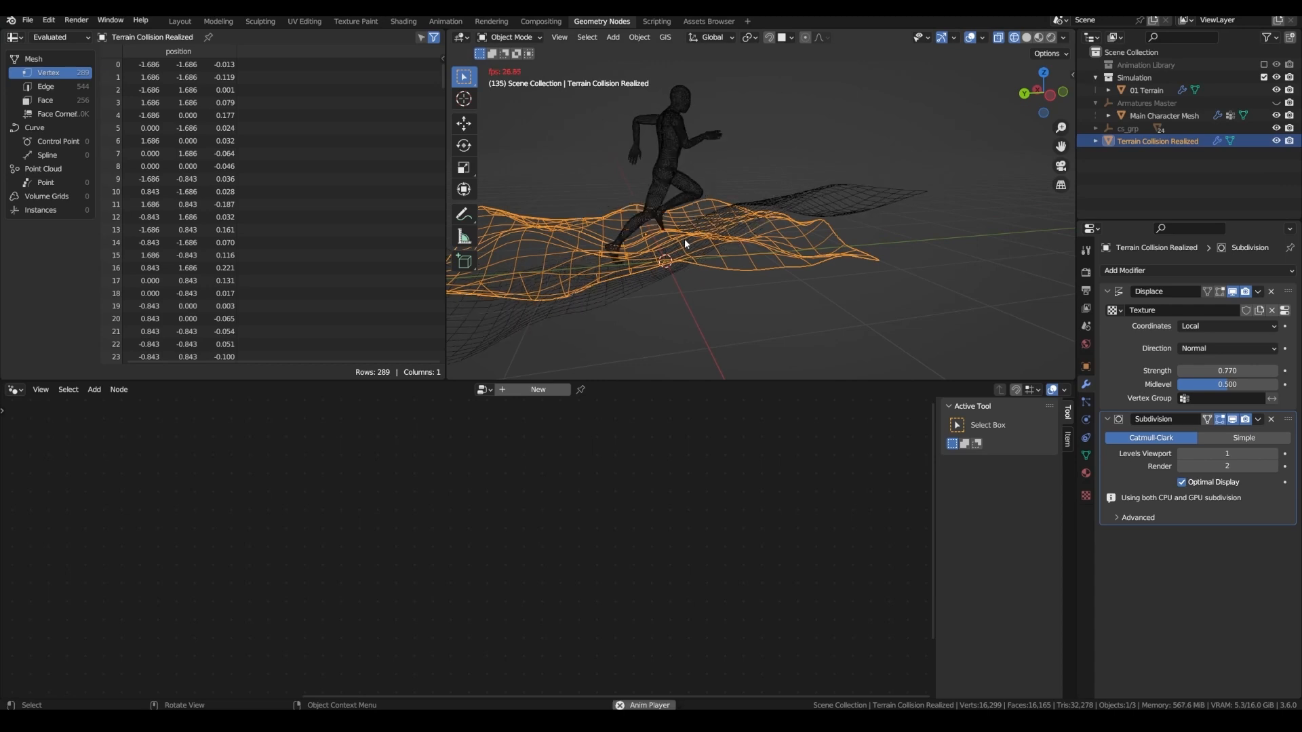
Replace the collision mesh's Displace modifier with a Shrinkwrap above Subdivision, targeting 01 Terrain with the Project wrap method
click(1273, 293)
click(1260, 270)
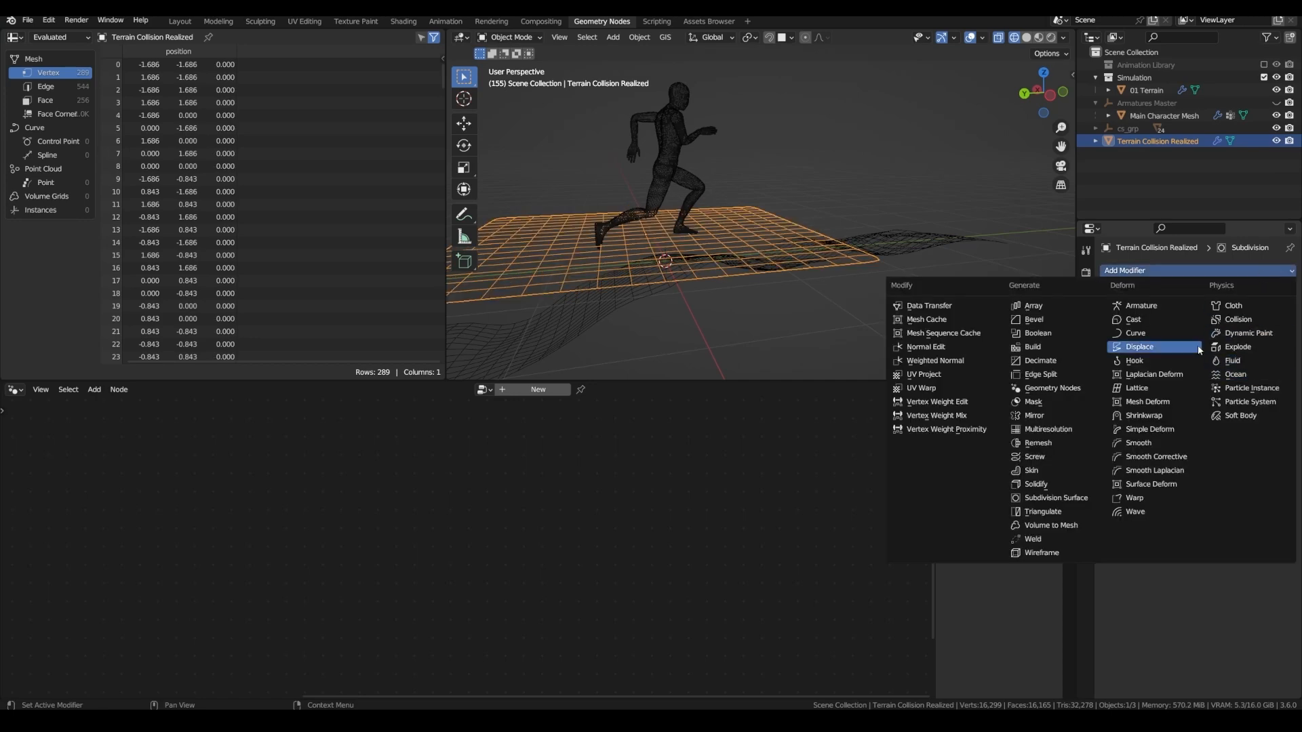
click(1144, 416)
click(1272, 457)
click(910, 243)
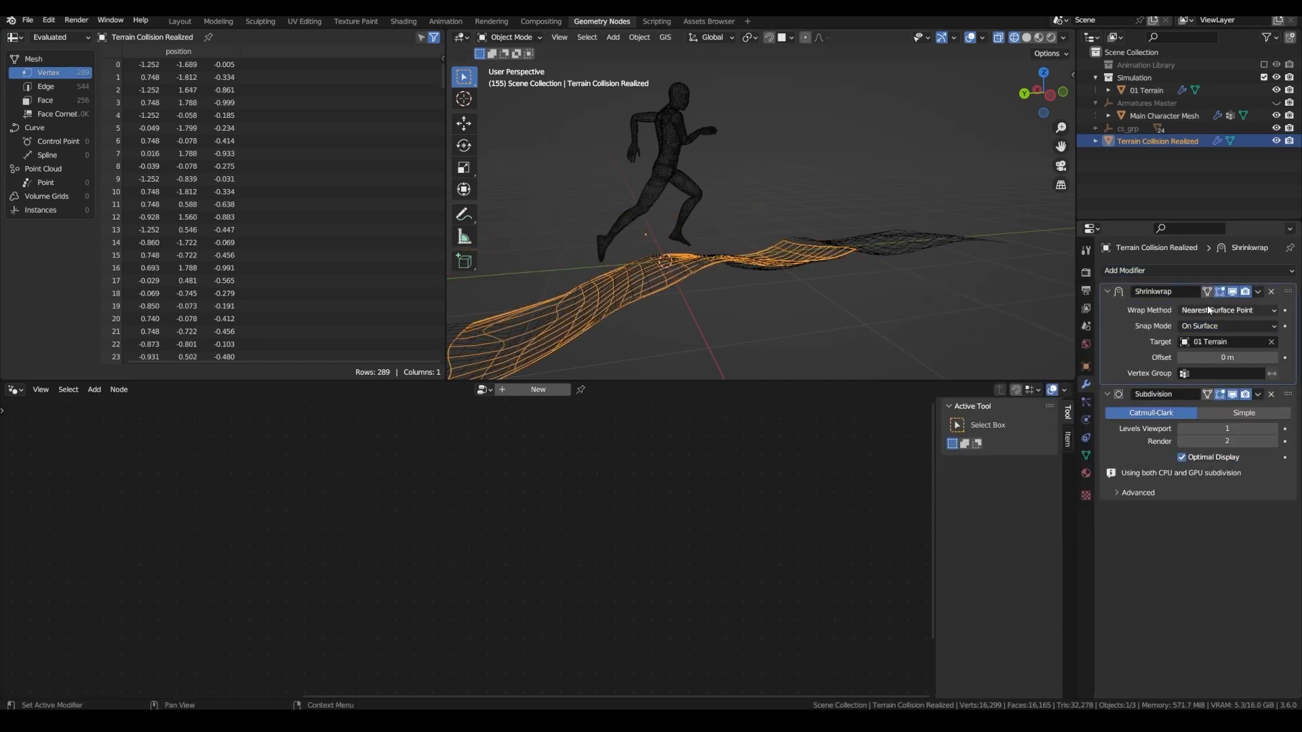
click(1205, 311)
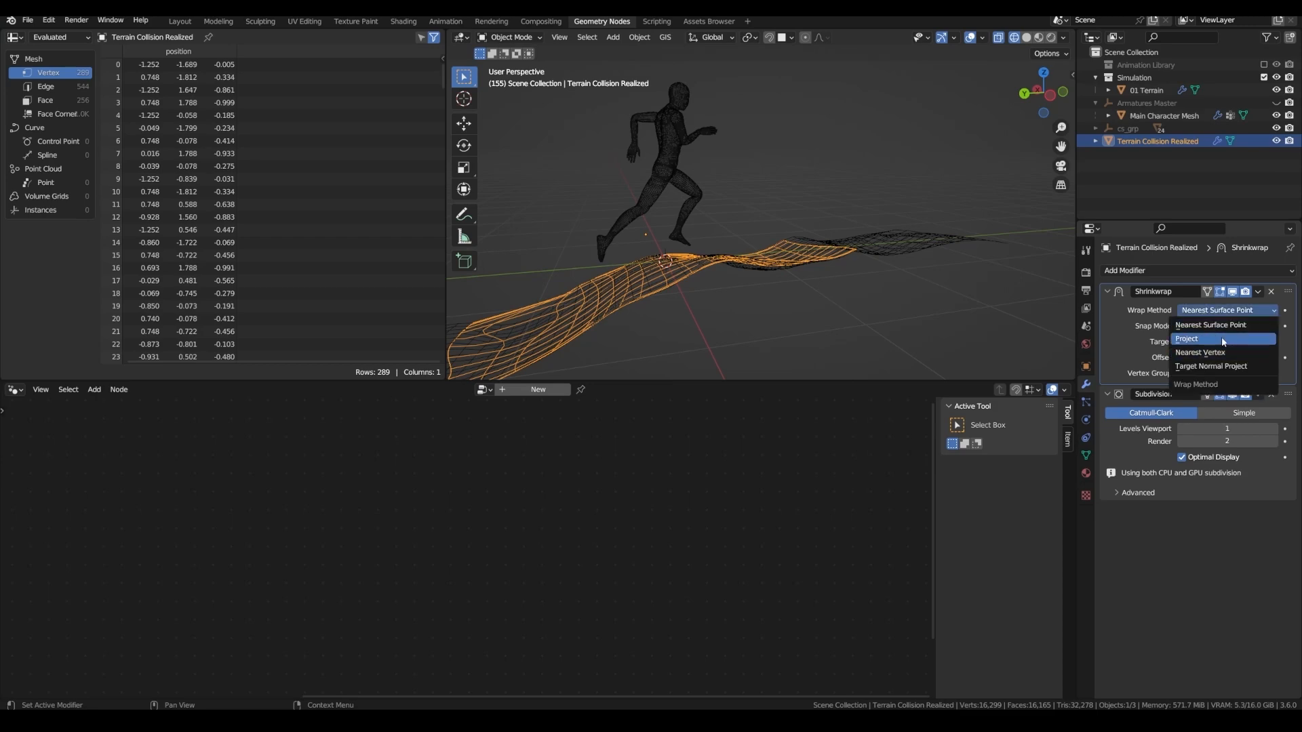
click(1217, 339)
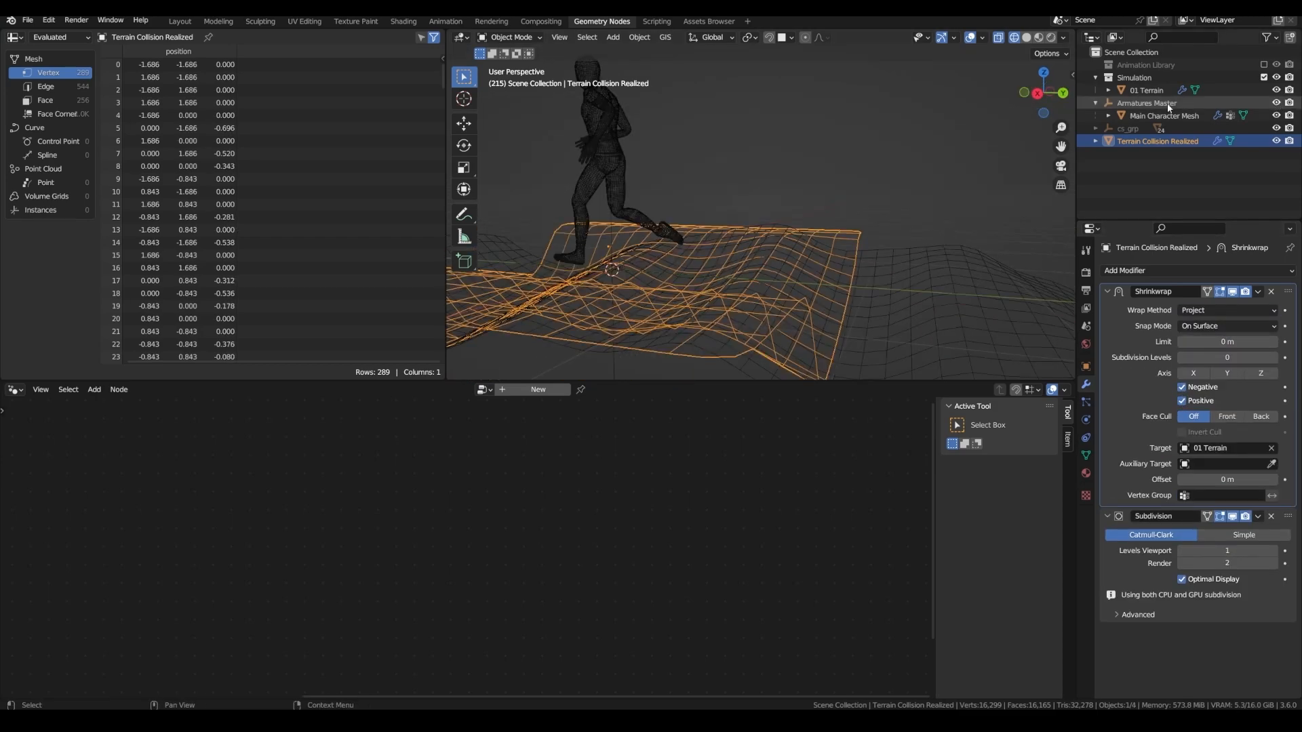
Lower the Armatures Master empty along the Z axis to about -0.149 m
click(1147, 104)
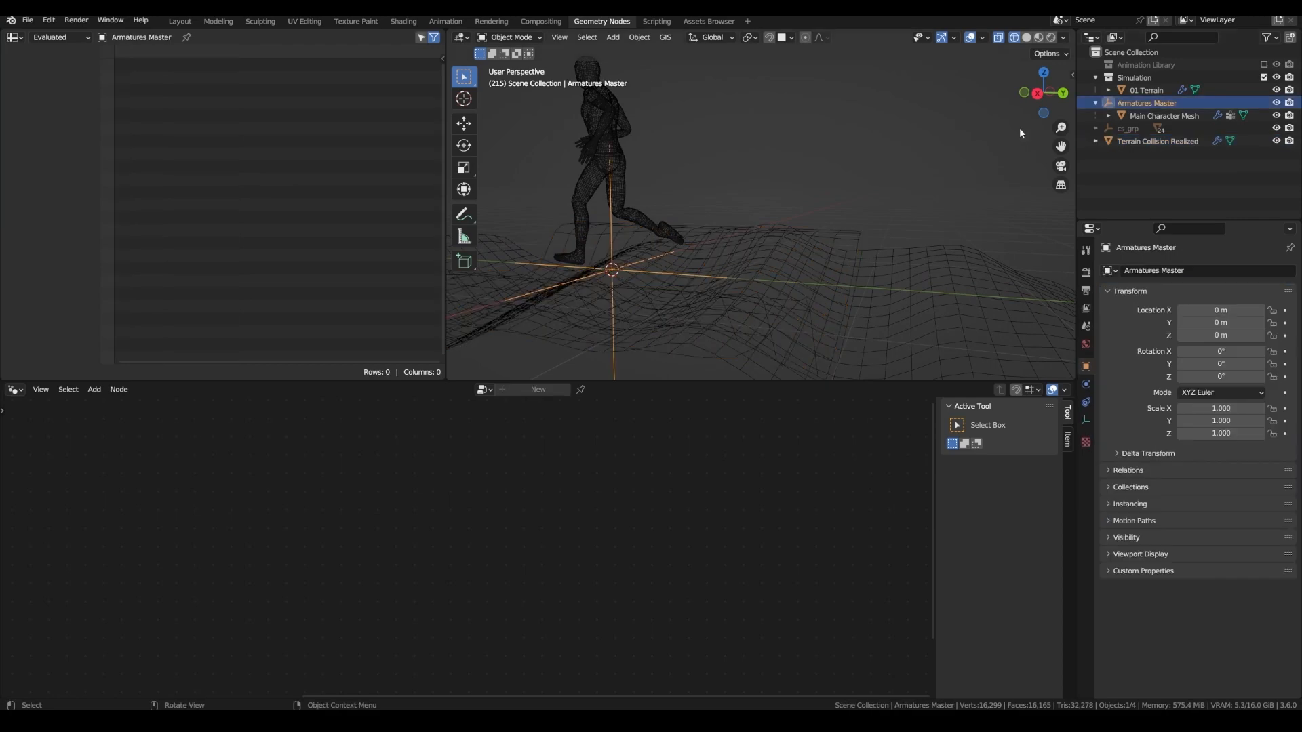
scroll(644, 258, up, 3)
key(g)
key(z)
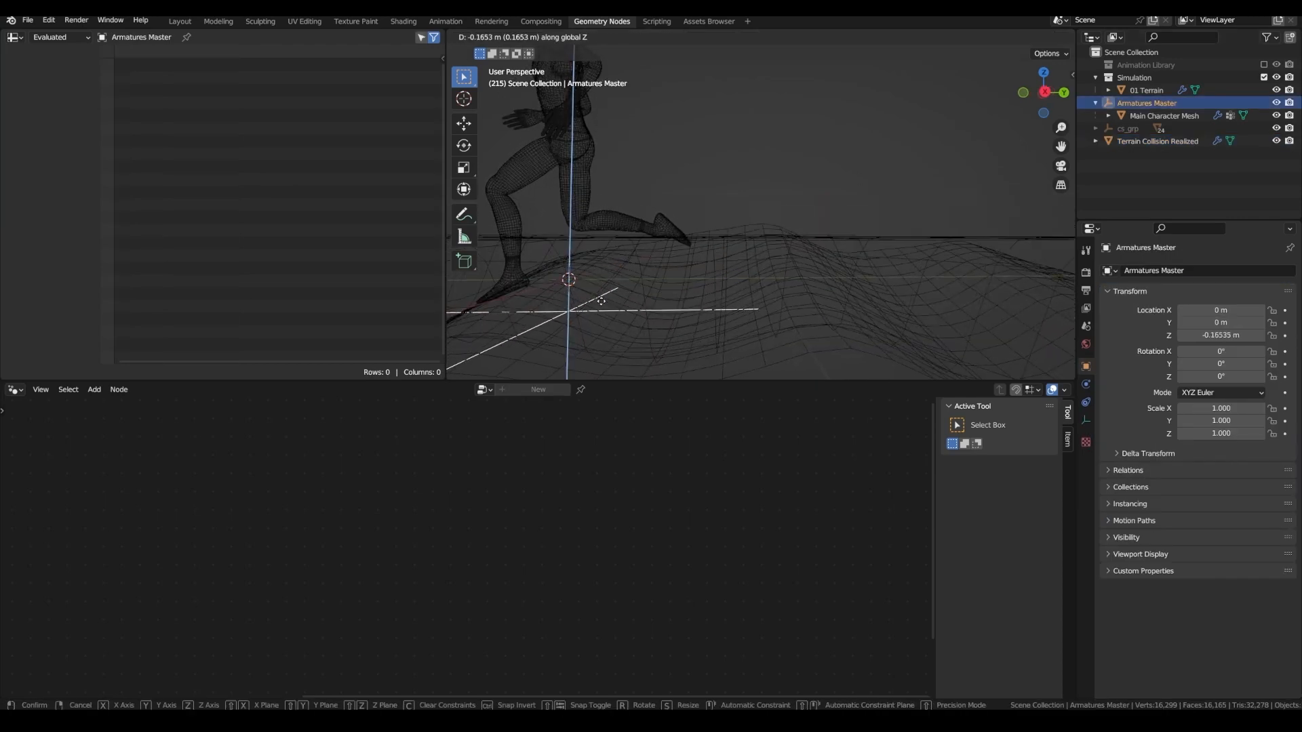
click(640, 256)
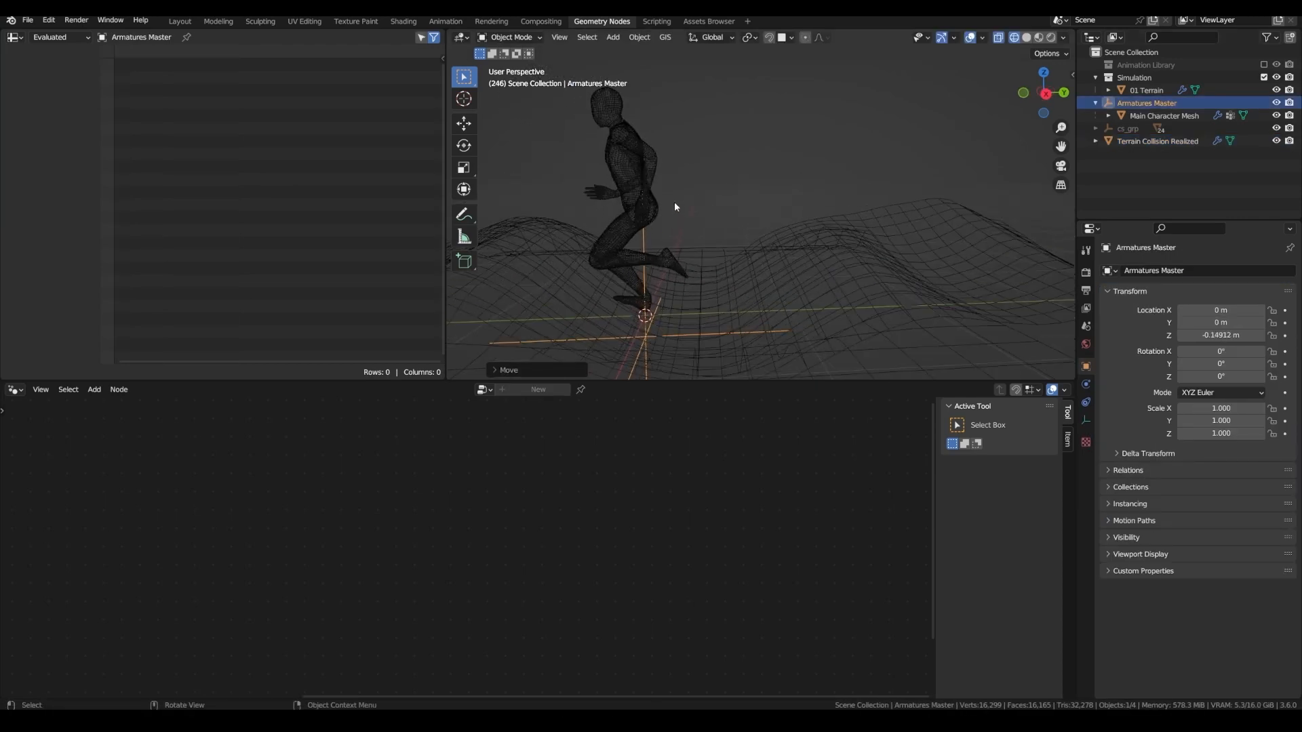
Deselect everything and replay the animation from the first frame in solid shading to check the character's foot contact
click(699, 197)
key(shift+Left)
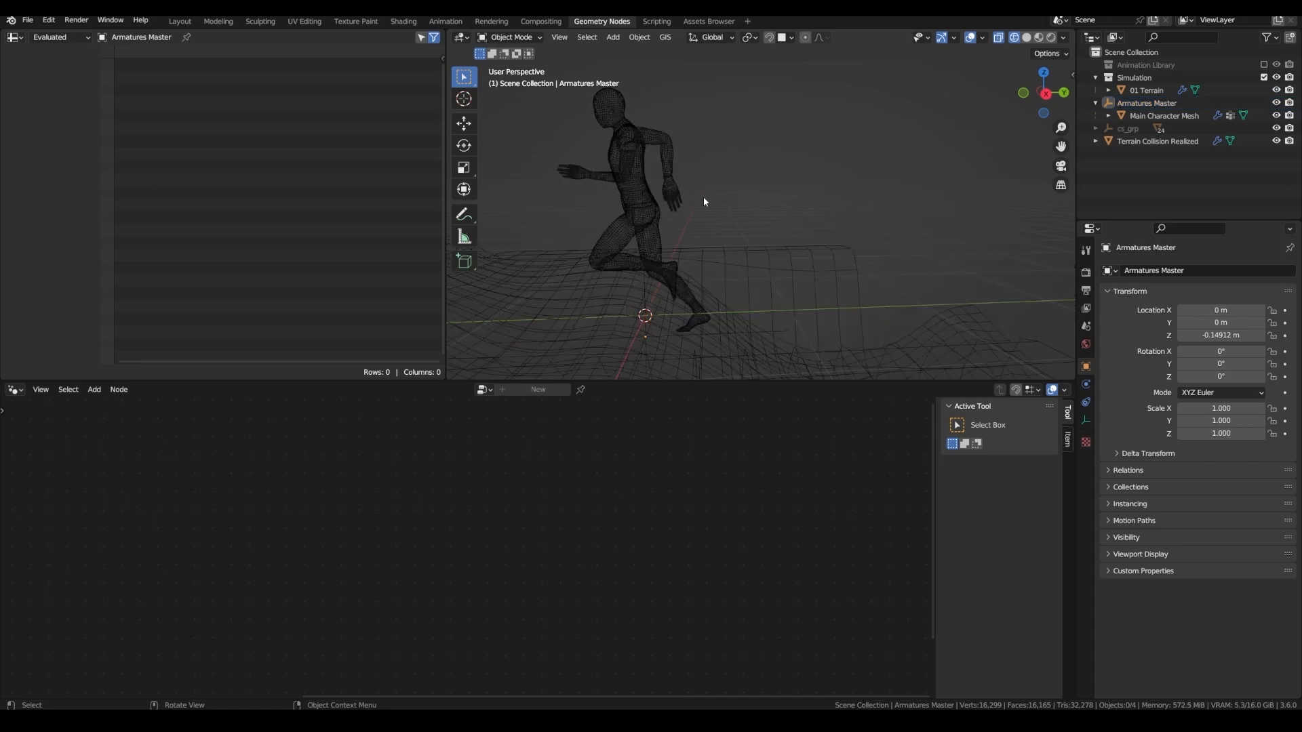
key(space)
key(shift+z)
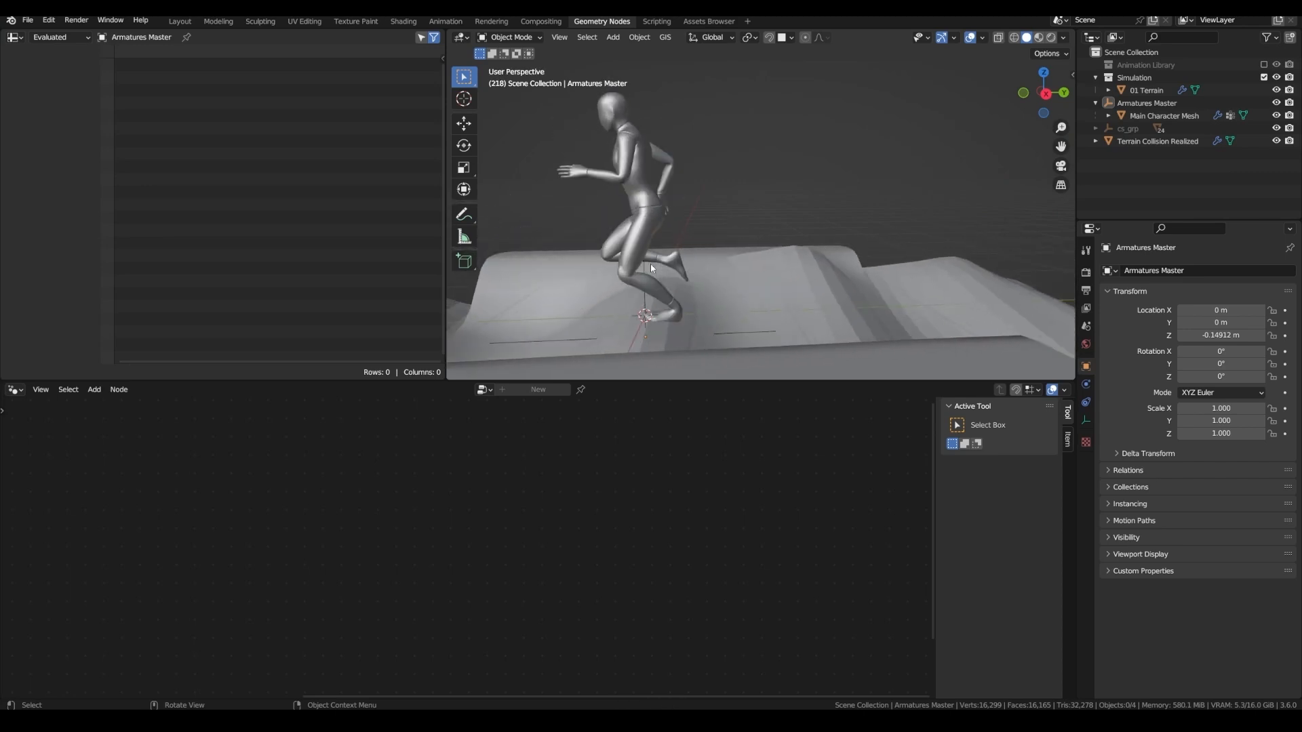
Disable Terrain Collision Realized in renders and open its object properties
click(1184, 141)
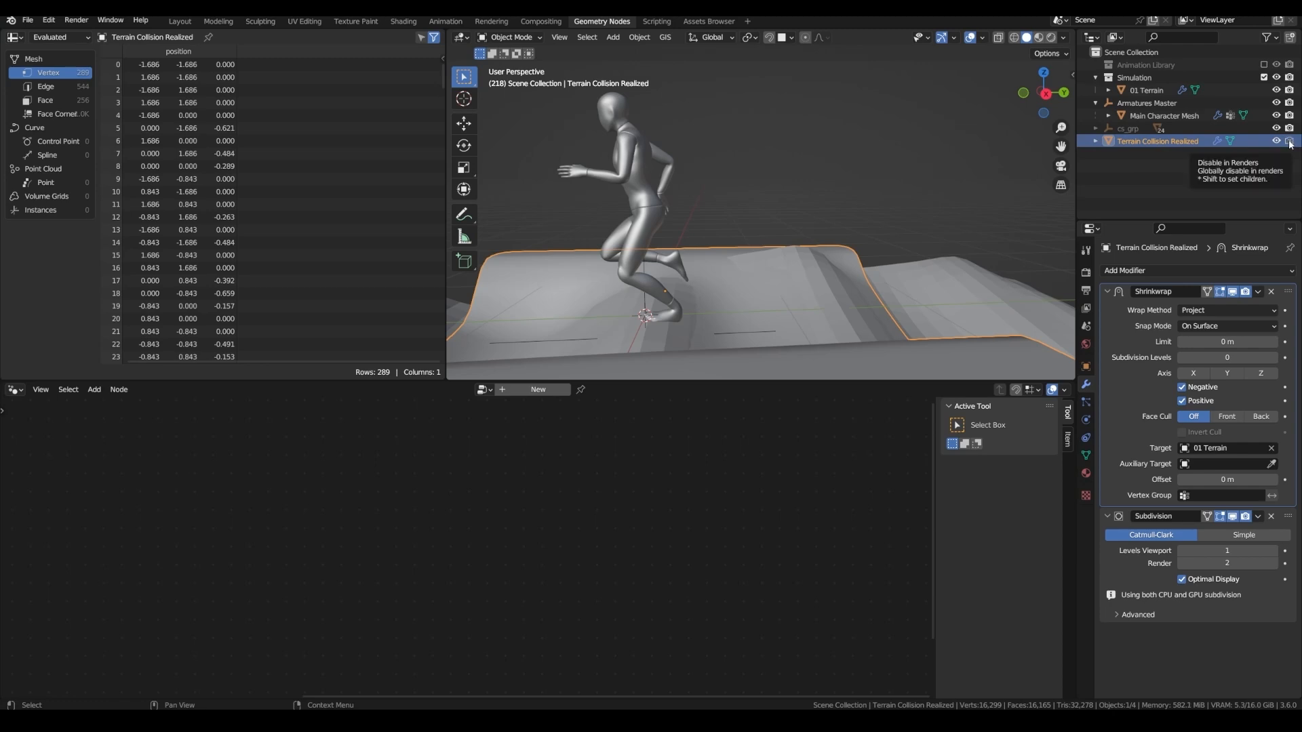
click(1086, 366)
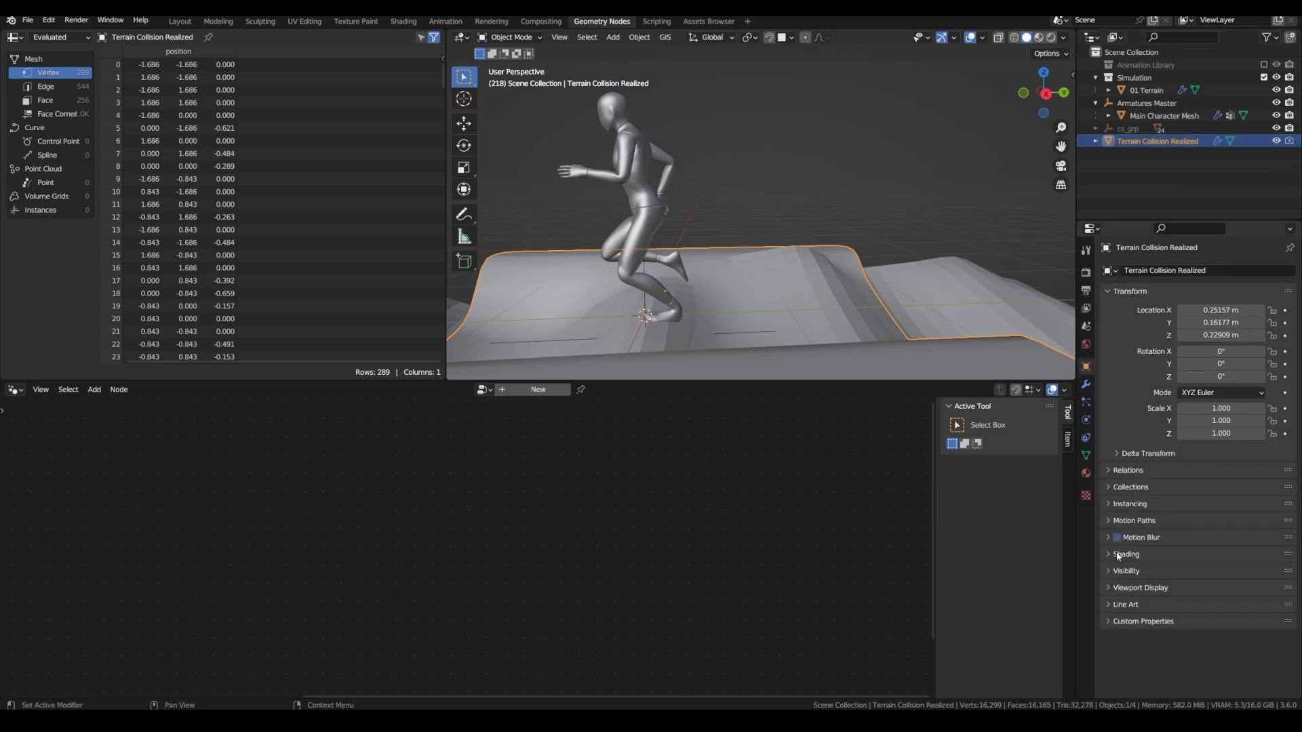
Set the Terrain Collision Realized object's viewport display to Wire
click(1139, 587)
scroll(1138, 559, down, 3)
click(1201, 638)
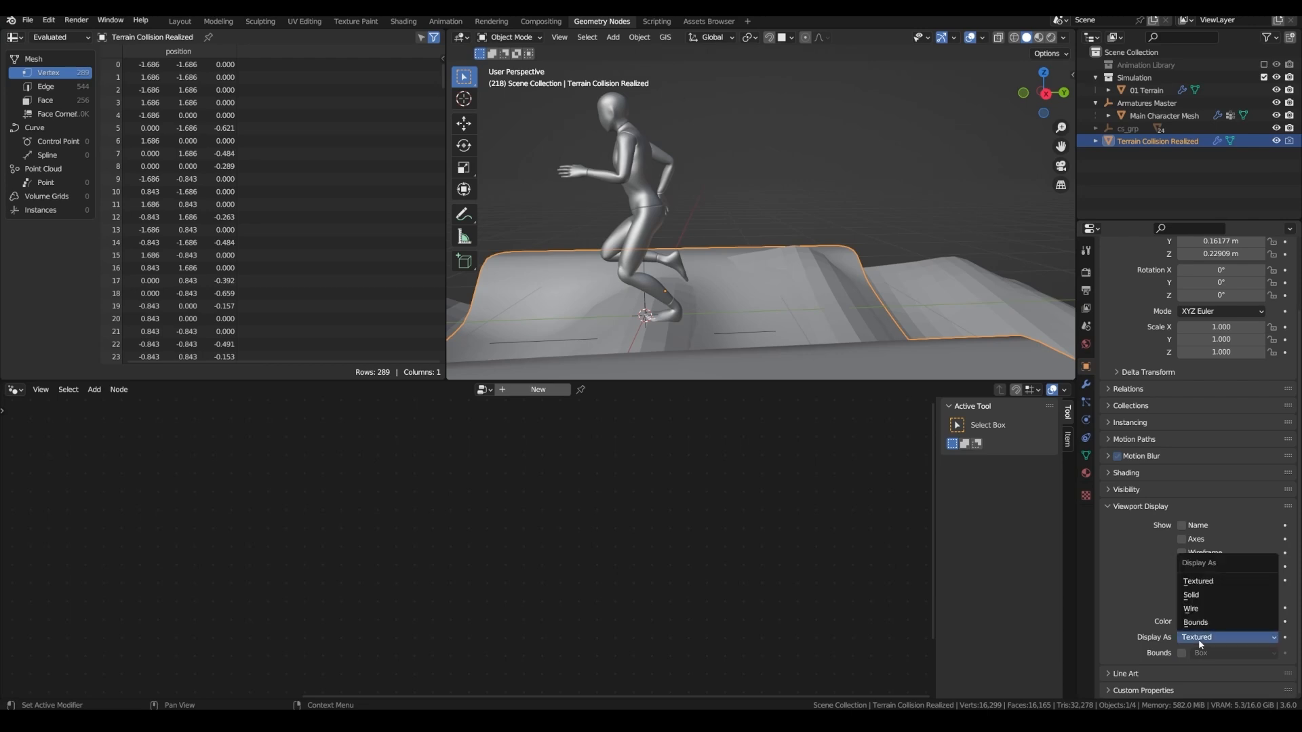
click(1191, 608)
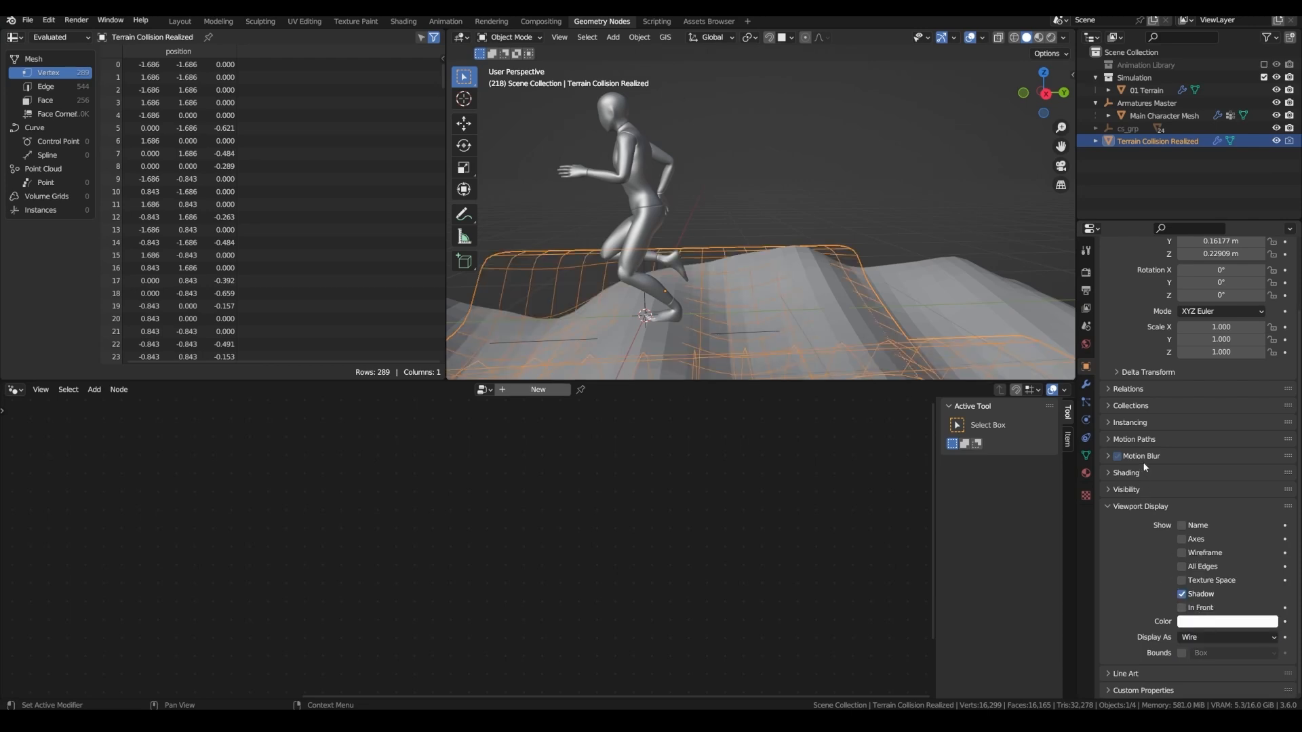
Disable all ray visibility options from Camera to Shadow for the Terrain Collision Realized object
click(1127, 490)
scroll(1153, 496, down, 3)
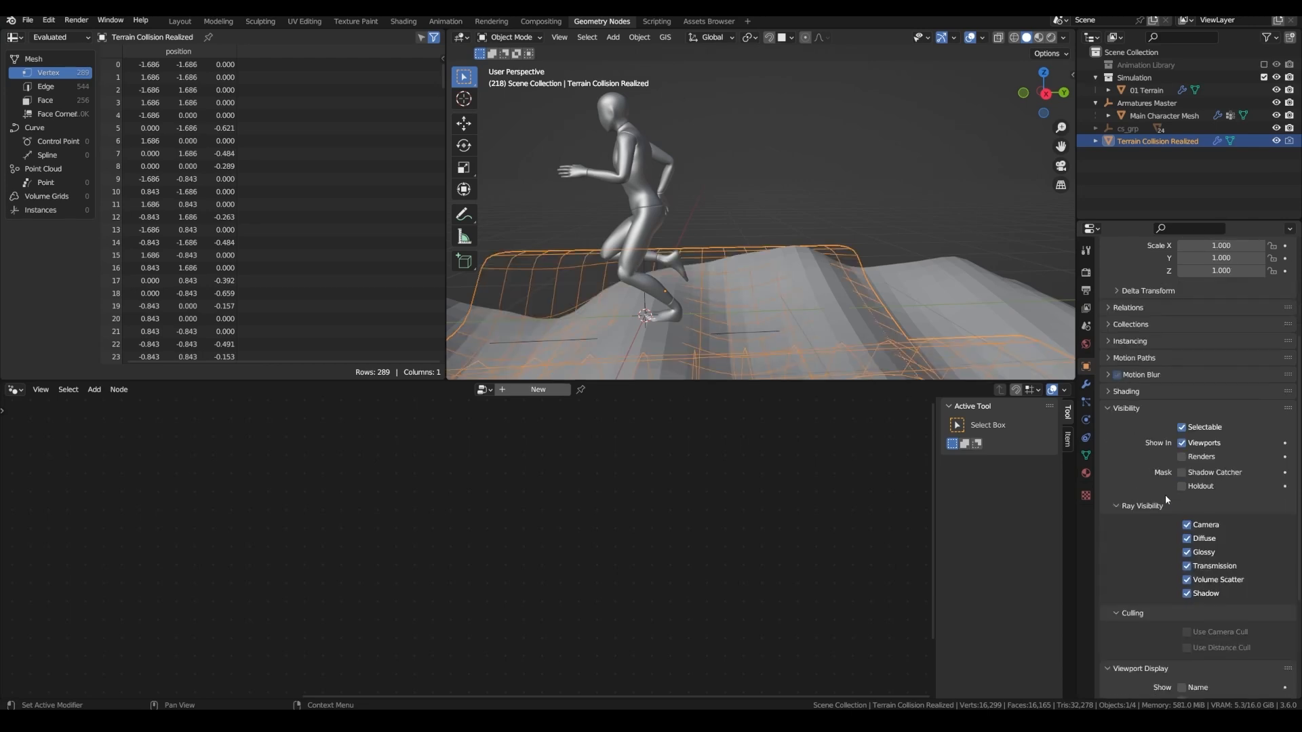
drag(1187, 526, 1190, 591)
middle_drag(780, 285, 904, 274)
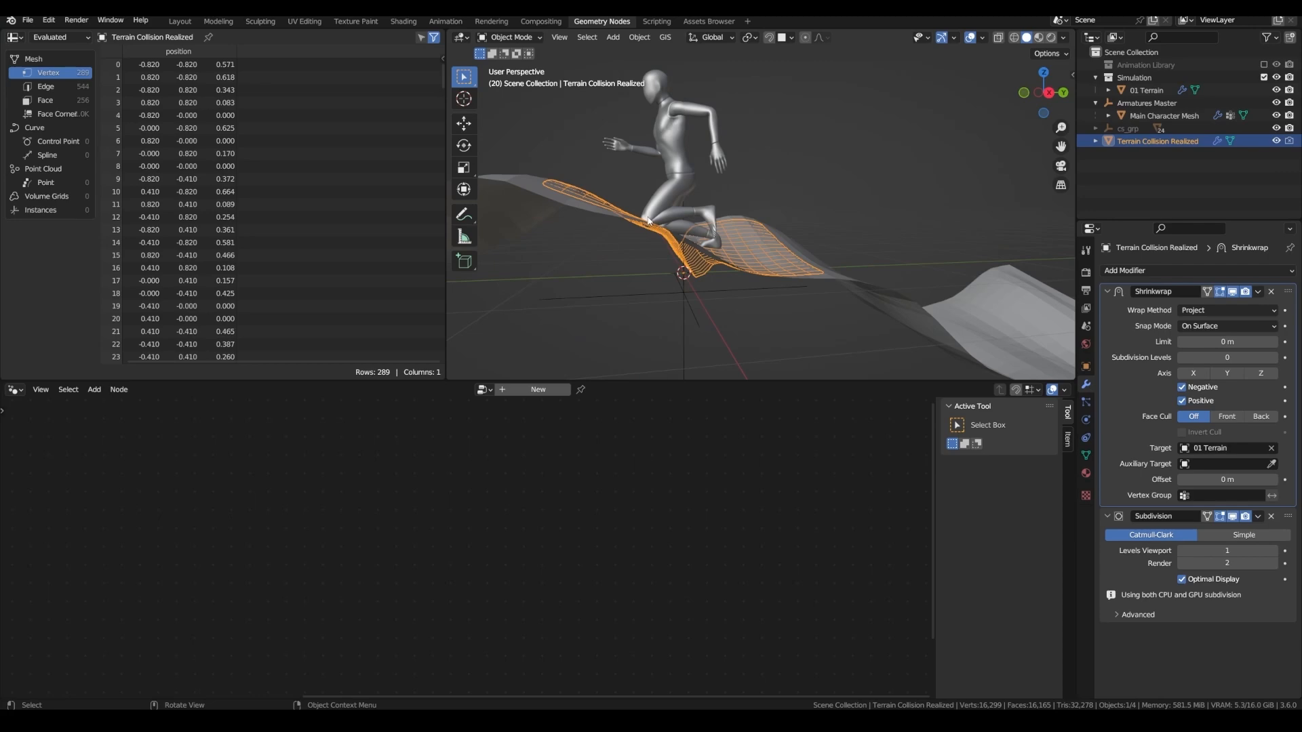
Select the 01 Terrain object and reposition the reroute that feeds its FIX Z OFFSET frame
click(614, 219)
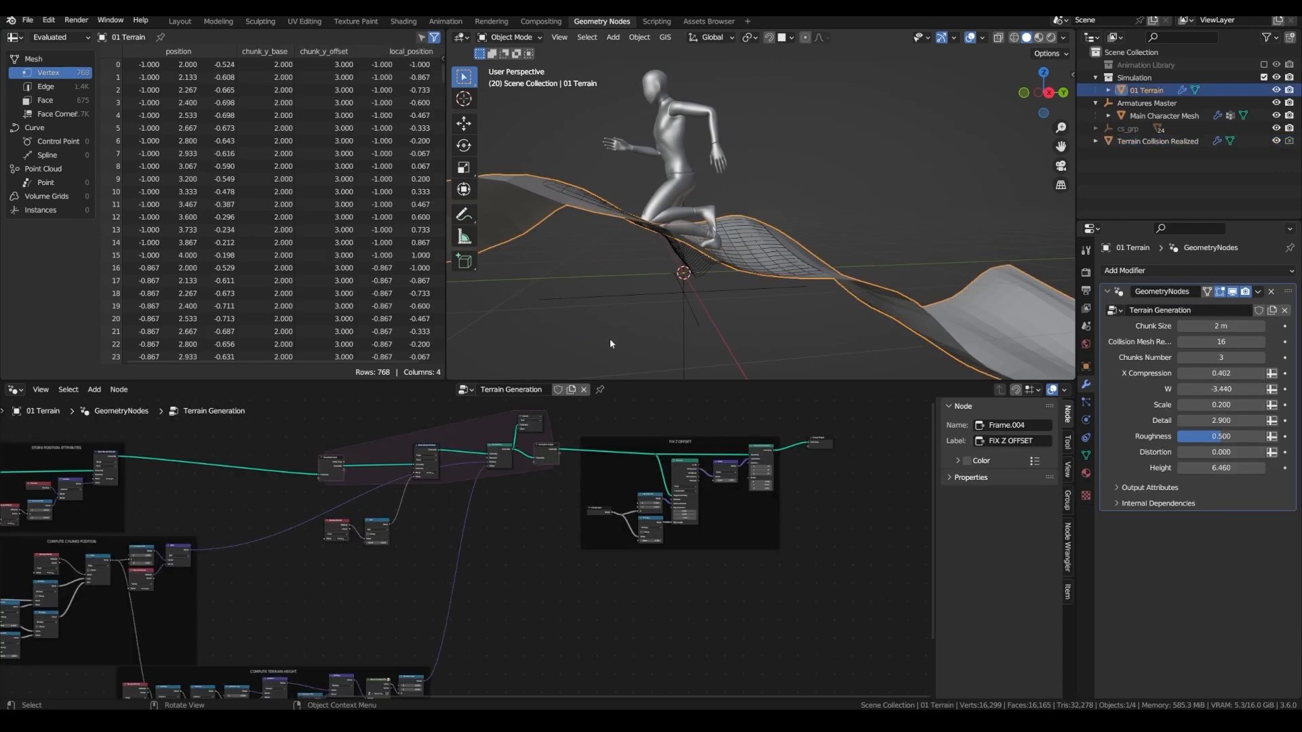
scroll(617, 474, up, 3)
middle_drag(719, 257, 636, 263)
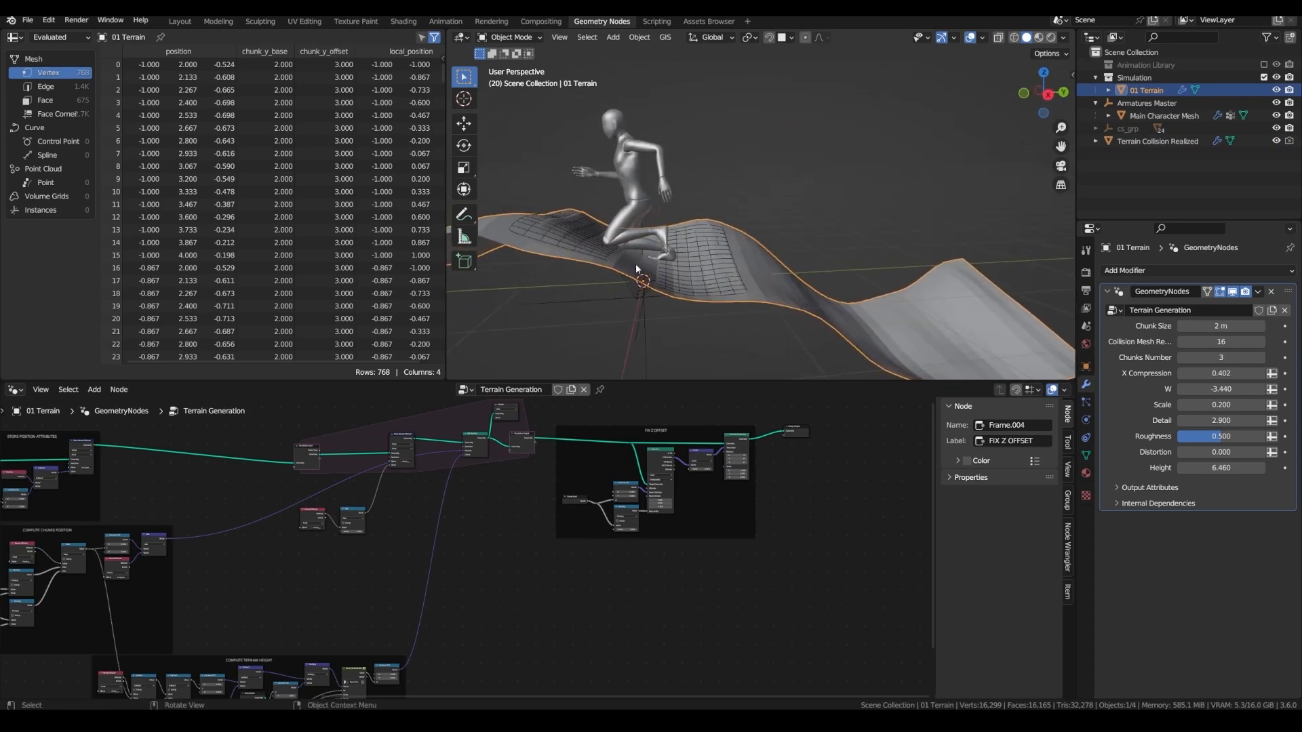
scroll(669, 490, up, 3)
scroll(675, 459, up, 1)
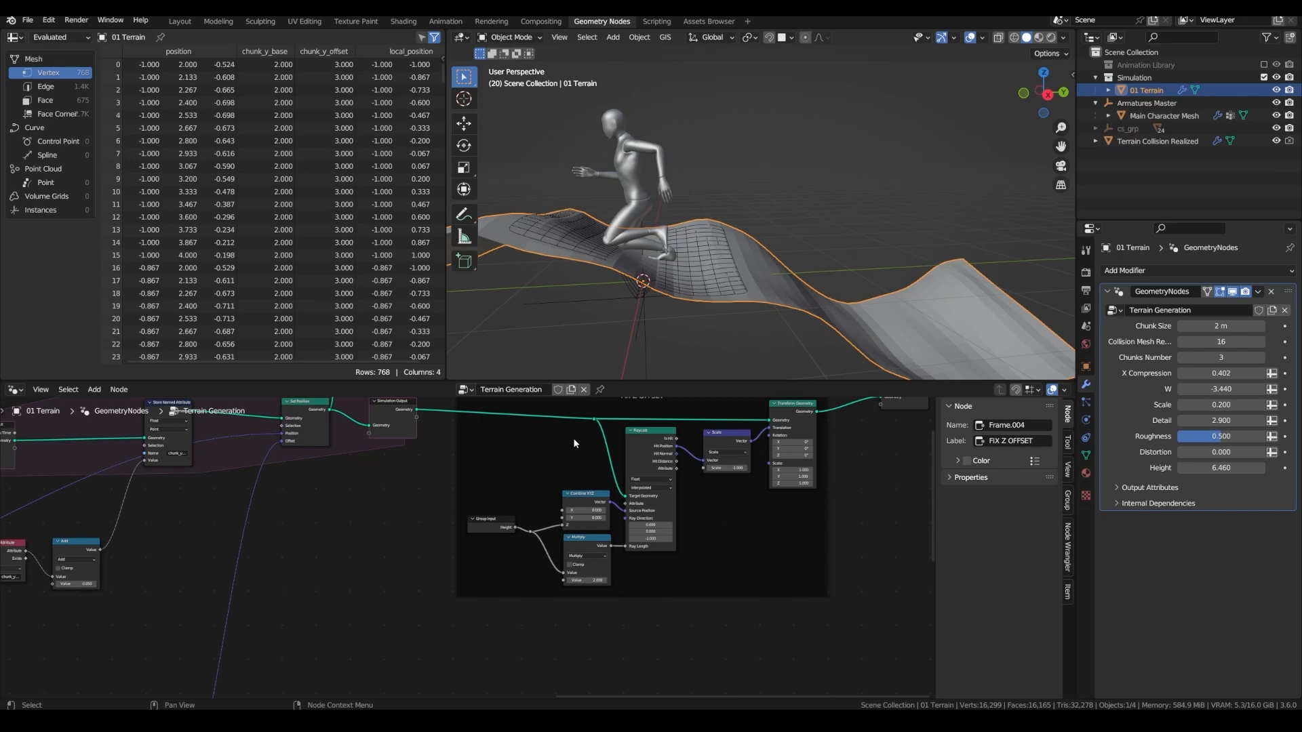
scroll(574, 444, up, 5)
middle_drag(574, 445, 578, 479)
drag(593, 454, 621, 431)
key(g)
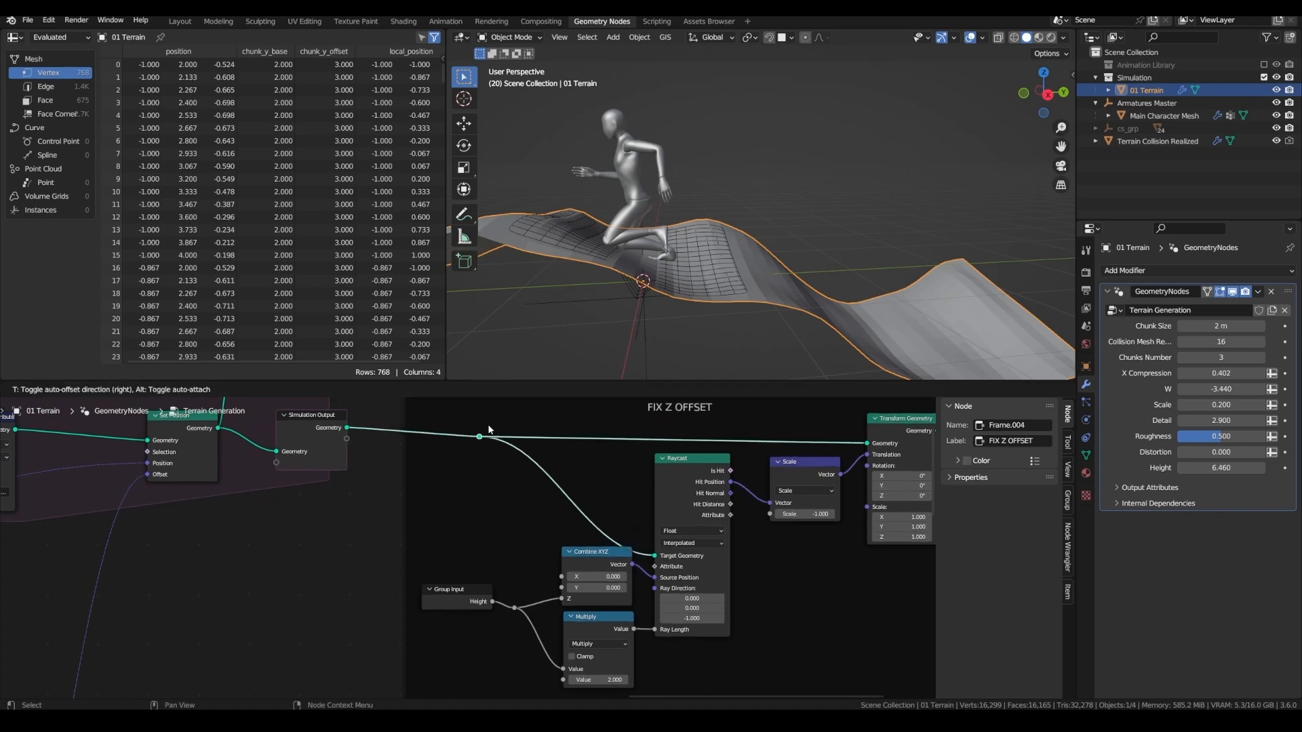
click(504, 426)
Insert a Merge by Distance node on the link into the Raycast's Target Geometry and play the animation
key(shift+a)
click(504, 423)
text(merge)
key(Return)
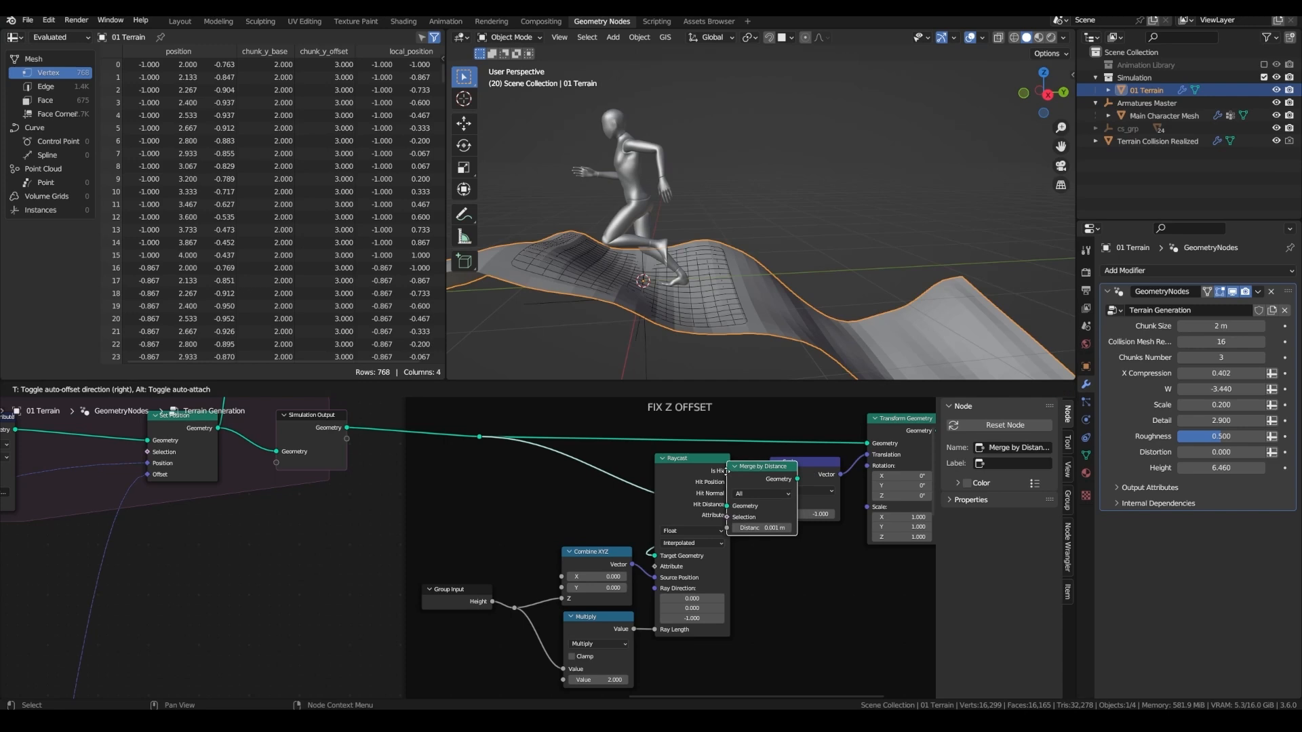
click(551, 466)
key(space)
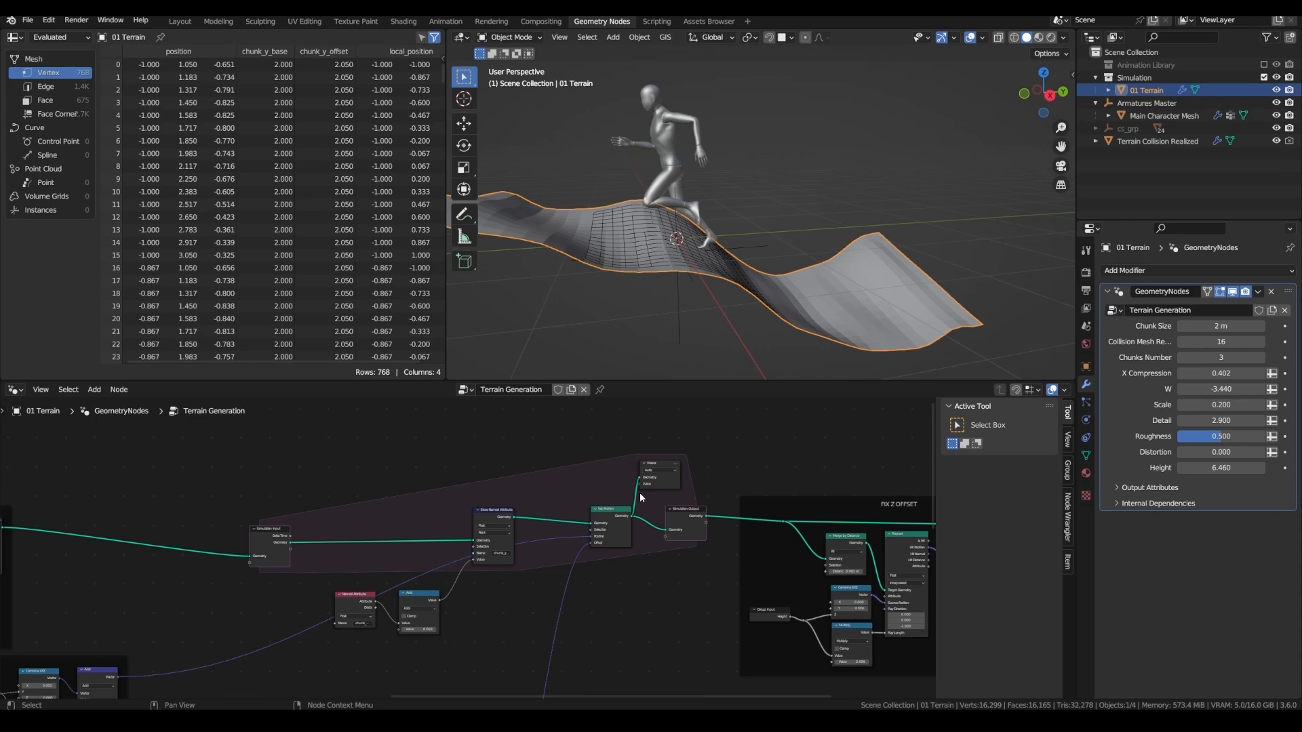
scroll(394, 618, up, 2)
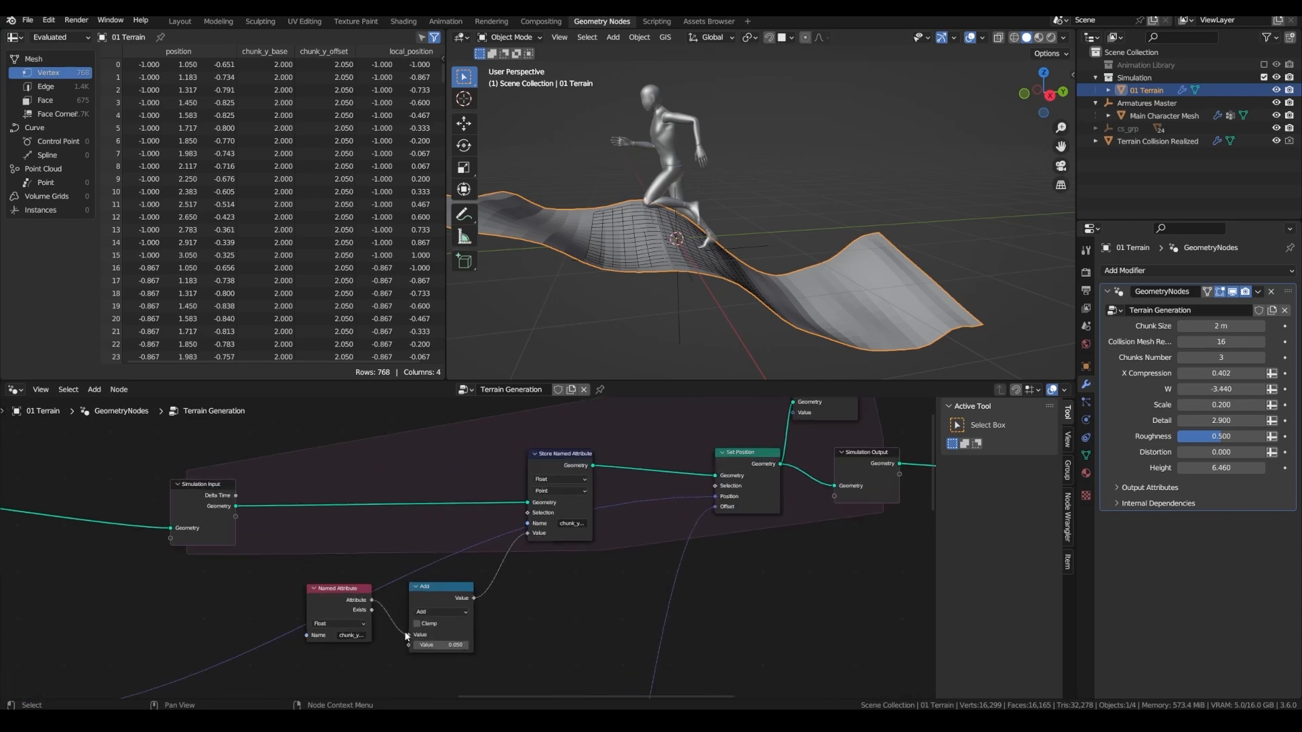
middle_drag(475, 488, 448, 563)
scroll(435, 519, down, 1)
middle_drag(434, 459, 451, 461)
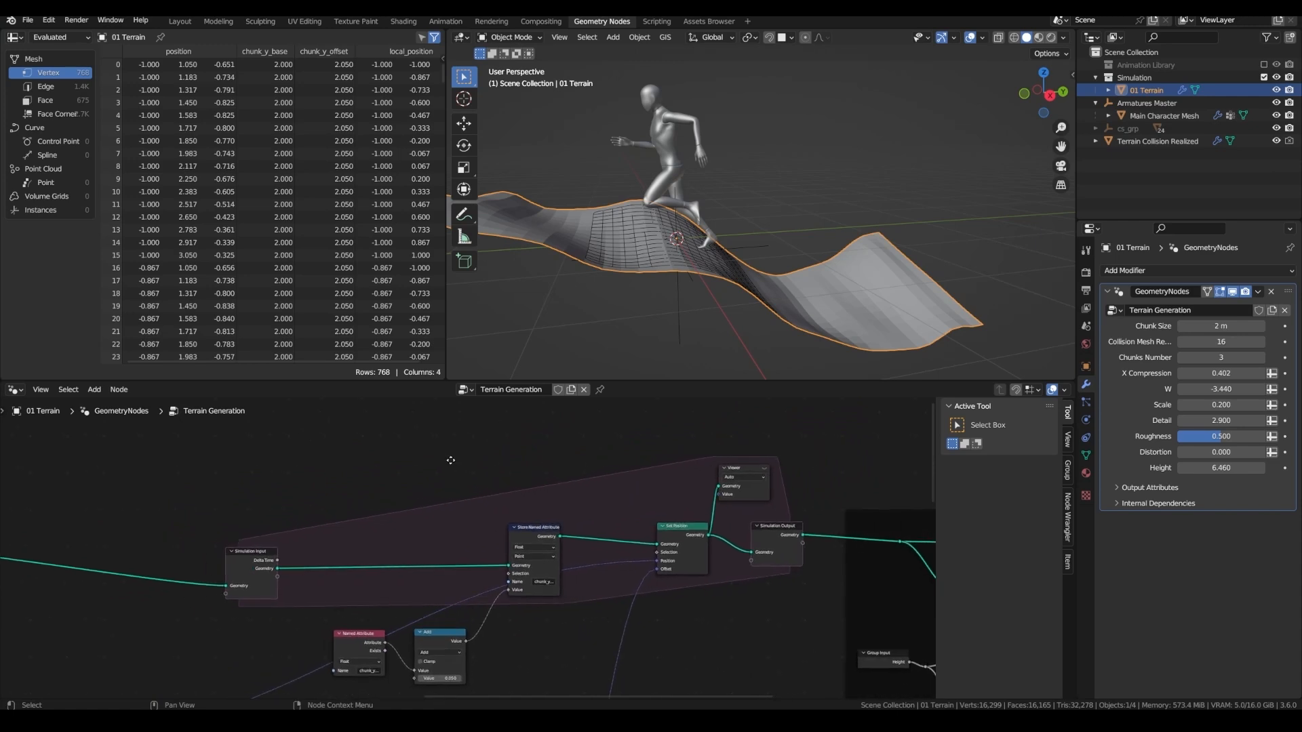
Draw annotation strokes along the running character's body and limbs in the 3D view
middle_drag(631, 291, 653, 270)
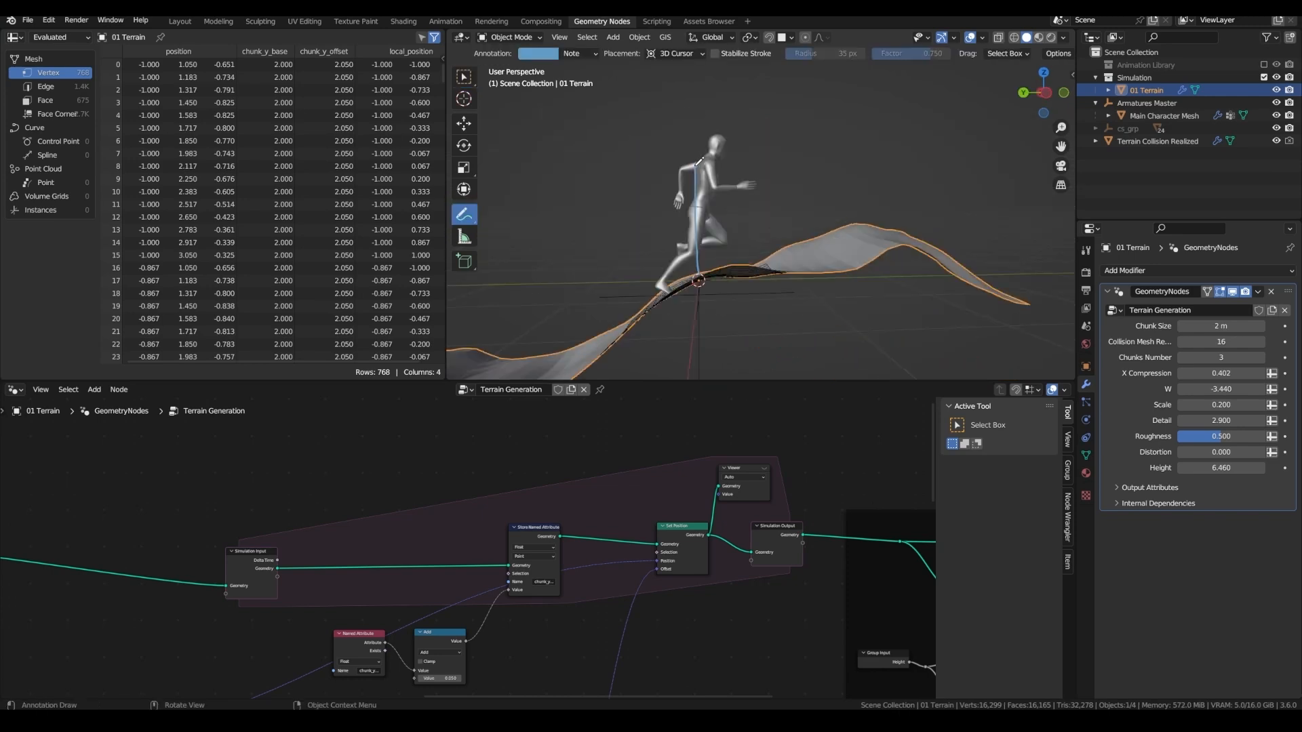
drag(697, 164, 687, 178)
mouse_move(696, 276)
mouse_down()
mouse_move(639, 211)
mouse_move(651, 204)
mouse_up()
drag(693, 214, 661, 224)
drag(746, 187, 715, 245)
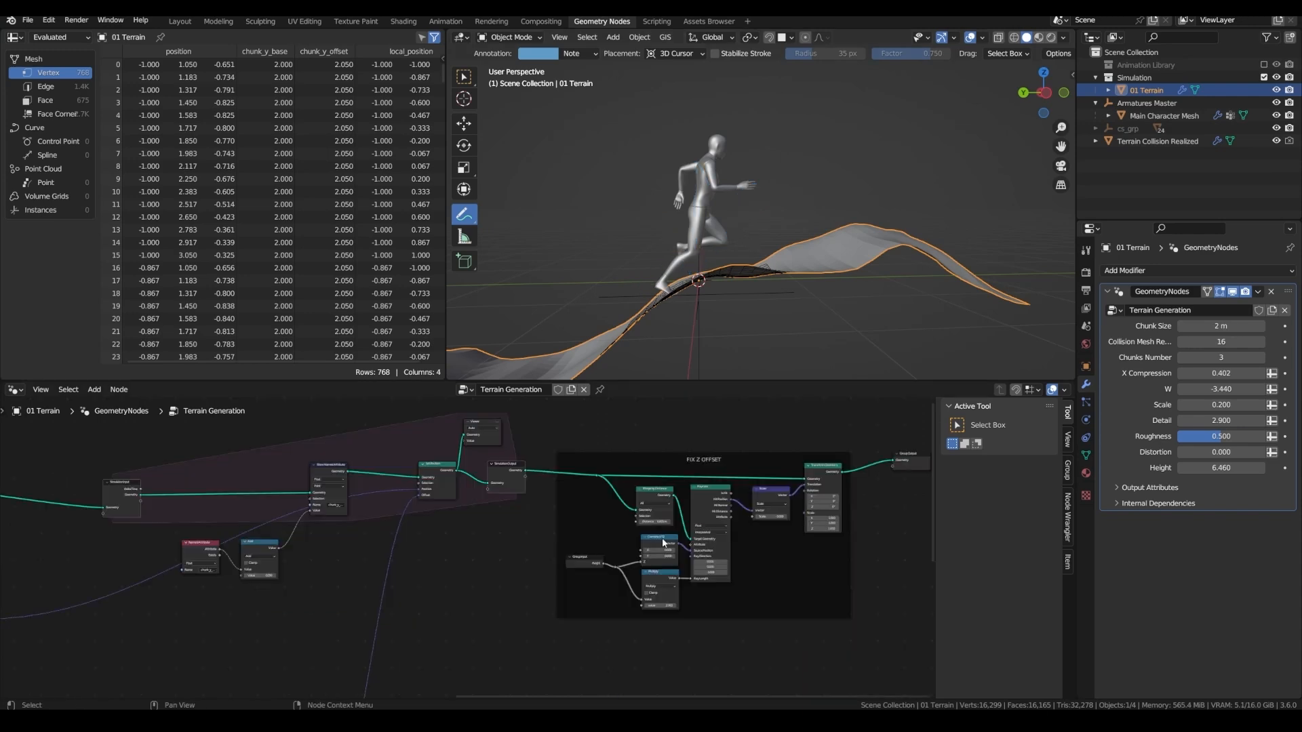
Duplicate the FIX Z OFFSET raycast nodes into the simulation zone and link the Simulation Input's geometry to the copied Merge by Distance
middle_drag(663, 541, 618, 550)
mouse_move(550, 608)
mouse_down()
mouse_move(673, 506)
mouse_move(671, 517)
mouse_up()
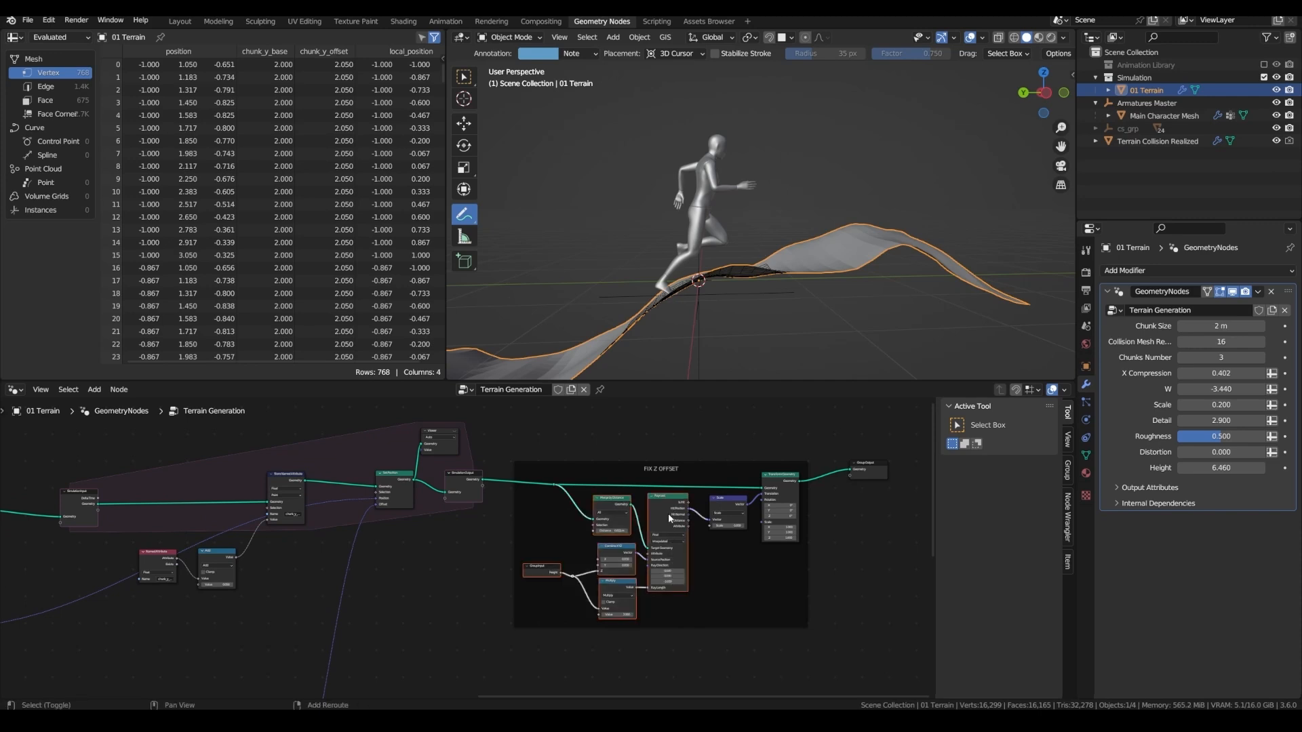
key(shift+d)
click(322, 432)
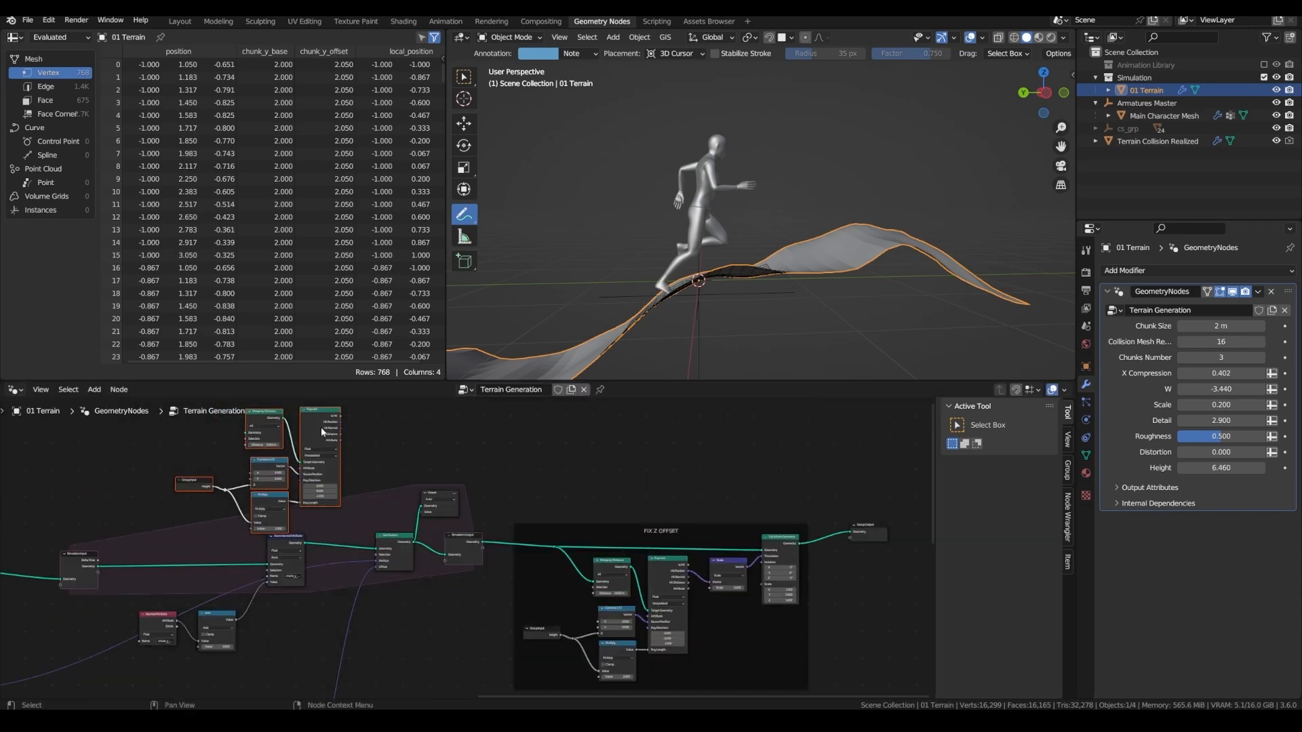
middle_drag(321, 432, 445, 438)
drag(428, 438, 371, 454)
scroll(265, 544, up, 3)
drag(212, 579, 324, 432)
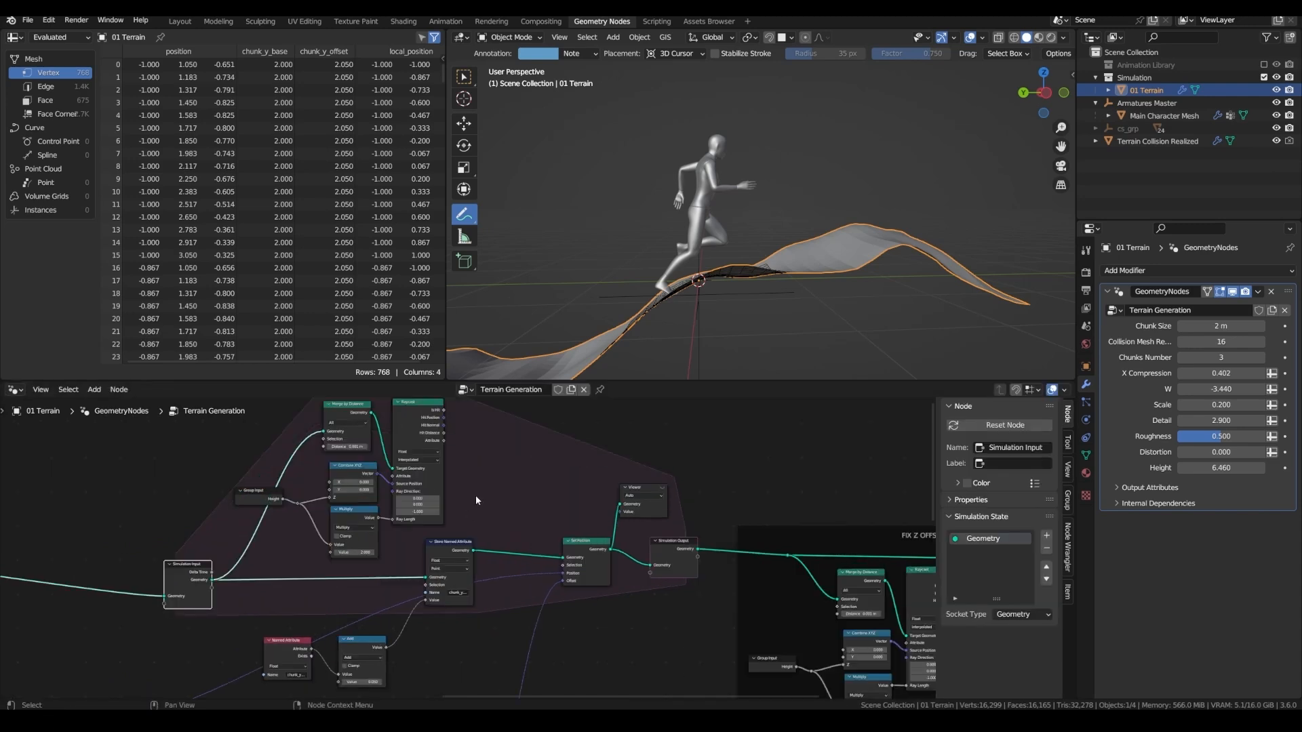
Connect the copied Raycast's Hit Normal to the Vector input of a new Align Euler to Vector node using the Z axis
middle_drag(475, 495, 390, 505)
drag(359, 439, 381, 456)
text(ale)
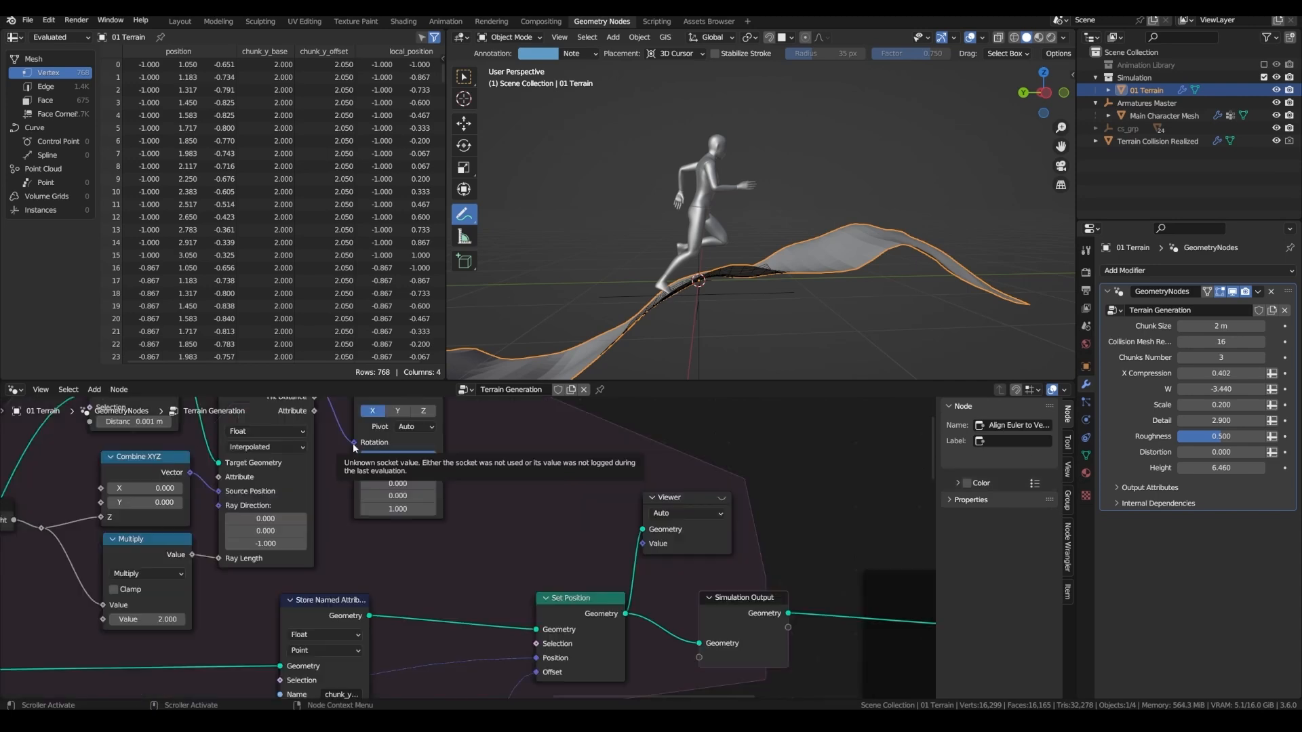
drag(354, 443, 352, 474)
middle_drag(336, 469, 355, 520)
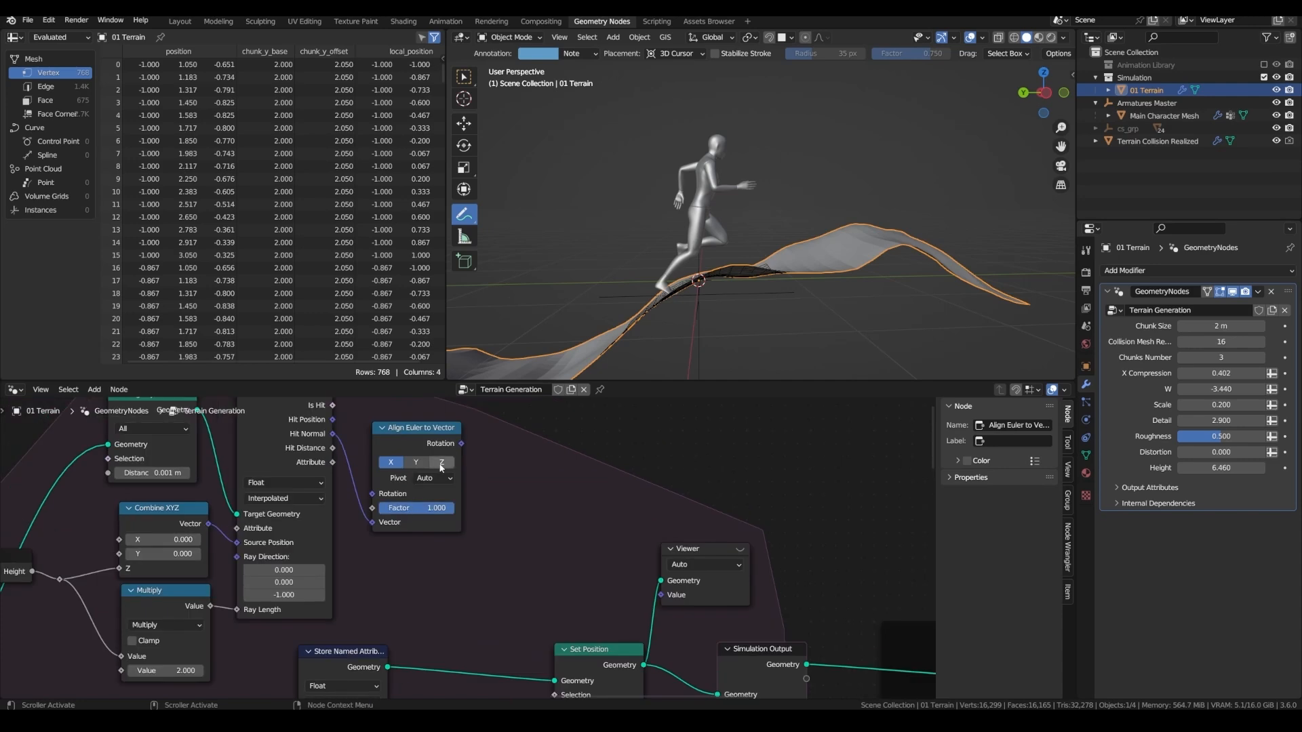
click(442, 463)
Split the aligned rotation with a Separate XYZ node, preview its X value in the Viewer and play the animation
drag(462, 443, 497, 471)
text(sep)
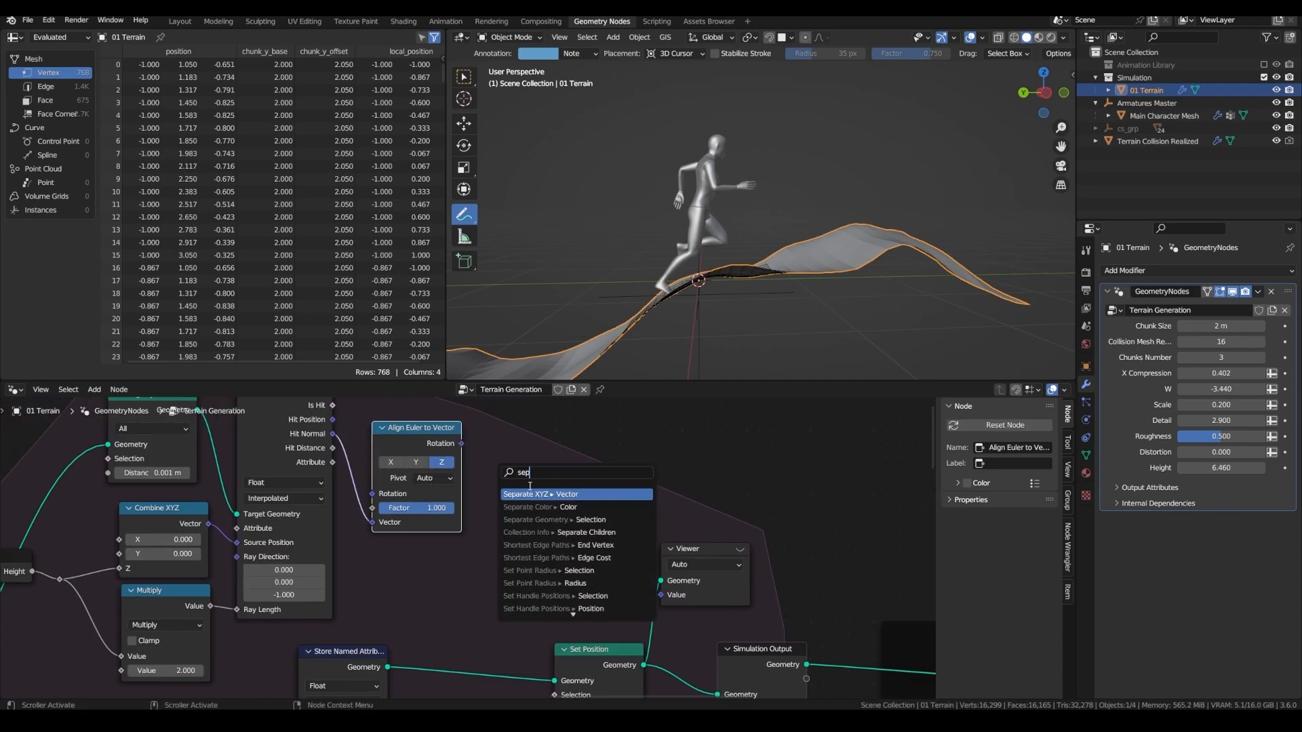
key(Return)
ctrl+shift+click(545, 474)
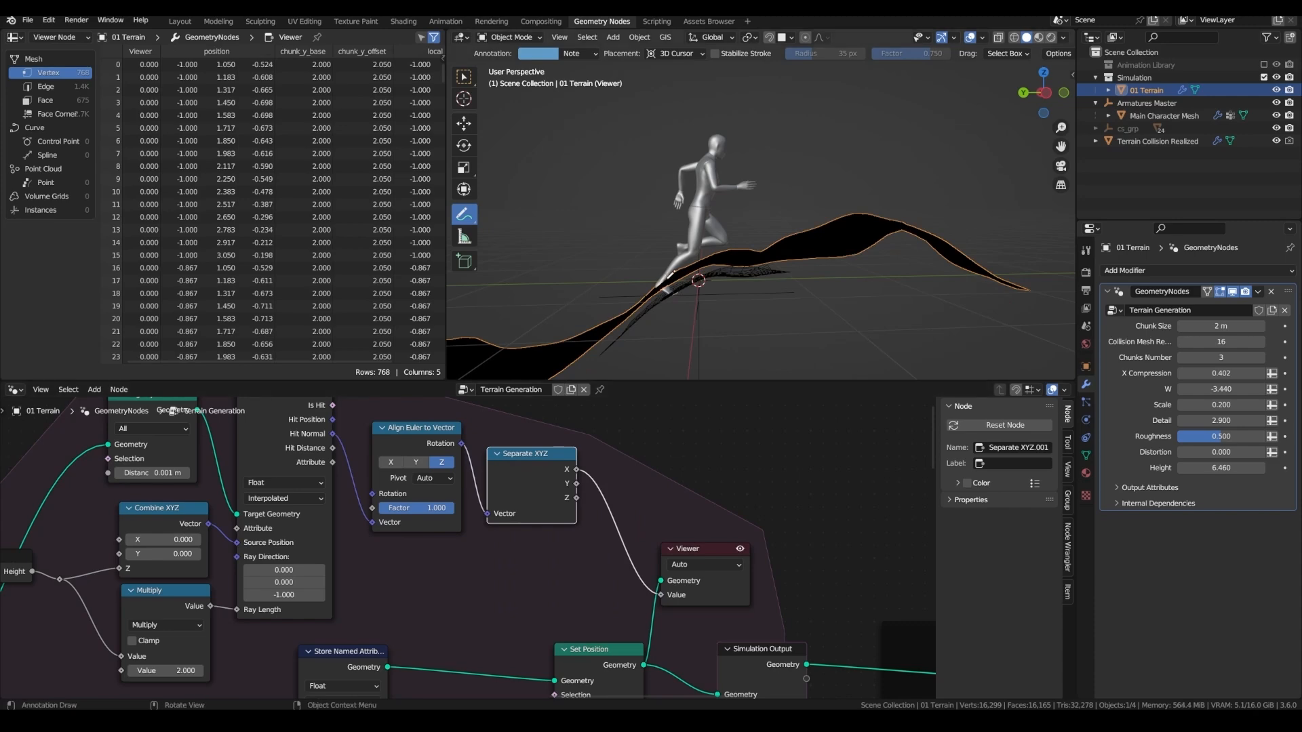
key(space)
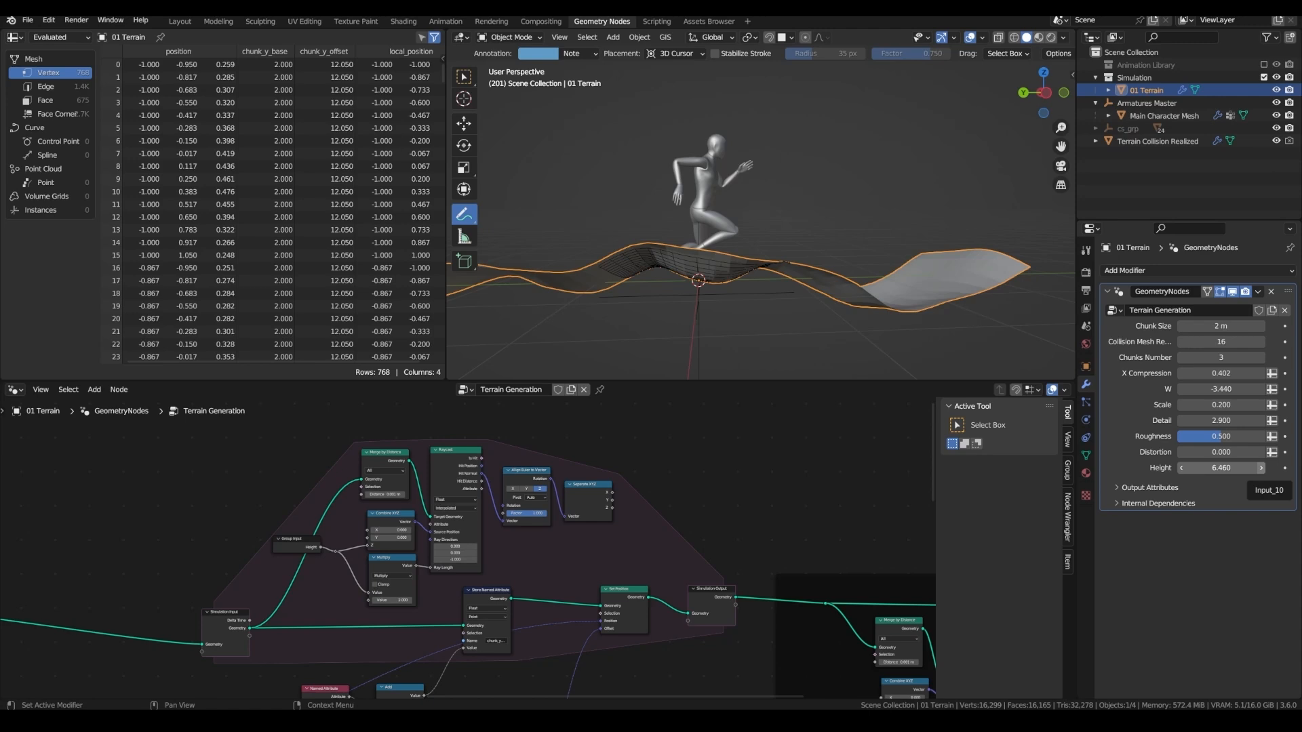
Add a Compare node set to Greater Than on the Separate XYZ node's X output
drag(495, 492, 582, 496)
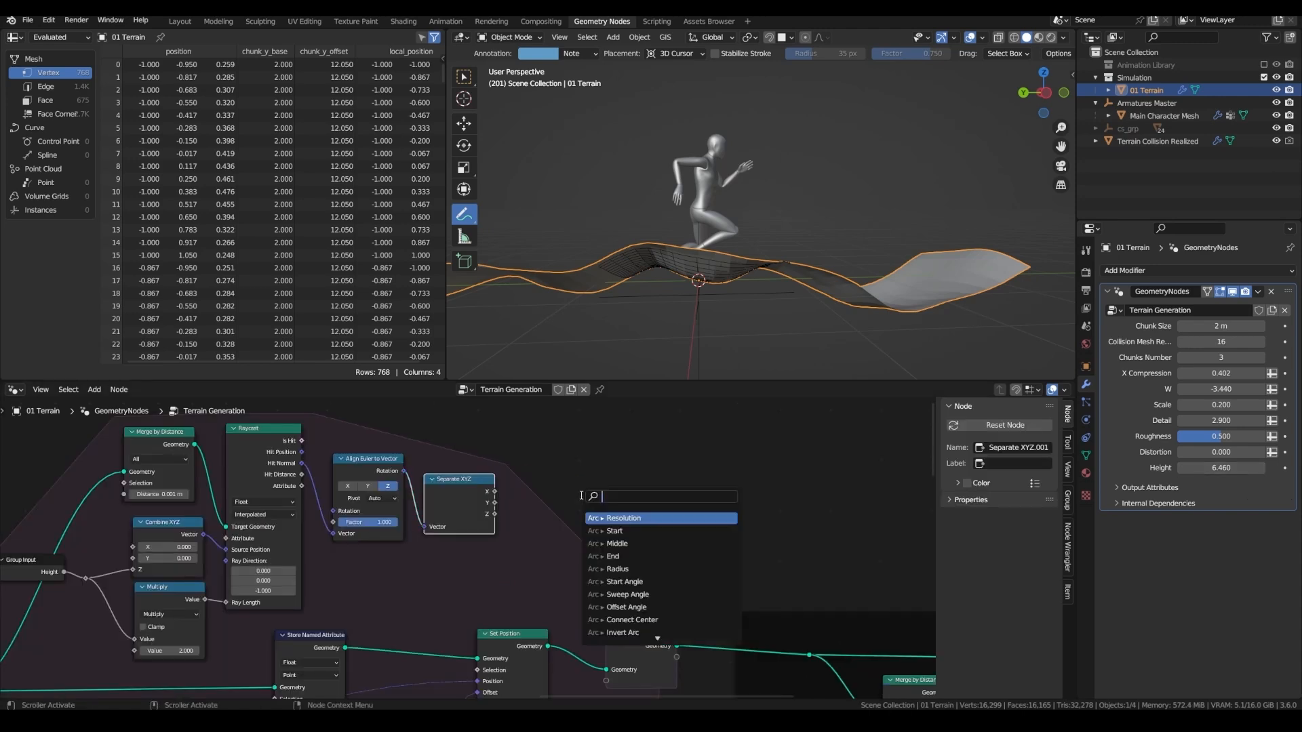
text(grea)
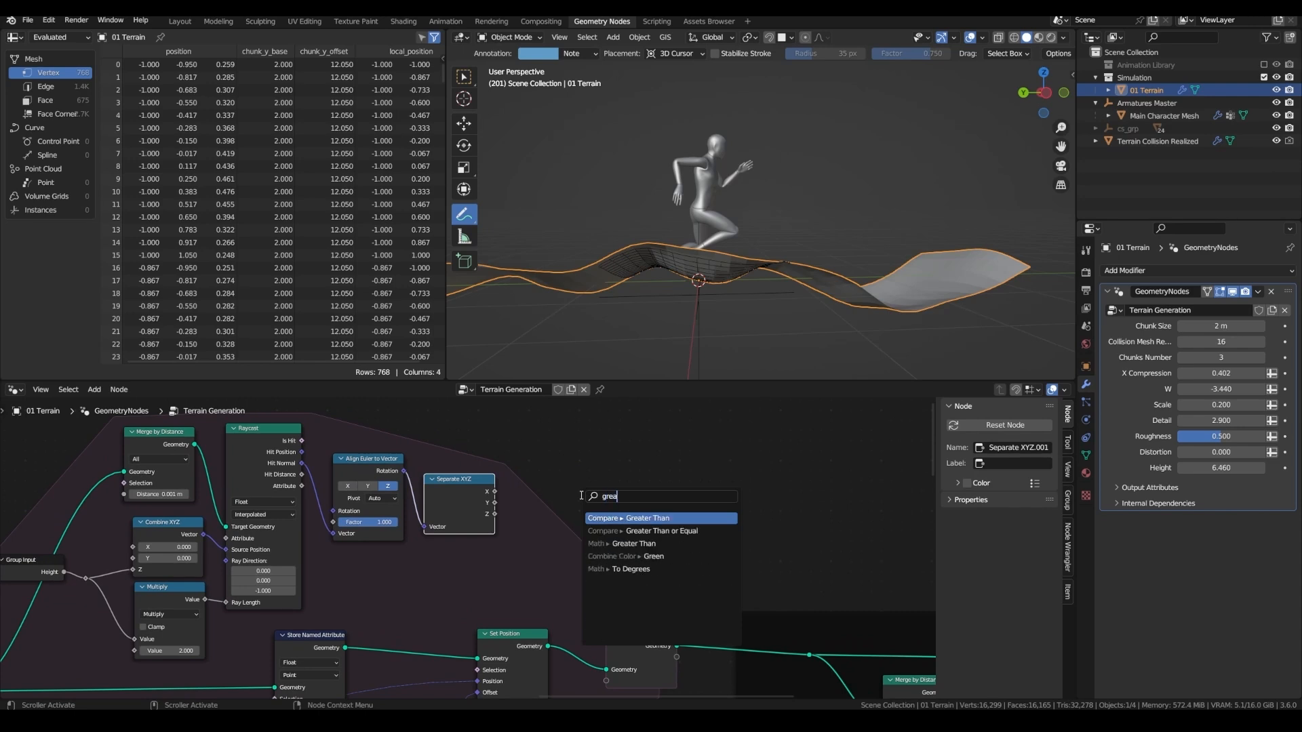
key(Return)
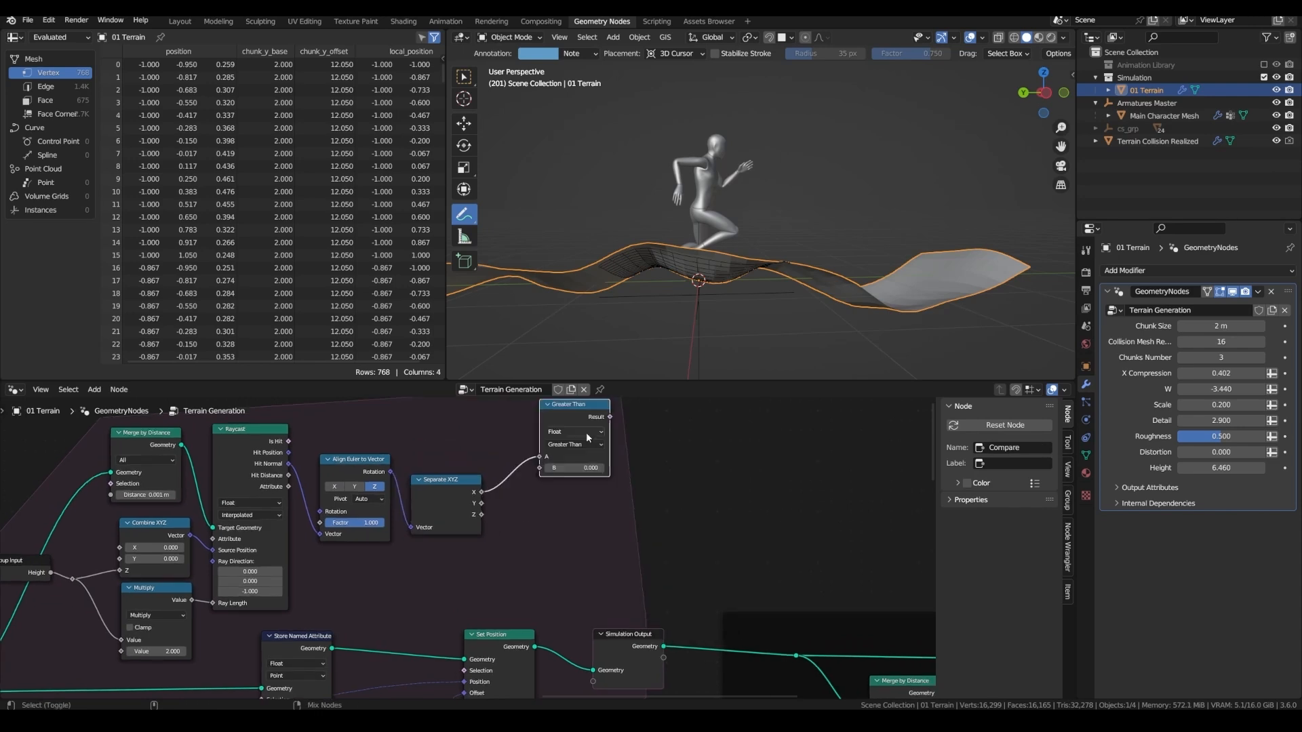
Duplicate the Greater Than node to make a stack of four, all fed by the X output
key(shift+d)
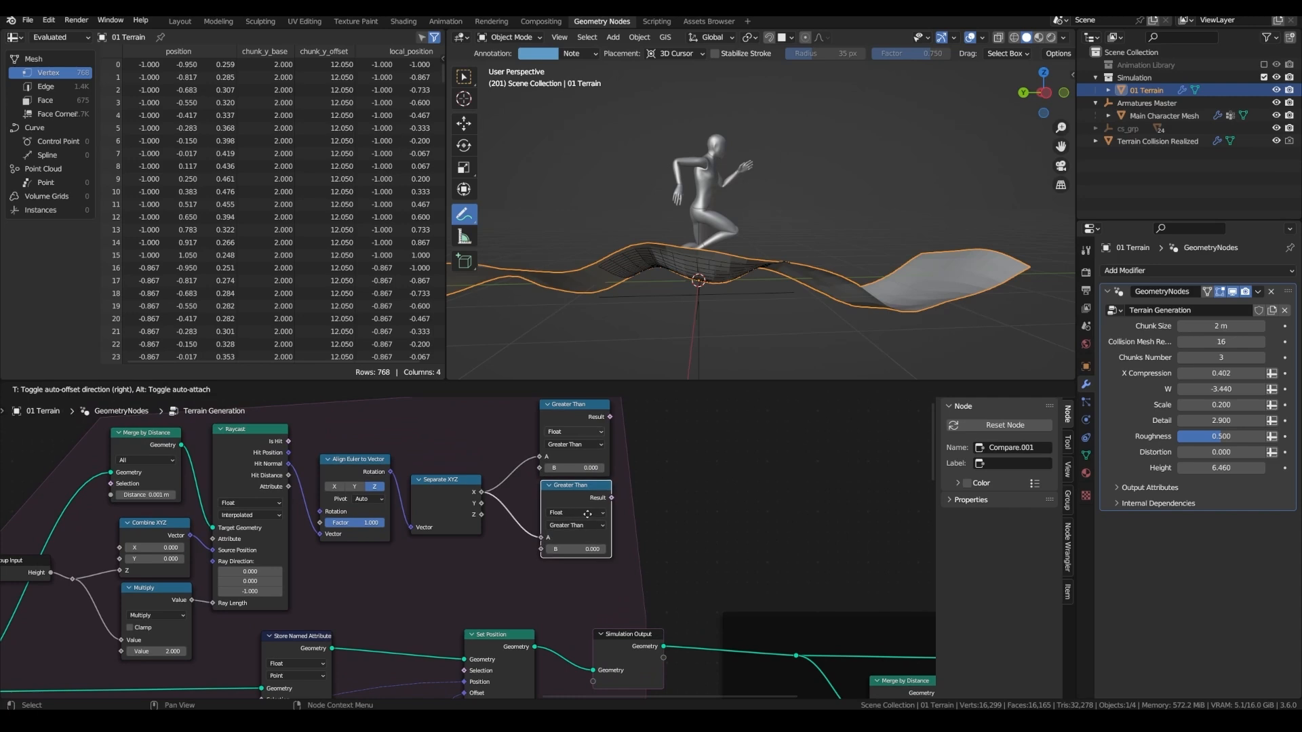
click(587, 513)
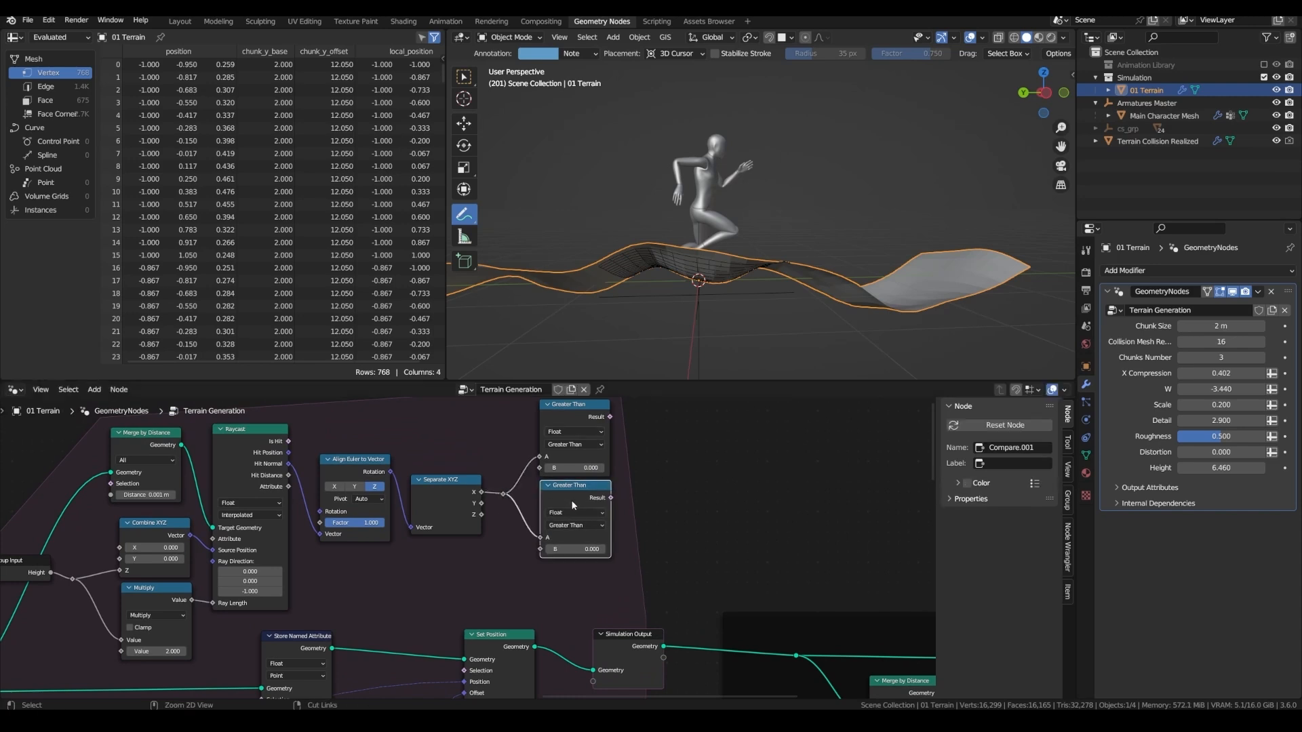
key(shift+d)
click(573, 577)
drag(668, 593, 570, 390)
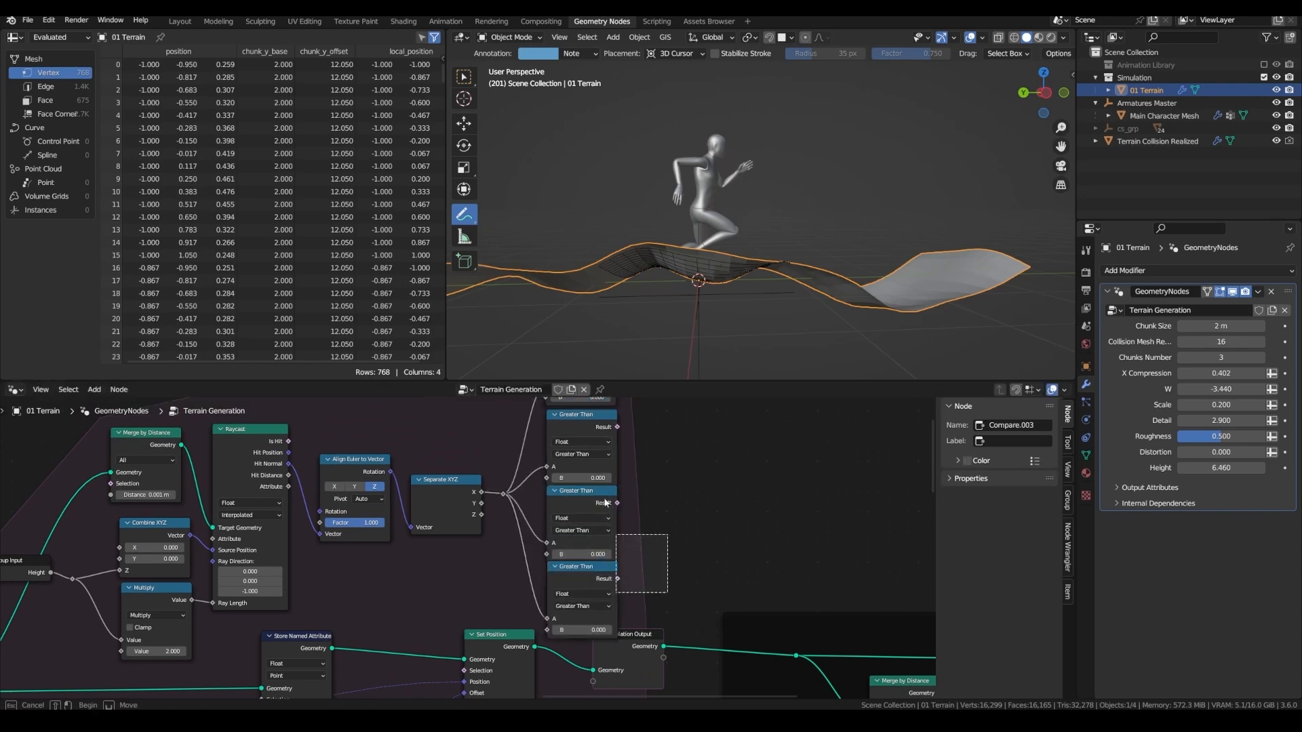
drag(570, 570, 574, 543)
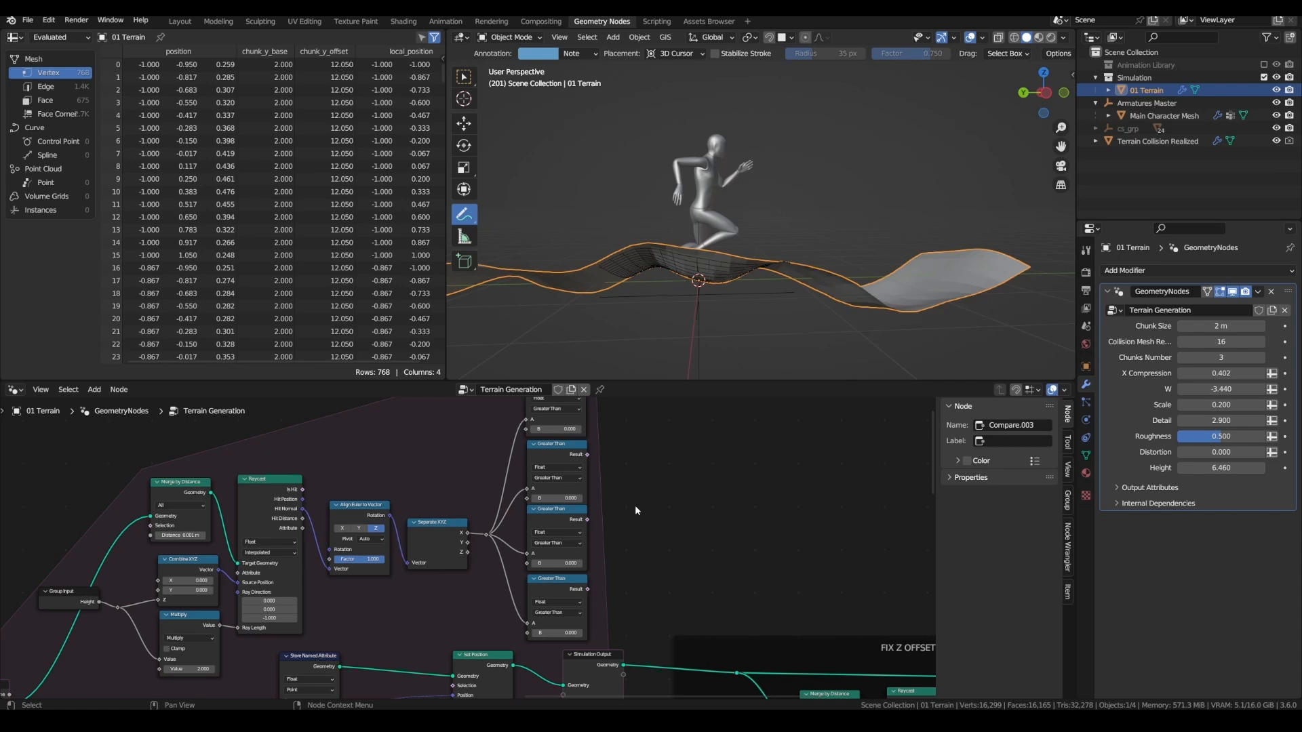
Sum the results of the four Greater Than nodes through a chain of Math Add nodes
drag(579, 422, 623, 497)
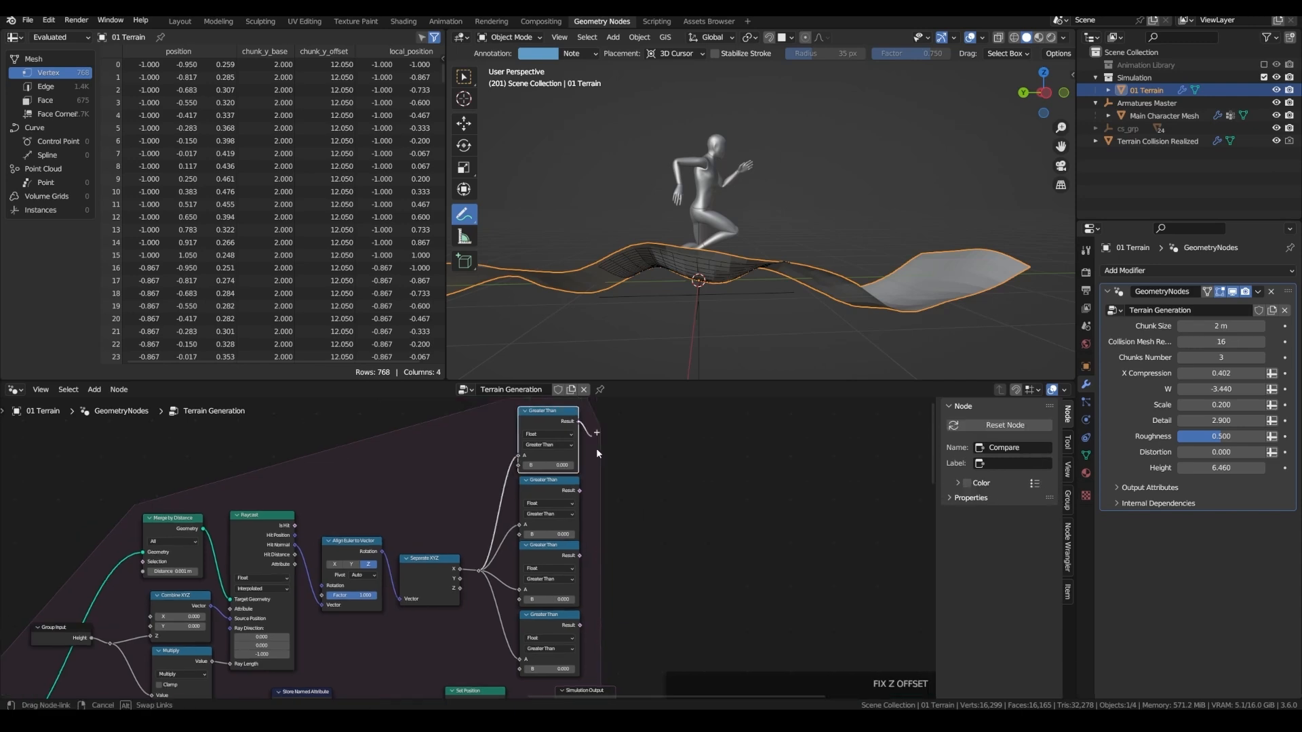
text(add)
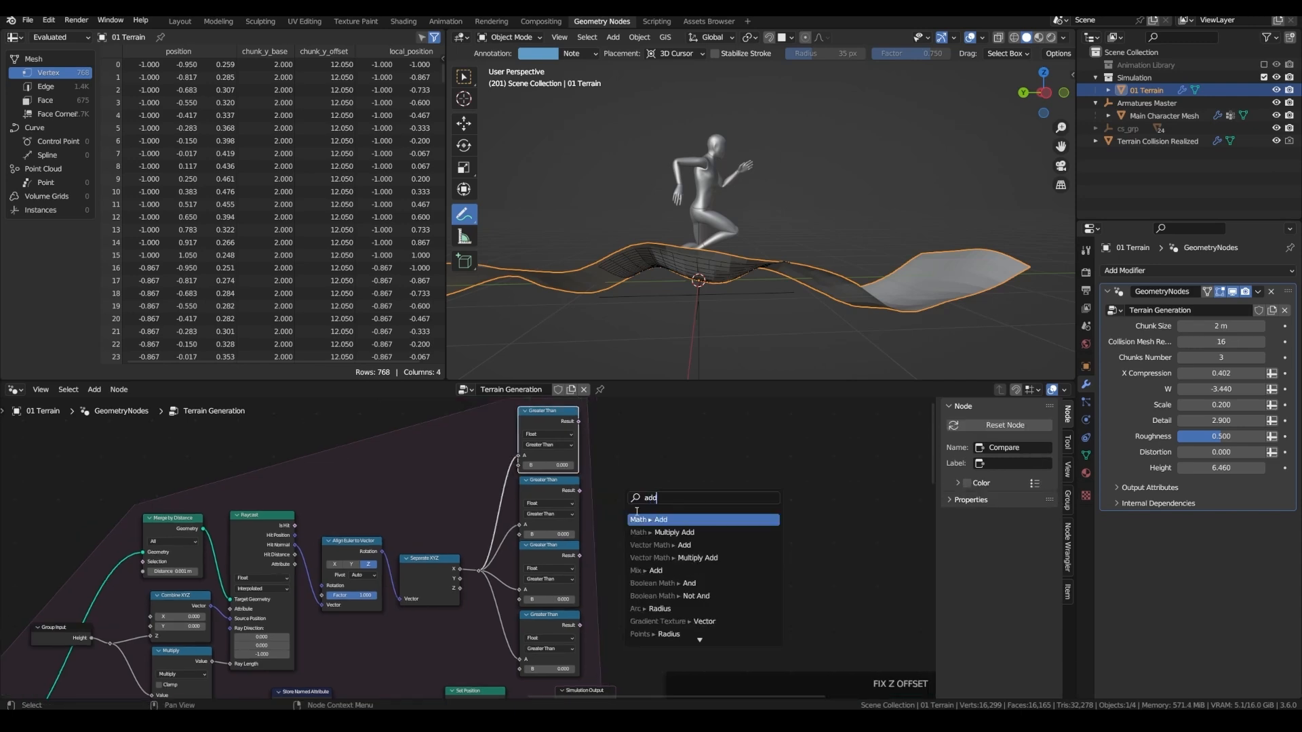
key(Return)
click(628, 490)
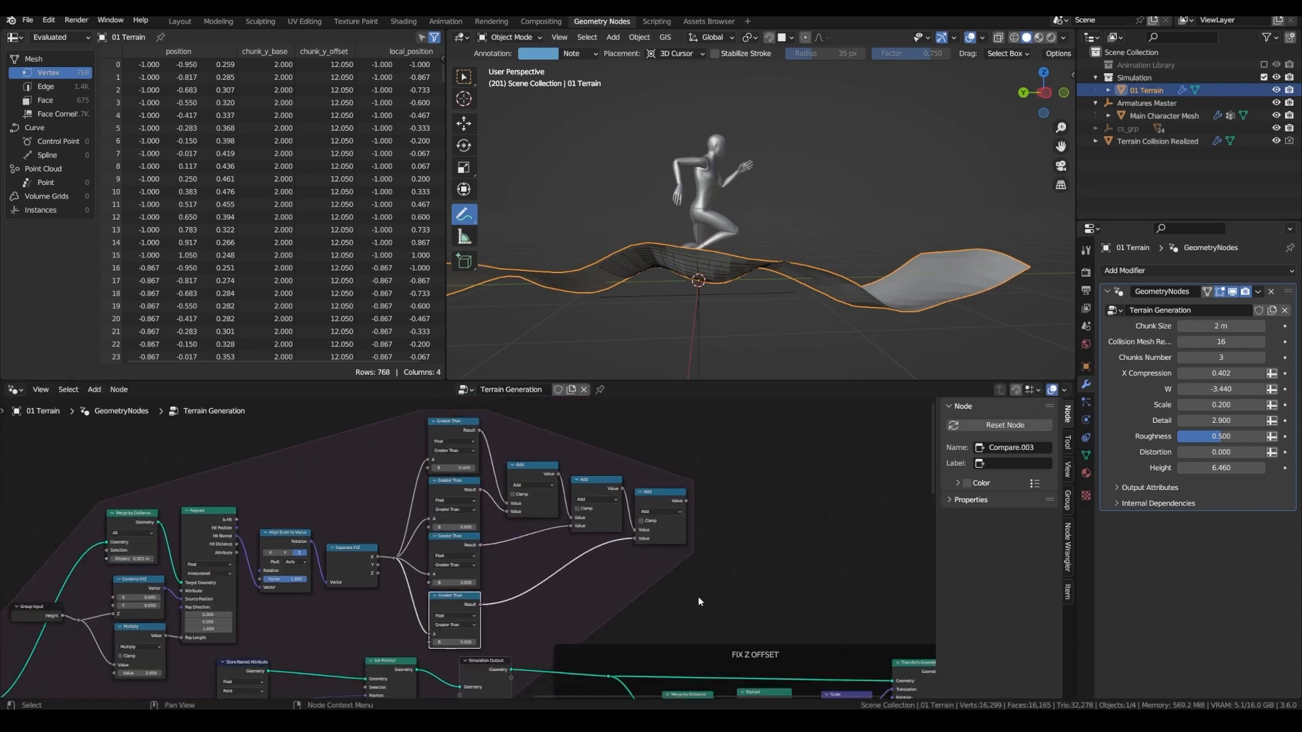
Group the four Greater Than and three Add nodes, and expose each comparison's B threshold as a separate group input
drag(705, 614, 393, 417)
key(ctrl+g)
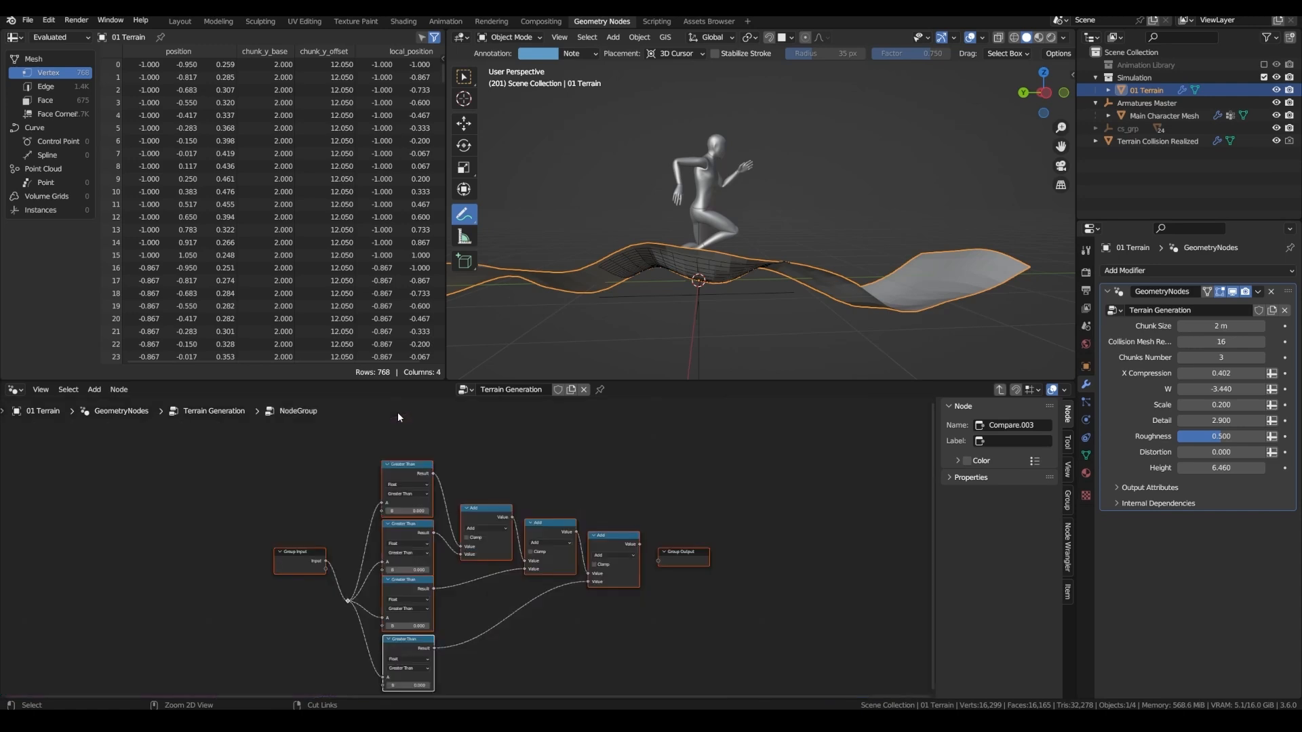
drag(326, 548, 403, 540)
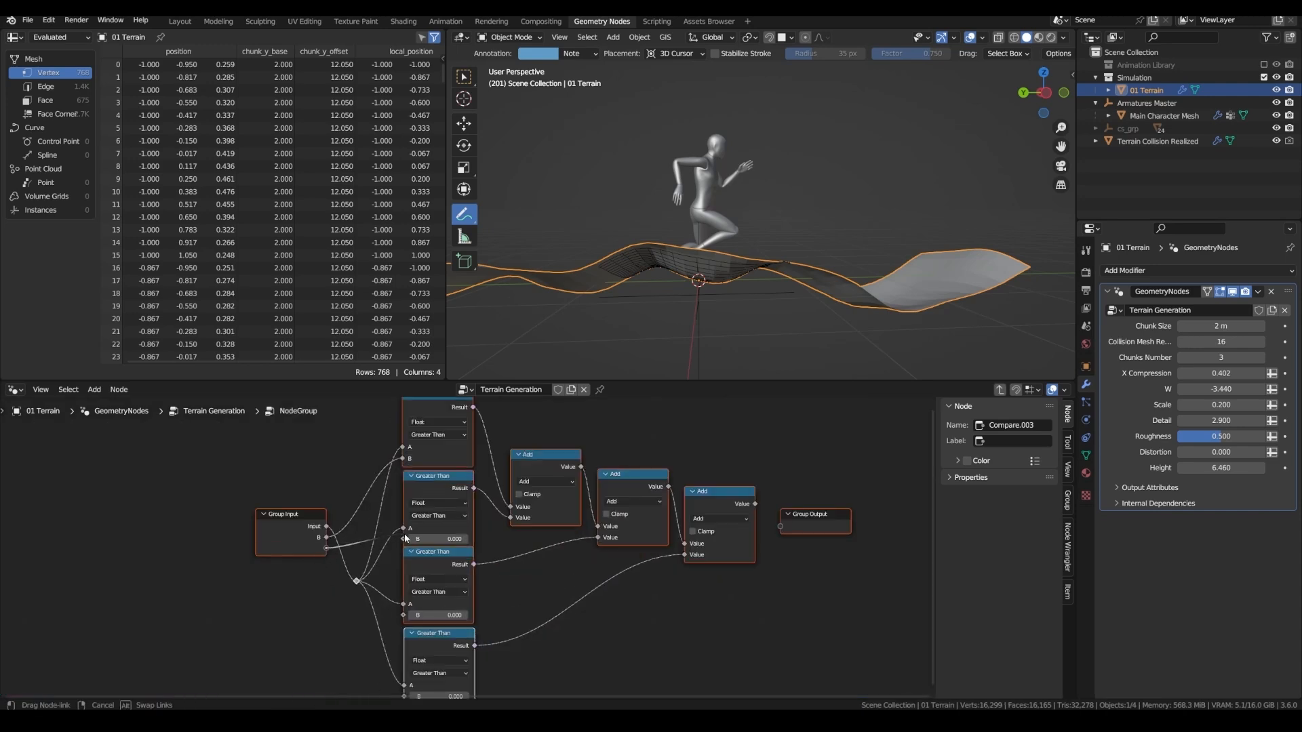
middle_drag(314, 572, 311, 527)
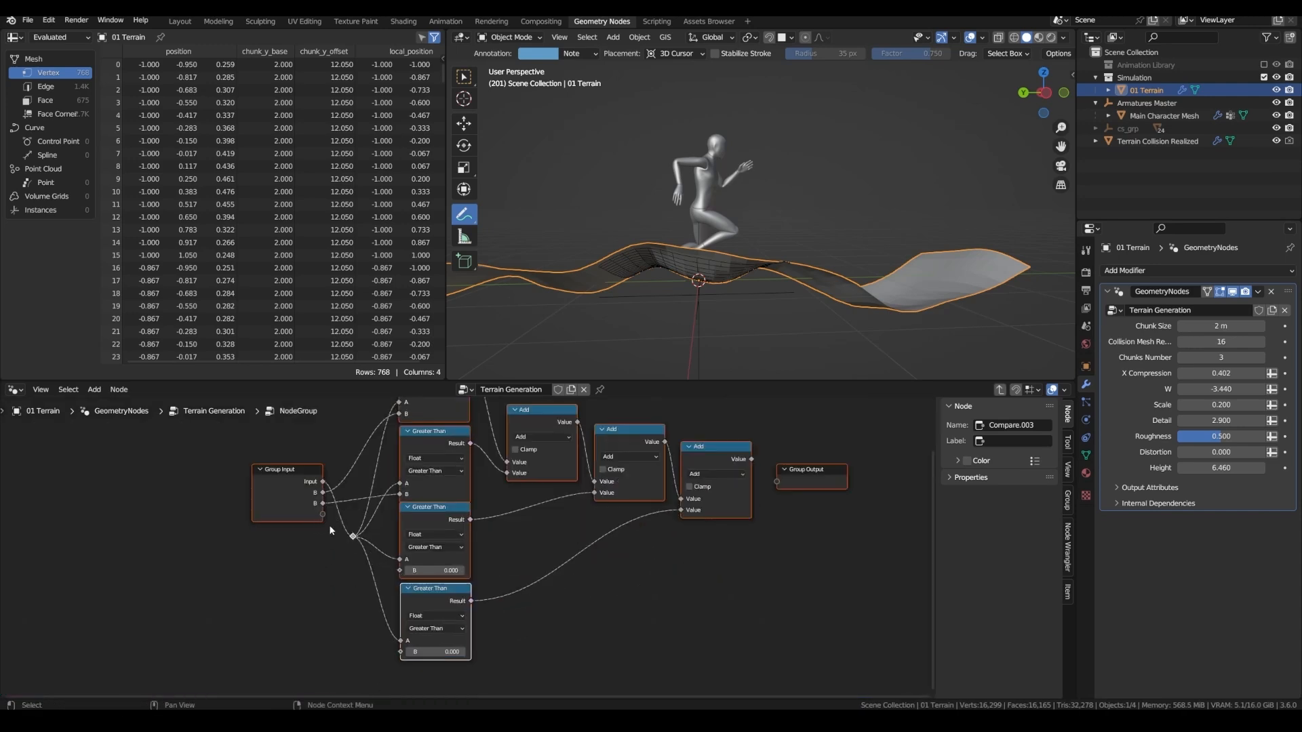
drag(324, 514, 400, 572)
drag(324, 526, 401, 652)
Rename the first group input as Angle and apply the Angle subtype to the group's inputs, starting with the first threshold
click(1068, 501)
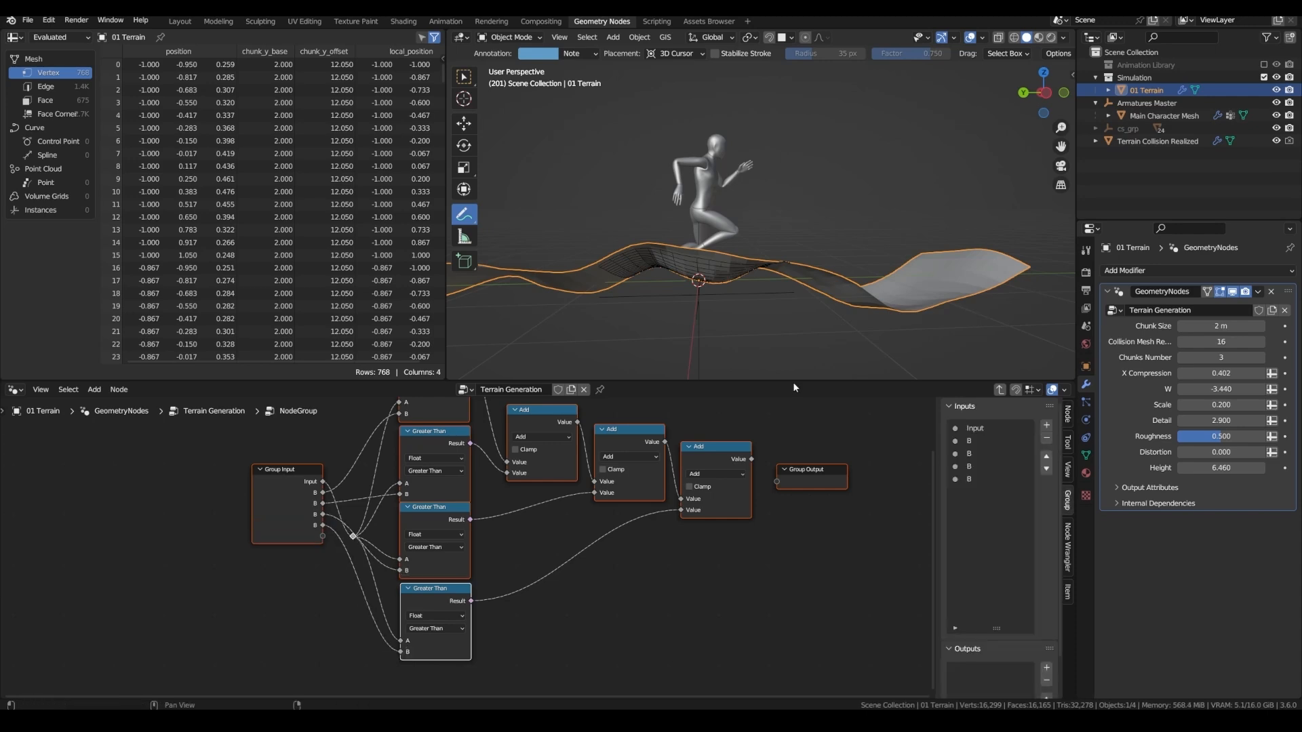
double_click(975, 429)
text(Angle)
key(Return)
scroll(997, 527, down, 3)
click(1023, 599)
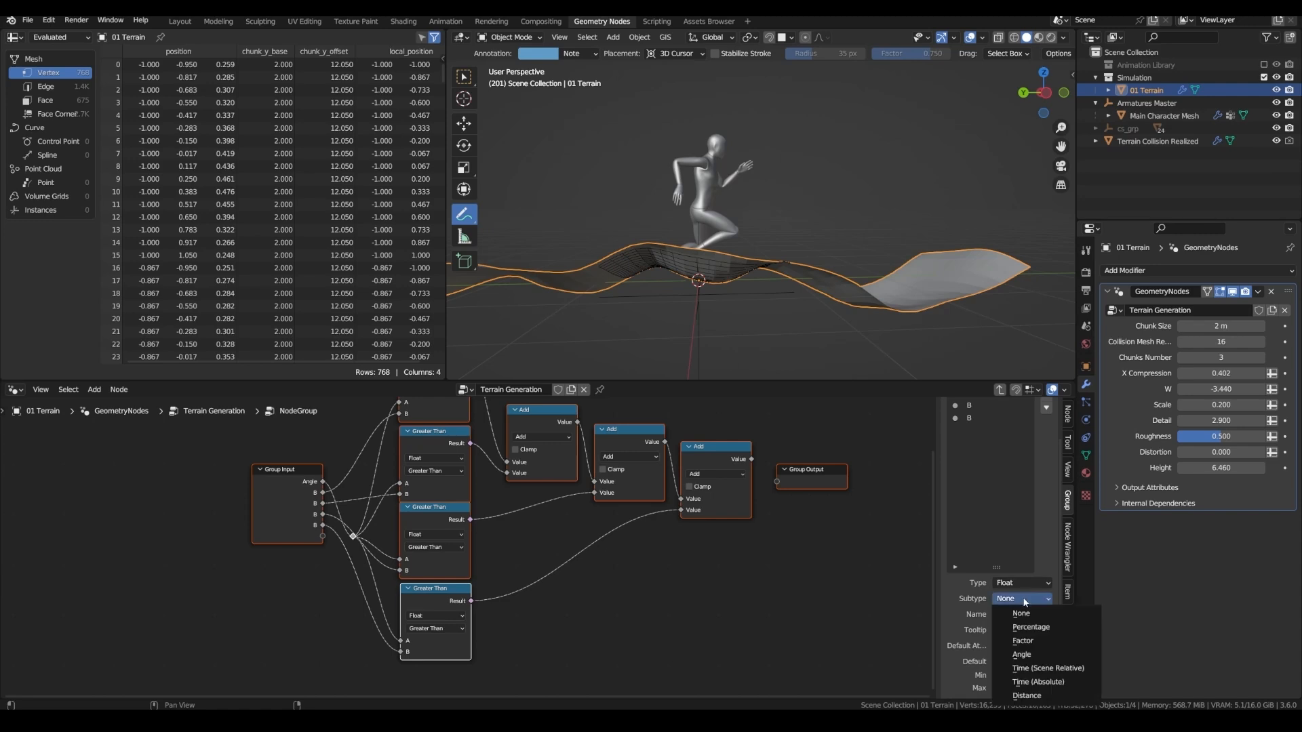
click(1030, 655)
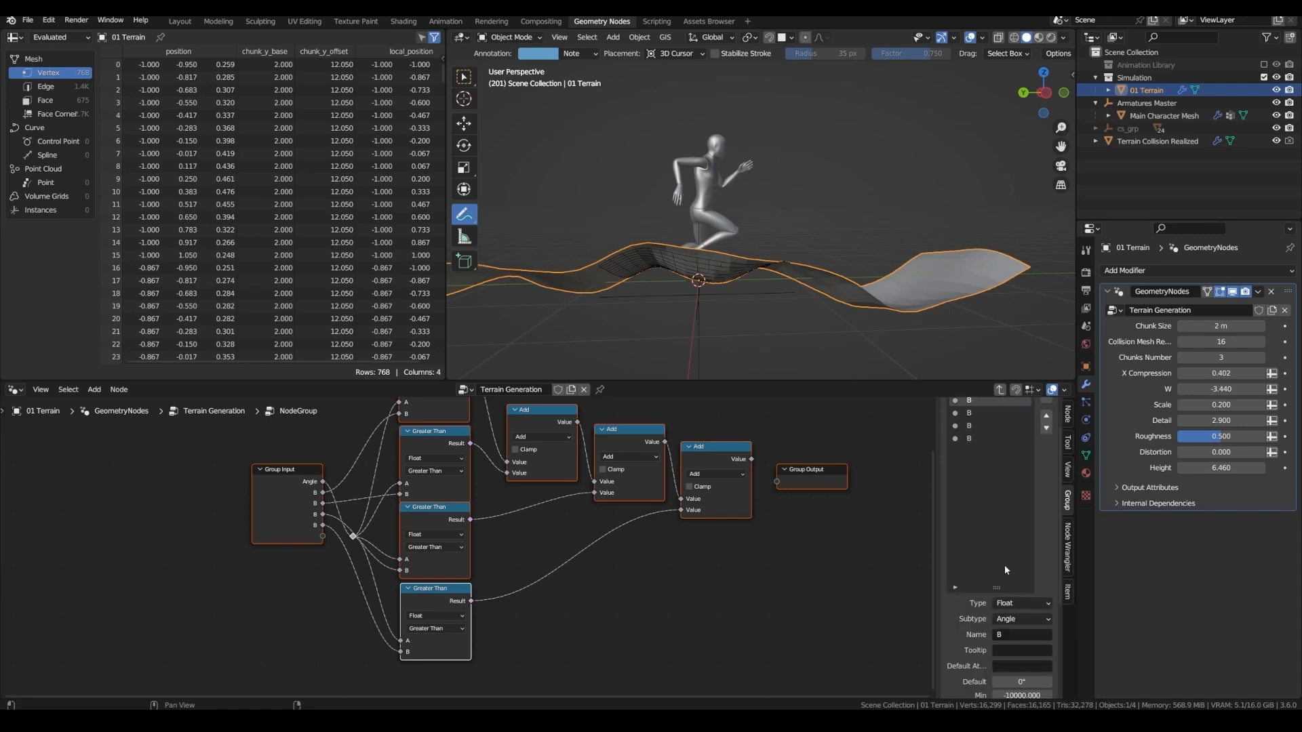
Rename the first two threshold inputs as Limit 01 and Limit 12
click(1022, 634)
text(Limit 01)
key(Return)
scroll(997, 542, up, 2)
double_click(977, 453)
text(Limit 12)
key(Return)
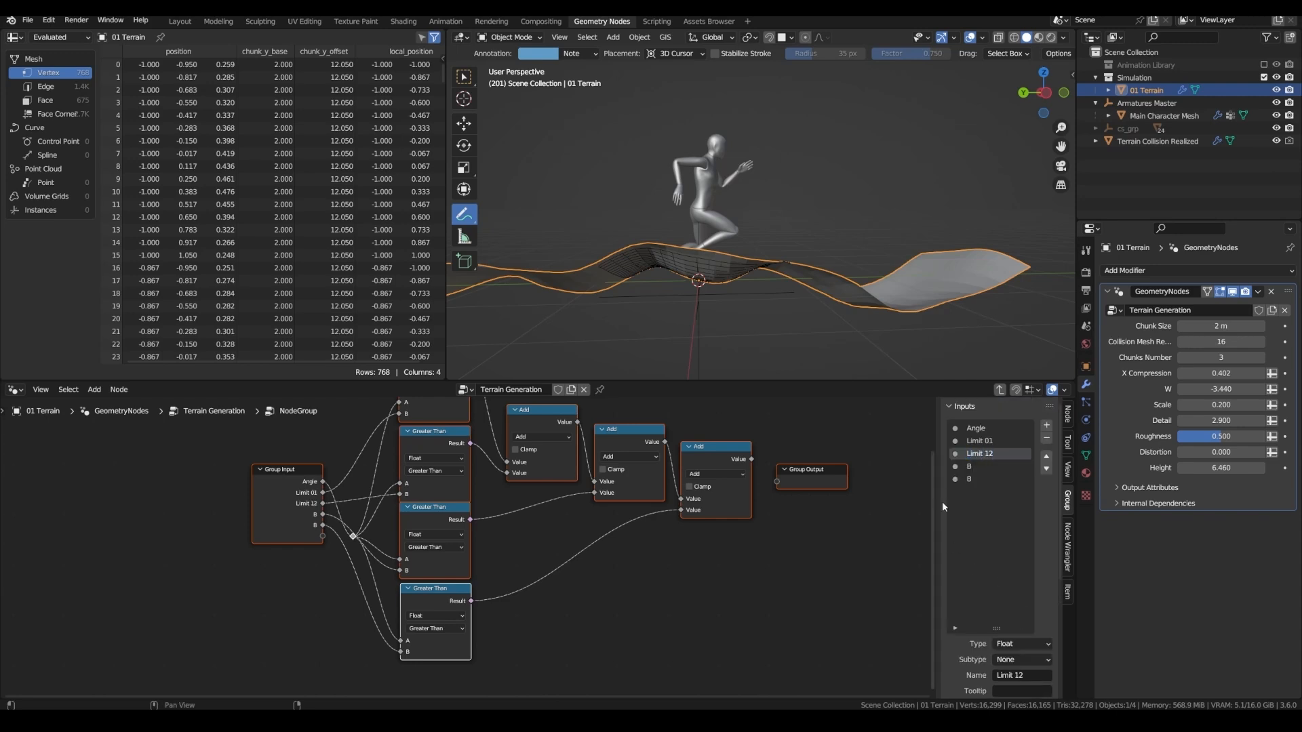
Rename the remaining two threshold inputs as Limit 23 and Limit 34
double_click(976, 467)
text(Limit 23)
key(Return)
double_click(971, 479)
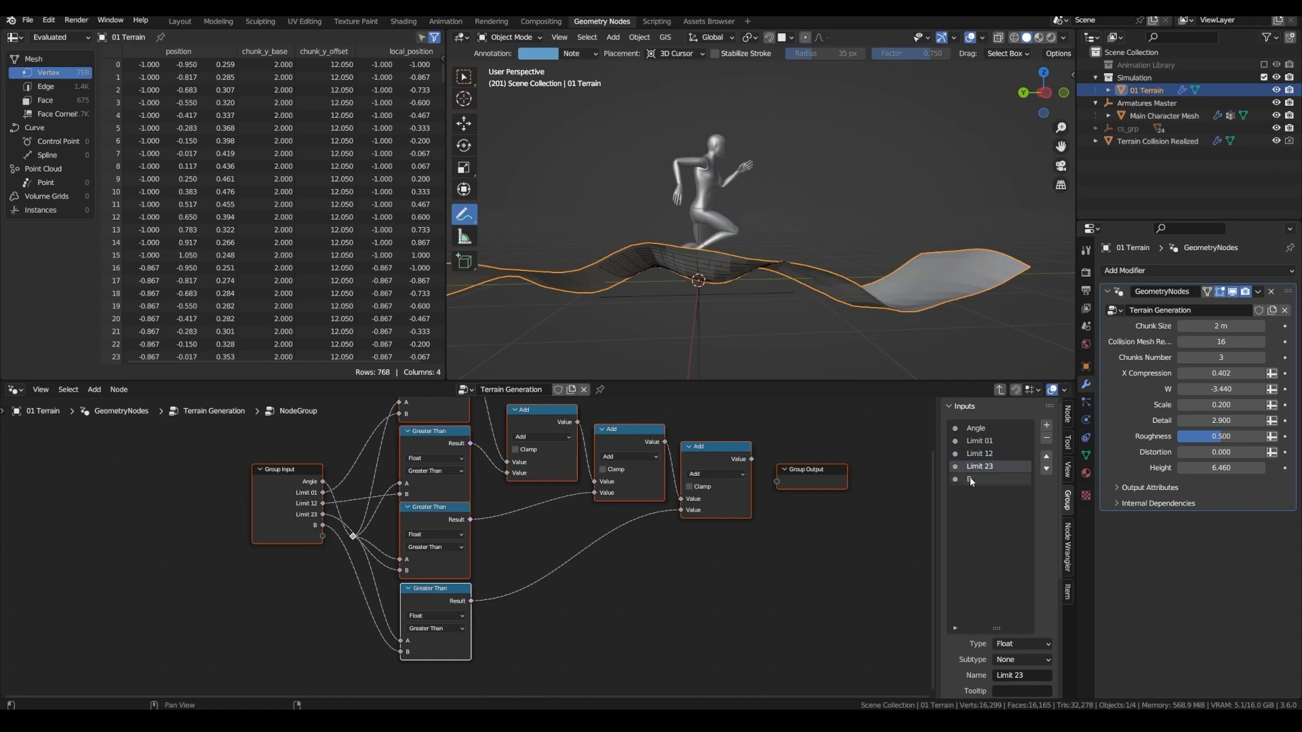
text(Limit 34)
key(Return)
Set the subtype of the remaining Limit inputs to Angle
scroll(997, 632, down, 3)
click(1024, 600)
click(1018, 653)
click(1021, 600)
scroll(998, 547, up, 3)
click(980, 445)
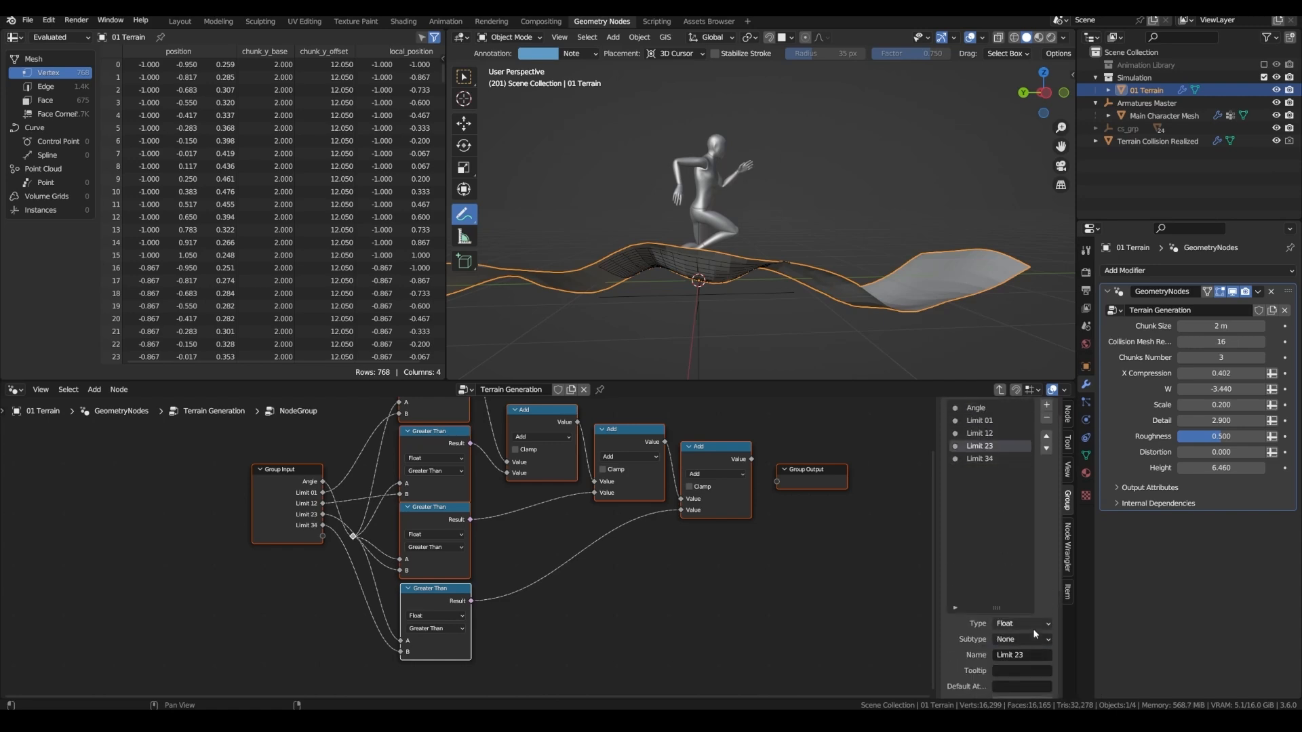
click(1022, 640)
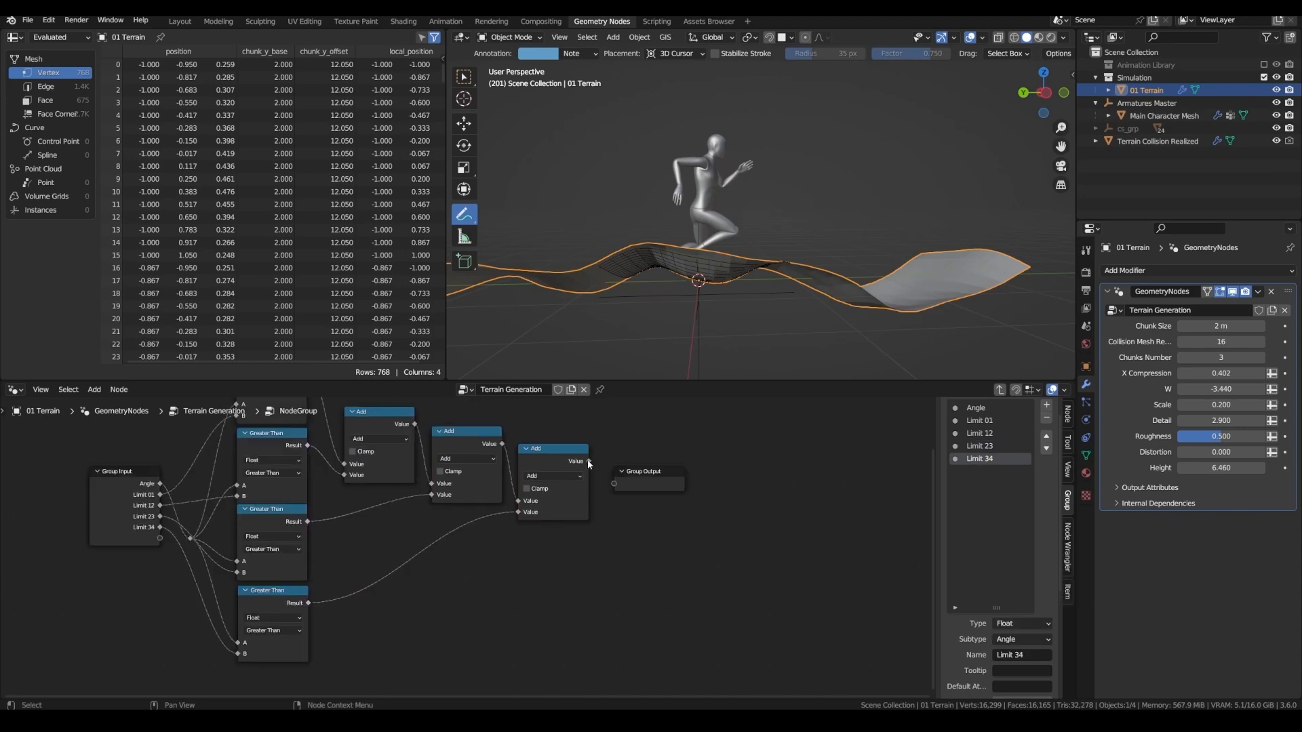
Connect the last Add node's value to the group output and name that output State
drag(588, 461, 613, 484)
scroll(1014, 583, down, 5)
double_click(977, 626)
text(State)
key(Return)
scroll(1014, 600, down, 4)
click(1016, 601)
click(1016, 601)
click(1024, 615)
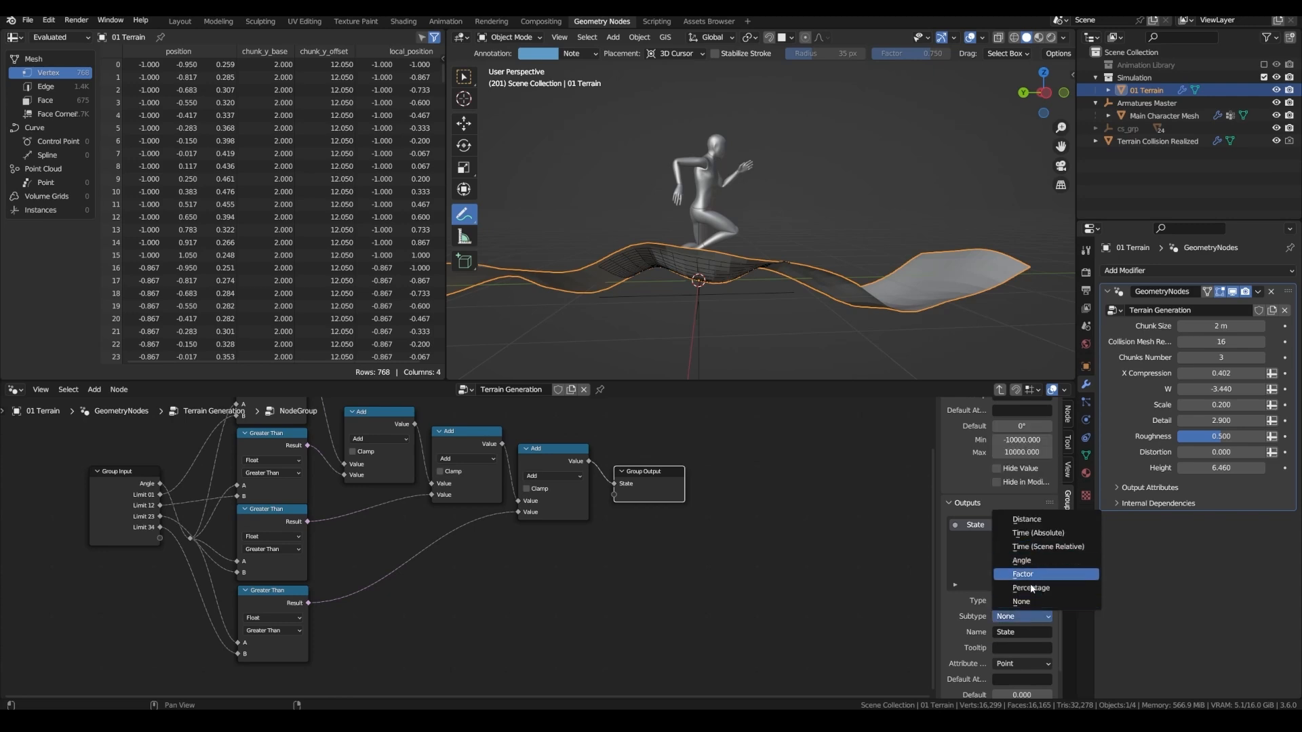
click(1025, 601)
click(1024, 601)
click(1024, 544)
Leave the node group and rename it as Angle To State
key(Tab)
click(562, 536)
text(Angle)
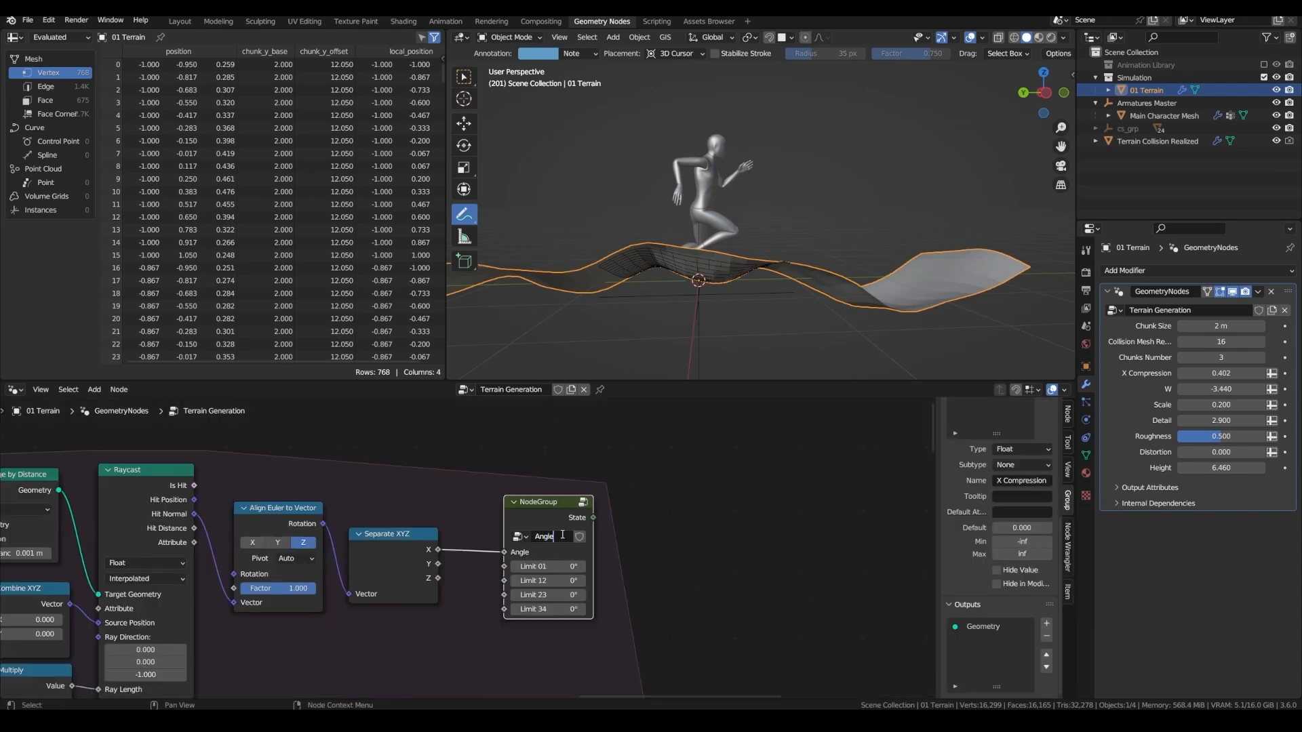
text( To Slate)
key(Return)
Set the Angle To State limits to -30° for Limit 01, -15° for Limit 12, 0° for Limit 23 and 10° for Limit 34
click(551, 566)
key(BackSpace)
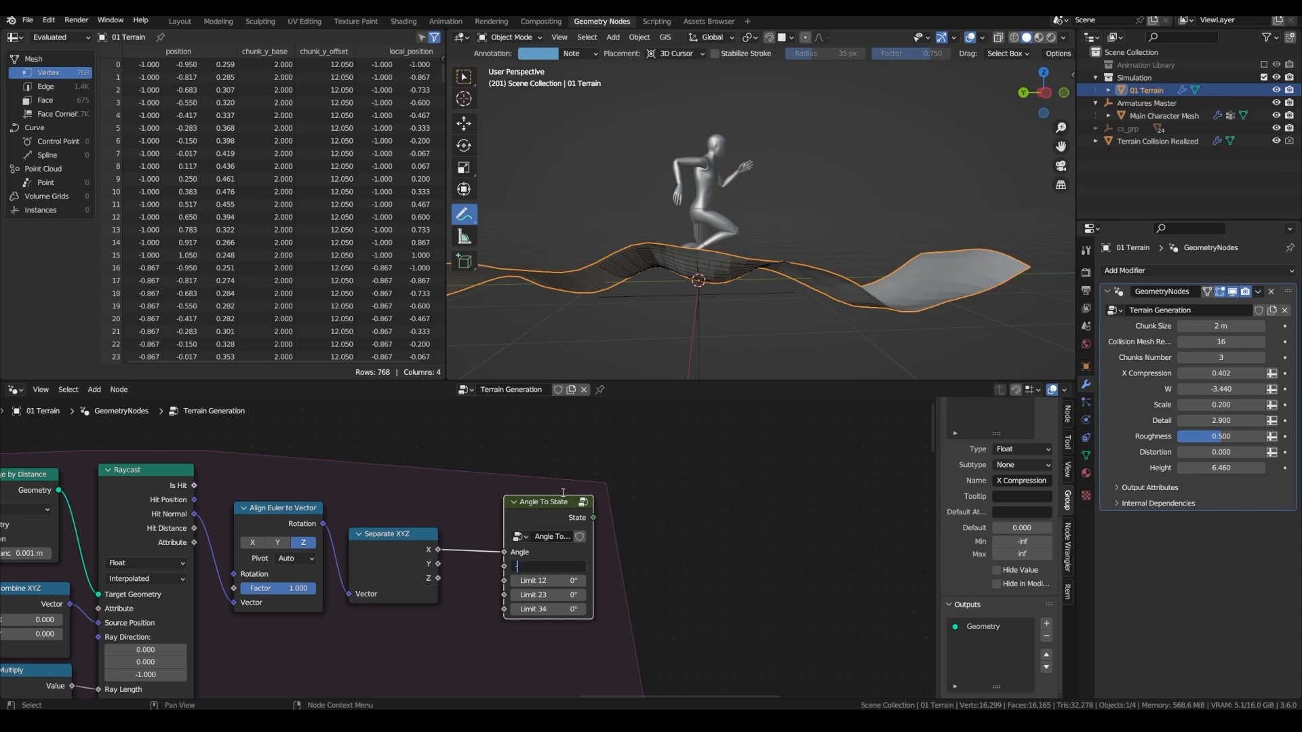
text(-30)
key(Return)
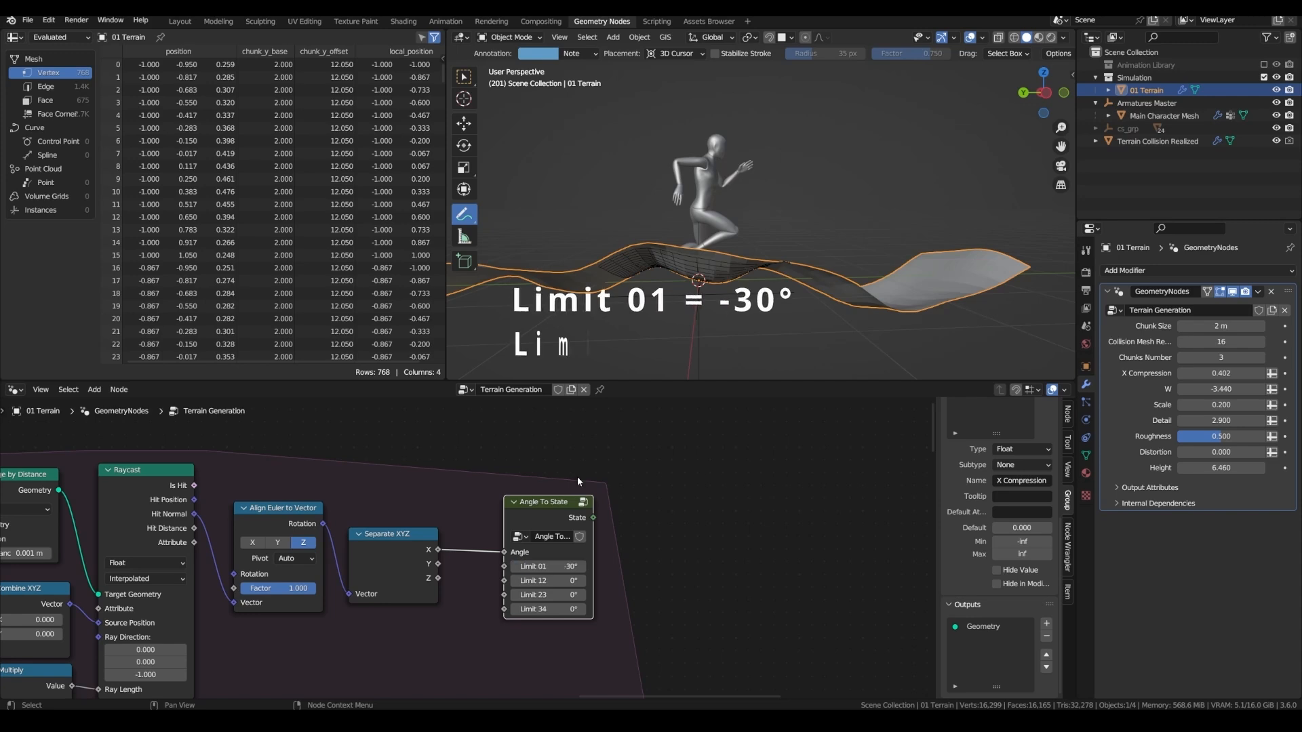
click(553, 581)
text(-15)
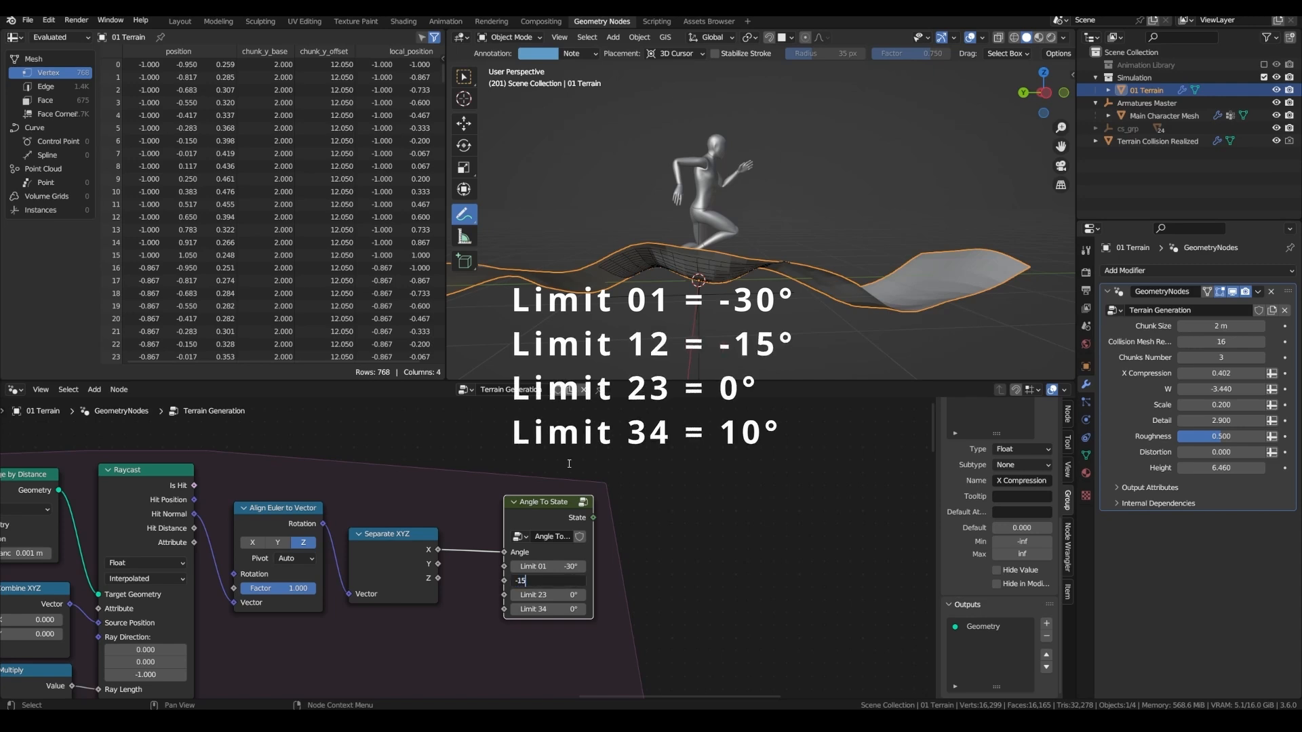
key(Return)
click(552, 594)
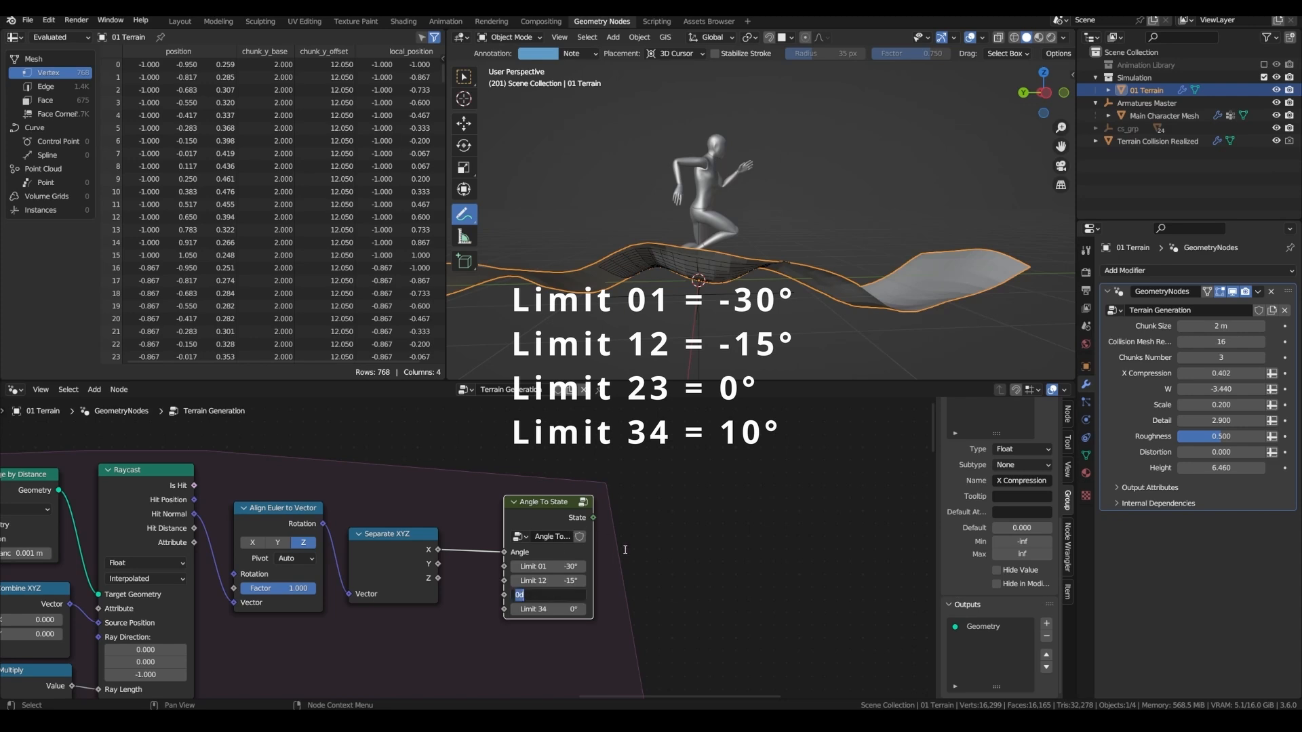
key(Return)
click(551, 609)
text(10)
key(Return)
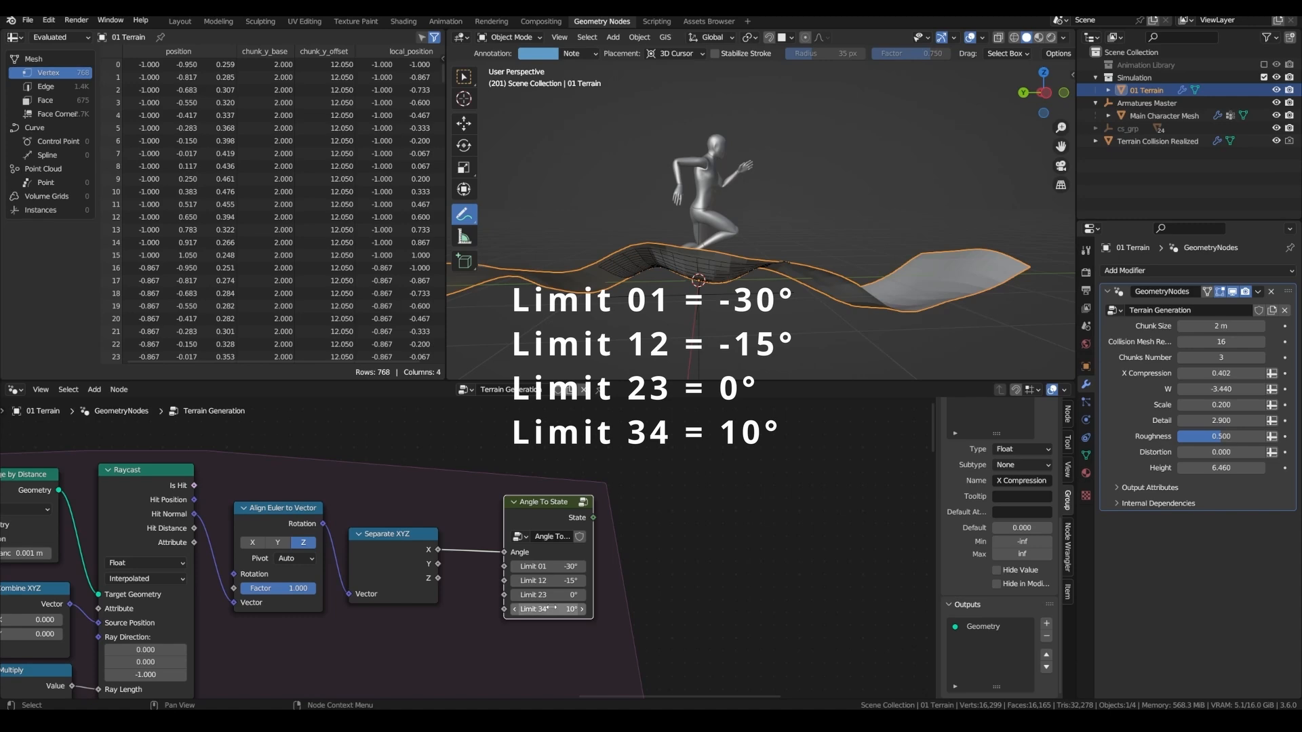
Add a float Mix node whose factor is fed by the State output of Angle To State
scroll(600, 544, down, 3)
middle_drag(601, 535, 576, 453)
drag(533, 429, 519, 428)
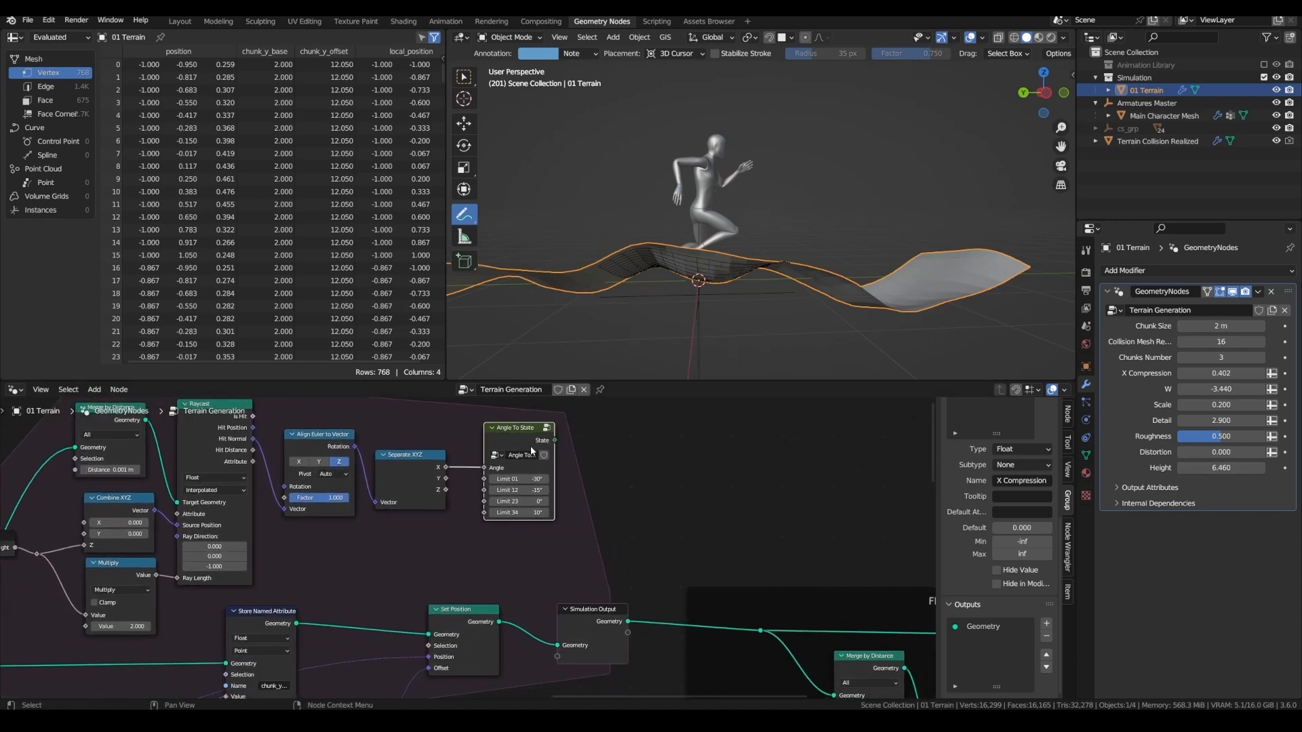
drag(556, 440, 597, 503)
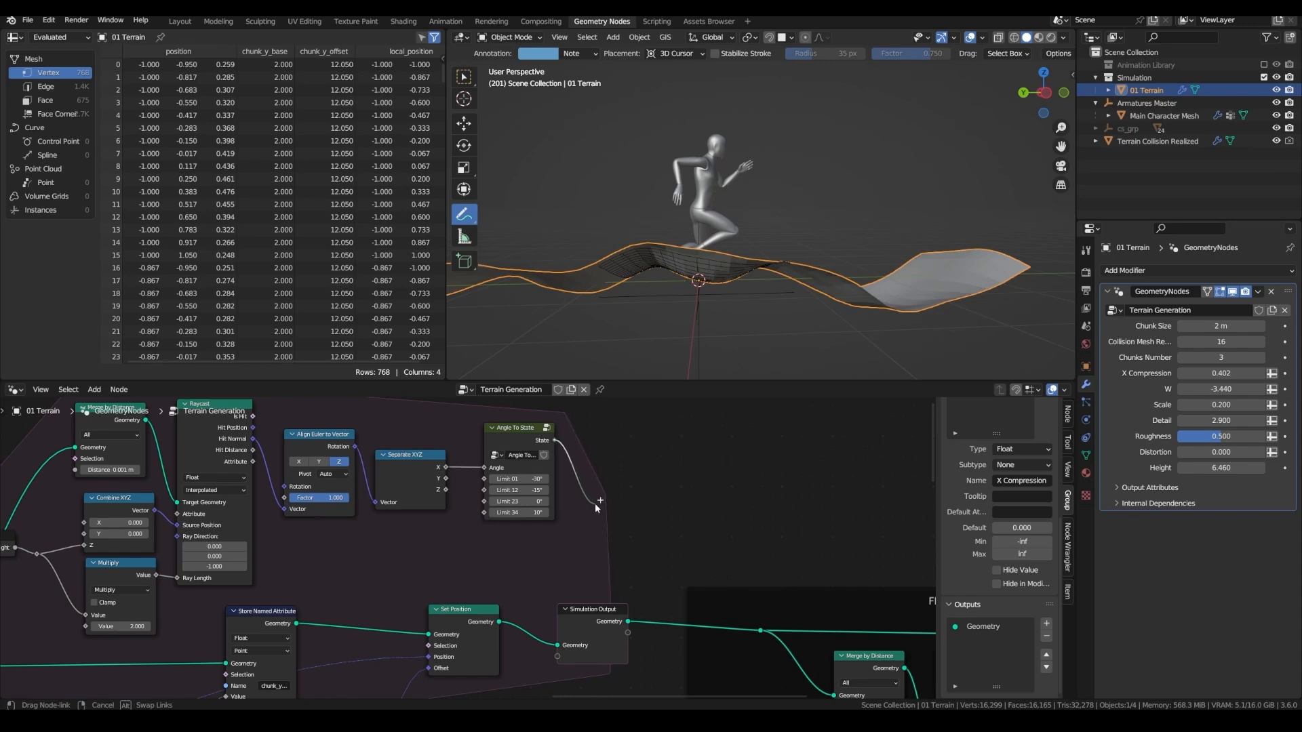
text(mix)
click(644, 555)
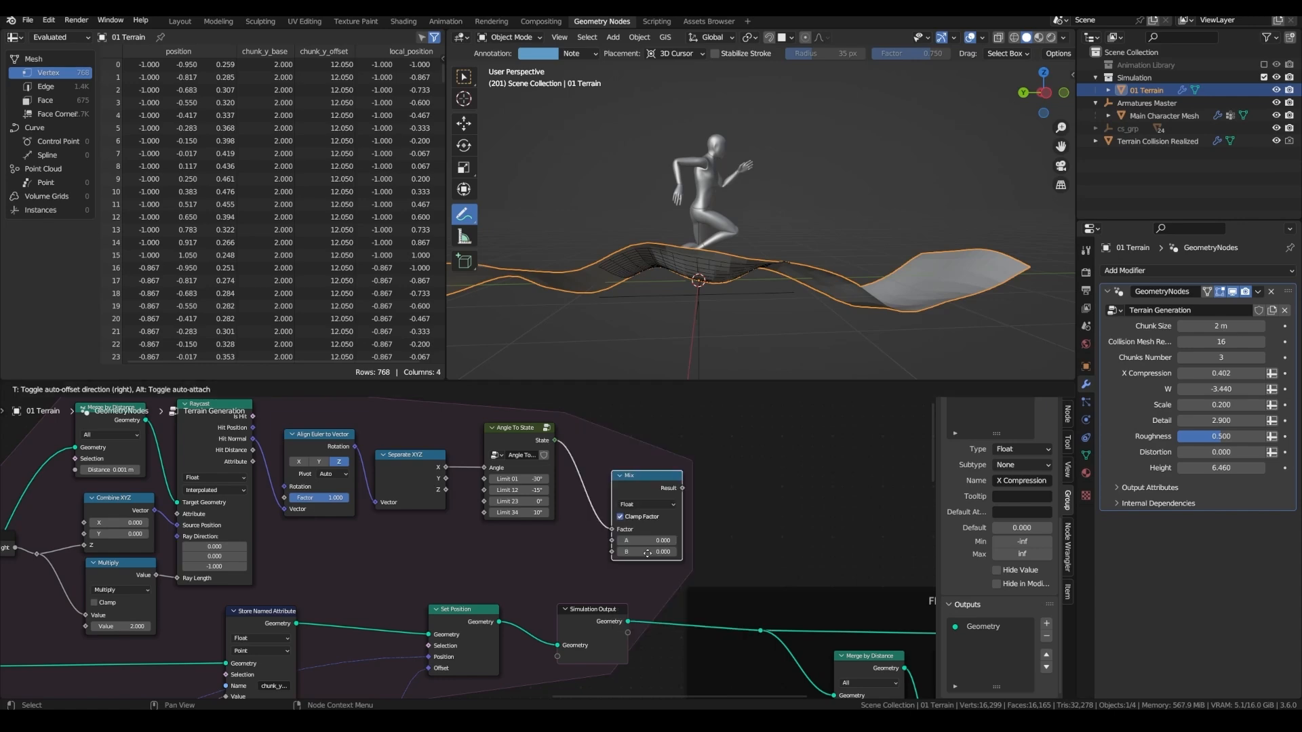
click(630, 542)
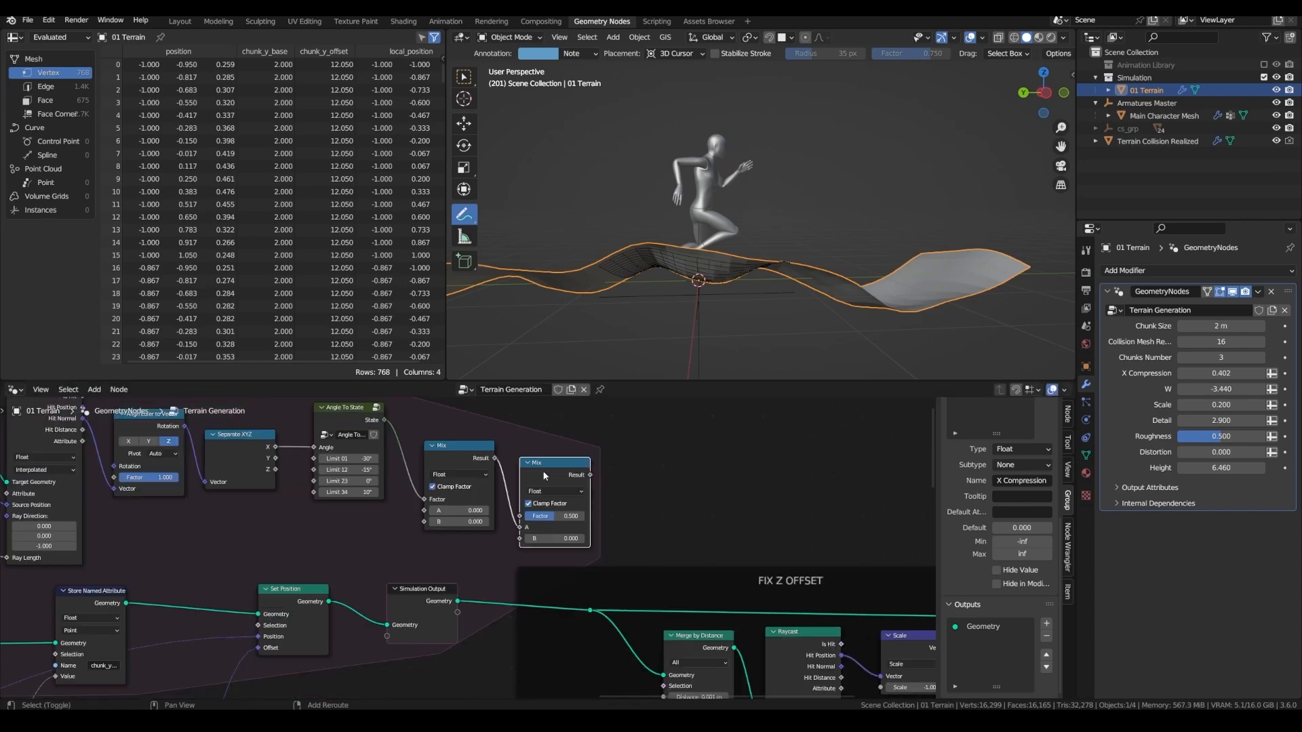
Duplicate the Mix node to build a chain of four, each result feeding the A input of the following one
key(shift+d)
click(635, 478)
drag(590, 475, 613, 535)
click(661, 488)
key(shift+d)
click(725, 492)
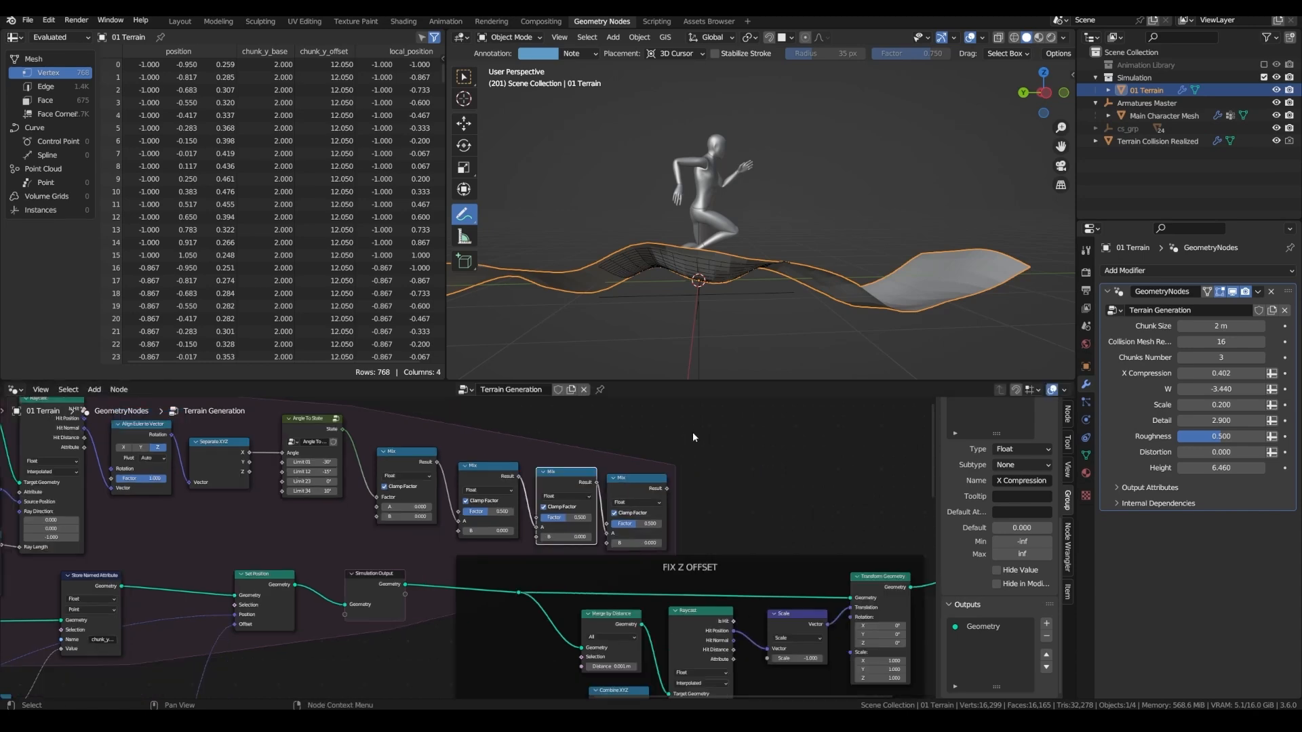
Group the four Mix nodes and expose the B inputs of the chained ones as group inputs
drag(693, 436, 343, 555)
key(ctrl+g)
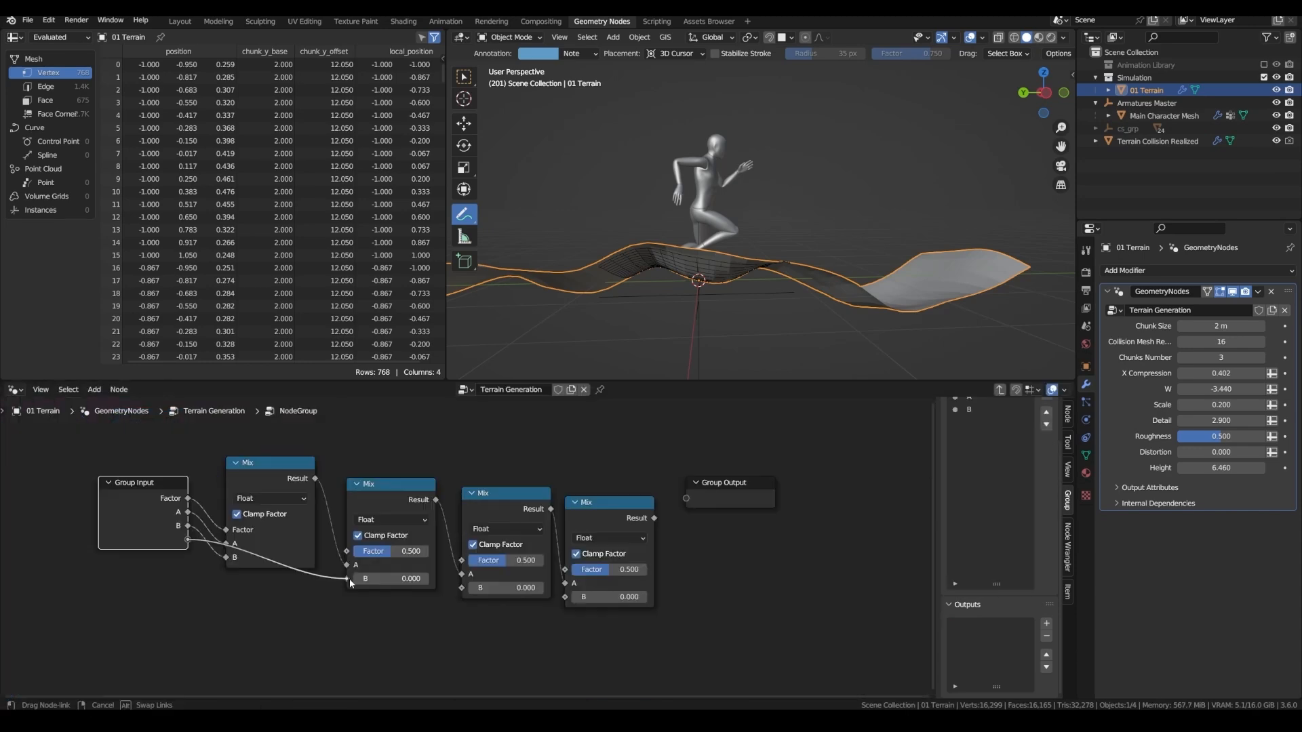
drag(188, 552, 463, 587)
drag(188, 580, 565, 597)
Rename the new group's Factor input as State
scroll(1024, 478, up, 2)
click(977, 428)
double_click(977, 428)
text(St)
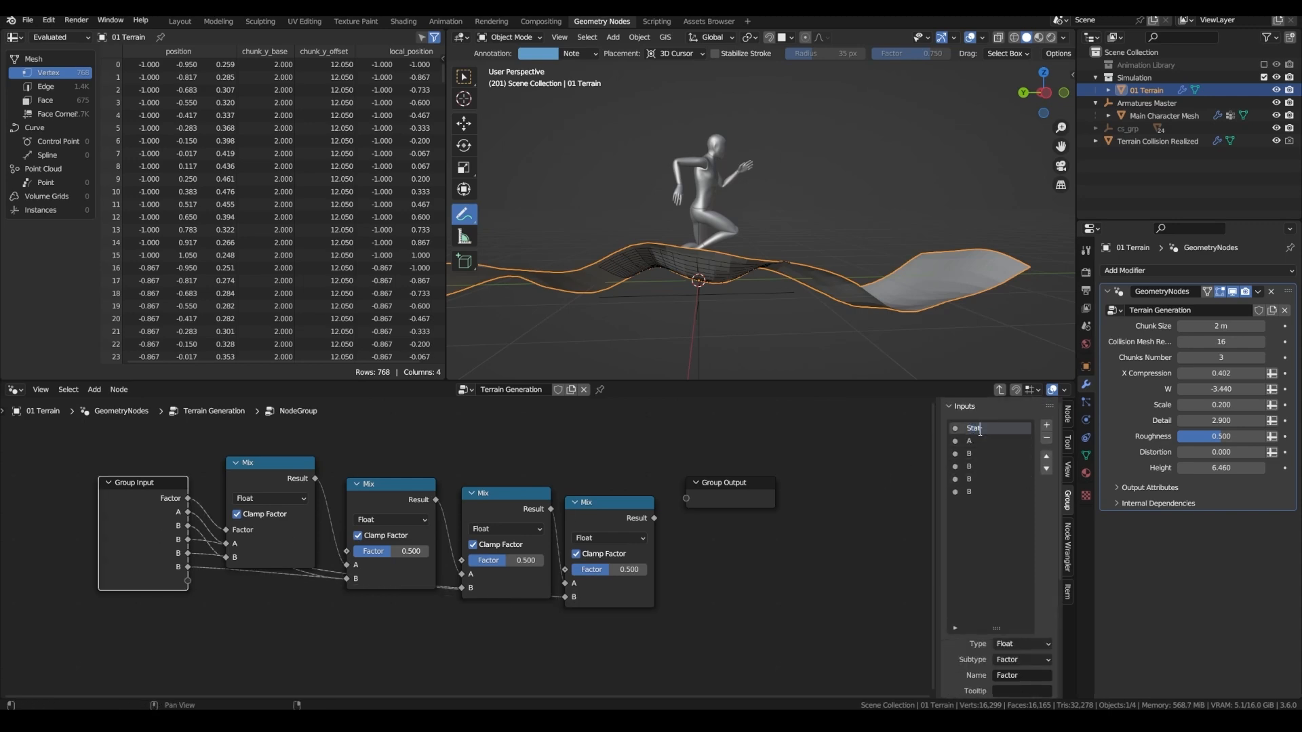
text(ate)
key(Return)
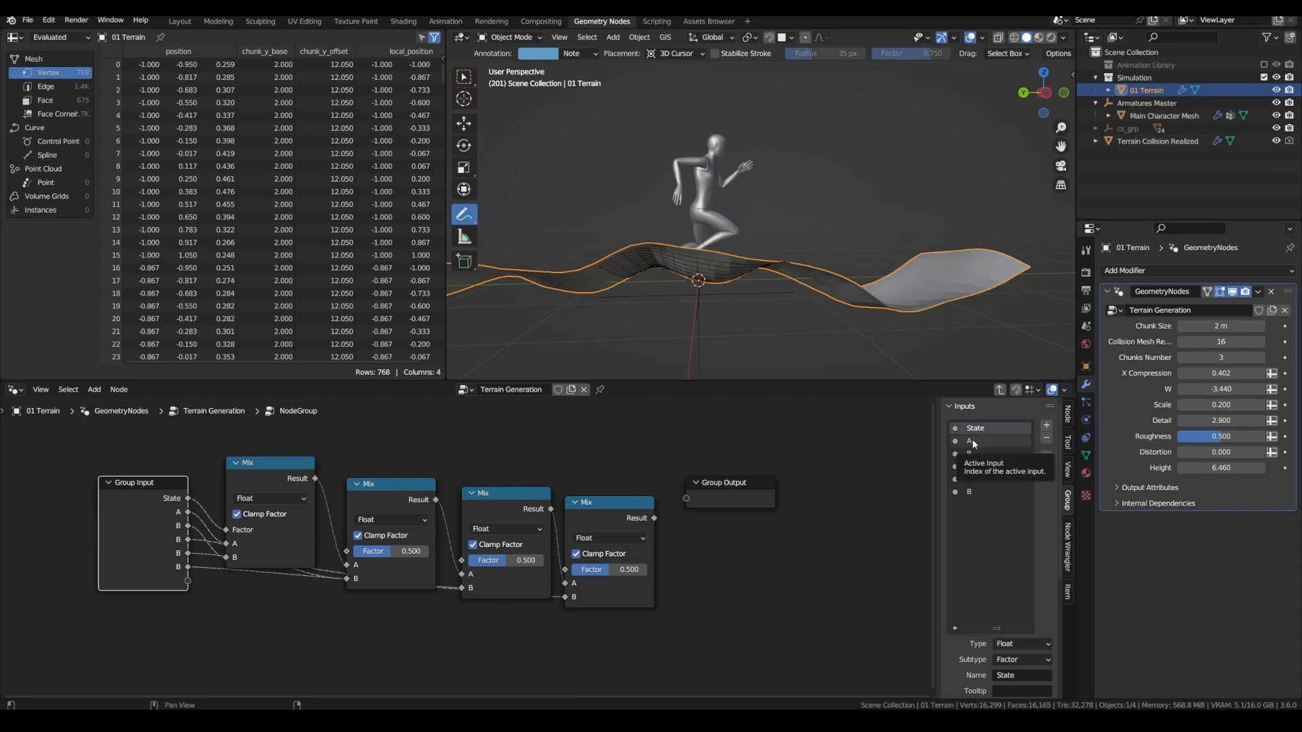
Rename the five remaining group inputs as Value 0, Value 1, Value 2, Value 4 and Value 5
double_click(971, 439)
double_click(975, 453)
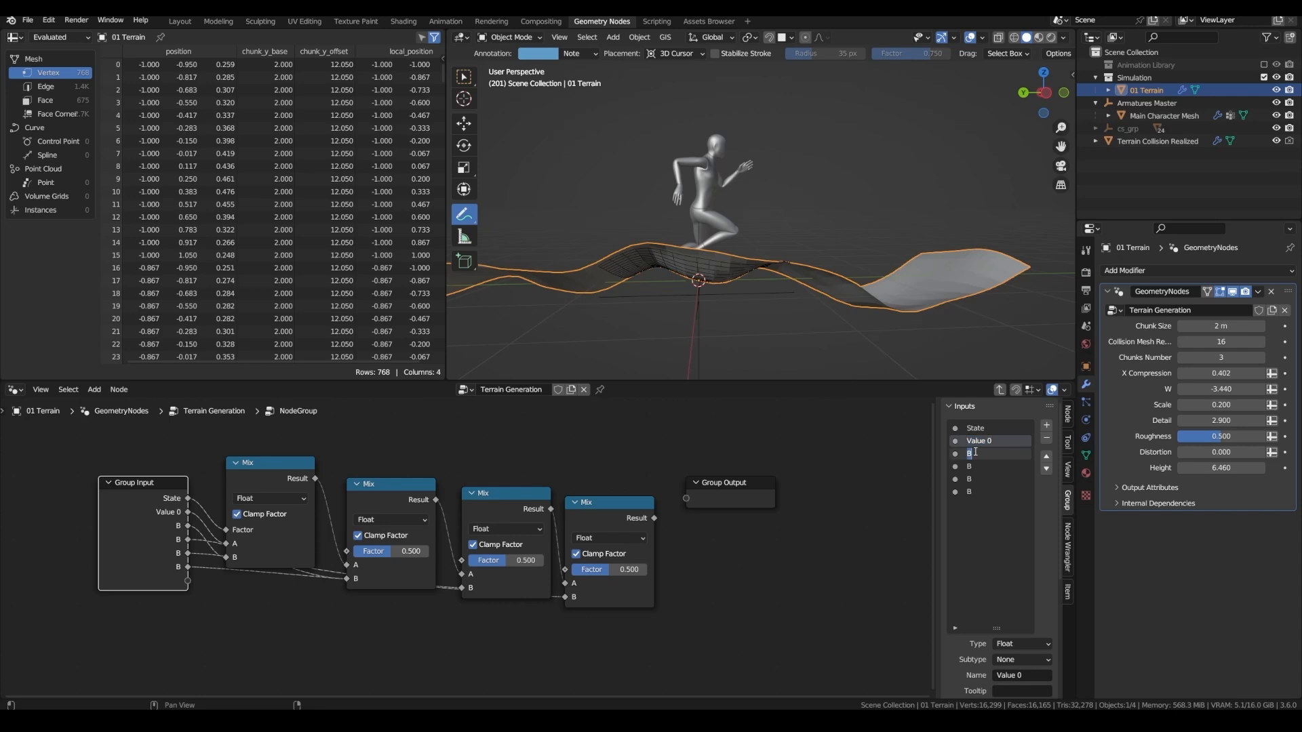
text(Value 1)
double_click(977, 467)
text(Value 2)
double_click(976, 480)
text(Value 4)
double_click(974, 492)
text(Value 5)
Connect the last Mix result to the group output and space out the four Mix nodes in a staggered row
drag(655, 518, 719, 521)
drag(267, 474, 275, 438)
drag(388, 494, 389, 456)
drag(507, 496, 501, 467)
drag(607, 503, 604, 488)
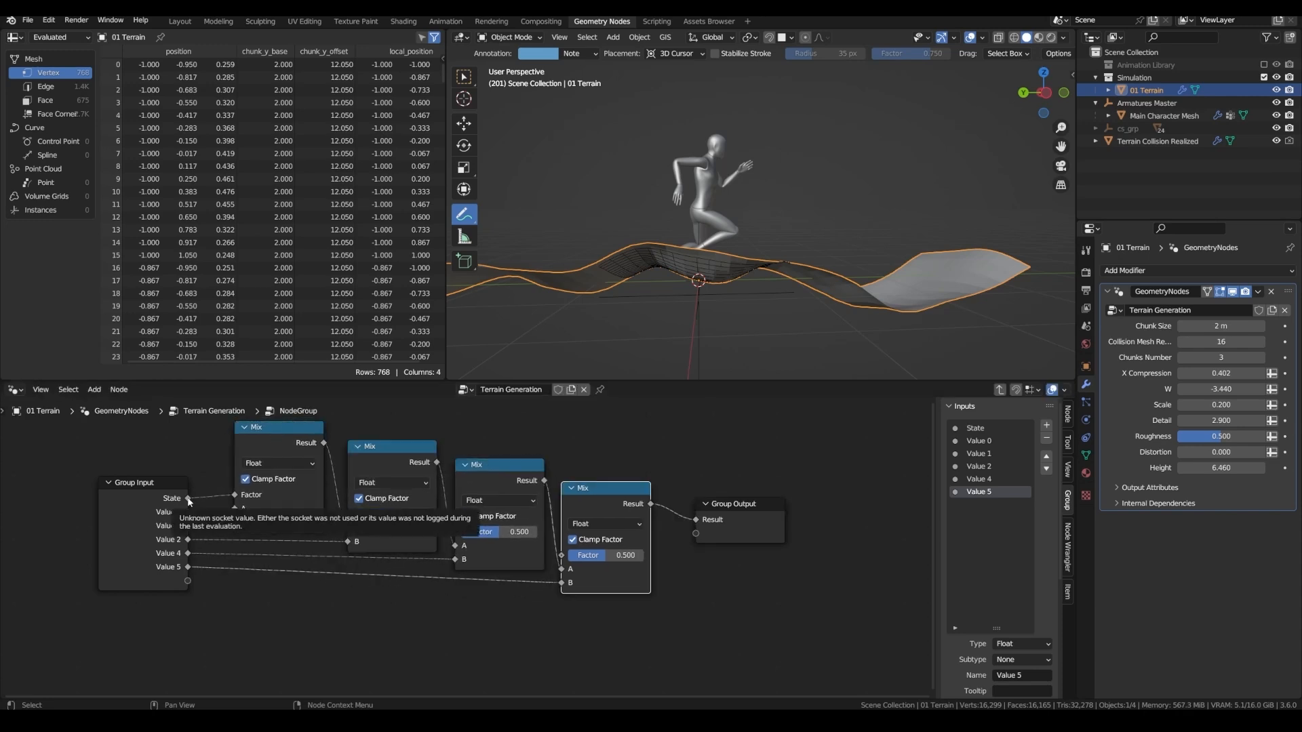
Add a Math Subtract node on the State input that subtracts 1.000
drag(189, 499, 330, 592)
text(sub)
key(Return)
click(242, 434)
text(1)
Duplicate the Subtract node into a chain of three and feed their results into the factors of the second, third and fourth Mix nodes
key(shift+d)
drag(312, 424, 341, 468)
drag(417, 425, 431, 468)
key(shift+d)
click(470, 442)
drag(506, 425, 513, 627)
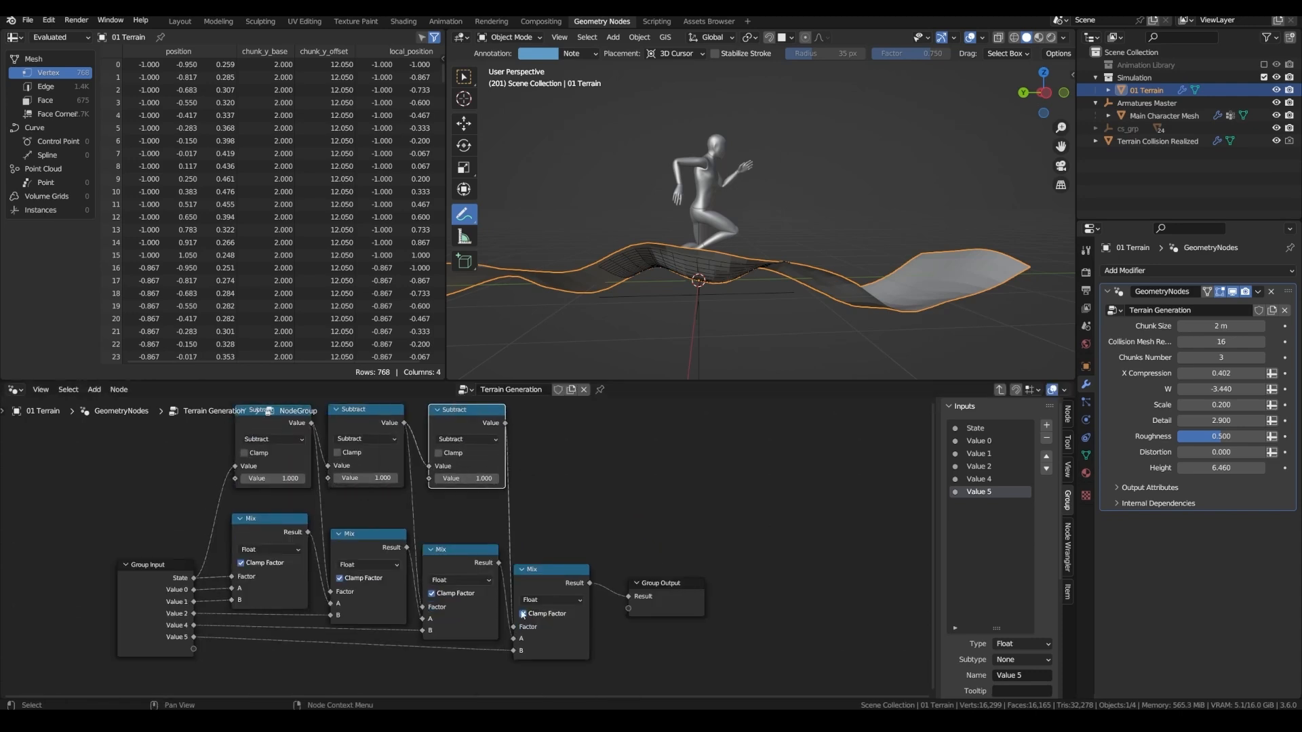
Leave the node group and rename it as State Value Blend
key(Tab)
double_click(533, 478)
text(Sta)
text(te)
text( Value)
text( Blend)
key(Return)
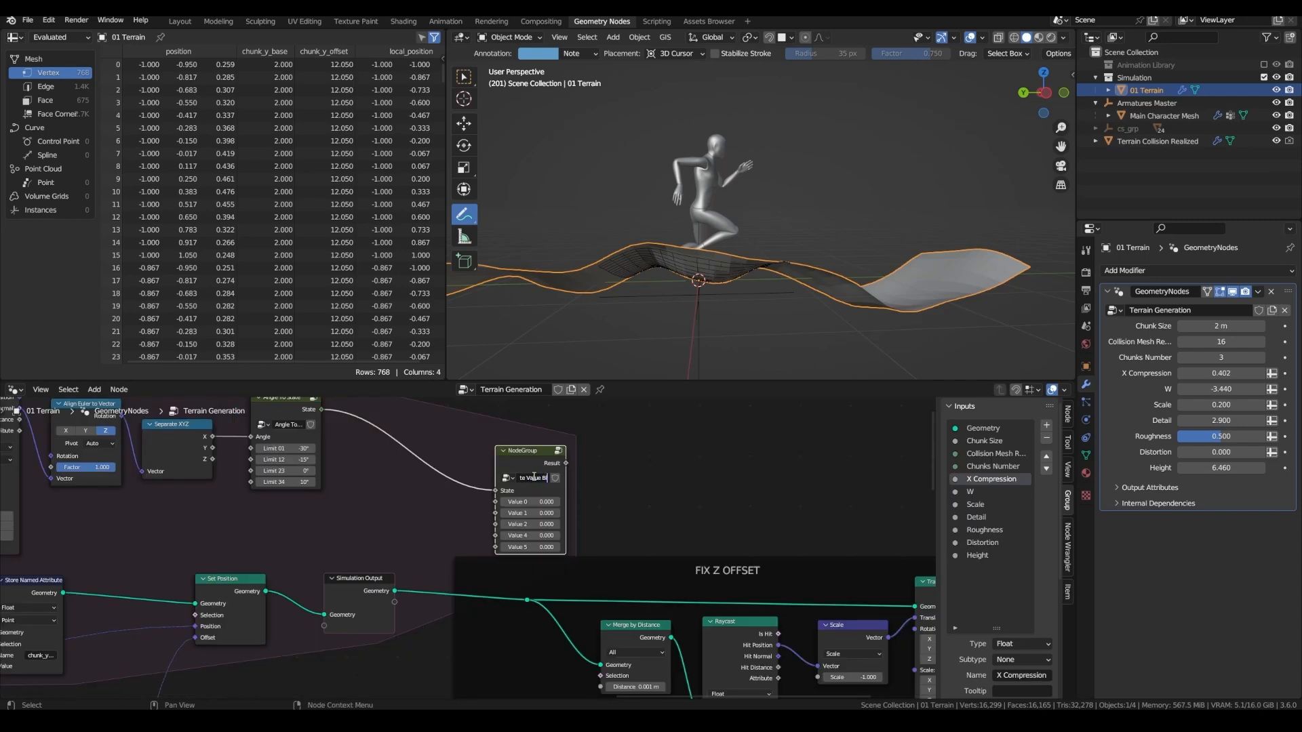
Set the State Value Blend values, from Value 0 to Value 5, to 1.178, 1.660, 2.371, 4.006 and 5.393
scroll(393, 488, up, 1)
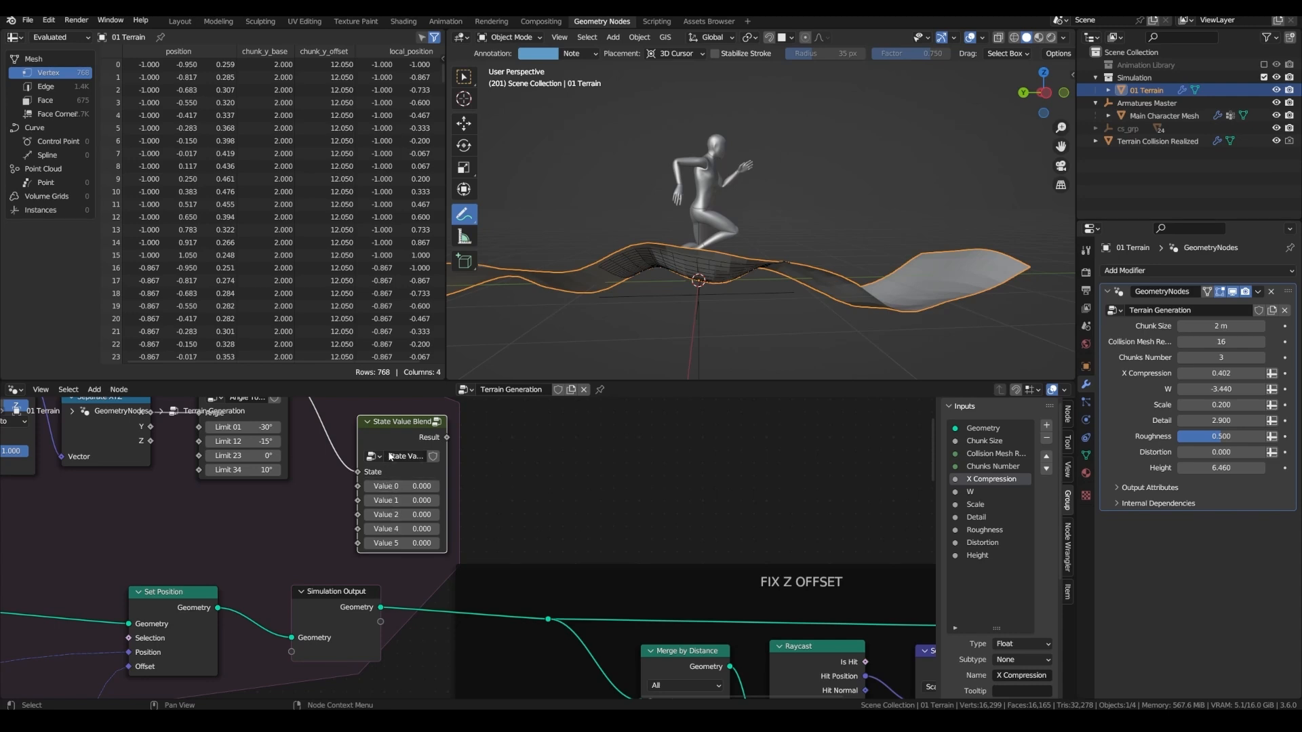
drag(392, 433, 385, 431)
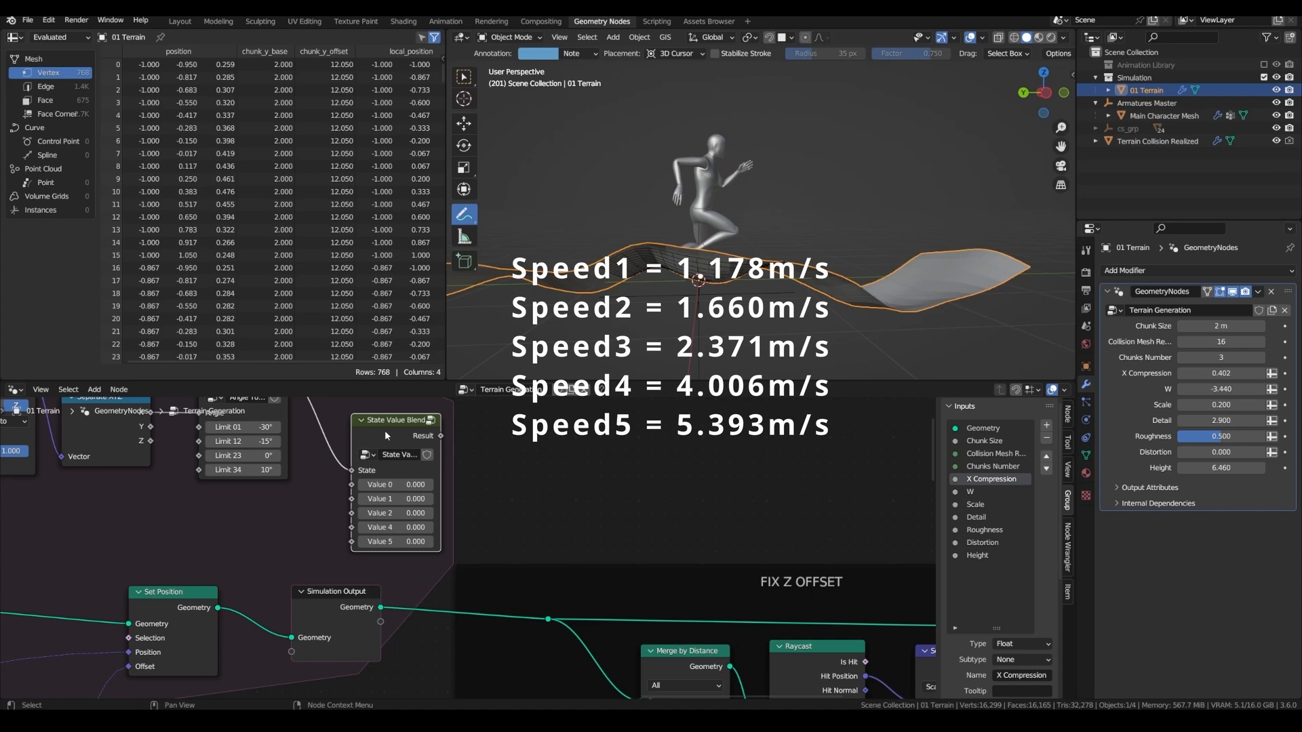
click(396, 484)
text(1.178)
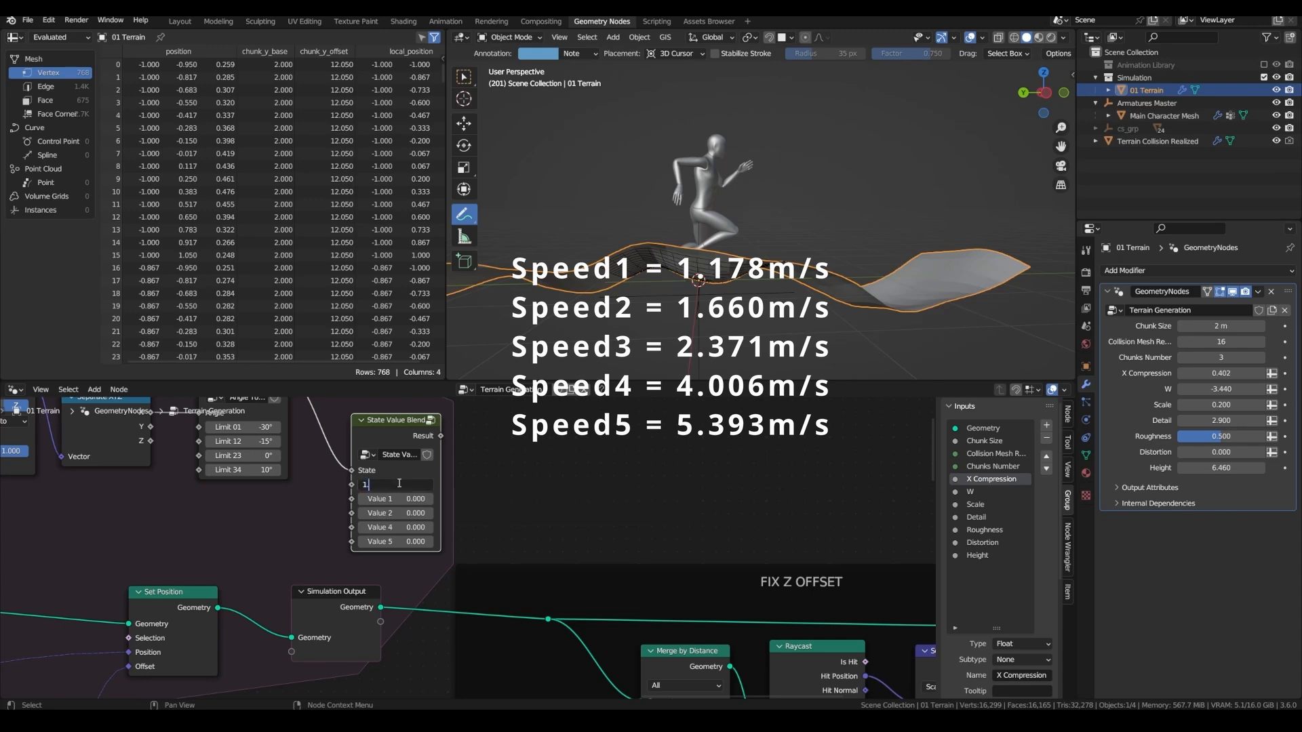
key(Tab)
text(1.660)
key(Tab)
text(2.371)
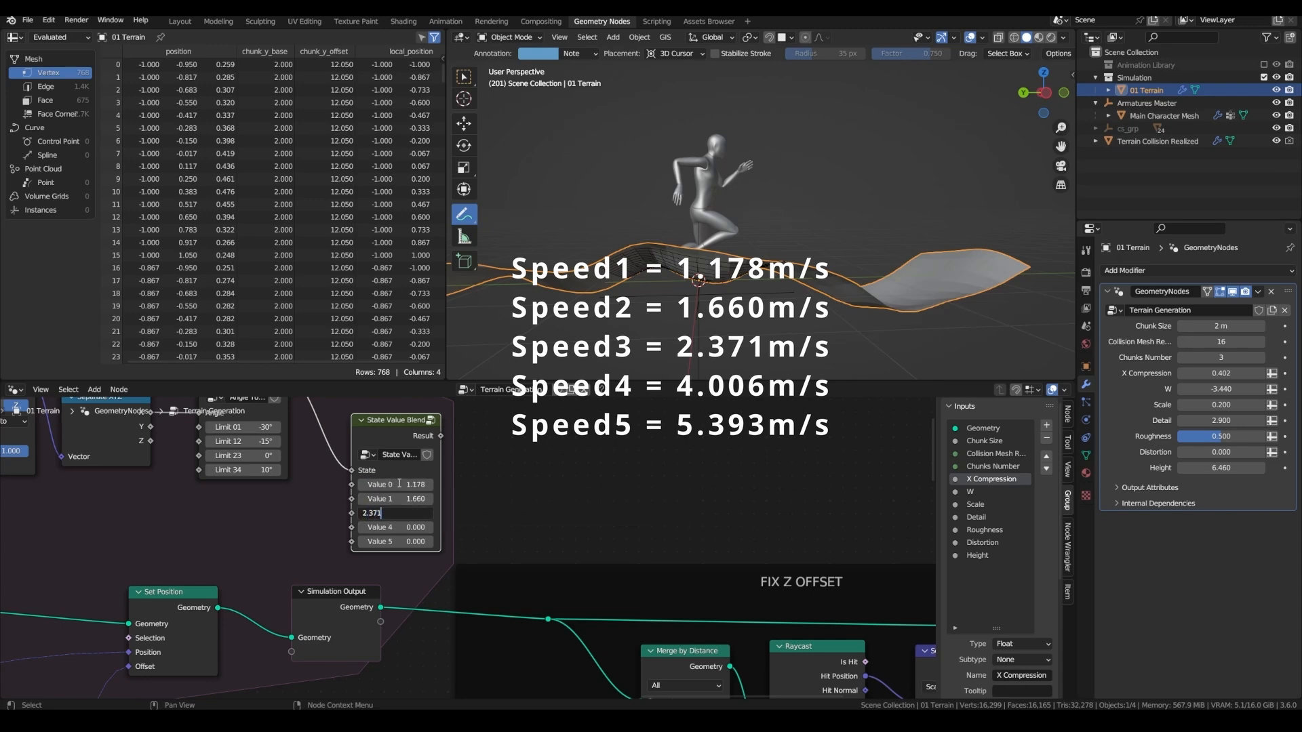
key(Tab)
text(4.006)
key(Tab)
text(5.393)
key(Return)
Add a Math Multiply node that multiplies the State Value Blend result by Delta Time and feed its output into the Add node
scroll(400, 483, down, 3)
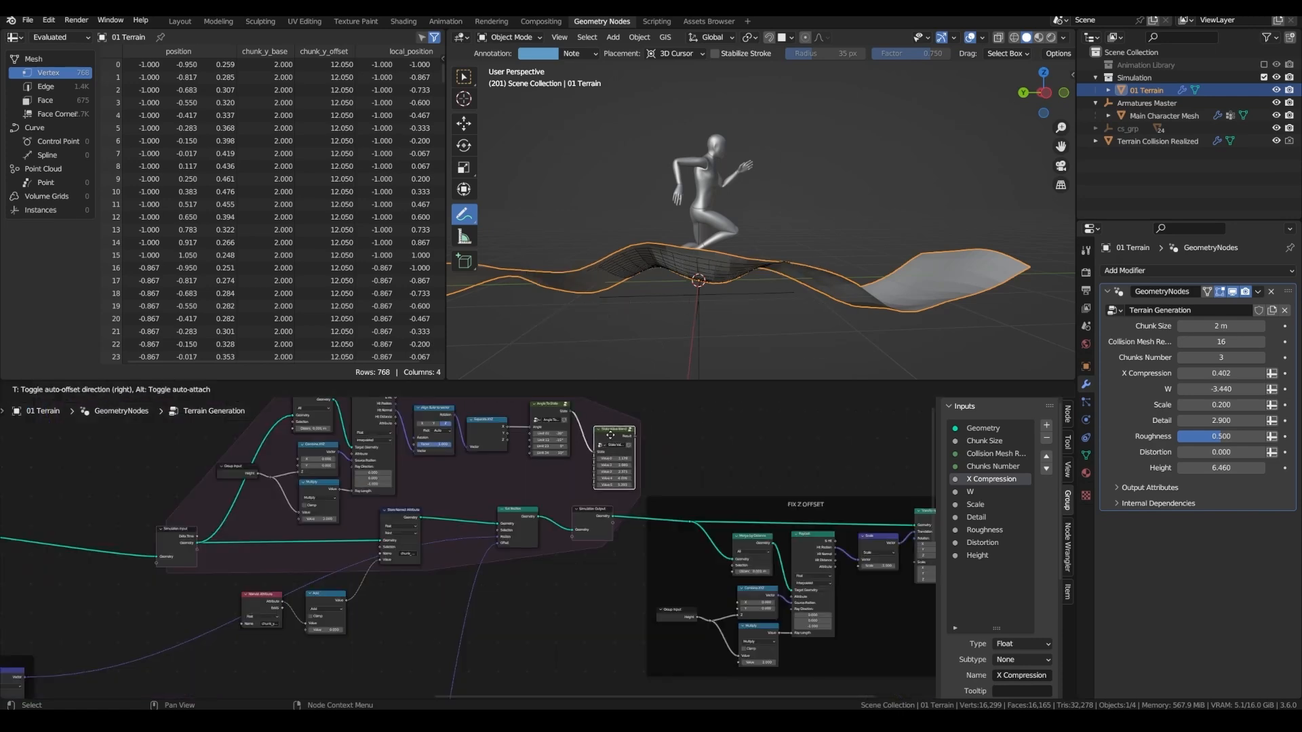
drag(630, 439, 656, 457)
text(mult)
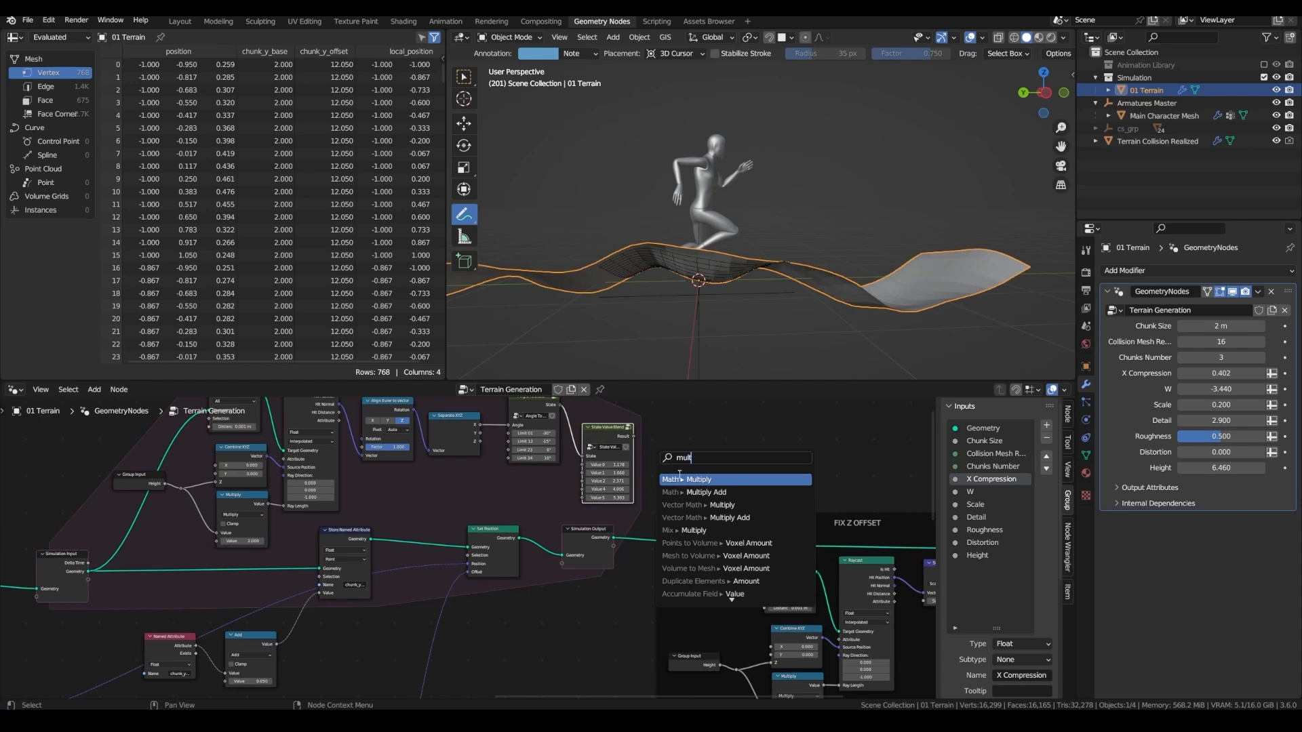
click(680, 478)
drag(88, 565, 227, 676)
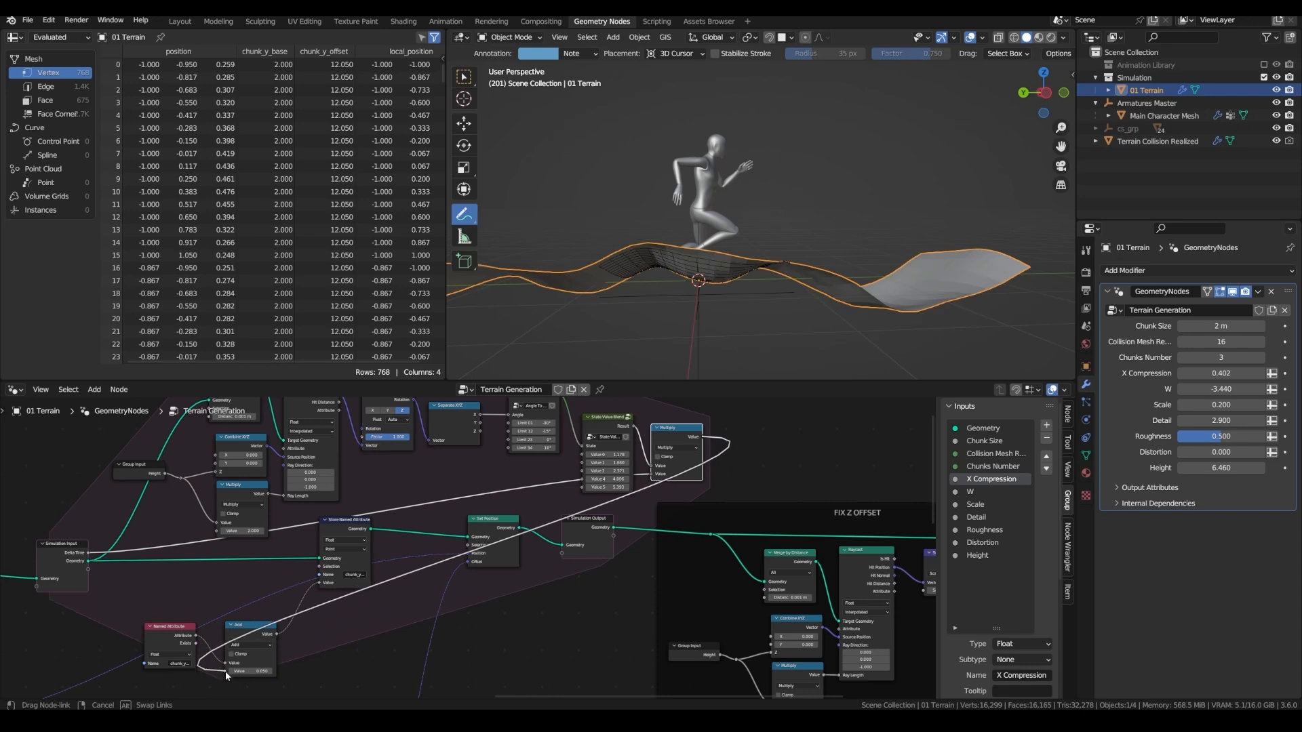
drag(226, 672, 226, 672)
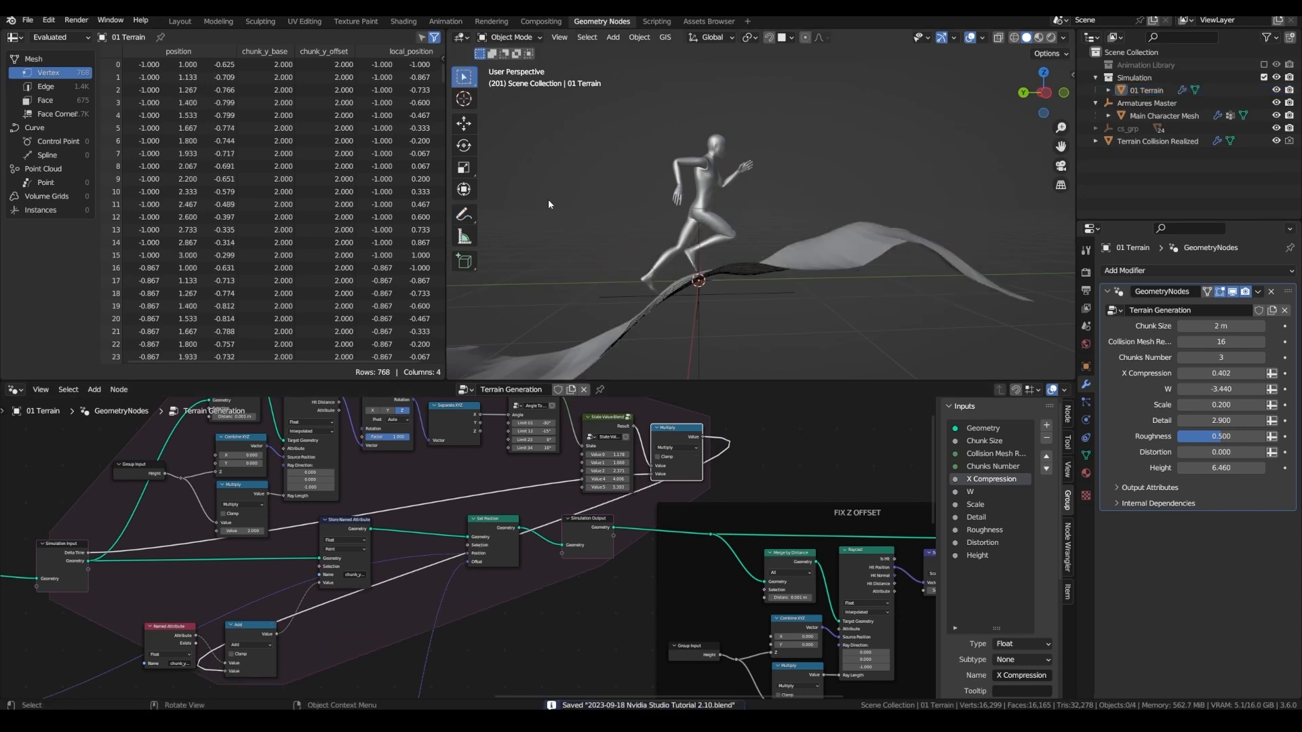
Play the simulation from the first frame to check the terrain's motion under the character, and rewind it
key(shift+Left)
key(space)
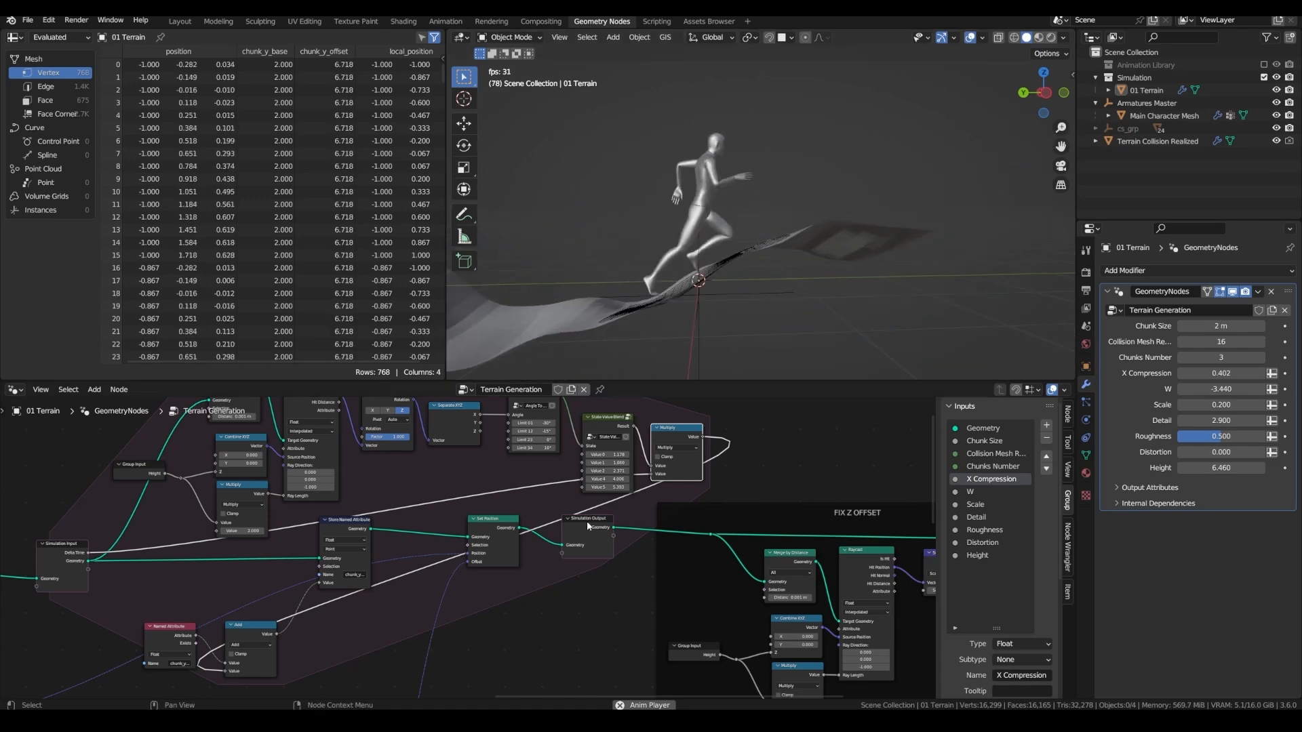
scroll(513, 519, down, 1)
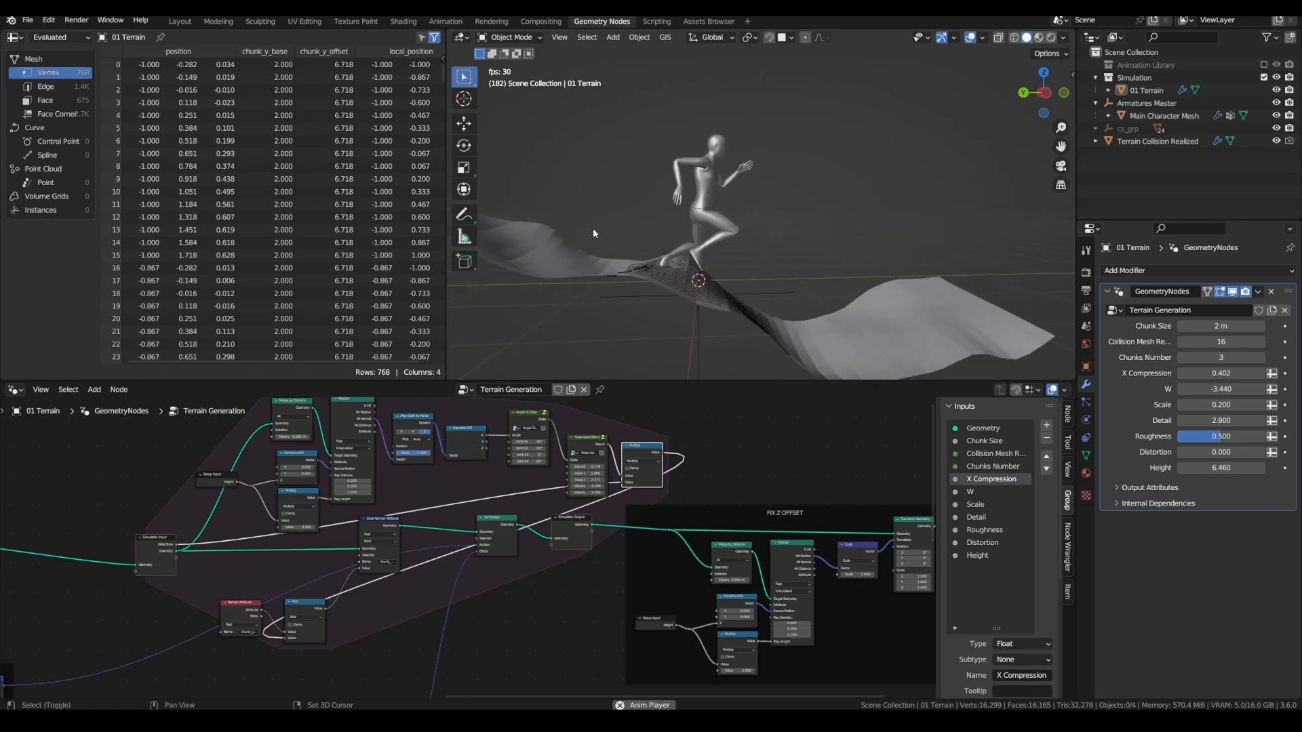
key(space)
key(shift+Left)
Move the FIX Z OFFSET frame, the Group Output and the nodes at the end of the simulation zone further along to free up space
scroll(413, 555, down, 4)
middle_drag(413, 555, 199, 511)
drag(670, 629, 376, 479)
click(456, 490)
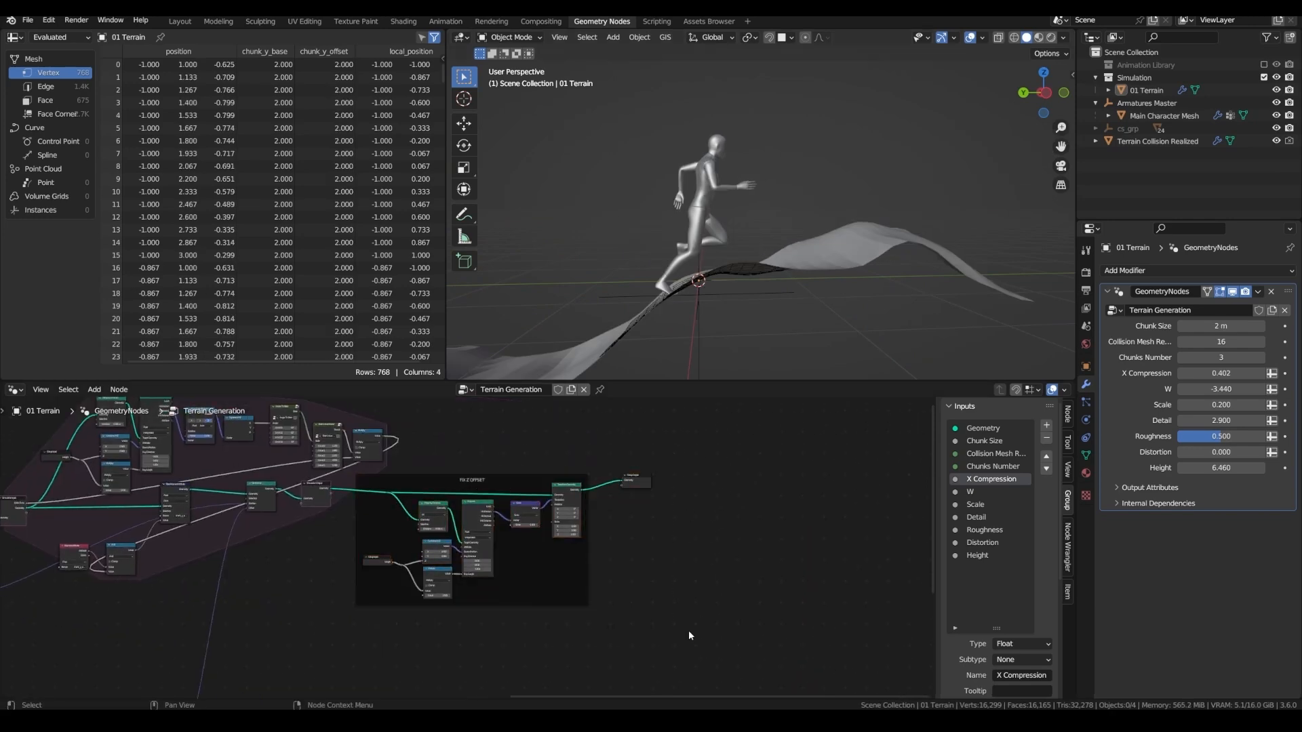
drag(689, 633, 352, 468)
drag(473, 480, 729, 472)
middle_drag(474, 563, 625, 576)
drag(467, 498, 688, 495)
Spread out the Named Attribute, Add and Store Named Attribute nodes inside the simulation zone and play the simulation
drag(271, 559, 512, 526)
middle_drag(339, 441, 372, 481)
drag(230, 428, 551, 538)
scroll(540, 534, down, 2)
drag(542, 563, 597, 563)
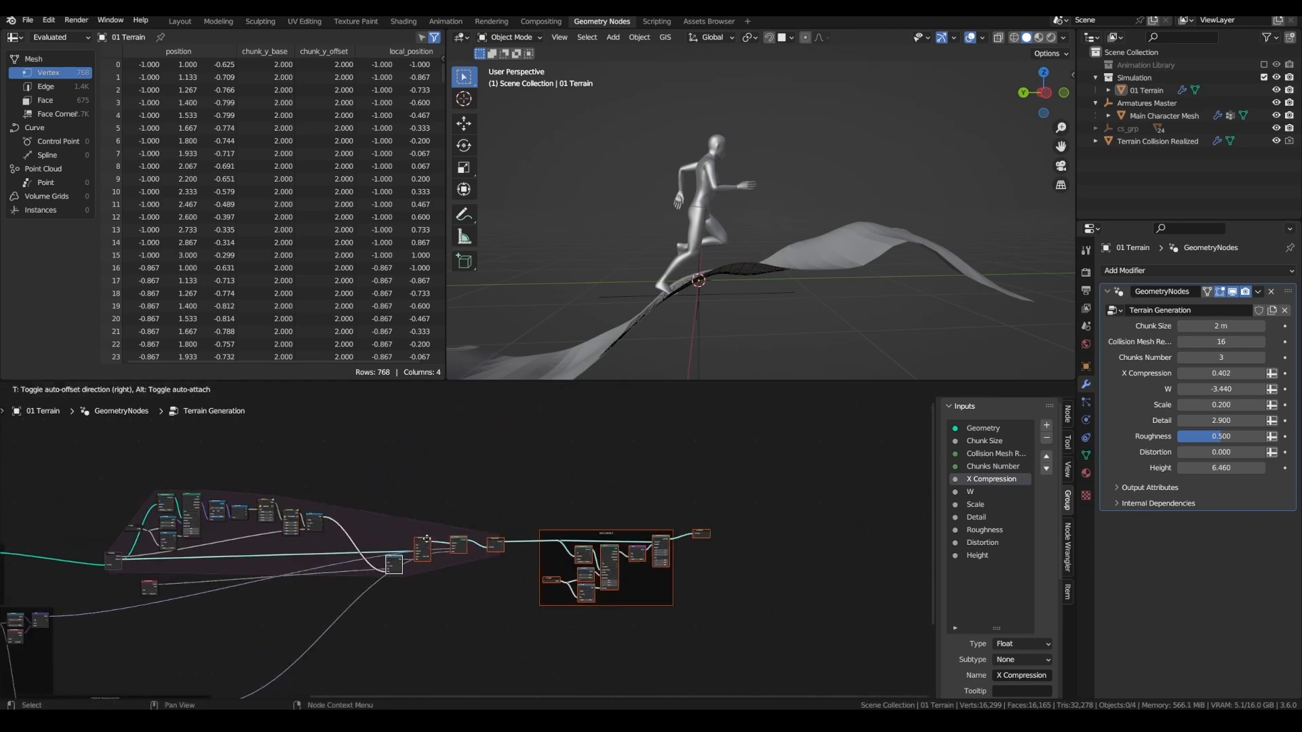
scroll(407, 543, up, 3)
drag(326, 590, 434, 570)
scroll(468, 570, up, 3)
key(space)
scroll(445, 467, down, 3)
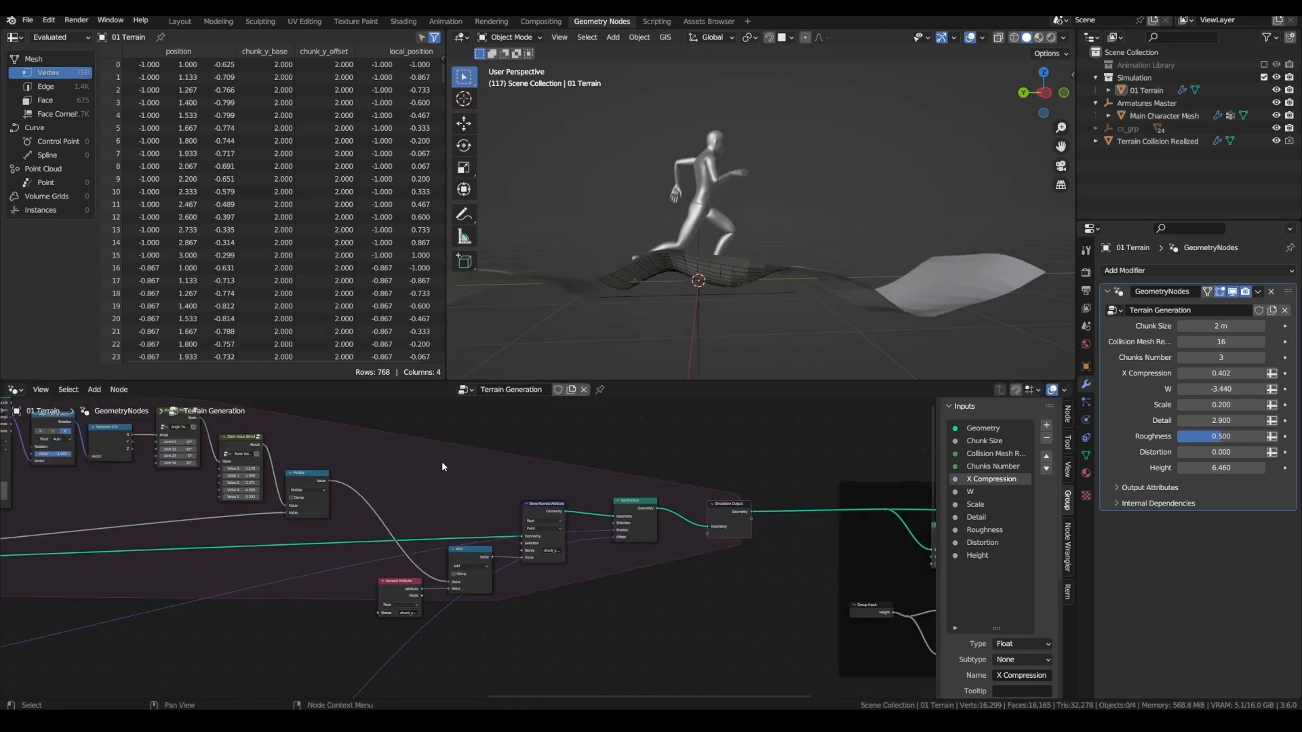
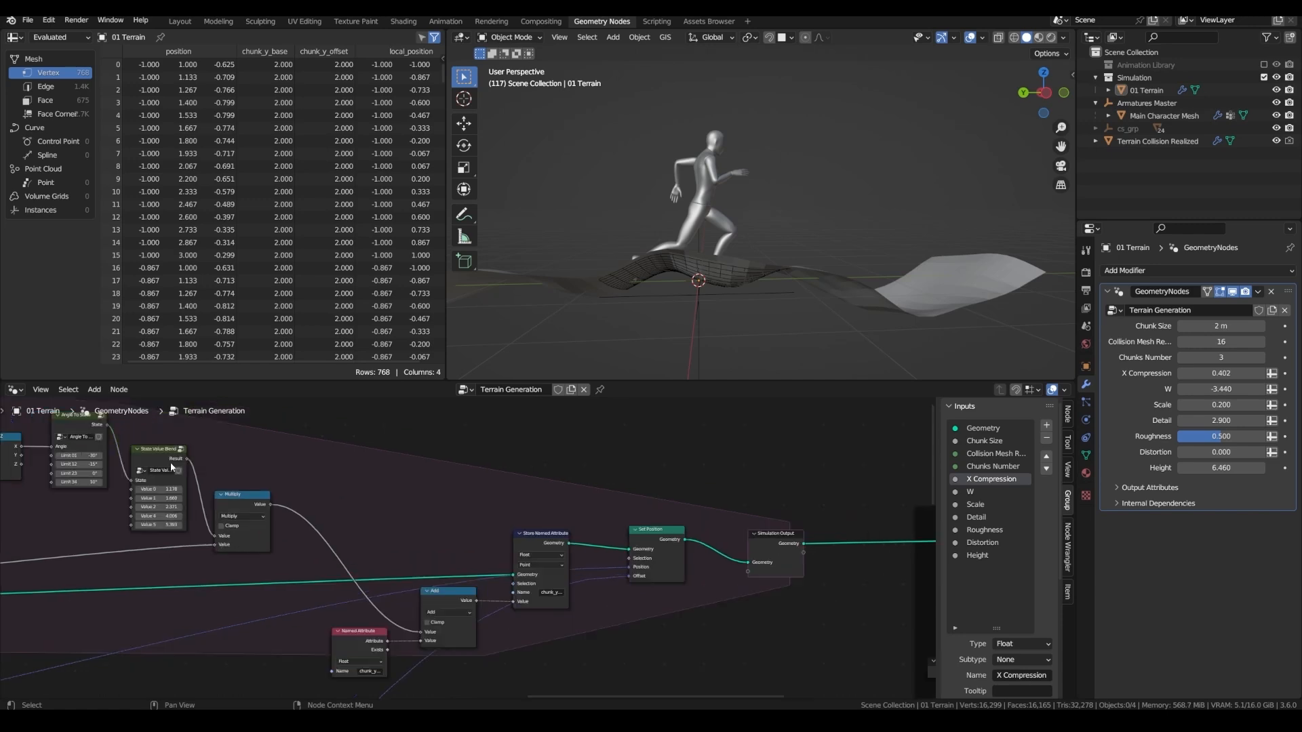
Connect the angle group's State output to the Simulation Output as a new state item with the Float socket type
drag(104, 425, 748, 571)
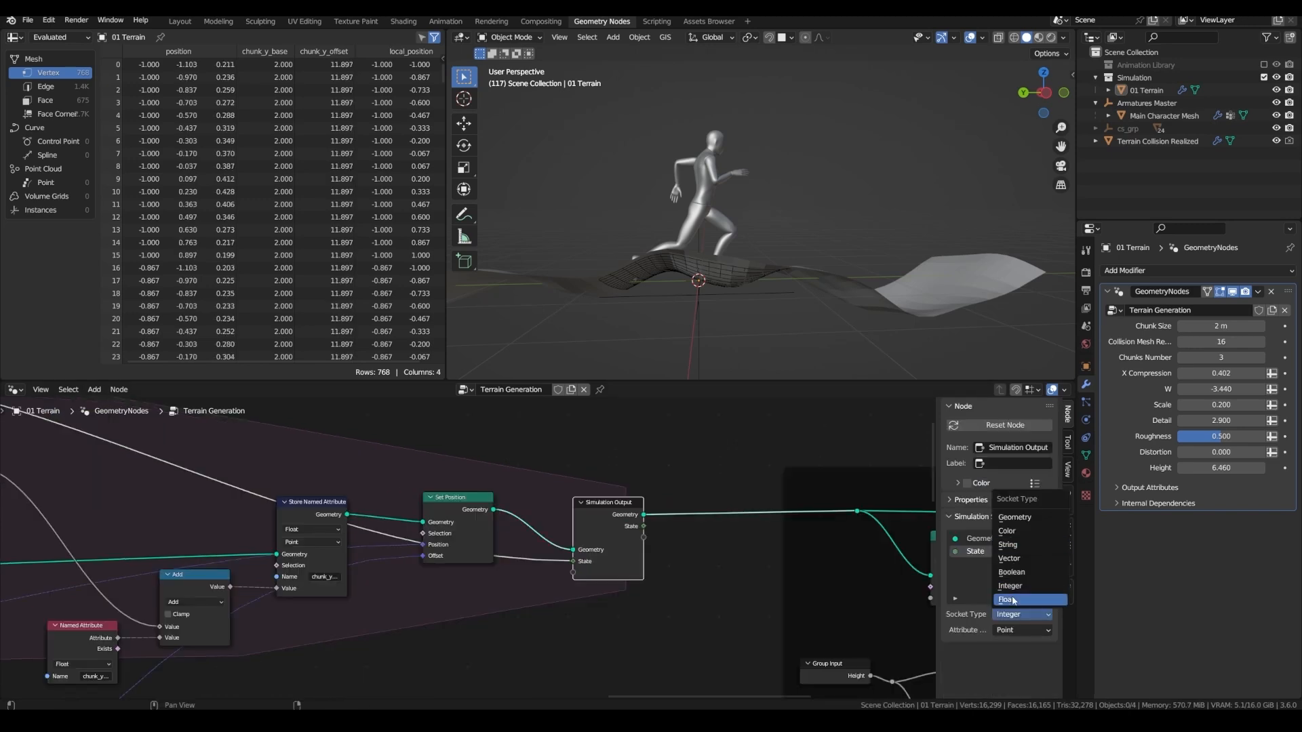
click(1013, 598)
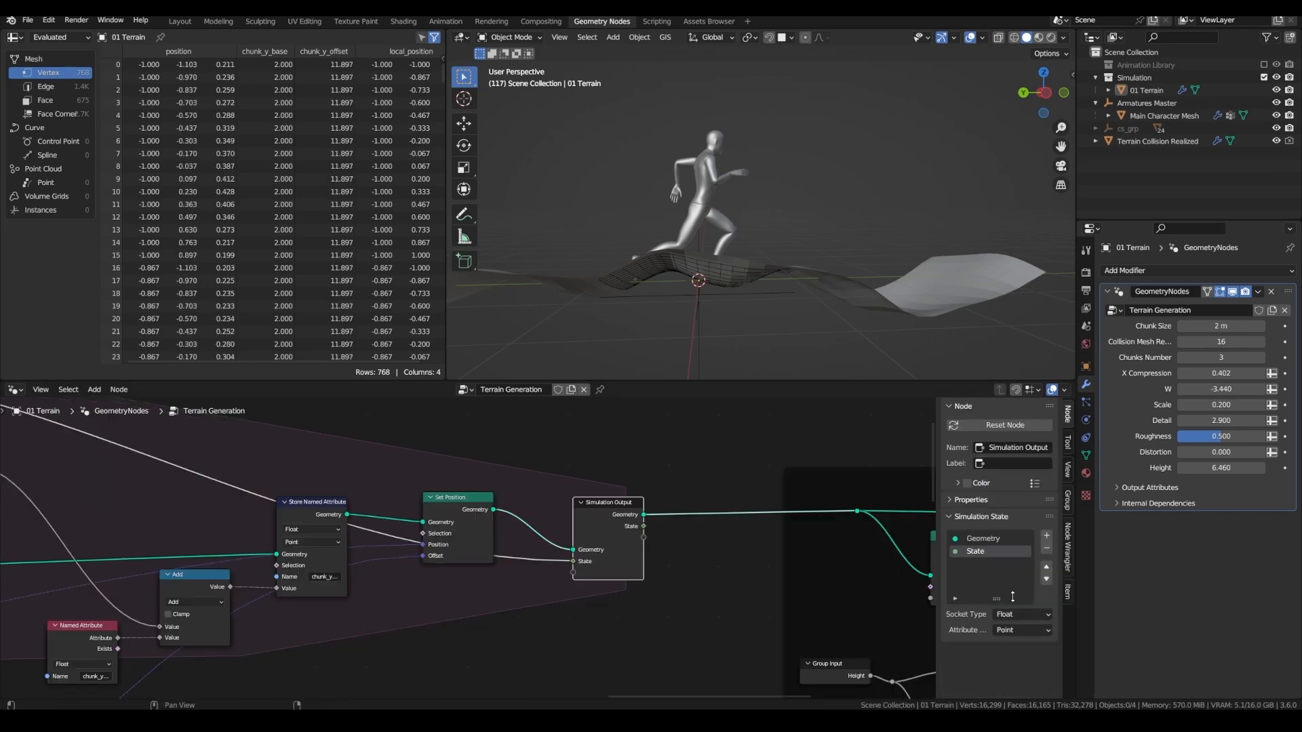
Insert a Store Named Attribute node after the Simulation Output that stores the State value under the name state
middle_drag(674, 536, 506, 523)
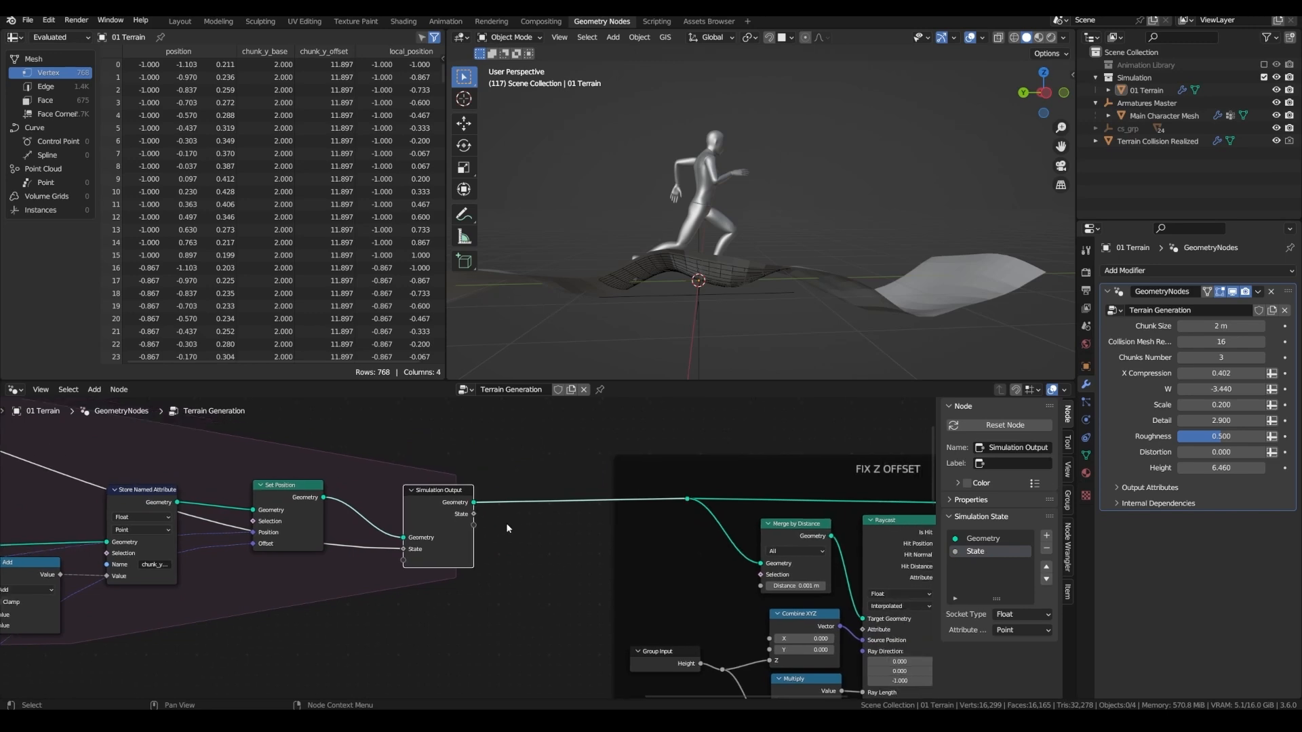
scroll(505, 522, up, 3)
scroll(473, 512, up, 1)
drag(464, 512, 477, 425)
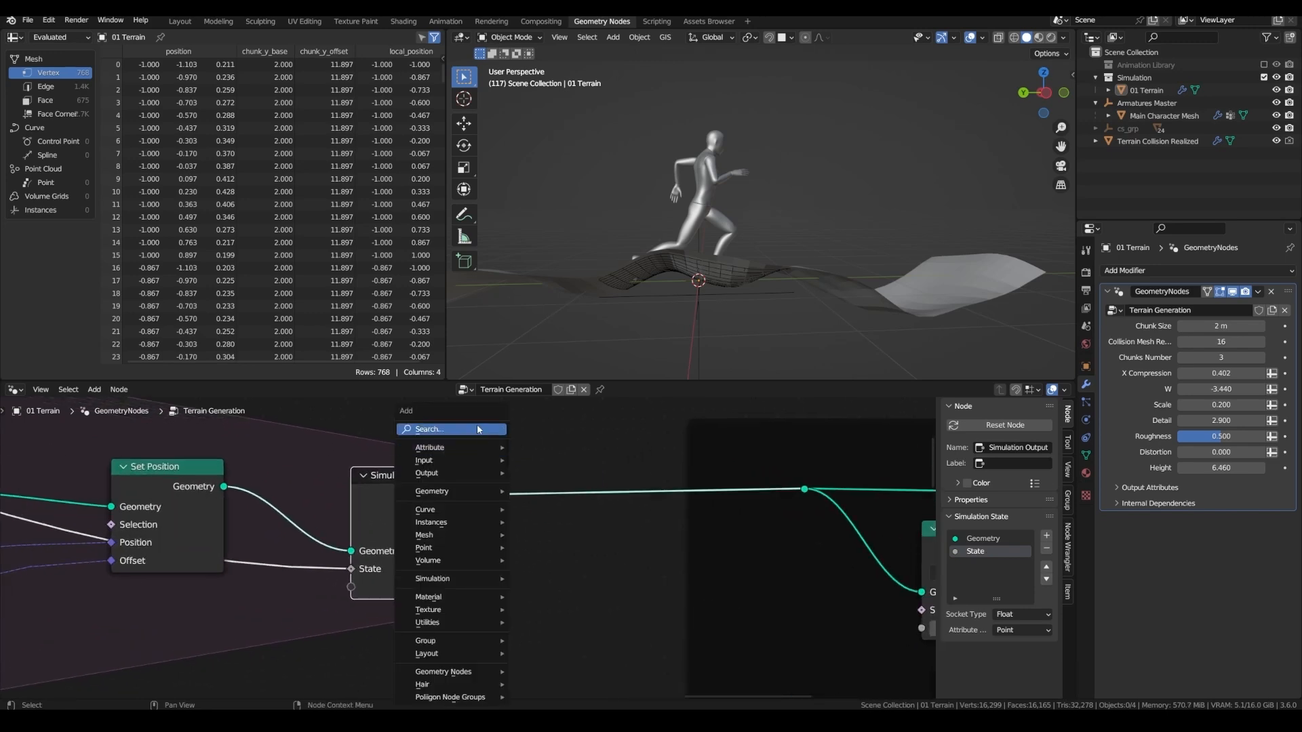
text(store)
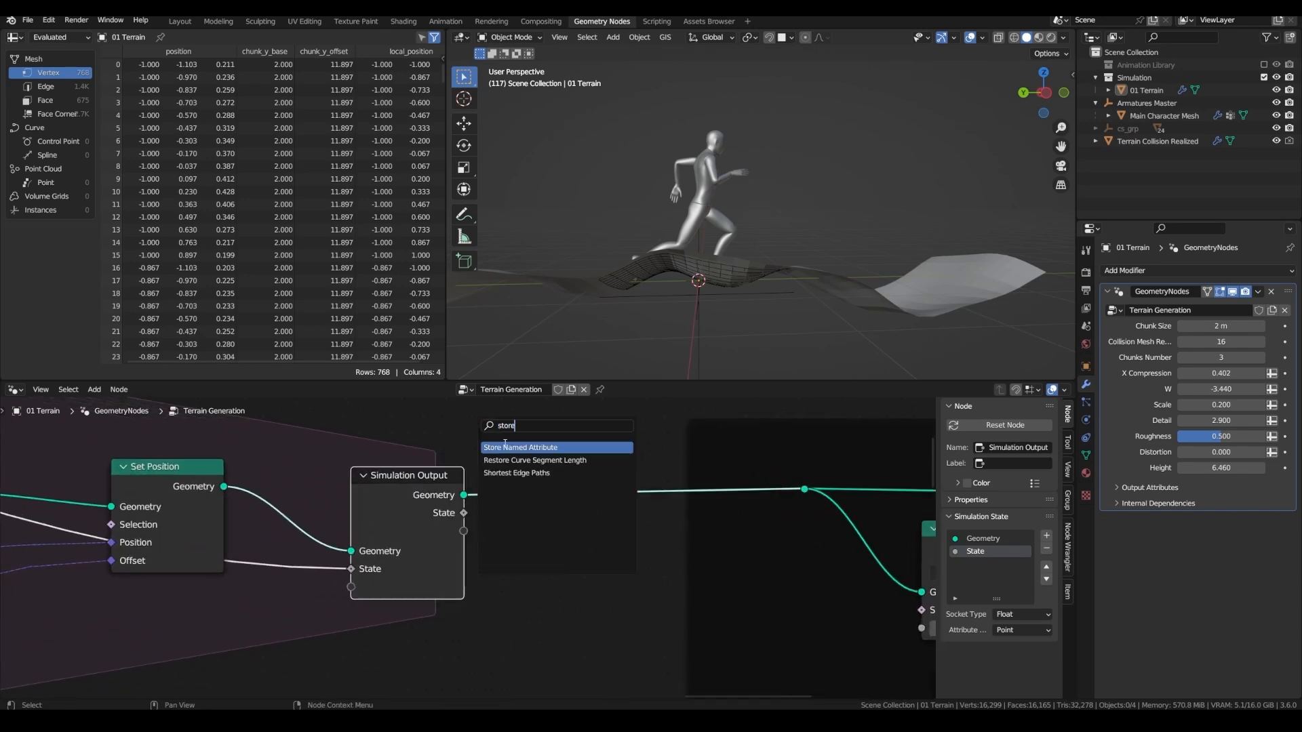
click(505, 447)
click(612, 541)
text(state)
key(Return)
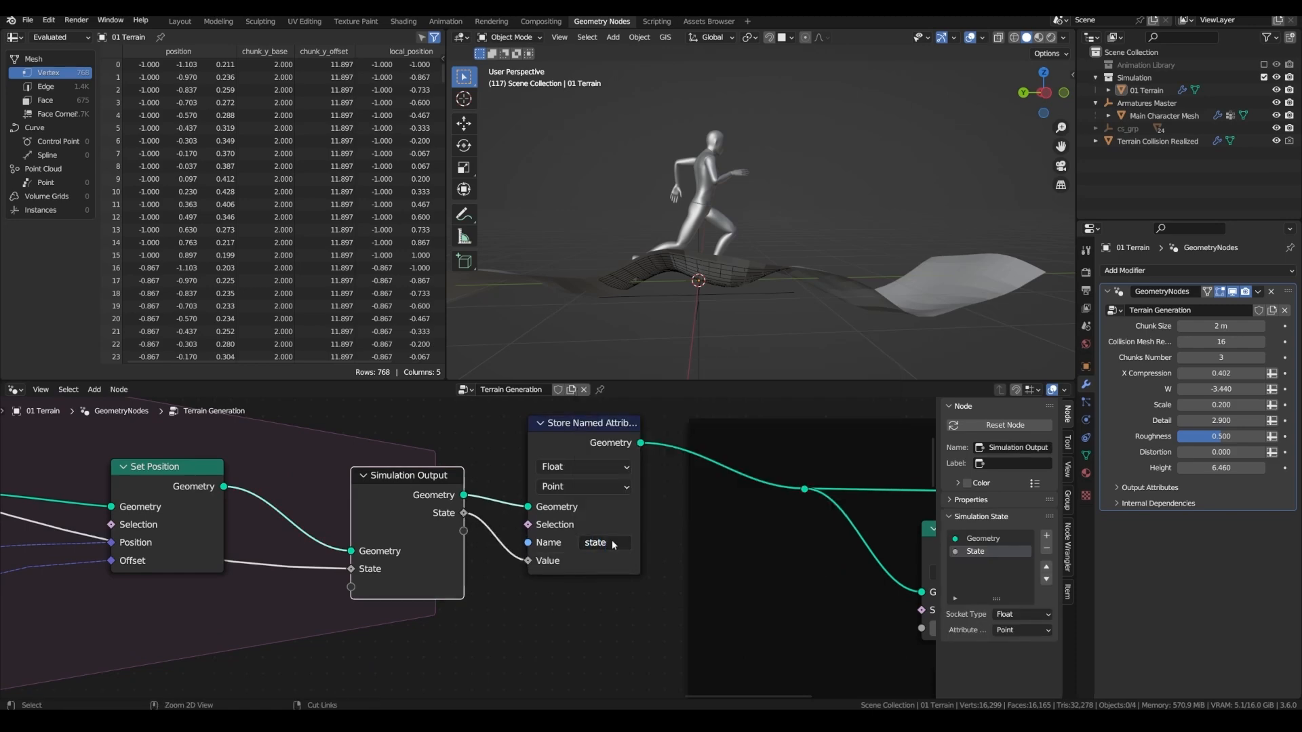
key(Home)
Collapse the Main Character Mesh's armature modifiers and add a Geometry Nodes modifier at the top of the stack
click(700, 222)
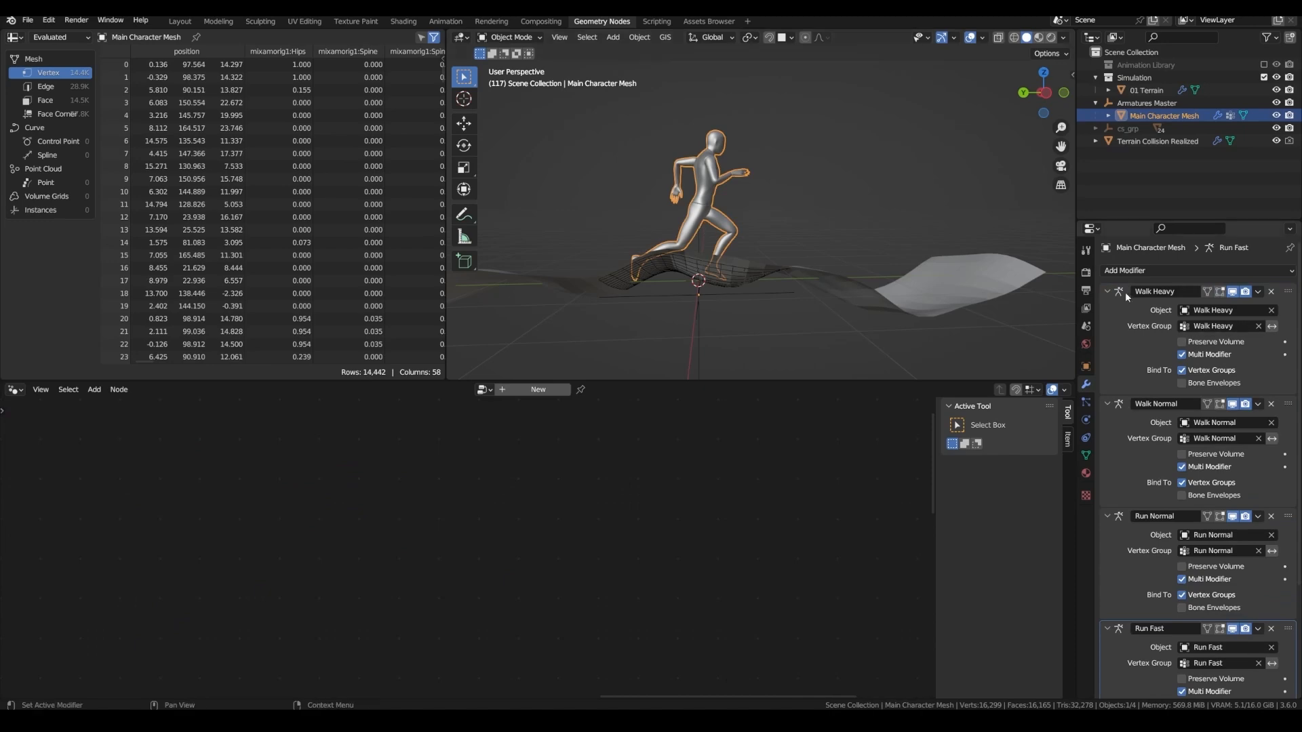
drag(1110, 295, 1112, 371)
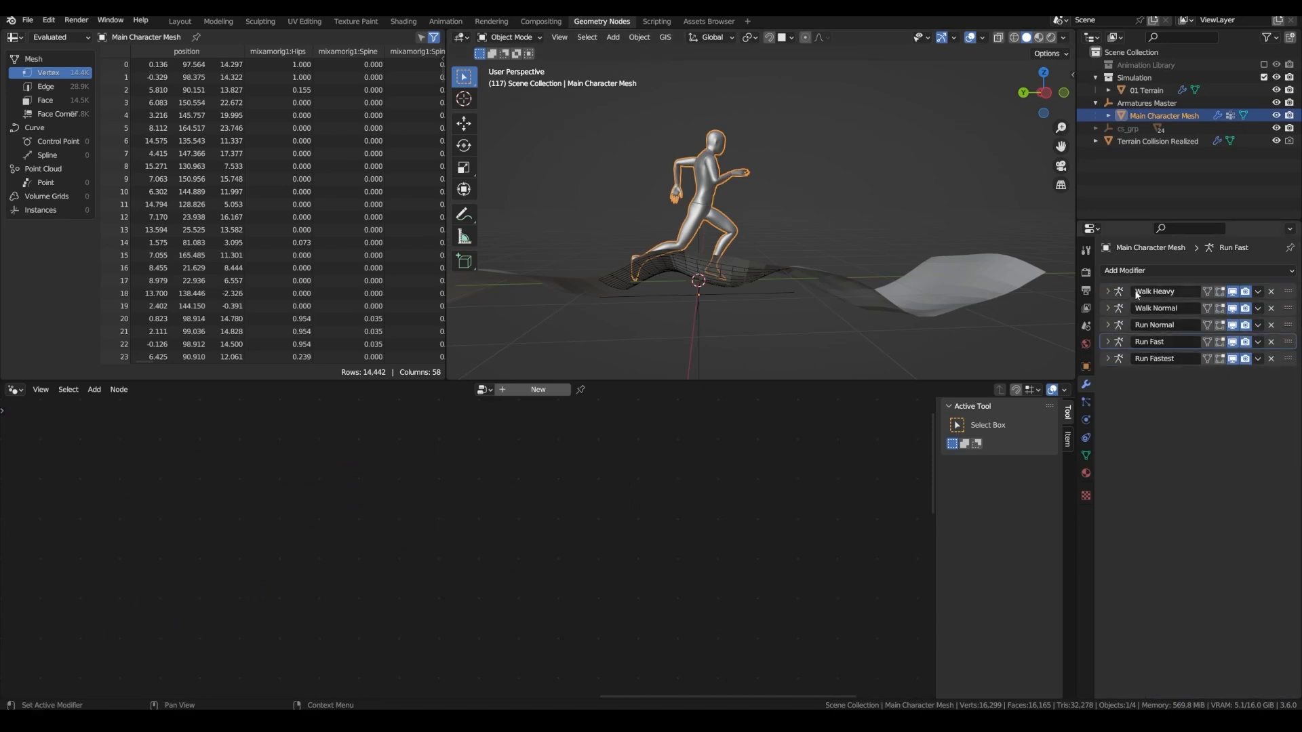
click(1143, 271)
click(1053, 388)
drag(1287, 395, 1272, 273)
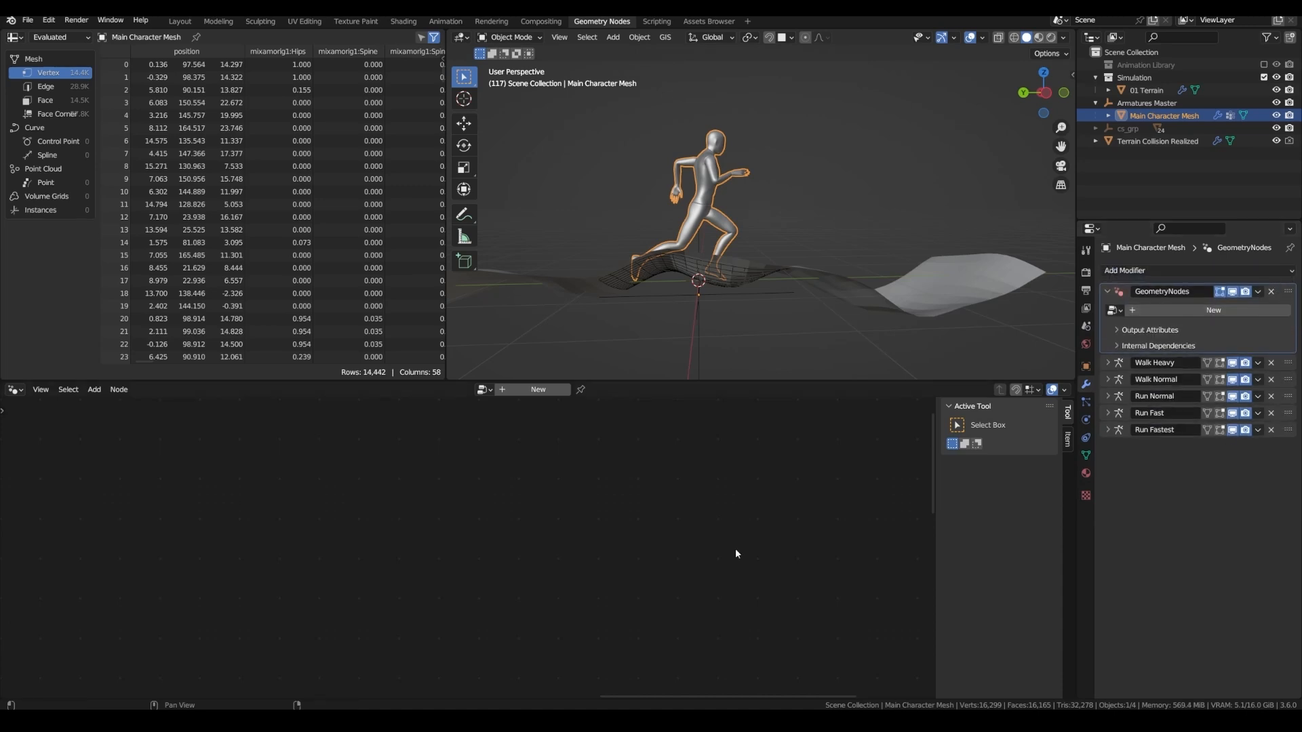
Create a new node tree for the character's modifier and name it Animation Blend
click(516, 389)
double_click(517, 390)
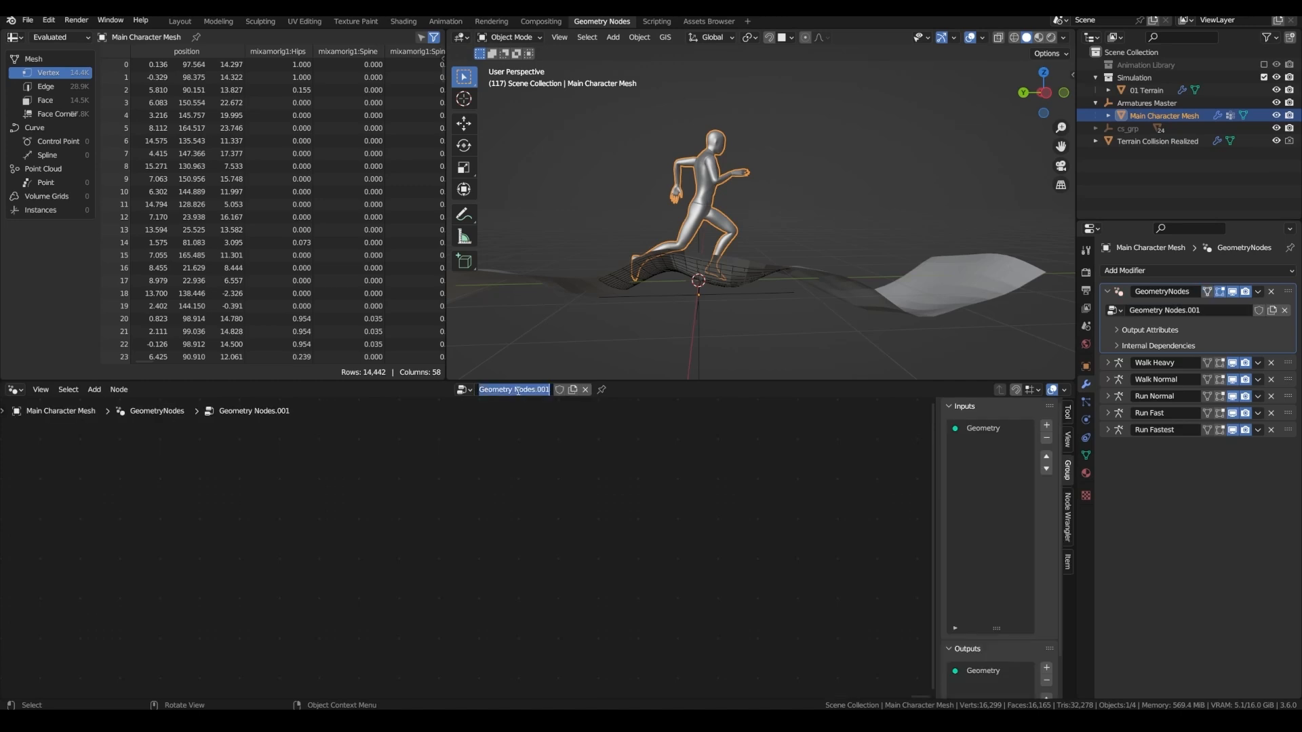
text(Animation Blend)
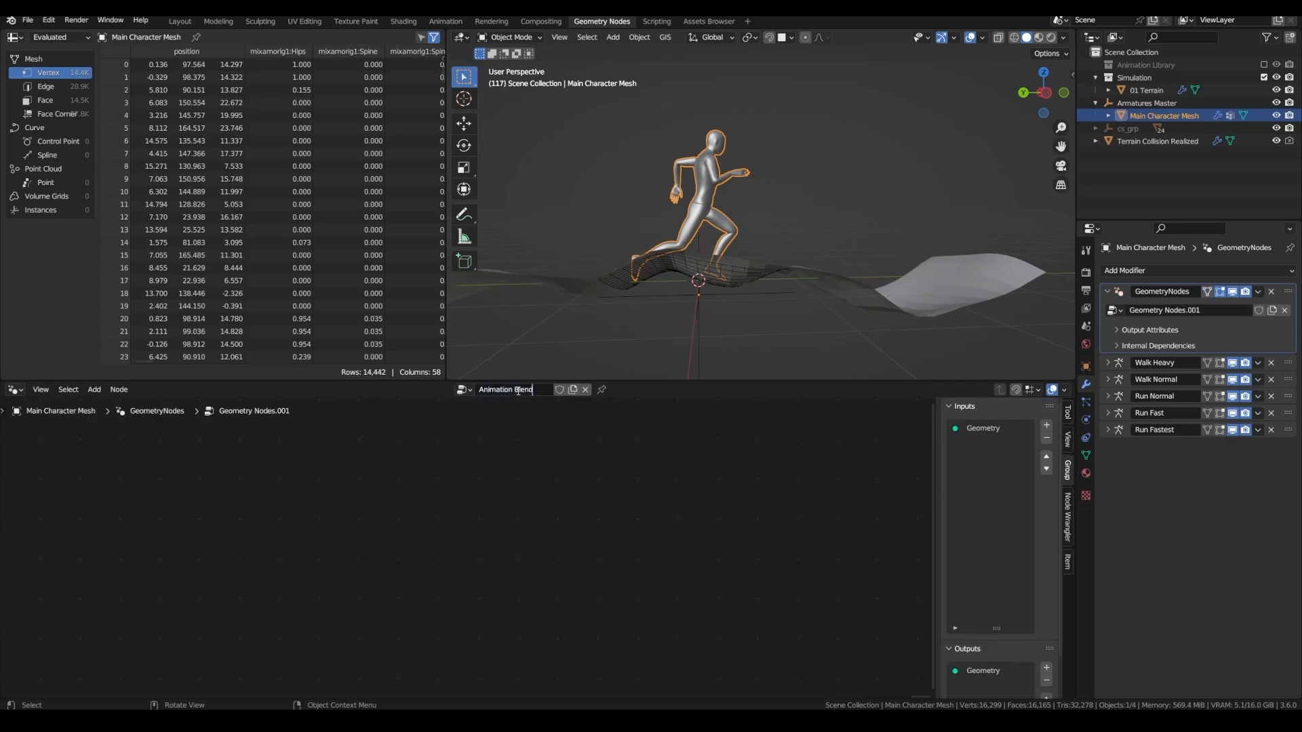
key(Return)
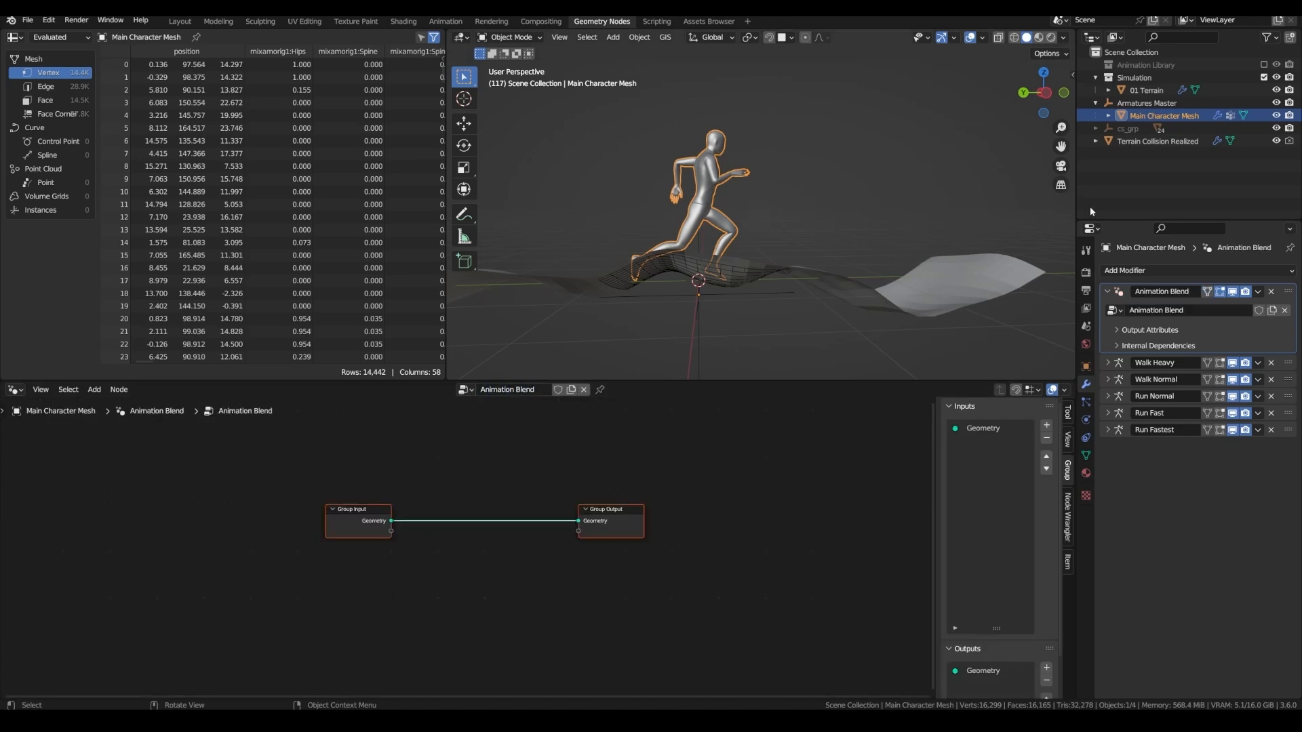
Bring 01 Terrain in as an Object Info node set to Relative and feed its geometry into a Sample Index node
drag(1142, 91, 165, 587)
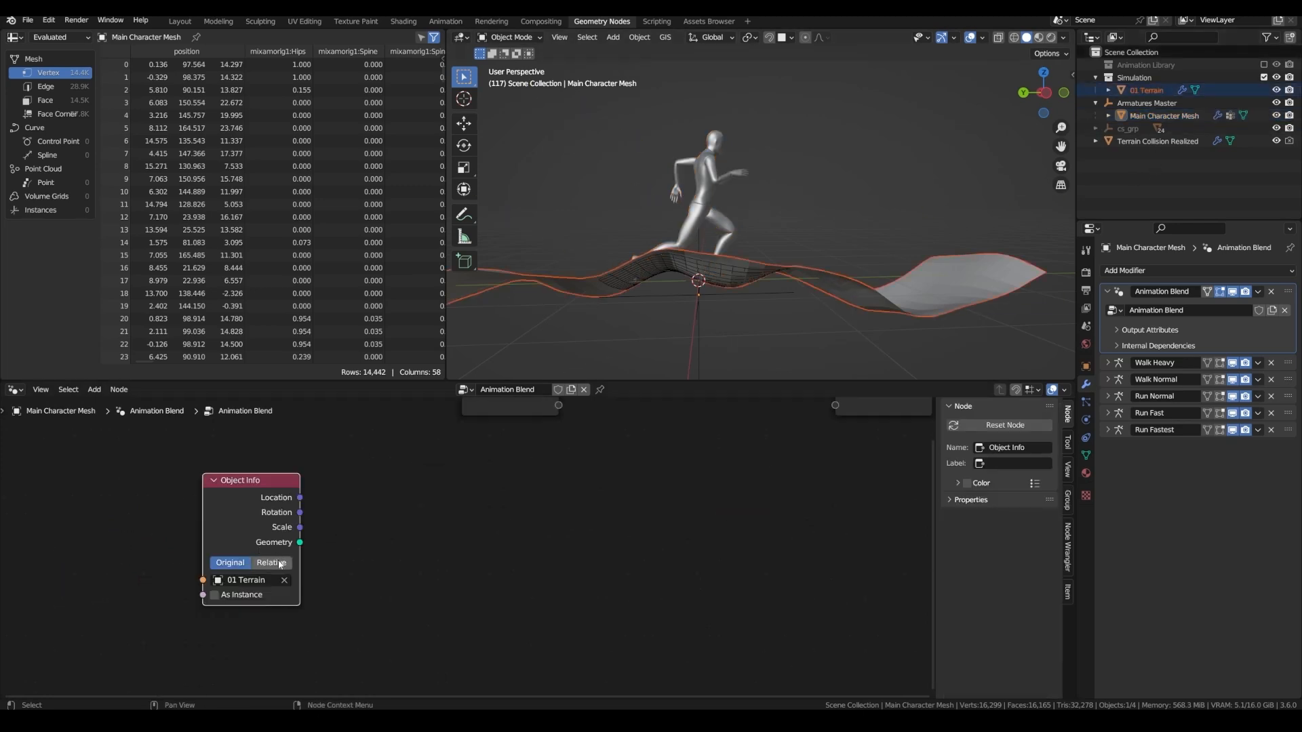
click(271, 563)
drag(299, 542, 390, 575)
text(sample)
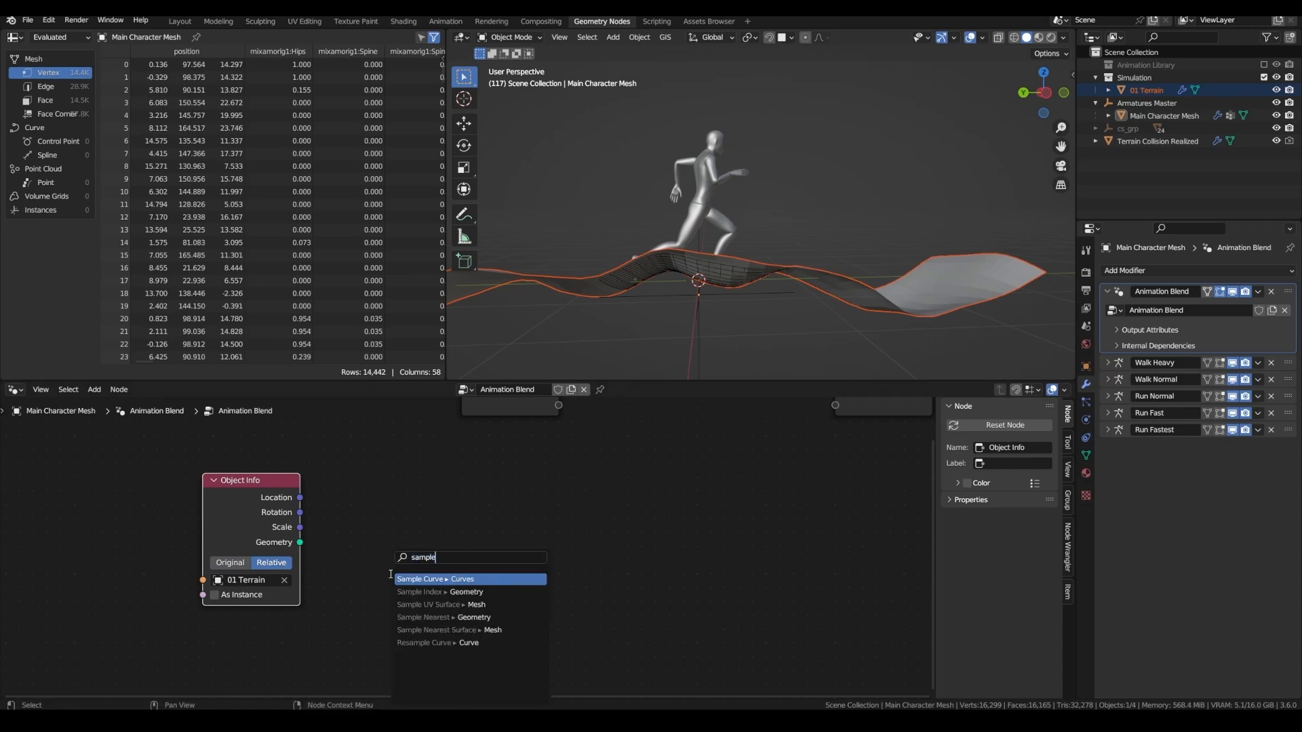
Feed the Sample Index value from a Named Attribute node reading state, and save the file
drag(444, 543, 381, 574)
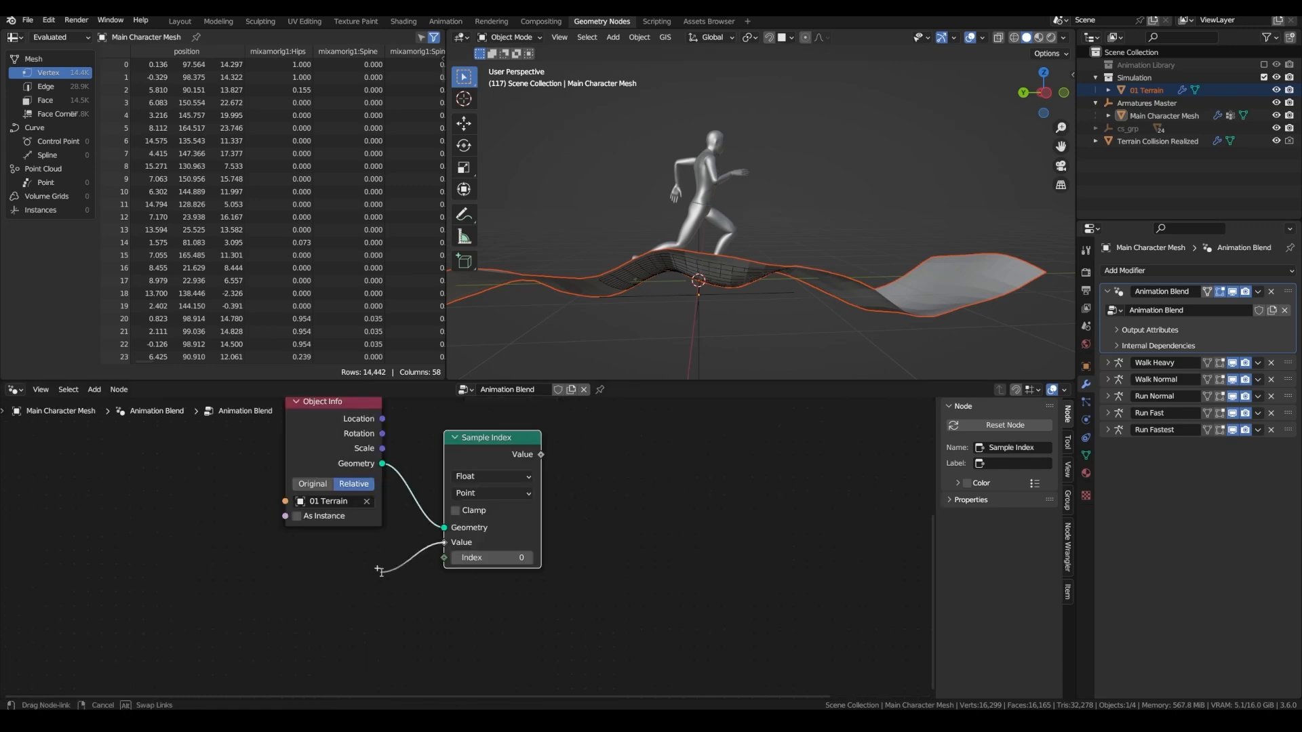
text(nam)
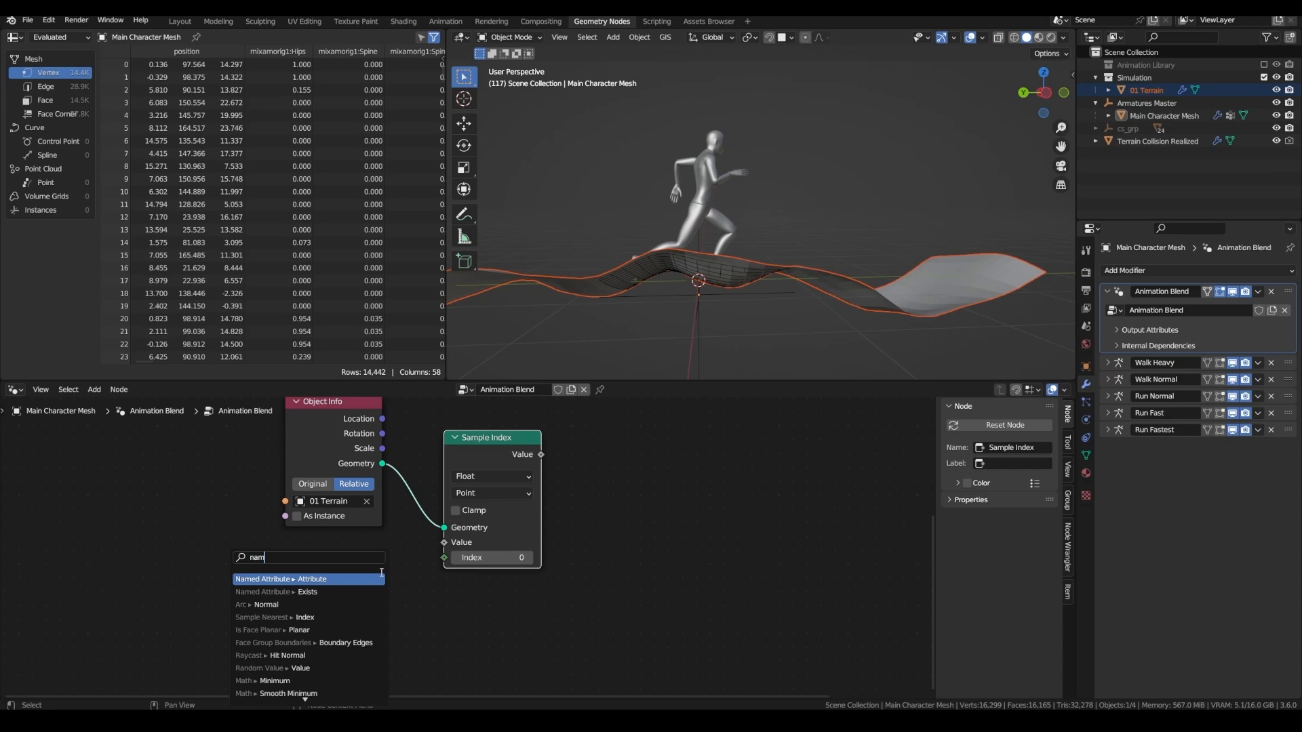
click(358, 576)
click(363, 575)
scroll(369, 576, up, 2)
click(342, 641)
text(state)
key(Return)
key(Home)
key(ctrl+s)
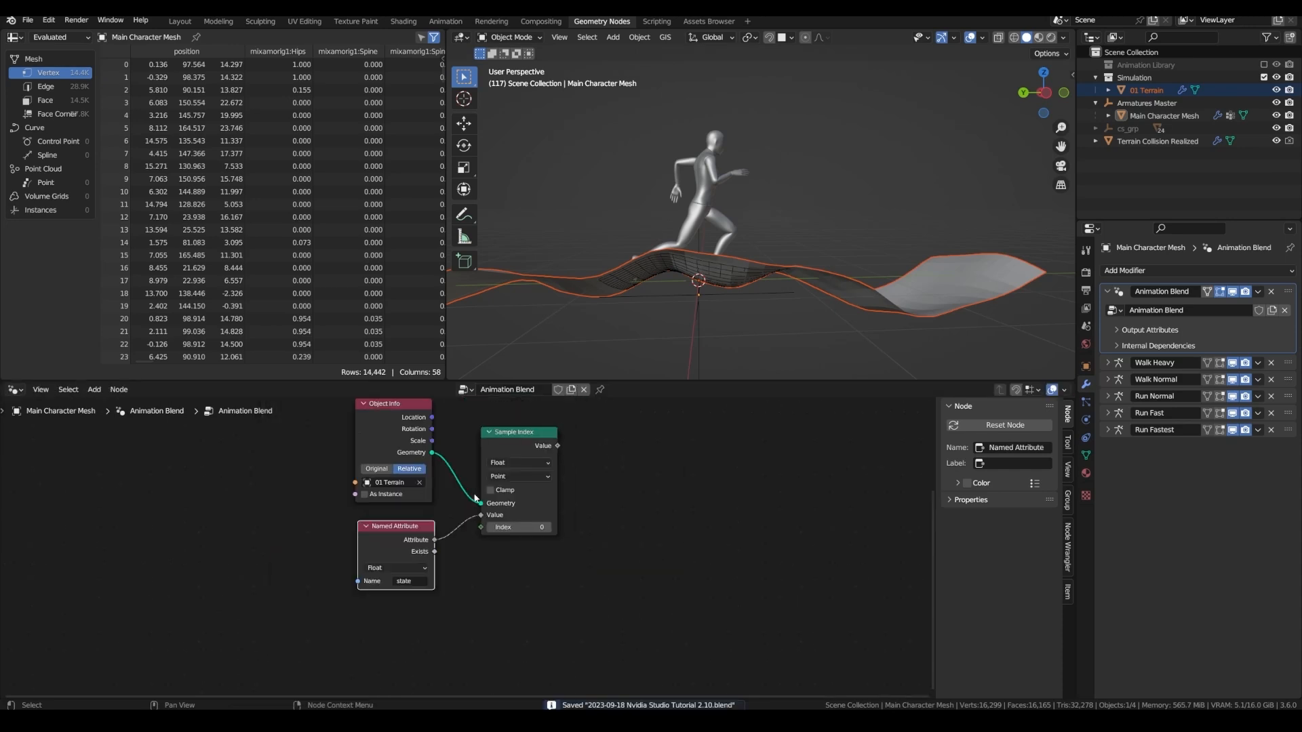
Preview the sampled state value on the character mesh through a Viewer node while playing the animation
ctrl+shift+click(449, 466)
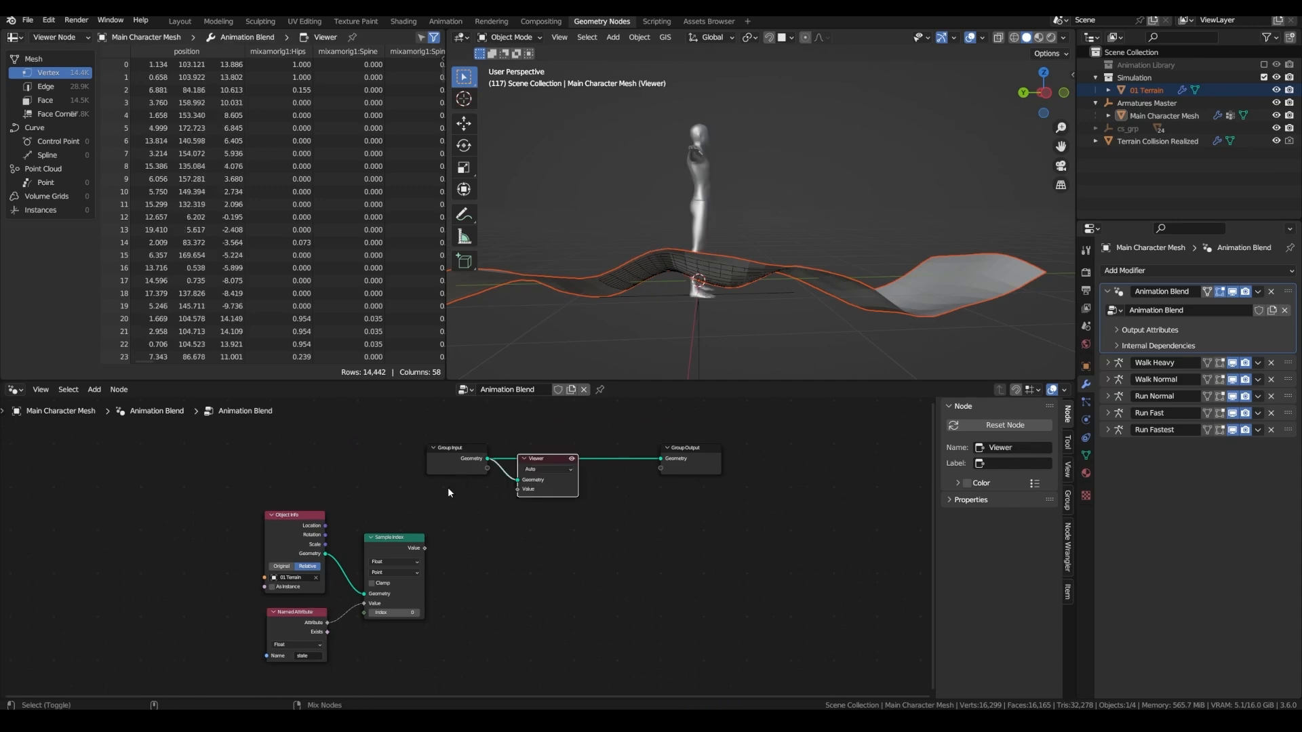
ctrl+shift+click(392, 558)
key(space)
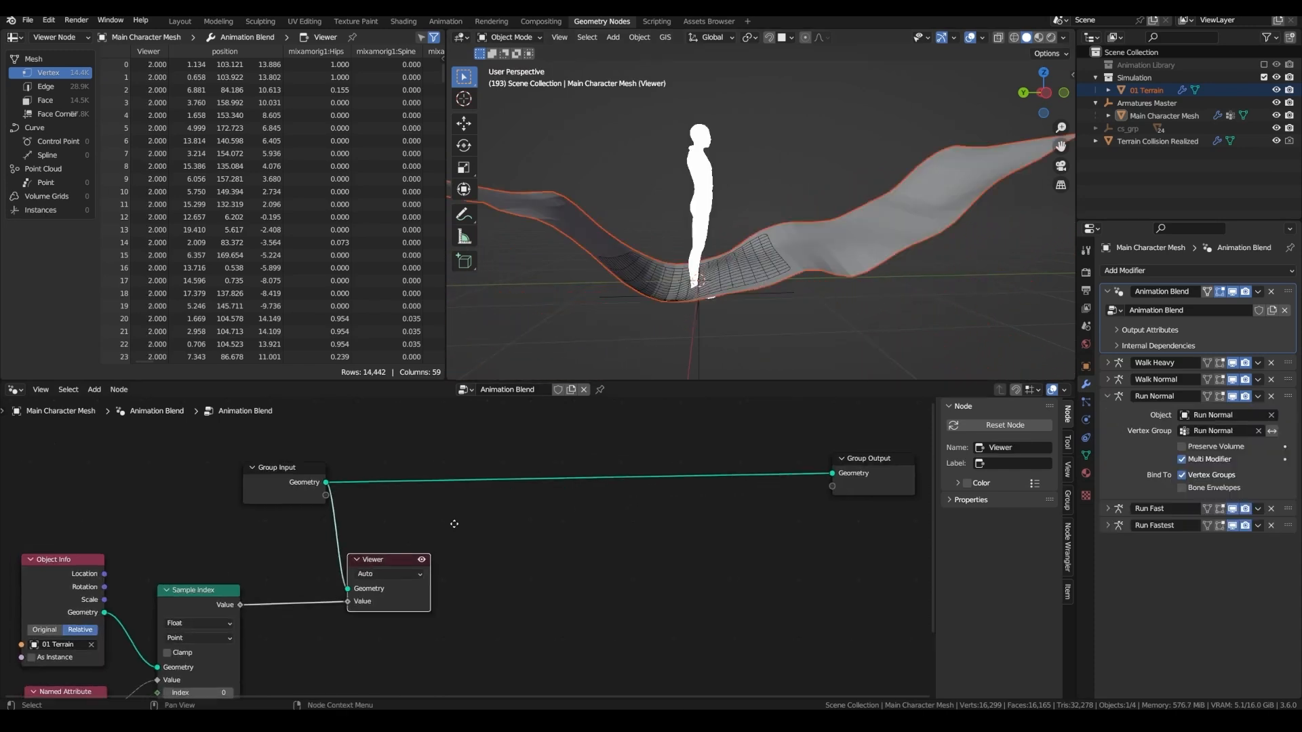
Insert a Store Named Attribute node between Group Input and Group Output and set its name to Walk Heavy
middle_drag(407, 468, 427, 491)
key(shift+a)
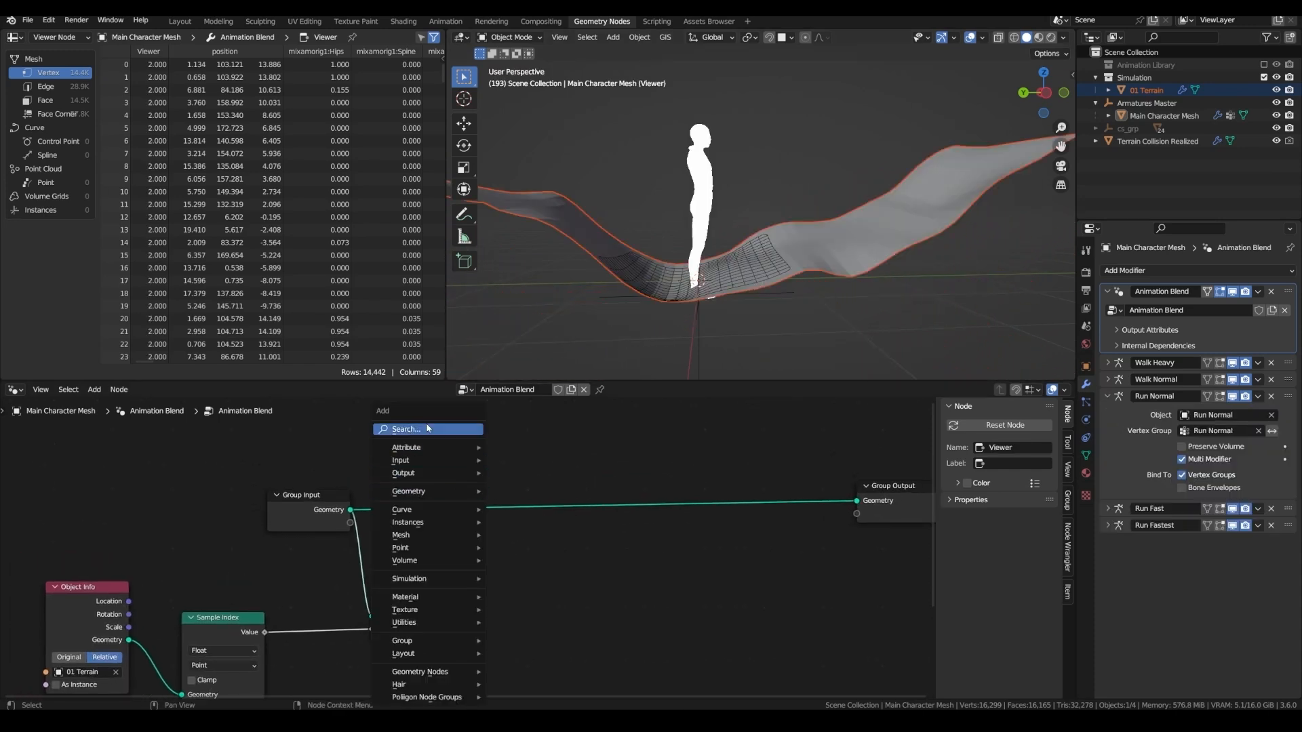
text(sto)
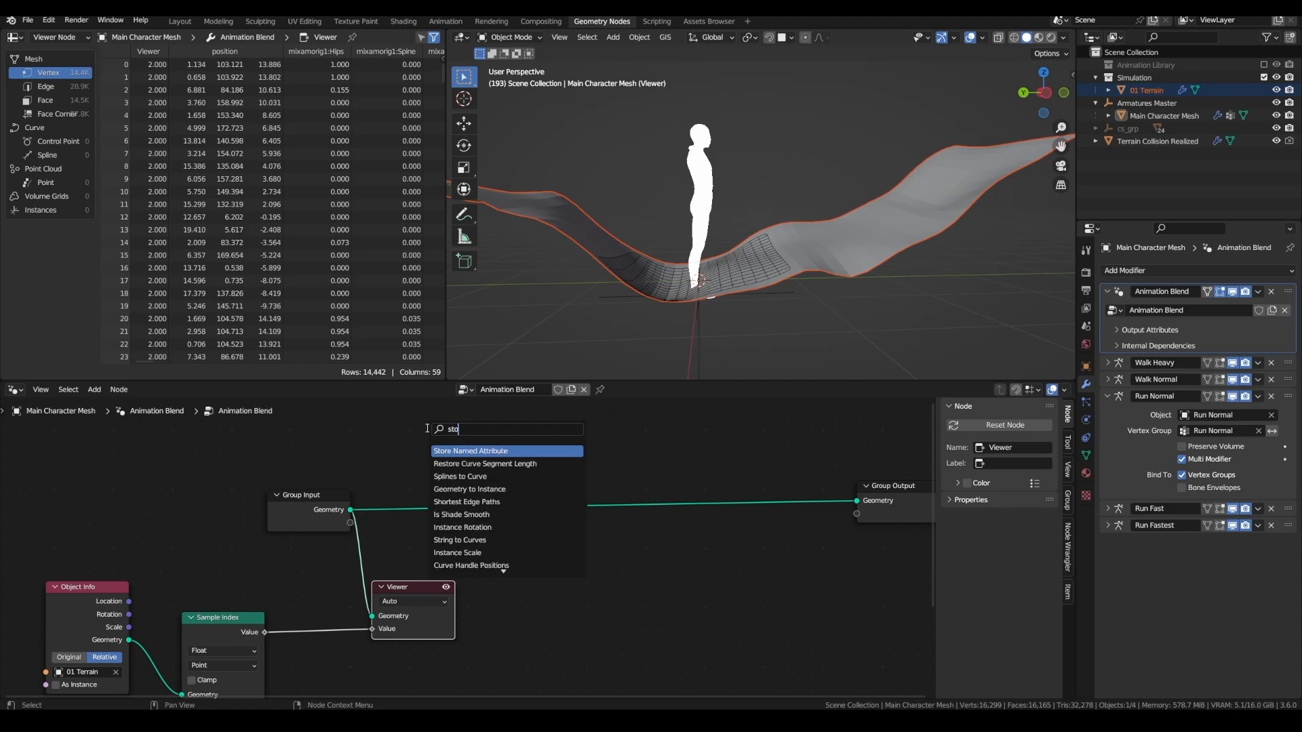
key(Return)
click(466, 440)
click(504, 520)
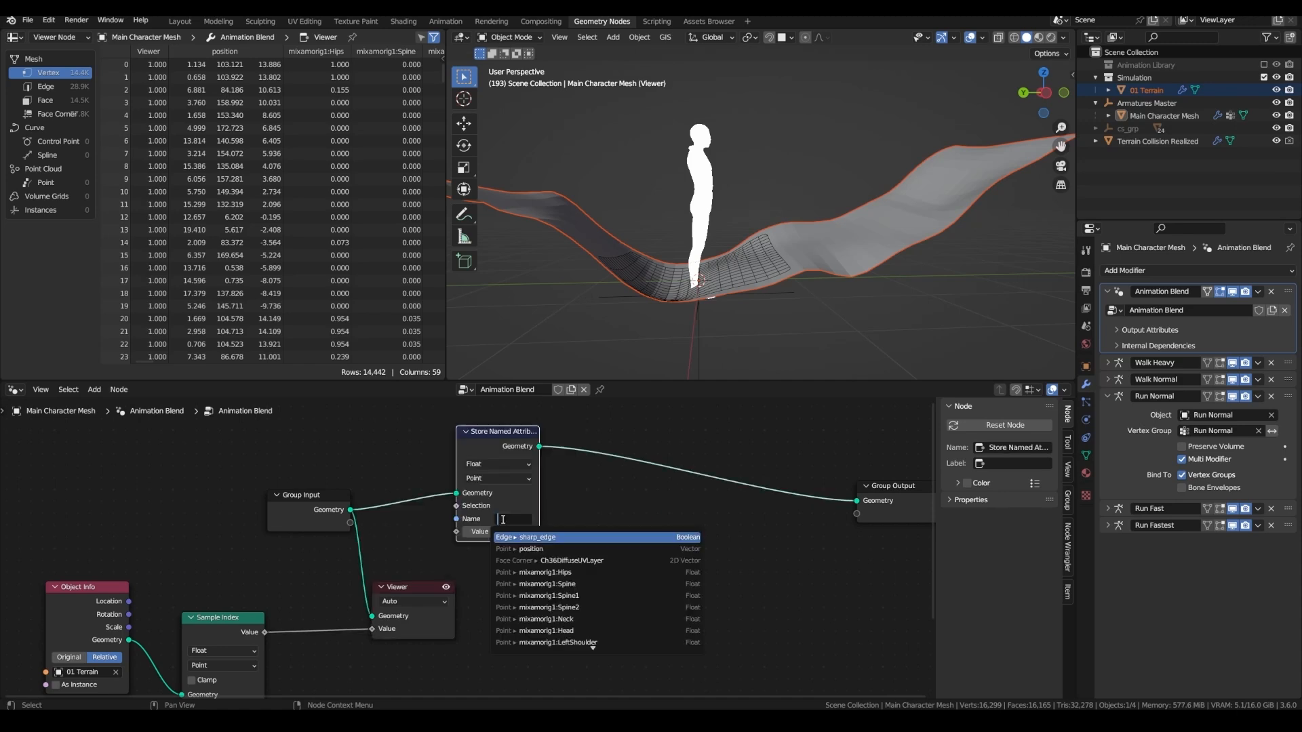
text(w)
click(539, 550)
drag(501, 446, 481, 455)
Duplicate the Walk Heavy attribute node after itself in the geometry chain and rename the copy's attribute as Walk Normal
key(shift+d)
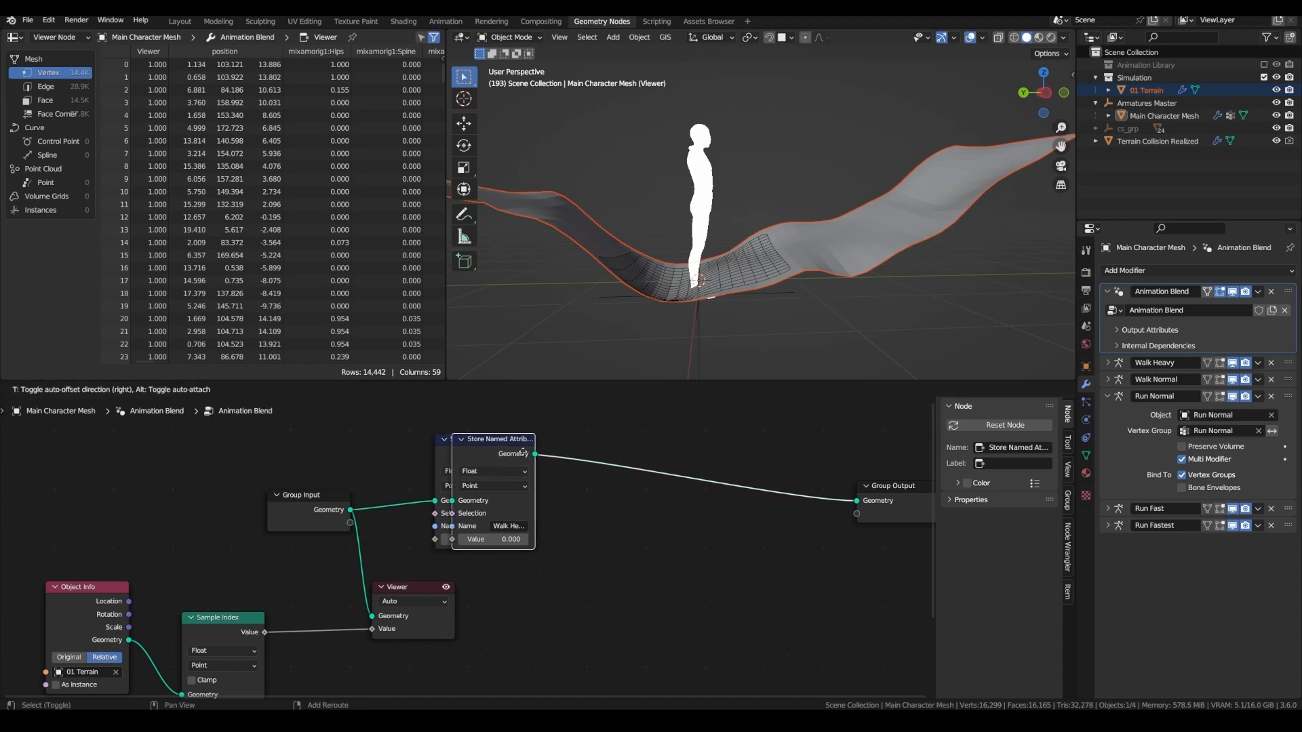
click(611, 456)
click(620, 527)
text(w)
click(652, 569)
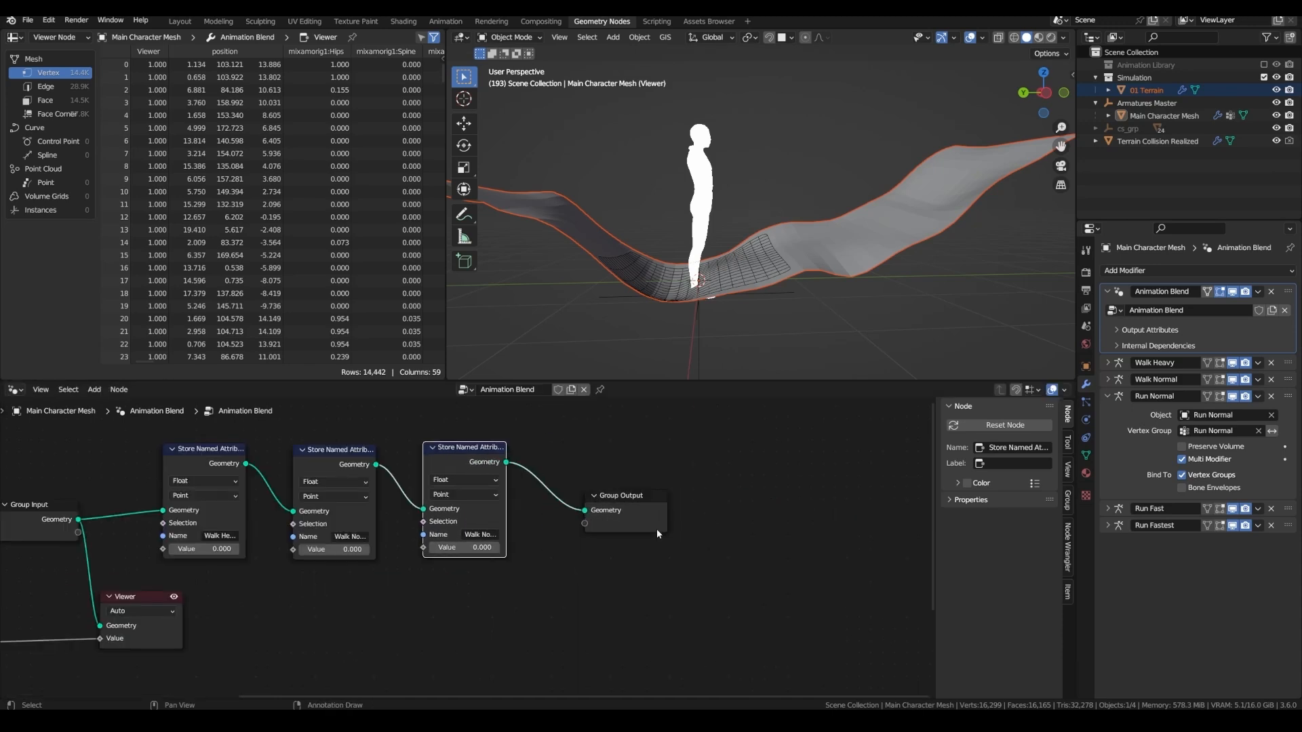
Extend the chain to five Store Named Attribute nodes, naming the remaining attributes Run Normal, Run Fast and Run Fastest
key(shift+d)
click(634, 481)
middle_drag(633, 483, 496, 490)
scroll(489, 528, up, 1)
click(473, 543)
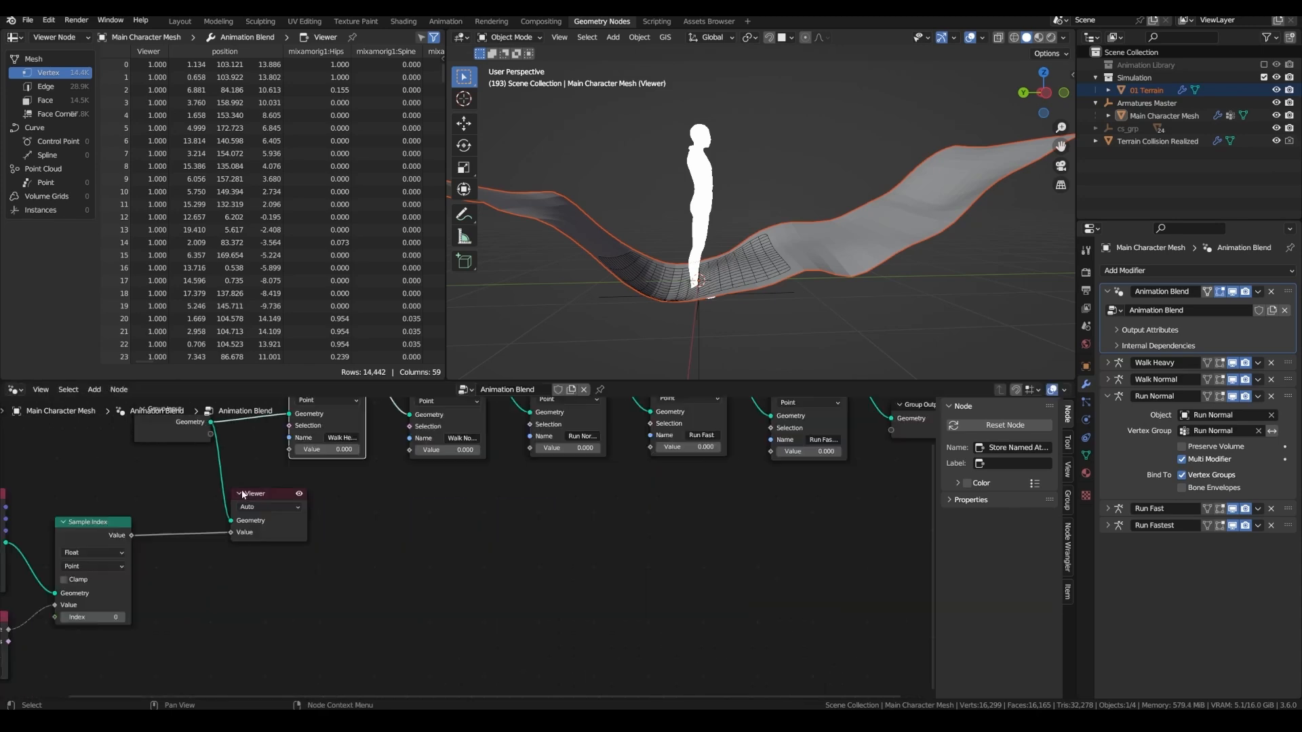
Set the Walk Heavy attribute node's value to 1
middle_drag(336, 499, 348, 527)
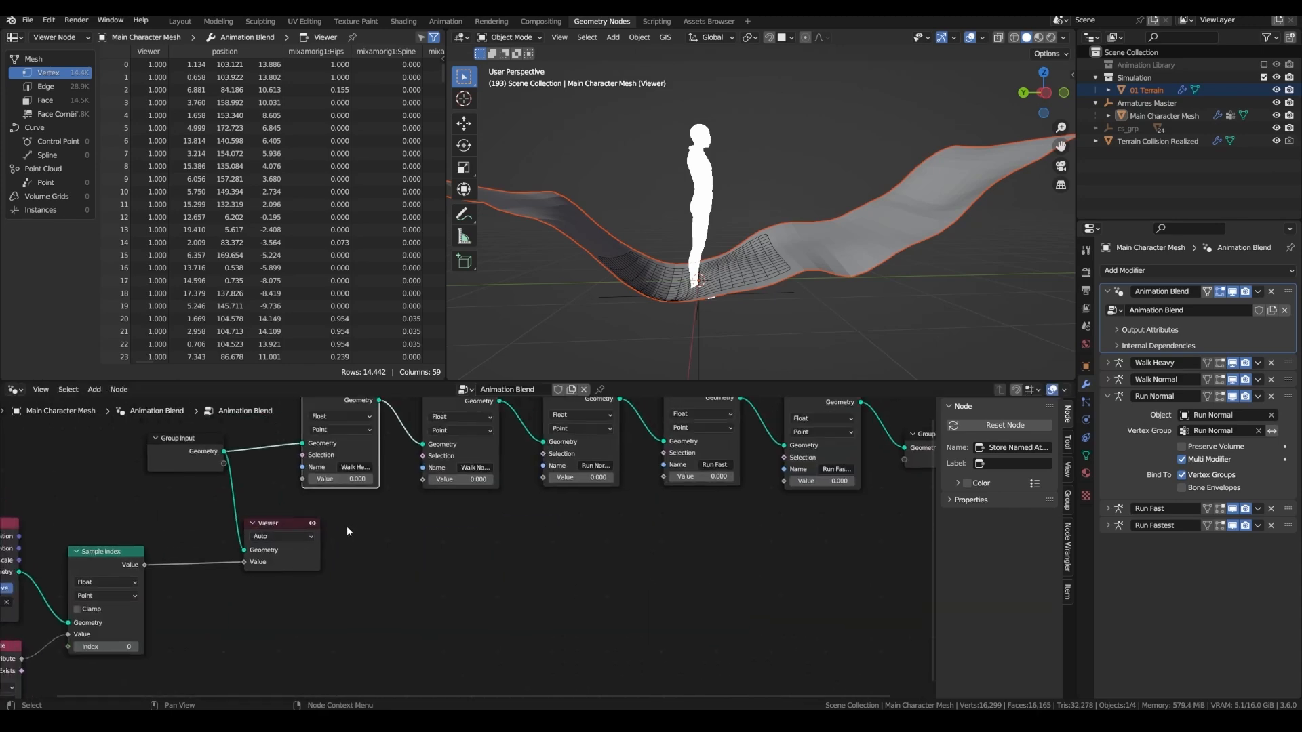
click(345, 478)
key(Return)
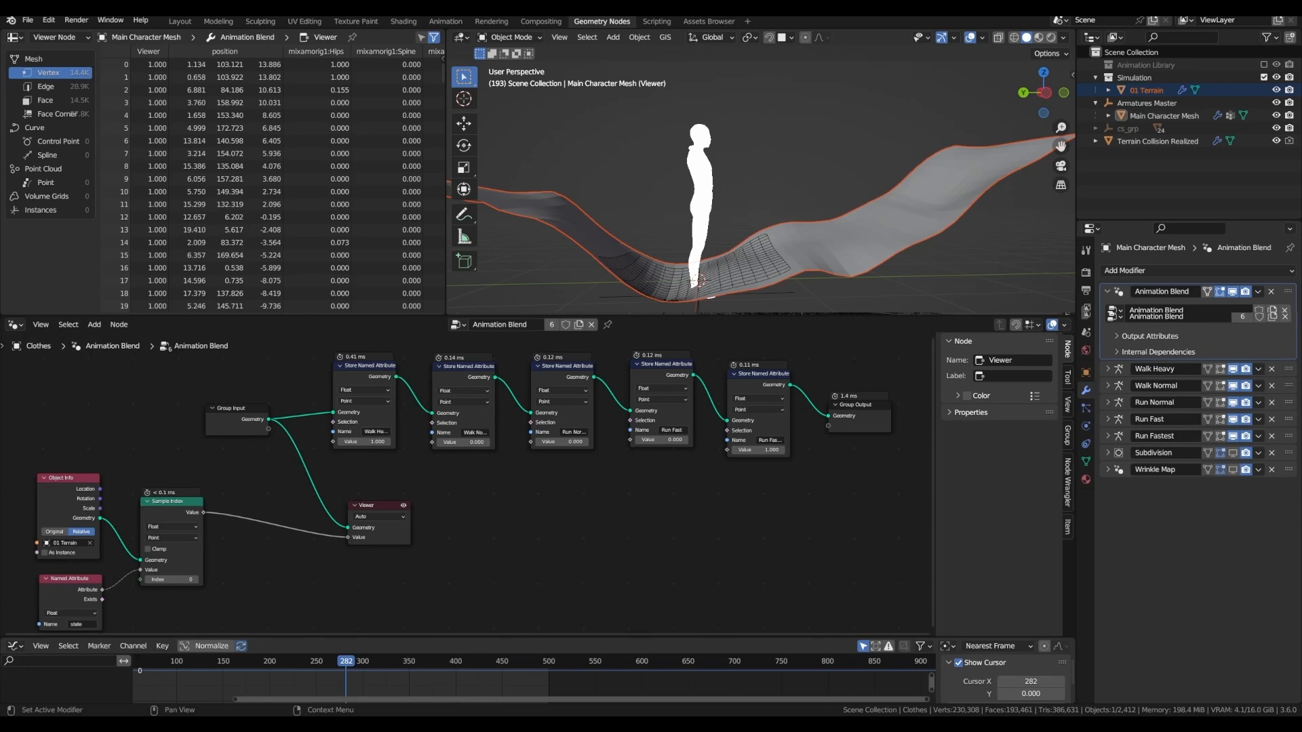
Link the Sample Index value to the Walk Normal attribute's value and move the Viewer node further down
drag(204, 512, 435, 441)
drag(435, 441, 435, 442)
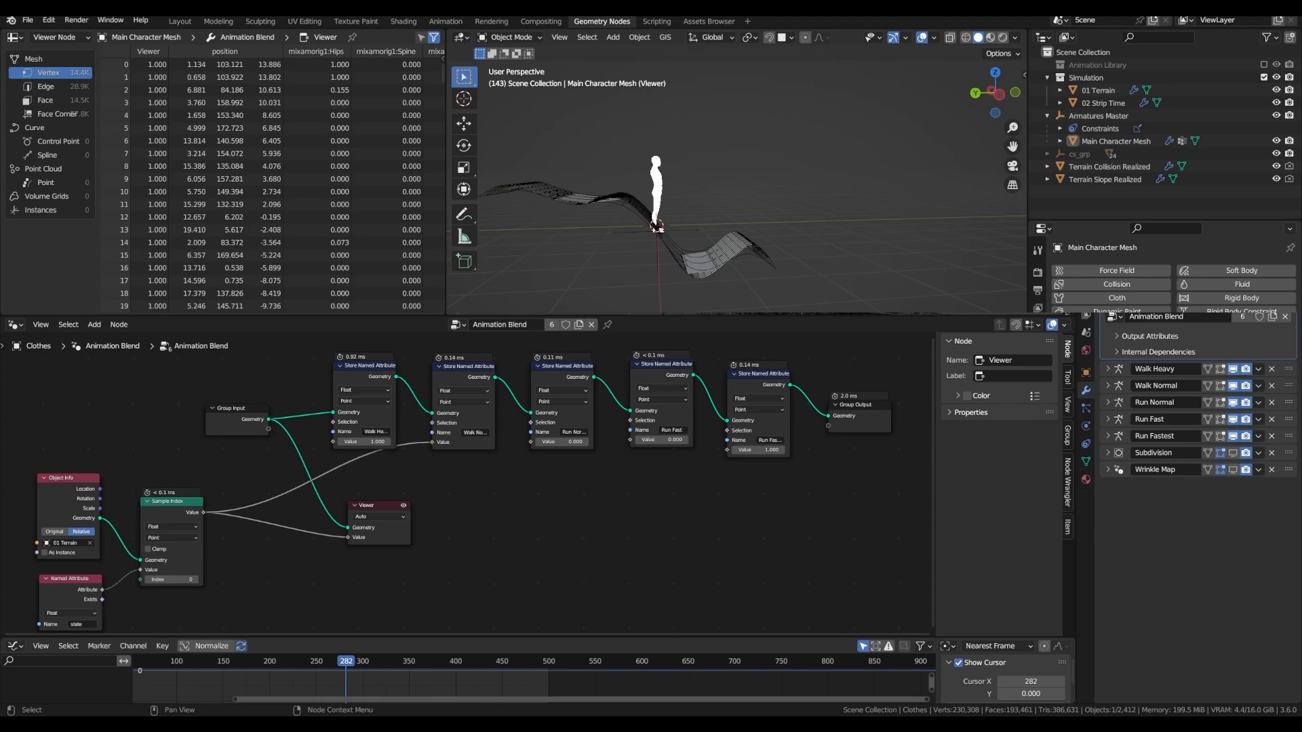
click(483, 384)
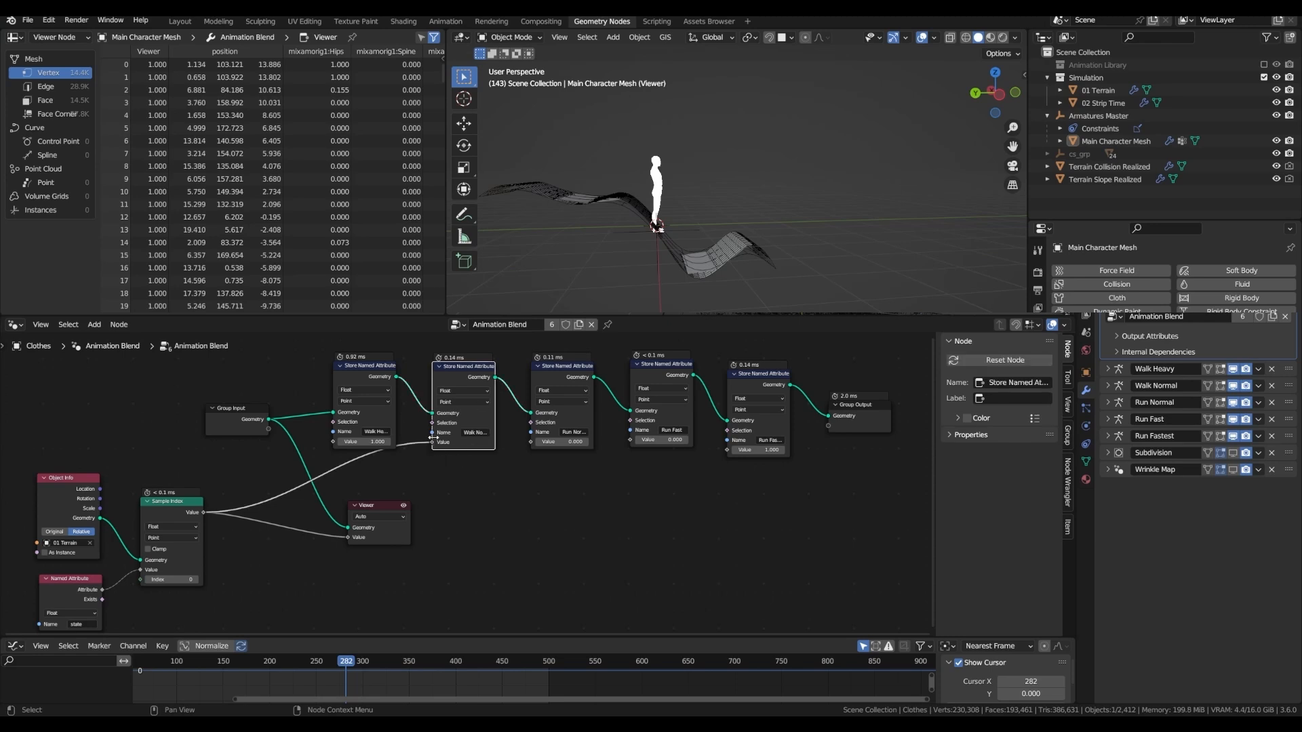
drag(389, 504, 389, 549)
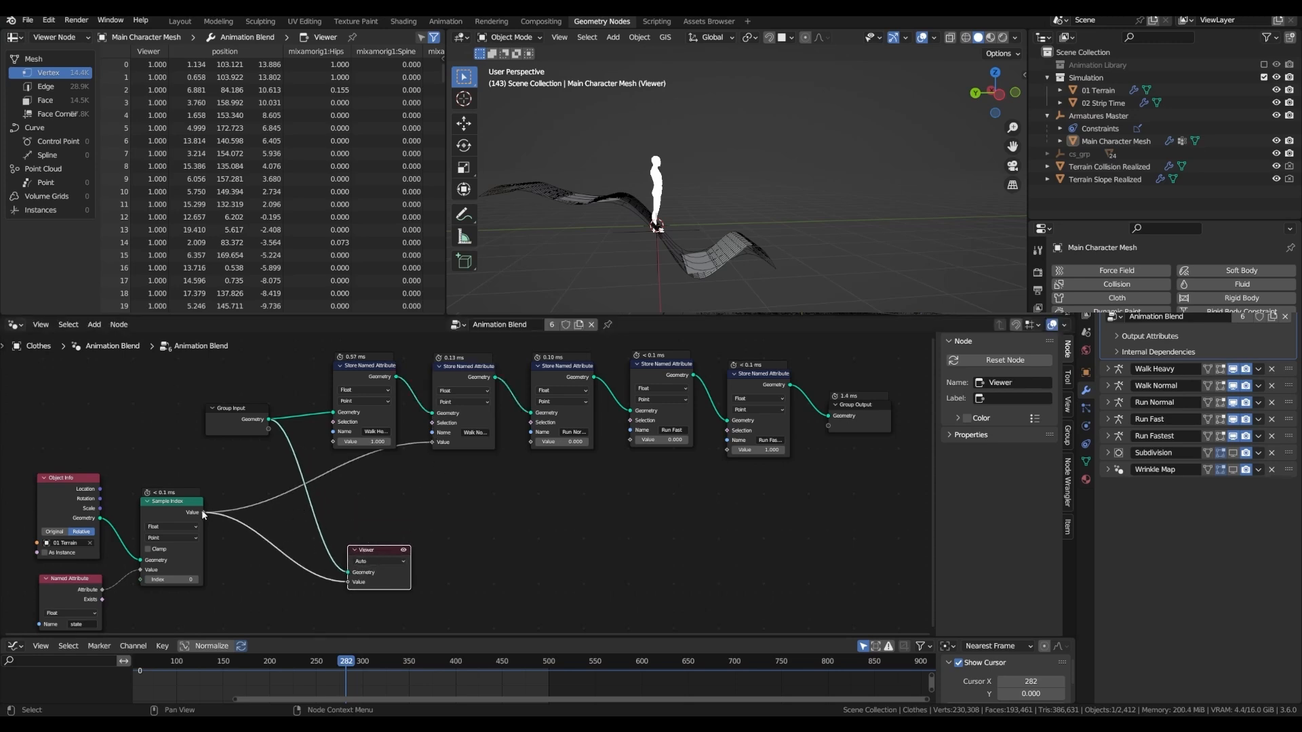
Route the sampled state through a clamped Subtract node with a value of 1 into the Run Normal attribute's value
drag(202, 513, 417, 495)
text(subntr)
key(BackSpace)
key(BackSpace)
key(BackSpace)
text(tr)
click(448, 531)
drag(493, 487, 531, 443)
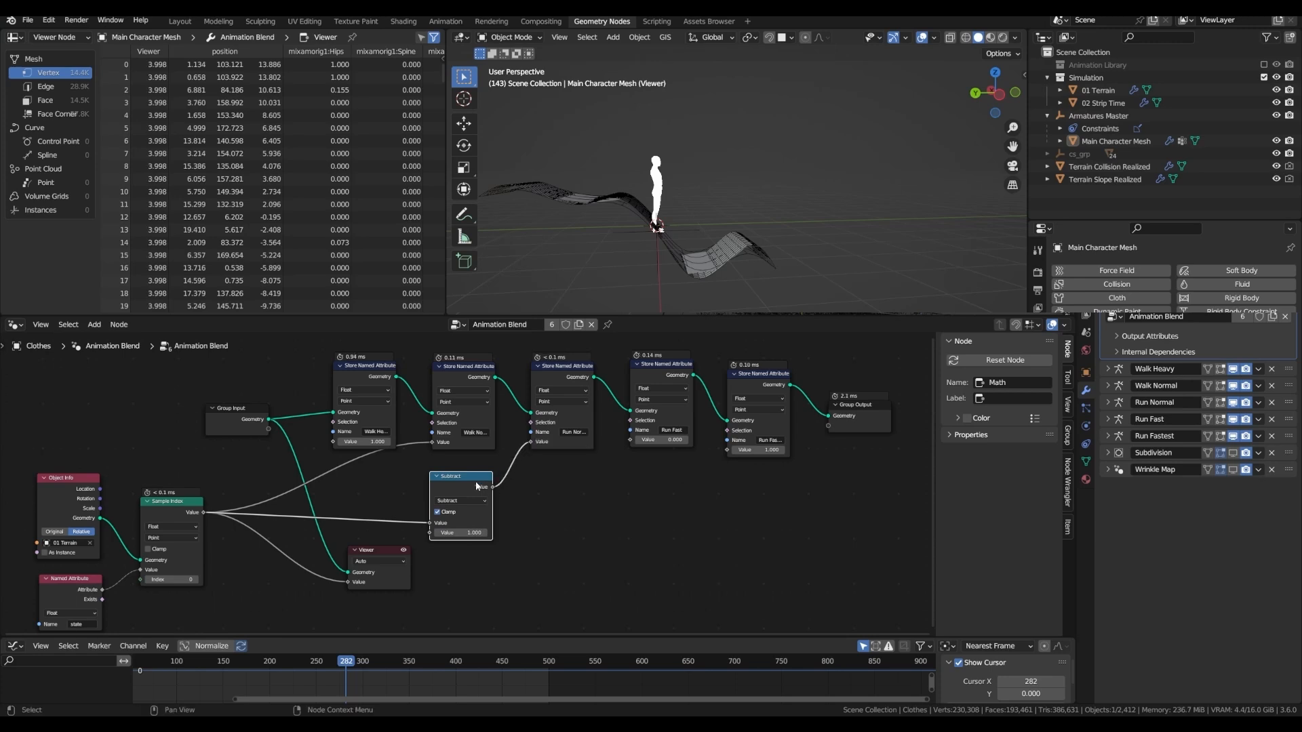
drag(478, 486, 474, 477)
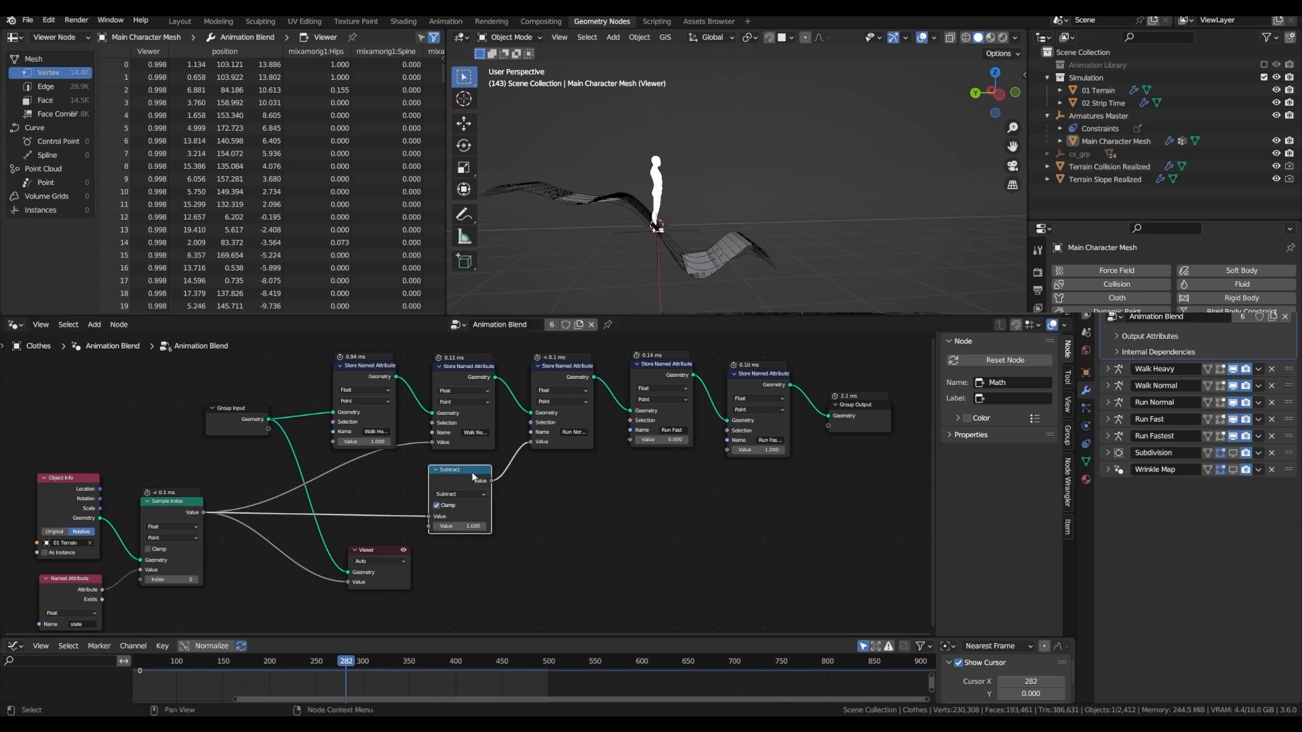
Duplicate the Subtract node for the faster run attributes and link the last copy to the Run Fastest value
key(shift+d)
click(557, 514)
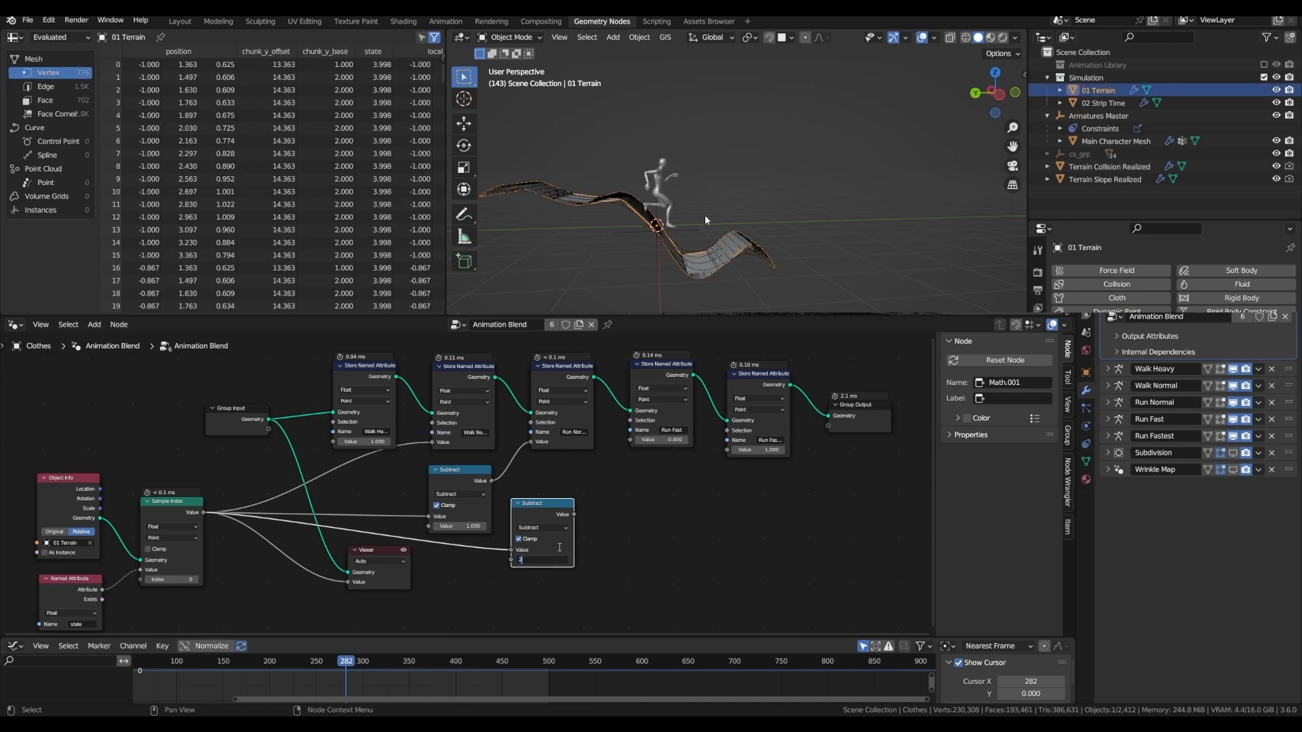
drag(662, 547, 733, 450)
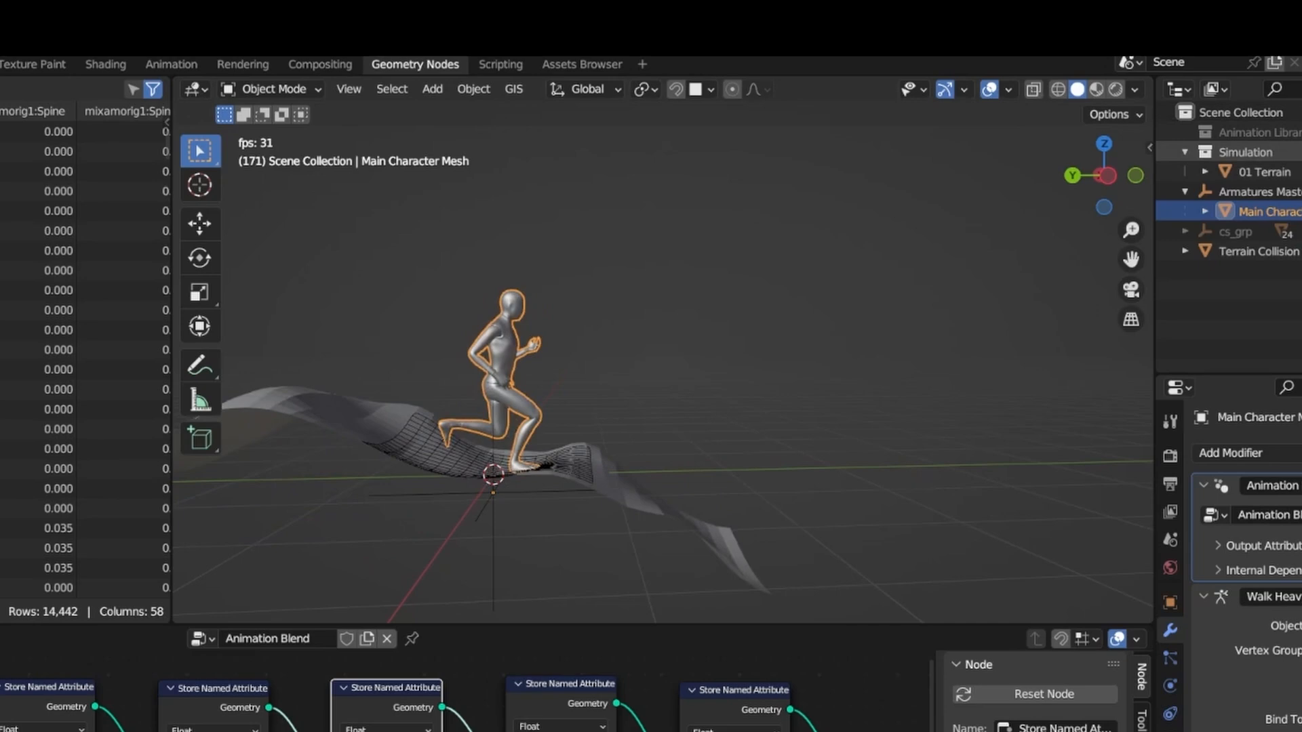
Exclude the Simulation collection, include the Animation Library collection and view the playing run animations on the character
click(1301, 152)
click(1300, 132)
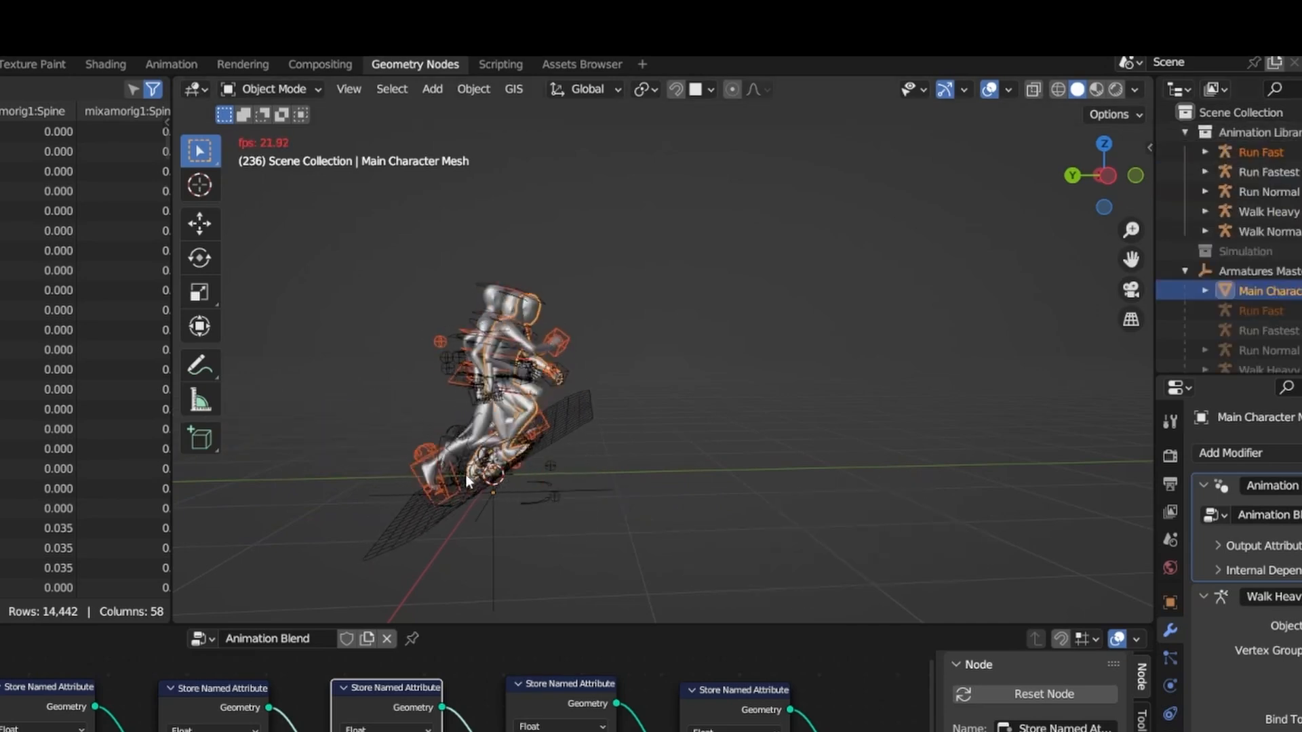
middle_drag(466, 475, 590, 449)
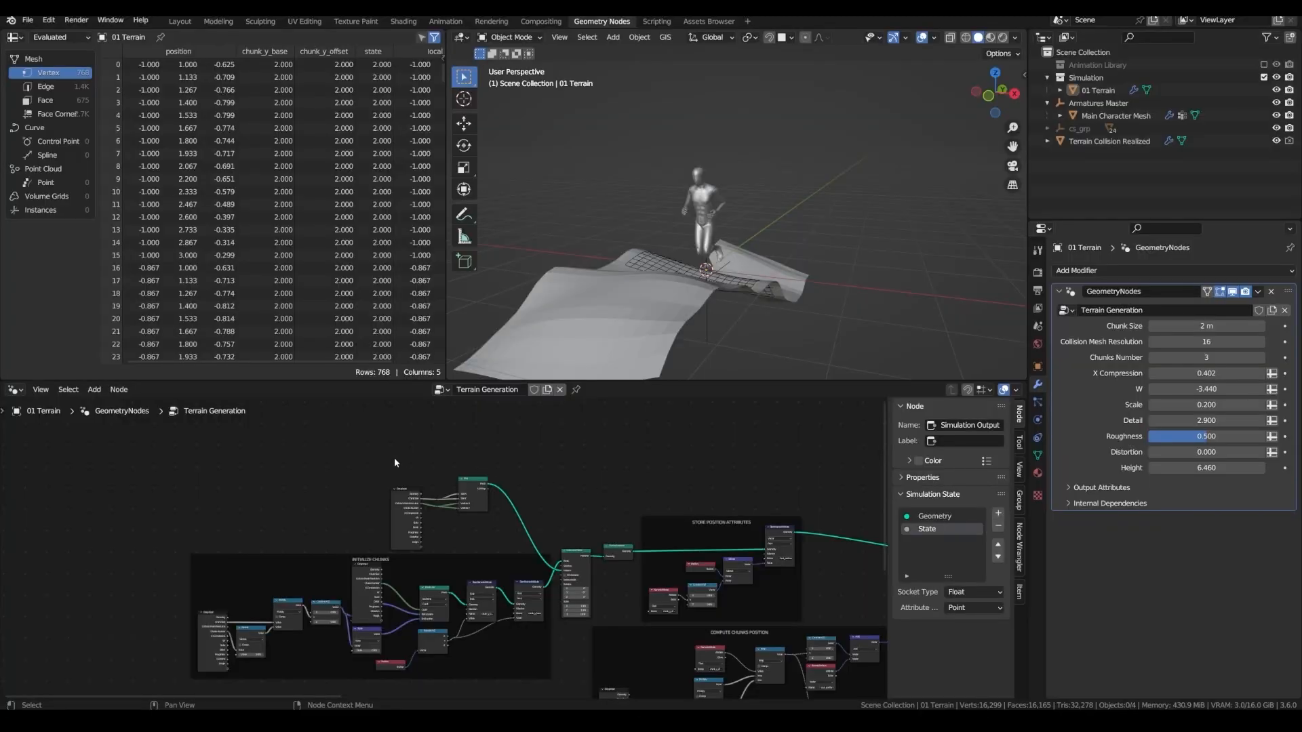
Duplicate the Group Input and Grid nodes of the collision mesh with their links and place the copies above the originals
drag(392, 461, 414, 483)
scroll(385, 435, up, 3)
middle_drag(391, 438, 415, 505)
scroll(415, 506, up, 1)
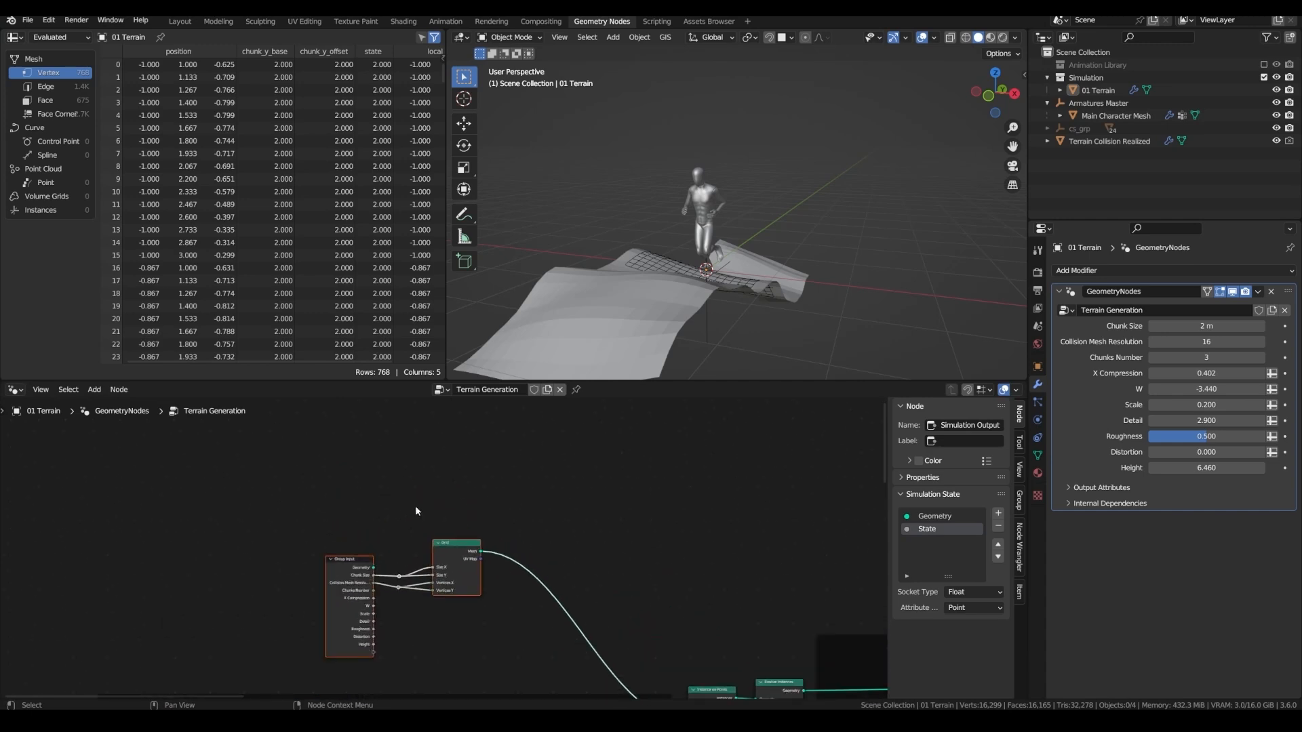
middle_drag(514, 537, 500, 483)
scroll(425, 513, up, 1)
key(shift+d)
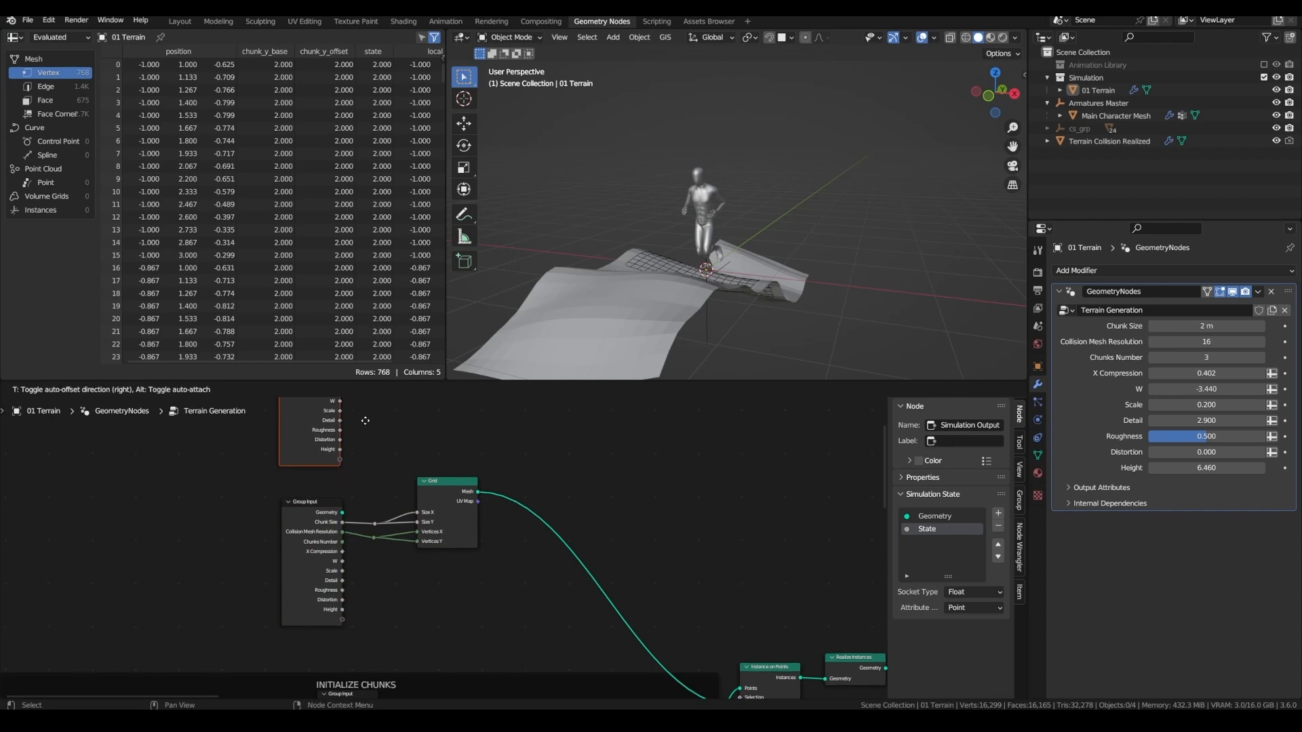
click(365, 420)
Duplicate the Collision Mesh Resolution group input and rename the copy as Slope Mesh Resolution
middle_drag(381, 454, 387, 503)
scroll(375, 543, up, 2)
click(1020, 501)
click(951, 456)
click(998, 426)
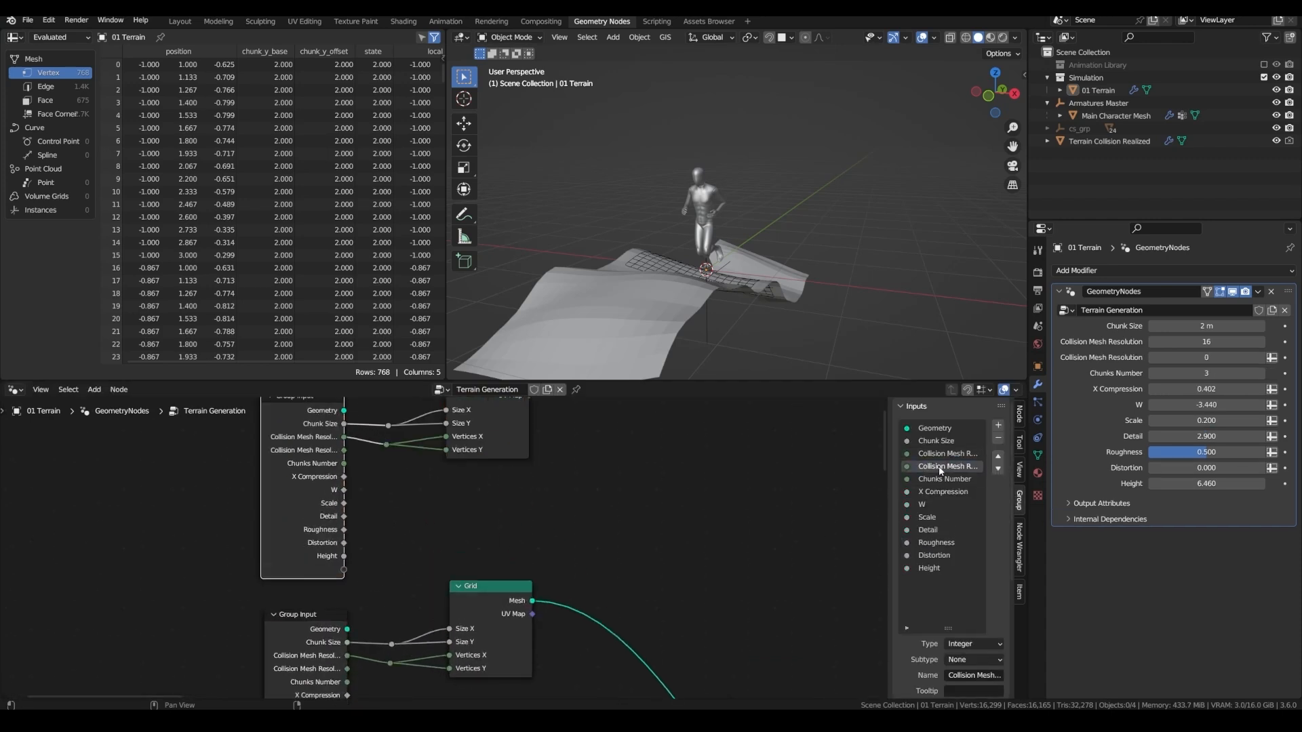
double_click(939, 471)
drag(957, 468, 883, 468)
text(Slope)
Set Slope Mesh Resolution to 4 and use it for the lower grid's X and Y vertices
click(1189, 357)
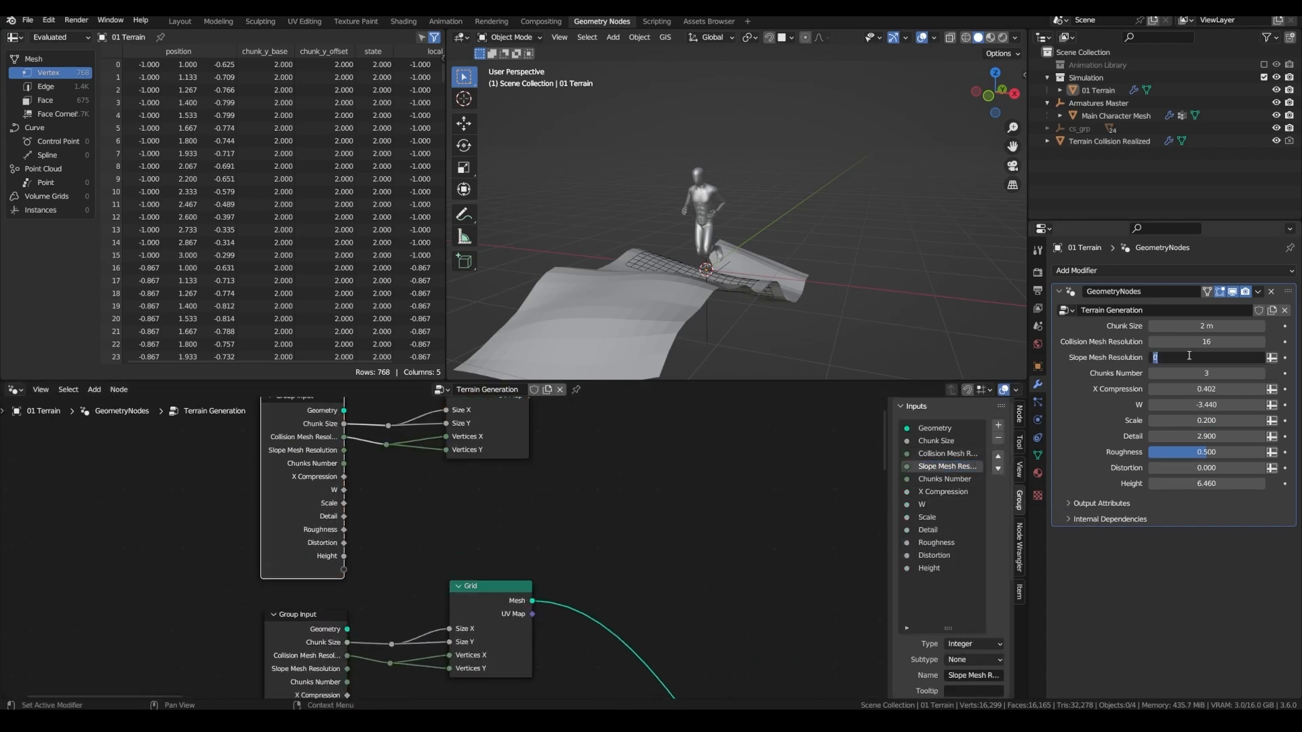
key(Return)
drag(427, 587, 478, 586)
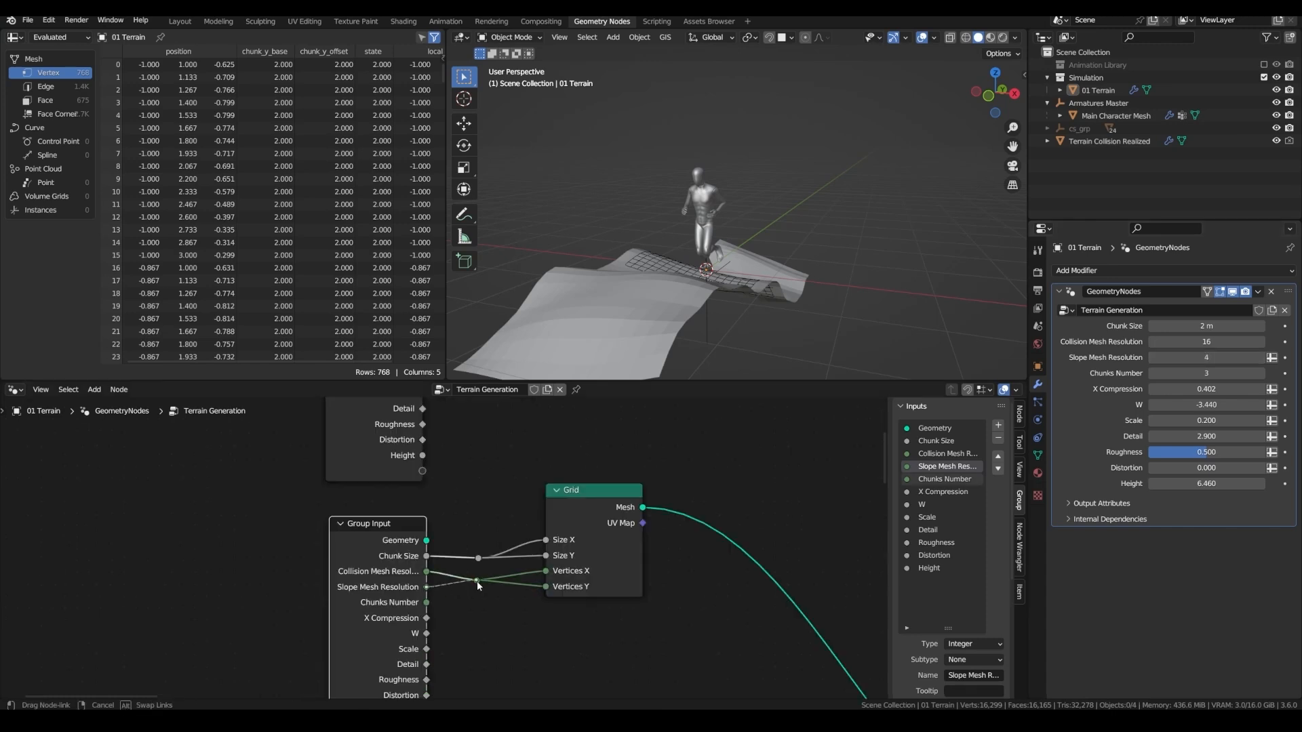
Insert a Join Geometry node after the lower grid and join both grids' meshes into it
scroll(478, 586, down, 5)
key(shift+a)
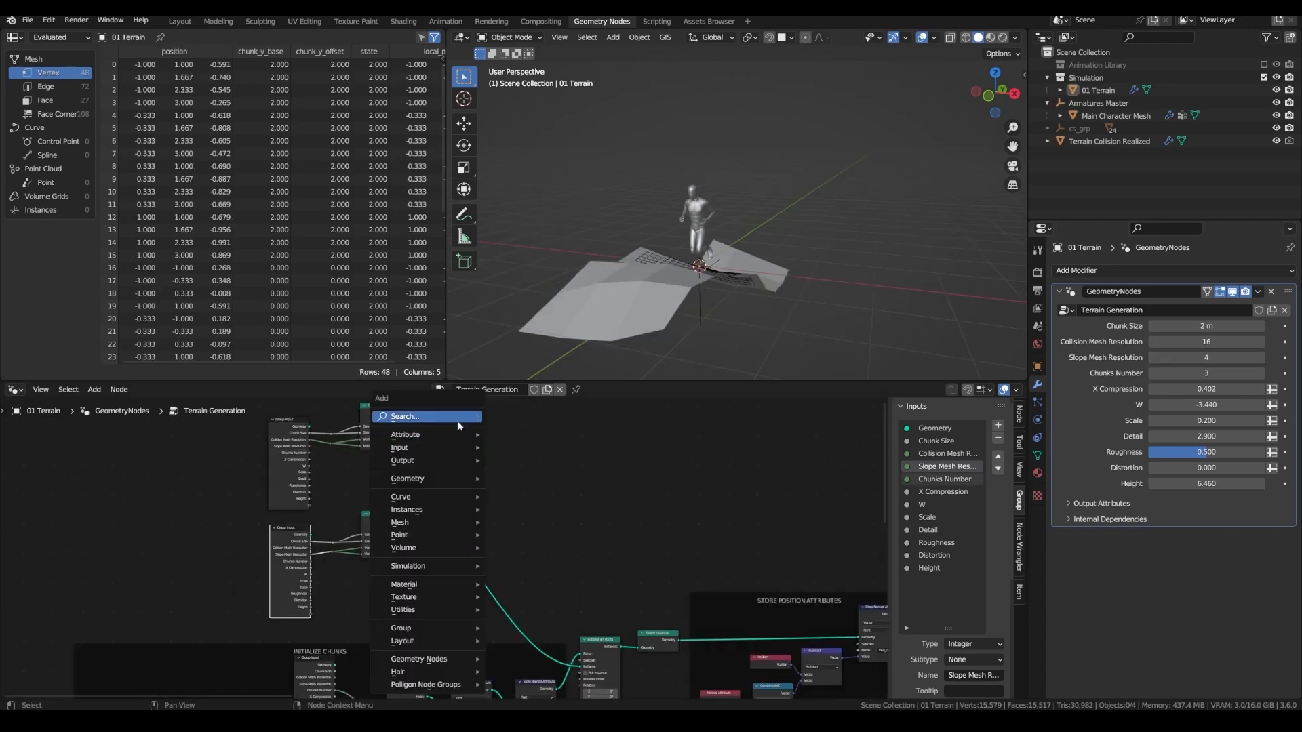
text(jo)
click(478, 453)
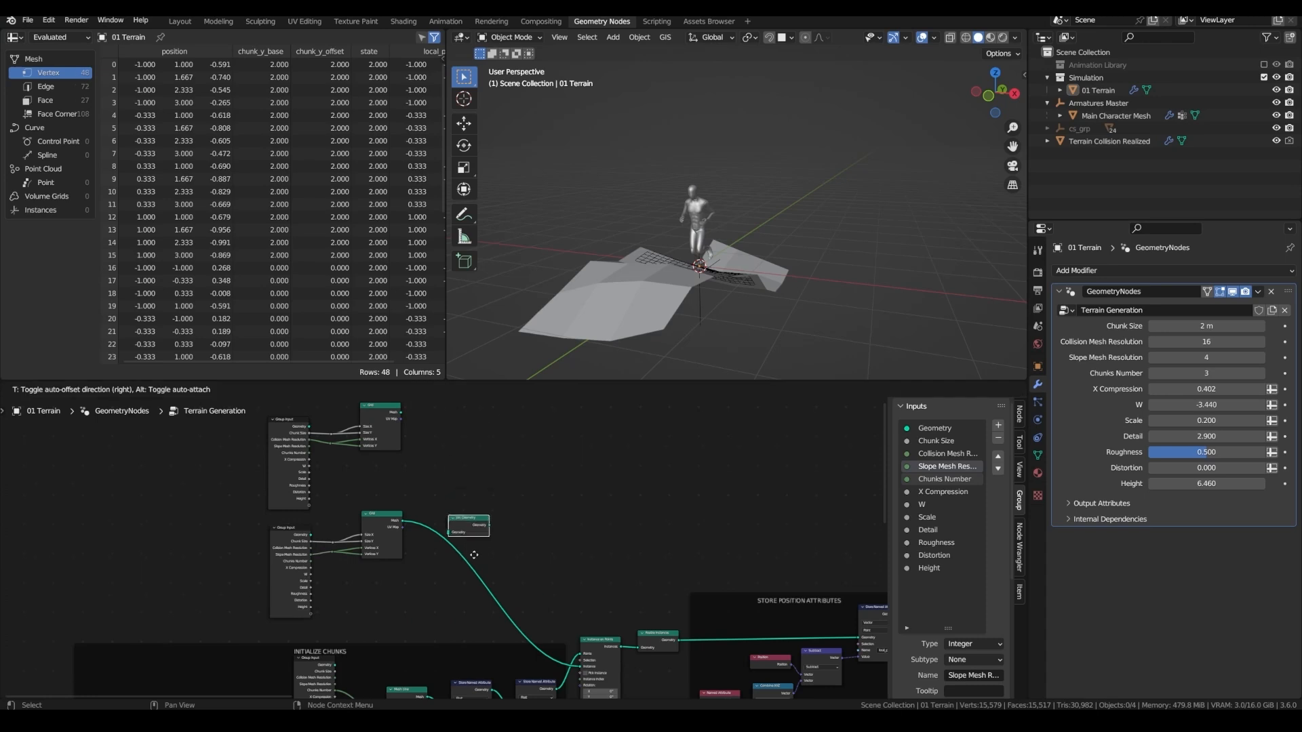
click(474, 552)
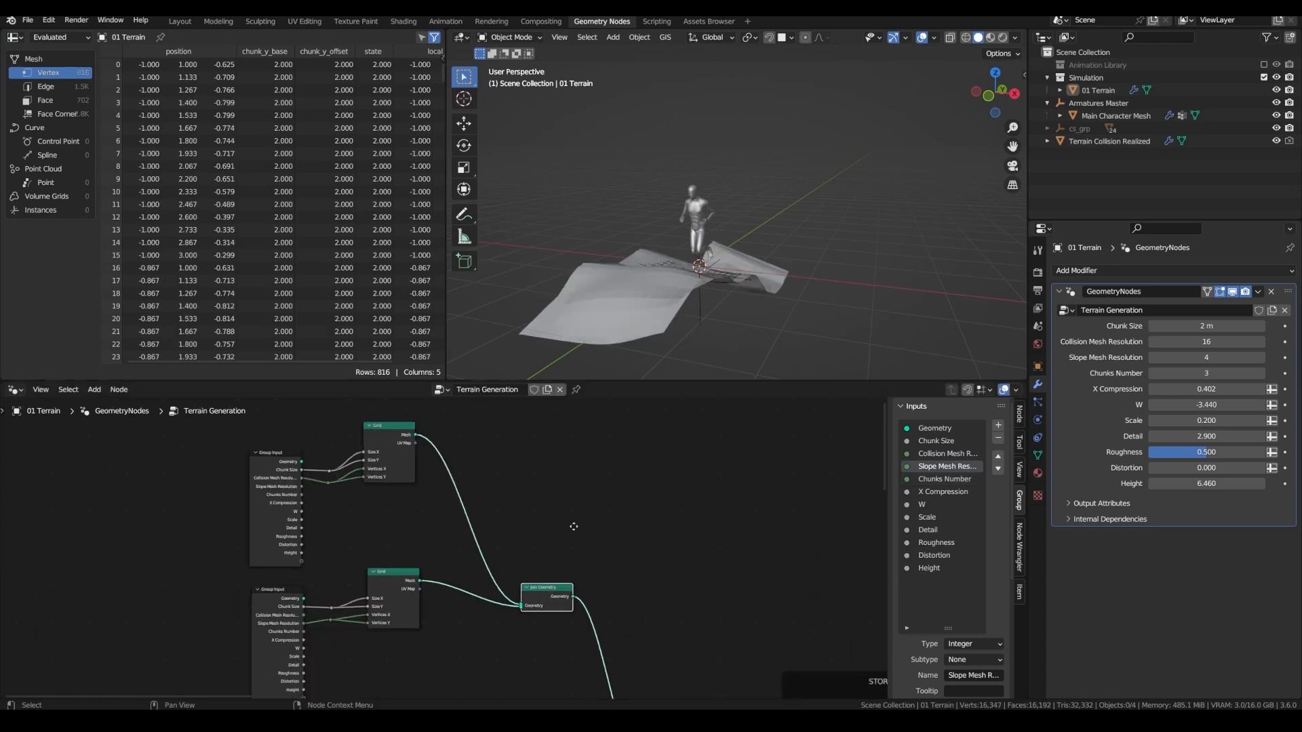
Insert a Boolean Store Named Attribute node after the upper grid, named collision with its value enabled
middle_drag(572, 526, 634, 498)
key(shift+a)
click(532, 431)
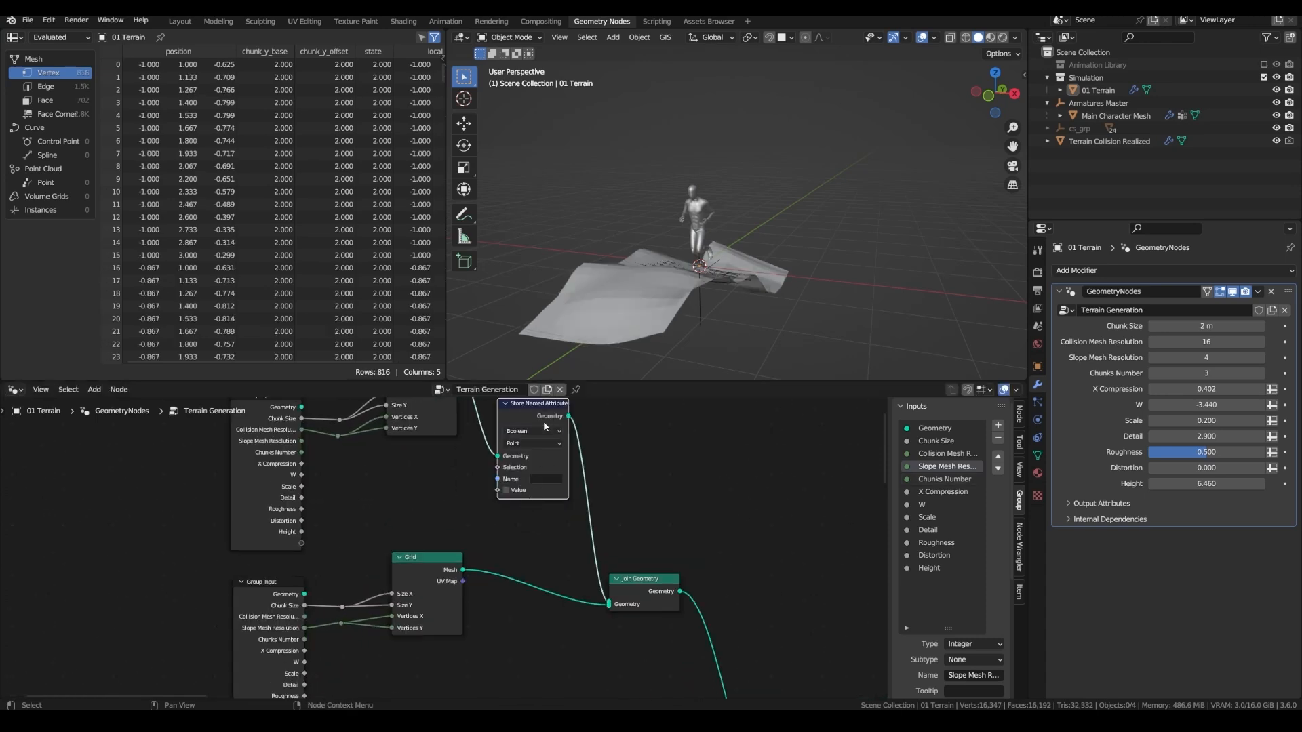
middle_drag(538, 531, 535, 556)
click(543, 504)
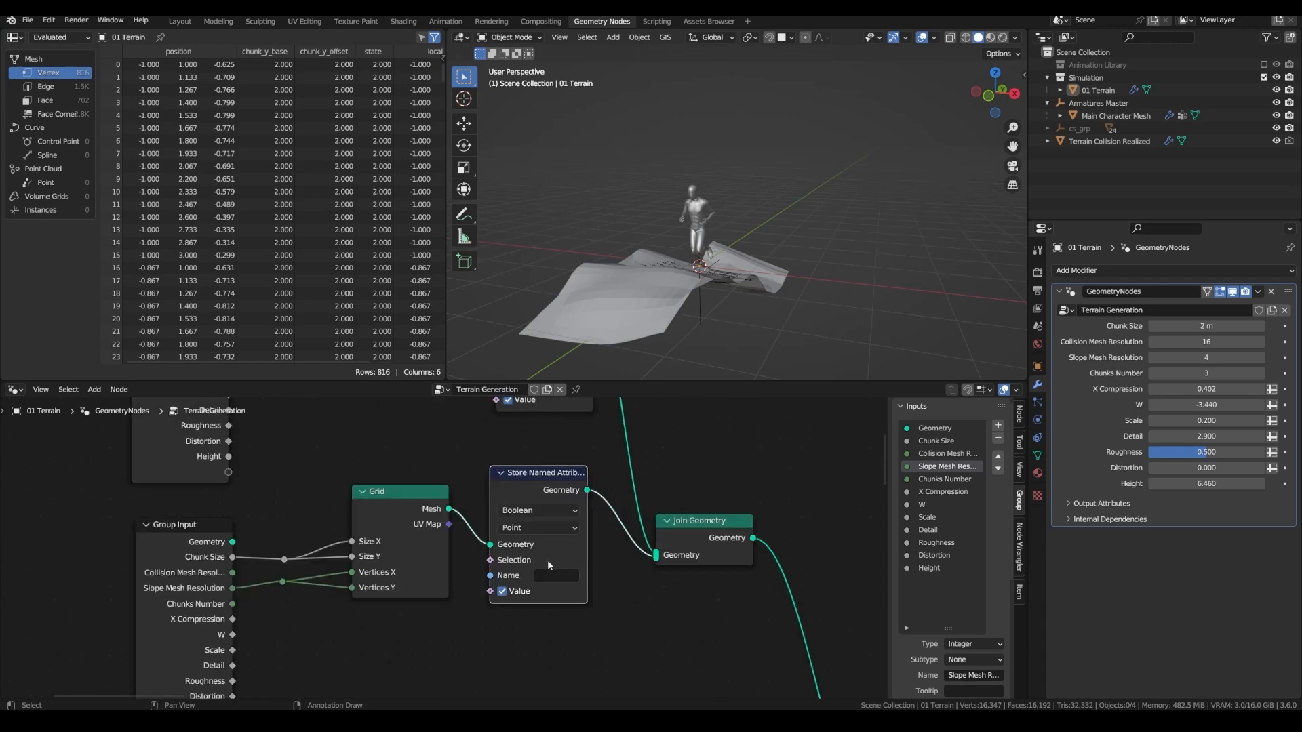
Name the lower grid's Boolean Store Named Attribute node slope
click(554, 575)
text(slope)
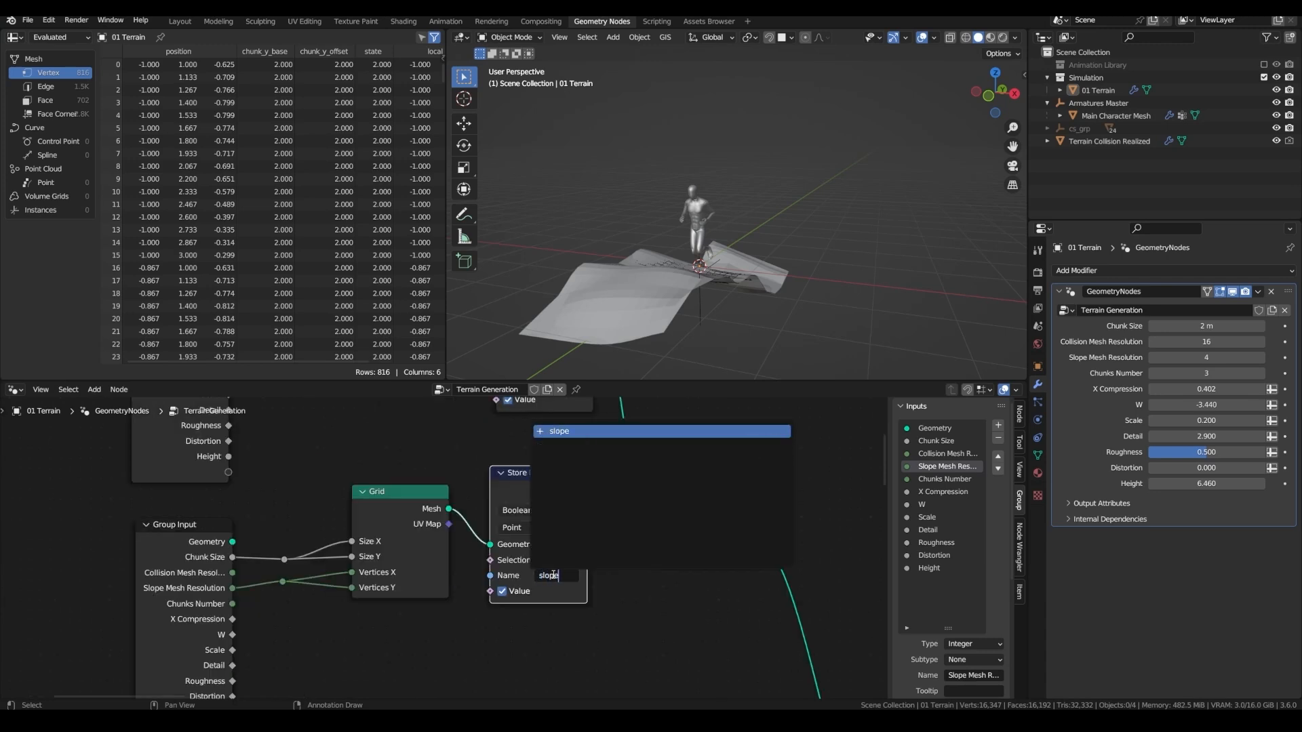
key(Return)
Group the grid node sets into frames, label the slope grid's frame SLOPE MESH and save the file
scroll(553, 575, down, 2)
key(ctrl+j)
click(1020, 413)
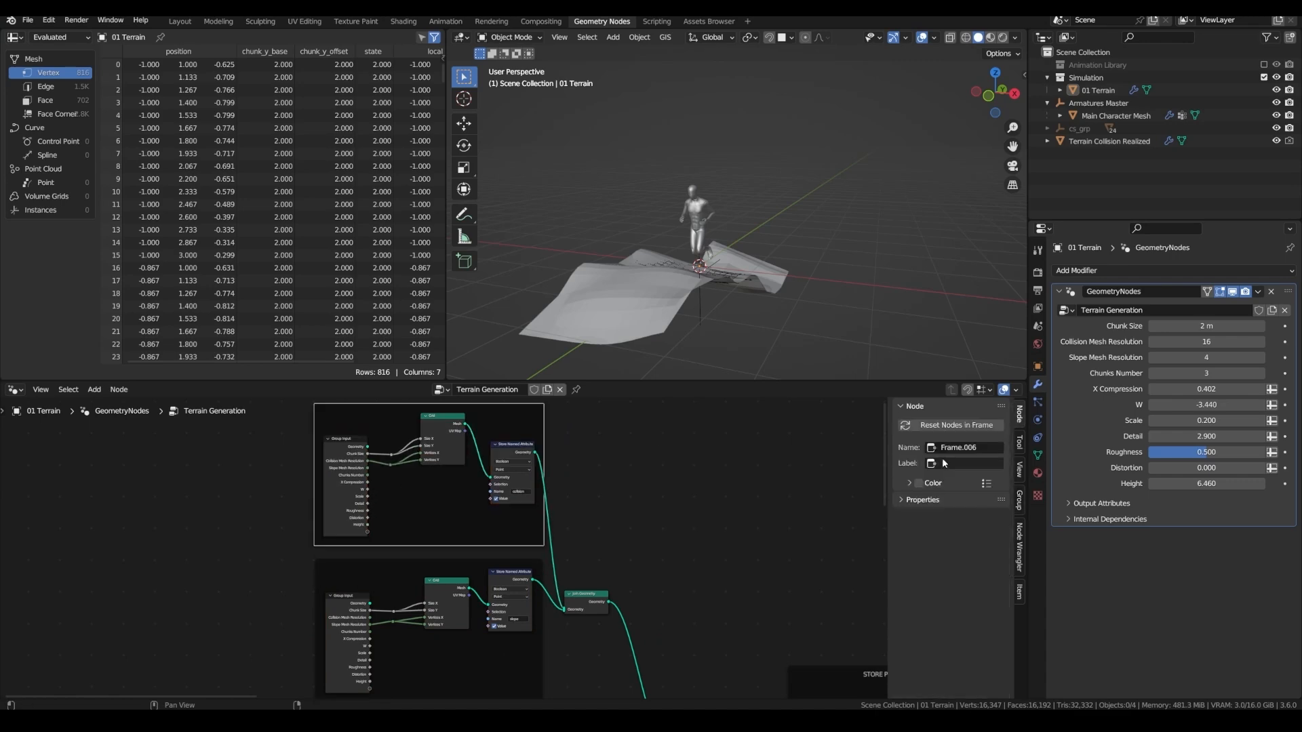
click(974, 462)
text(SLOPE MESH)
key(Return)
key(ctrl+s)
Add a Named Attribute node beside the Separate Geometry node of the FIX Z OFFSET frame
key(shift+a)
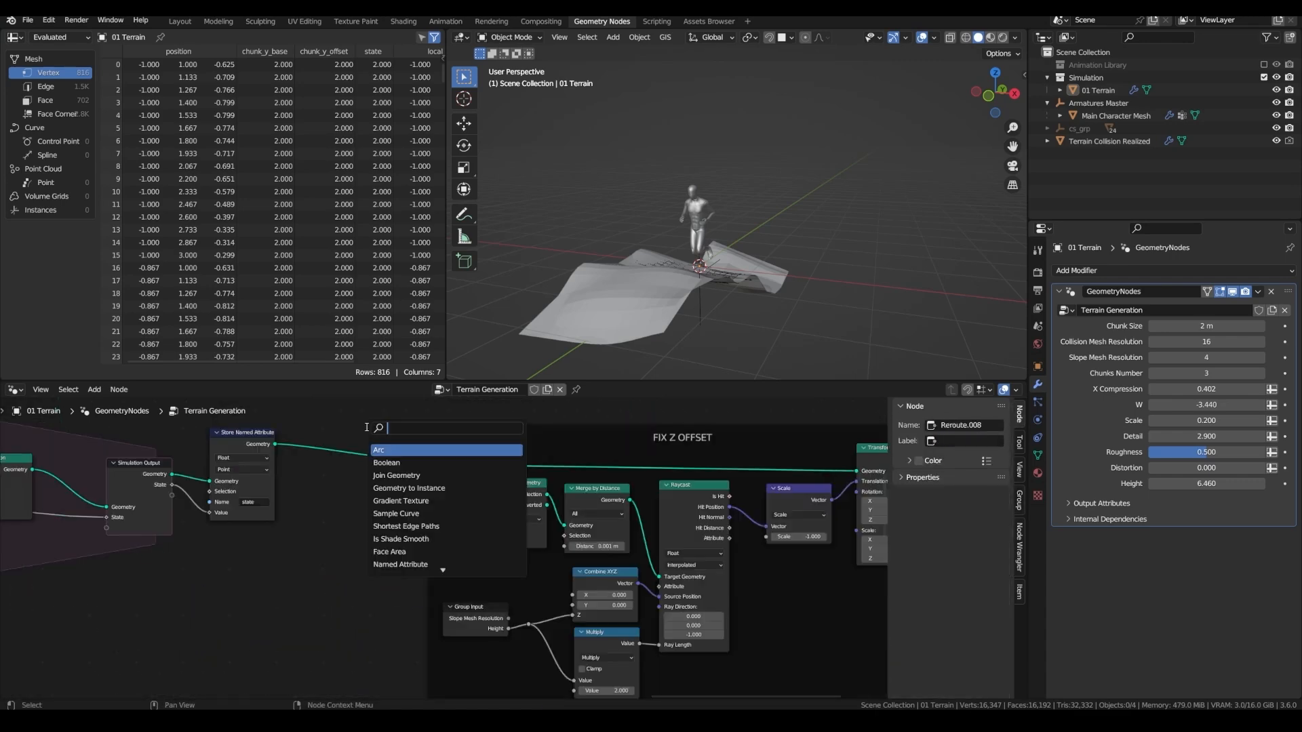
text(se)
key(BackSpace)
key(BackSpace)
text(name)
key(Return)
click(380, 547)
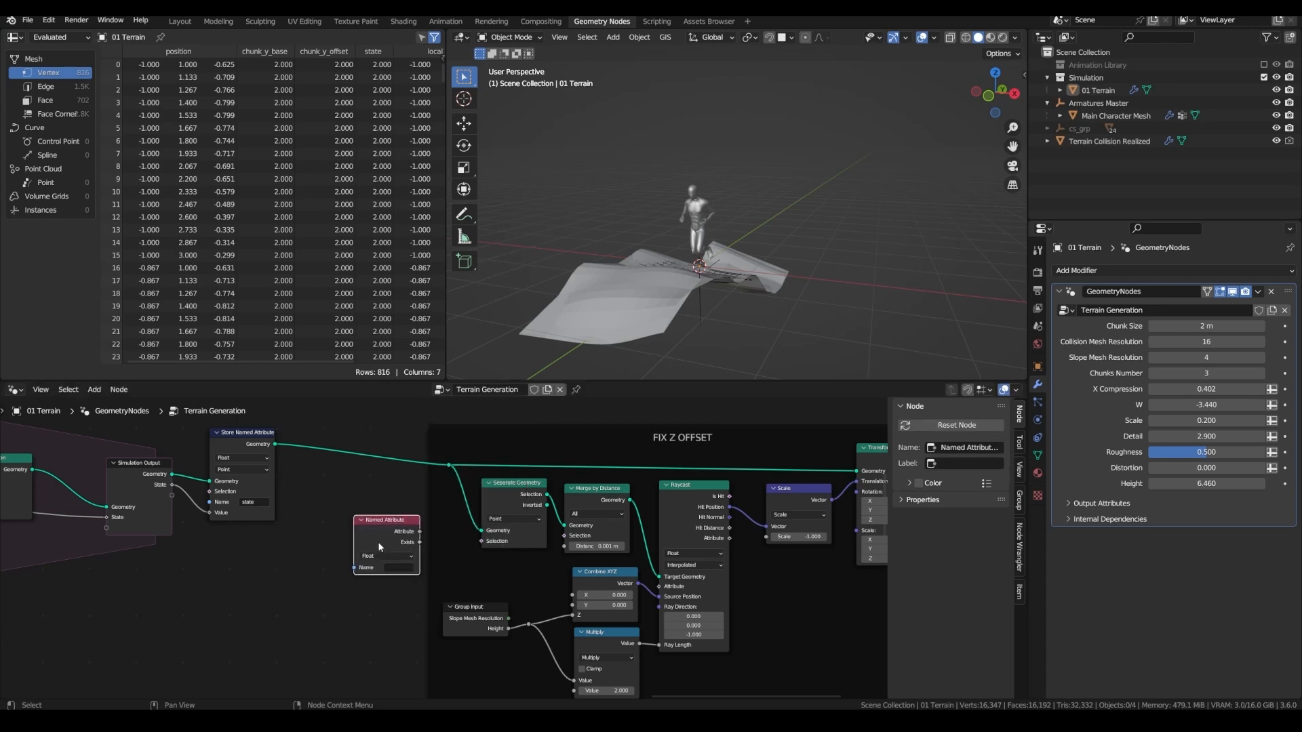
Set the Named Attribute to slope, link it to the Separate Geometry selection and save the file
scroll(380, 547, up, 1)
click(400, 570)
text(slope)
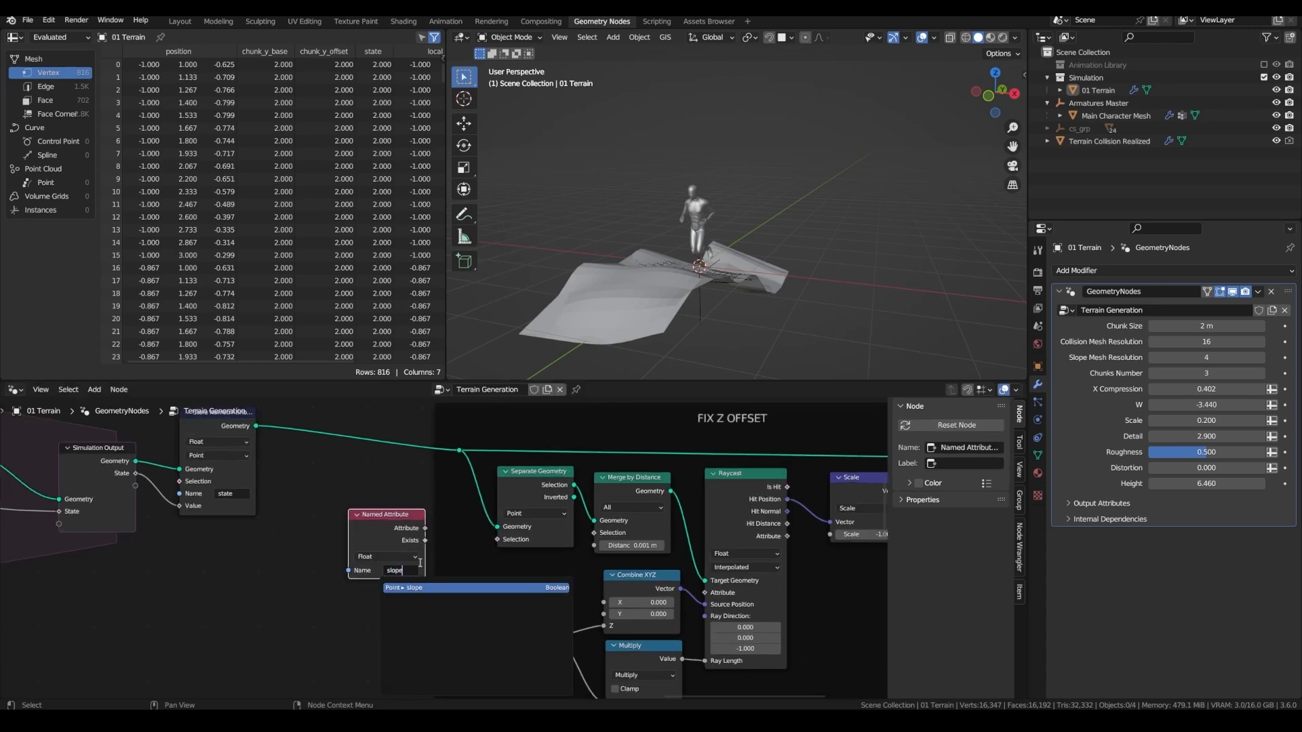
click(420, 588)
drag(425, 528, 465, 517)
click(503, 500)
scroll(502, 500, down, 2)
key(ctrl+s)
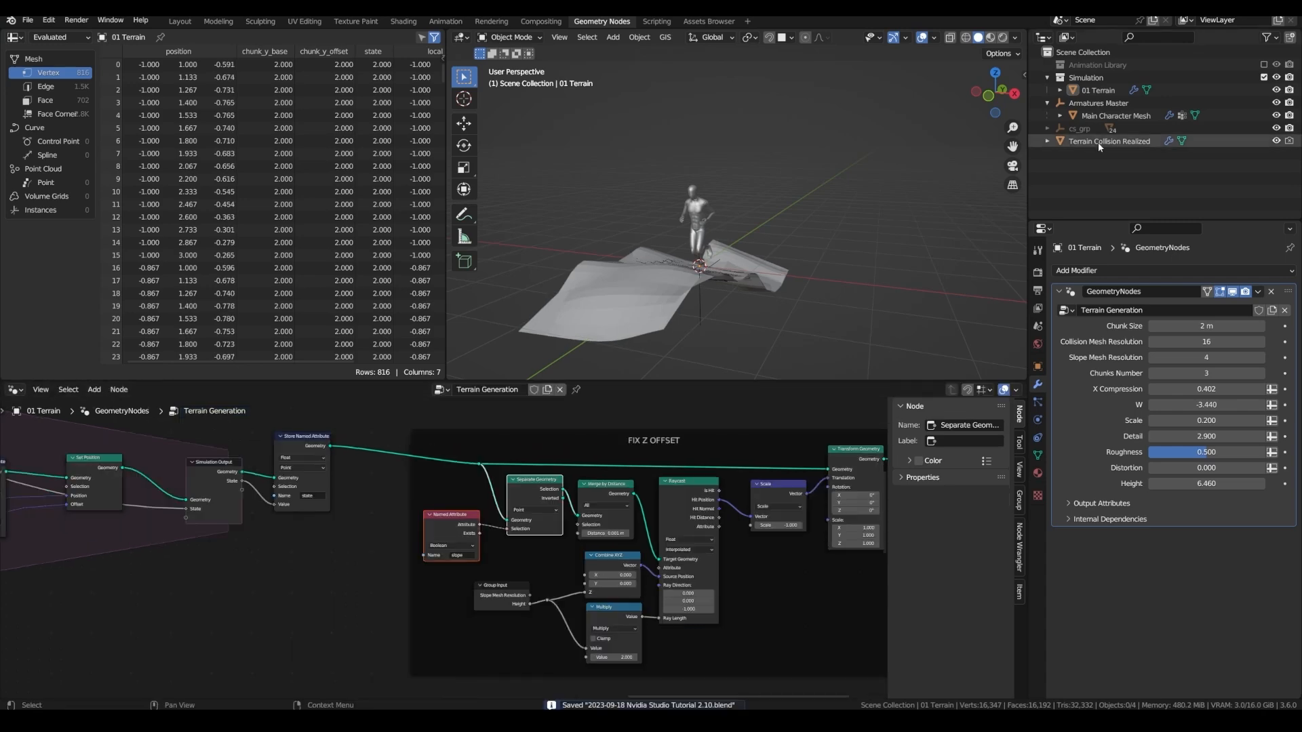
Remove the Shrinkwrap and Subdivision modifiers from the Terrain Collision Realized object
click(1099, 142)
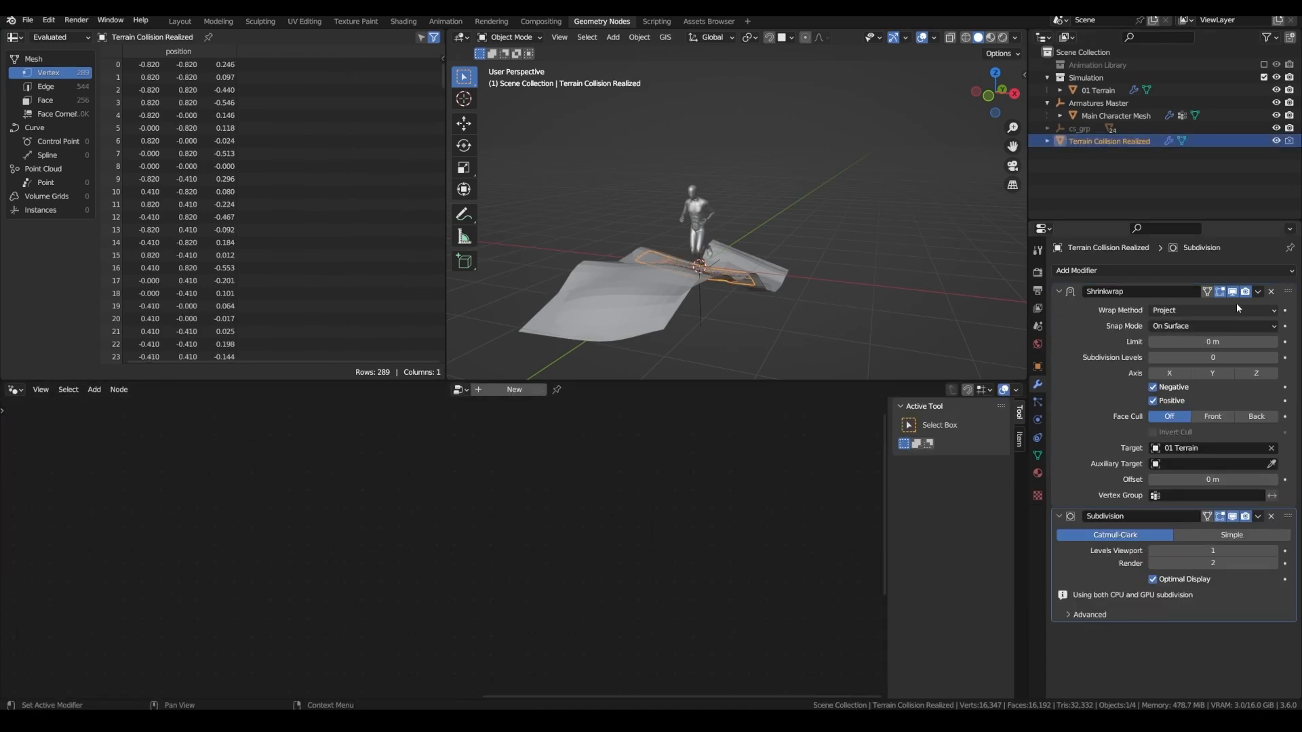
click(1272, 292)
click(1272, 291)
Add a Geometry Nodes modifier to Terrain Collision Realized with a new node group named Fetch By Attribute
click(1085, 271)
click(1114, 317)
click(1114, 311)
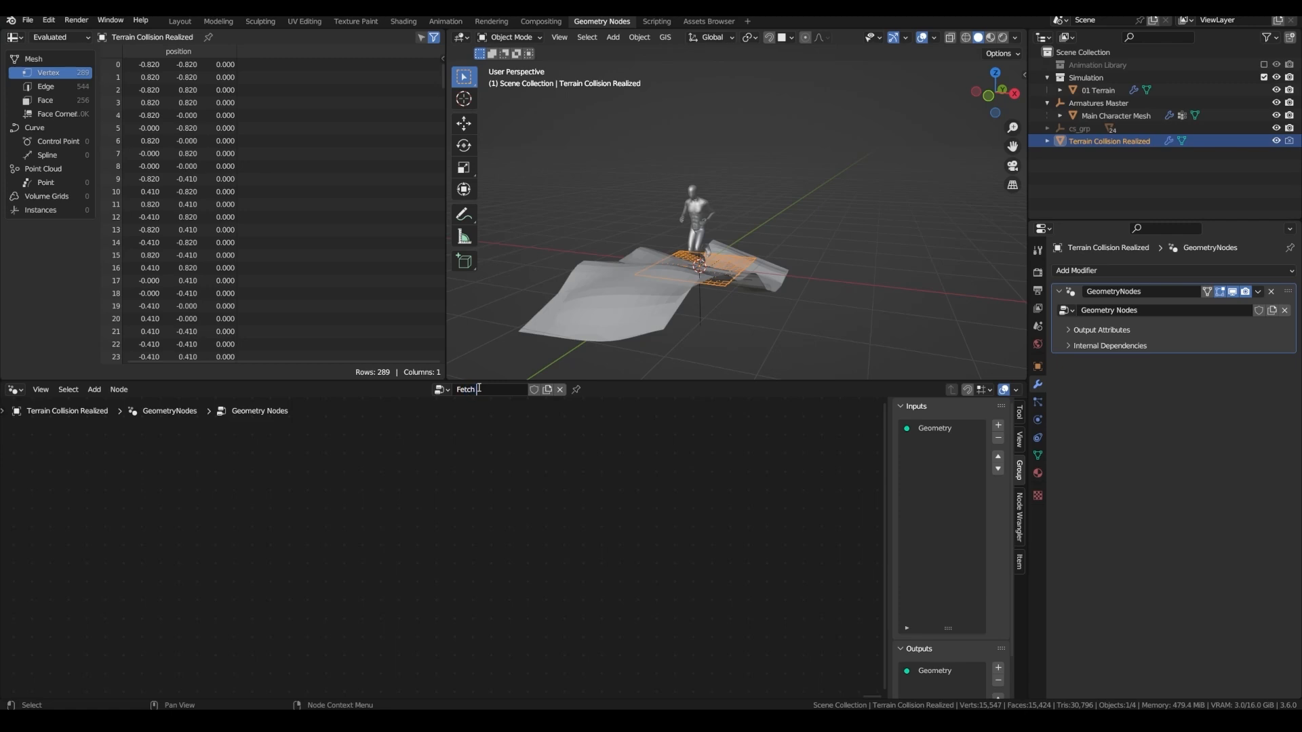
text(e)
key(Return)
Add an Object Info node set to Relative and expose its object as a group input
key(shift+a)
text(obj)
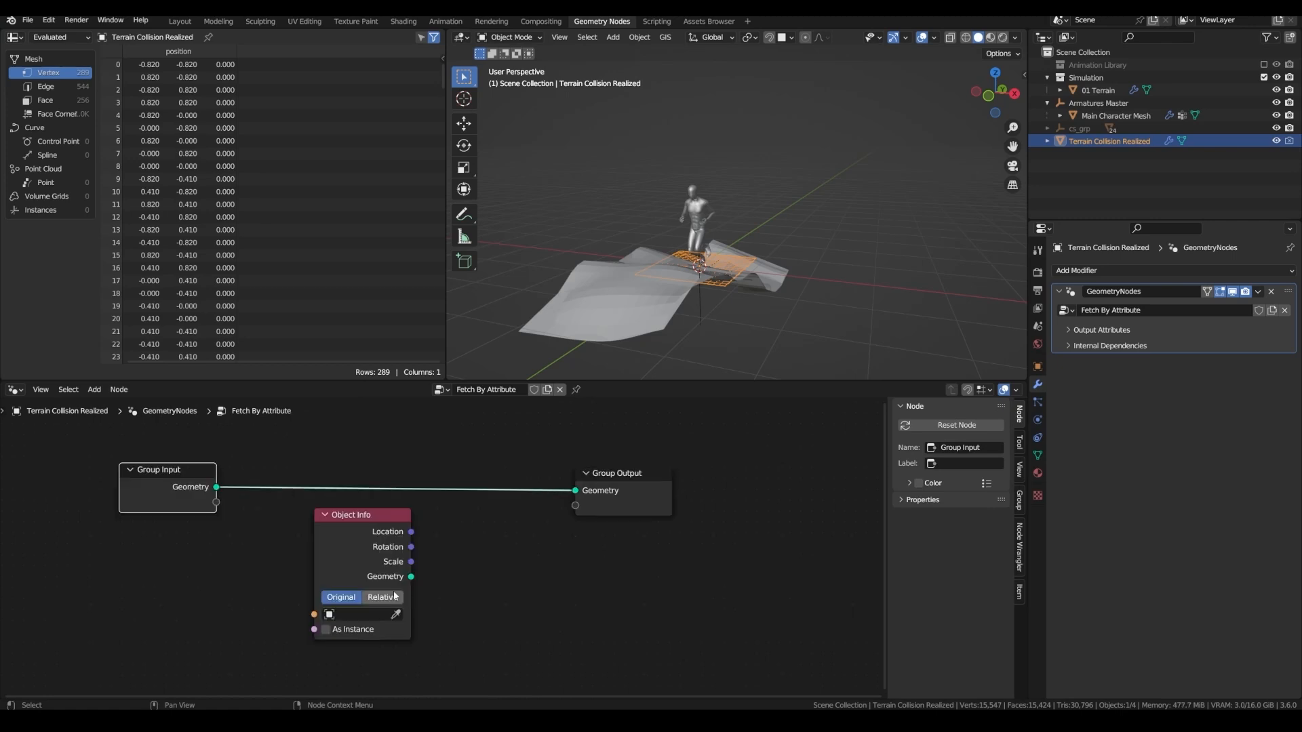
click(392, 597)
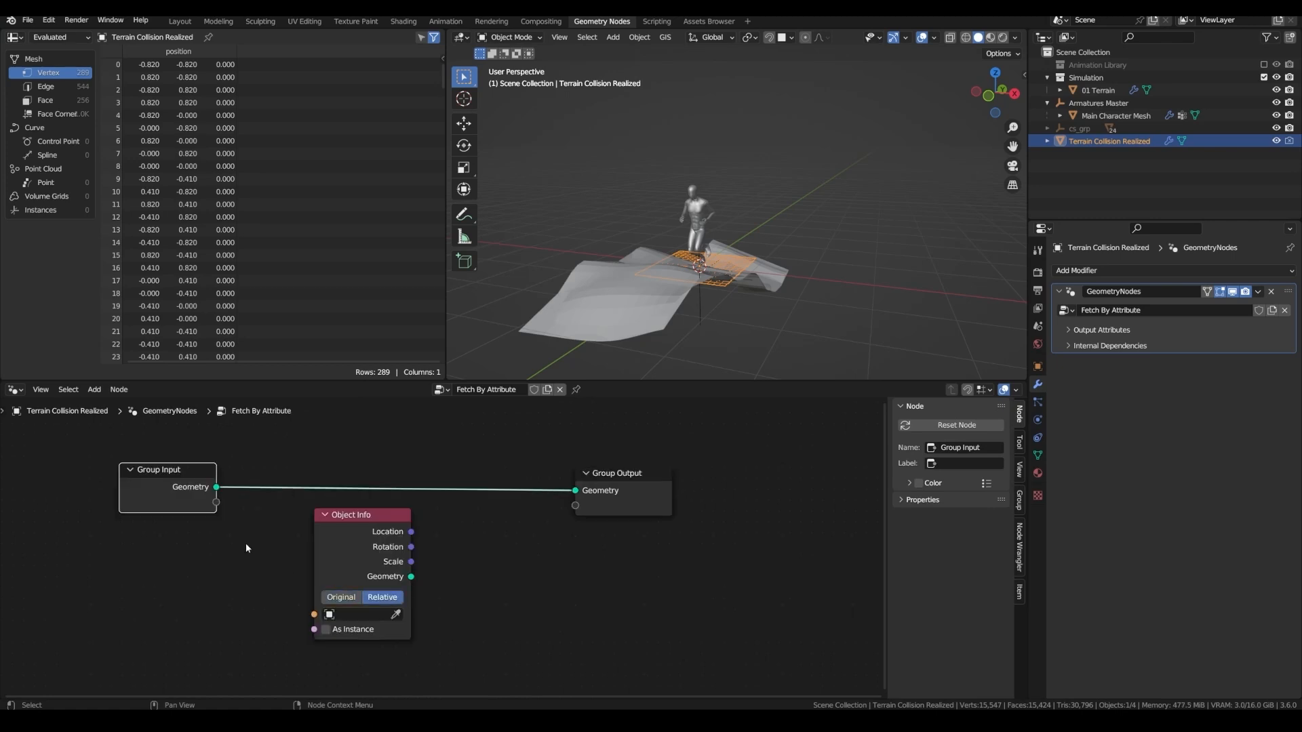
drag(216, 502, 314, 614)
scroll(526, 541, down, 2)
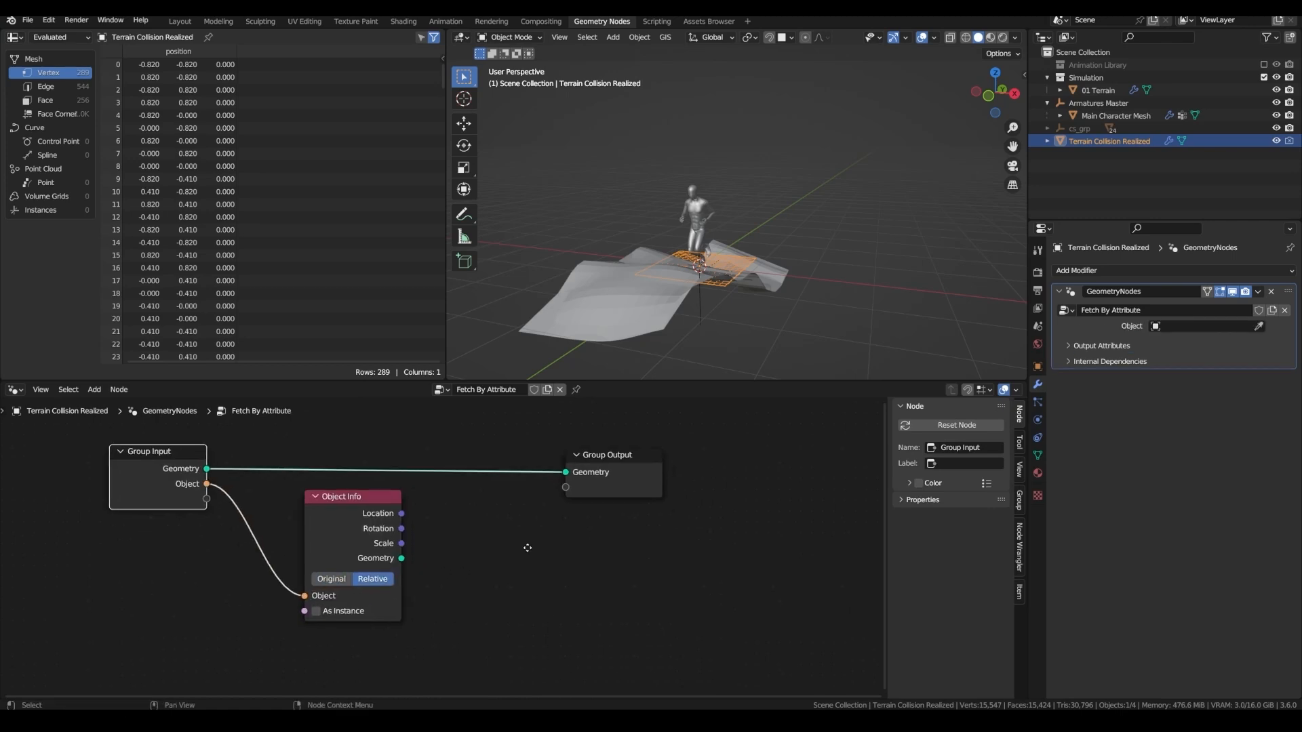
Add a Separate Geometry node and feed it the Object Info geometry
key(shift+a)
click(347, 430)
text(sepa)
click(373, 476)
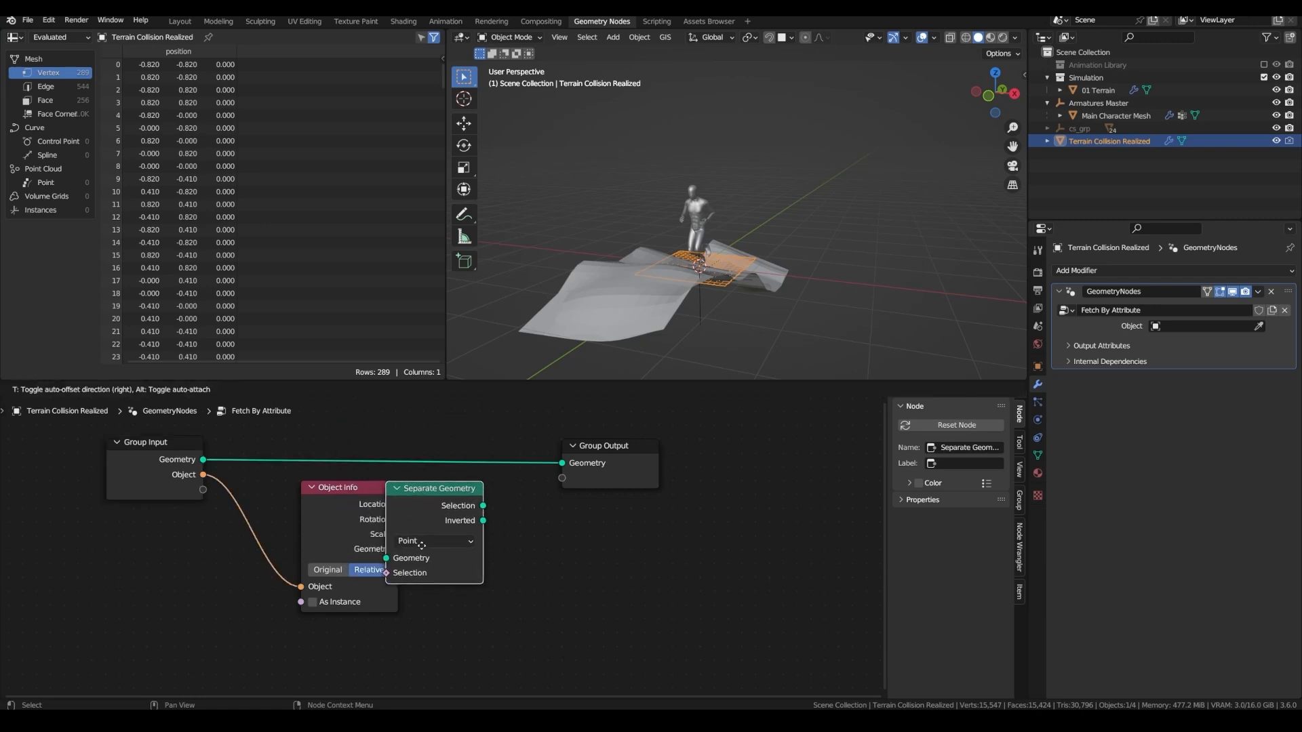
click(423, 543)
drag(399, 550, 422, 567)
Add a Boolean Named Attribute node as the Separate Geometry selection, expose its Name as a group input and output the selected geometry
key(shift+a)
click(407, 430)
text(named)
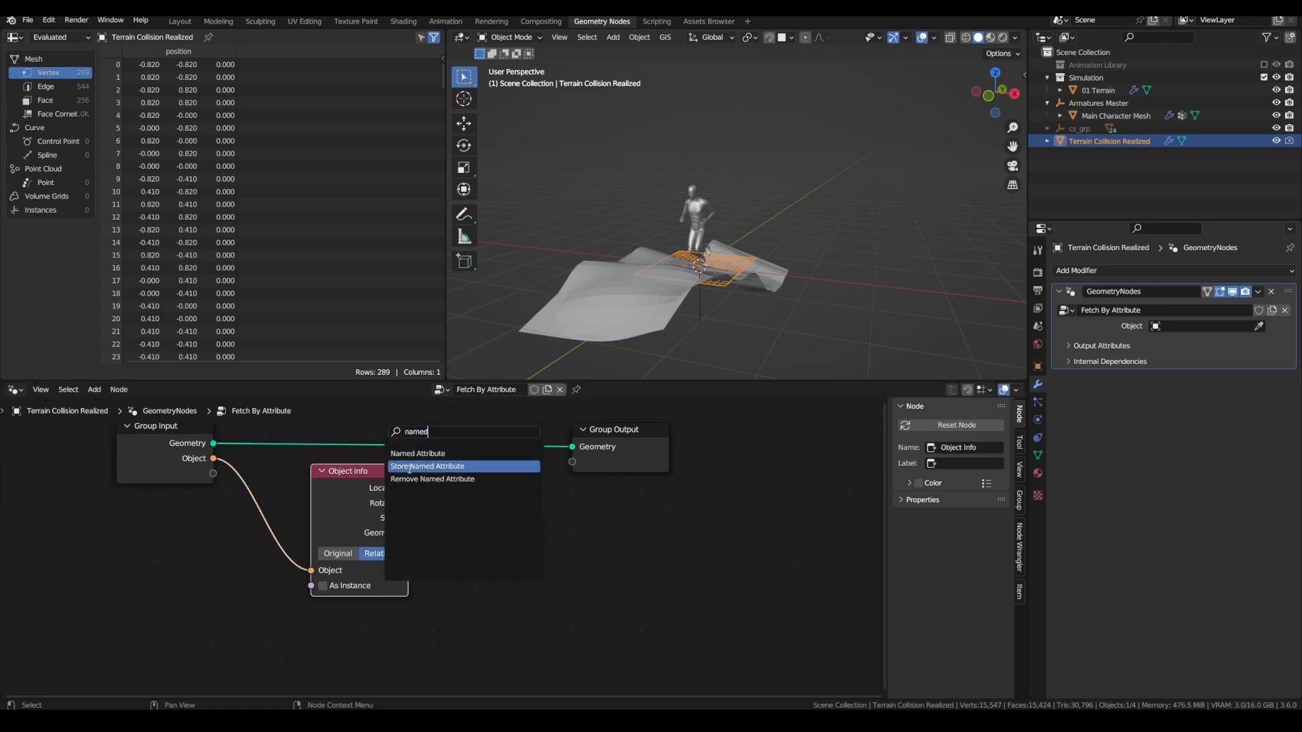
click(414, 454)
click(338, 654)
middle_drag(338, 654, 367, 590)
click(372, 600)
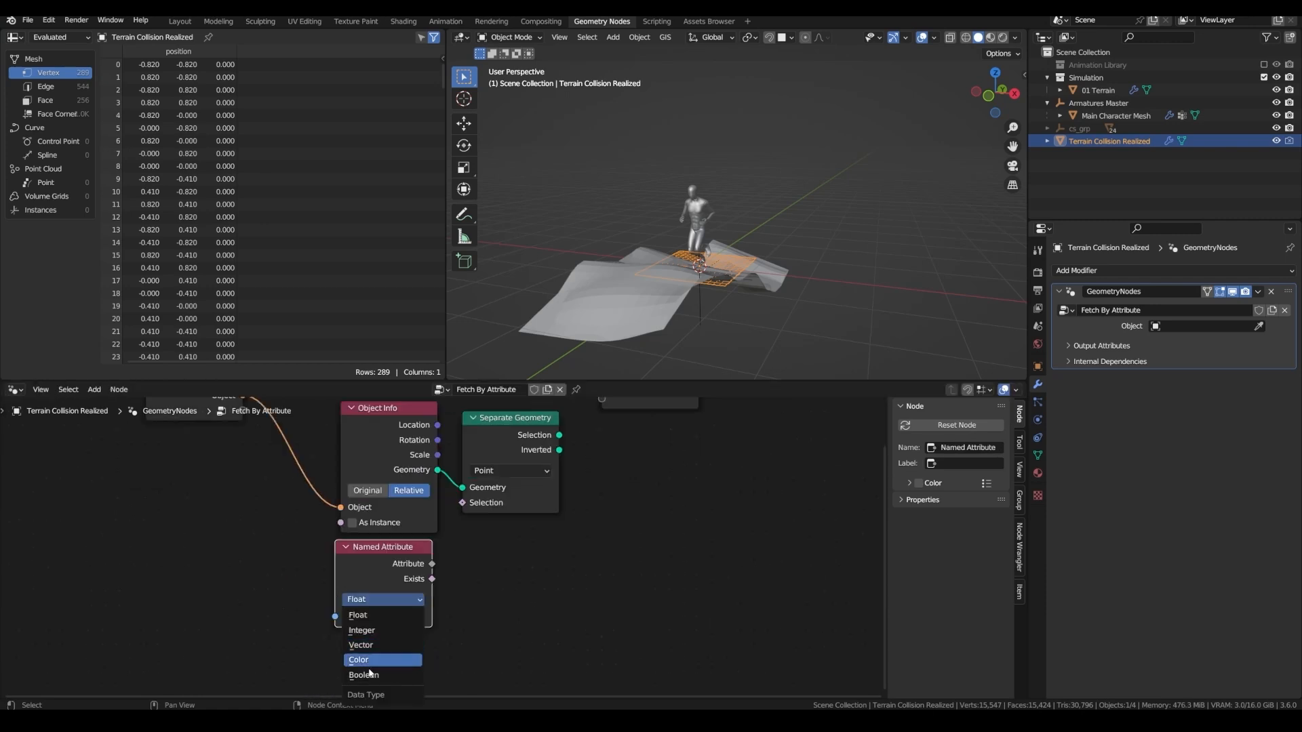
click(366, 675)
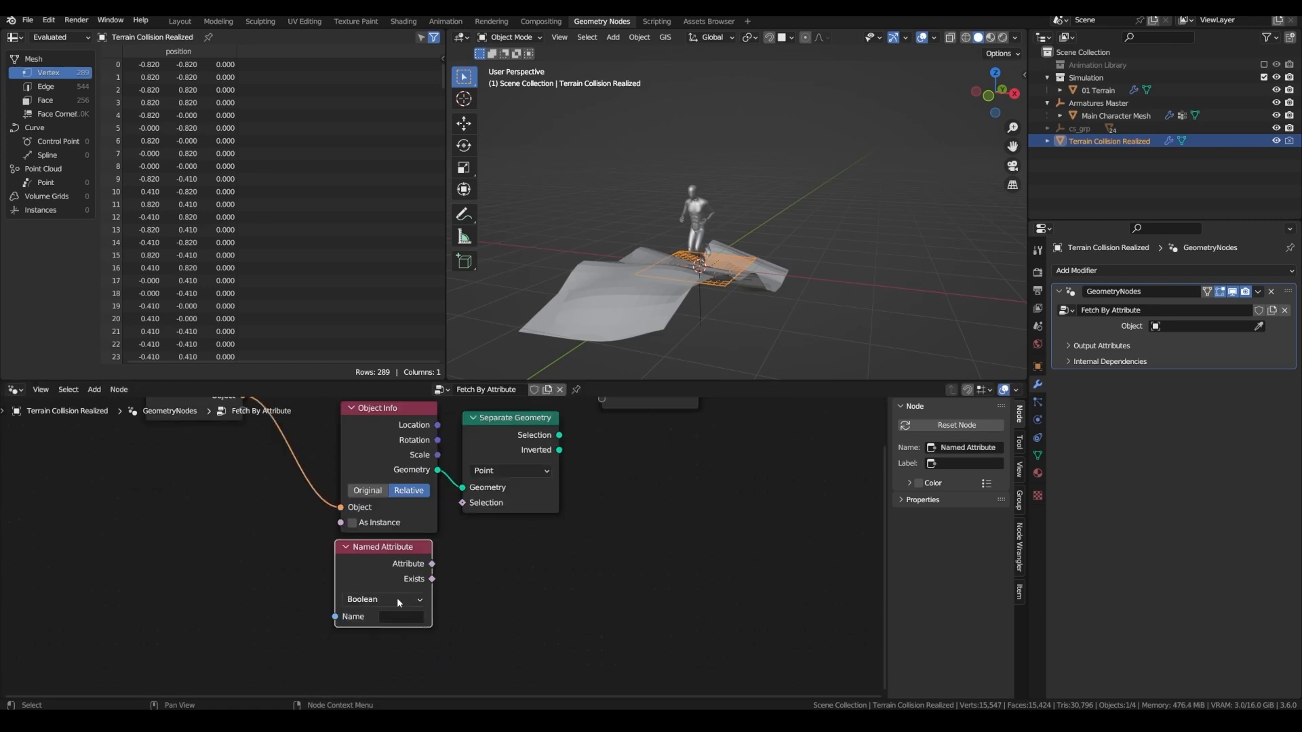
drag(242, 410, 337, 655)
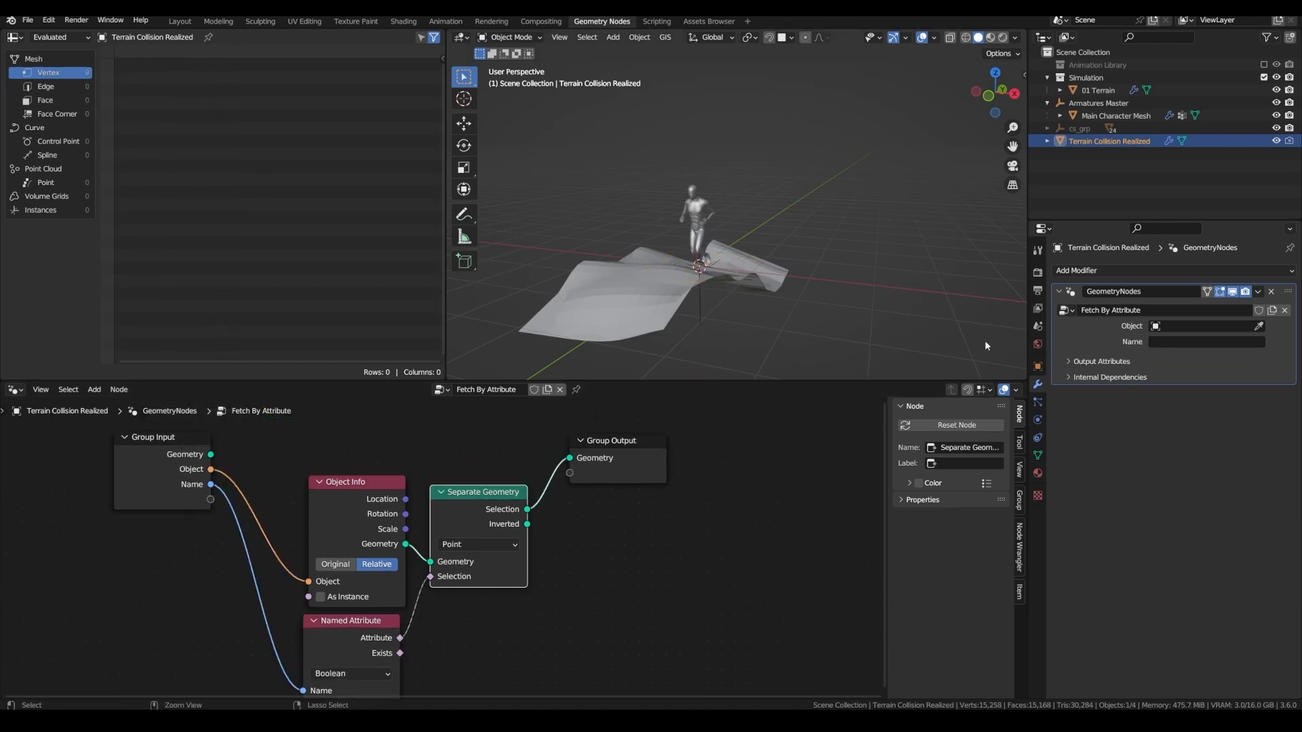
Save the file and set the Fetch By Attribute modifier's Object to 01 Terrain and its Name to collision
key(ctrl+s)
click(1195, 327)
text(01)
click(1214, 345)
click(1201, 343)
text(collision)
key(Return)
Insert a Separate Geometry node between the Simulation Input and Merge by Distance in the 01 Terrain node tree
middle_drag(717, 259, 563, 263)
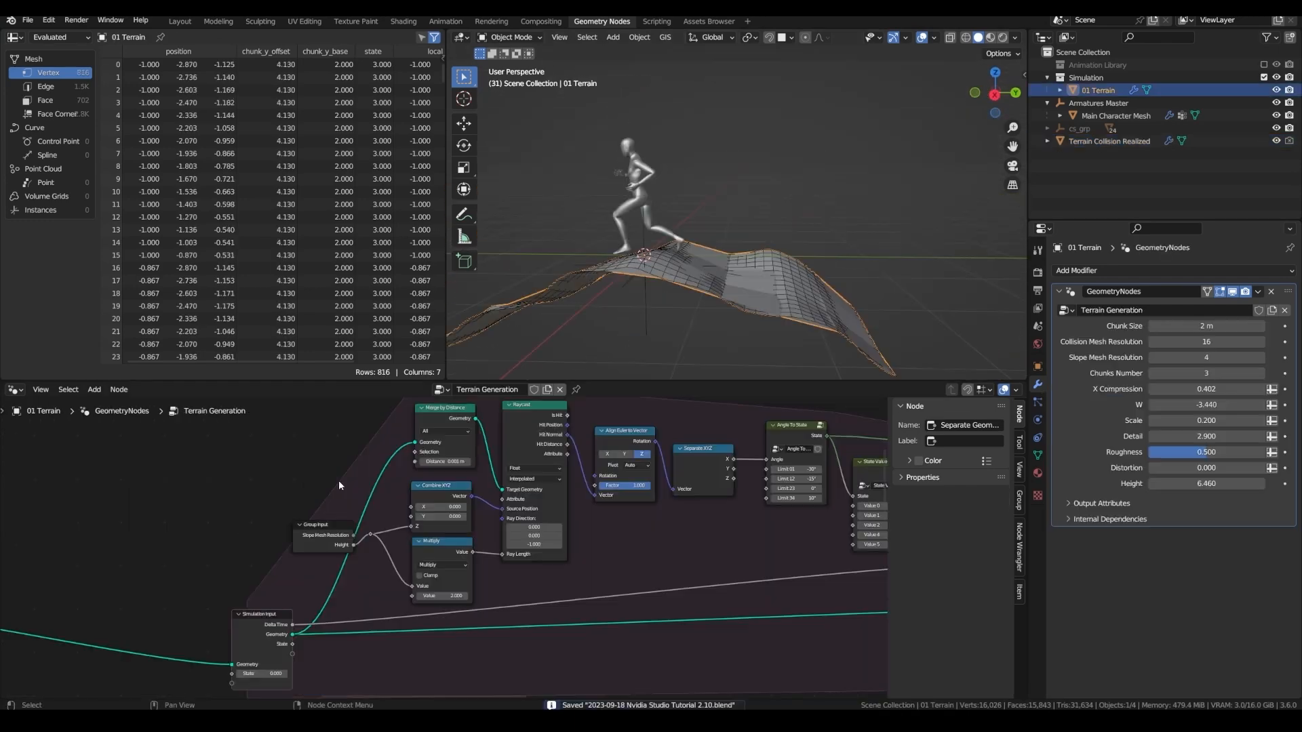
key(shift+a)
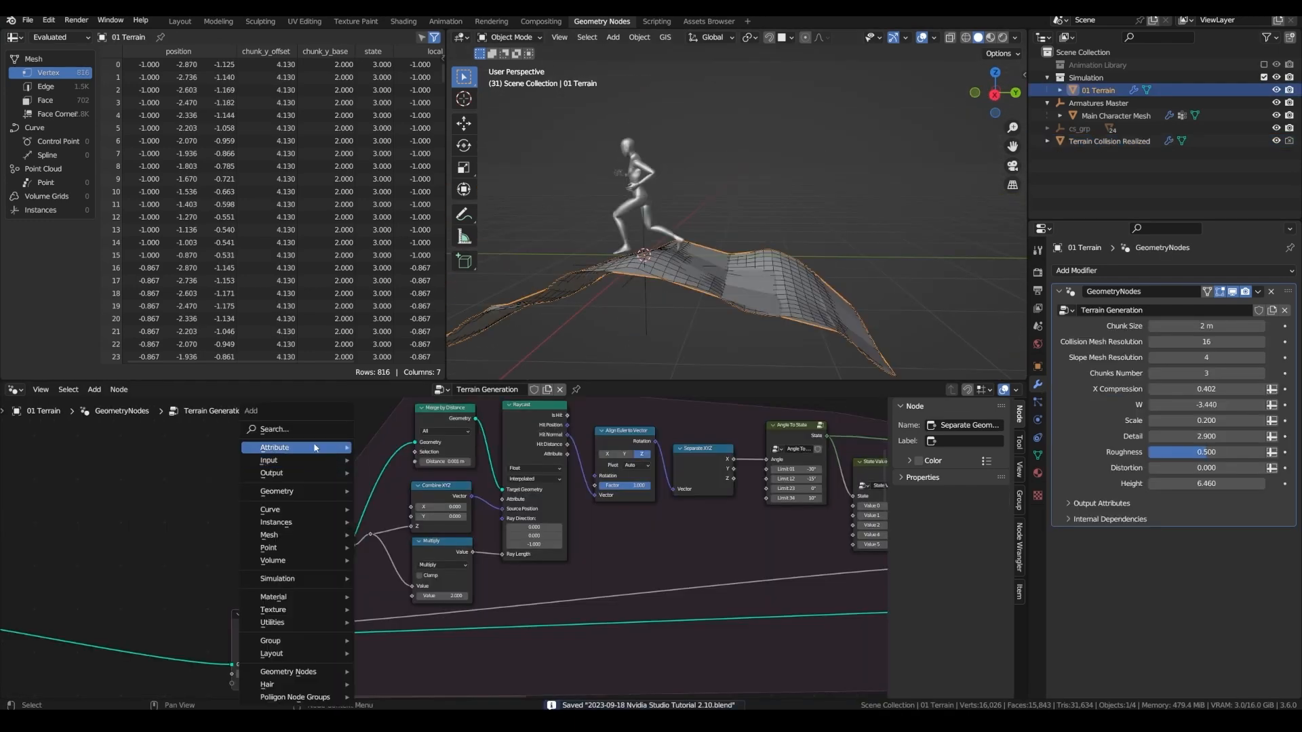
click(314, 432)
text(sepa)
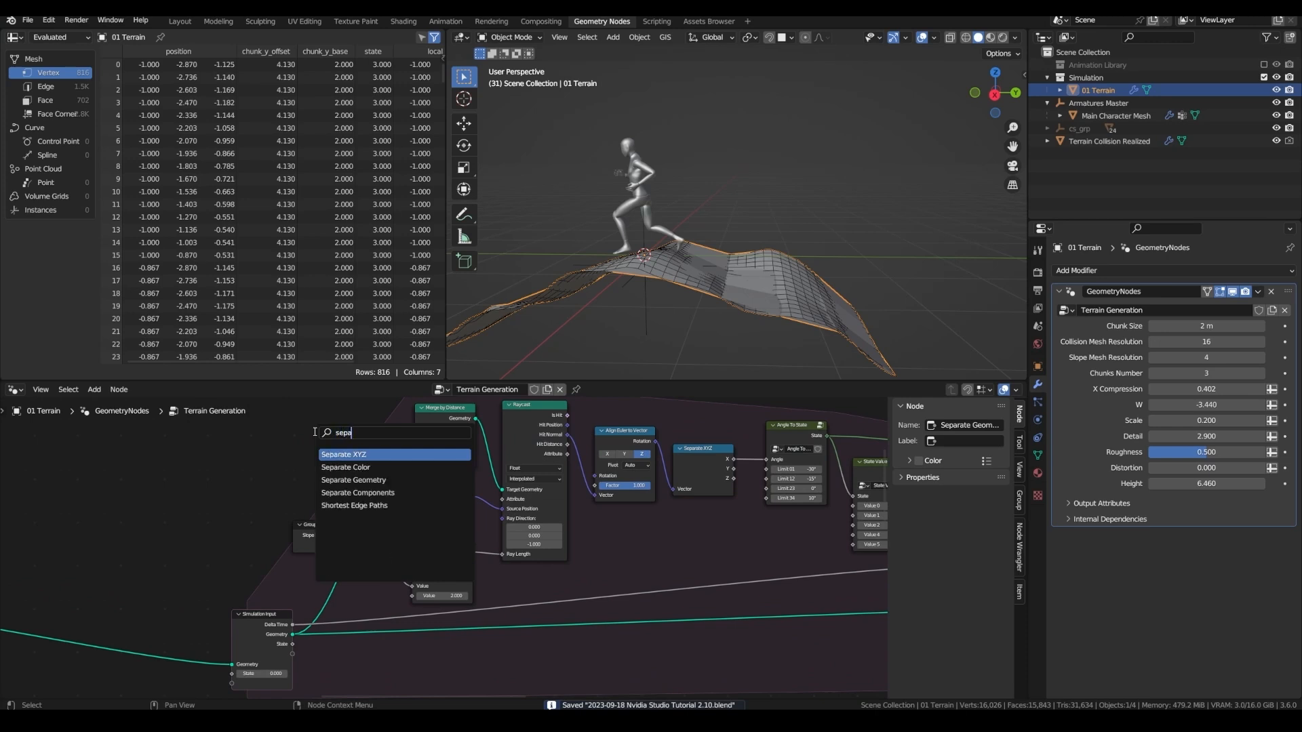
click(360, 485)
click(358, 557)
Drive the Separate Geometry selection with a Boolean Named Attribute node that reads the slope attribute
drag(357, 556, 241, 478)
scroll(322, 497, up, 1)
text(named)
key(Return)
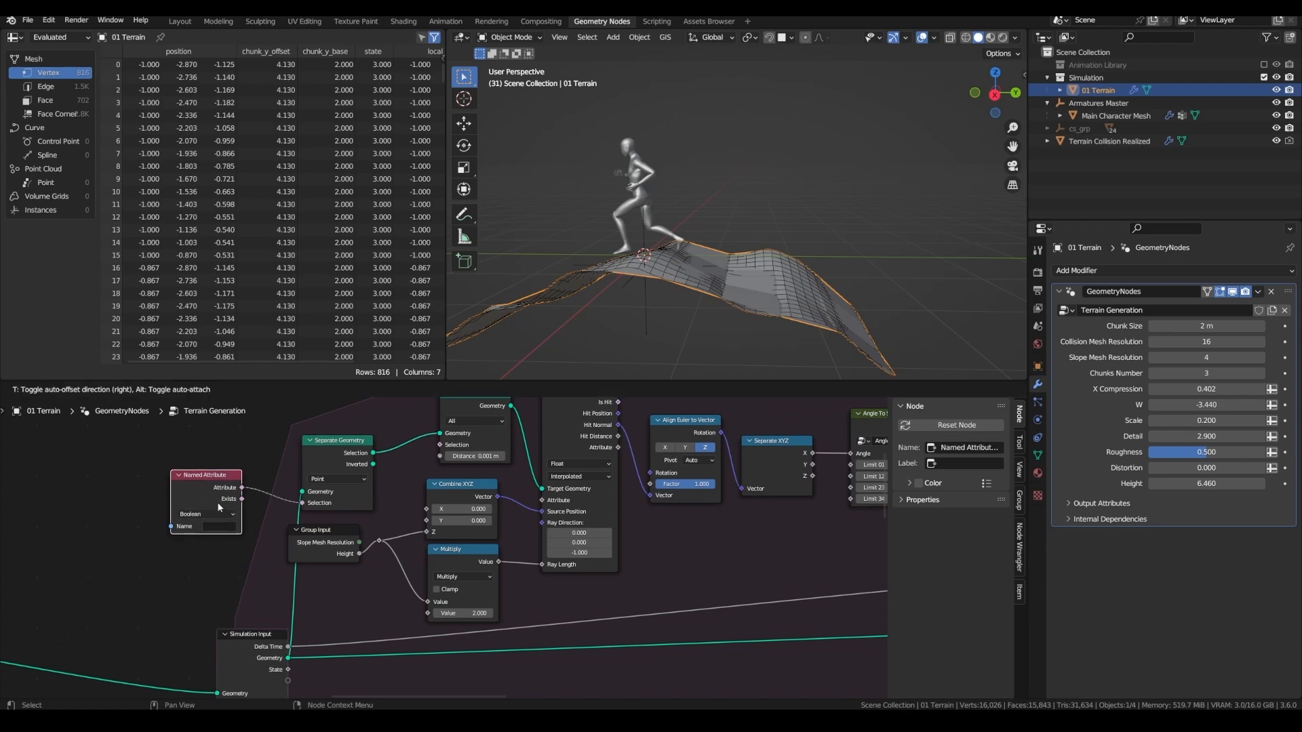
click(219, 507)
scroll(217, 517, up, 3)
click(222, 528)
text(s)
key(Down)
key(Down)
key(Return)
Return to the first frame and spread out the Simulation Input and slope-separation nodes
drag(206, 469, 286, 503)
key(shift+Left)
scroll(313, 525, down, 3)
scroll(290, 502, up, 4)
drag(288, 644, 191, 629)
drag(267, 507, 241, 495)
Add a Blur Attribute node set to Vector and preview the Merge by Distance output with a Viewer node
scroll(271, 488, down, 1)
middle_drag(492, 417, 377, 427)
key(shift+a)
text(sblur)
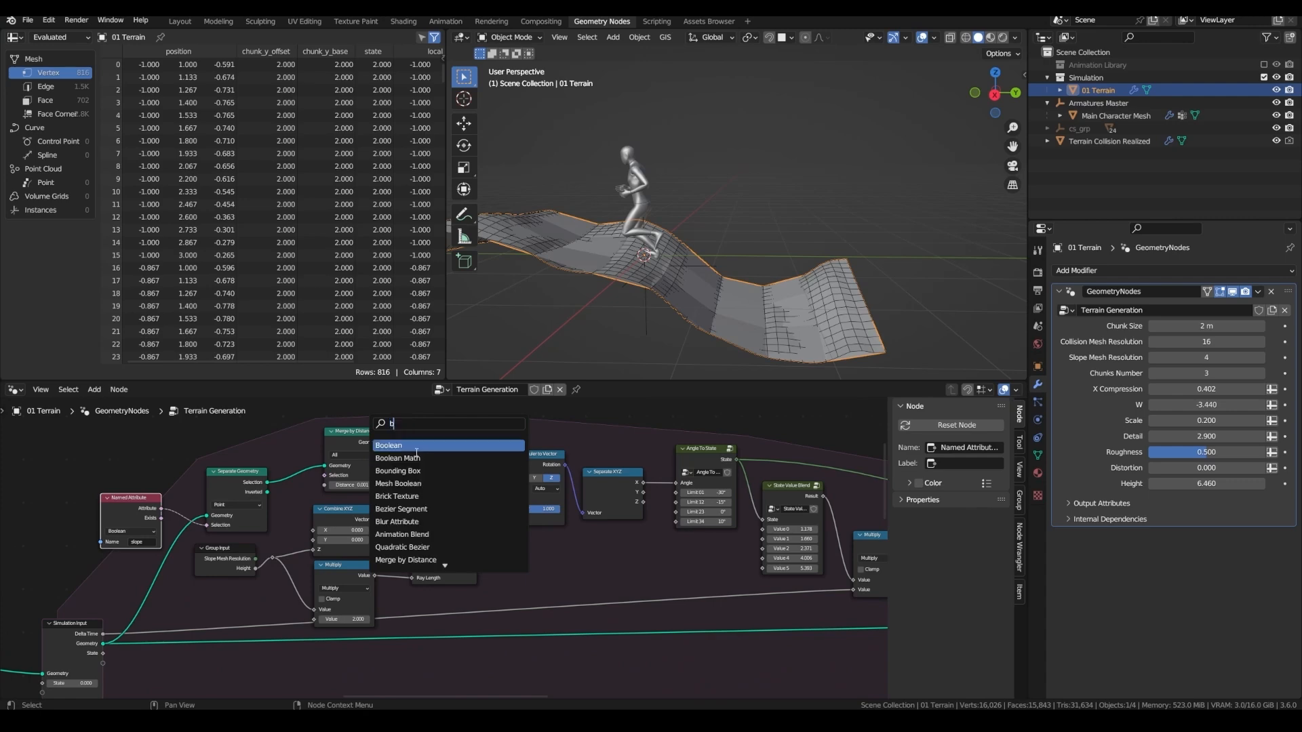
key(Return)
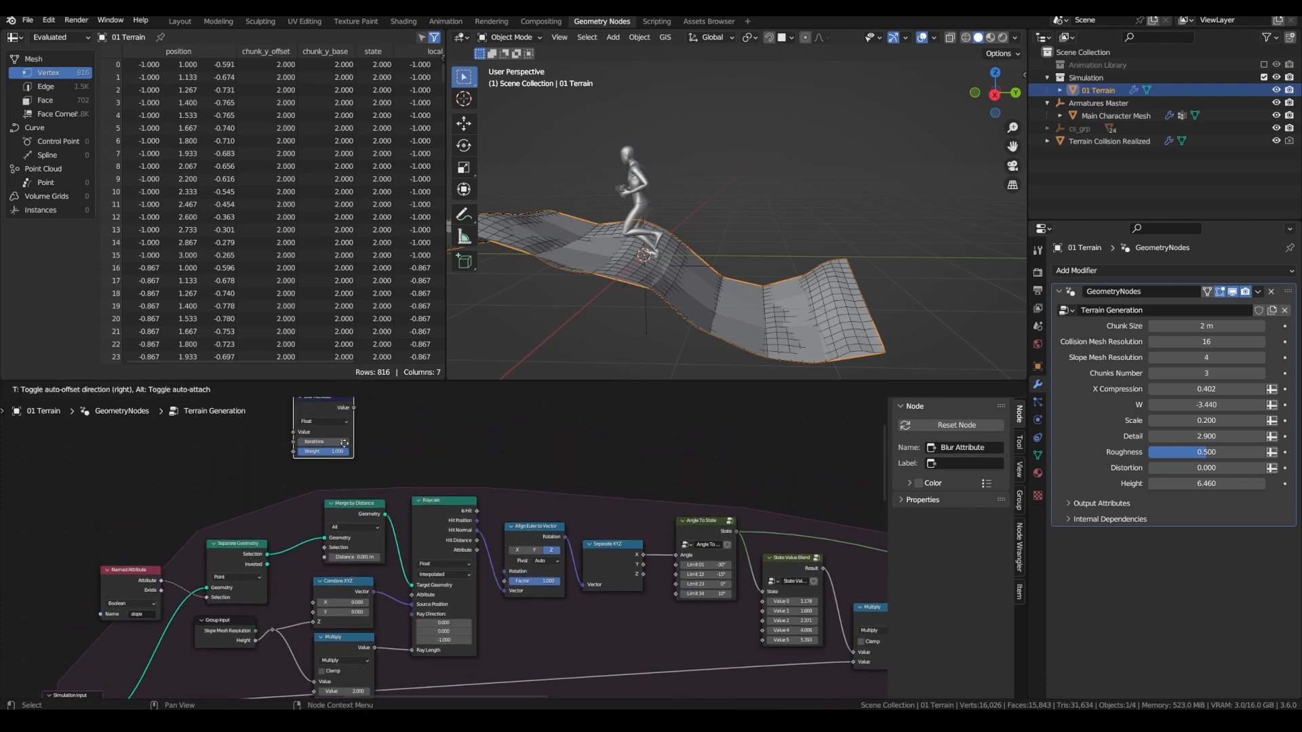
click(304, 413)
scroll(372, 516, up, 3)
ctrl+shift+click(371, 517)
key(Right)
middle_drag(308, 430, 349, 463)
click(350, 462)
click(350, 473)
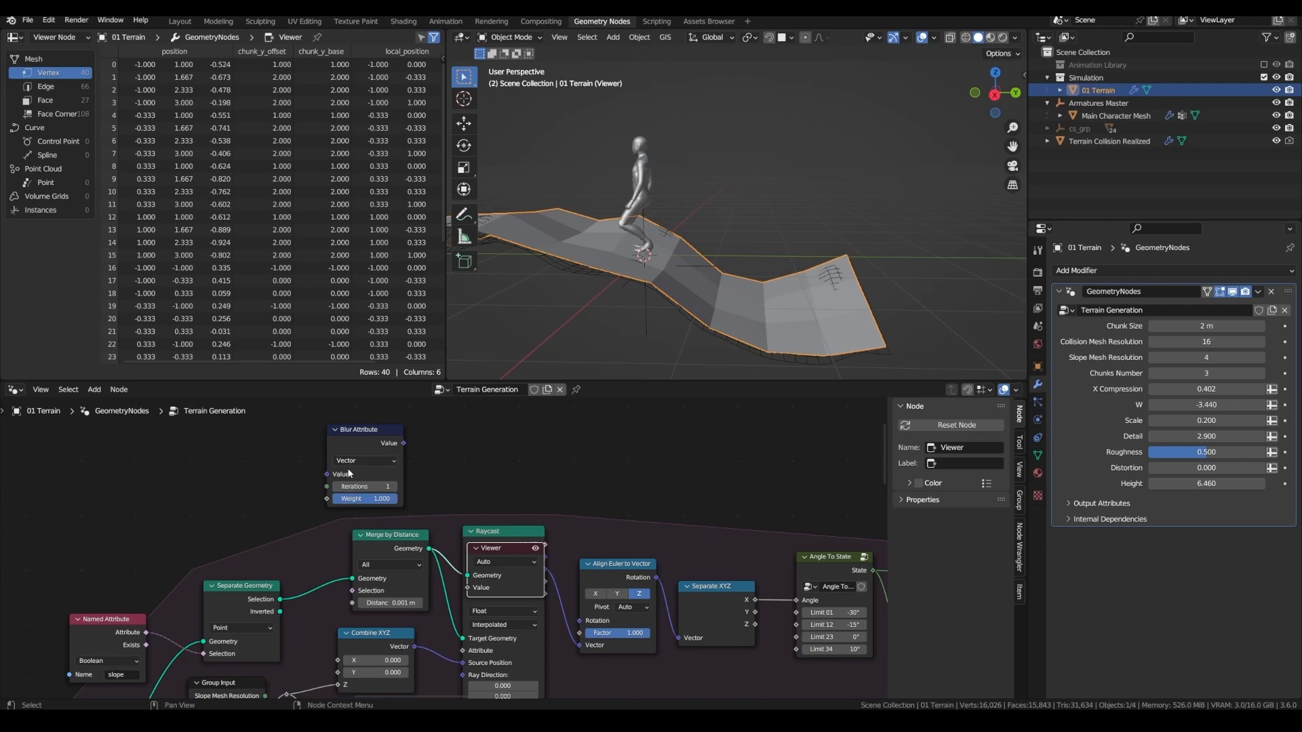
Add a Position node and connect it to the Blur Attribute's Value input
key(shift+a)
text(pos)
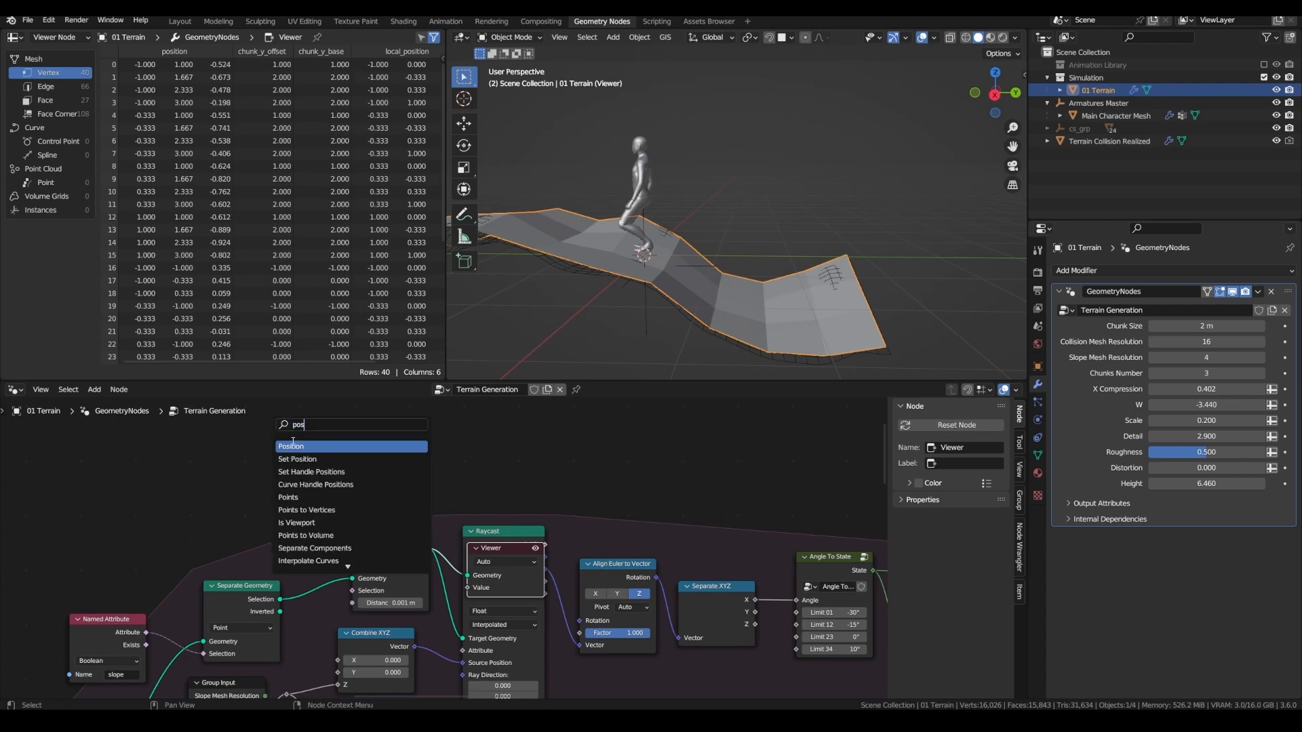
key(Return)
click(276, 488)
scroll(276, 488, up, 1)
drag(303, 491, 332, 475)
drag(277, 482, 271, 457)
scroll(434, 460, up, 3)
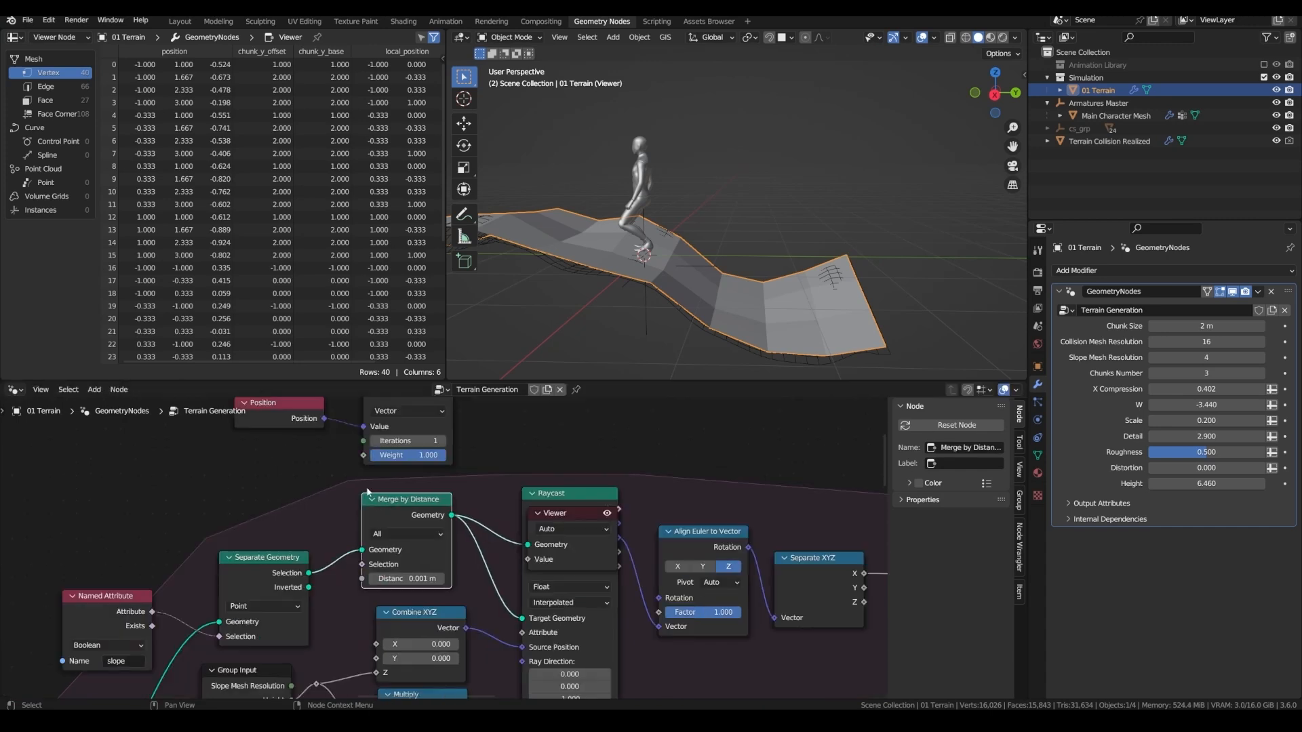
Insert a Set Position node after Merge by Distance and feed the blurred value into its Position input
key(shift+a)
click(315, 432)
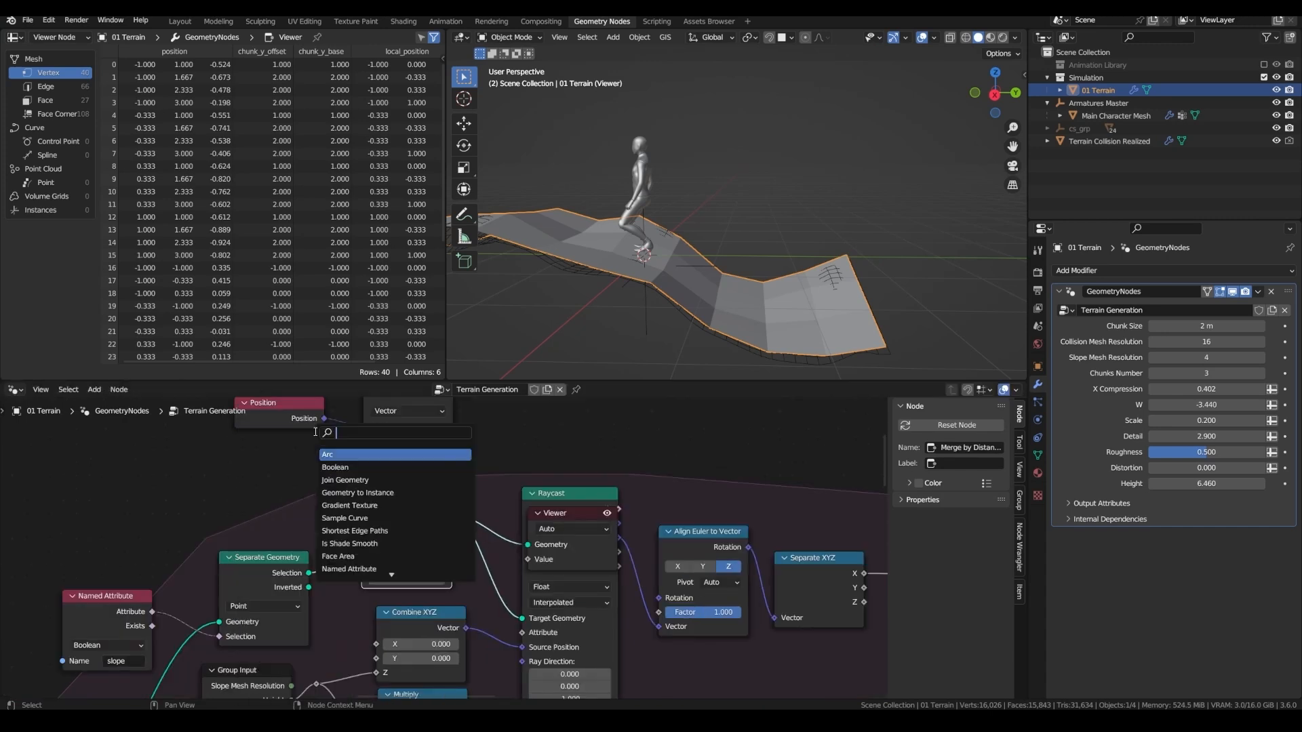
text(set)
key(Down)
key(Down)
key(Return)
click(508, 467)
scroll(508, 466, down, 5)
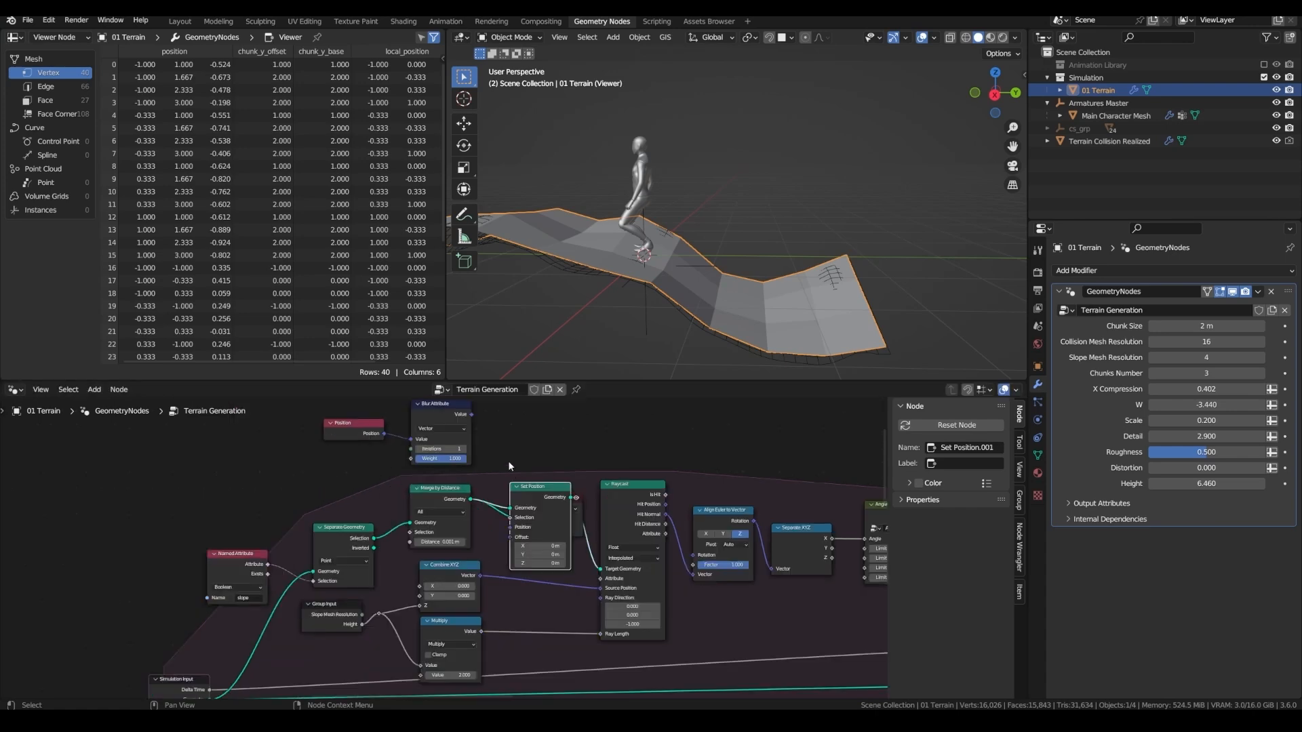
scroll(464, 417, up, 1)
drag(472, 414, 521, 557)
click(590, 544)
scroll(509, 475, up, 2)
Set the Blur Attribute's iterations to 8
double_click(418, 454)
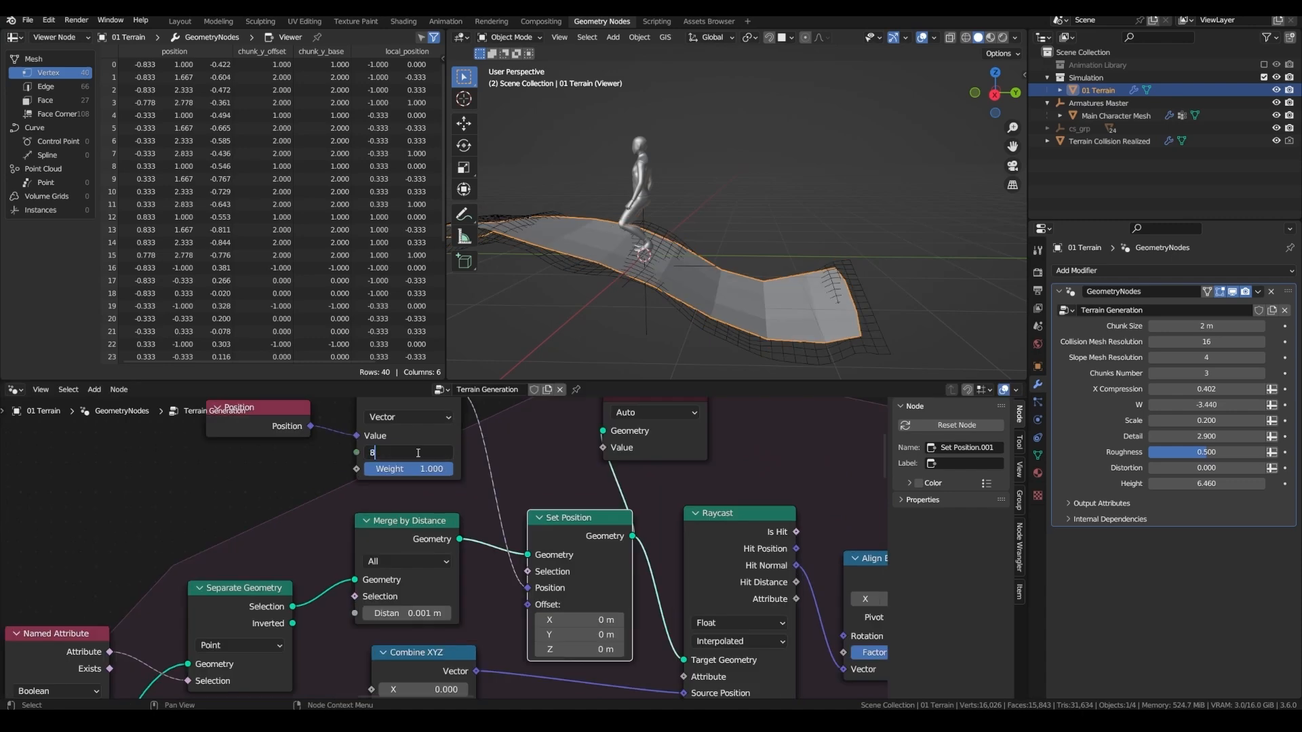
text(8)
key(Return)
Expose the Blur Attribute's Weight through a Group Input node and name the input Slope Mesh Smoothing
middle_drag(646, 201, 604, 226)
key(shift+a)
text(s)
text(set)
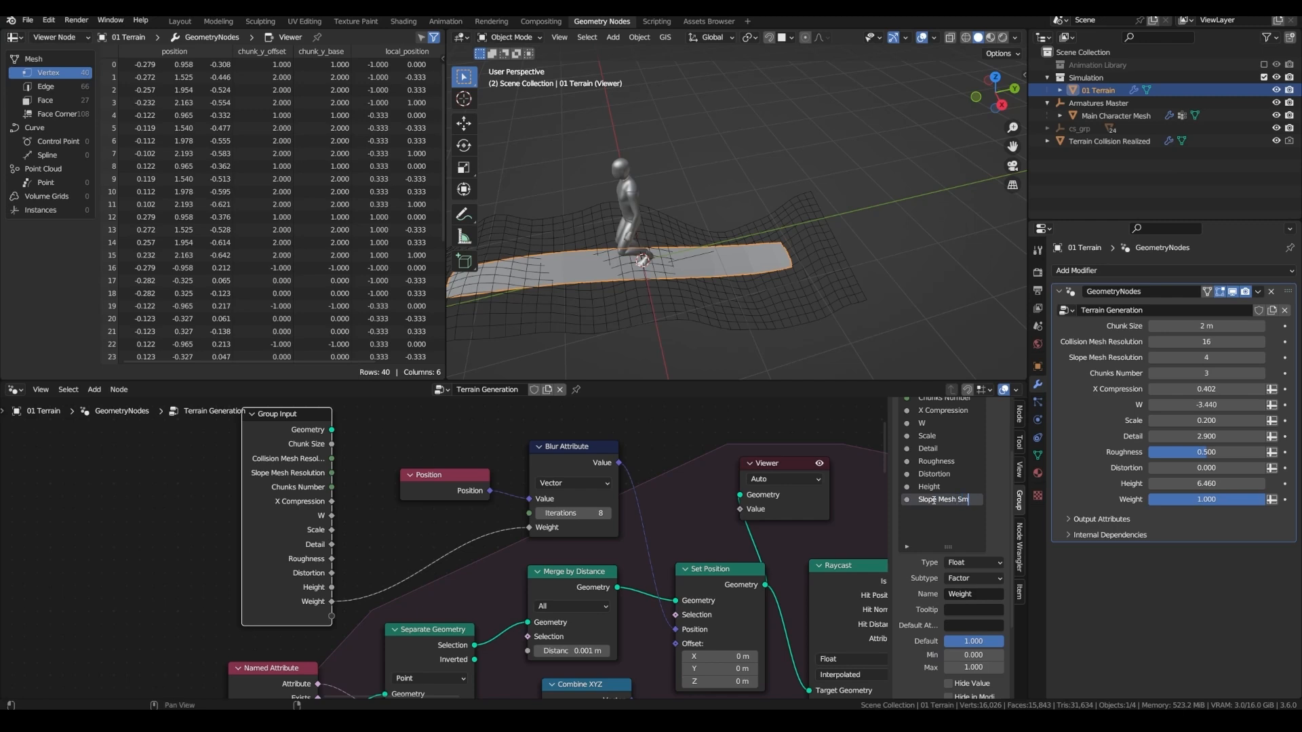
text(ing)
key(Return)
scroll(978, 469, up, 3)
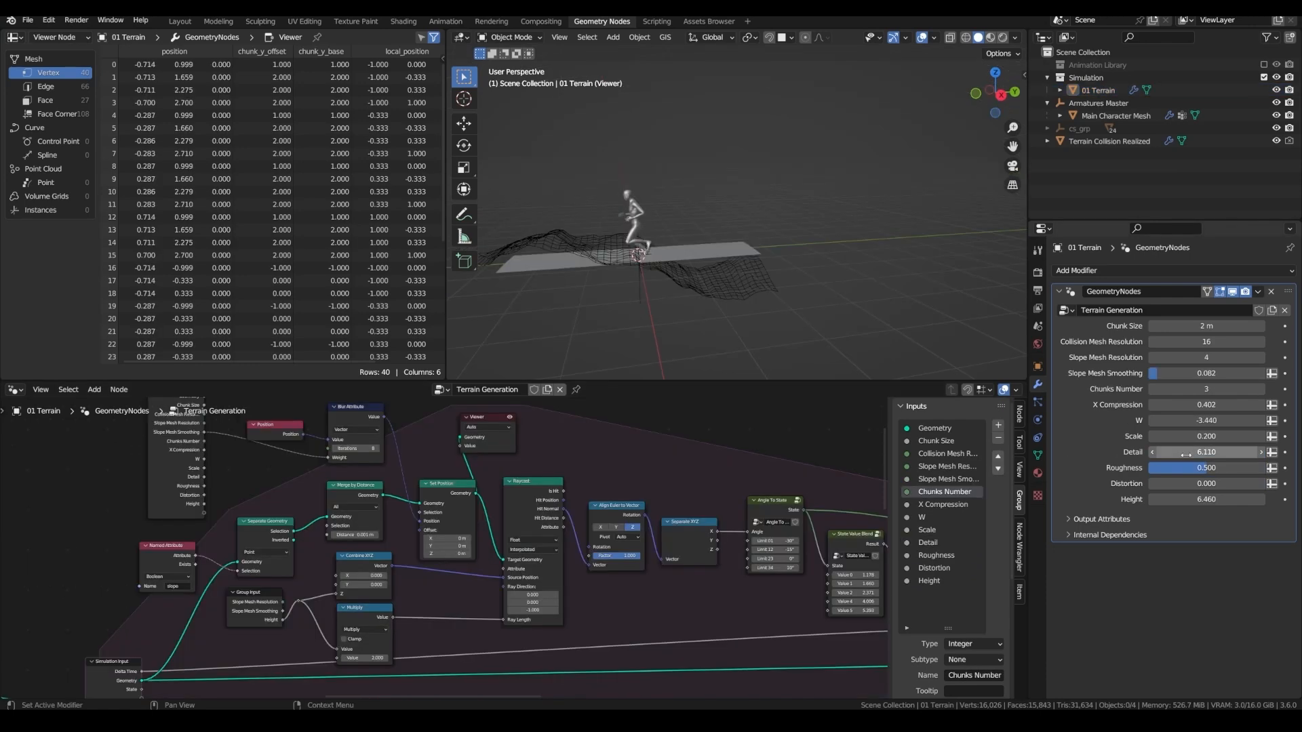
Play the animation and examine how the character's state reacts to the smoothed terrain slope
drag(1191, 469, 1224, 470)
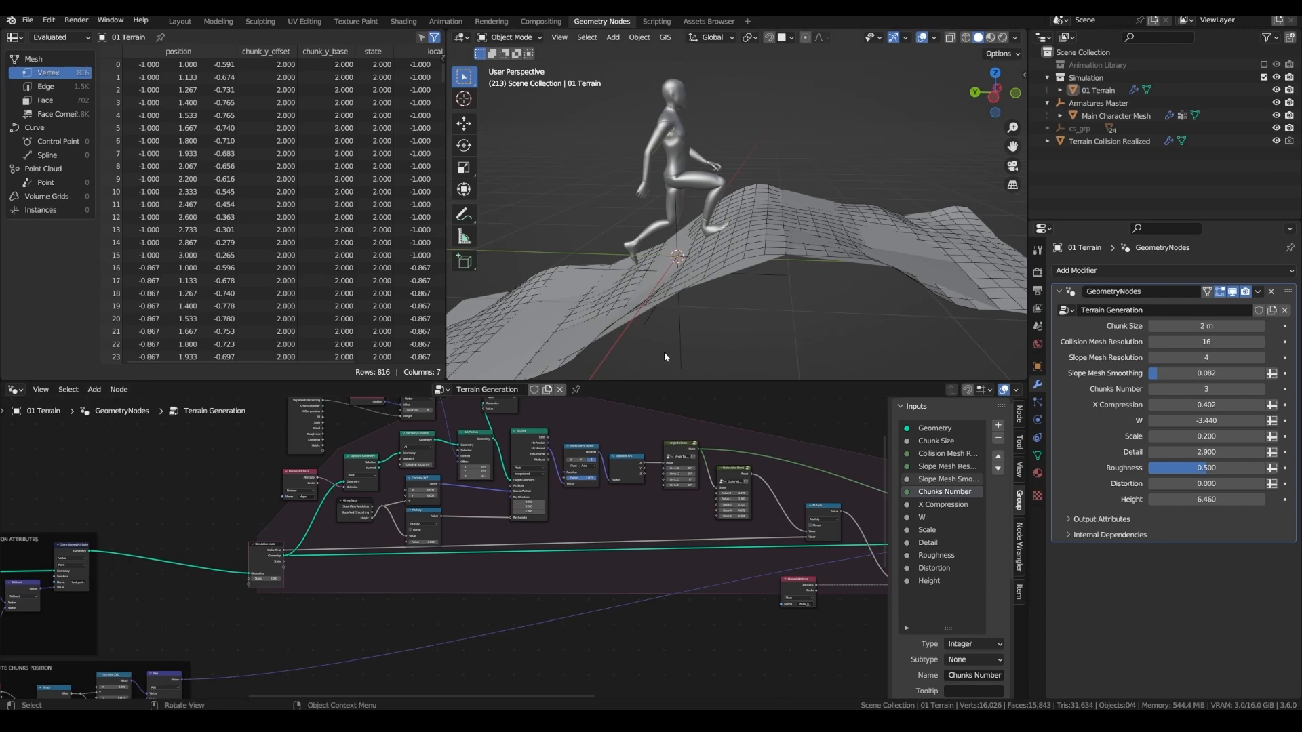
key(space)
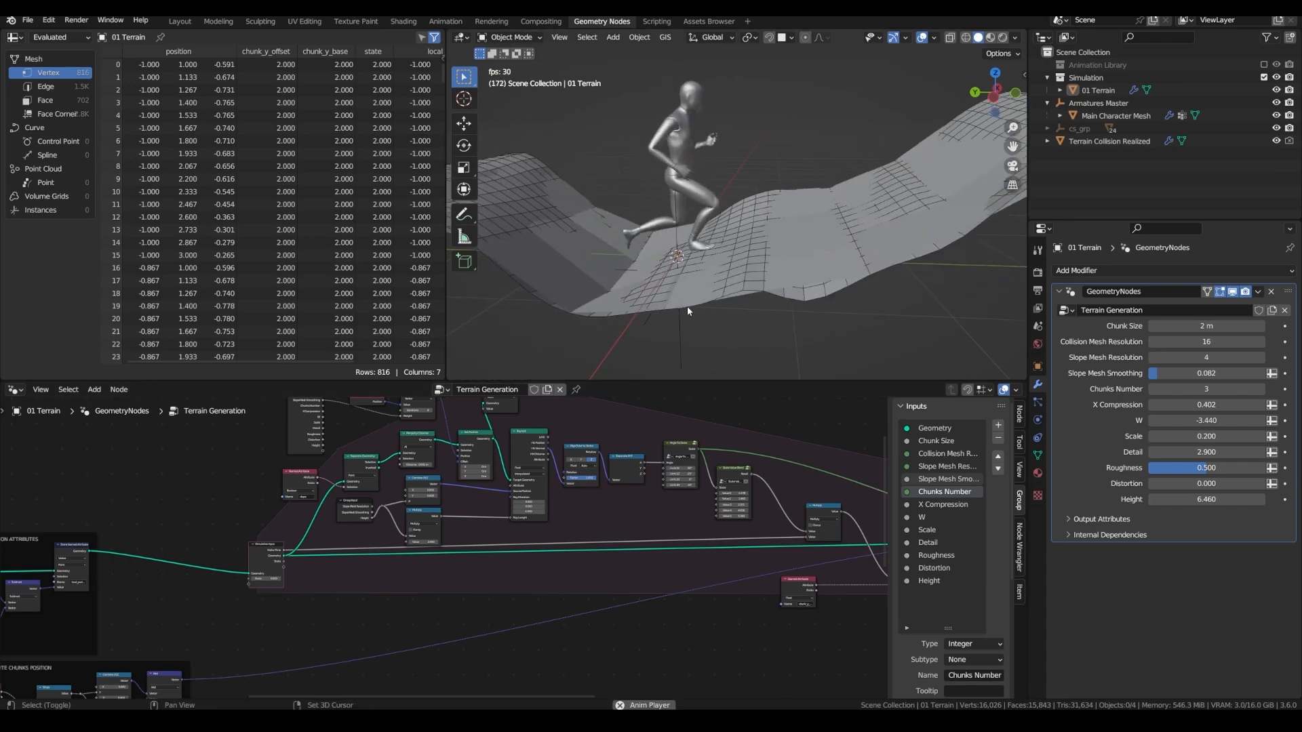
scroll(691, 456, up, 4)
middle_drag(692, 457, 448, 487)
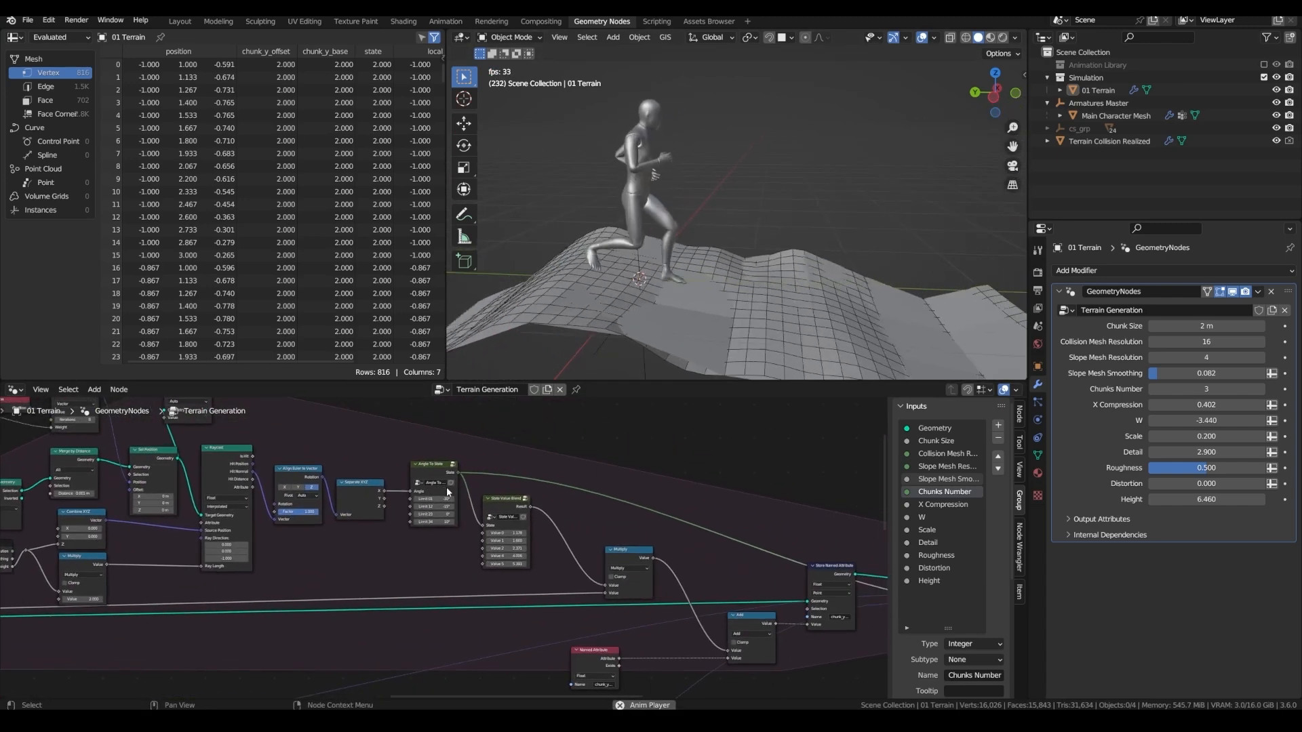
scroll(448, 487, up, 4)
mouse_move(429, 458)
mouse_down()
mouse_move(439, 471)
mouse_move(426, 464)
mouse_up()
drag(526, 504, 550, 500)
mouse_move(438, 465)
mouse_down()
mouse_move(455, 454)
mouse_move(436, 462)
mouse_up()
middle_drag(437, 464, 489, 581)
key(shift+a)
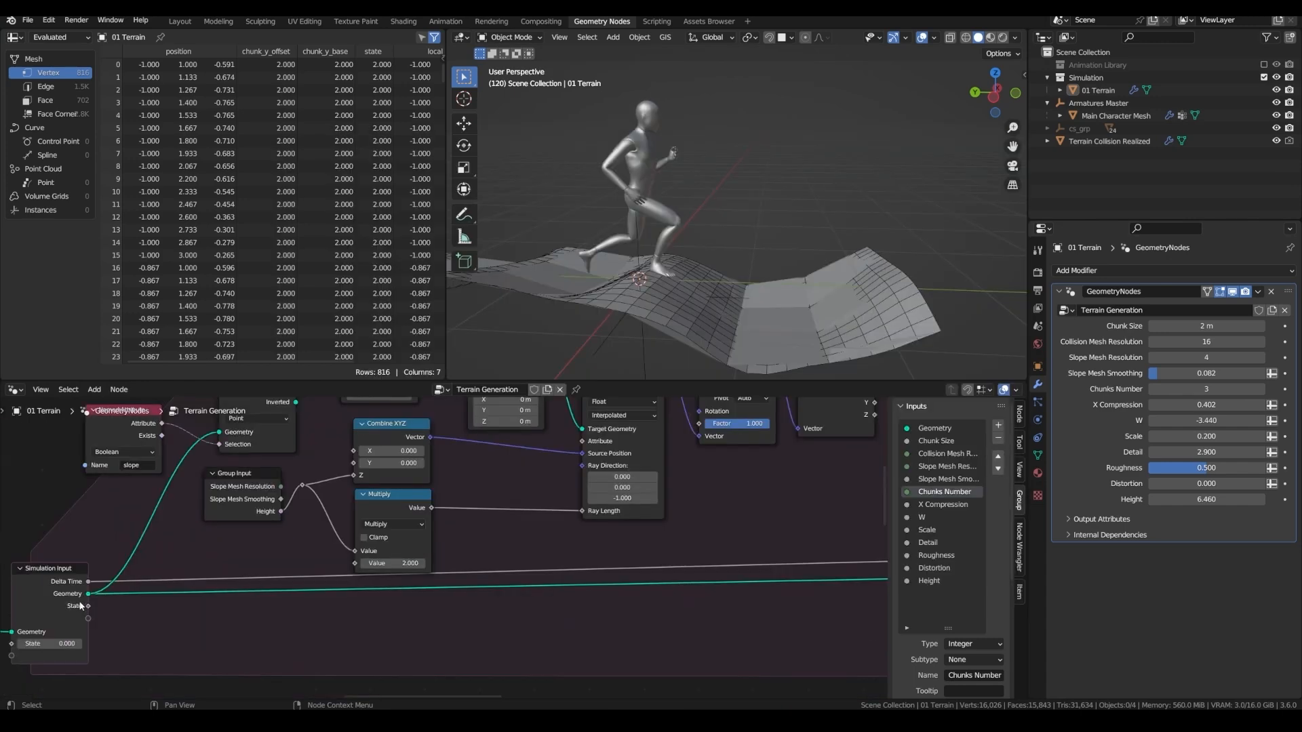
Add a Math node set to Add, fed by the State output of the Simulation Input
drag(80, 605, 74, 604)
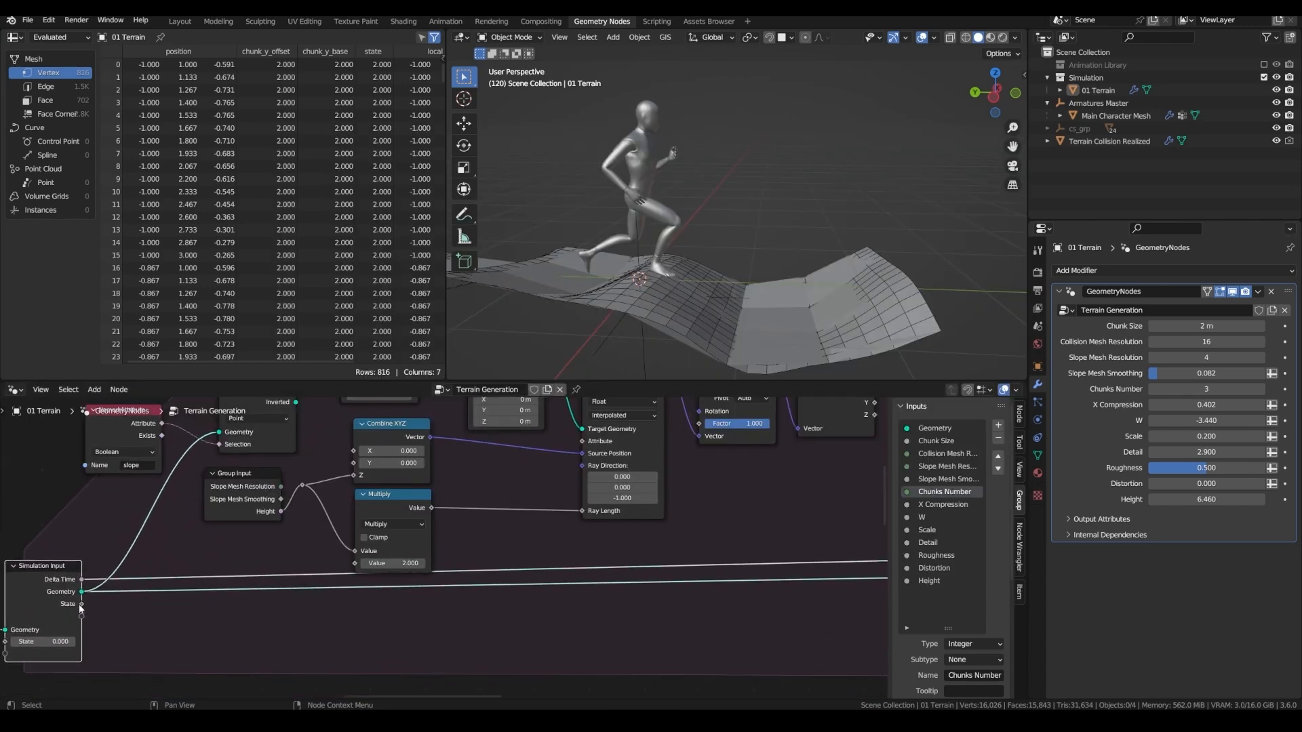
scroll(107, 594, down, 5)
middle_drag(228, 587, 164, 600)
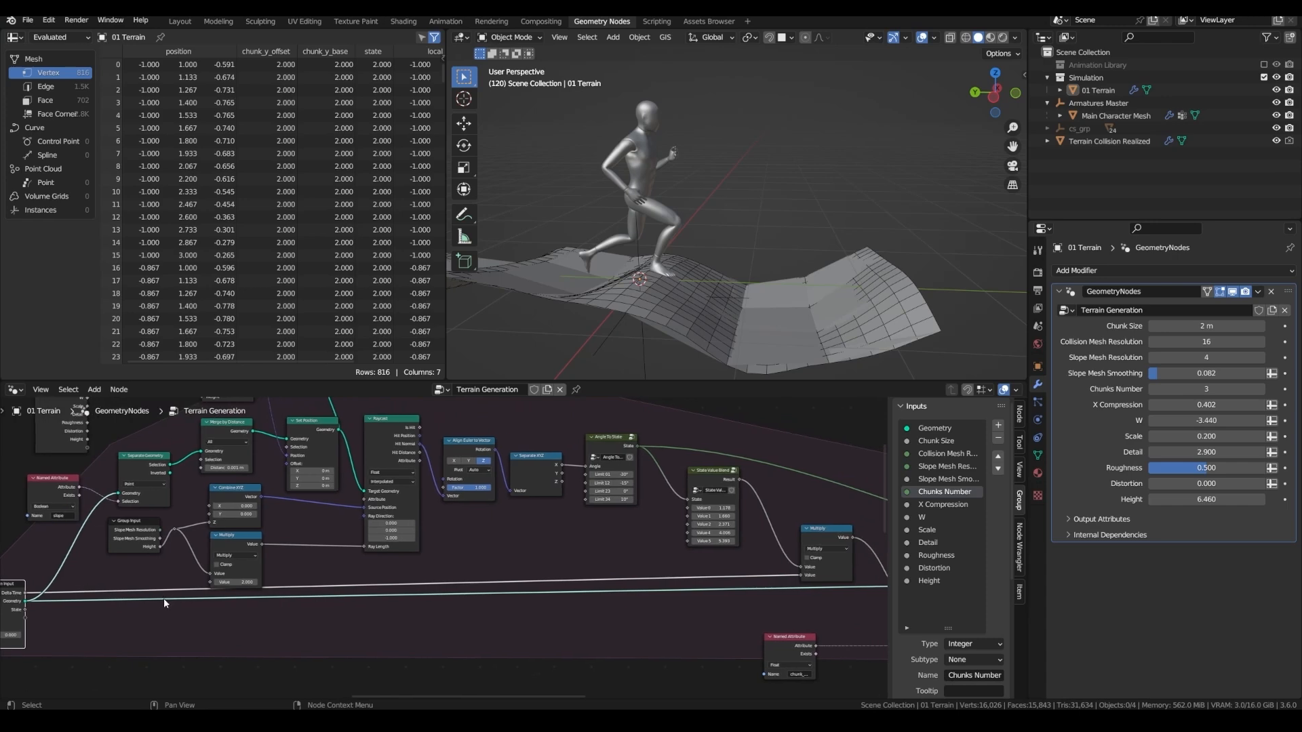
scroll(654, 491, up, 6)
drag(608, 422, 597, 445)
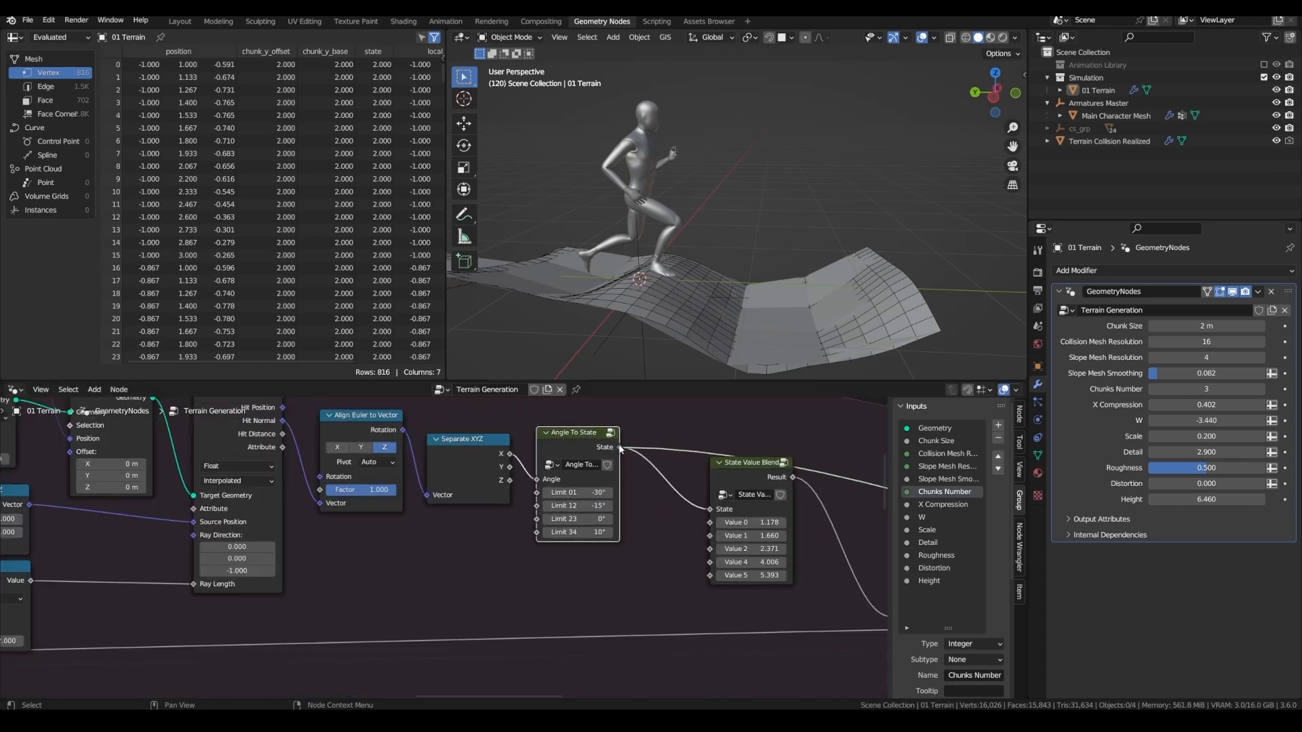
scroll(647, 473, down, 4)
scroll(132, 547, up, 2)
drag(135, 536, 594, 526)
text(add)
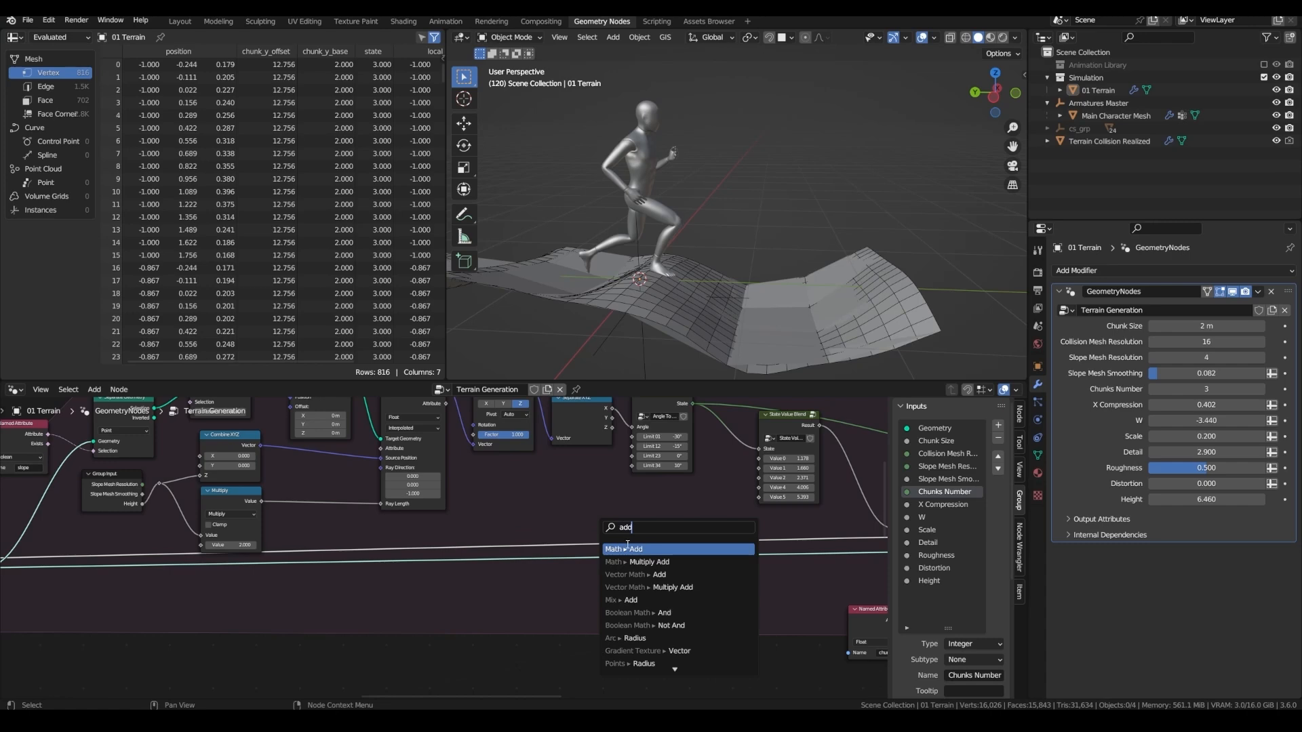
key(Return)
click(704, 504)
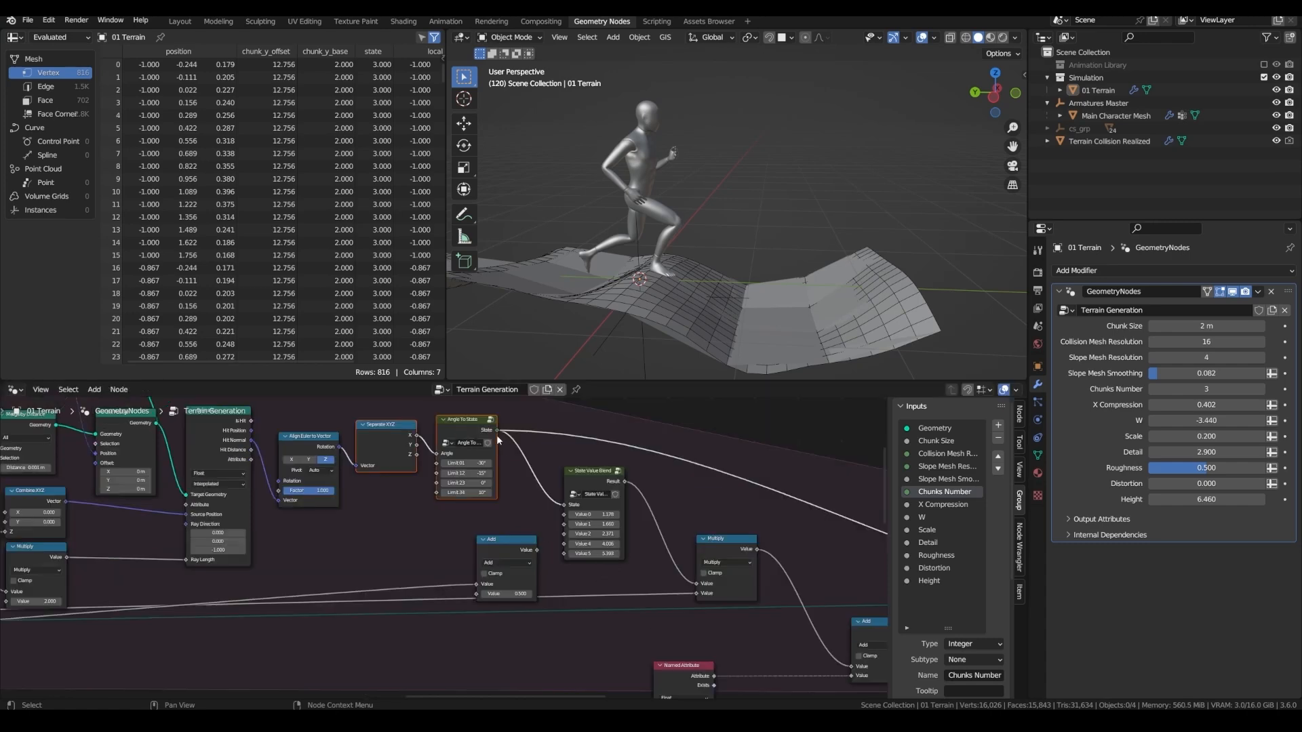
Add a Subtract node that takes the Simulation Input's State away from the Angle To State result
drag(498, 431, 509, 484)
text(s)
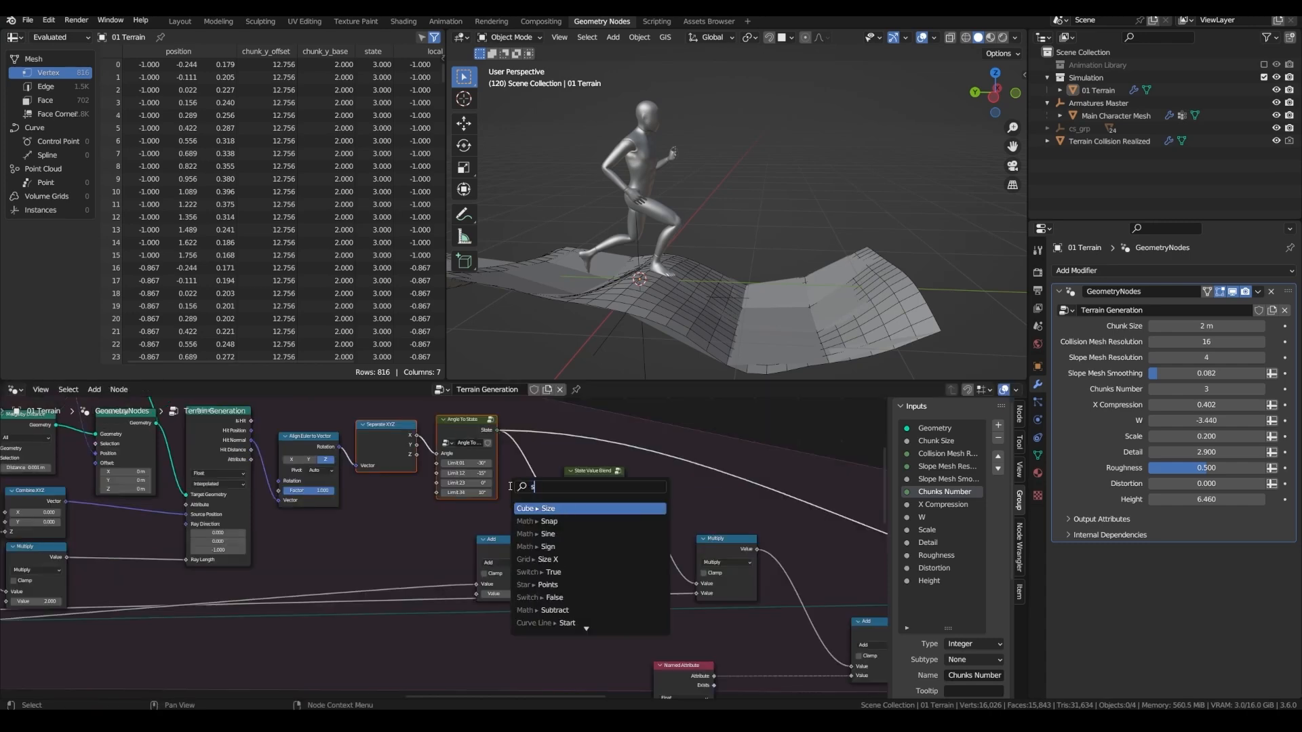
drag(558, 476, 613, 493)
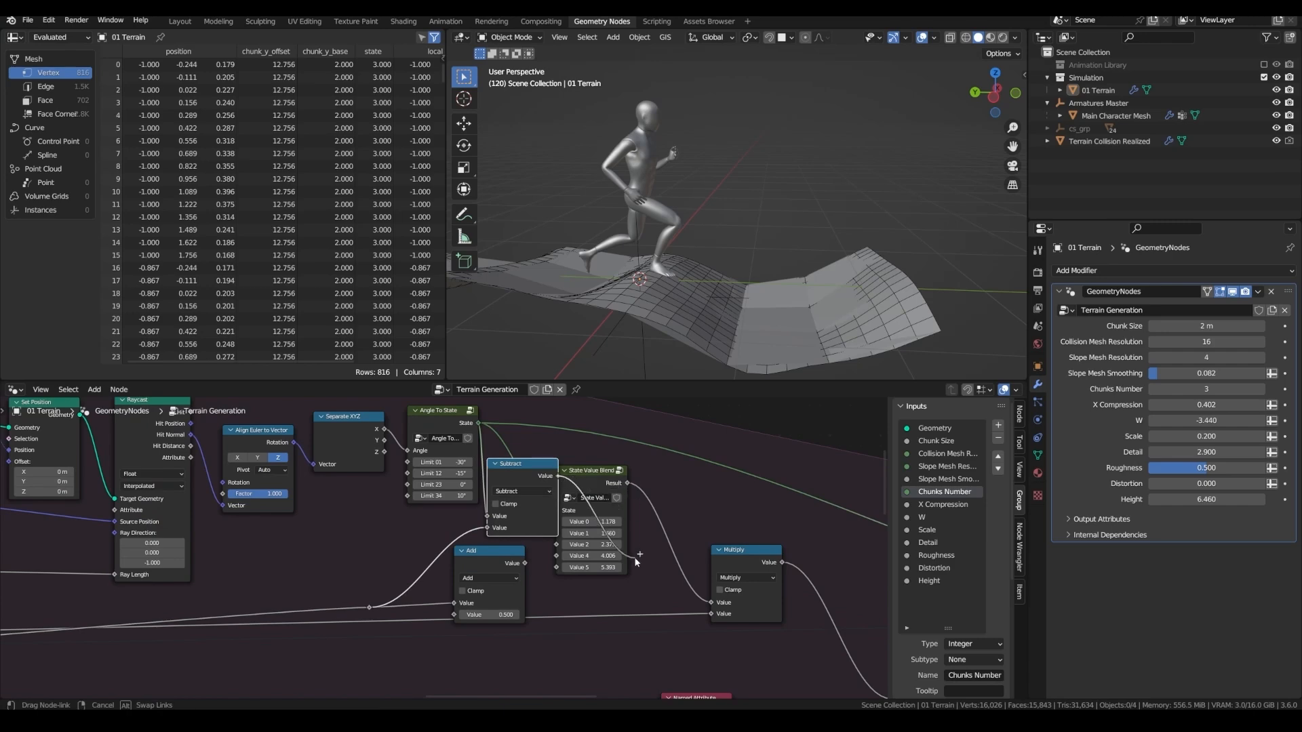
Multiply the subtracted state difference by 0.120 and feed the product into the Add node
drag(636, 561, 643, 557)
text(mult)
key(Return)
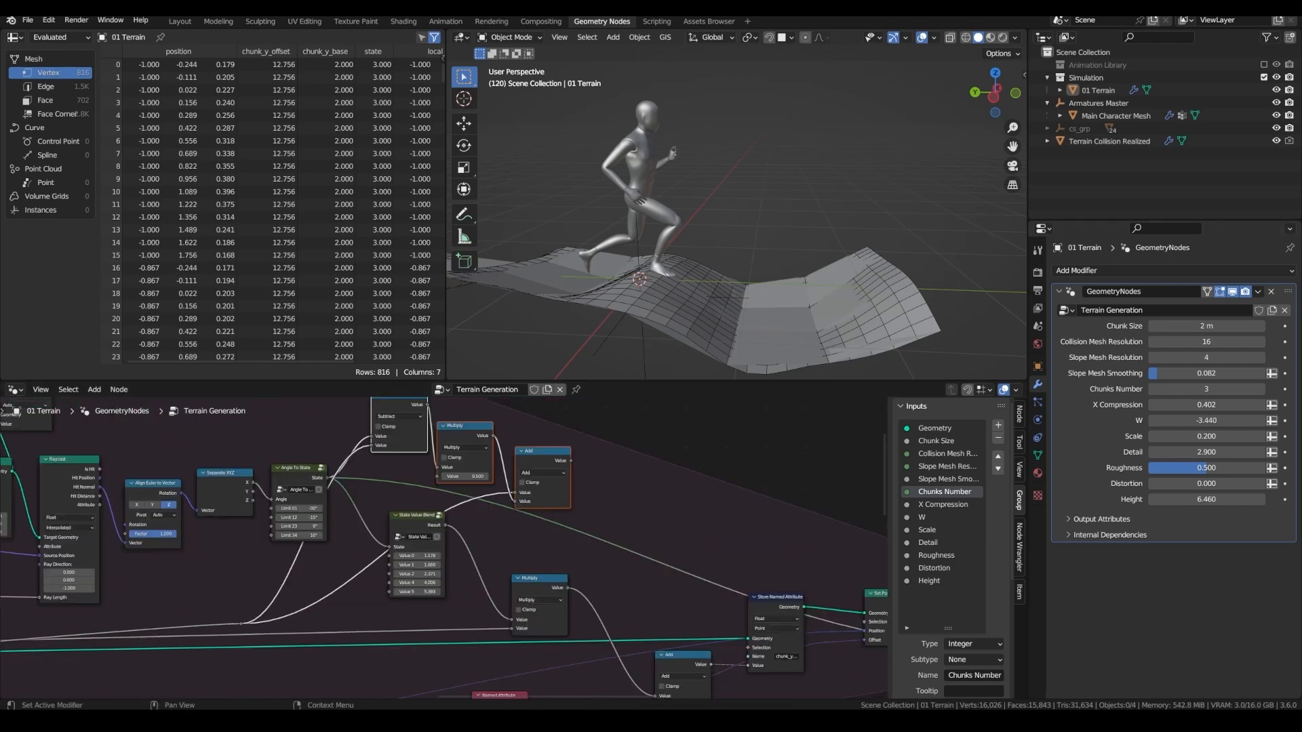
scroll(478, 486, up, 1)
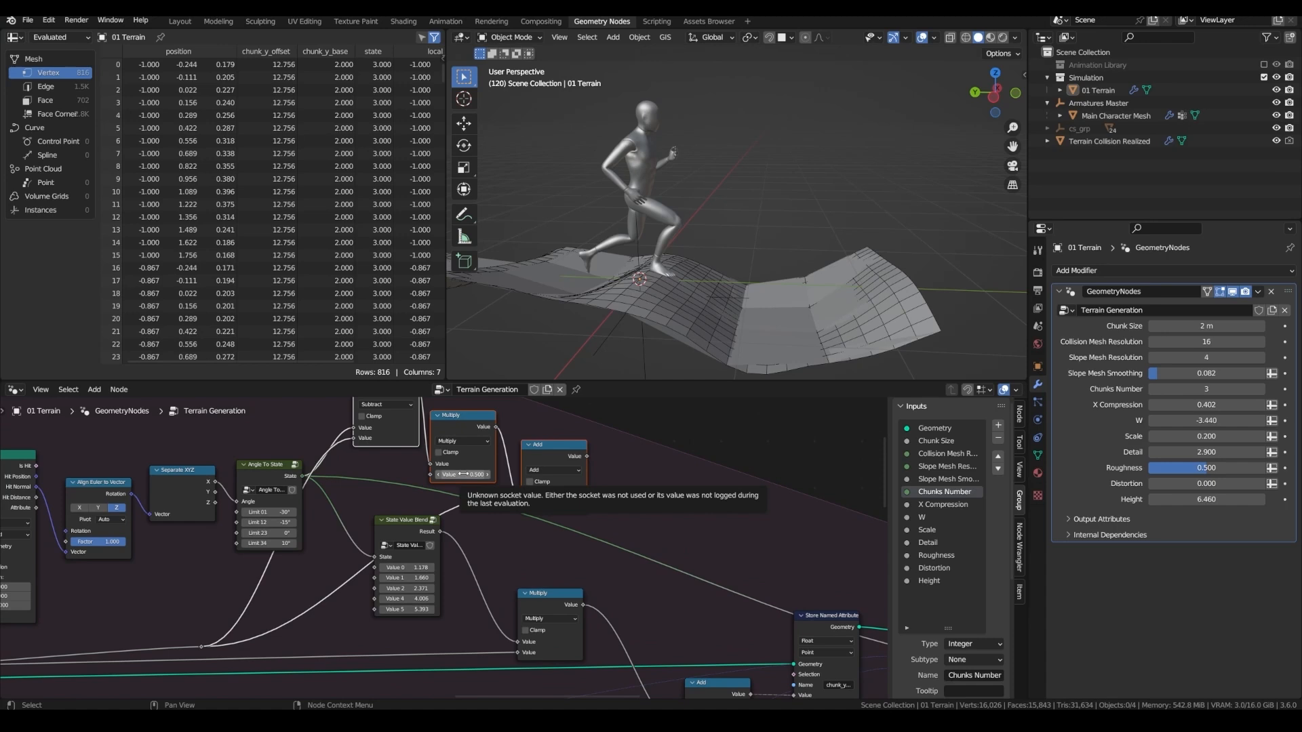
drag(453, 476, 488, 475)
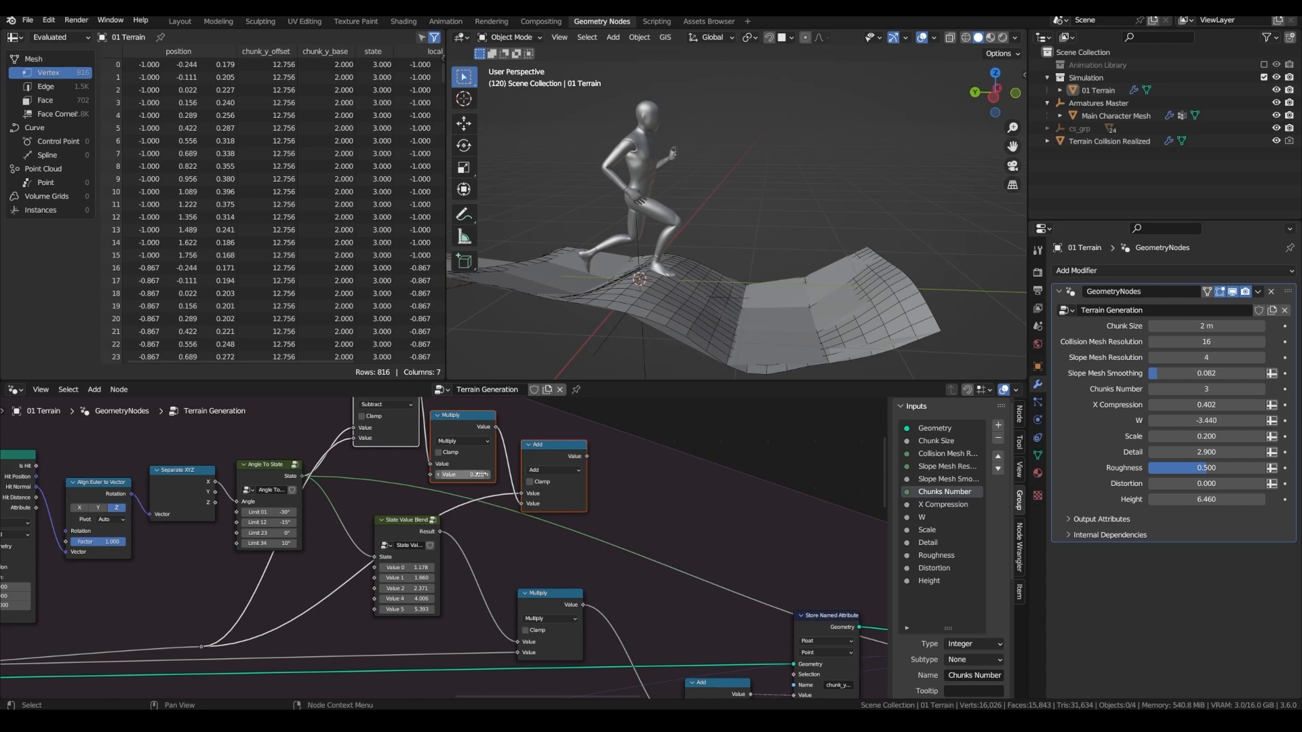
Connect the Add result to State Value Blend and the Simulation Output's State, and play the animation
drag(587, 456, 374, 557)
scroll(531, 534, down, 4)
middle_drag(532, 534, 279, 510)
drag(321, 453, 674, 610)
key(space)
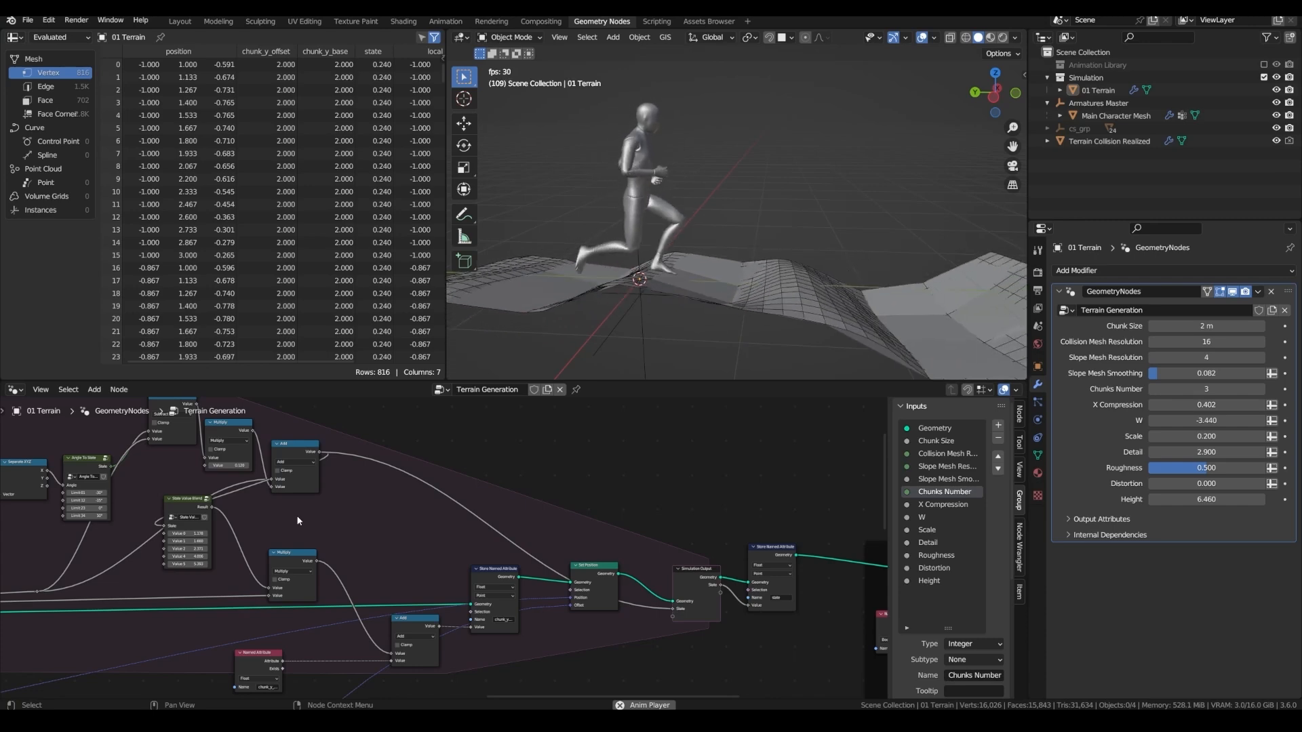
Put a reroute on the Add node's output and combine the Subtract, Multiply and Add nodes into a node group
shift+right_drag(609, 514, 600, 531)
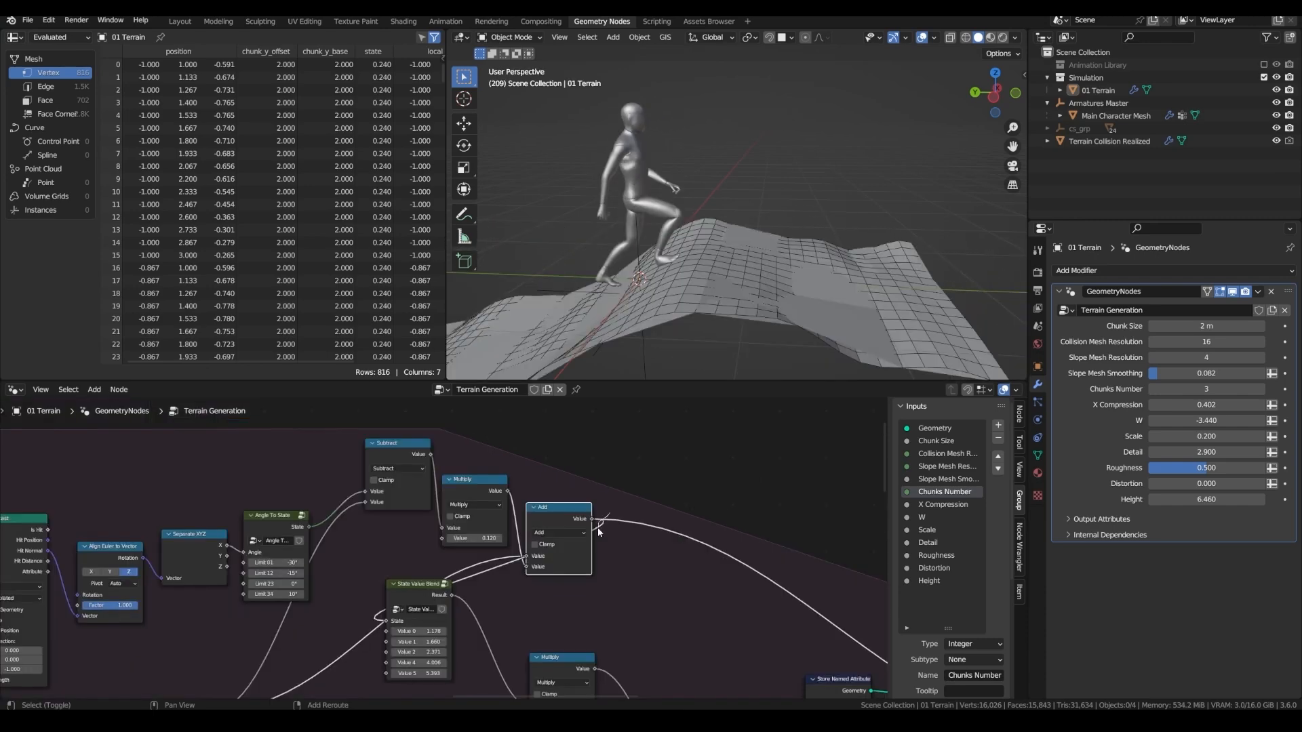
drag(352, 427, 592, 545)
ctrl+scroll(592, 545, up, 2)
key(ctrl+g)
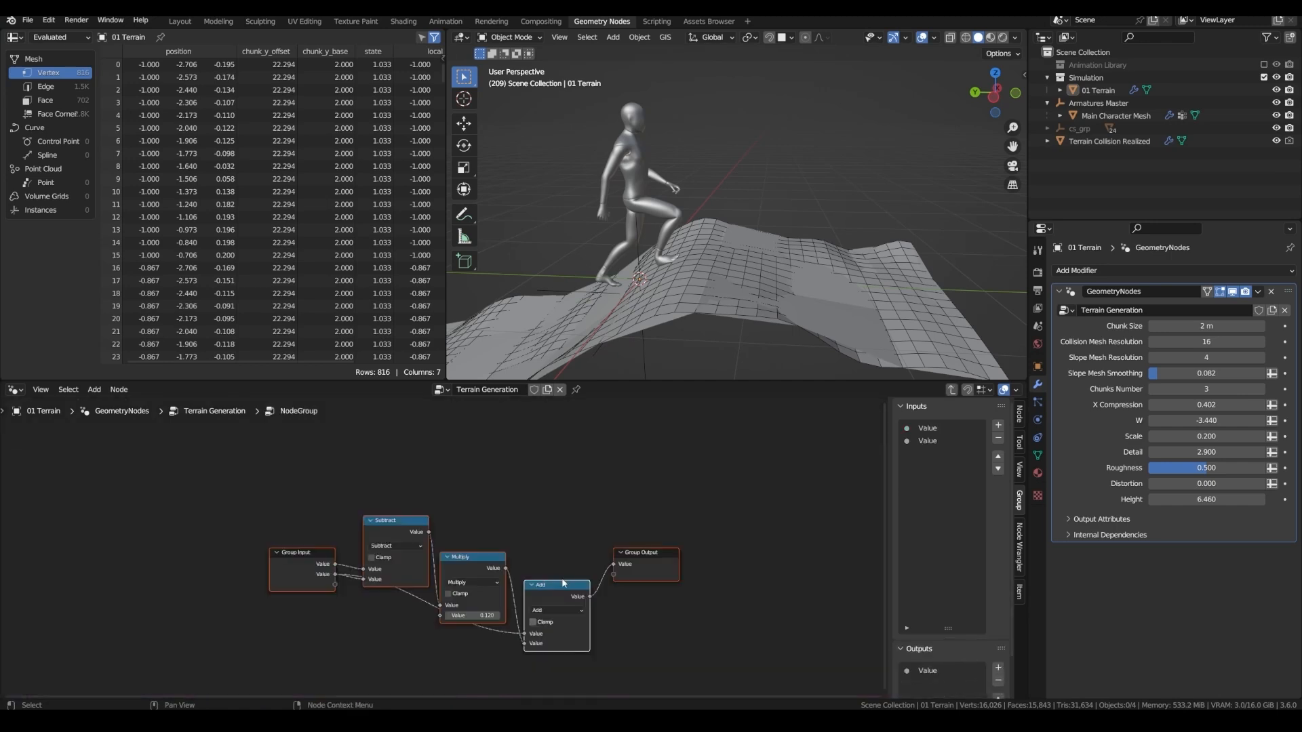
Rename the group's target input Target, move it below Value, and expose the Multiply factor as an input named Attack
double_click(935, 428)
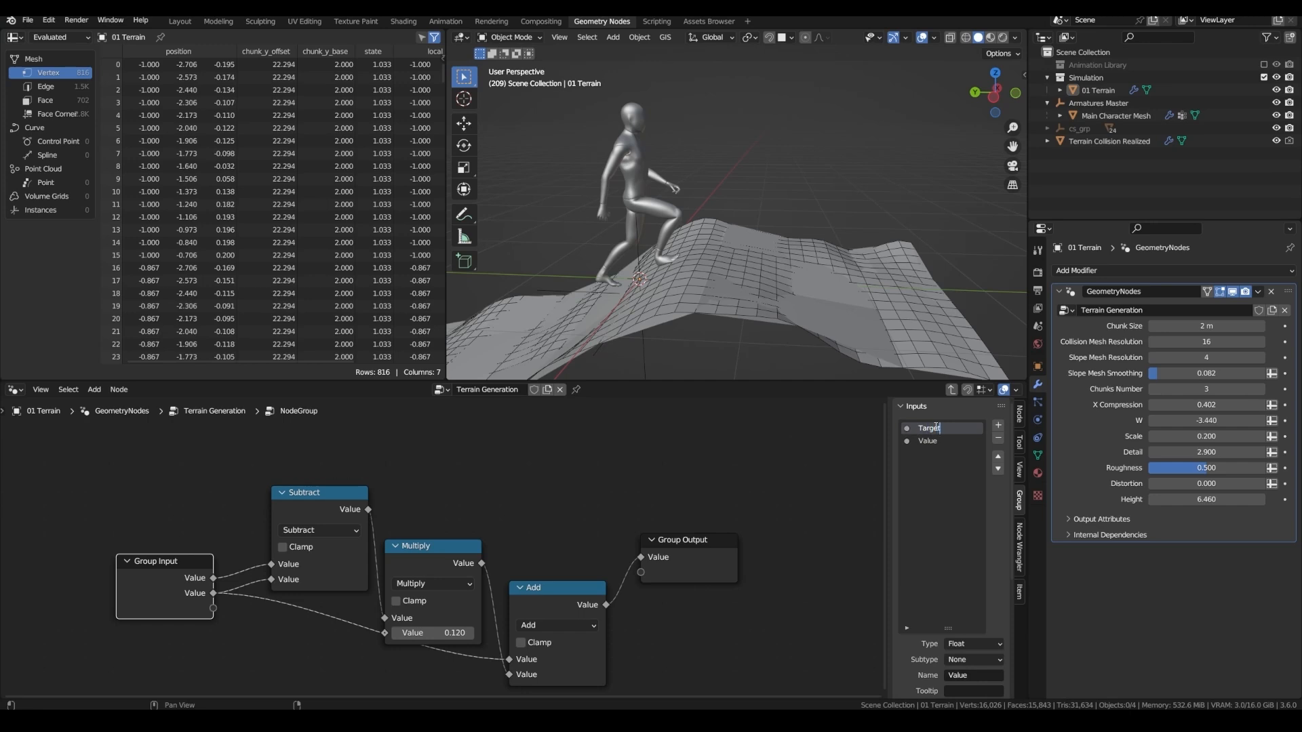
click(998, 456)
drag(213, 608, 390, 632)
click(933, 454)
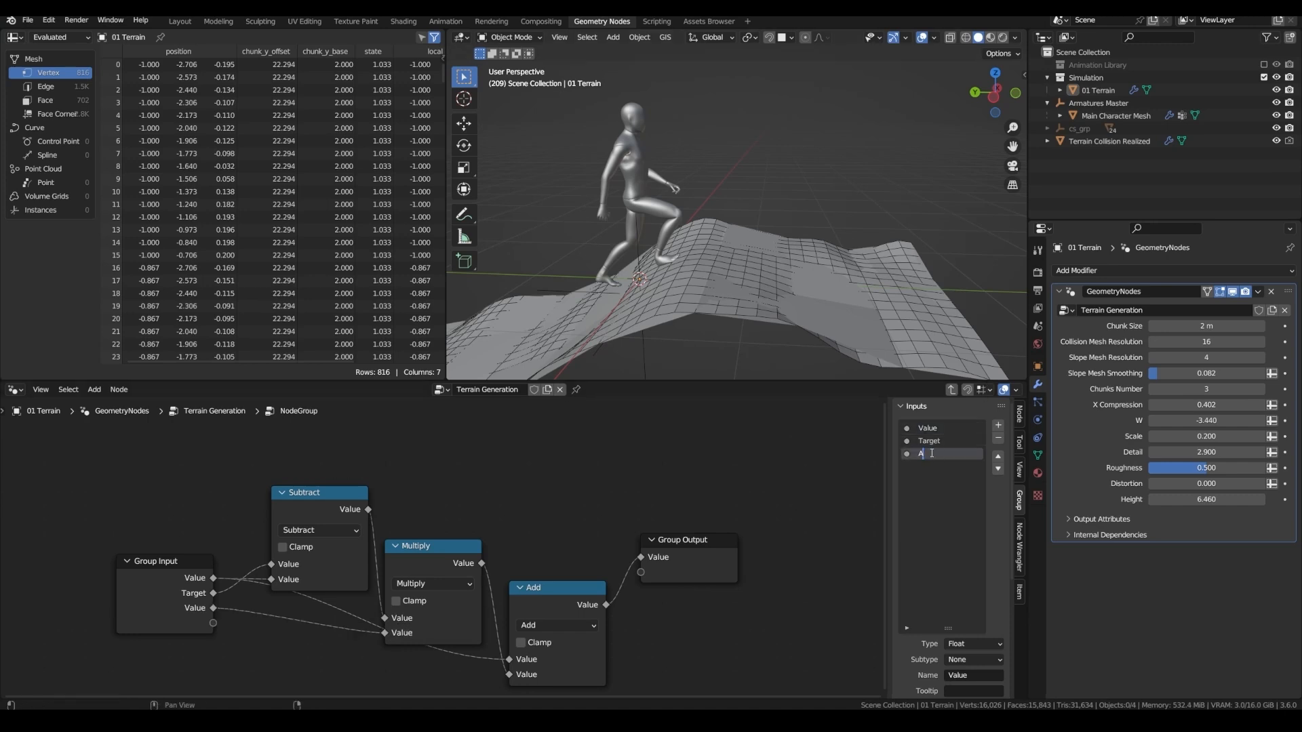
key(Return)
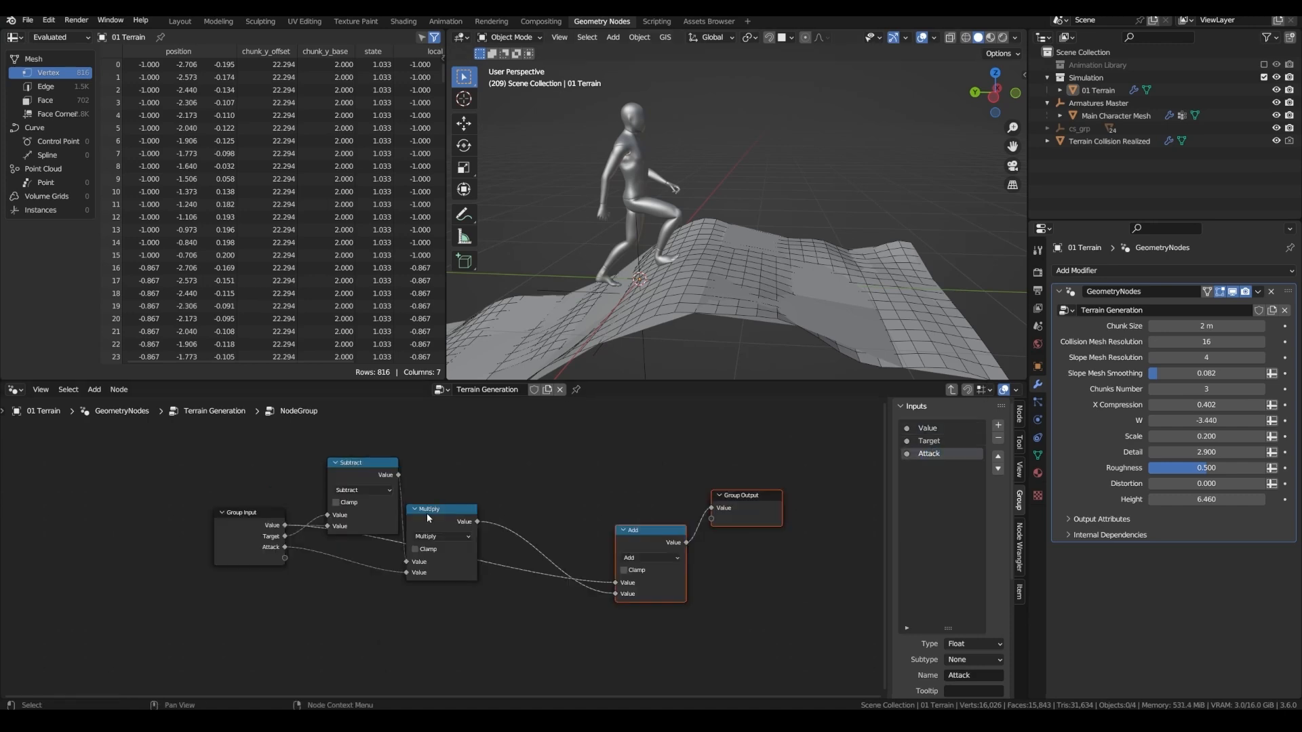
Duplicate the Multiply node with its input links below the original and expose the copy's factor as a group input named Release
drag(427, 507, 479, 481)
drag(274, 513, 273, 501)
drag(521, 491, 524, 494)
key(ctrl+shift+d)
click(530, 590)
drag(284, 548, 471, 637)
double_click(939, 465)
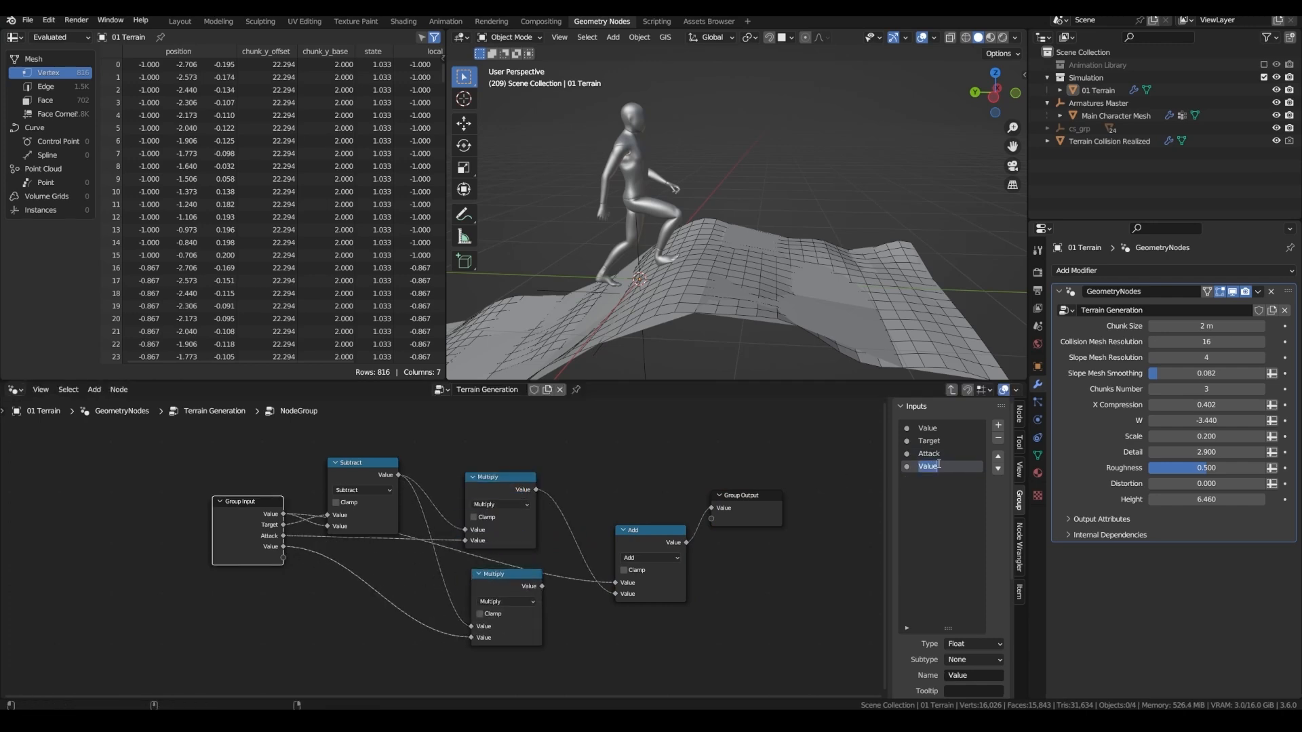
Add a Float Greater Than compare node that tests the group's Value input against Target
drag(367, 522, 369, 498)
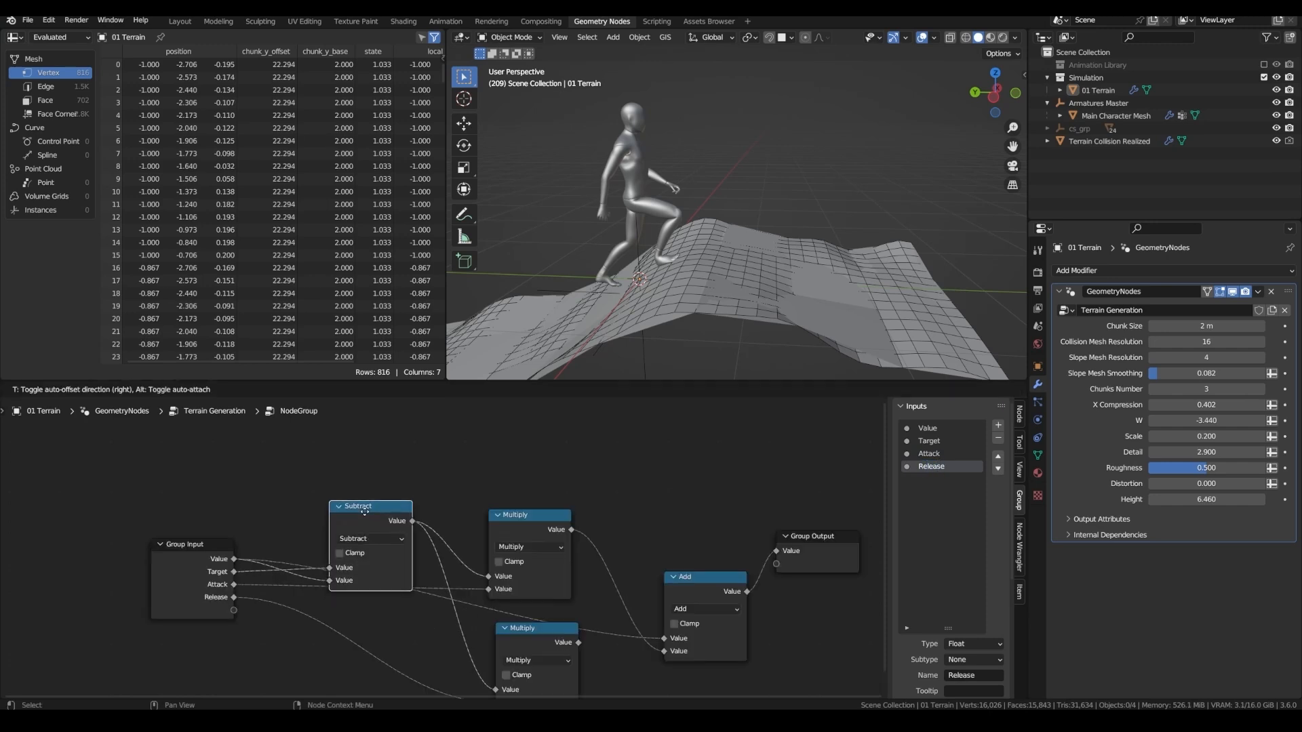
drag(231, 559, 236, 561)
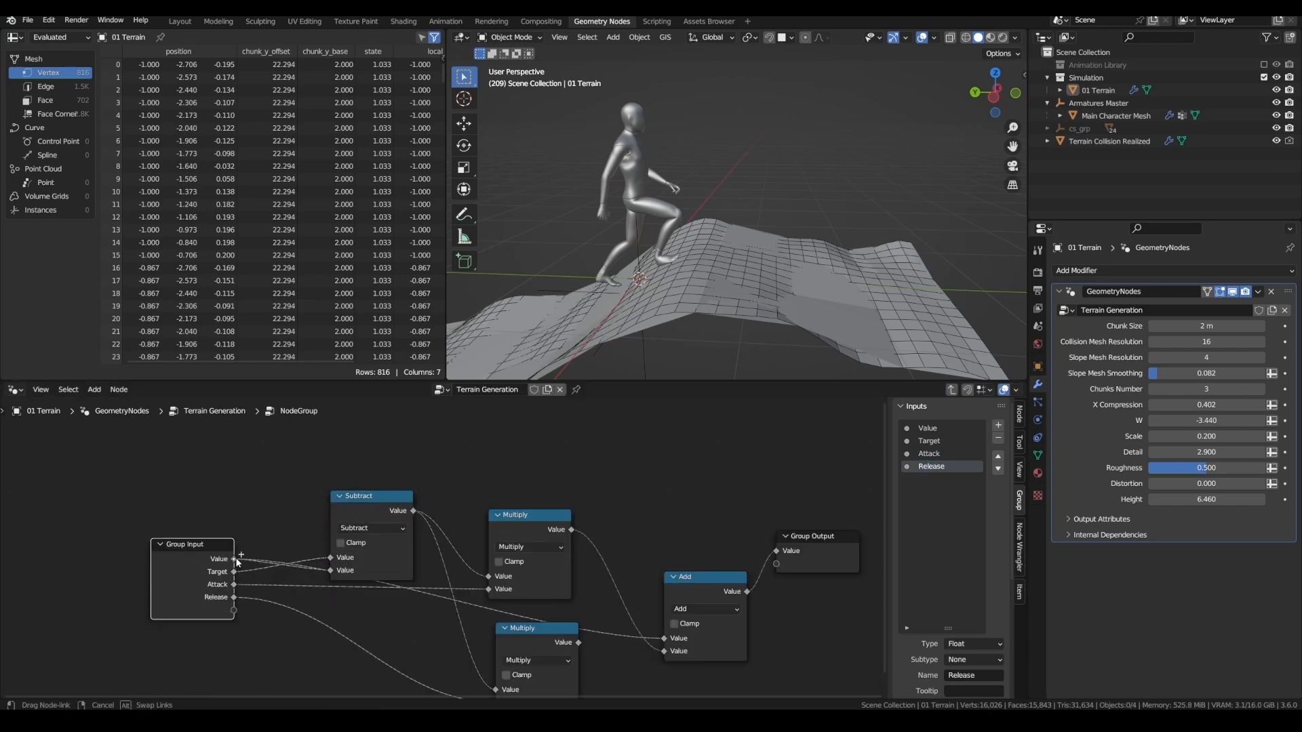
drag(335, 441, 336, 441)
text(grea)
click(386, 458)
click(388, 427)
drag(333, 480, 335, 475)
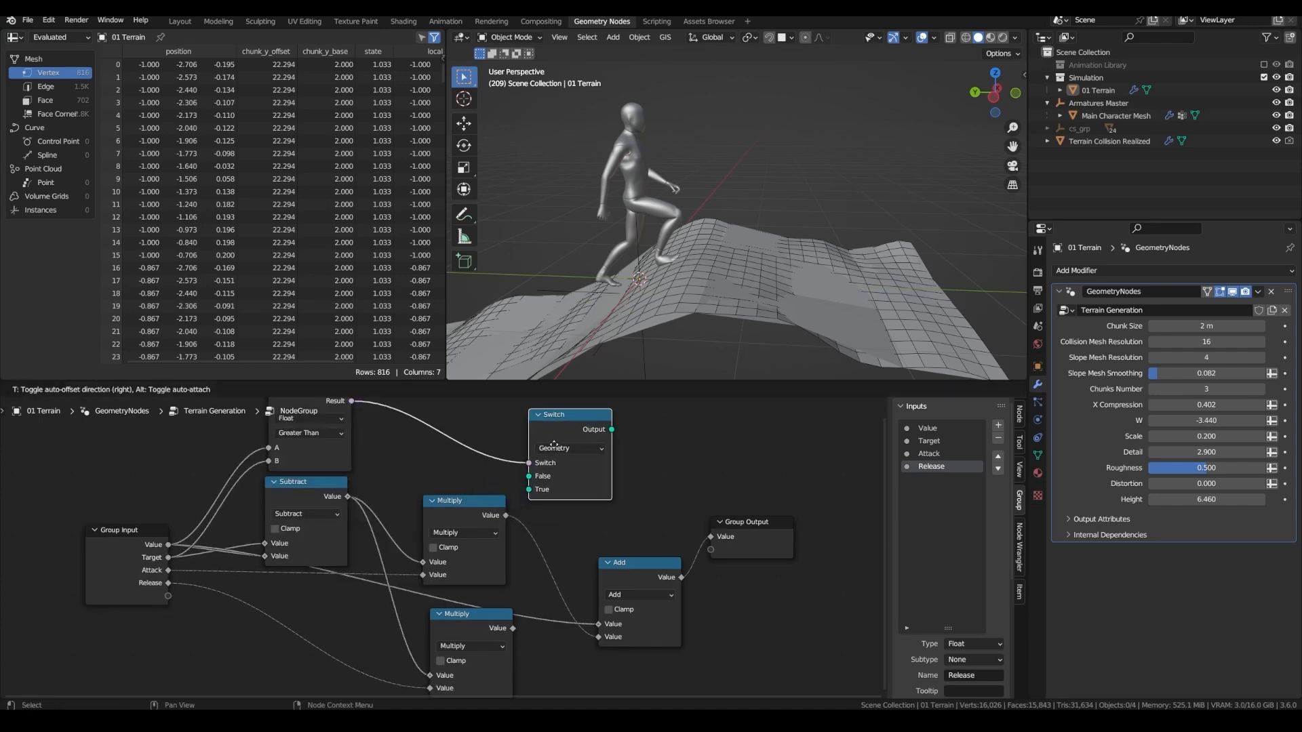
Set the Switch node driven by the comparison to Float, feeding the Release Multiply into True and the Attack Multiply into False
click(556, 448)
click(567, 459)
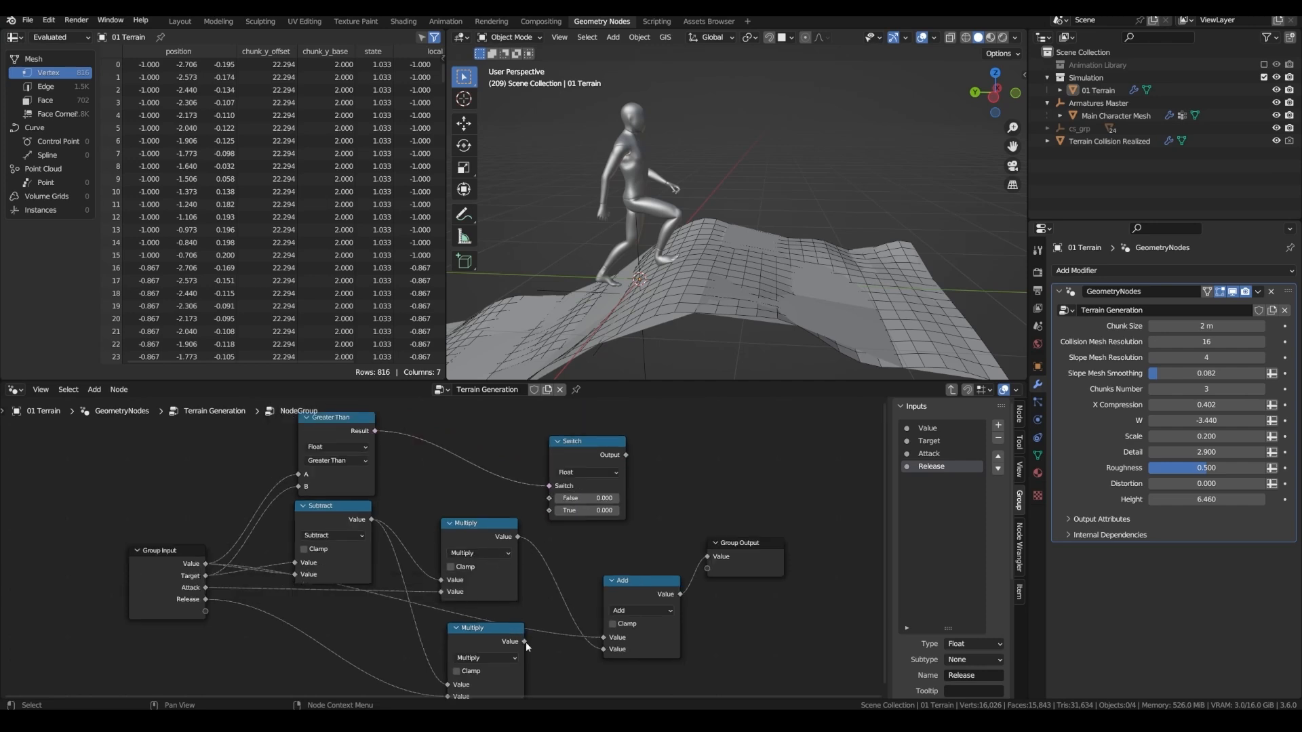
drag(524, 641, 544, 633)
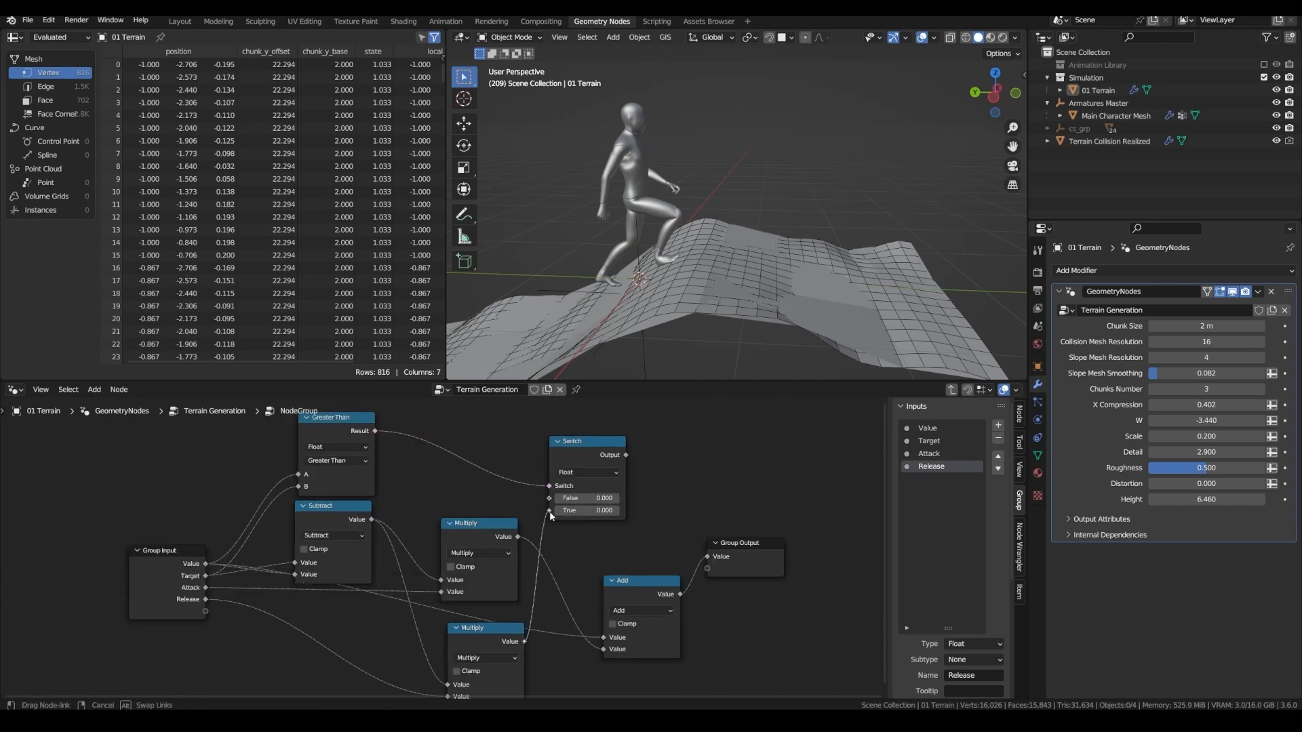
drag(551, 516, 540, 514)
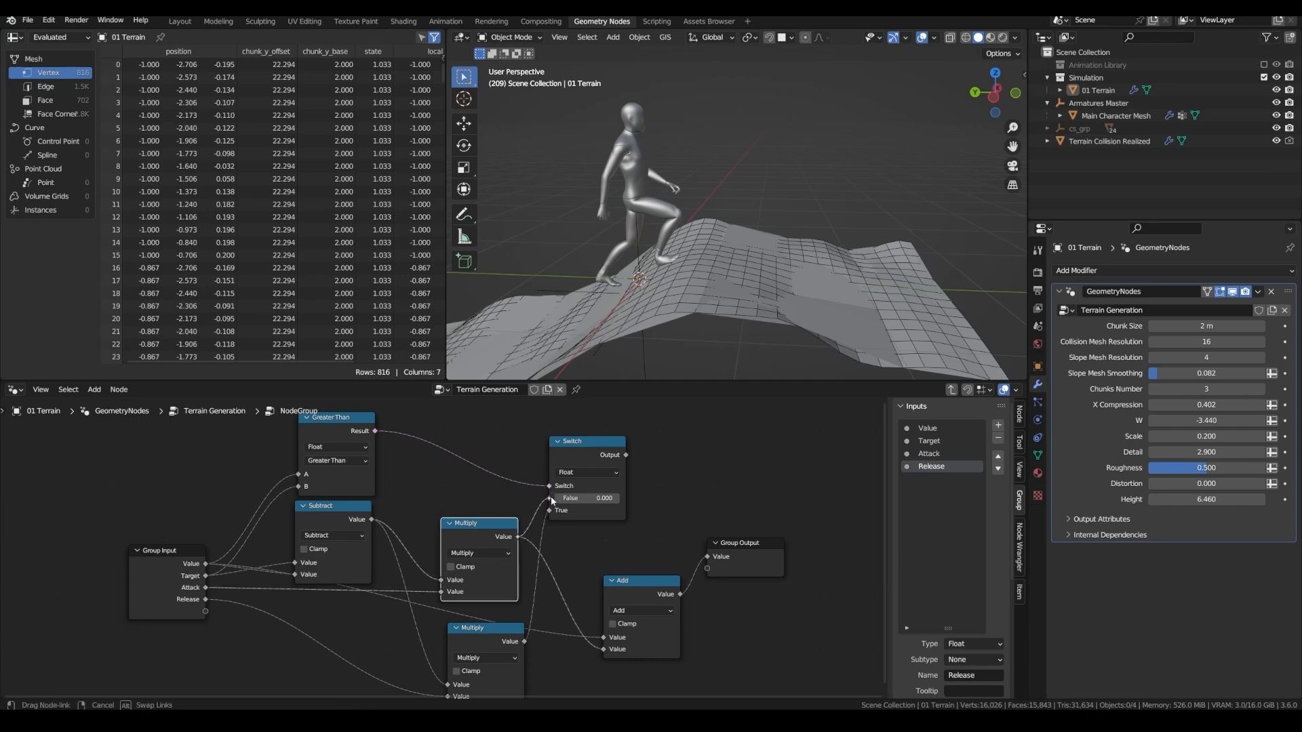
drag(551, 500, 550, 499)
Connect the Switch output to the Add node's second value and tidy the node layout inside the group
drag(626, 455, 659, 522)
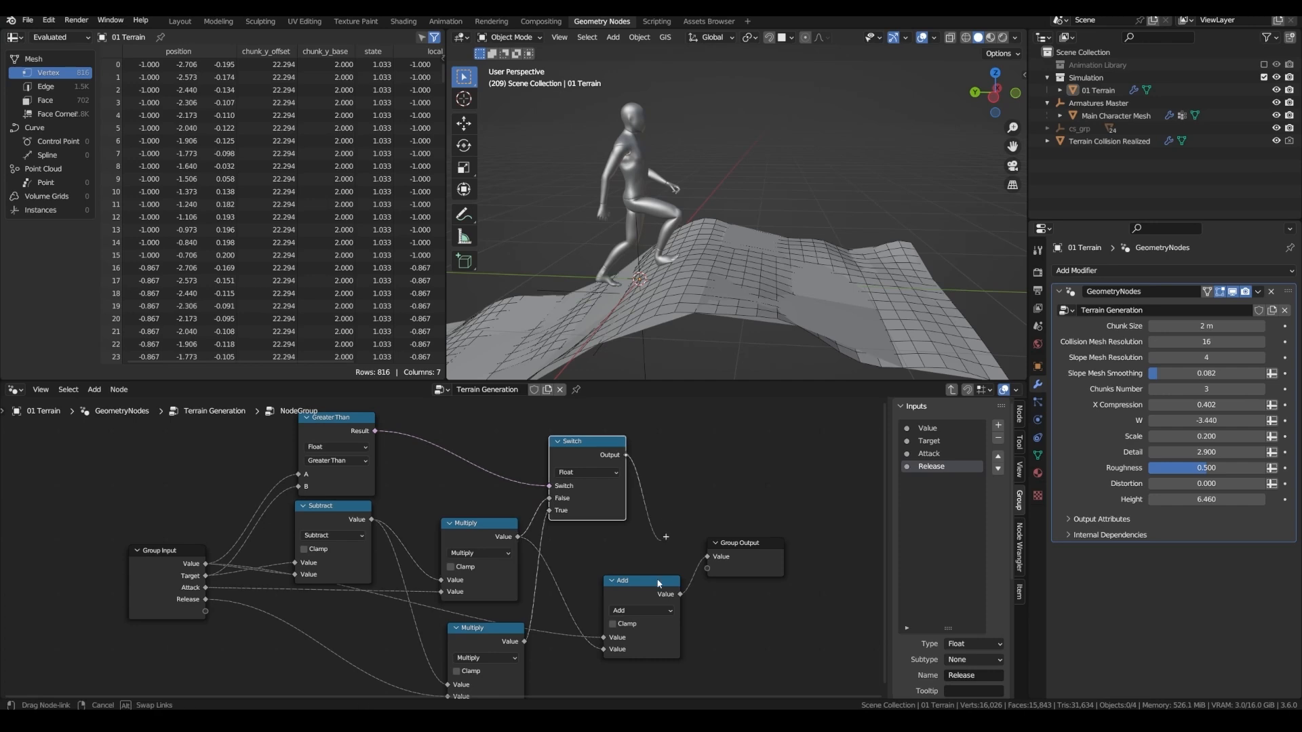
drag(604, 648, 605, 650)
middle_drag(671, 604, 413, 575)
scroll(414, 575, down, 2)
drag(508, 628, 481, 497)
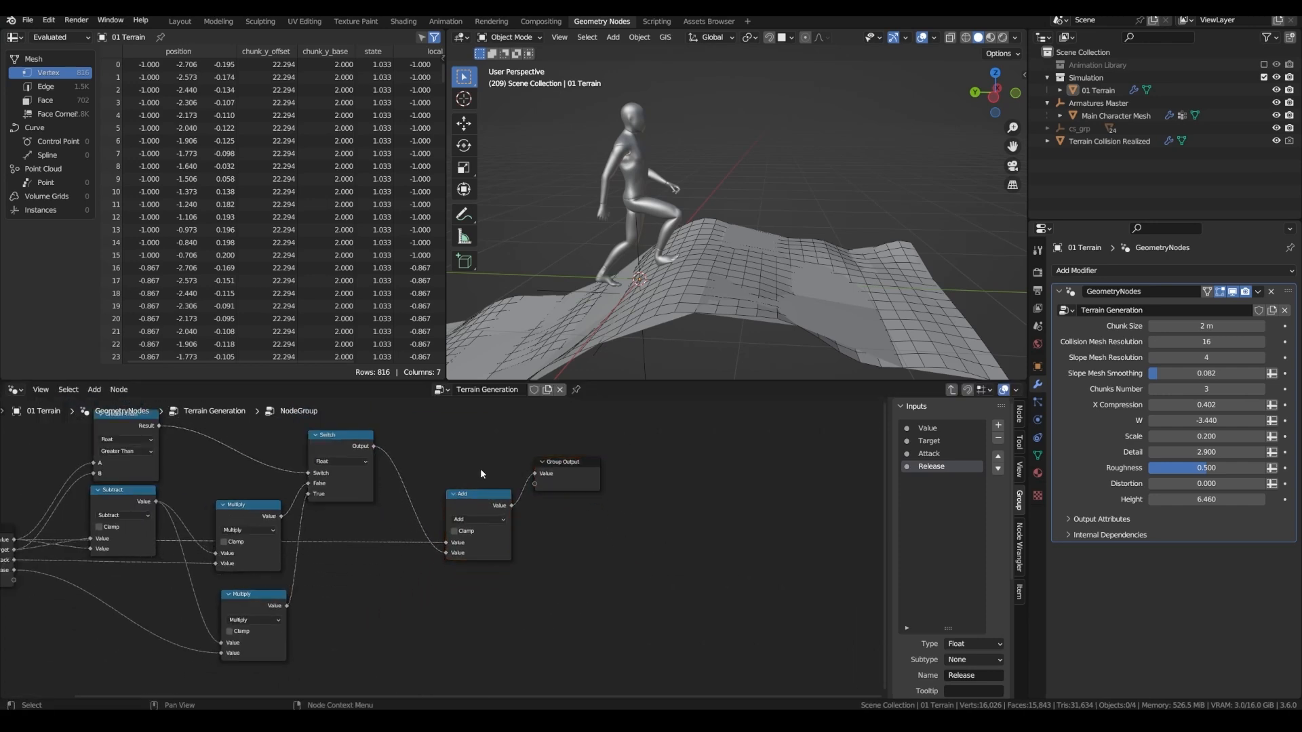
scroll(418, 475, up, 1)
drag(318, 445, 339, 474)
Leave the node group, save the file and rename the group Attack / Release
key(Tab)
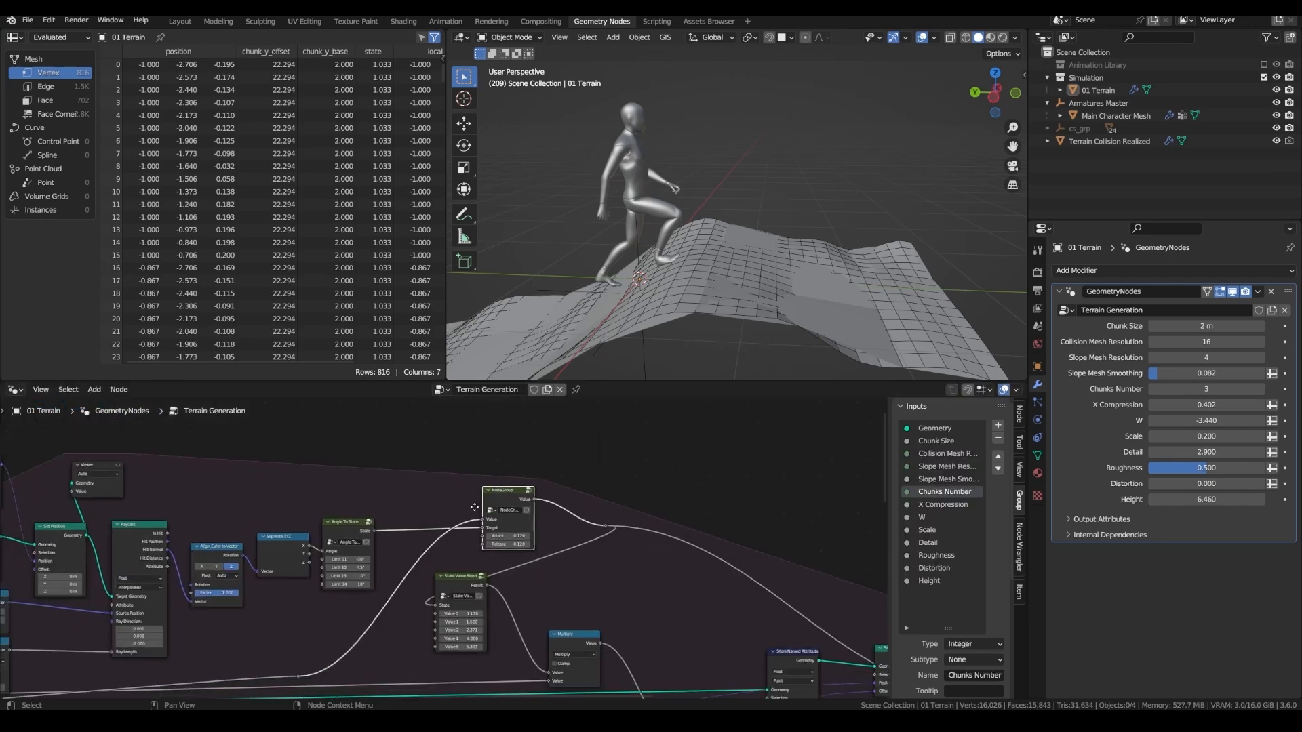
key(ctrl+s)
scroll(510, 499, up, 3)
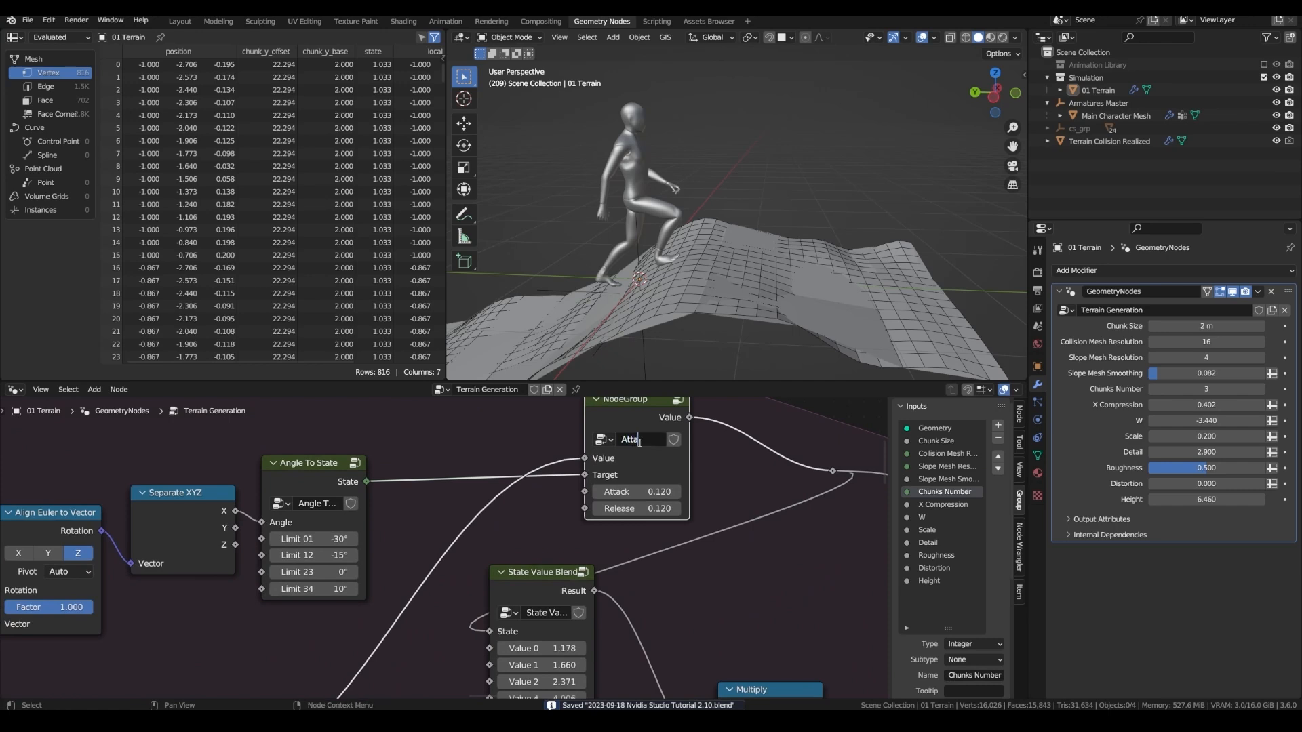
text(Rel)
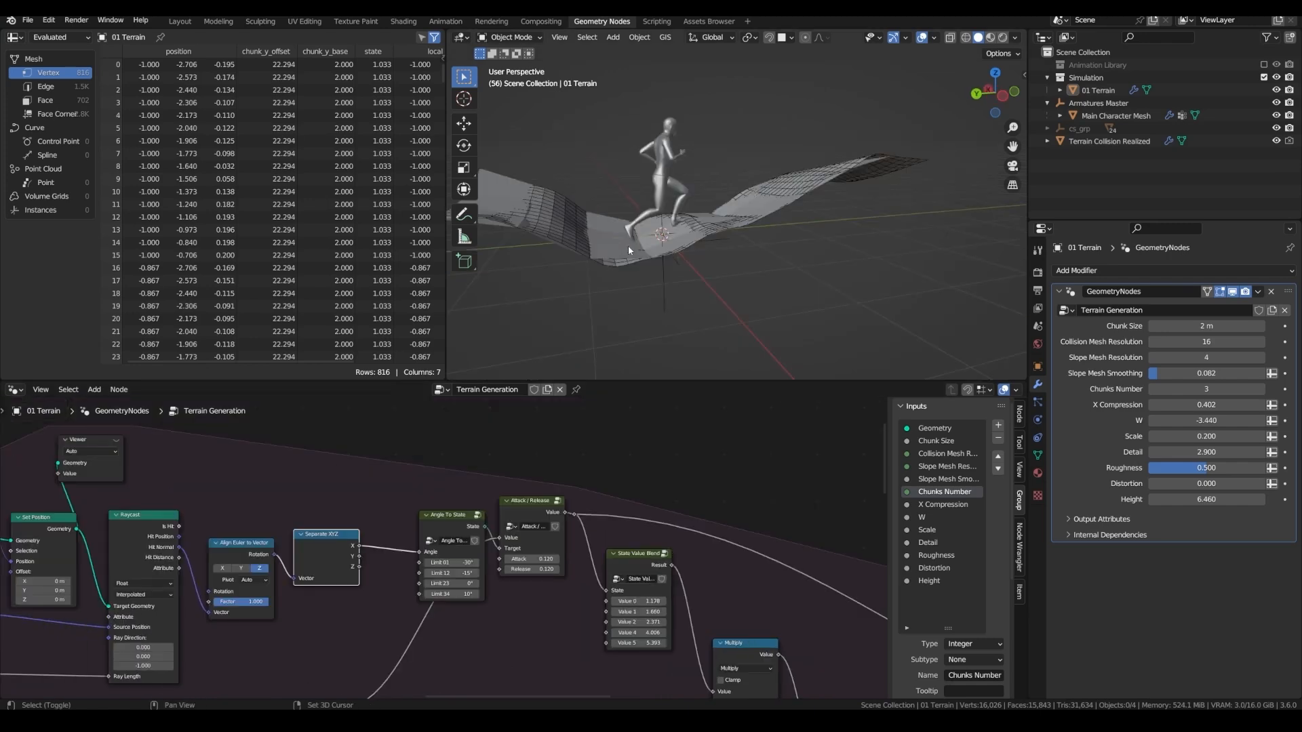
Insert a copy of Attack / Release between Separate XYZ and Angle To State, with Separate XYZ's X feeding its Target
shift+middle_drag(628, 251, 689, 252)
scroll(605, 276, up, 2)
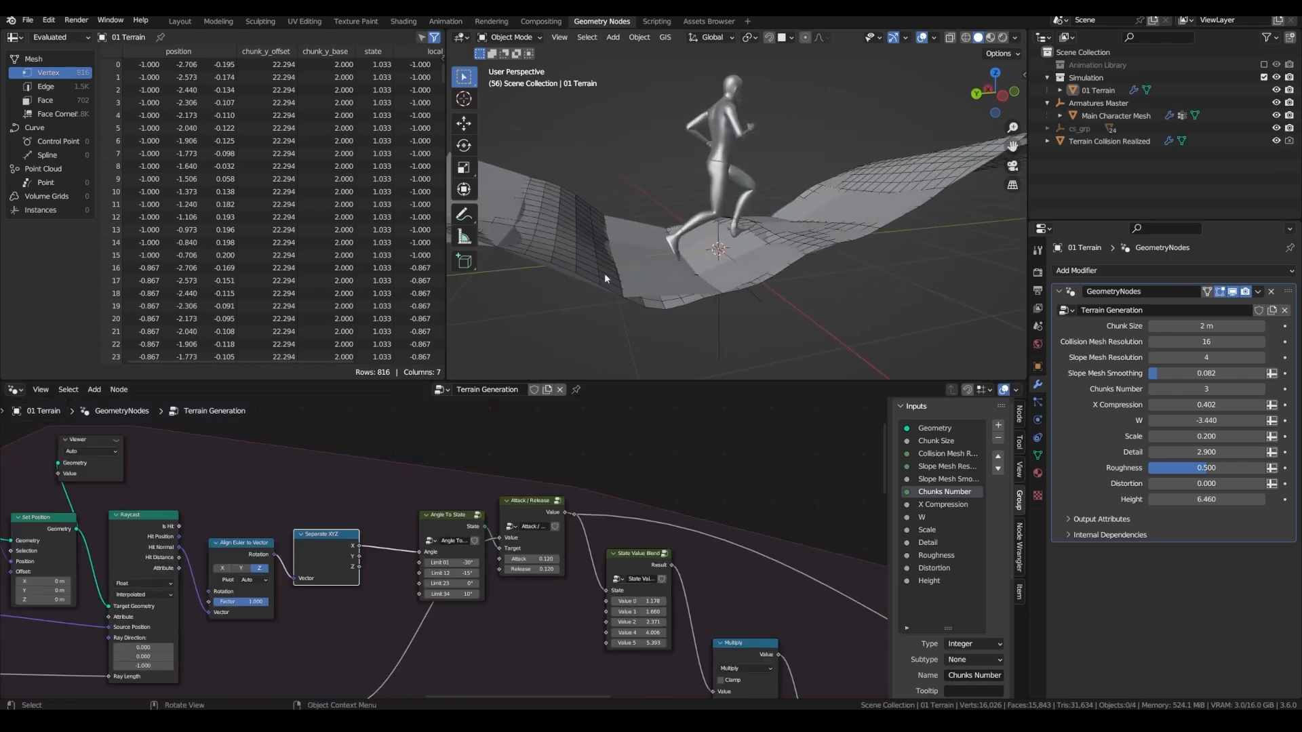
click(655, 274)
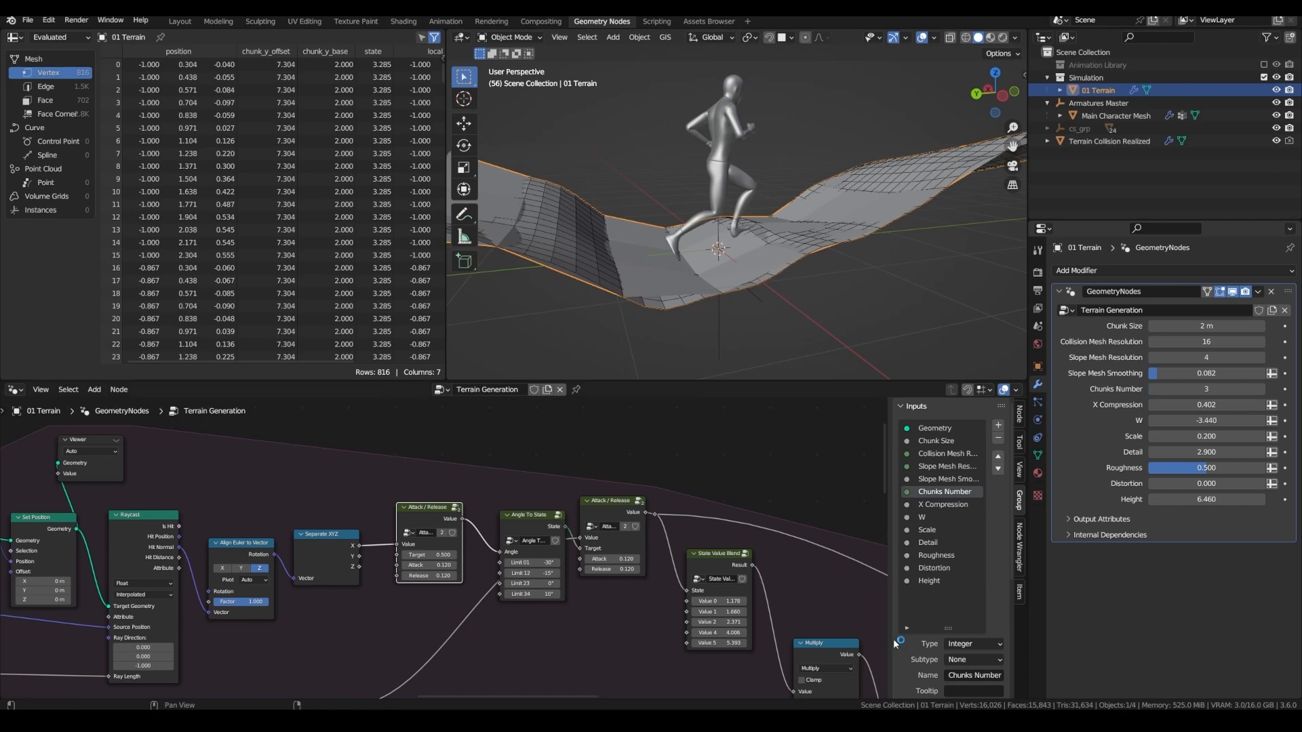
scroll(800, 651, down, 3)
scroll(536, 569, up, 5)
drag(567, 497, 567, 510)
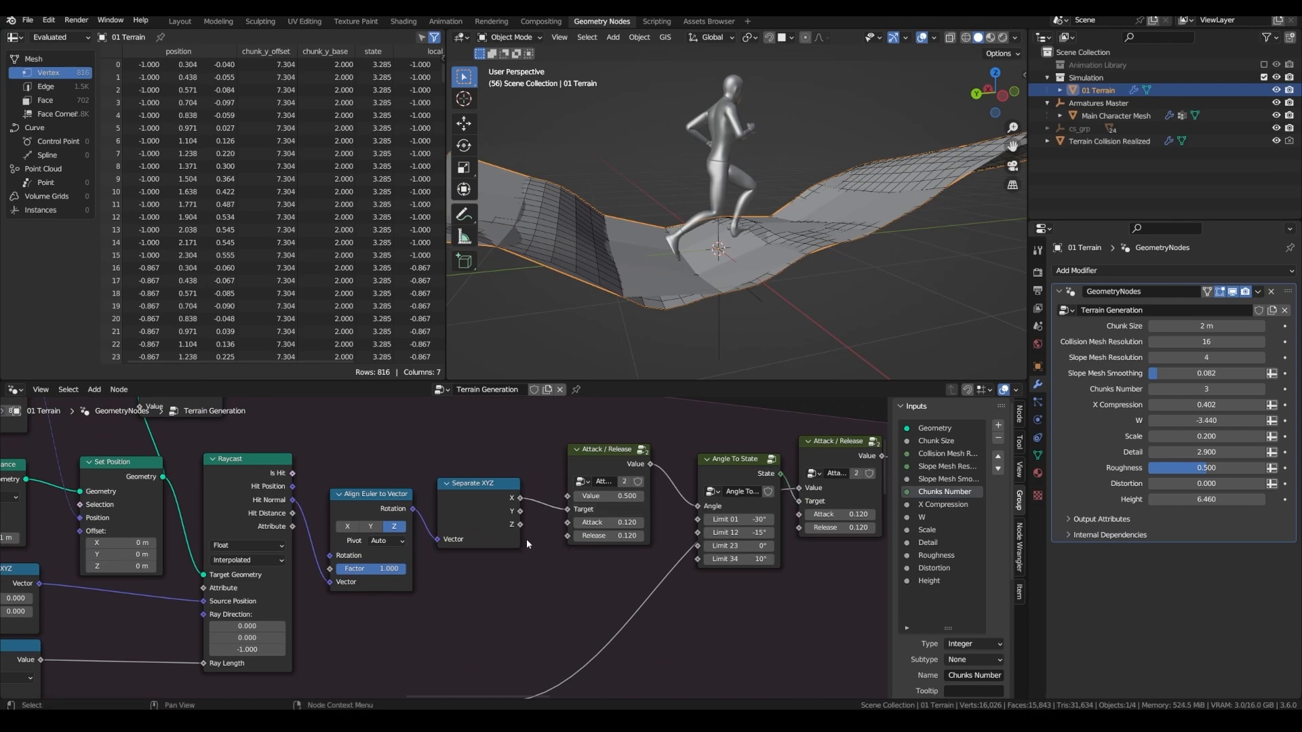
Connect a new Simulation Input state to the Value input of the first Attack / Release node
scroll(527, 544, down, 4)
middle_drag(41, 656, 299, 509)
drag(154, 565, 644, 512)
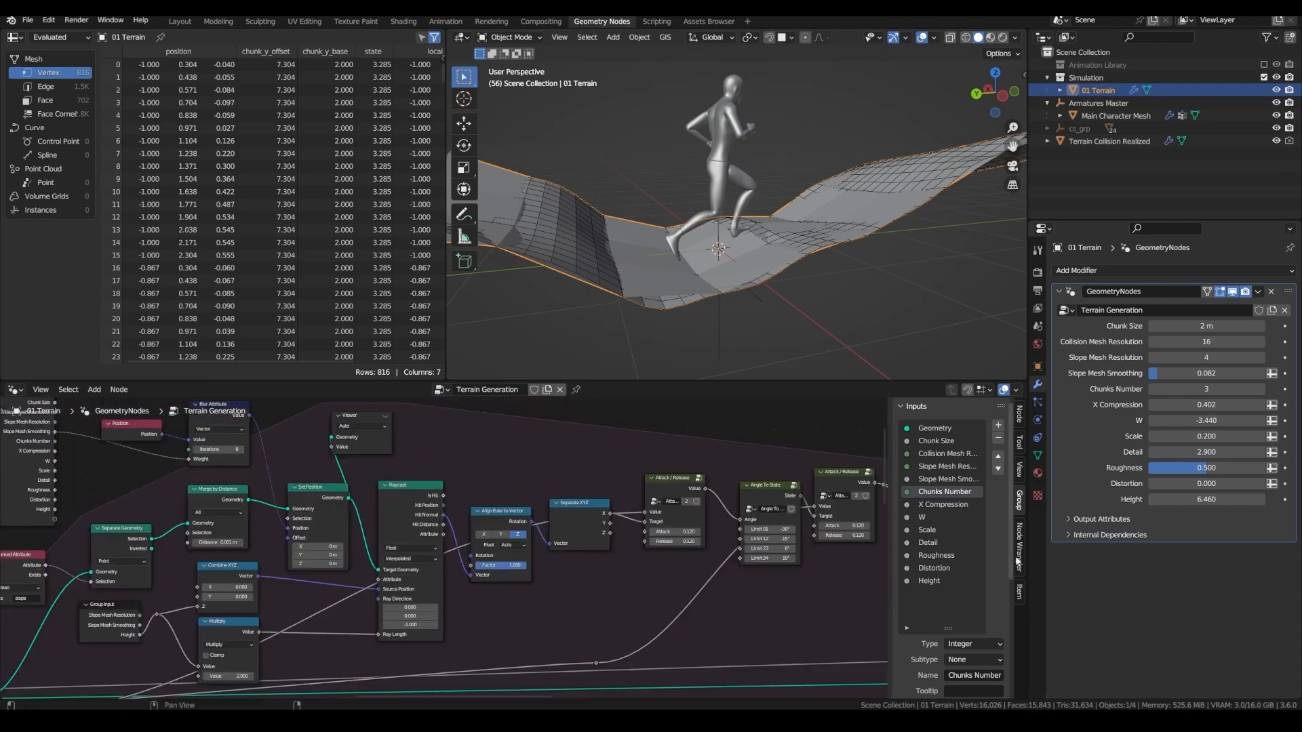
Rename the new simulation state Angle and keep its attribute domain on Point
click(1019, 424)
click(928, 481)
scroll(642, 540, down, 4)
middle_drag(642, 540, 677, 488)
click(169, 589)
double_click(939, 640)
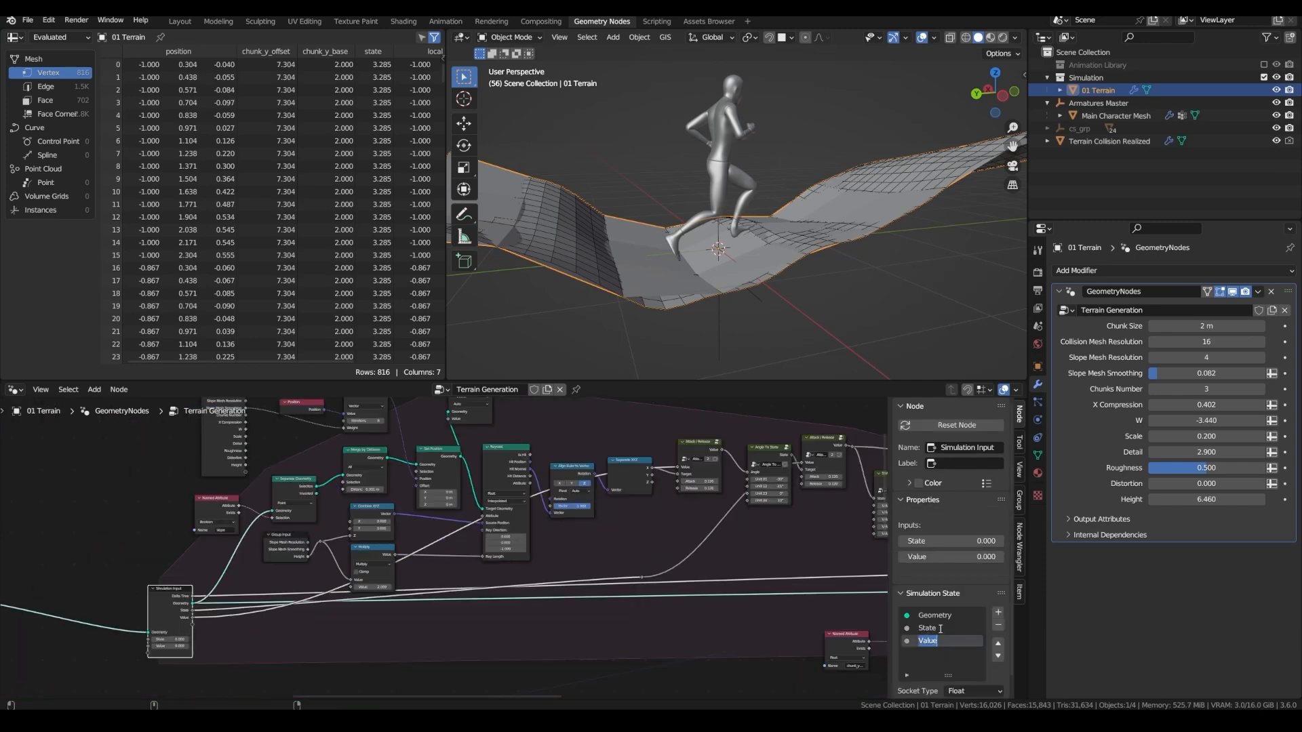
text(Angle)
key(Return)
scroll(968, 690, down, 1)
click(968, 691)
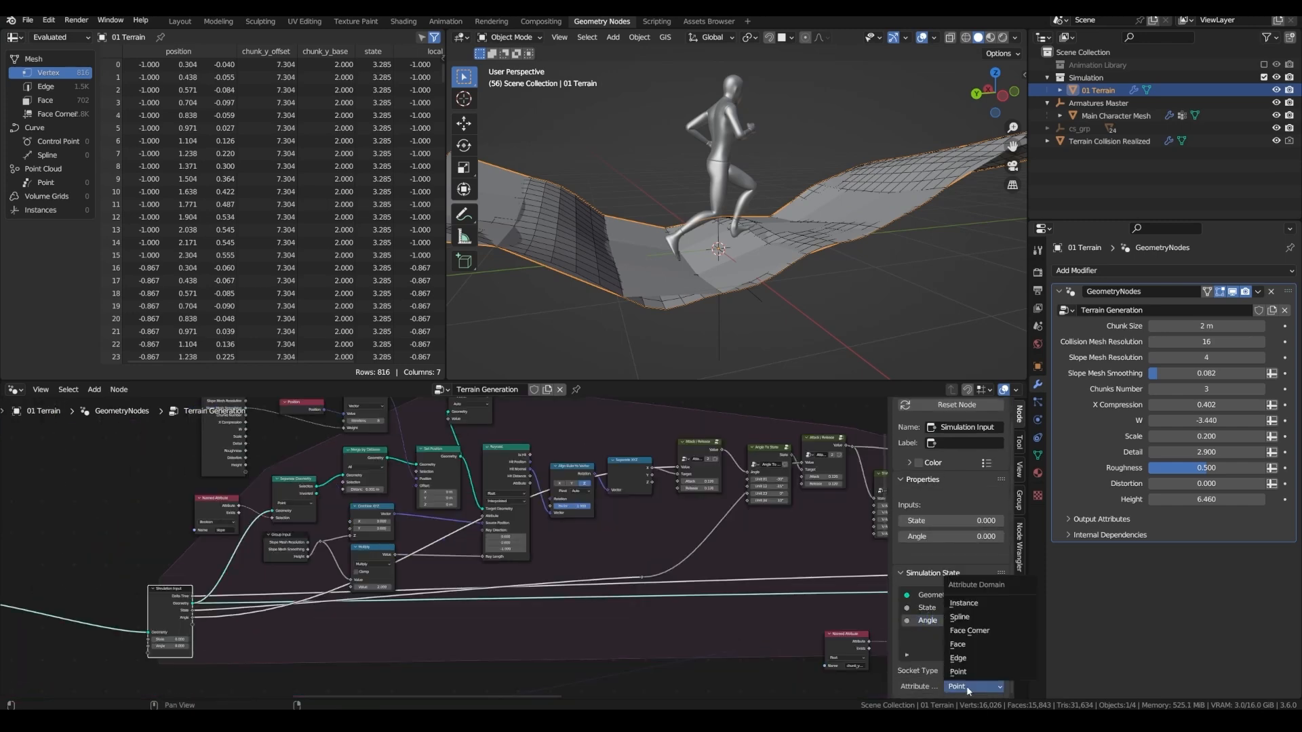
click(952, 670)
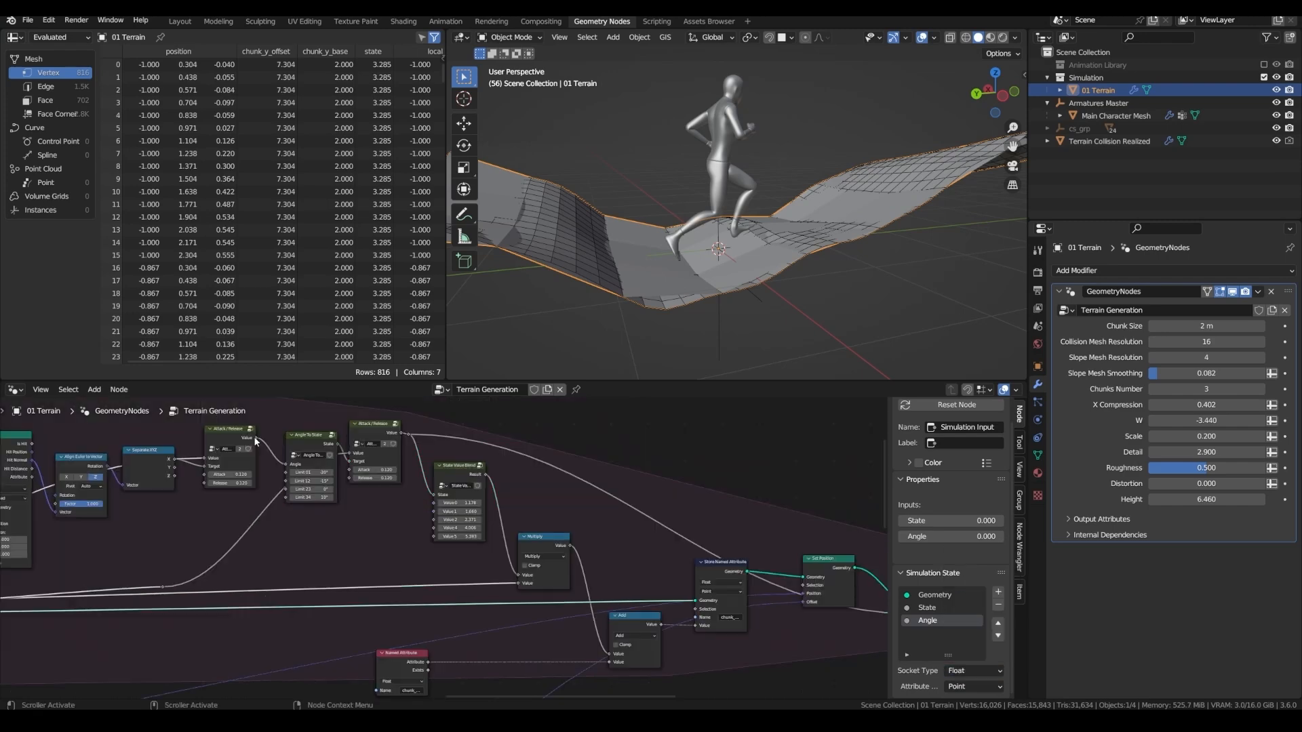
Connect the first Attack / Release output to the Simulation Output's Angle state and play the animation
drag(257, 439, 725, 624)
middle_drag(256, 501, 534, 523)
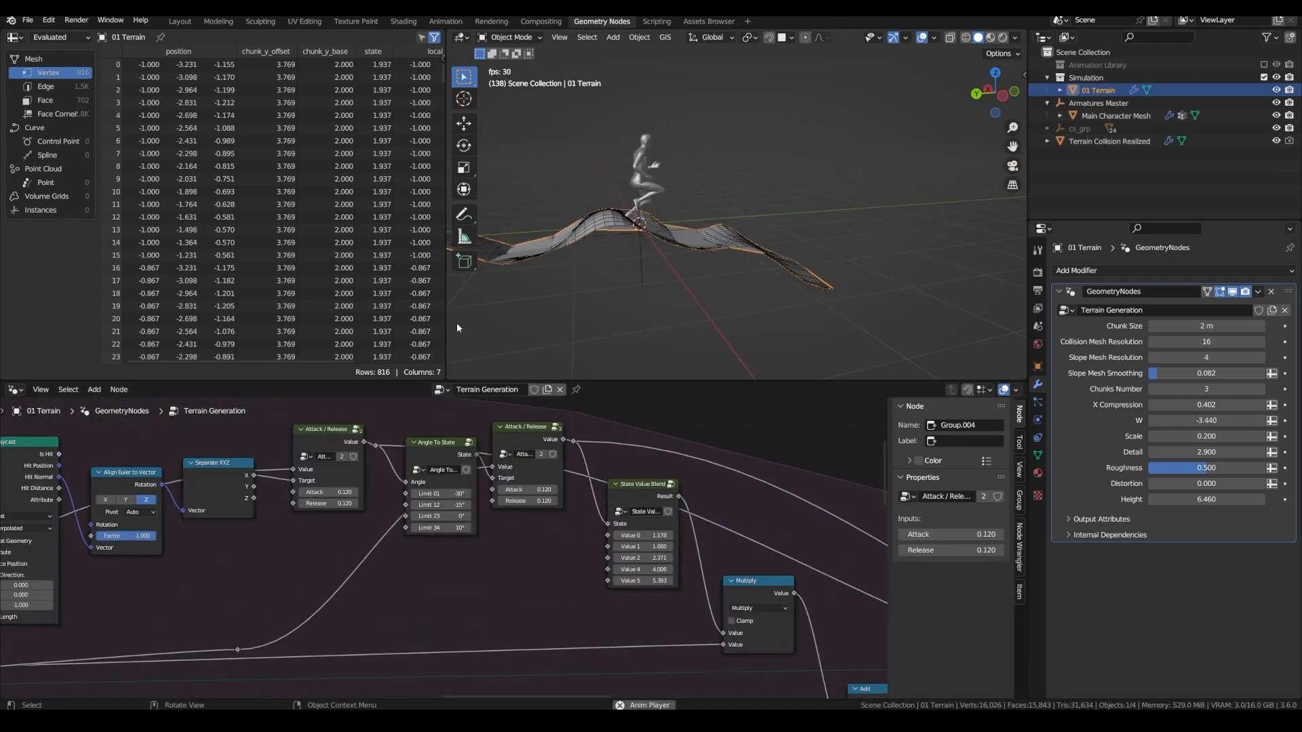
scroll(350, 508, up, 4)
scroll(344, 503, up, 1)
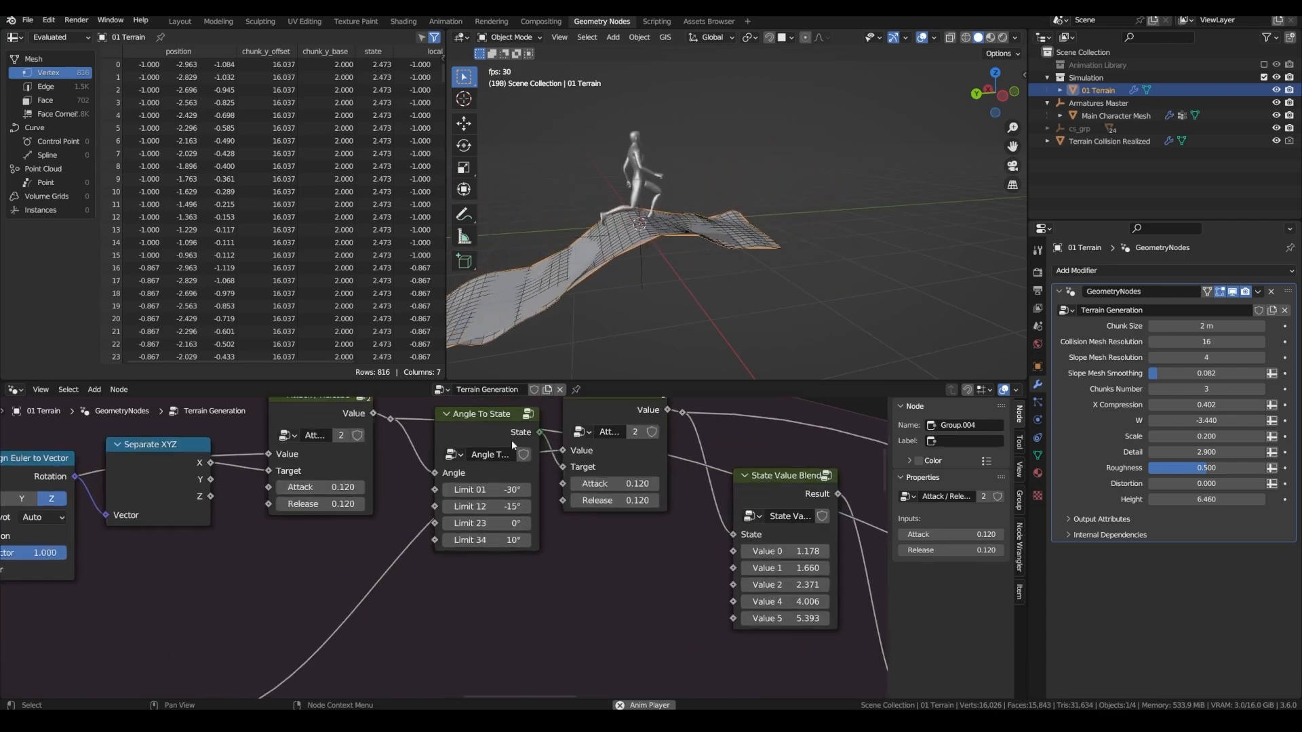
Set Attack and Release to 0.200 on the first Attack / Release node and 0.400 on the second, and save the file
middle_drag(575, 453, 578, 527)
click(592, 474)
scroll(592, 474, down, 2)
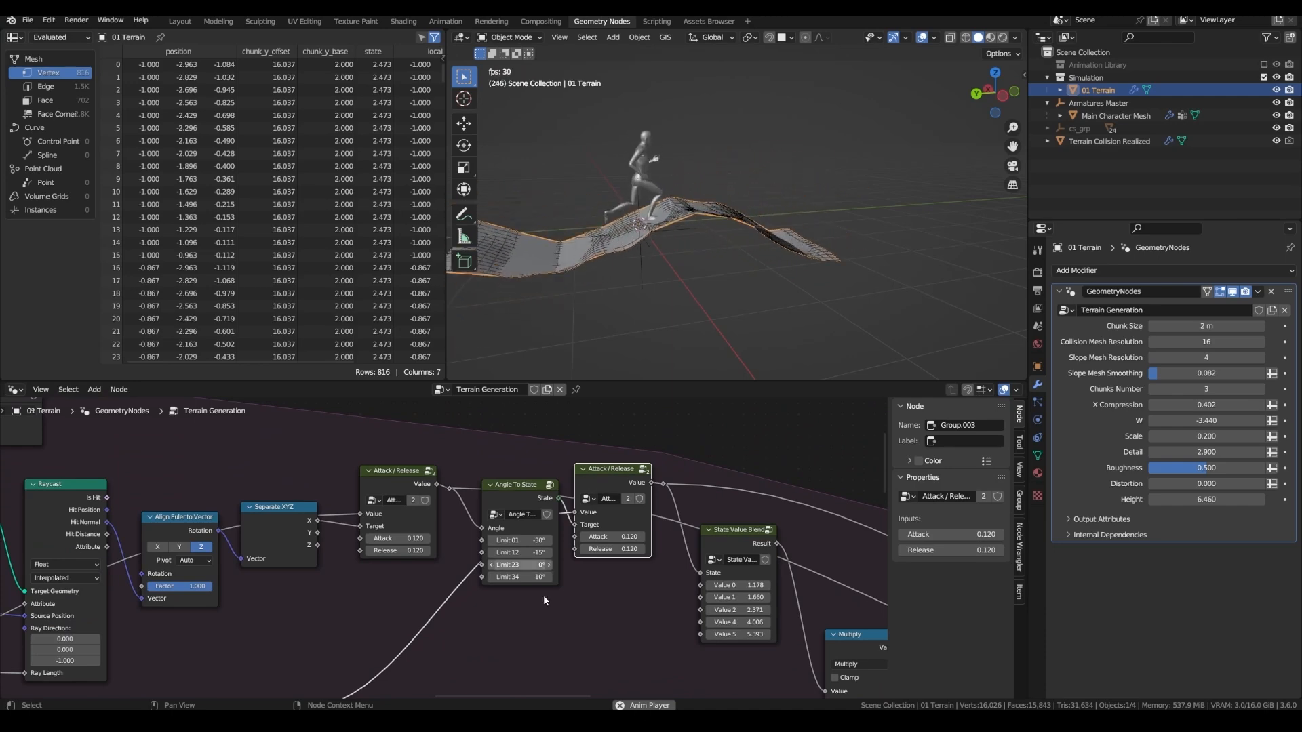
scroll(592, 474, down, 1)
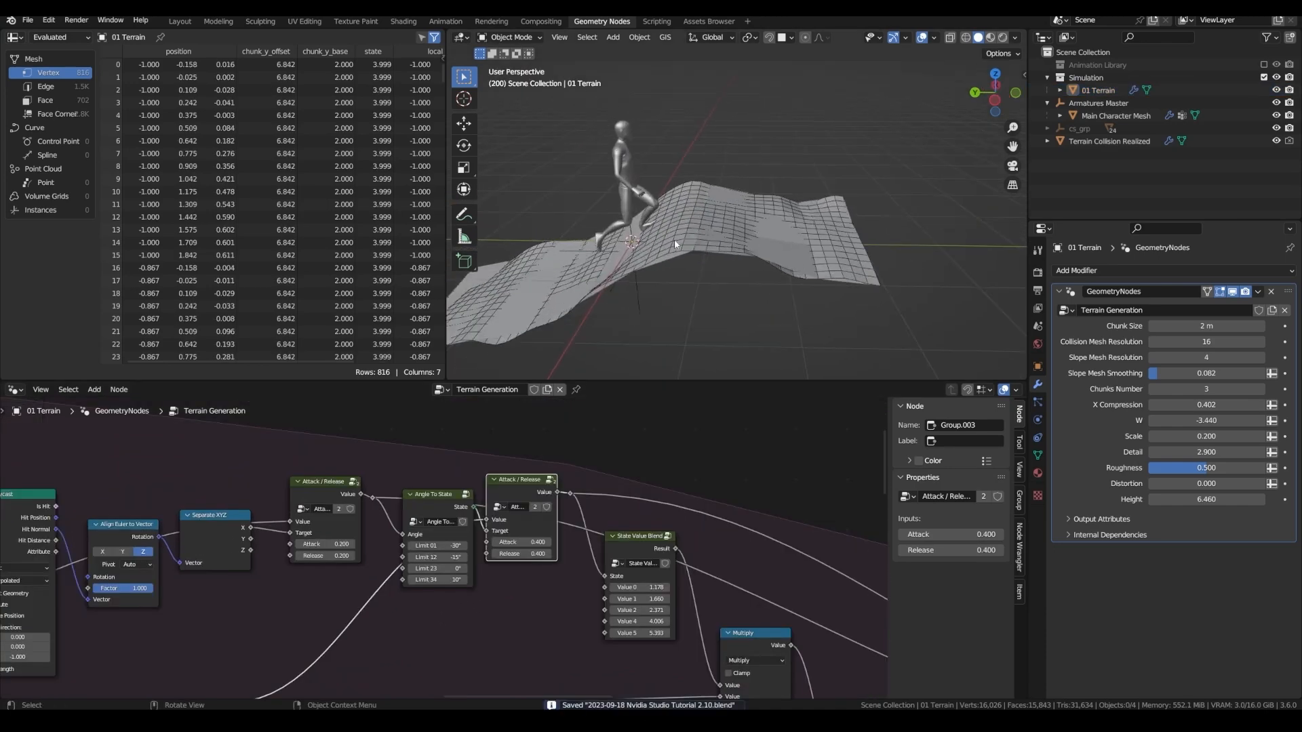
Duplicate Terrain Collision Realized in place and rename the copy Terrain Slope Realized
click(683, 238)
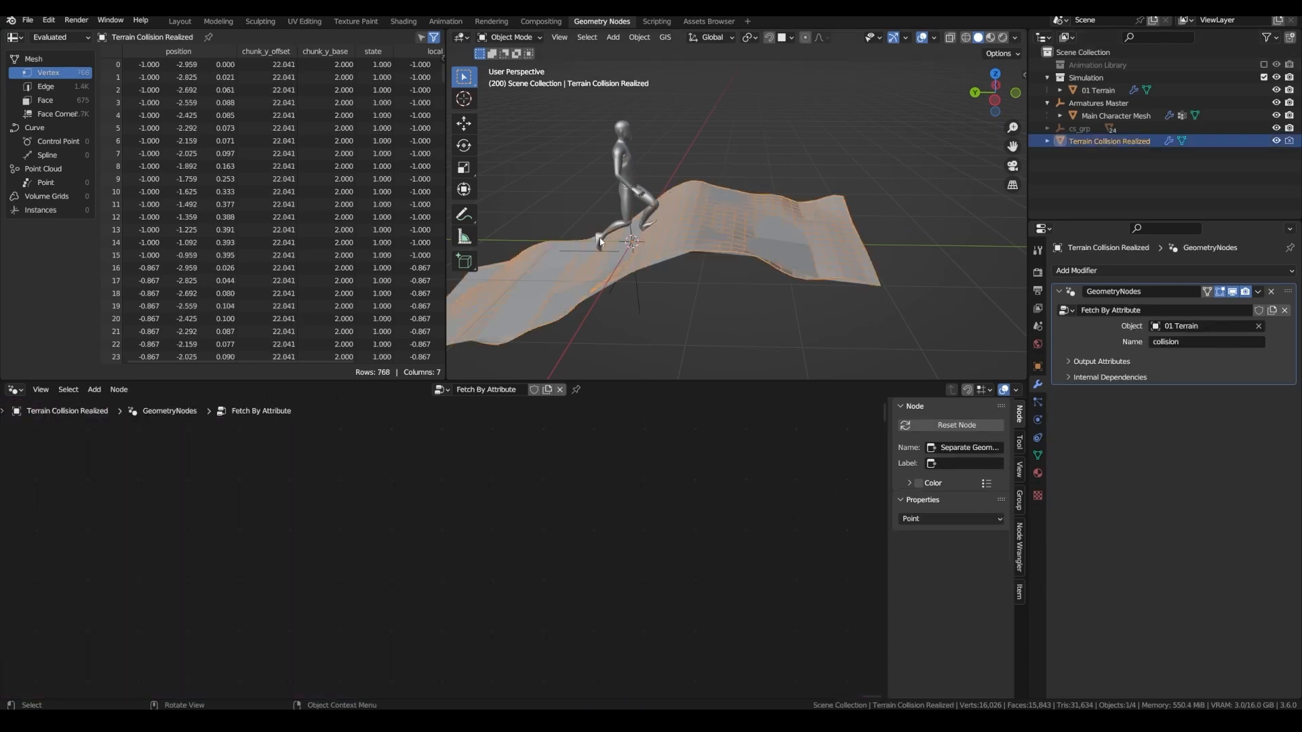
key(shift+d)
key(Escape)
double_click(1077, 153)
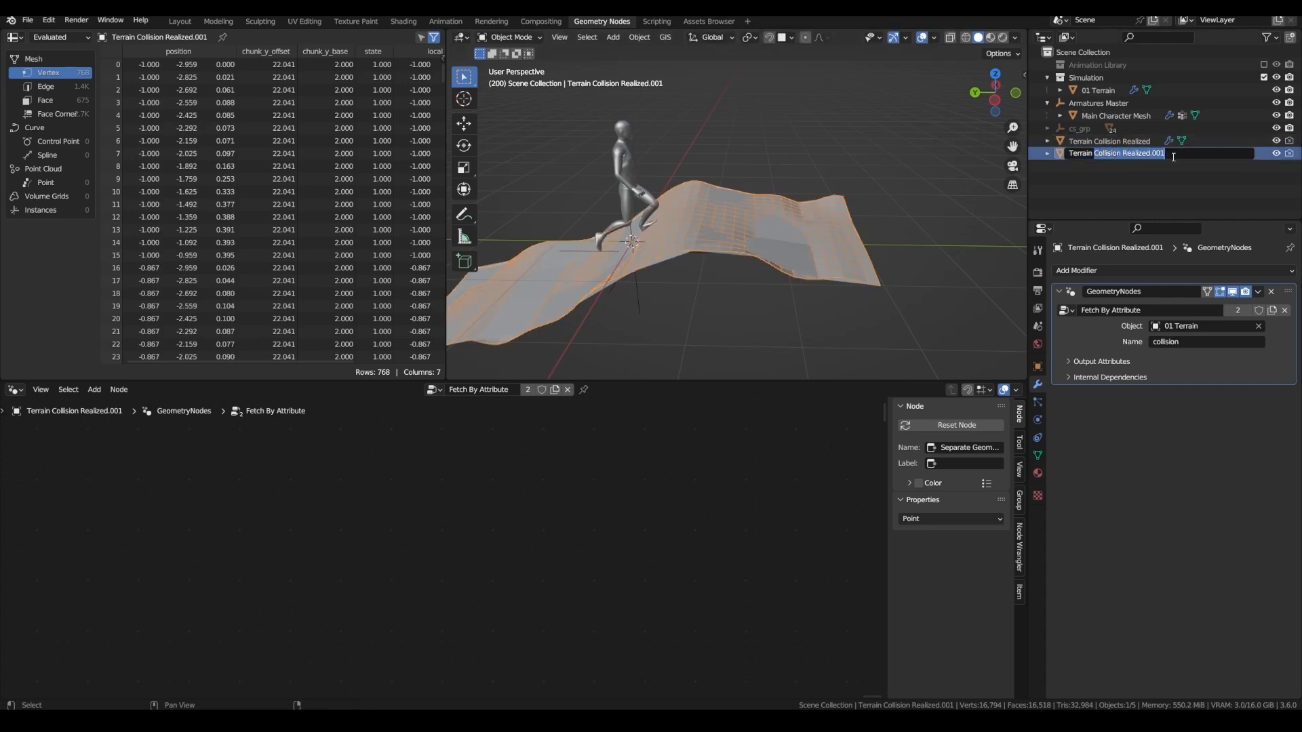
text(Slope Realized)
key(Return)
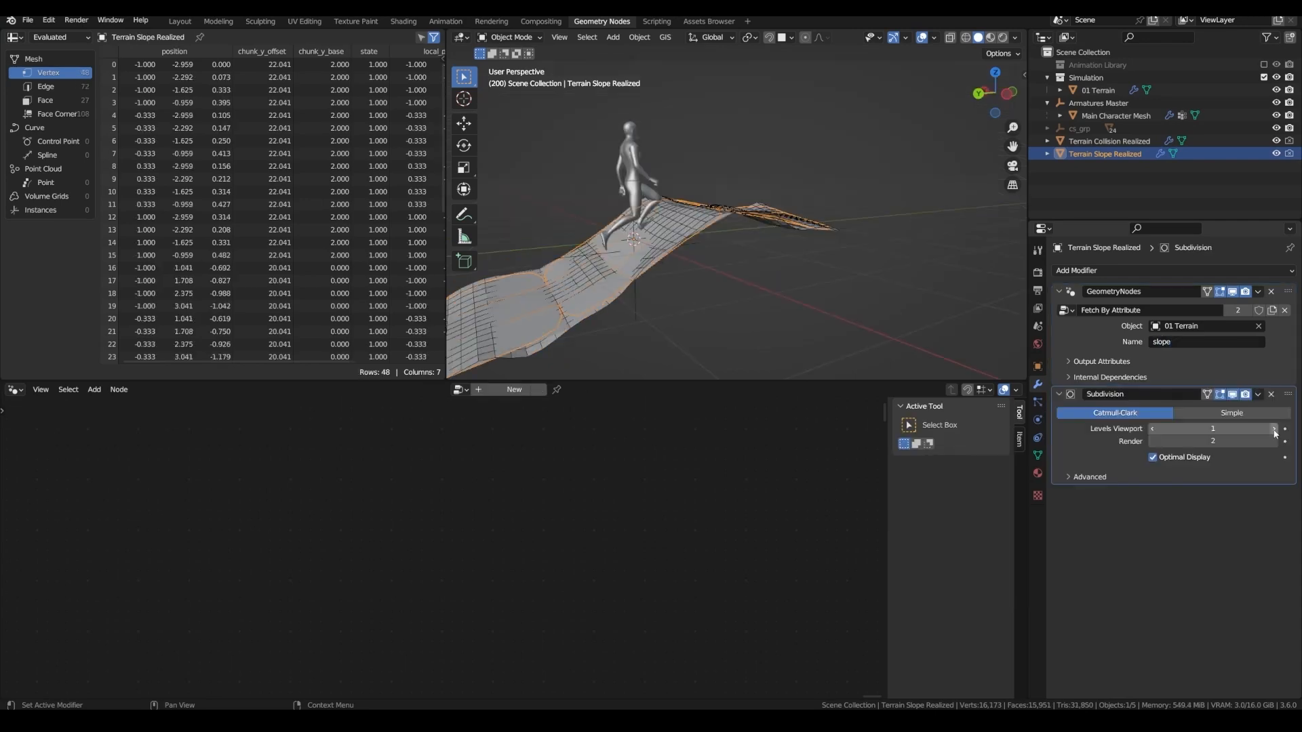
Make Terrain Slope Realized fetch the slope attribute, add a Subdivision modifier with viewport level 2, and save the file
click(1273, 430)
scroll(662, 263, up, 2)
mouse_move(663, 263)
middle_down()
mouse_move(642, 240)
mouse_move(662, 277)
middle_up()
key(ctrl+s)
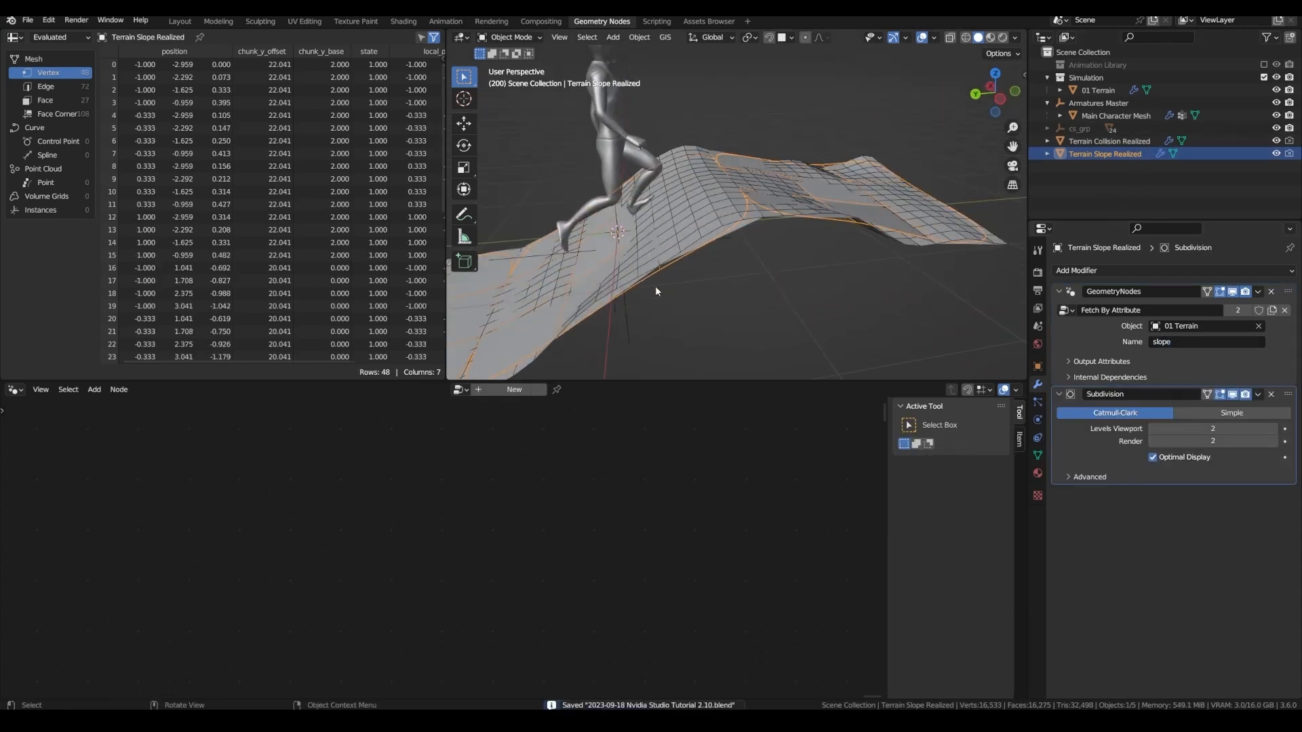
click(629, 317)
middle_drag(629, 317, 662, 190)
click(694, 189)
key(g)
right_click(689, 205)
Add a Shrinkwrap constraint to Armatures Master targeting Terrain Slope Realized, using Project mode along the -Z axis
click(1099, 103)
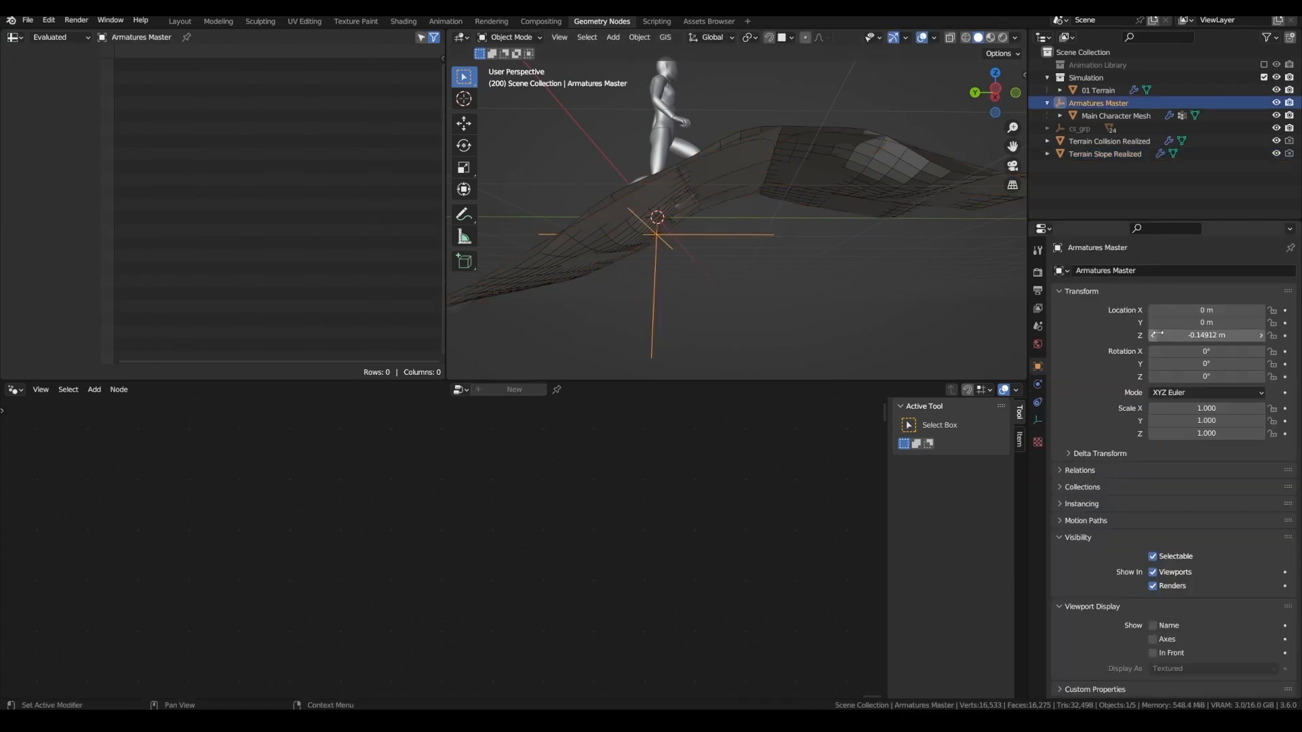
click(1038, 402)
click(1212, 342)
click(1195, 375)
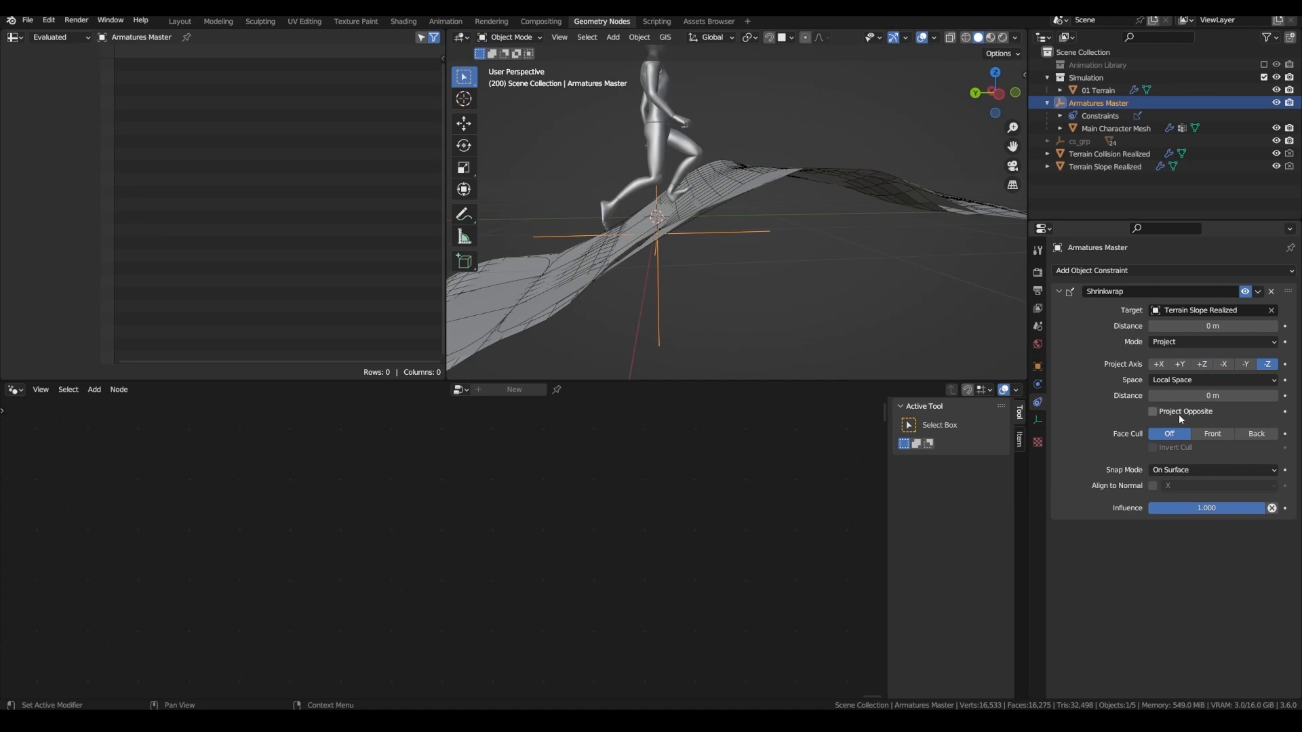
Enable Project Opposite on the Shrinkwrap constraint, adjust its Distance and play the animation
click(1180, 411)
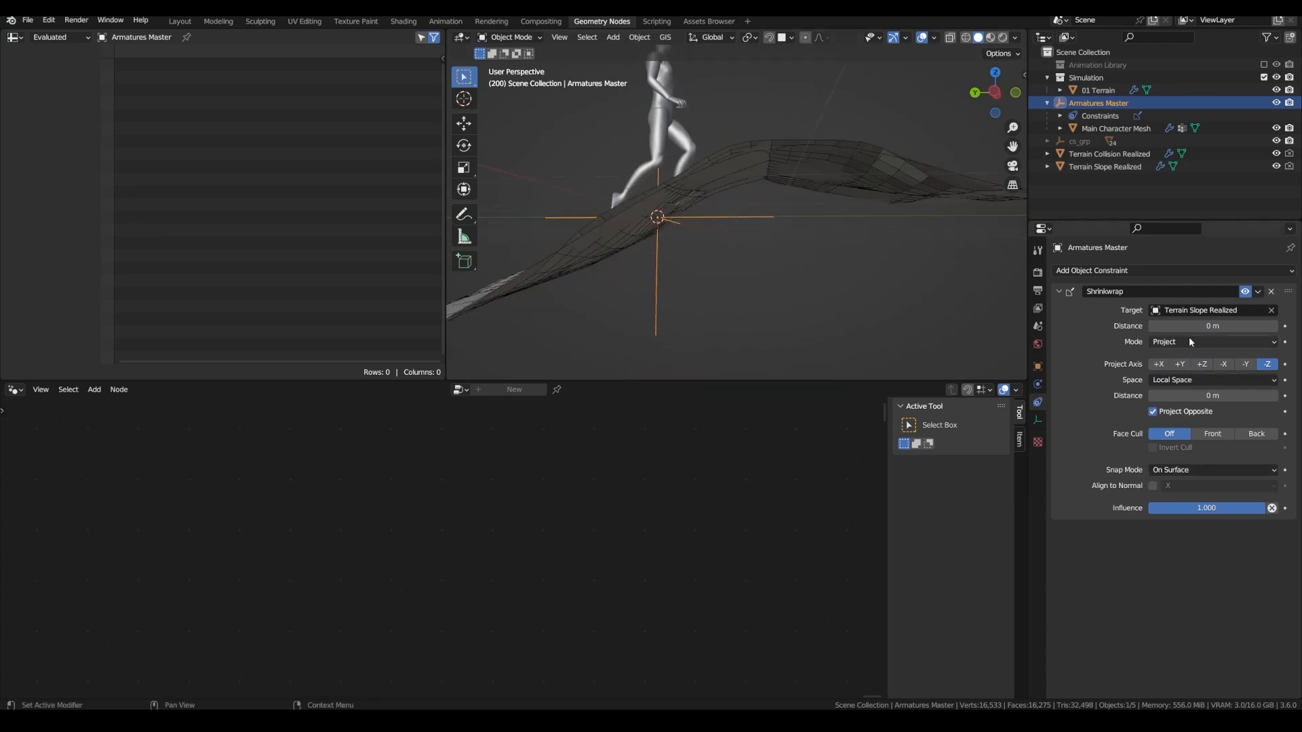
drag(1190, 326, 1216, 326)
key(space)
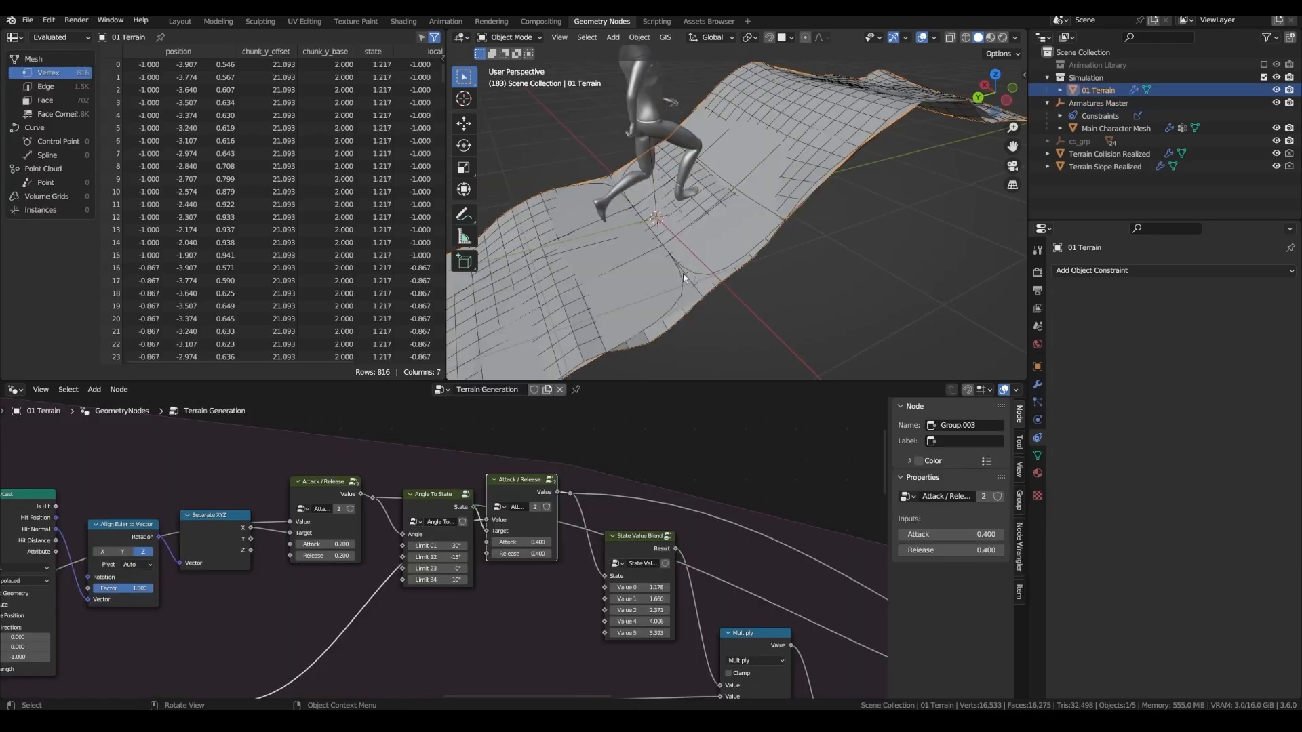
Examine the Fix Z Offset frame in the Terrain Generation node tree, including its Merge by Distance node between Separate Geometry and Raycast
scroll(544, 502, down, 8)
middle_drag(597, 500, 319, 486)
scroll(610, 549, up, 5)
scroll(441, 529, up, 5)
middle_drag(651, 541, 231, 466)
scroll(234, 467, down, 8)
drag(561, 612, 210, 437)
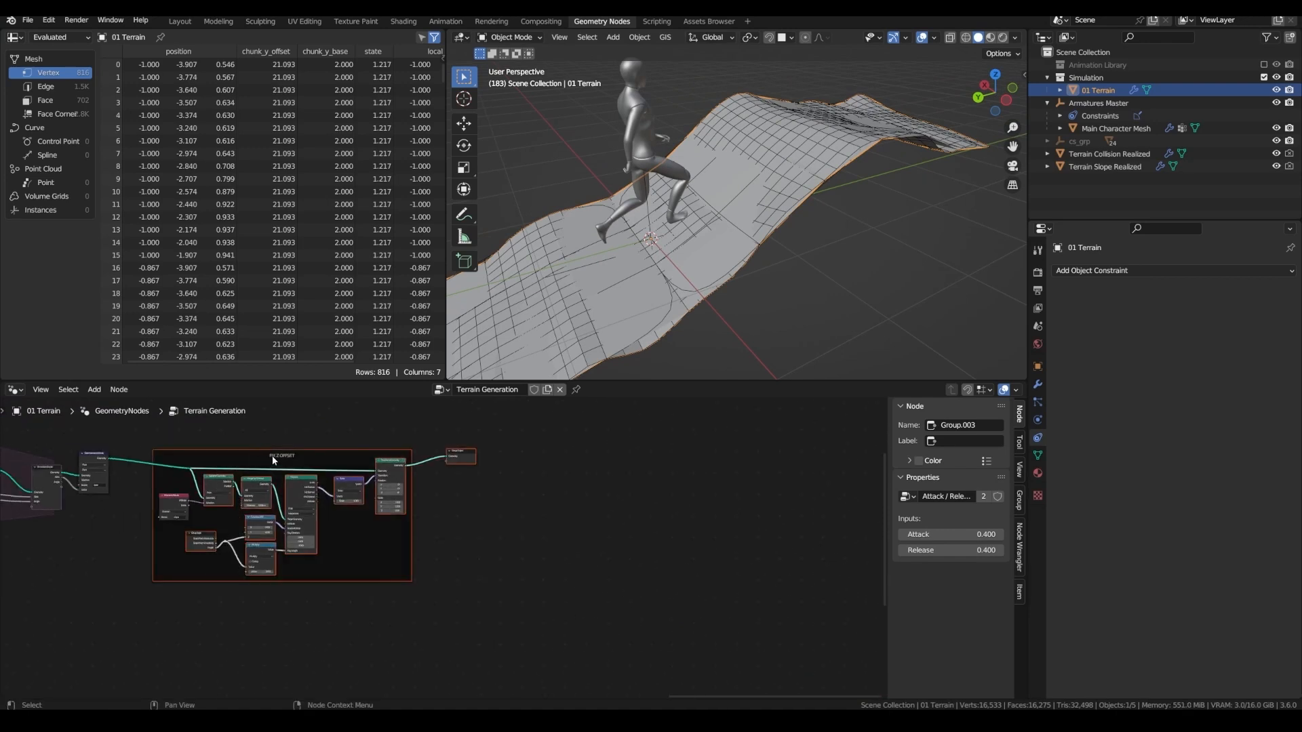
drag(521, 612, 349, 457)
scroll(329, 451, up, 3)
scroll(617, 490, up, 2)
click(617, 489)
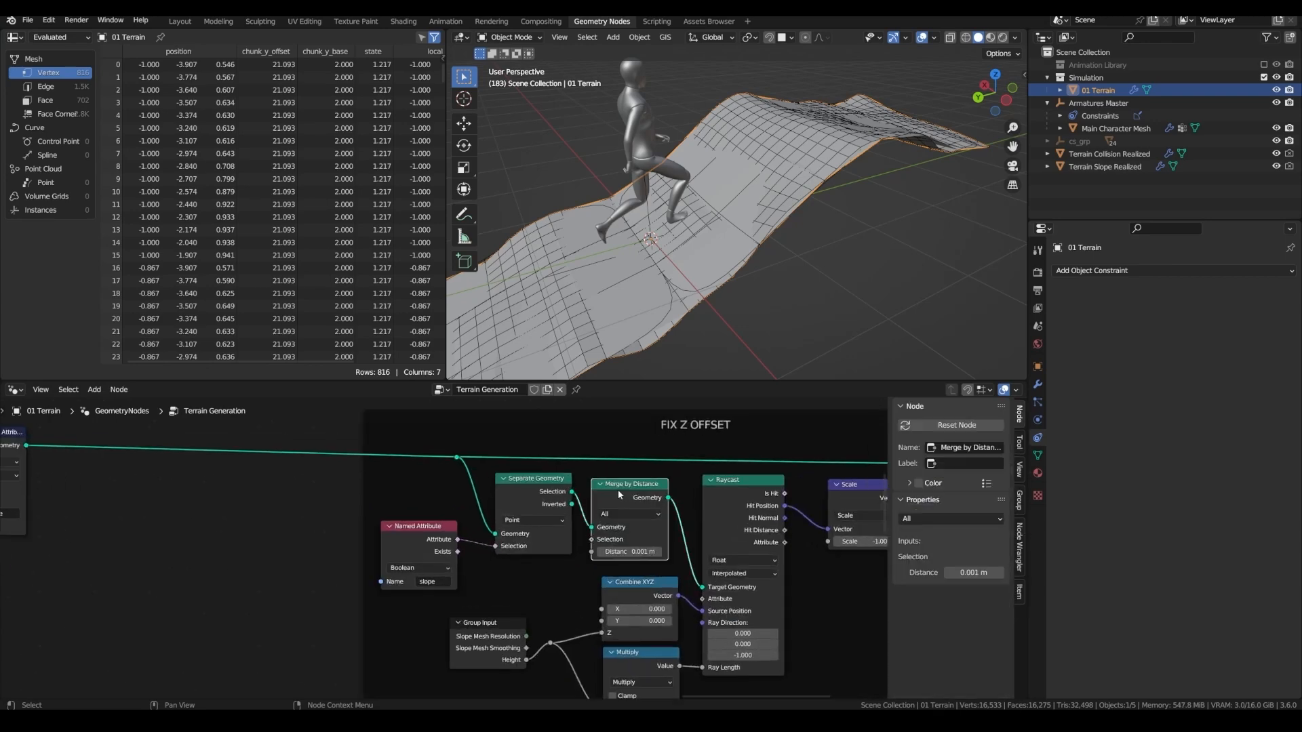
middle_drag(617, 490, 461, 489)
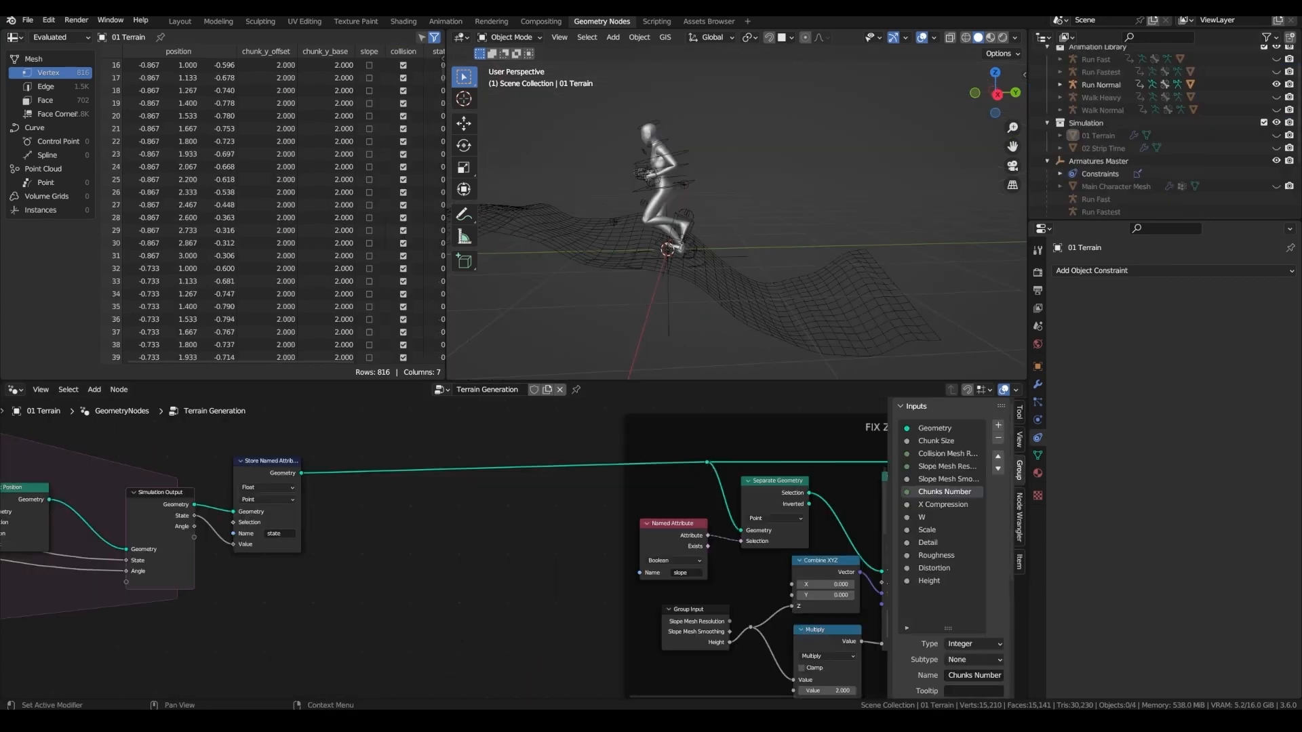
Insert two Merge by Distance nodes in series on the geometry link after the Store Named Attribute node for state
key(shift+a)
click(385, 432)
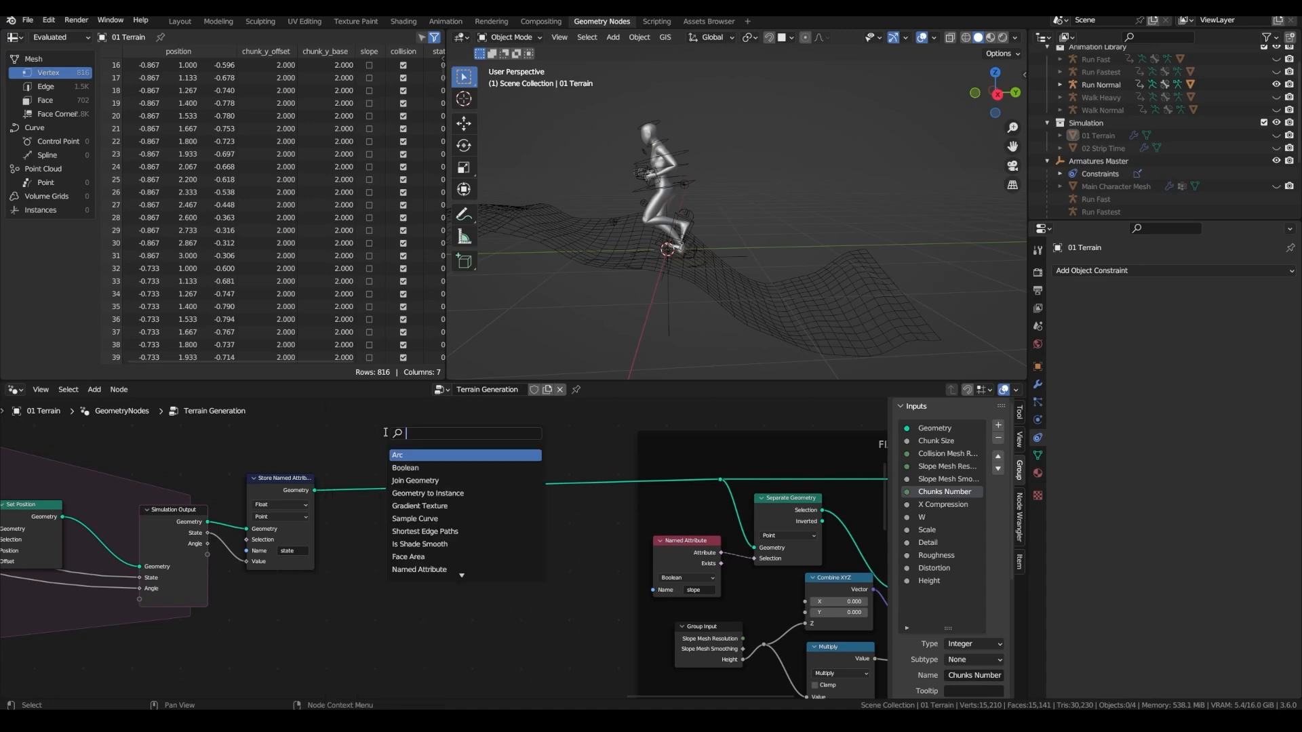
text(mer)
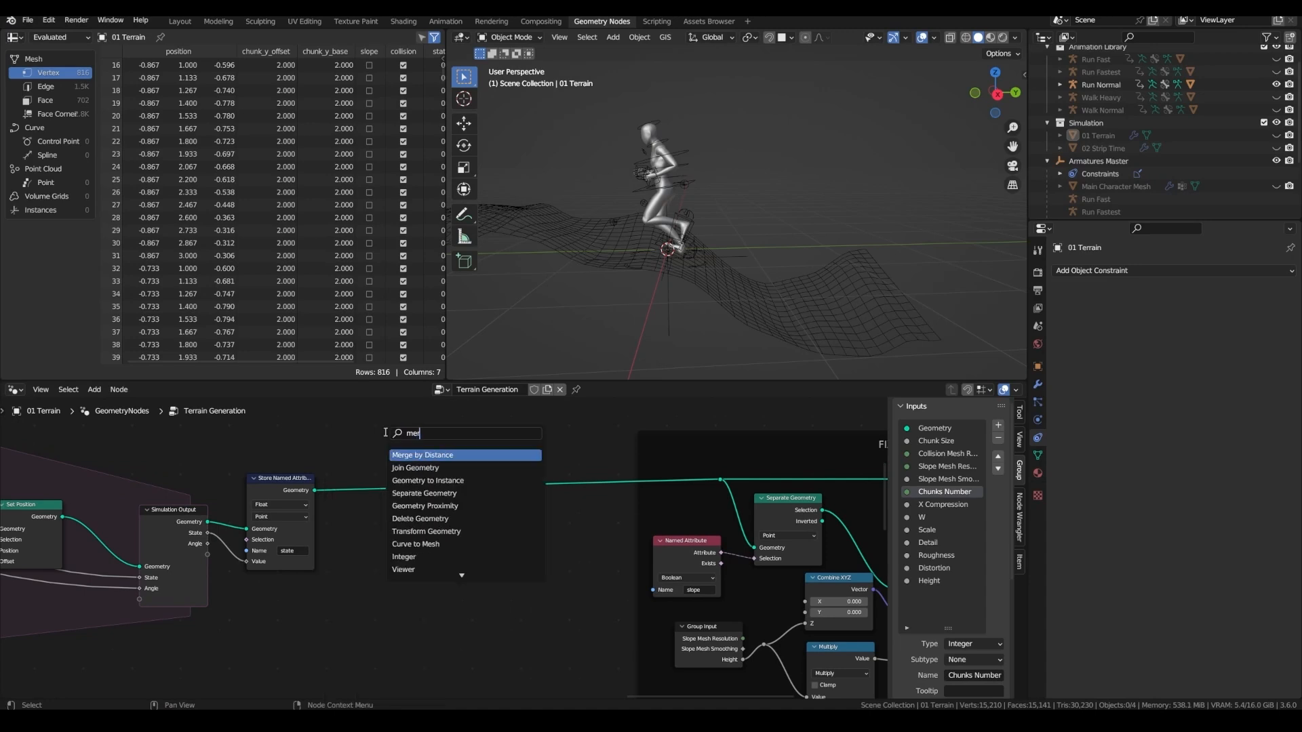
text(g)
key(Return)
Add Boolean Named Attribute nodes for slope and collision, feeding the Selection of the first and second Merge by Distance nodes respectively
key(shift+a)
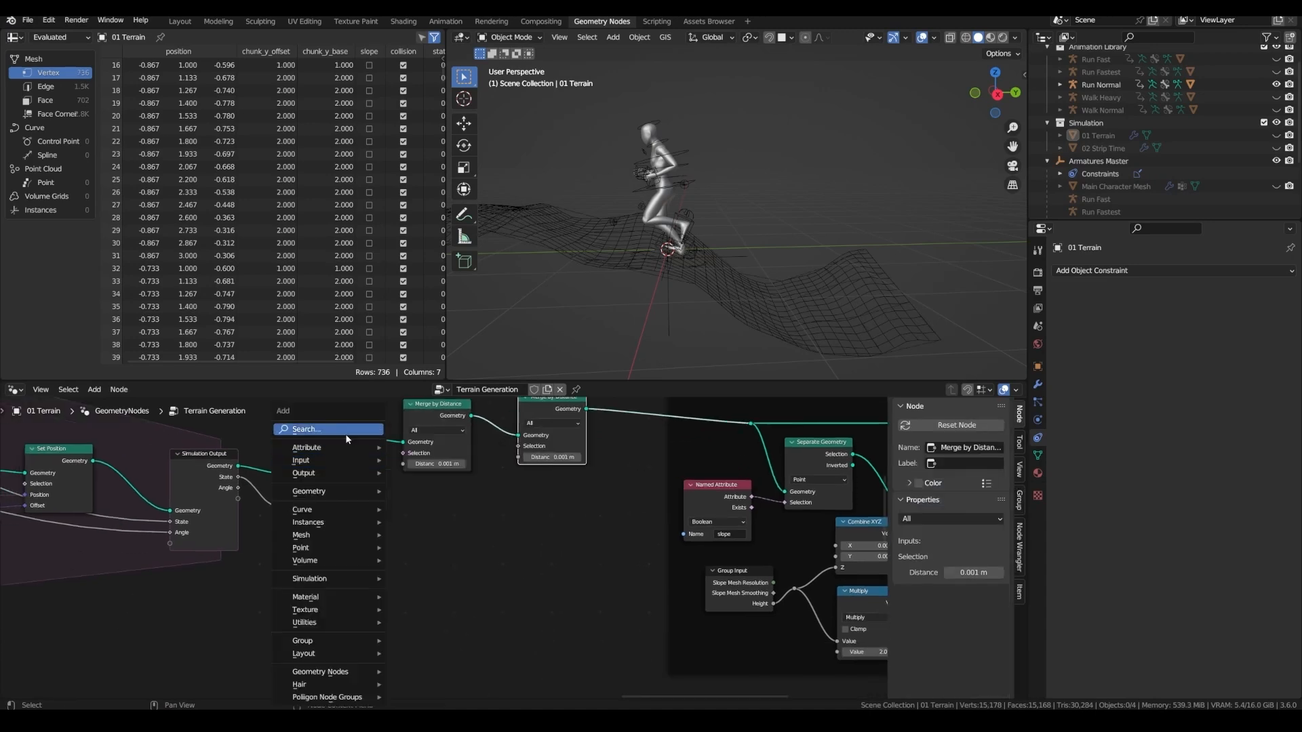
click(347, 436)
text(nam)
key(Return)
click(298, 524)
click(348, 574)
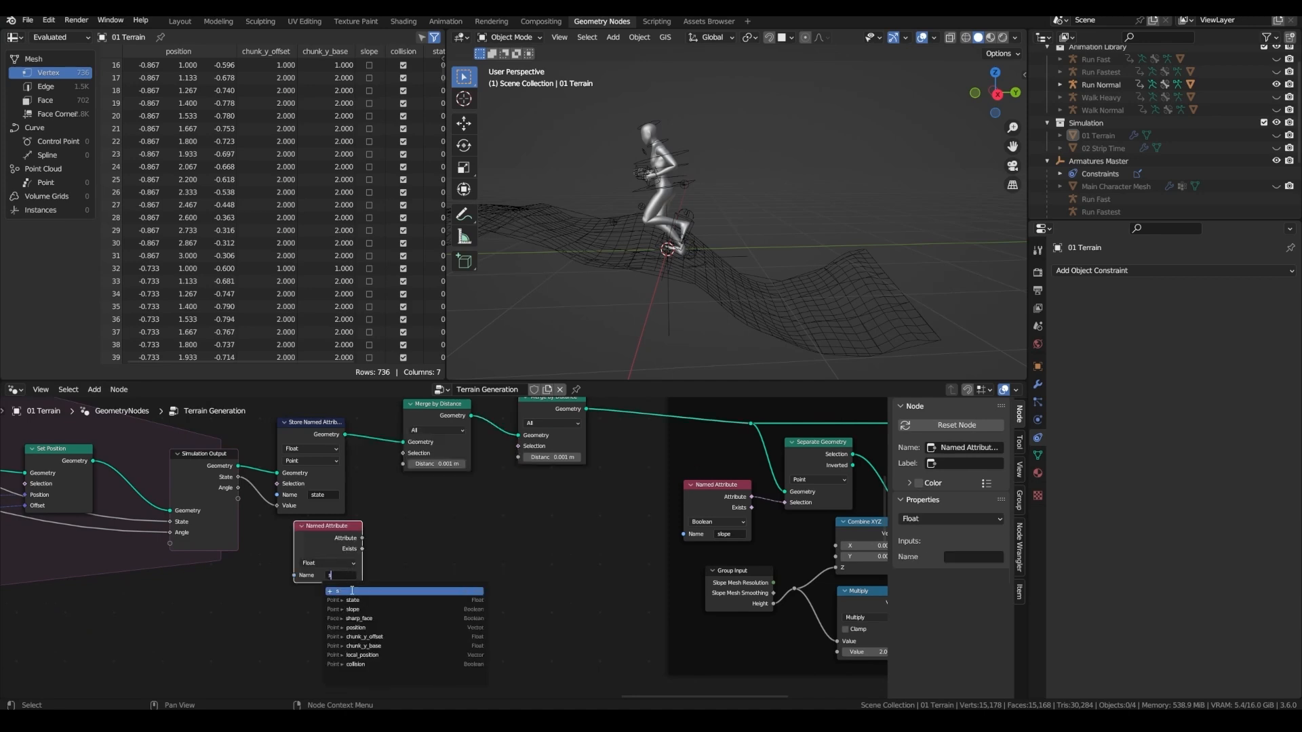
click(352, 609)
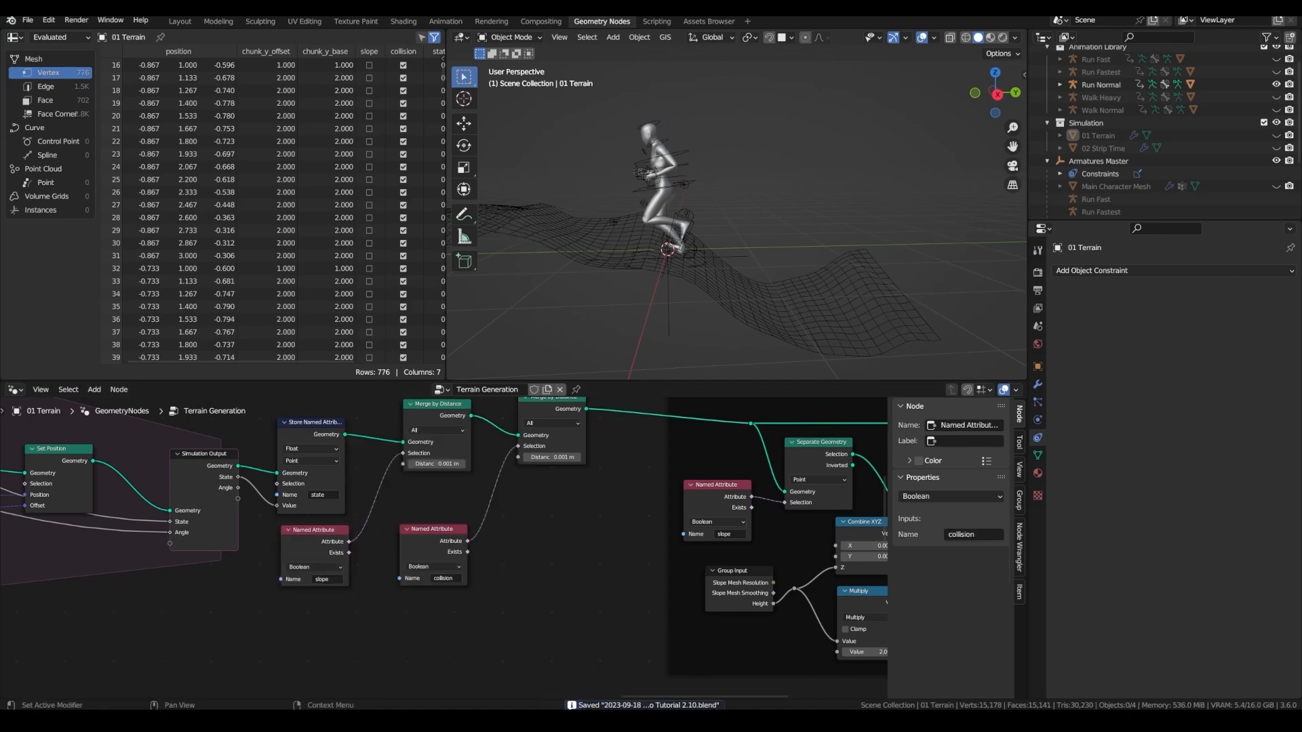